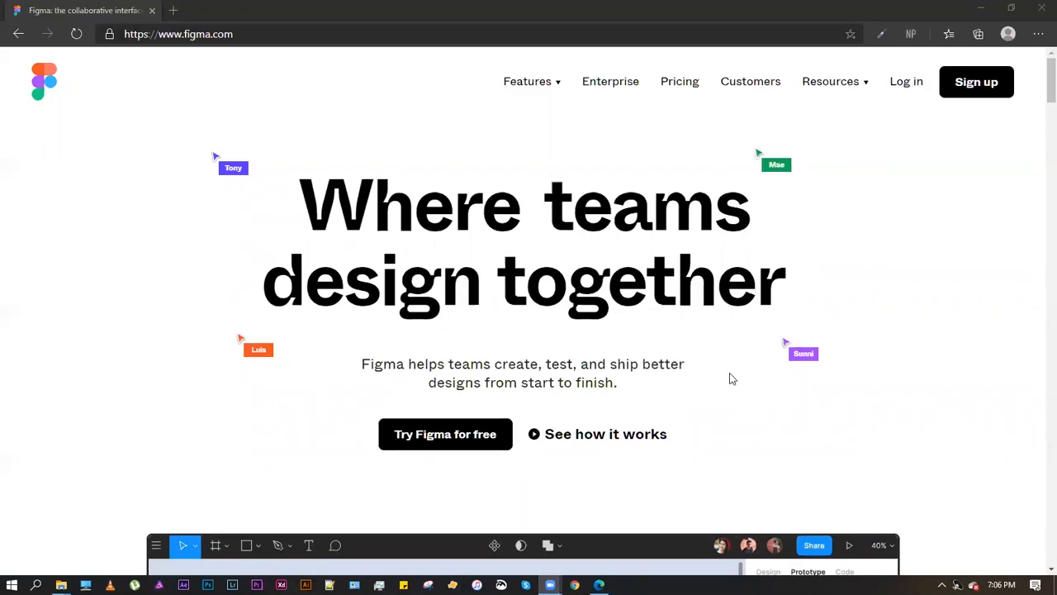
# Load the figma.com homepage in the browser
pyautogui.click(268, 33)
pyautogui.write('gi')
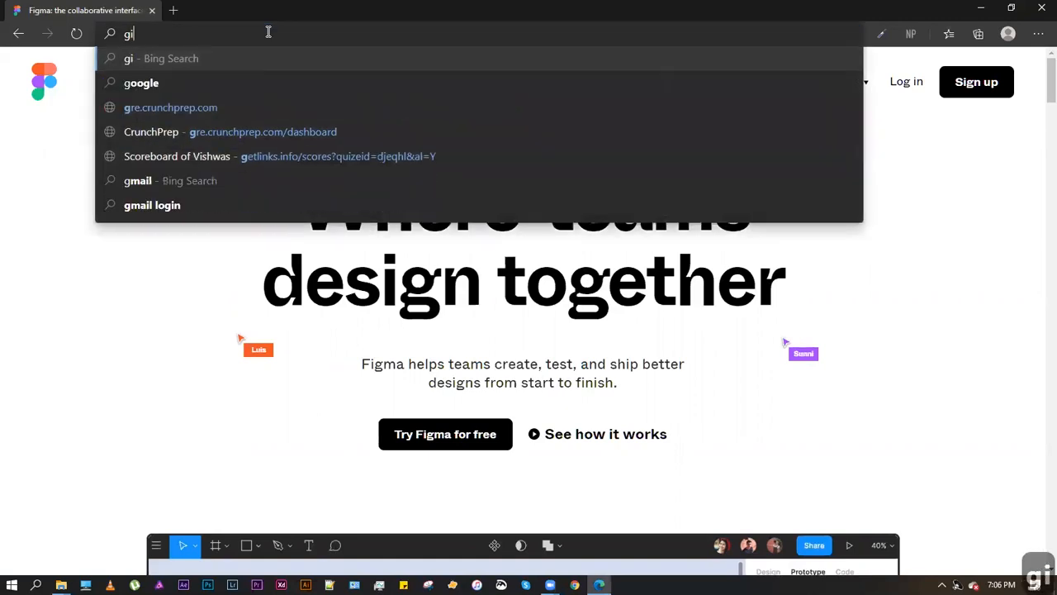
pyautogui.press('BackSpace')
pyautogui.press('BackSpace')
pyautogui.write('h')
pyautogui.press('BackSpace')
pyautogui.press('BackSpace')
pyautogui.press('BackSpace')
pyautogui.write('figma.com')
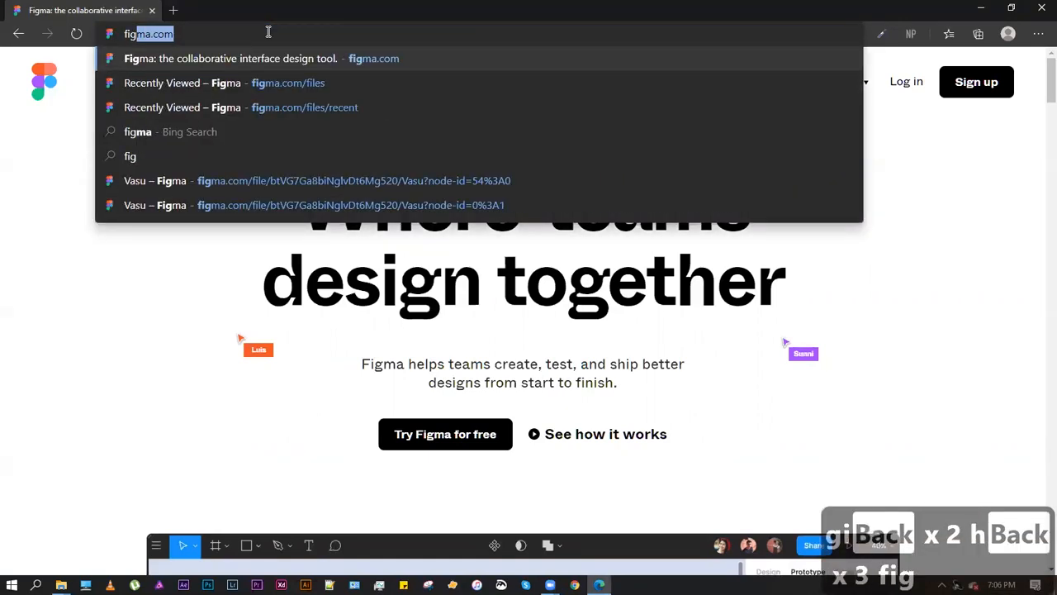
pyautogui.press('Return')
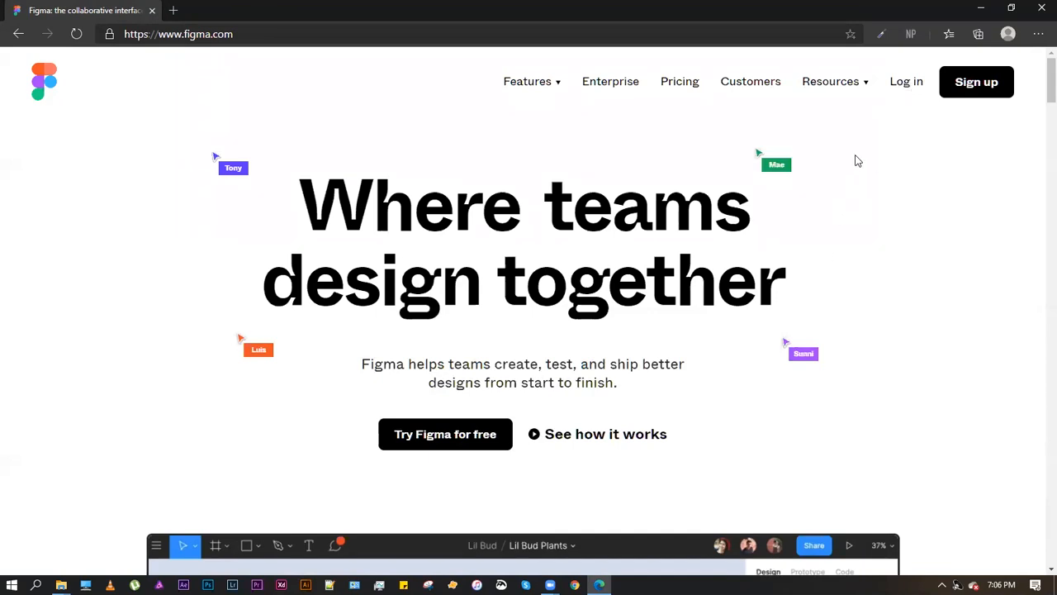
# Log in to Figma with Google, choosing the second account in the list
pyautogui.click(890, 87)
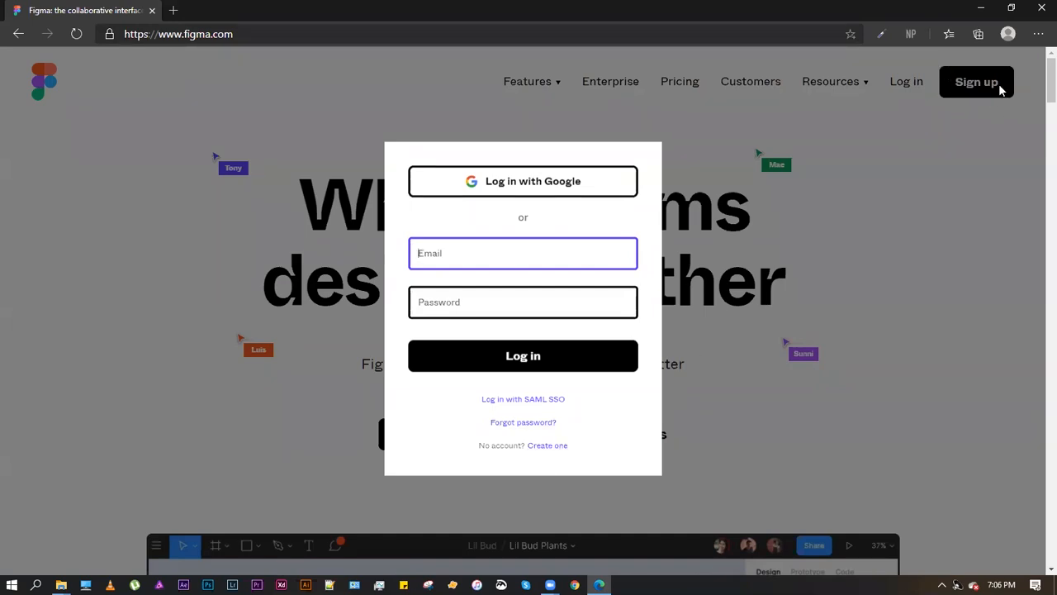
pyautogui.click(573, 183)
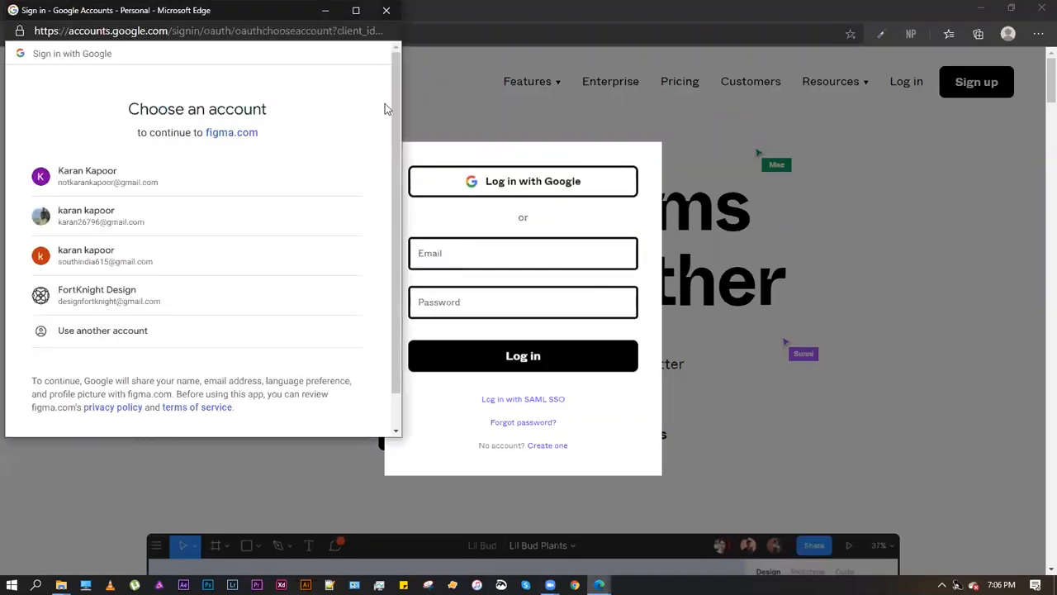
pyautogui.click(175, 213)
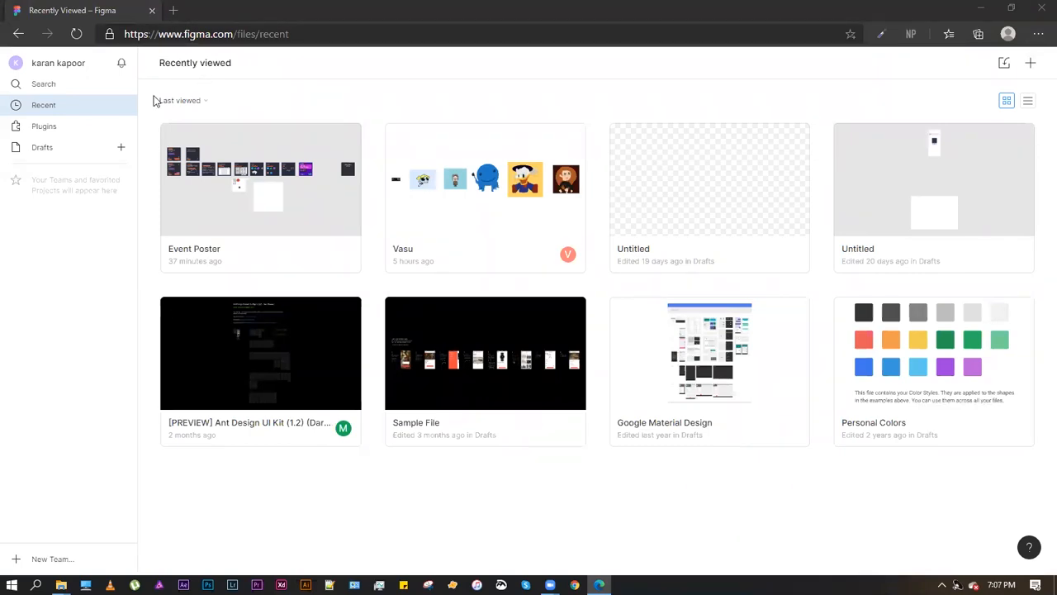
# Look at the file import dialog and the account notifications, closing both without making changes
pyautogui.click(1003, 64)
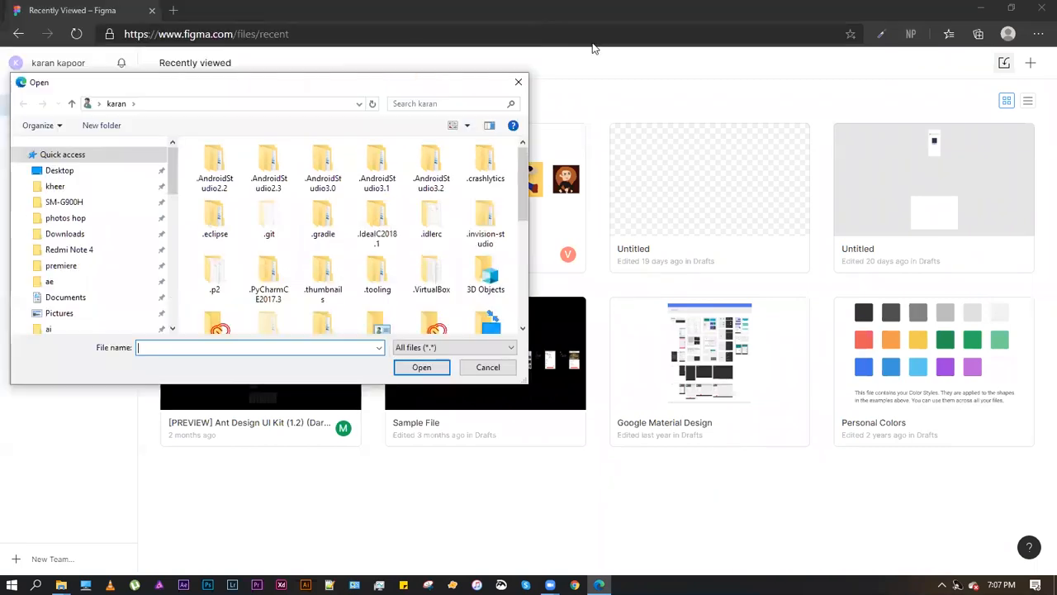
pyautogui.click(514, 81)
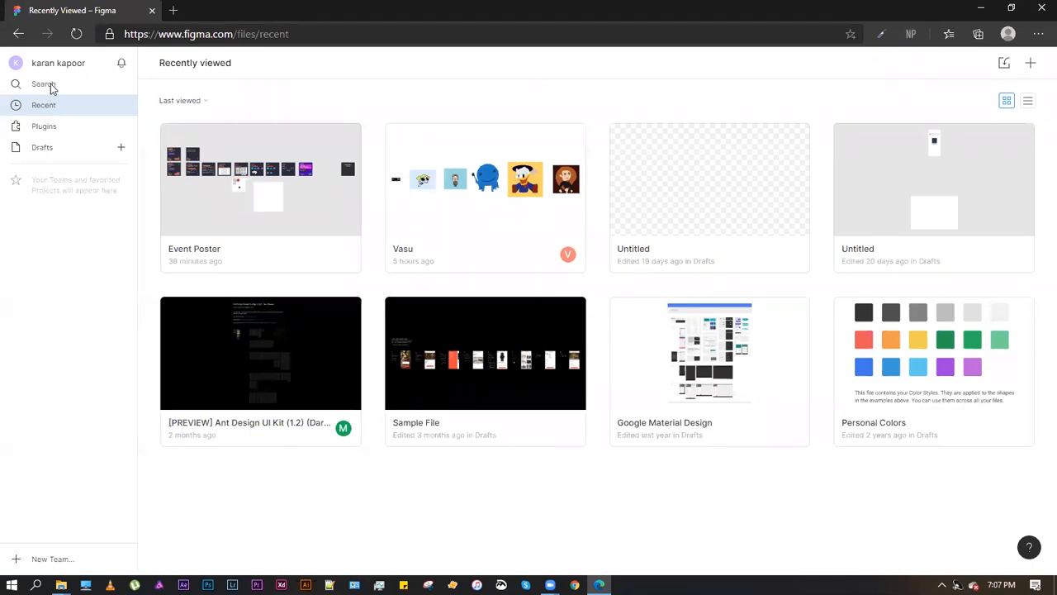
pyautogui.click(121, 66)
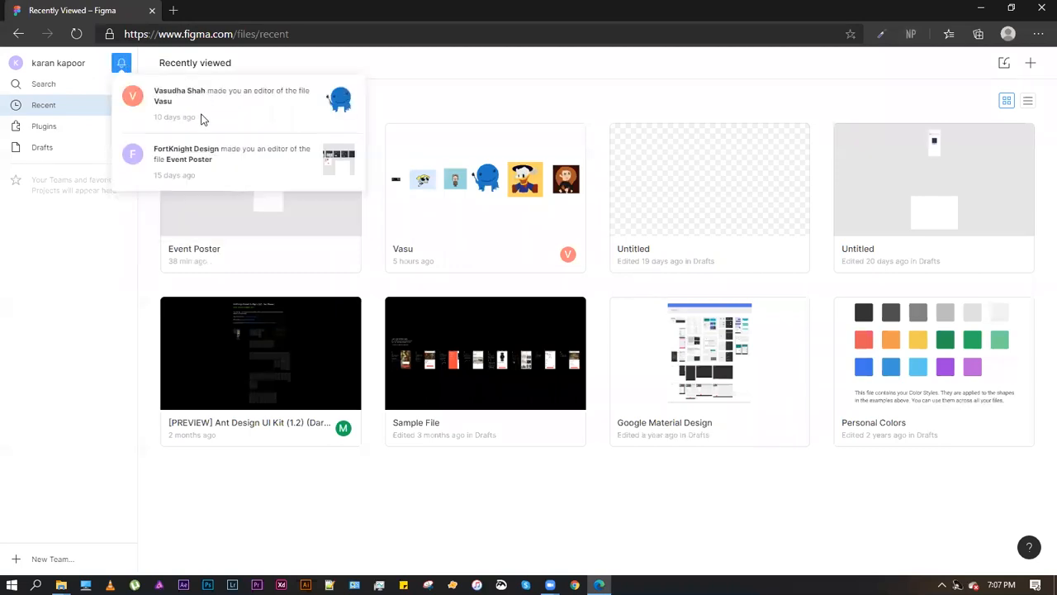
pyautogui.click(551, 80)
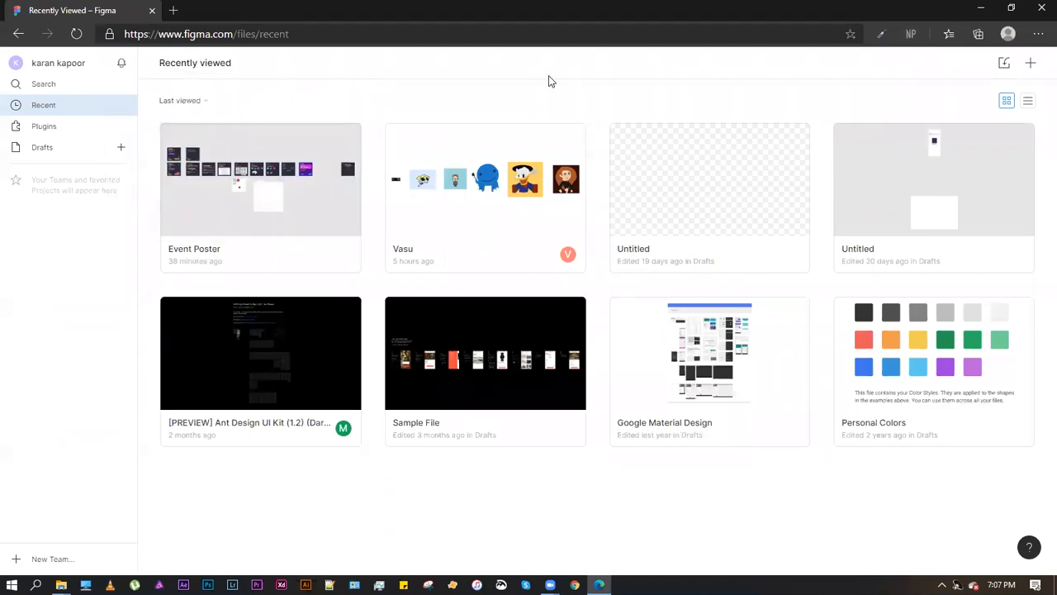
# Open the Vasu file from the recent files and examine its The Office logo group up close
pyautogui.doubleClick(538, 209)
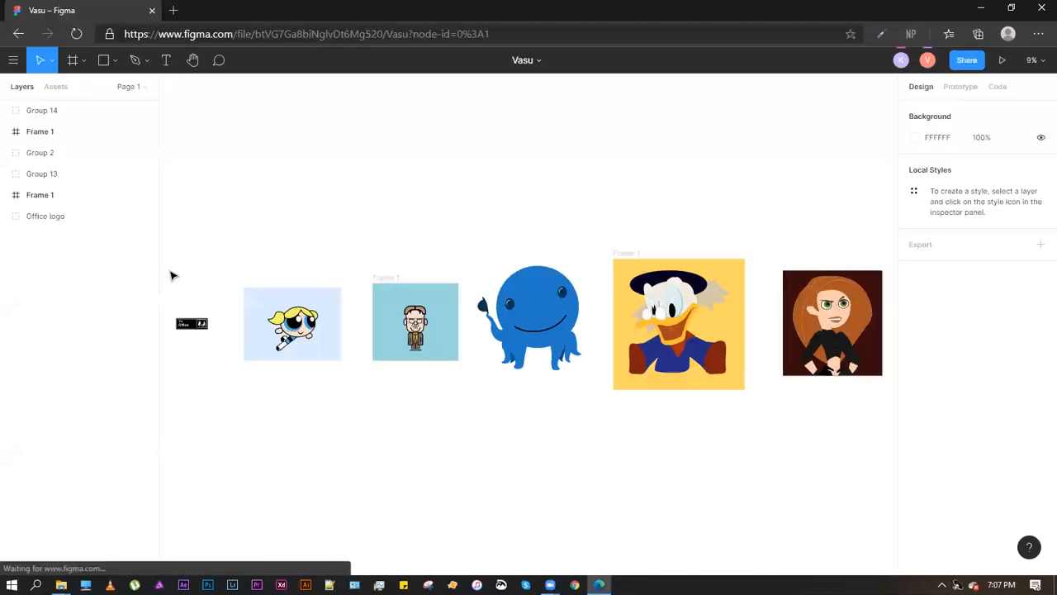
pyautogui.press('space')
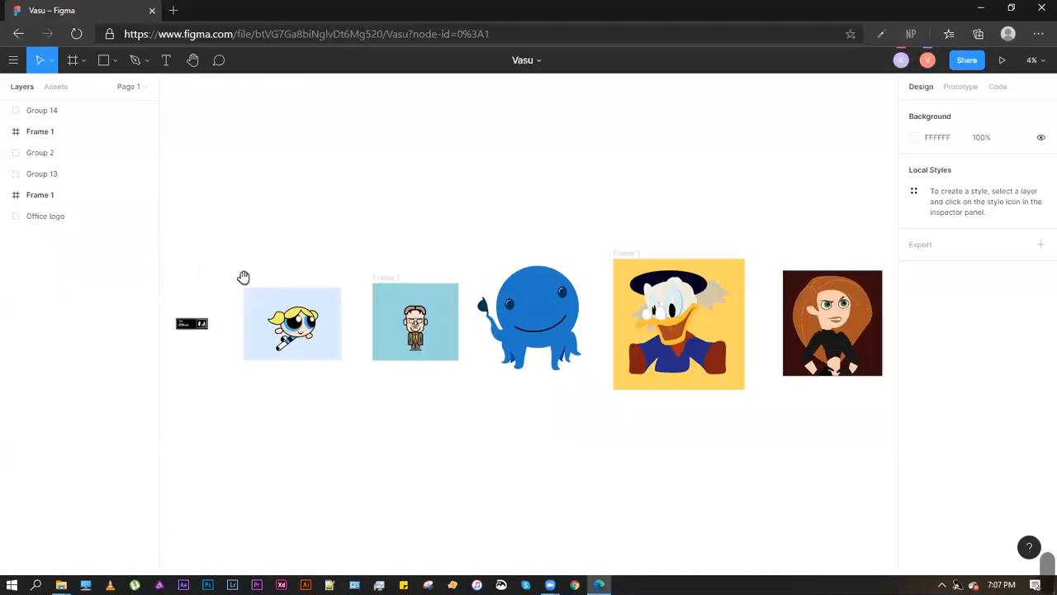
pyautogui.moveTo(215, 273); pyautogui.dragTo(420, 263)
pyautogui.keyDown('ctrl'); pyautogui.scroll(5, 373, 343); pyautogui.keyUp('ctrl')
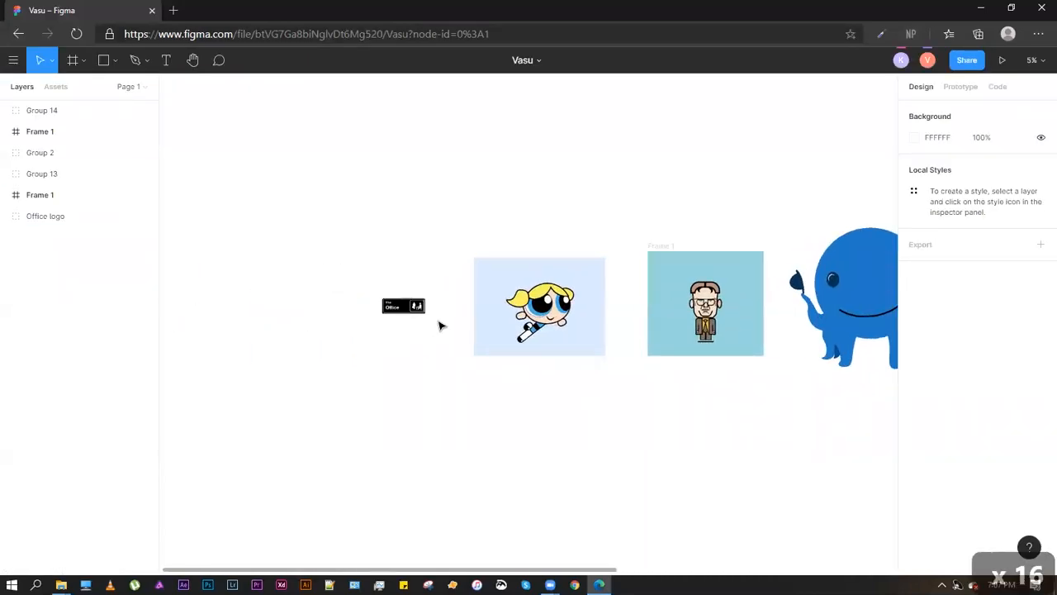
pyautogui.keyDown('ctrl'); pyautogui.scroll(6, 422, 317); pyautogui.keyUp('ctrl')
pyautogui.keyDown('ctrl'); pyautogui.scroll(-3, 422, 317); pyautogui.keyUp('ctrl')
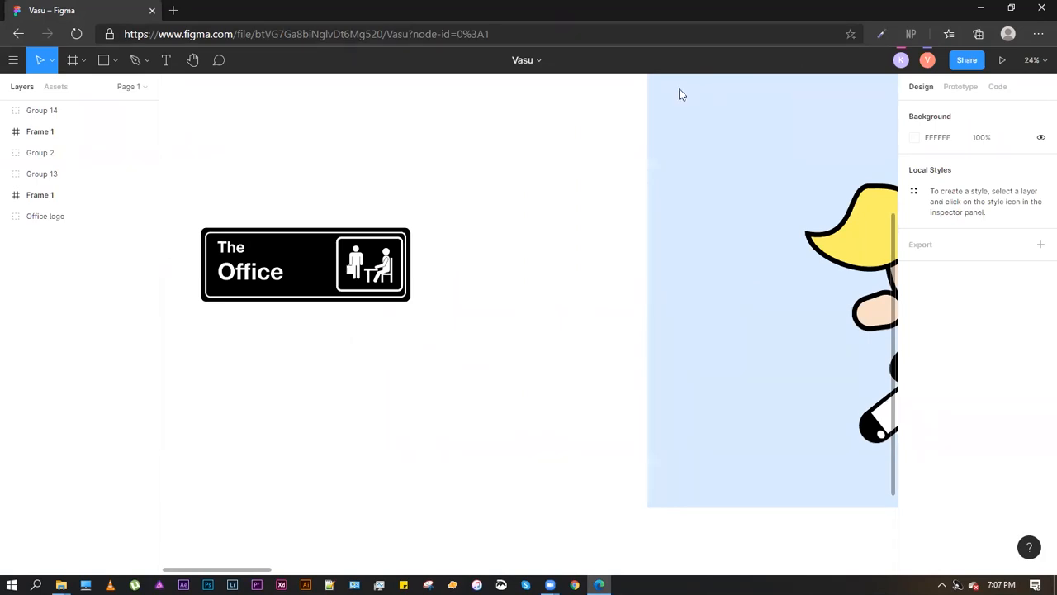
pyautogui.click(388, 280)
pyautogui.hscroll(-1, 470, 305)
pyautogui.keyDown('ctrl'); pyautogui.scroll(-3, 469, 305); pyautogui.keyUp('ctrl')
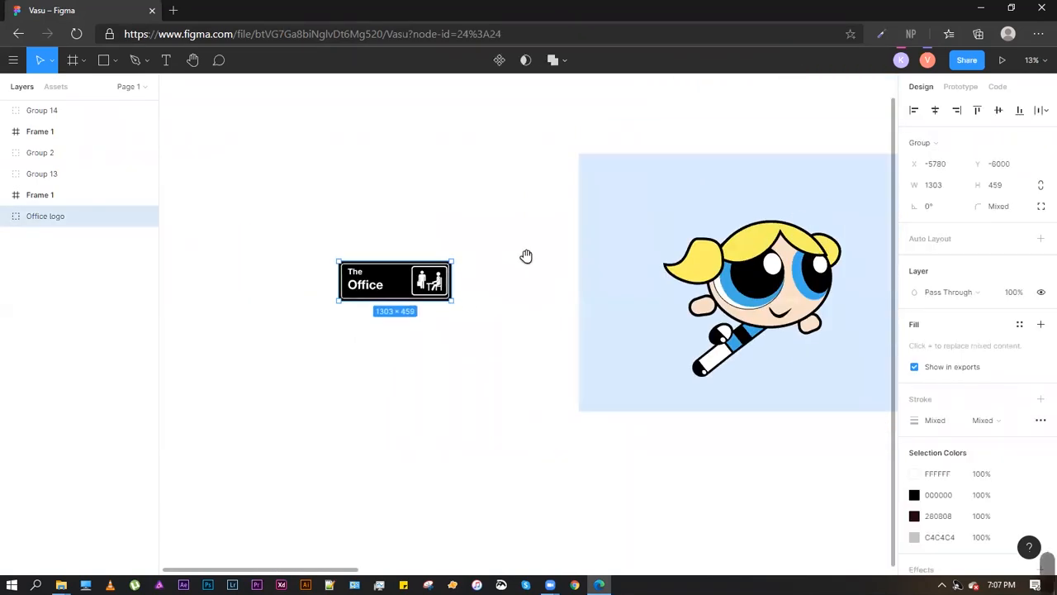
# Examine the blonde cartoon girl, the man on the teal background and the blue octopus illustrations
pyautogui.moveTo(526, 255); pyautogui.dragTo(318, 283)
pyautogui.moveTo(315, 146); pyautogui.dragTo(773, 519)
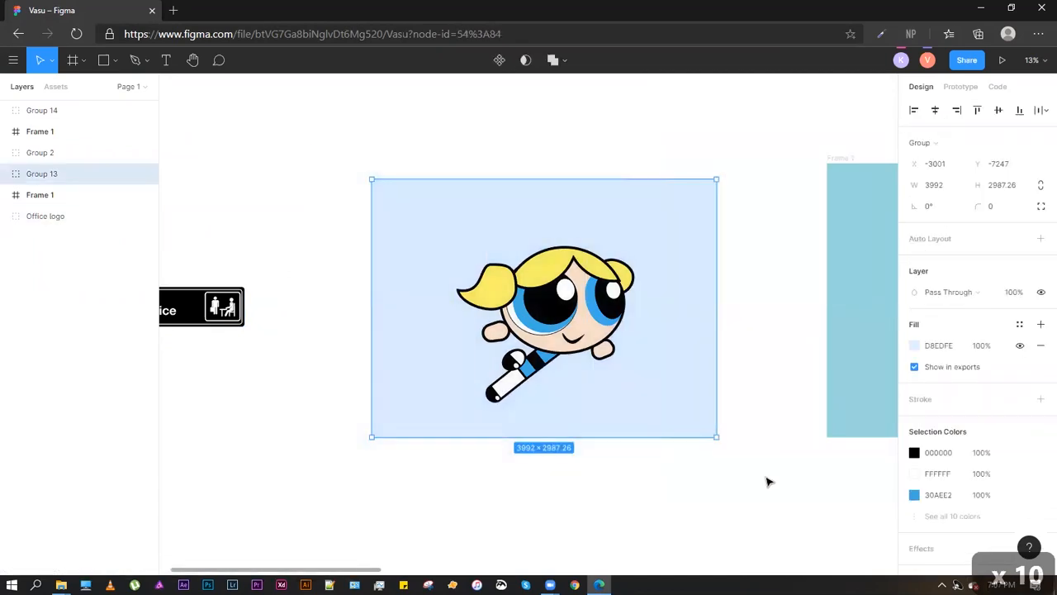
pyautogui.moveTo(741, 412); pyautogui.dragTo(628, 436)
pyautogui.moveTo(599, 356); pyautogui.dragTo(278, 356)
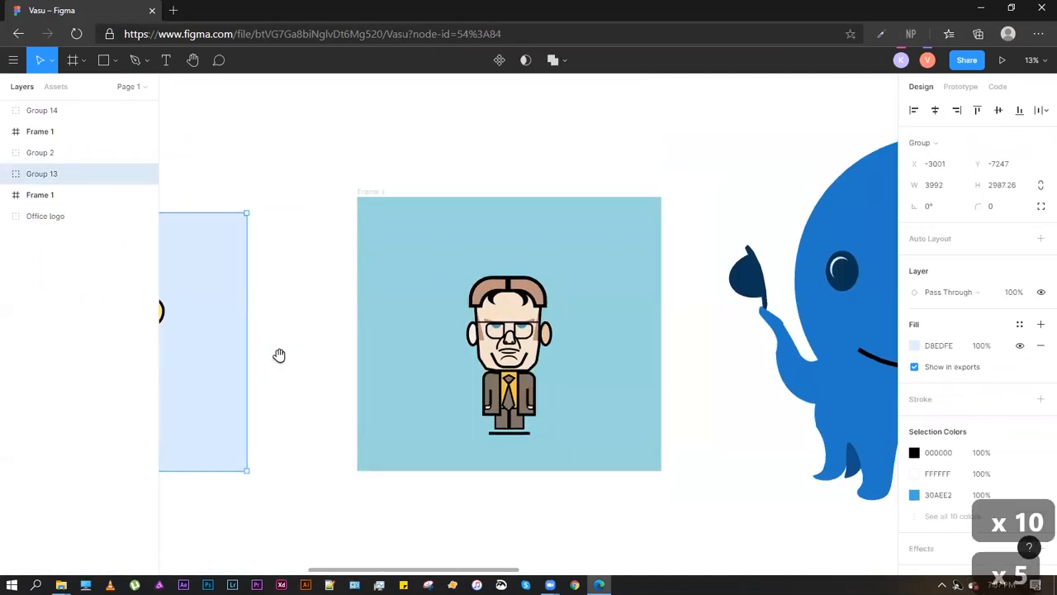
pyautogui.moveTo(321, 178); pyautogui.dragTo(748, 562)
pyautogui.moveTo(689, 389); pyautogui.dragTo(276, 394)
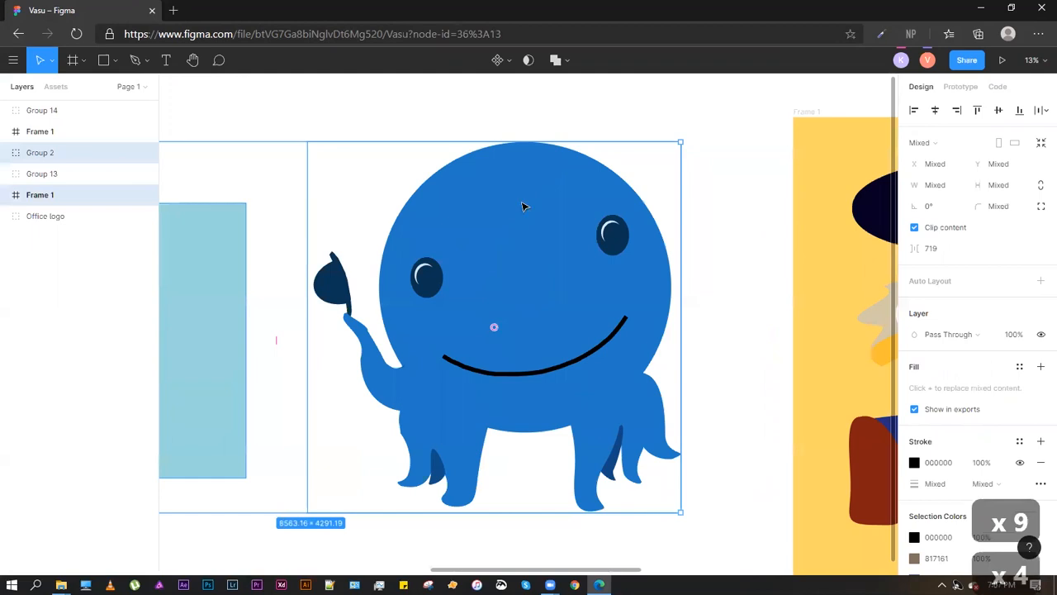
# Examine the duck and red-haired woman illustrations, clear the selection and view the row of artwork again
pyautogui.keyDown('ctrl'); pyautogui.scroll(-2, 376, 258); pyautogui.keyUp('ctrl')
pyautogui.keyDown('ctrl'); pyautogui.scroll(-2, 376, 260); pyautogui.keyUp('ctrl')
pyautogui.moveTo(720, 275); pyautogui.dragTo(409, 331)
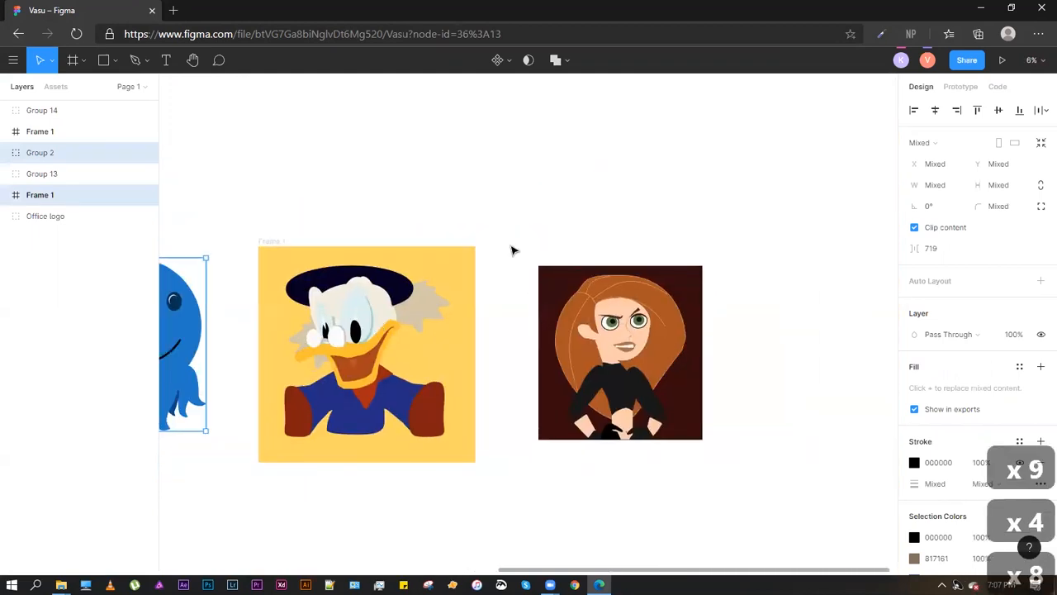
pyautogui.moveTo(510, 245); pyautogui.dragTo(645, 490)
pyautogui.click(734, 226)
pyautogui.keyDown('ctrl'); pyautogui.scroll(-2, 675, 259); pyautogui.keyUp('ctrl')
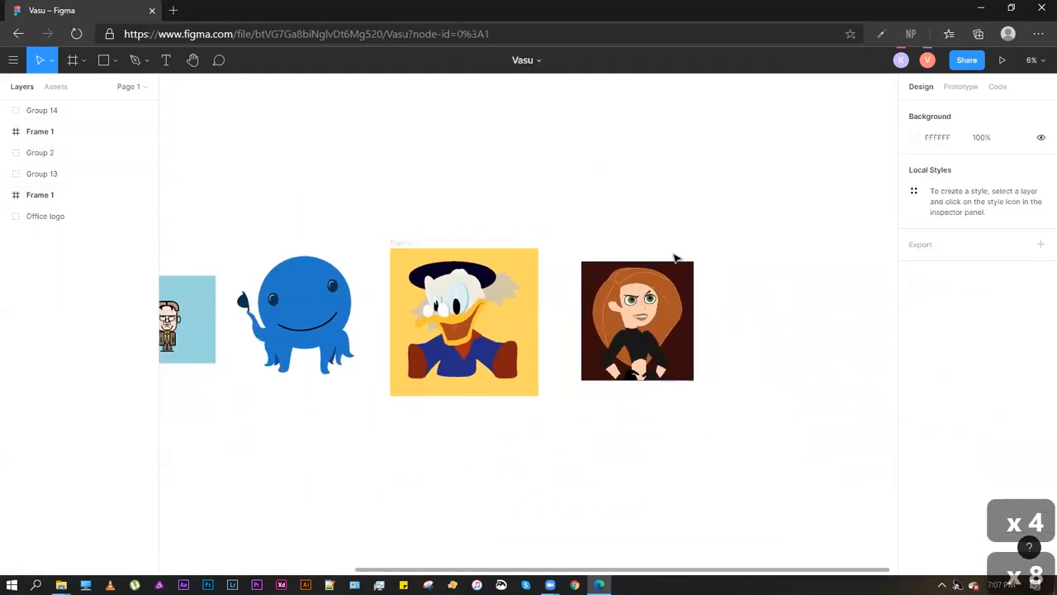
pyautogui.hscroll(-10, 450, 397)
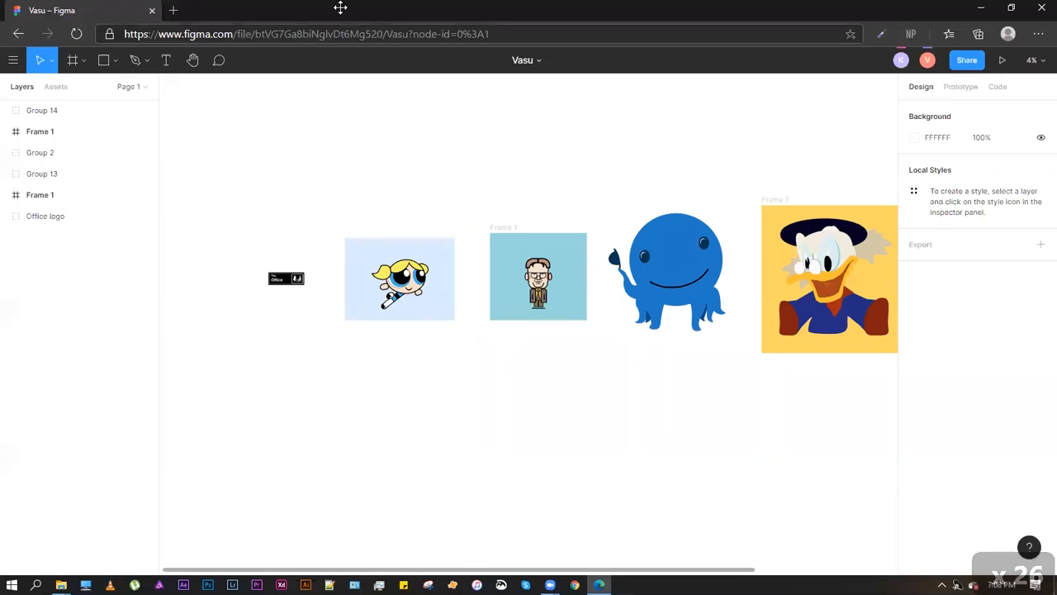
# Return to the recently viewed files and open the Event Poster file
pyautogui.click(12, 37)
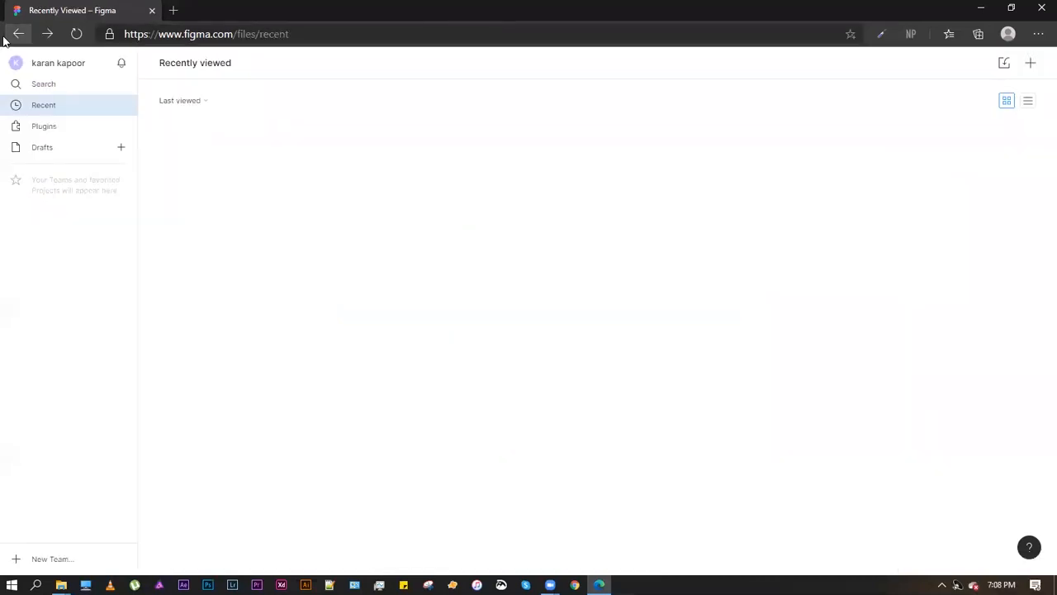
pyautogui.click(495, 213)
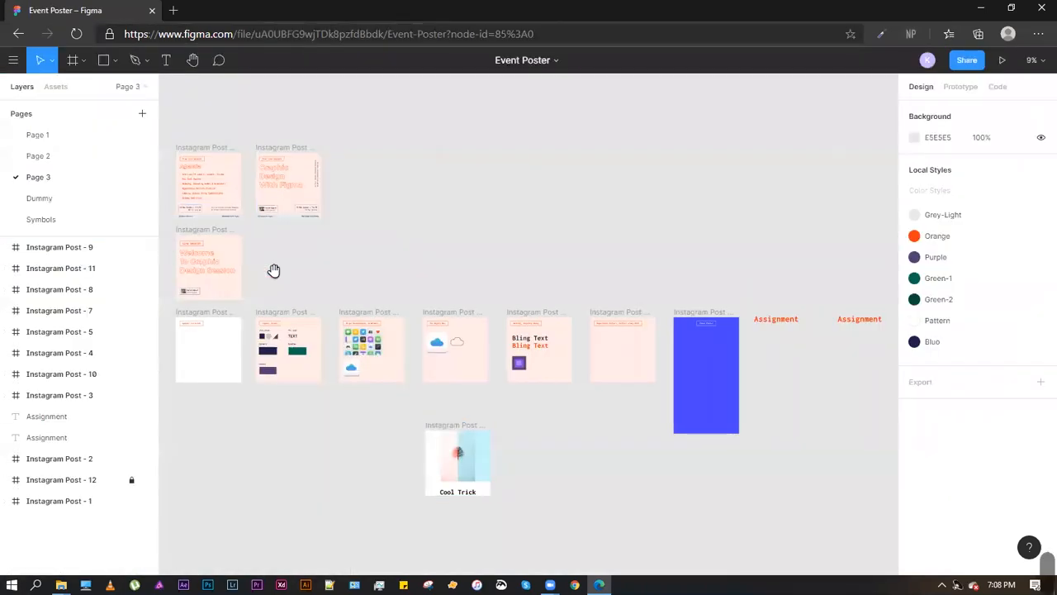
pyautogui.scroll(10, 465, 257)
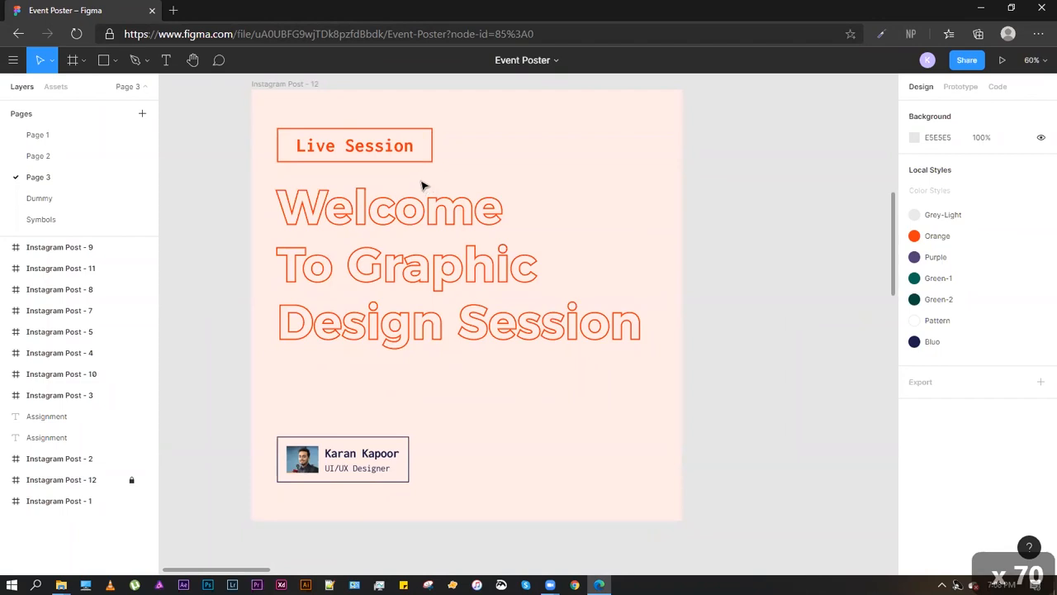
# Examine the session agenda, welcome poster and Guides And Grids frames on Page 3
pyautogui.scroll(10, 460, 229)
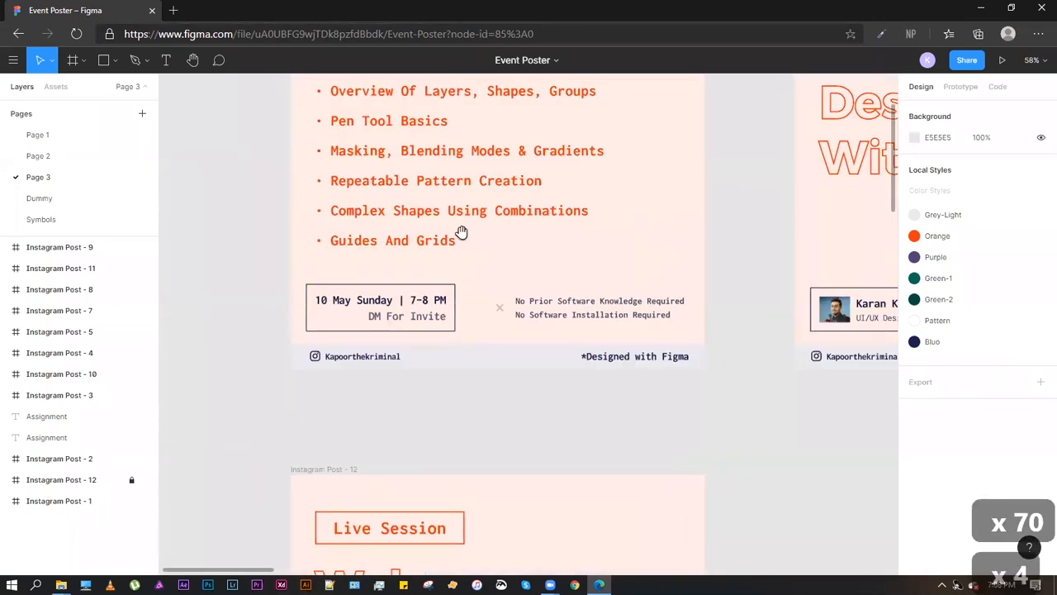
pyautogui.scroll(-20, 480, 188)
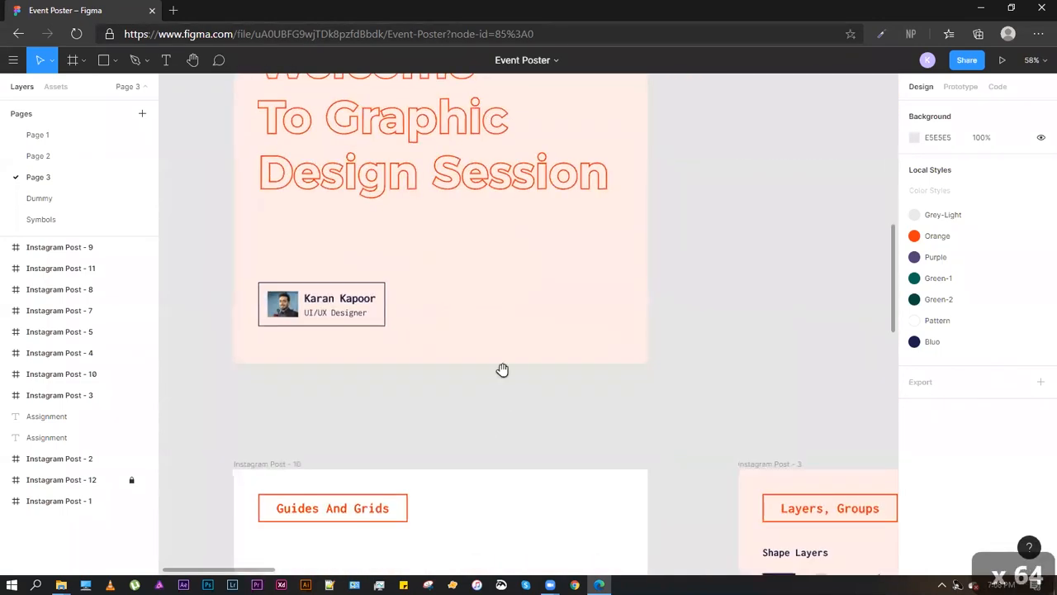
pyautogui.moveTo(465, 380); pyautogui.dragTo(411, 340)
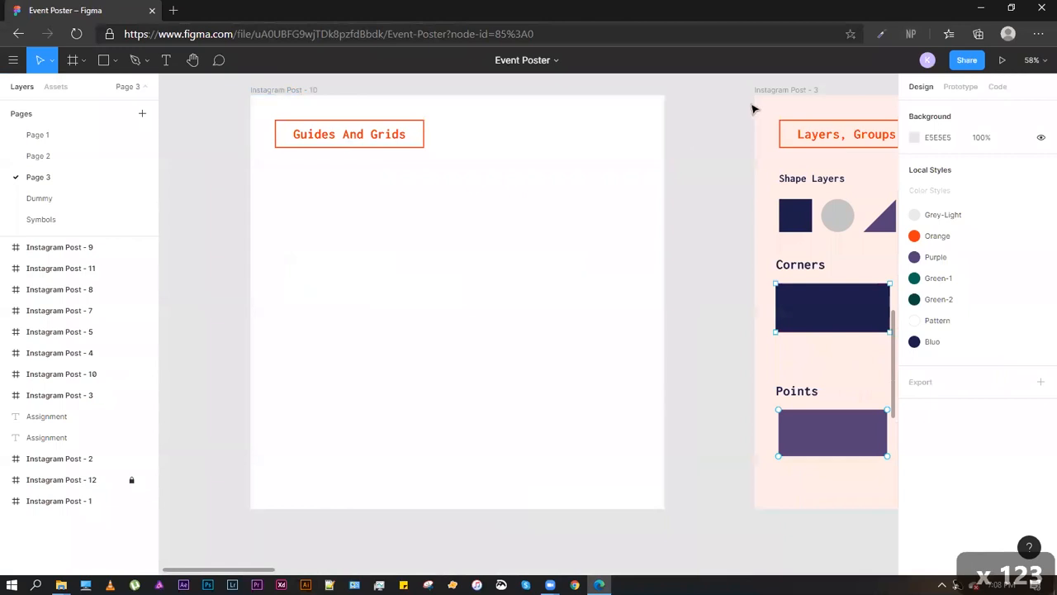
pyautogui.click(275, 96)
pyautogui.click(489, 92)
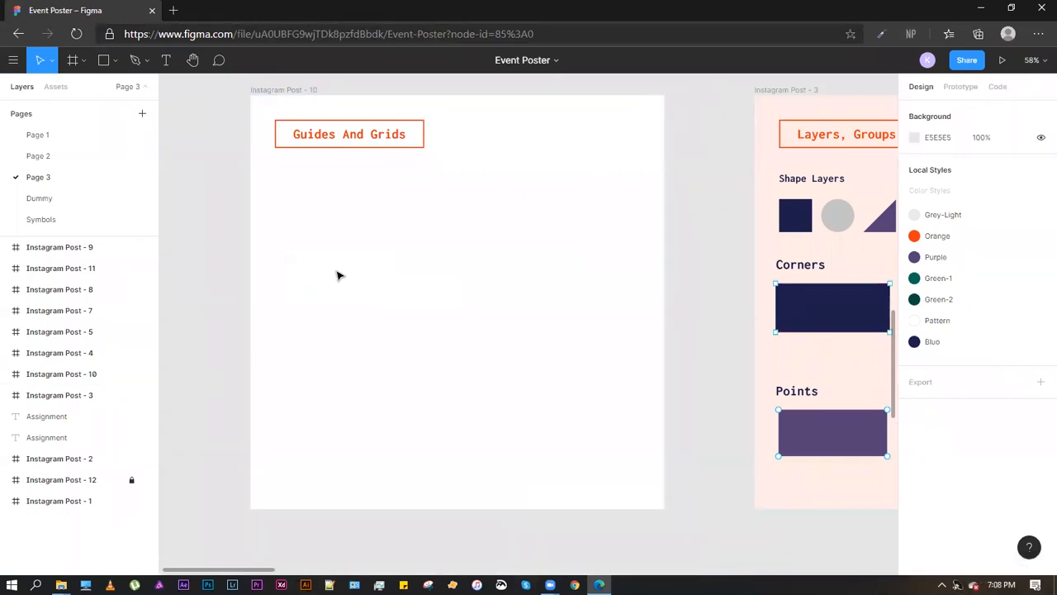
# Create a 1080 × 1080 frame from the Instagram Post preset in the empty area below the Guides And Grids frame
pyautogui.scroll(-3, 404, 327)
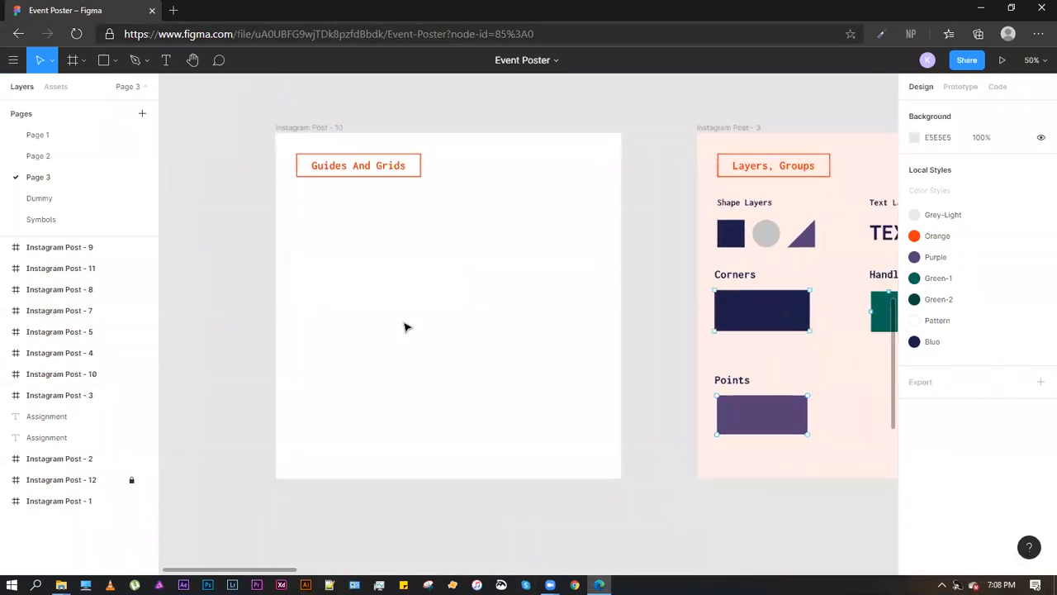
pyautogui.moveTo(474, 427); pyautogui.dragTo(418, 140)
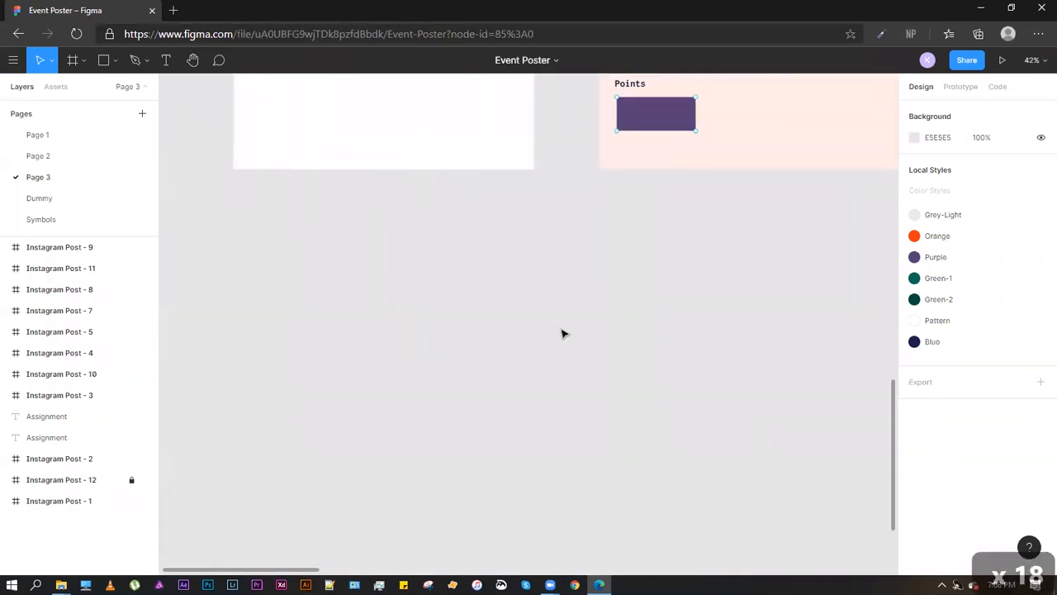
pyautogui.press('a')
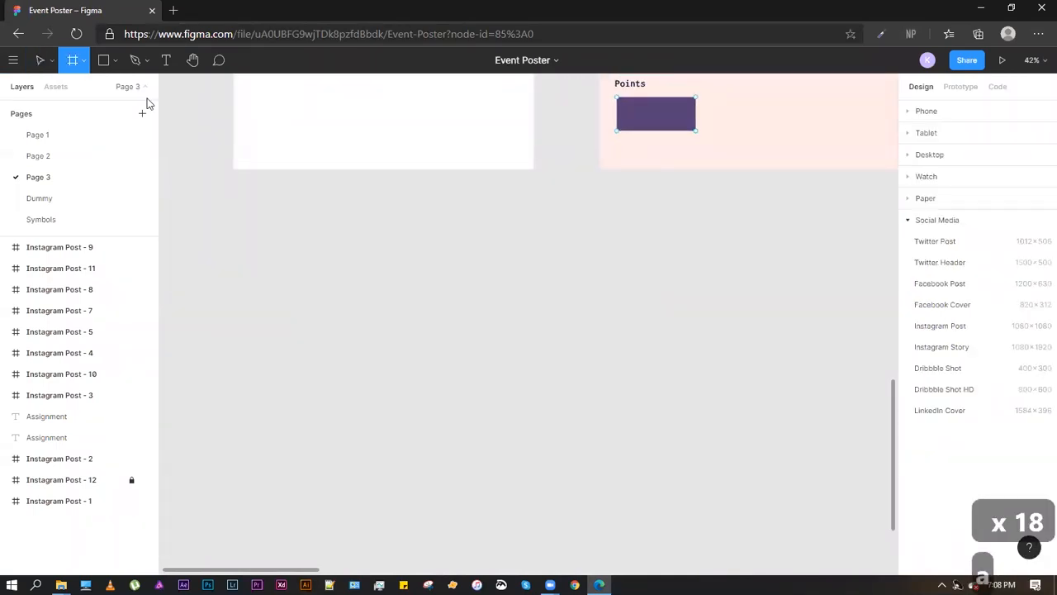
pyautogui.click(85, 66)
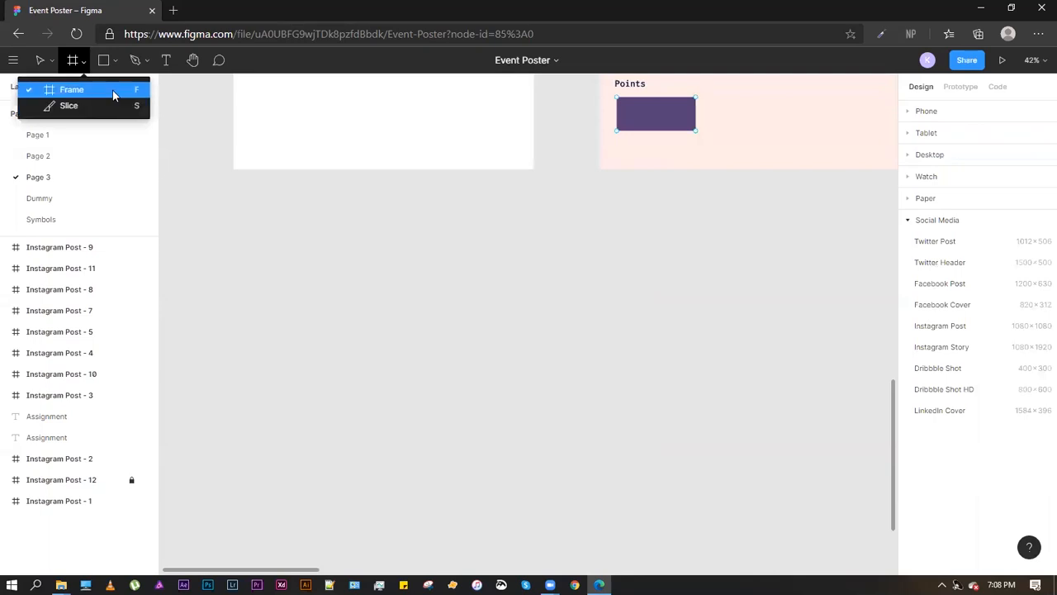
pyautogui.click(112, 90)
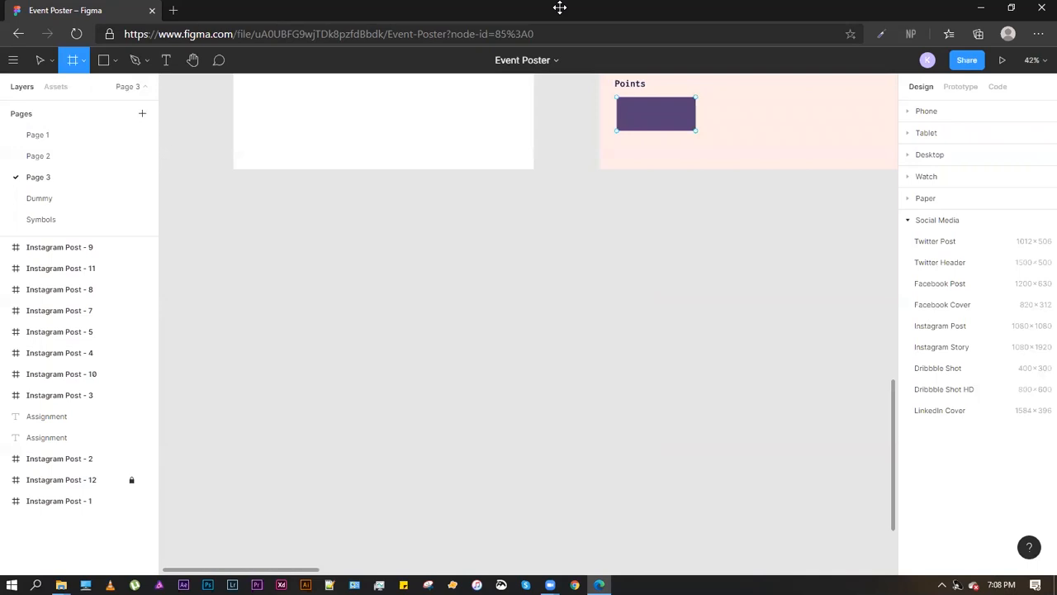
pyautogui.click(975, 328)
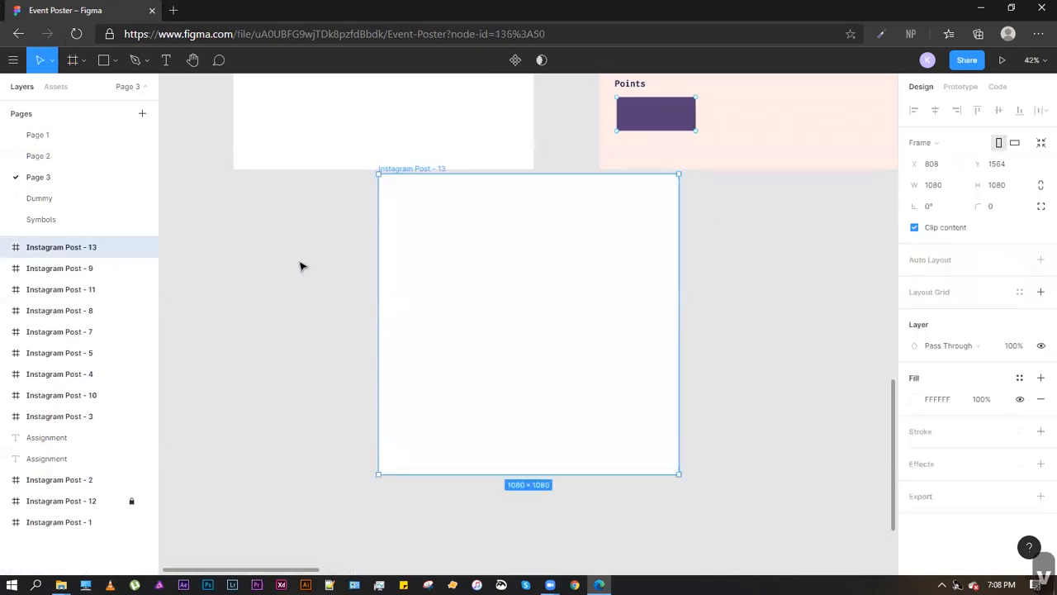
# Move the new Instagram Post frame directly beneath the Guides And Grids frame, aligning their left edges, and deselect it
pyautogui.moveTo(408, 172); pyautogui.dragTo(262, 198)
pyautogui.click(272, 191)
pyautogui.scroll(12, 382, 331)
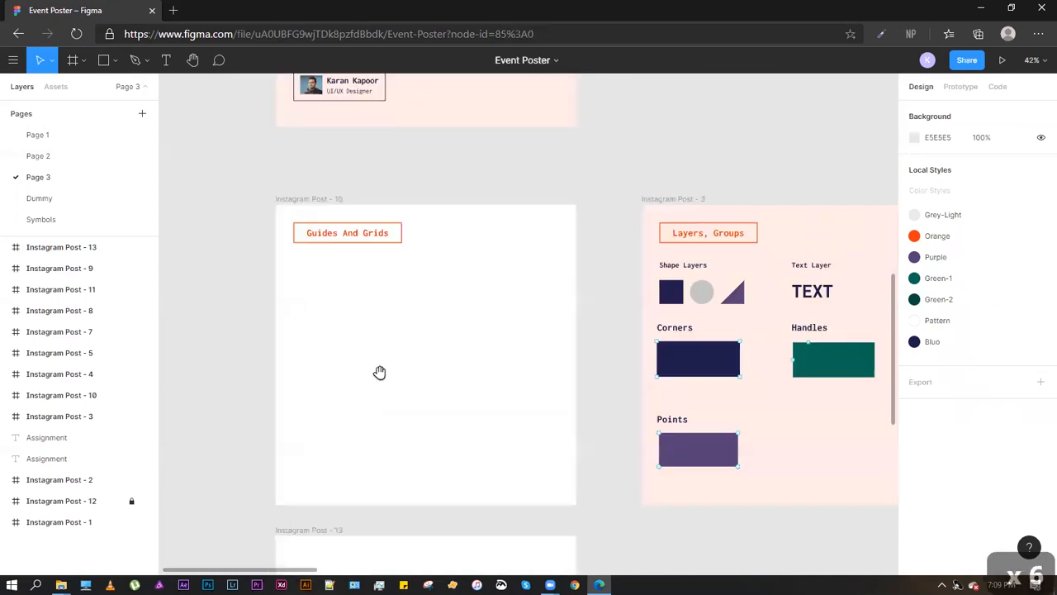
# Compare the design properties shown with the Guides And Grids frame selected and with nothing selected
pyautogui.click(296, 234)
pyautogui.click(368, 201)
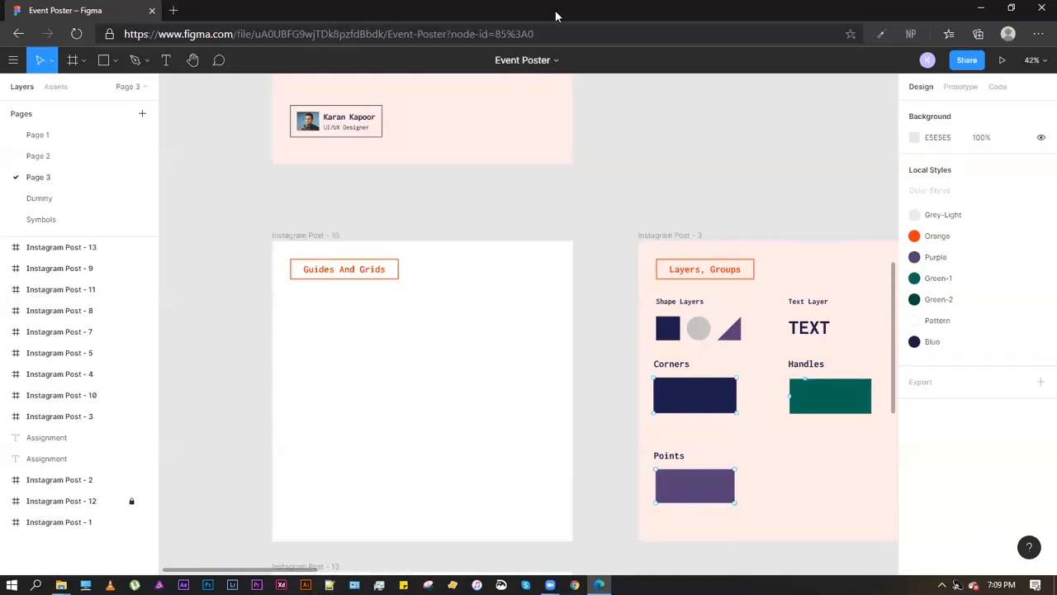
pyautogui.click(324, 235)
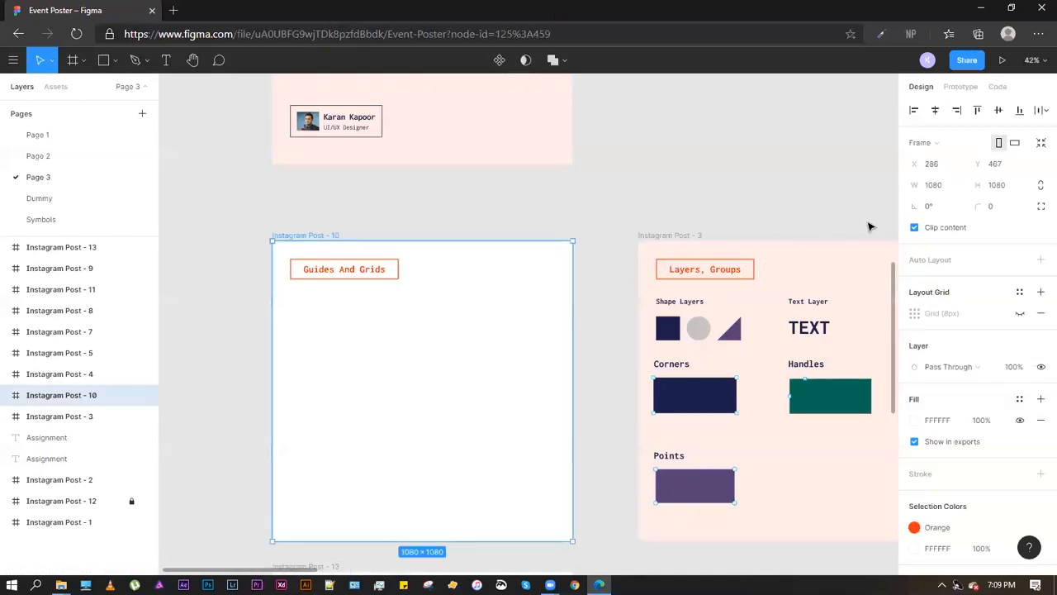
pyautogui.moveTo(550, 584)
pyautogui.click(385, 202)
pyautogui.click(305, 237)
pyautogui.click(304, 192)
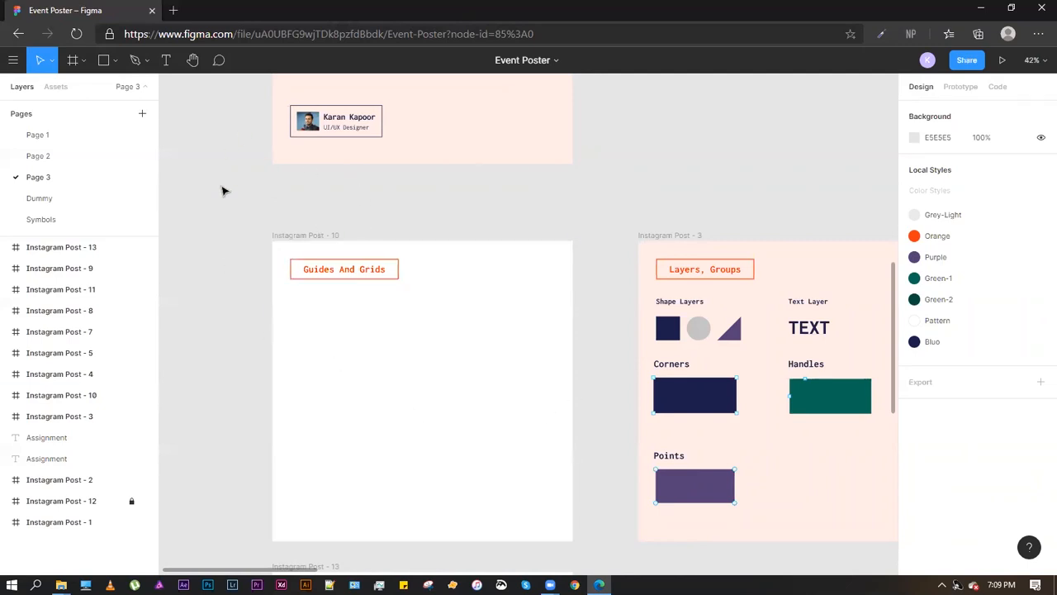
pyautogui.click(303, 237)
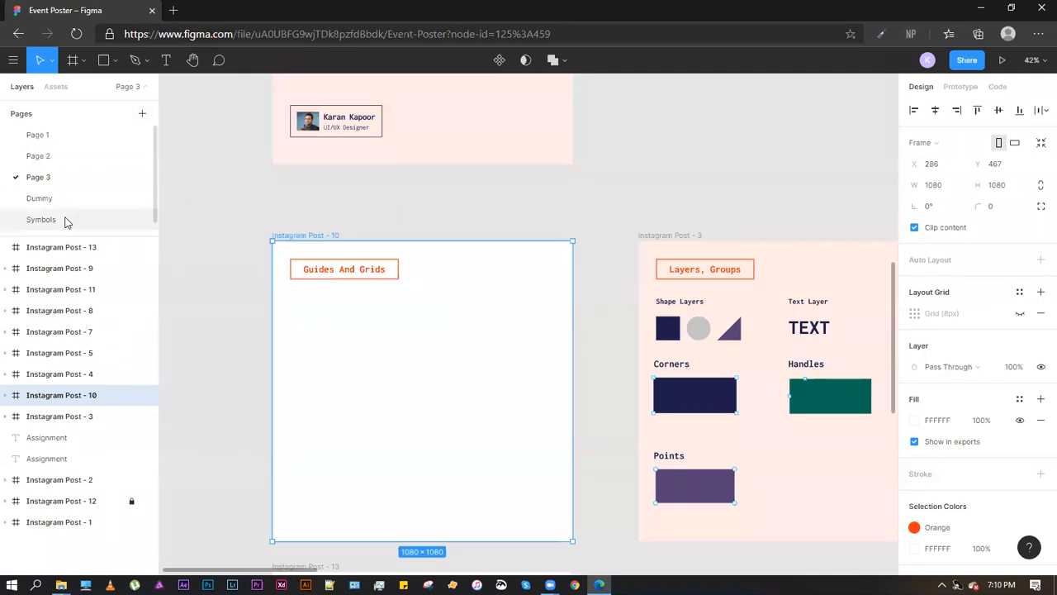
# Look through the contents of Page 1 and Page 2, and return to Page 3
pyautogui.click(89, 139)
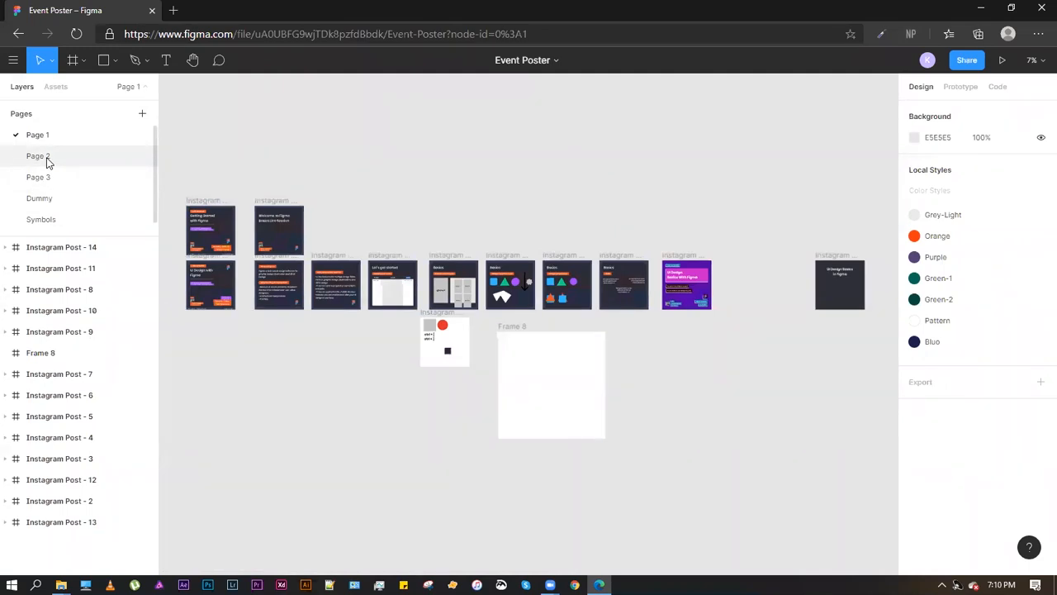
pyautogui.click(47, 160)
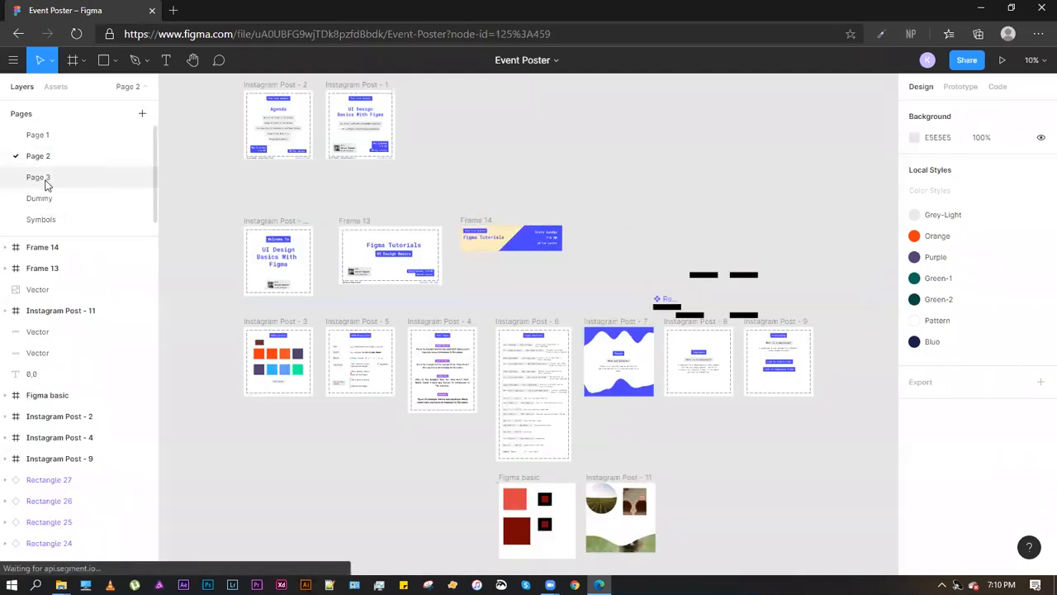
pyautogui.click(47, 178)
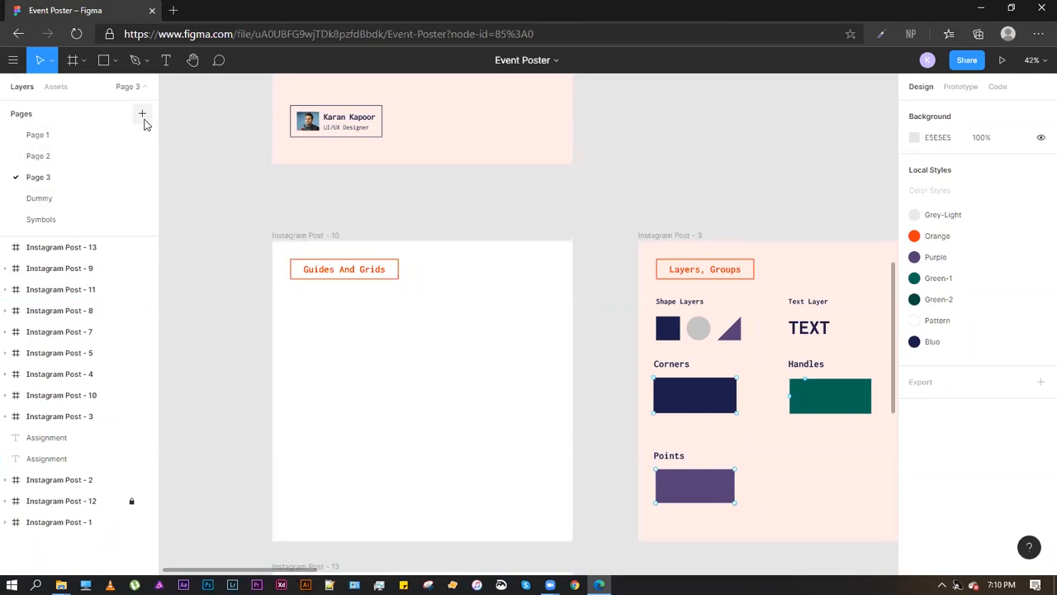
pyautogui.scroll(-1, 104, 176)
pyautogui.scroll(1, 104, 177)
# Add a new page to the file and name it Experiment
pyautogui.click(142, 113)
pyautogui.write('E')
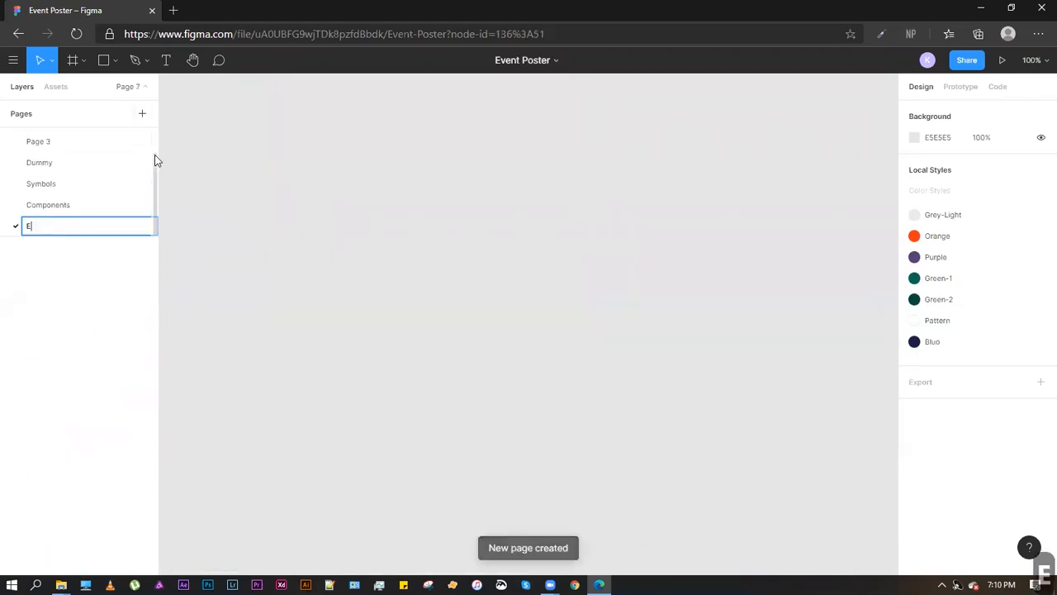
pyautogui.write('xperiment')
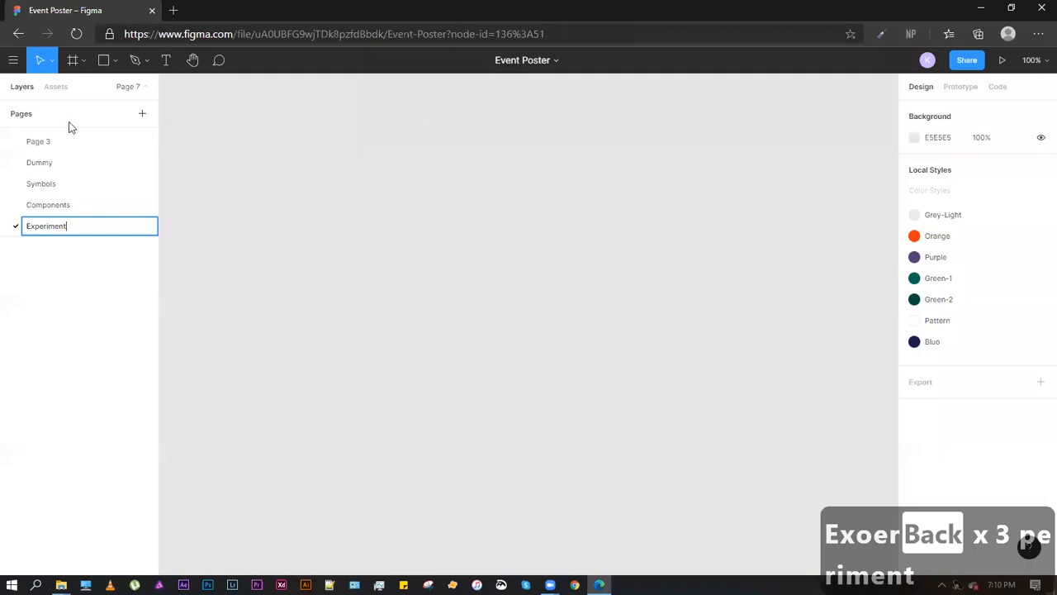
pyautogui.press('Return')
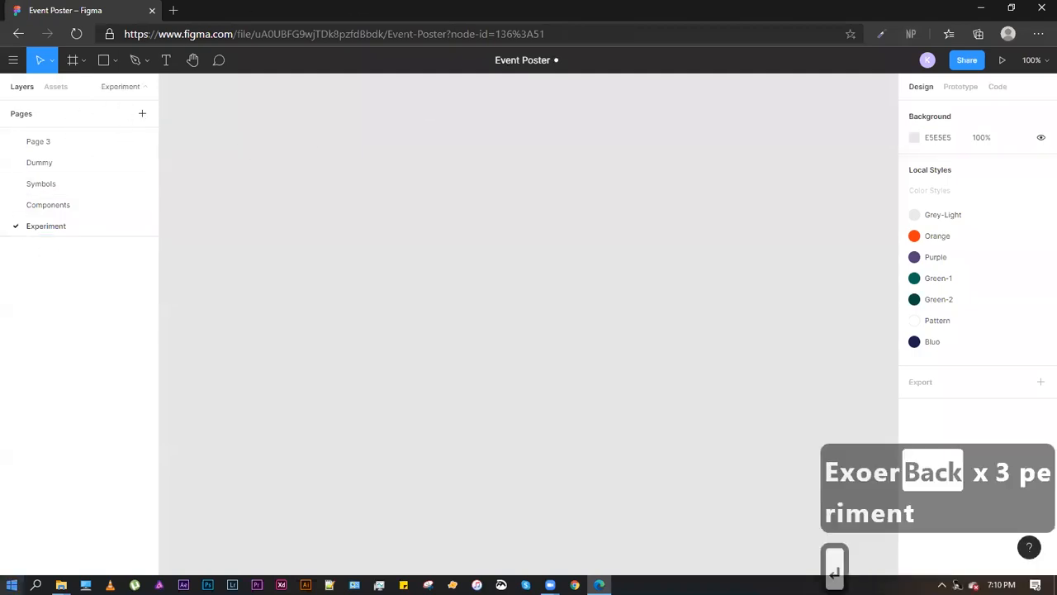
# Return to Page 3 and view the destination pages available for moving the Guides And Grids frame
pyautogui.scroll(1, 68, 171)
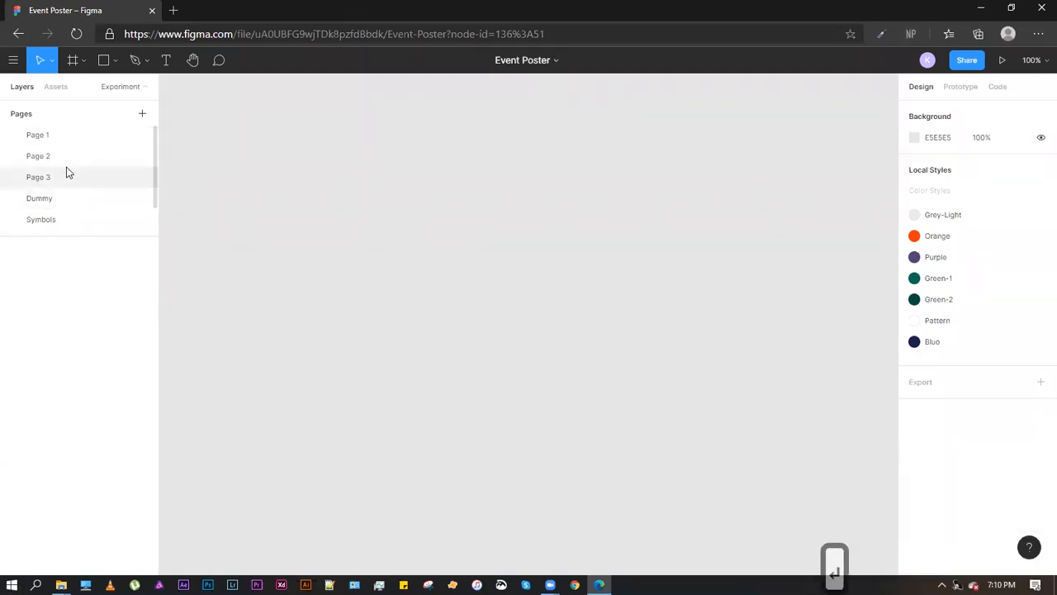
pyautogui.click(68, 171)
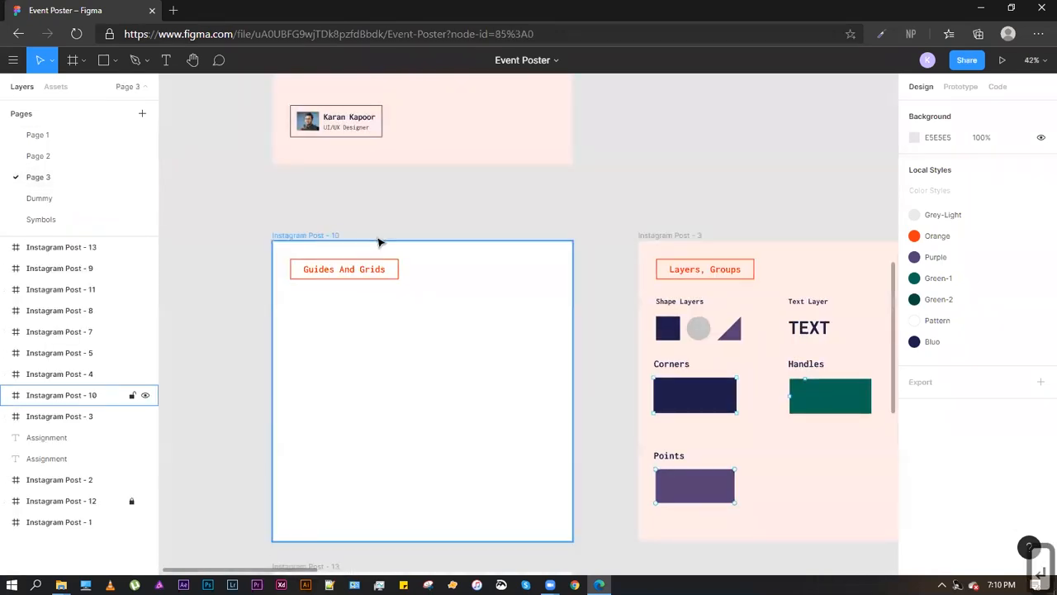
pyautogui.click(307, 236)
pyautogui.rightClick(307, 236)
pyautogui.moveTo(342, 189)
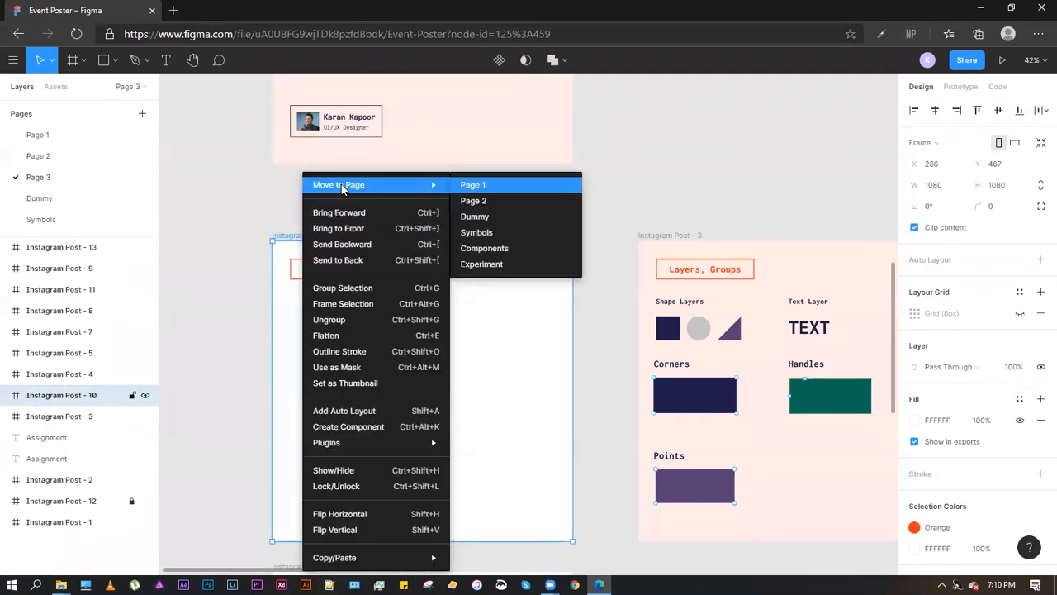
pyautogui.click(689, 184)
pyautogui.scroll(-1, 334, 188)
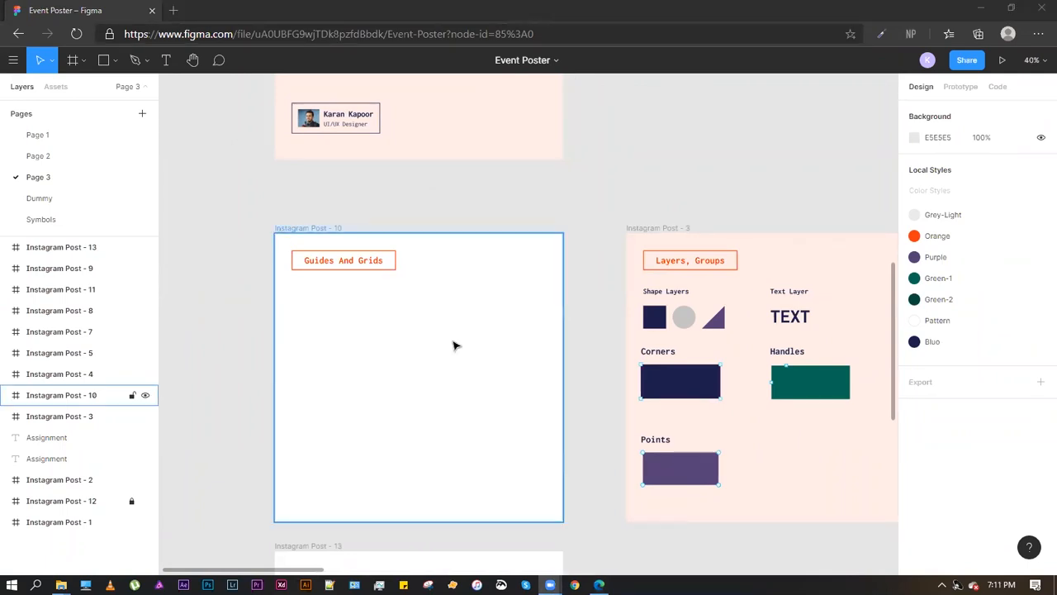
# Remove the hidden 8px layout grid from the Guides And Grids frame and keep the frame selected
pyautogui.click(299, 232)
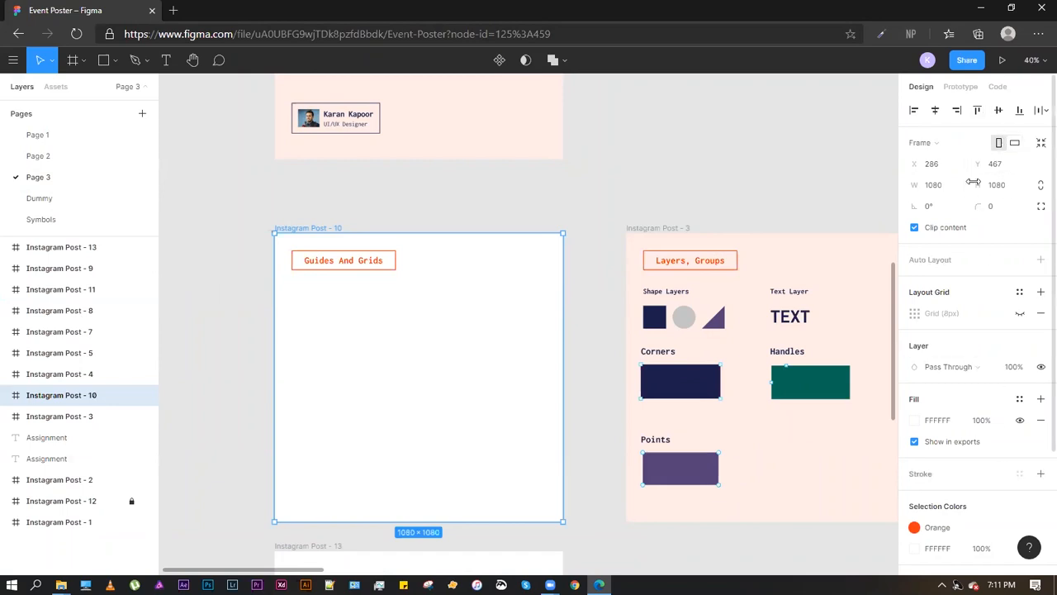
pyautogui.click(310, 216)
pyautogui.click(307, 228)
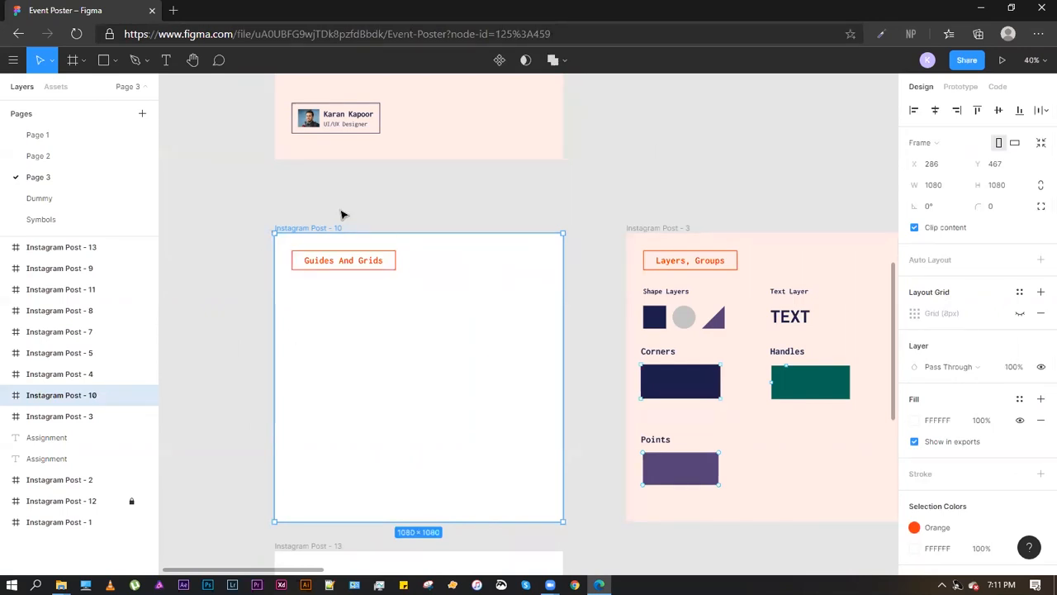
pyautogui.click(1039, 313)
pyautogui.click(288, 212)
pyautogui.click(296, 228)
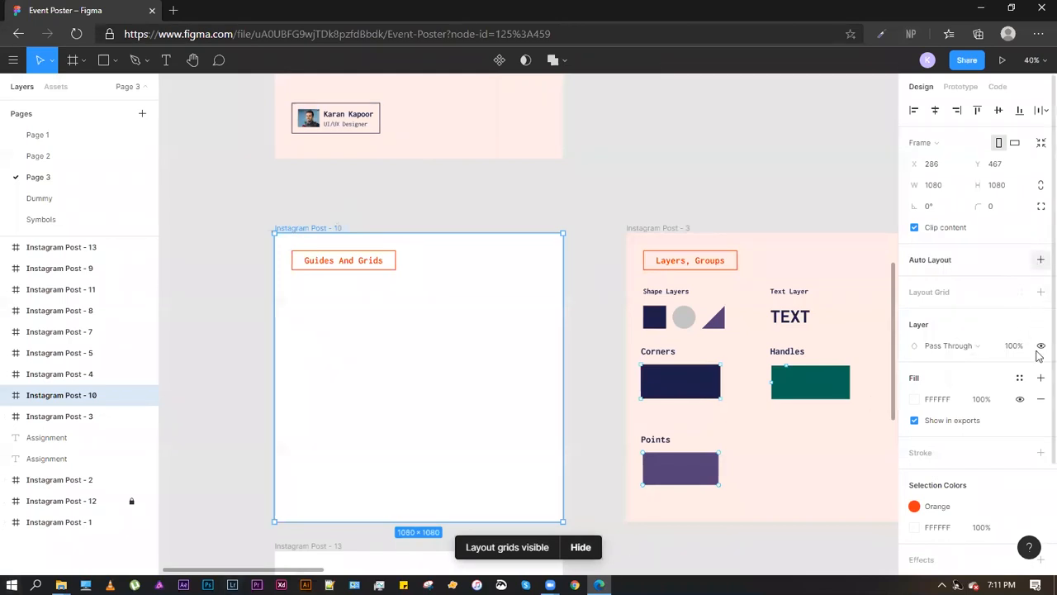
# Add a uniform 10px layout grid to the Guides And Grids frame and inspect it up close
pyautogui.click(1039, 293)
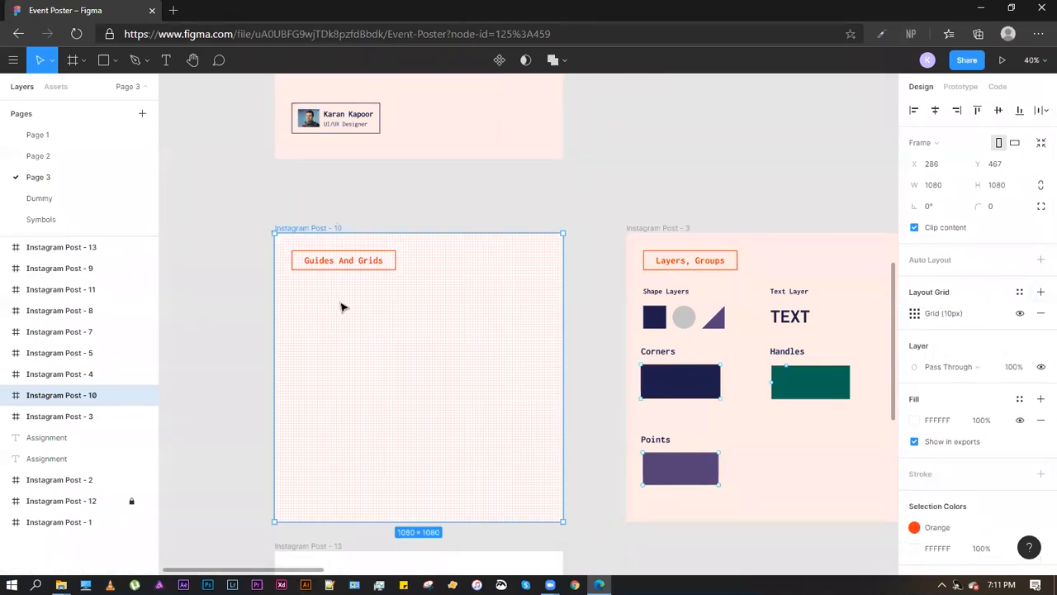
pyautogui.scroll(2, 292, 286)
pyautogui.scroll(2, 318, 315)
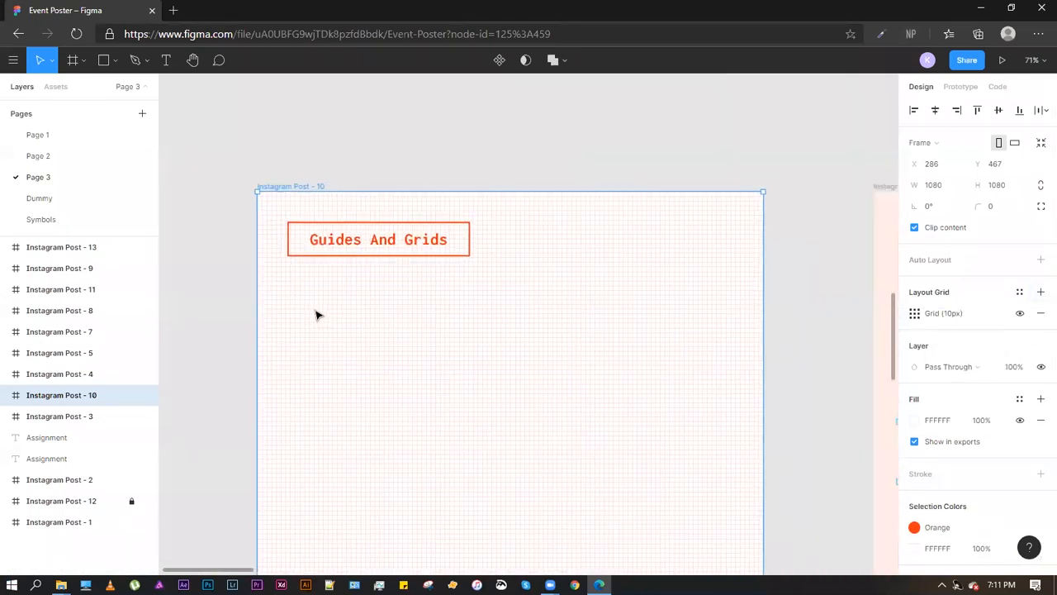
pyautogui.scroll(1, 344, 323)
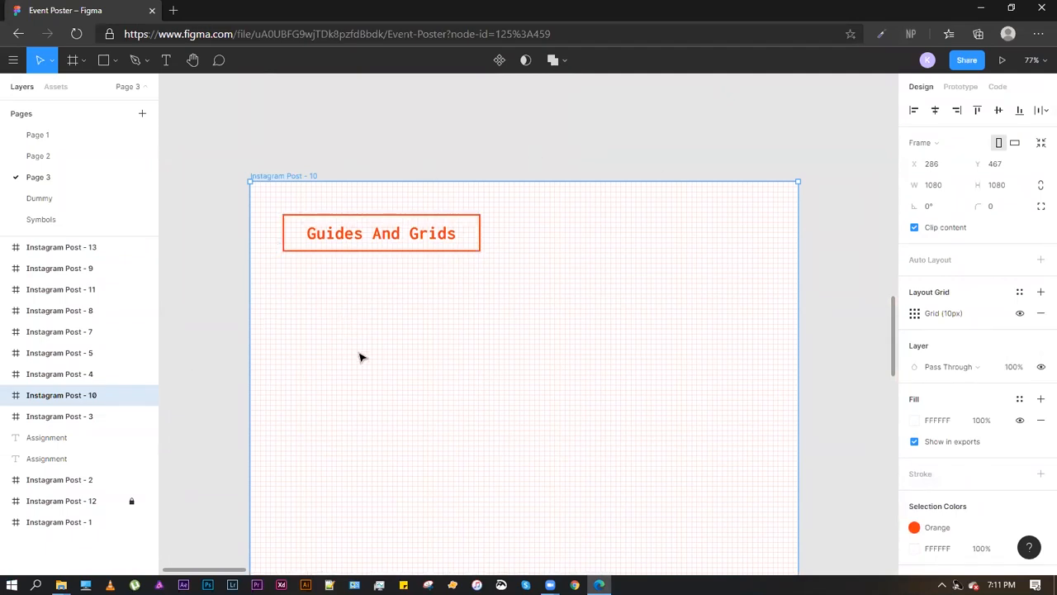
# Try white FFFFFF as the layout grid's colour and settle on near-black 070000
pyautogui.click(915, 314)
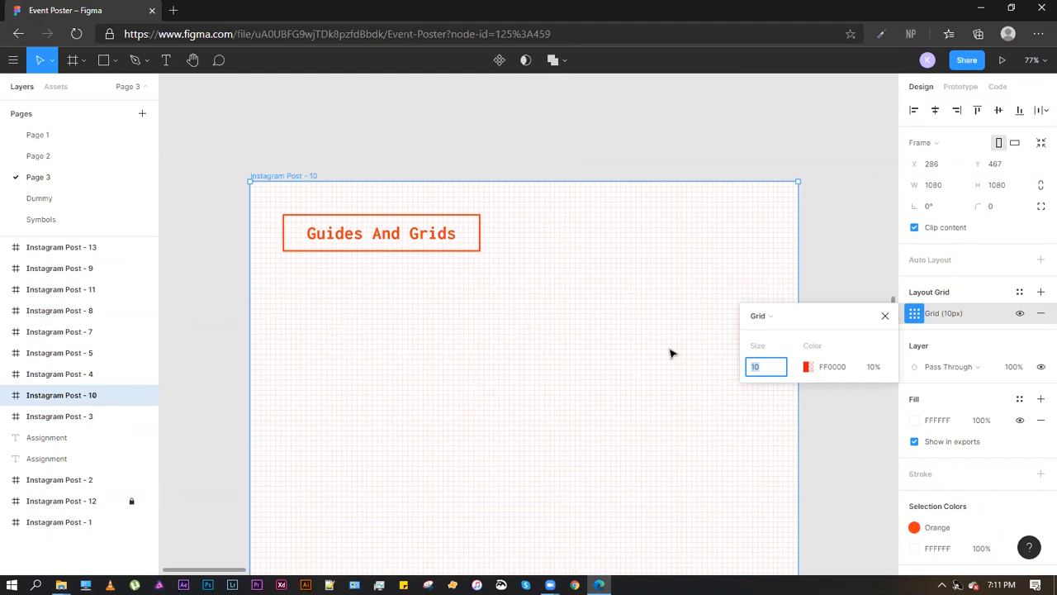
pyautogui.click(807, 367)
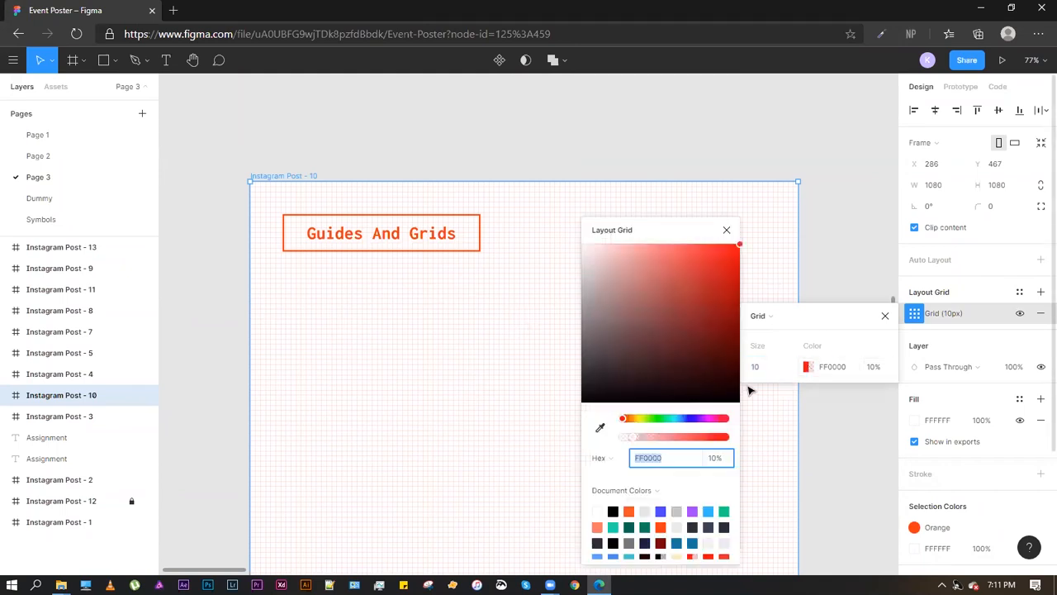
pyautogui.write('ffffff')
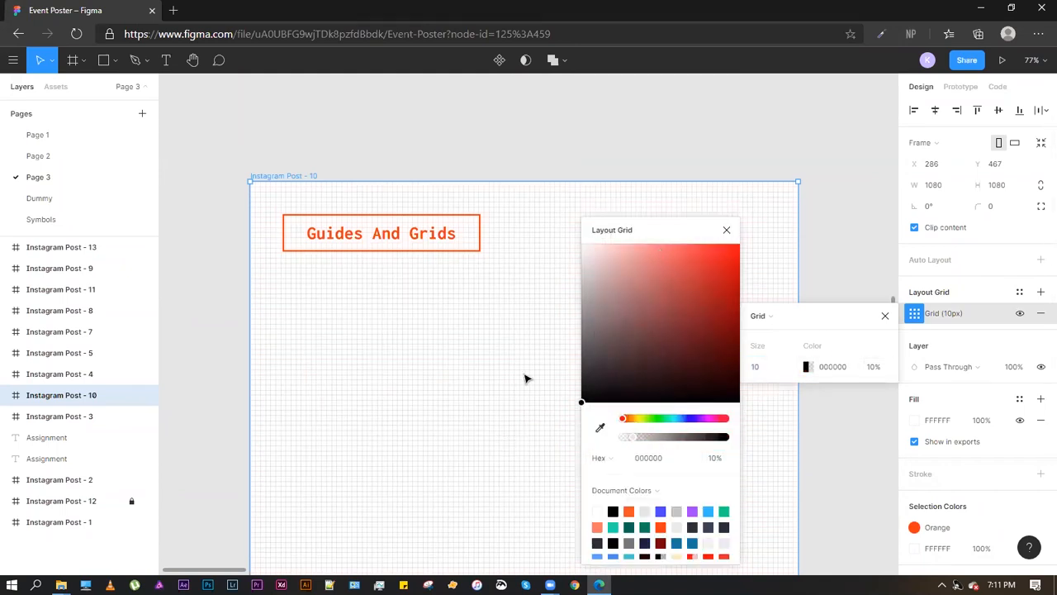
pyautogui.press('Return')
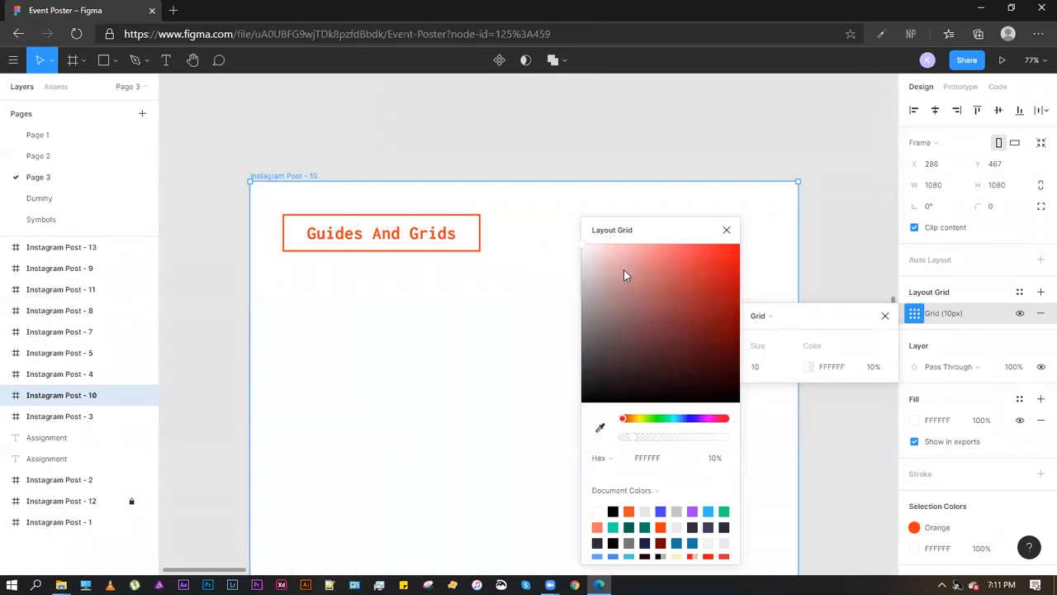
pyautogui.moveTo(624, 275); pyautogui.dragTo(795, 396)
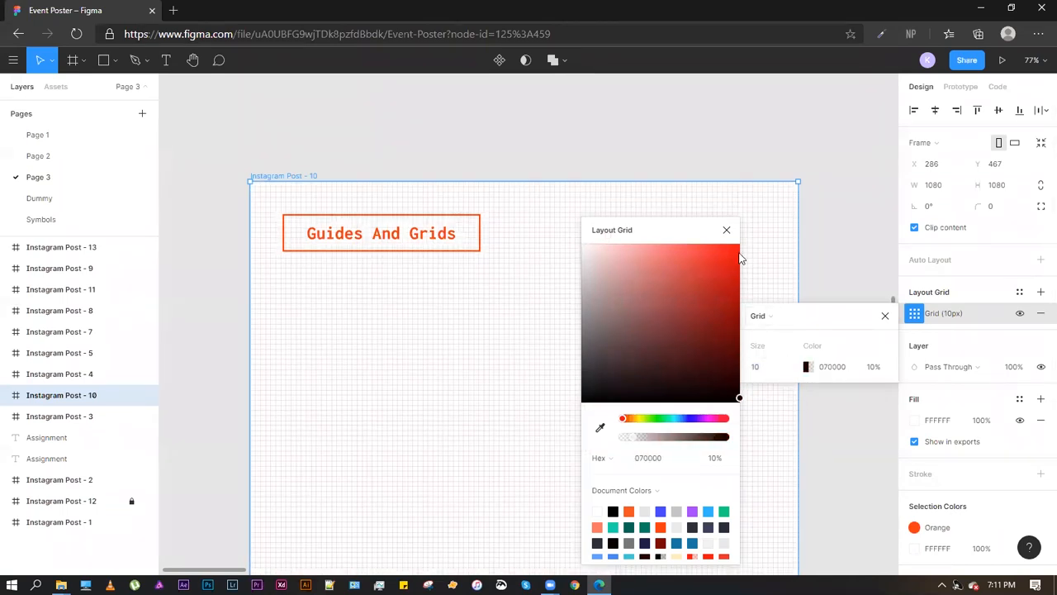
pyautogui.click(727, 230)
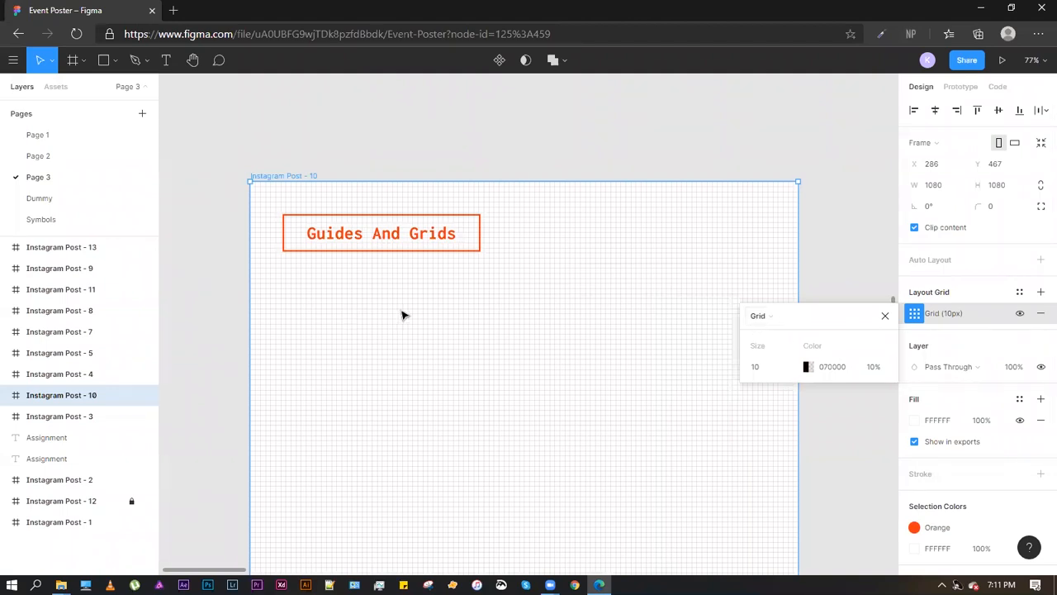
# Change the Guides And Grids frame's layout grid from a uniform grid to columns
pyautogui.scroll(5, 375, 311)
pyautogui.scroll(-5, 371, 314)
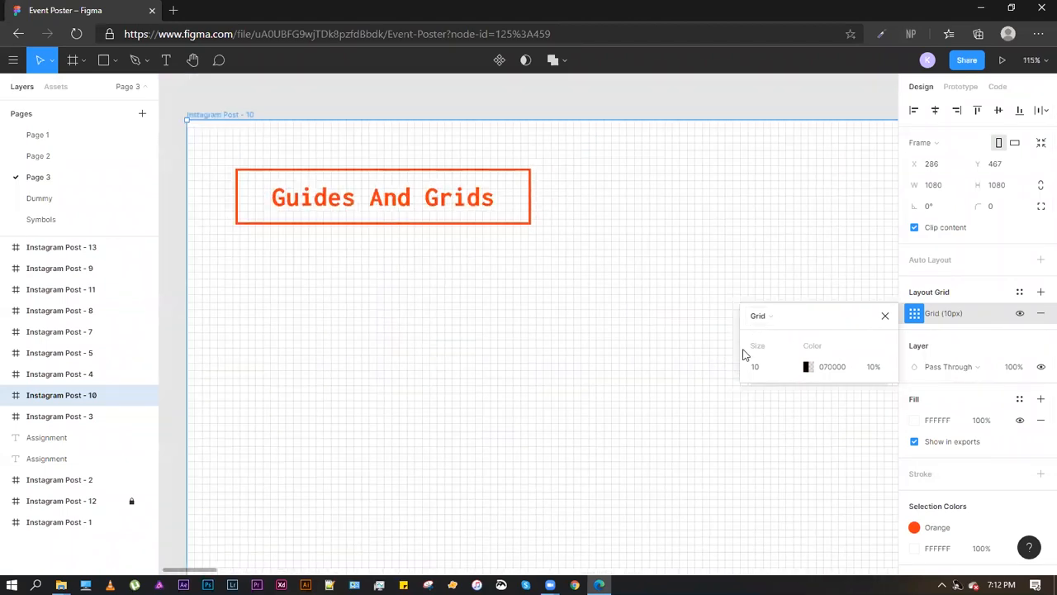
pyautogui.click(756, 367)
pyautogui.click(775, 316)
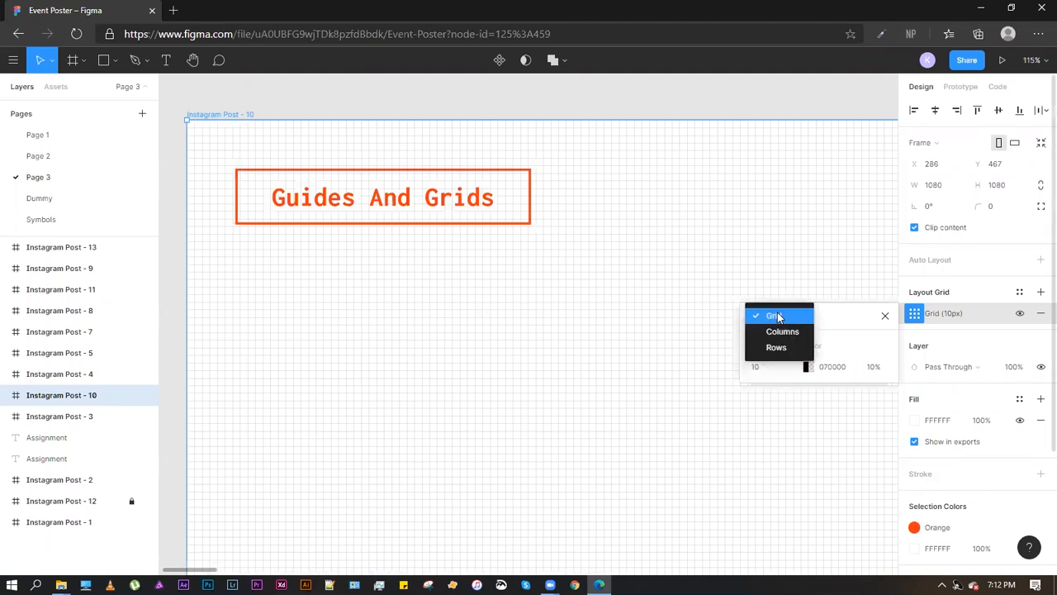
pyautogui.click(786, 330)
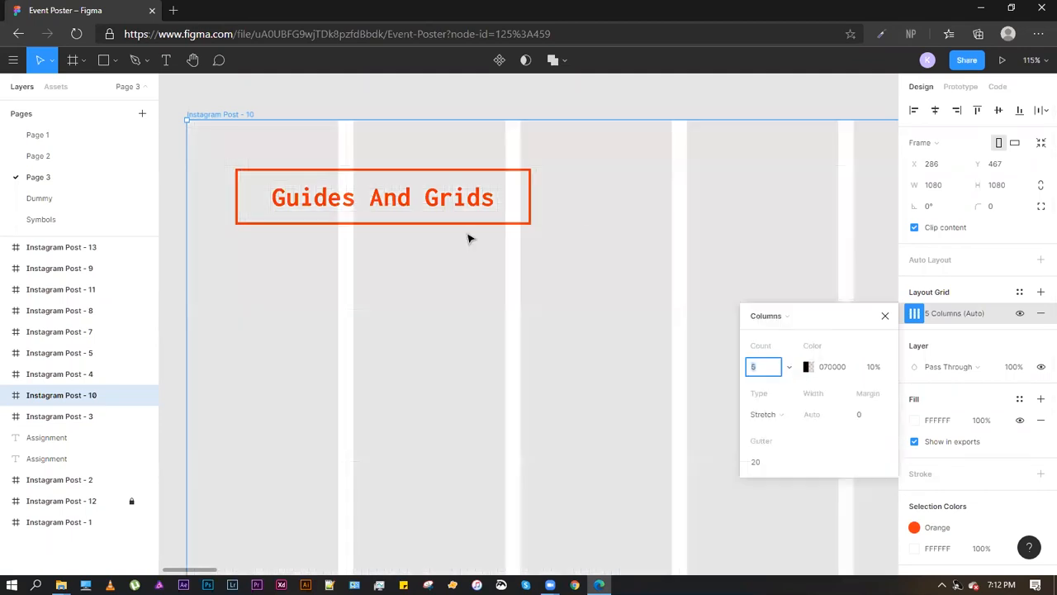
pyautogui.scroll(-5, 300, 248)
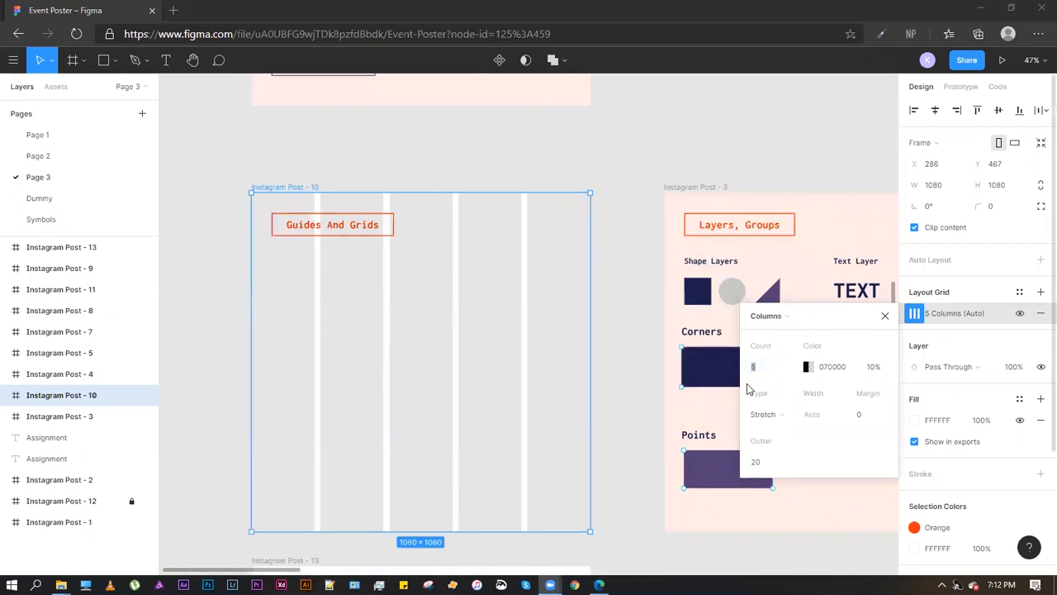
# Set the column count of the Guides And Grids frame's layout grid to 8
pyautogui.click(766, 173)
pyautogui.click(279, 187)
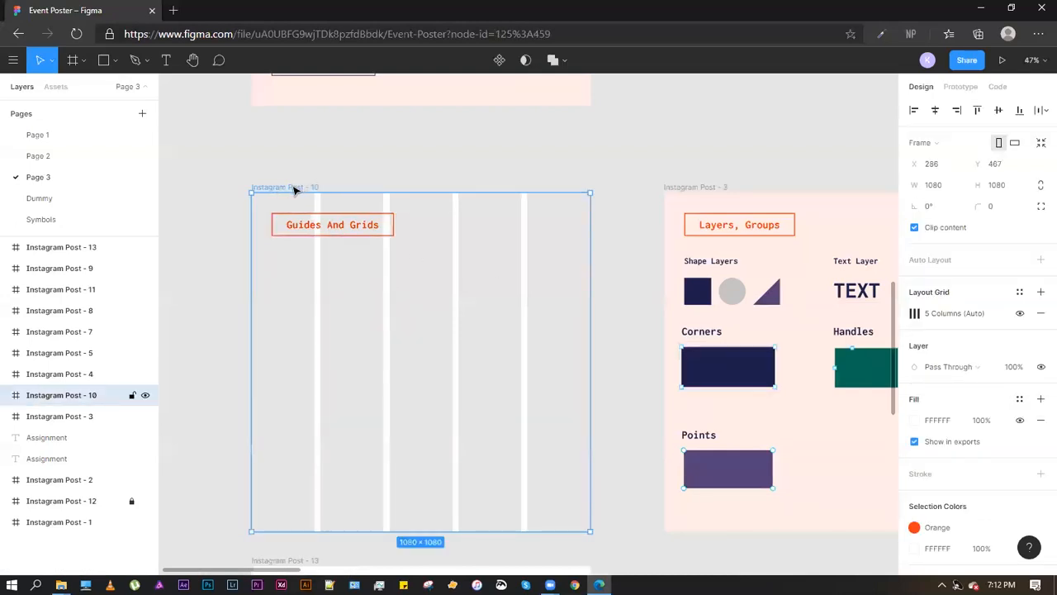
pyautogui.click(914, 315)
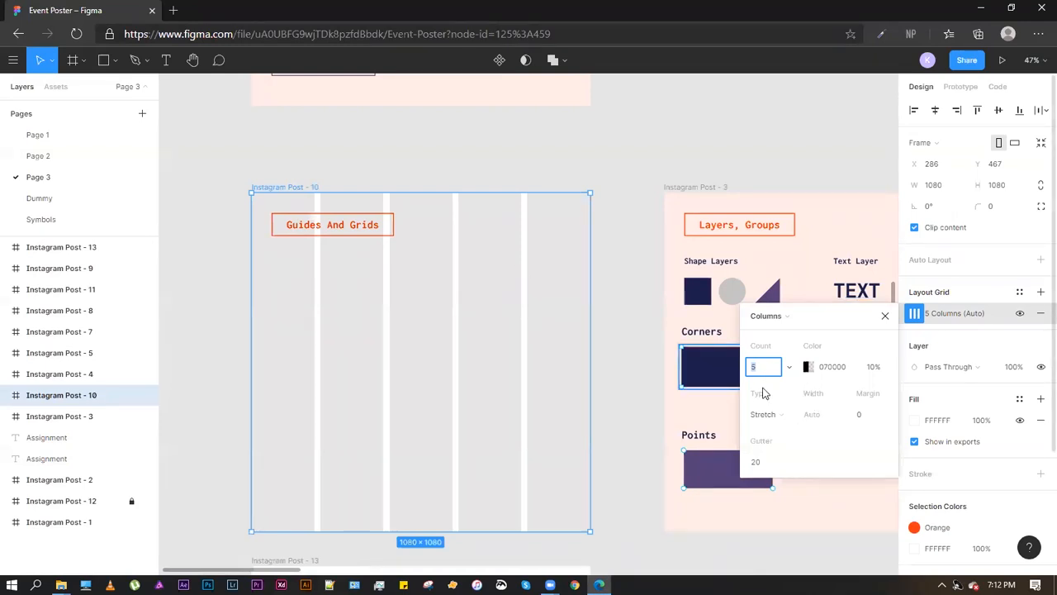
pyautogui.write('8')
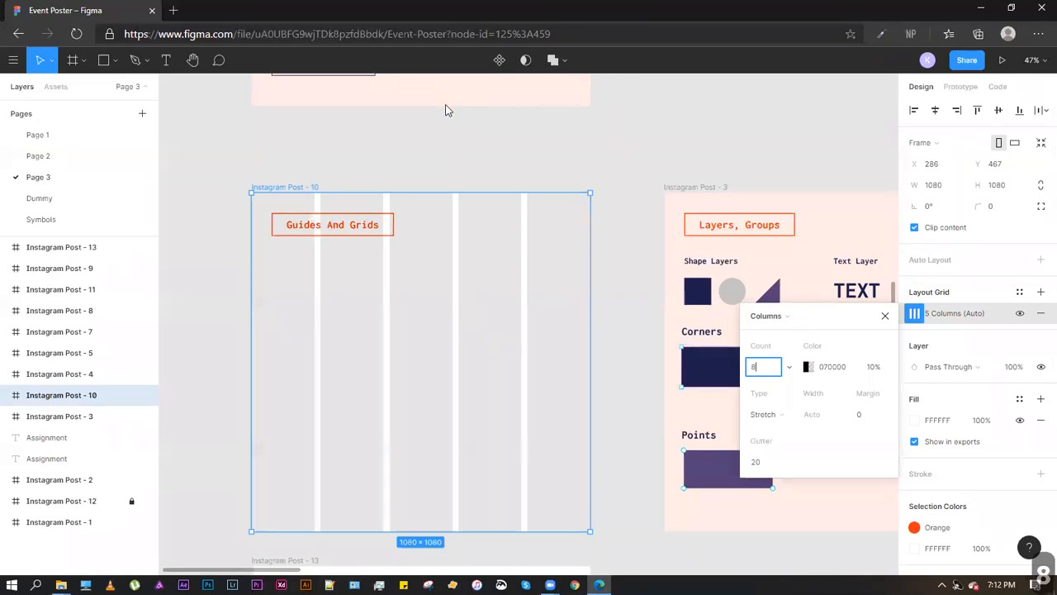
pyautogui.press('Return')
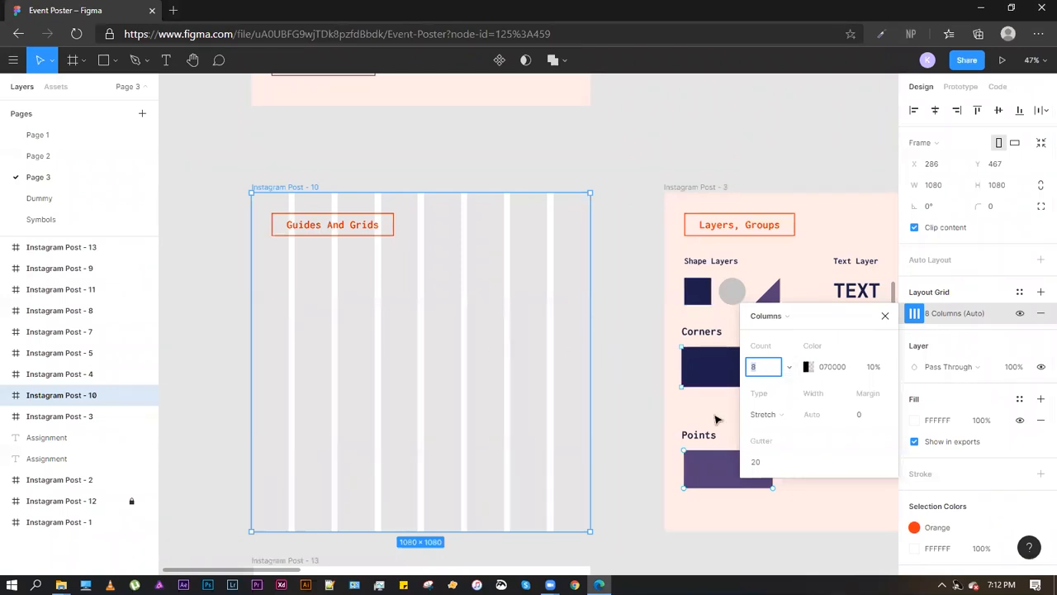
# Try centred layout grid columns with a width of 400 and return the column type to Stretch
pyautogui.click(766, 415)
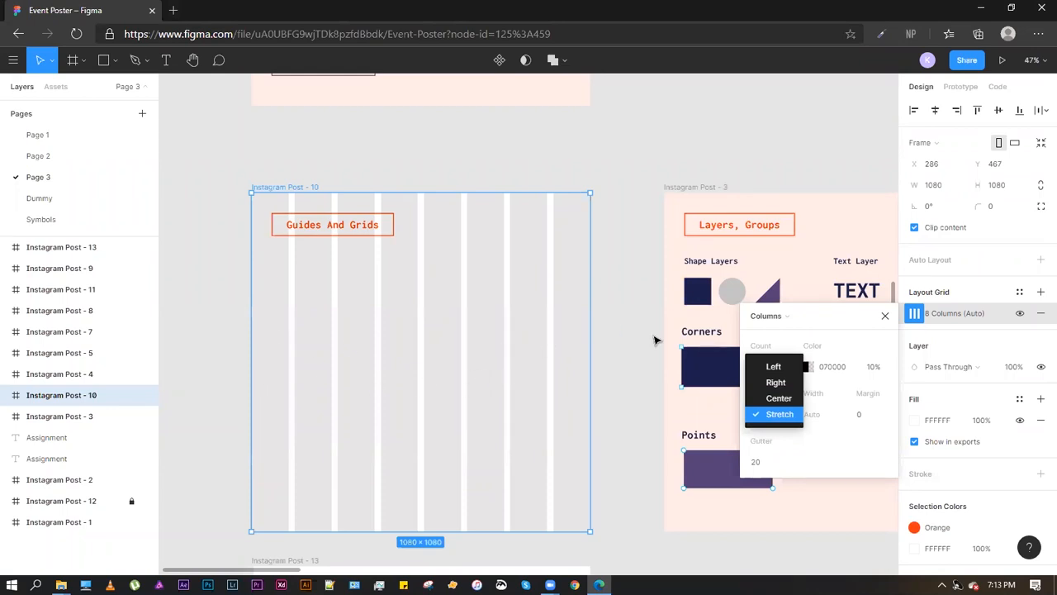
pyautogui.click(776, 398)
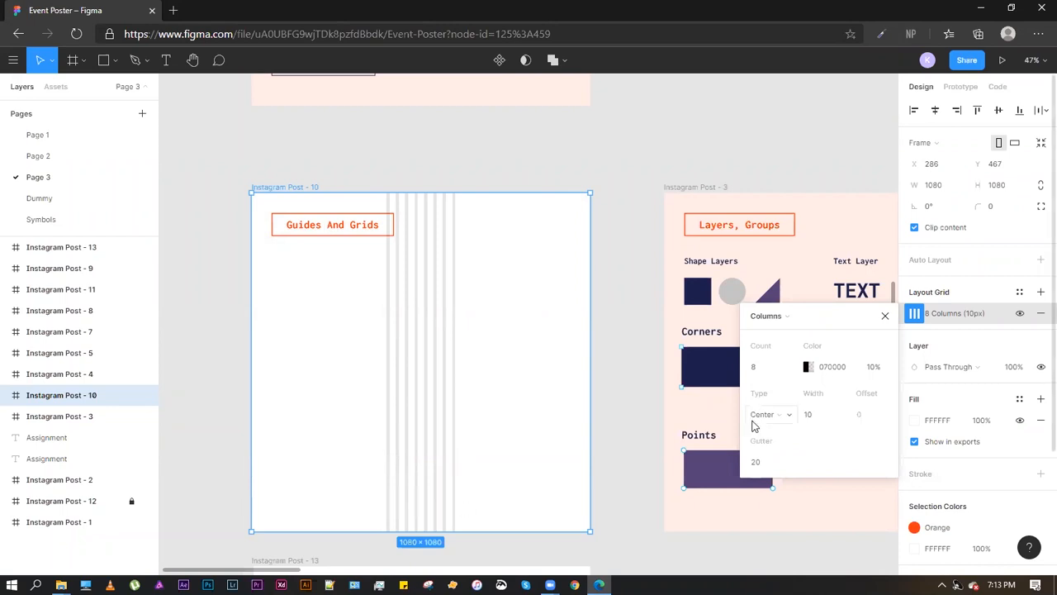
pyautogui.click(817, 418)
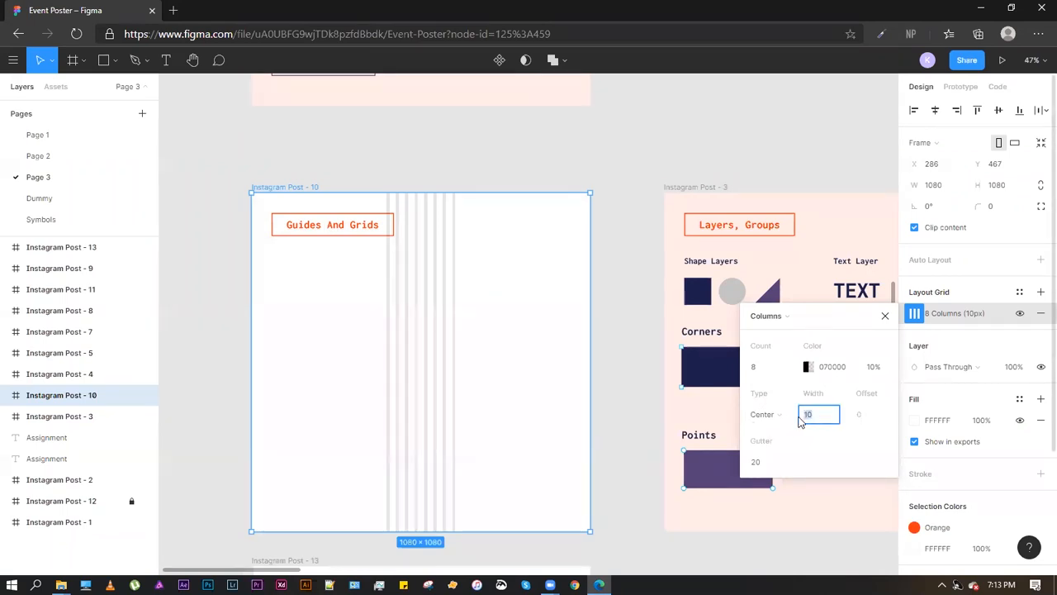
pyautogui.write('400')
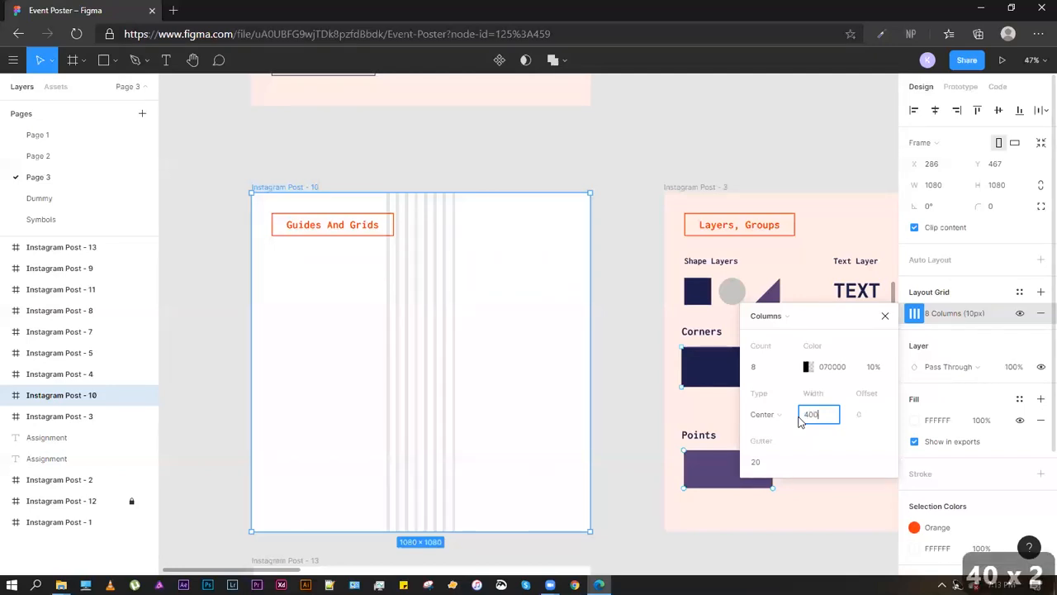
pyautogui.press('Return')
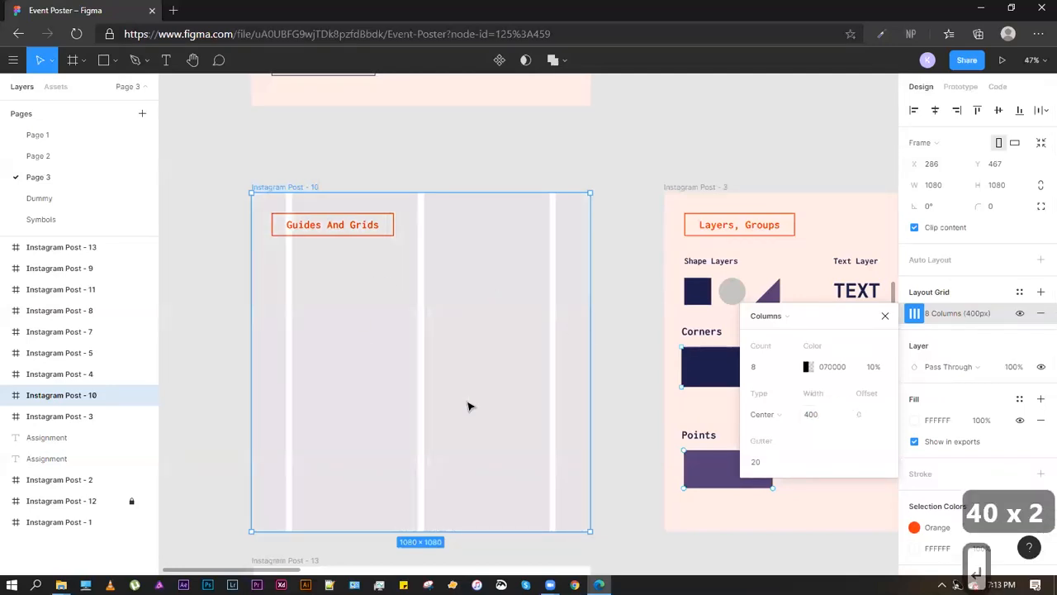
pyautogui.click(784, 418)
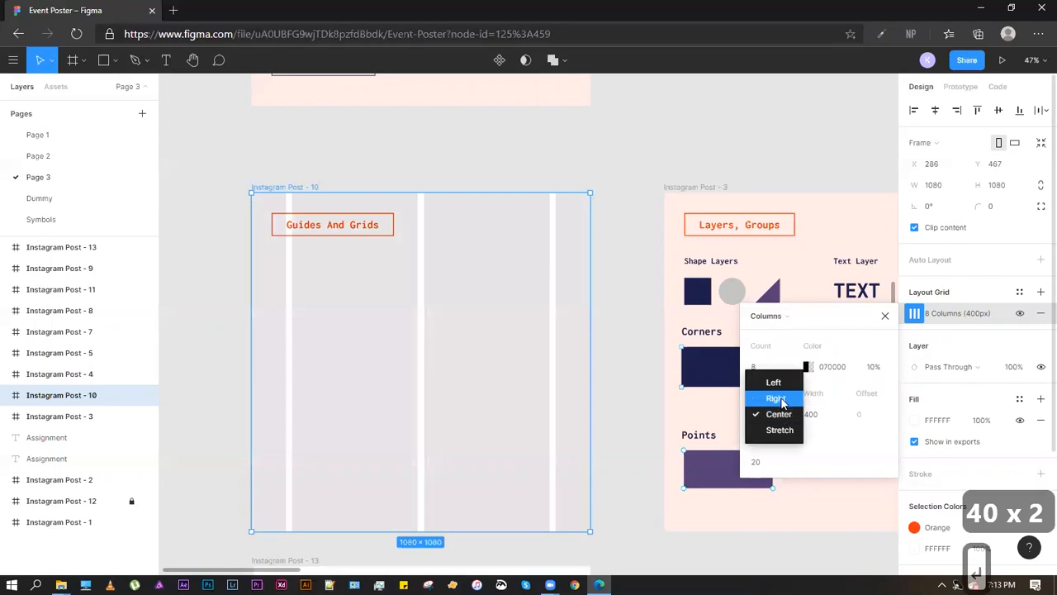
pyautogui.click(776, 428)
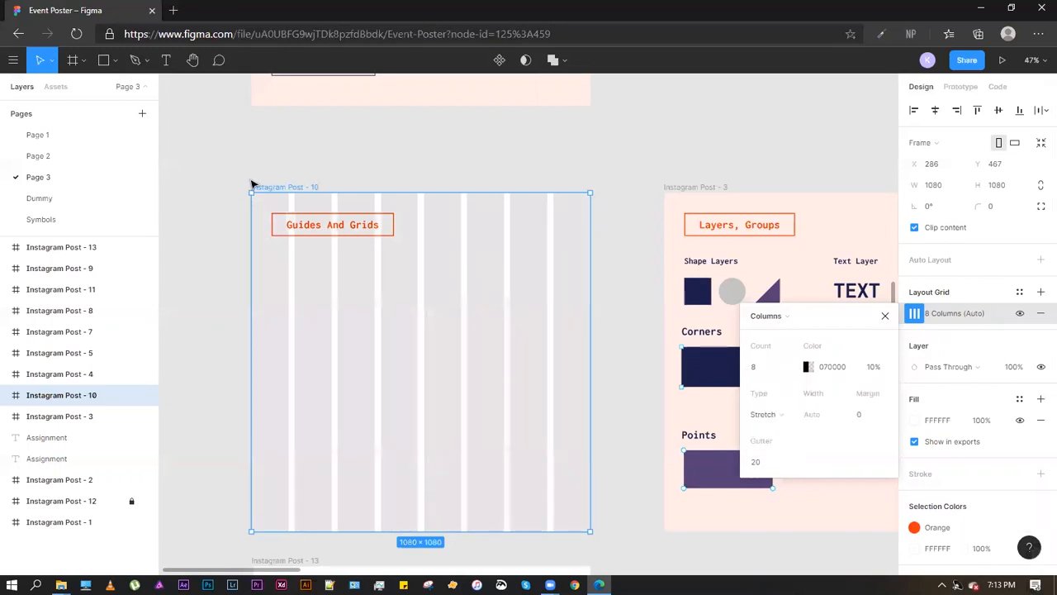
# Try a browser page zoom of 125% and settle on 110% for the Figma page
pyautogui.scroll(2, 385, 347)
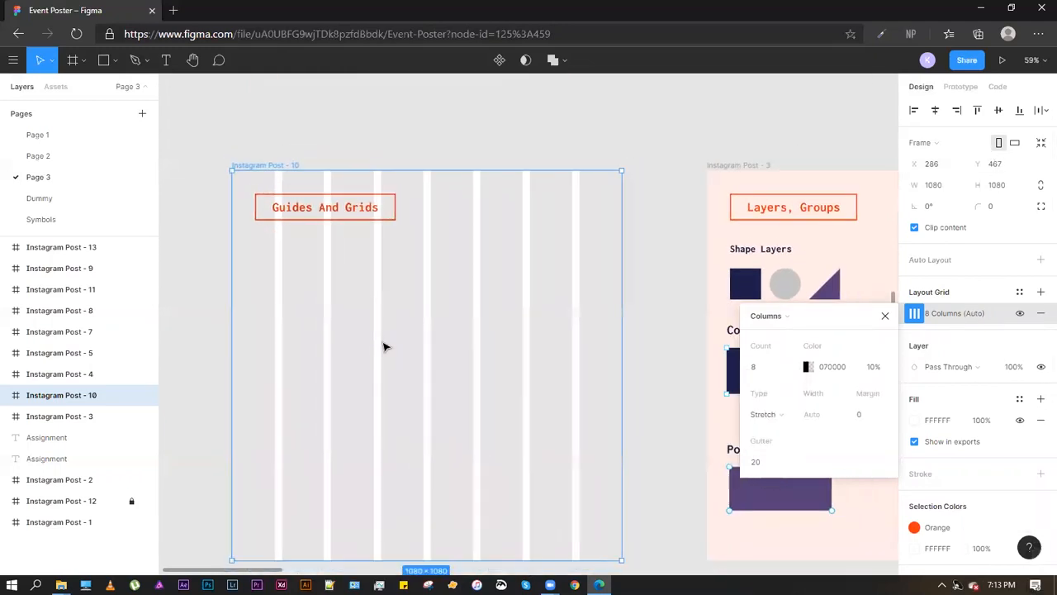
pyautogui.click(1038, 34)
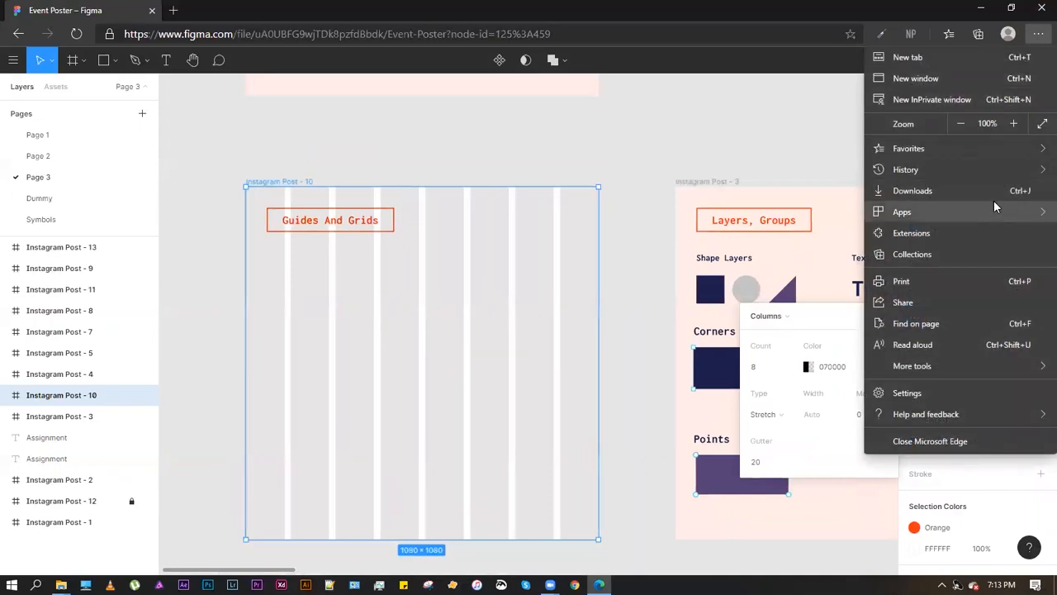
pyautogui.click(1013, 123)
pyautogui.click(1013, 123)
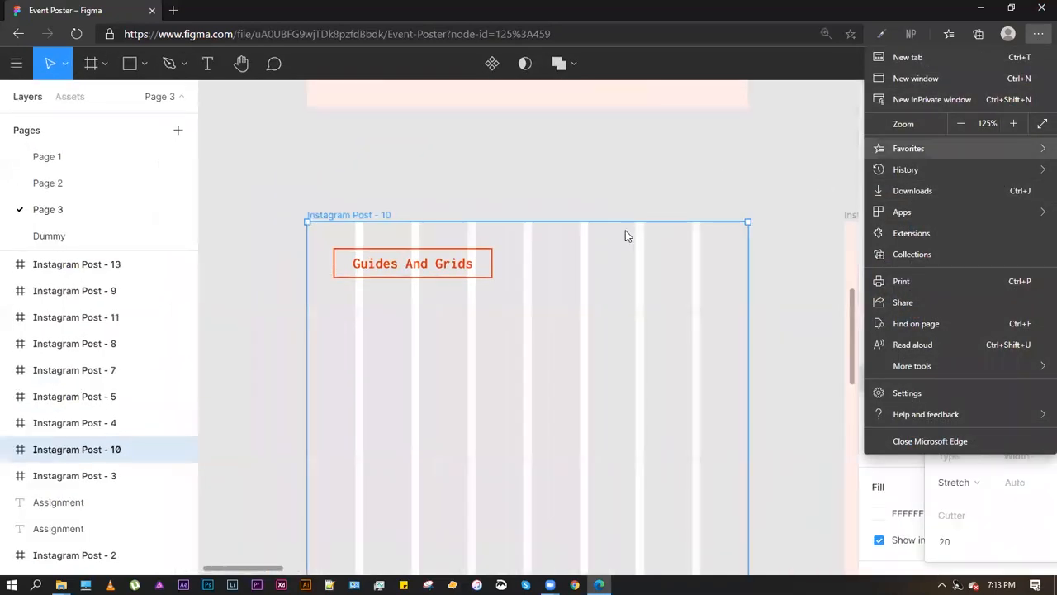
pyautogui.click(391, 302)
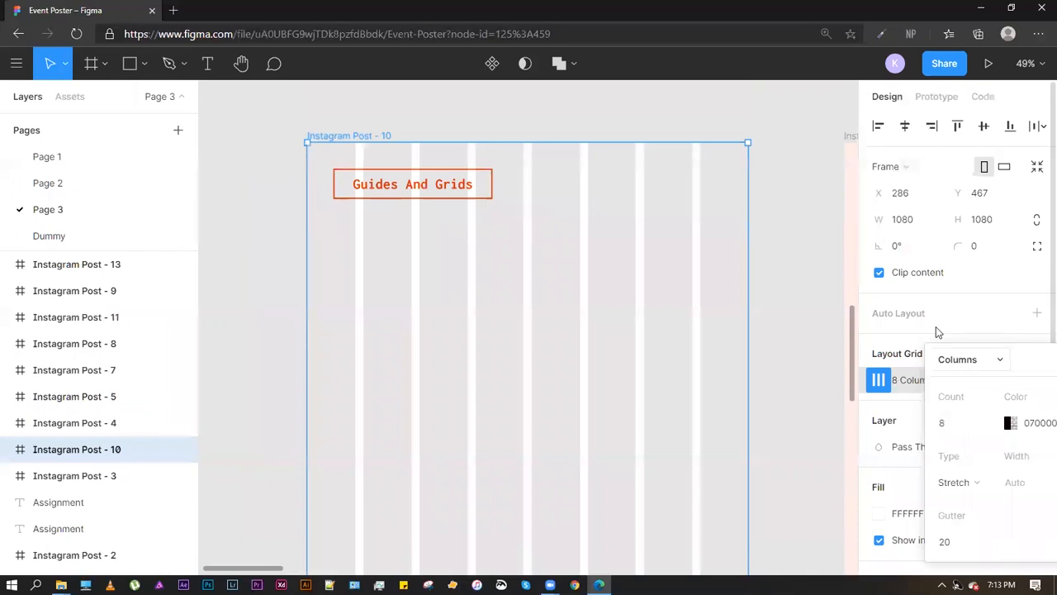
pyautogui.click(1038, 33)
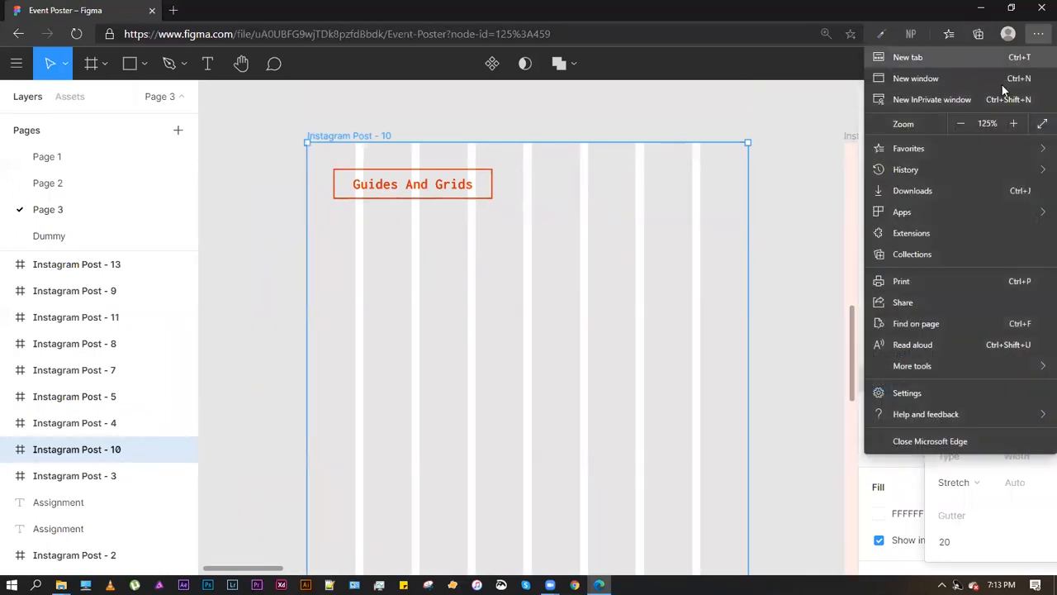
pyautogui.click(960, 123)
pyautogui.click(960, 123)
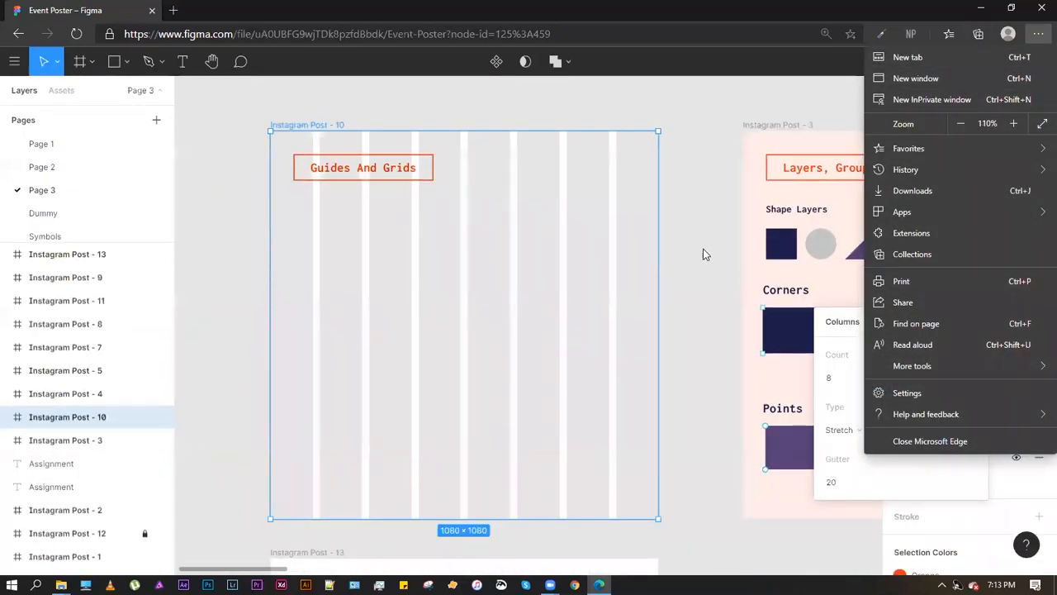
pyautogui.click(692, 321)
# Set the margin of the Guides And Grids frame's column grid to 100
pyautogui.click(311, 124)
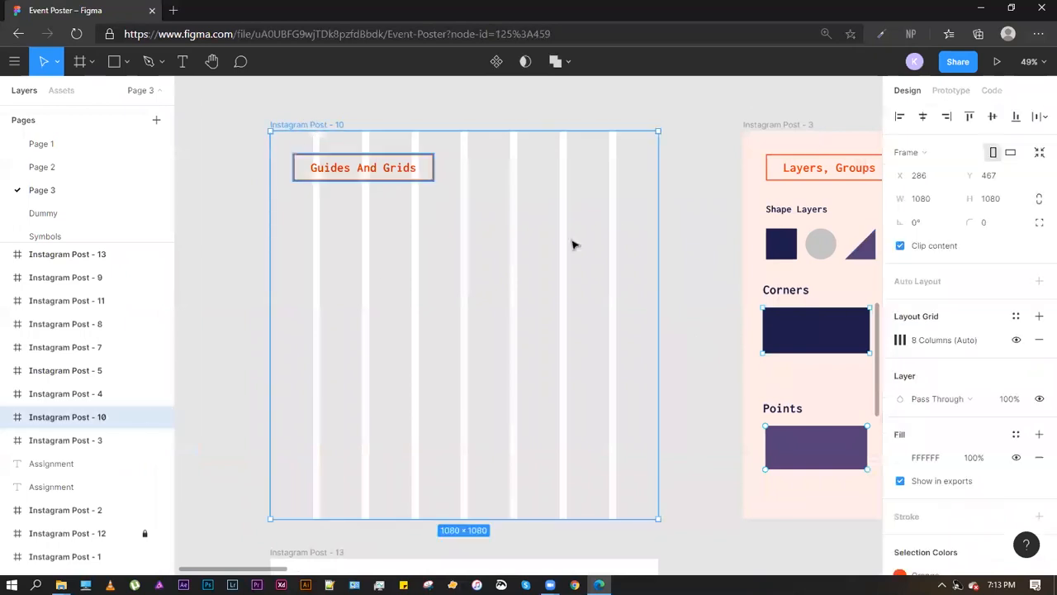
pyautogui.click(900, 339)
pyautogui.click(843, 455)
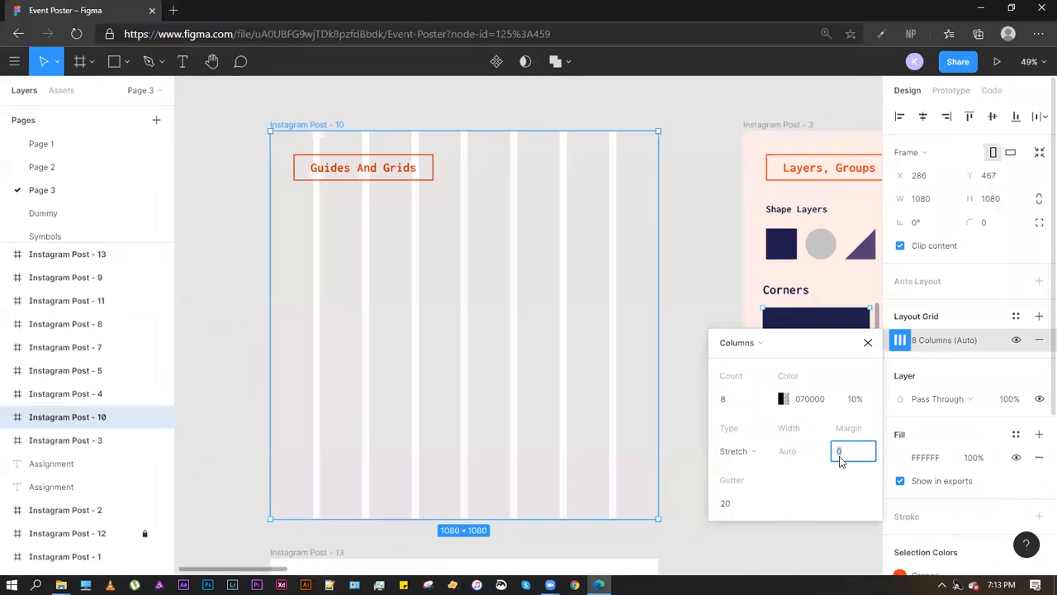
pyautogui.write('100')
pyautogui.press('Return')
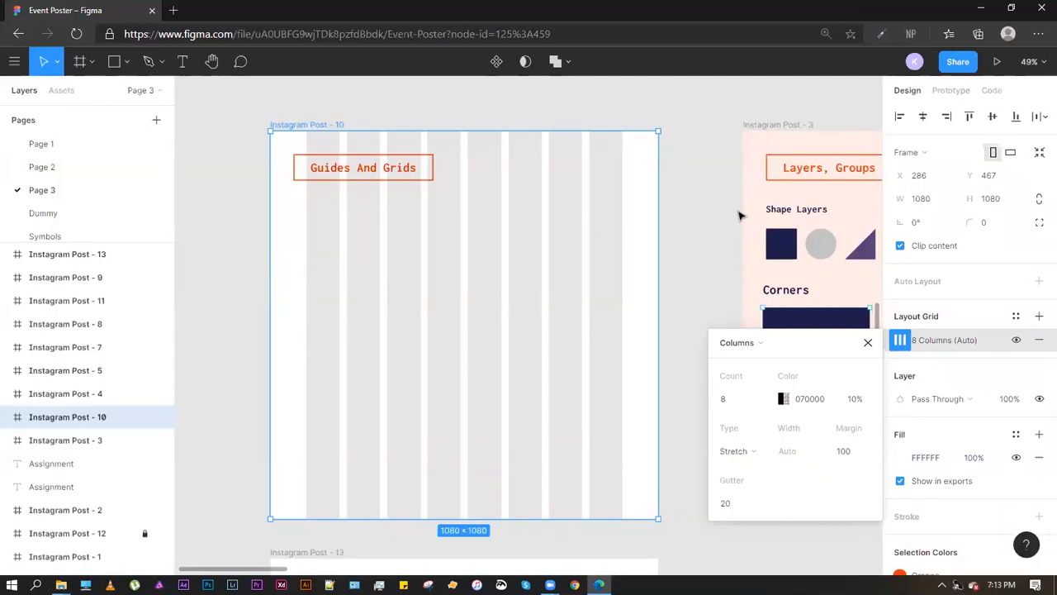
pyautogui.click(717, 262)
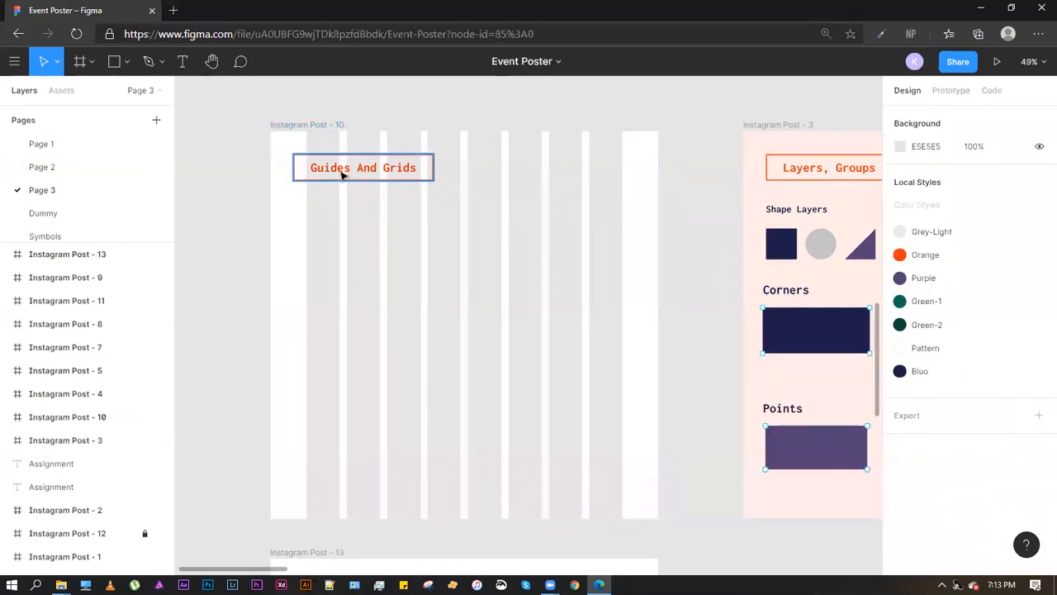
# Set the gutter of the Guides And Grids frame's column grid to 40
pyautogui.click(309, 123)
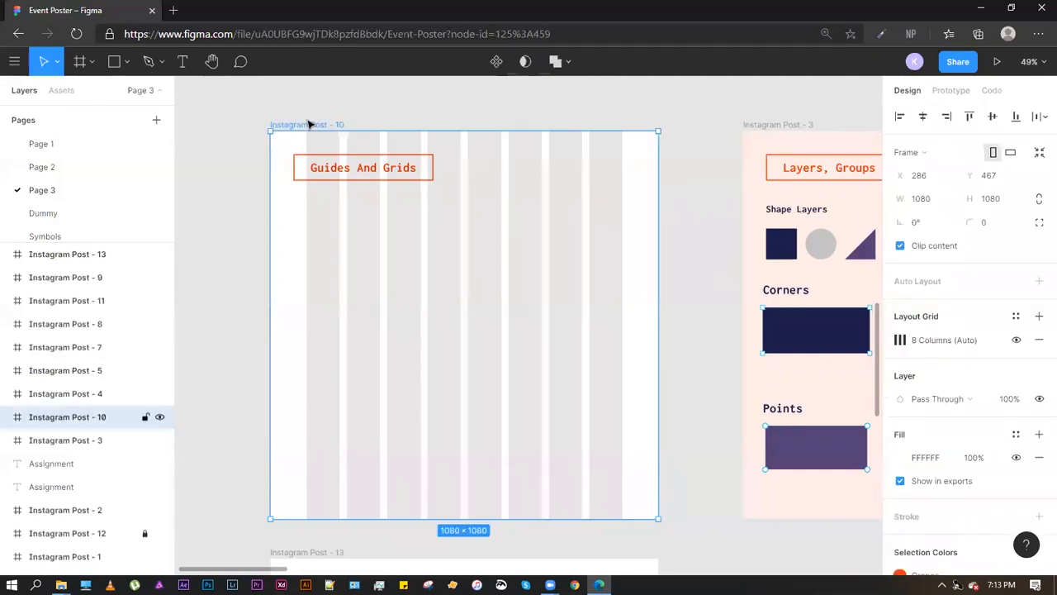
pyautogui.click(900, 340)
pyautogui.click(725, 503)
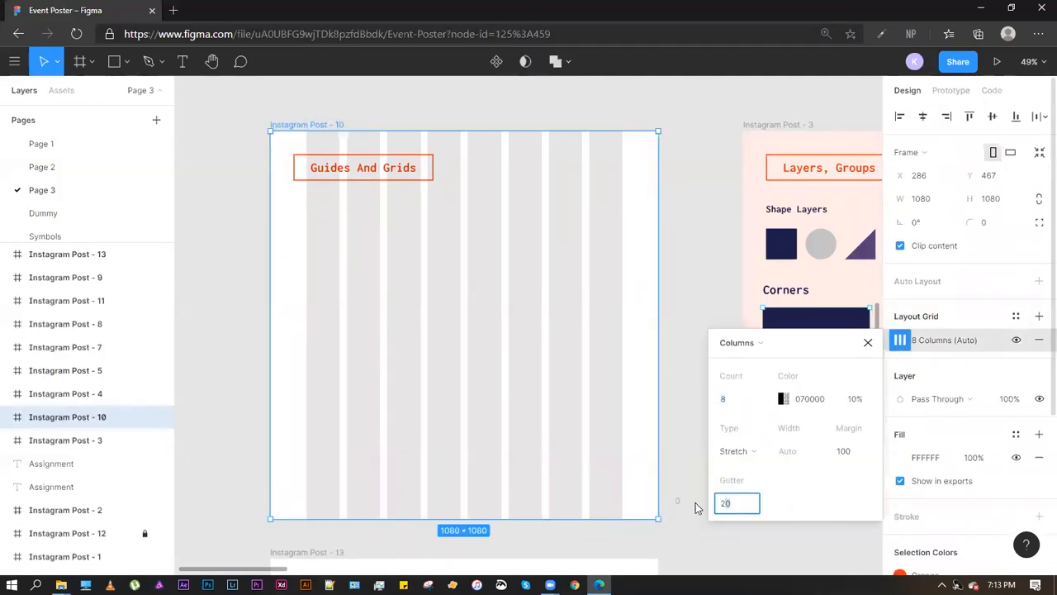
pyautogui.click(738, 507)
pyautogui.press('BackSpace')
pyautogui.press('BackSpace')
pyautogui.write('40')
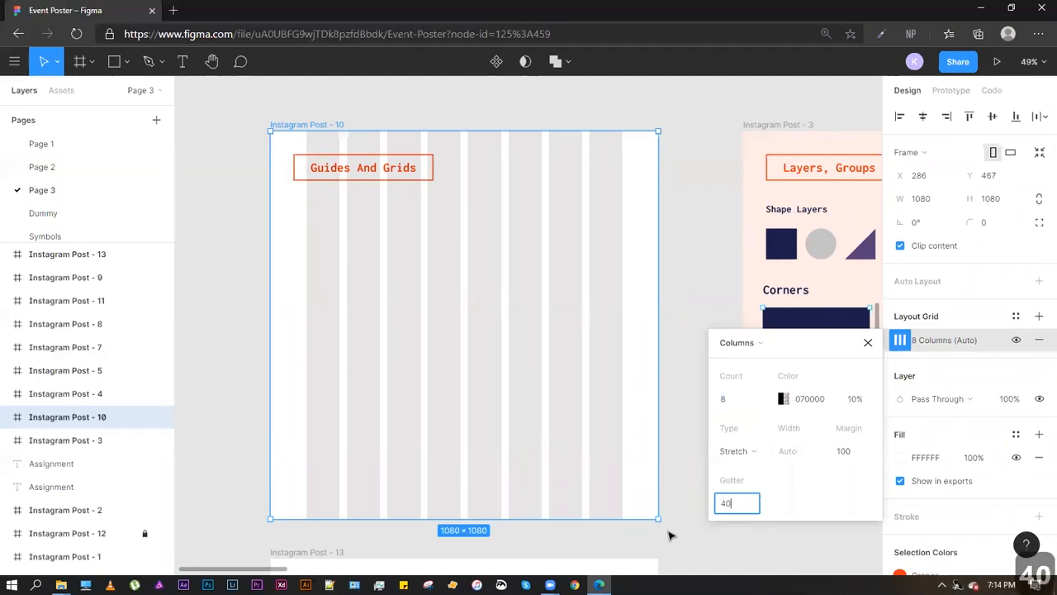
pyautogui.press('Return')
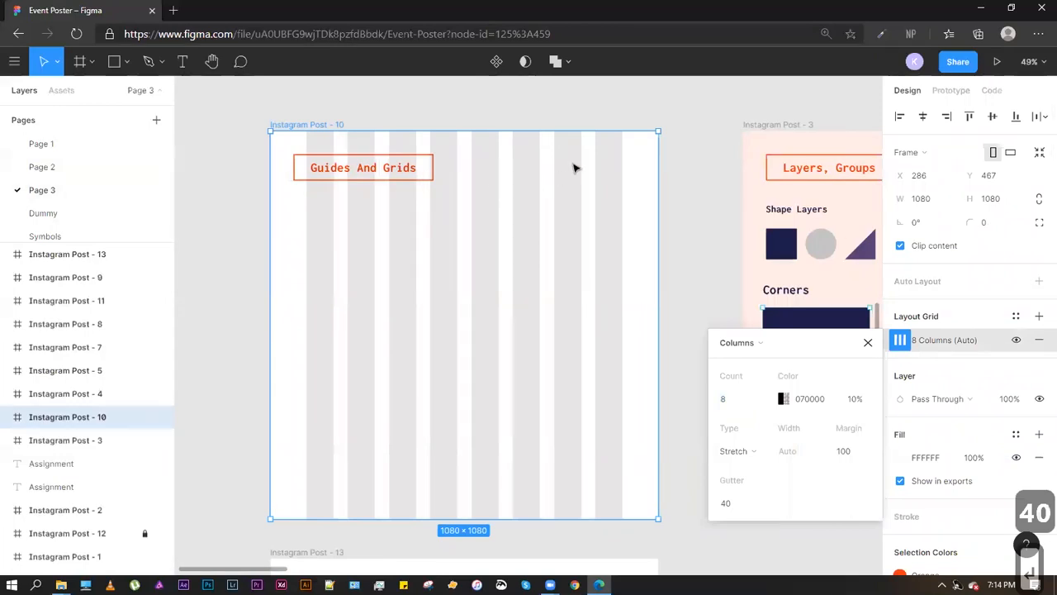
pyautogui.click(625, 108)
# Change the Guides And Grids frame's layout grid from columns to rows and deselect the frame
pyautogui.click(354, 141)
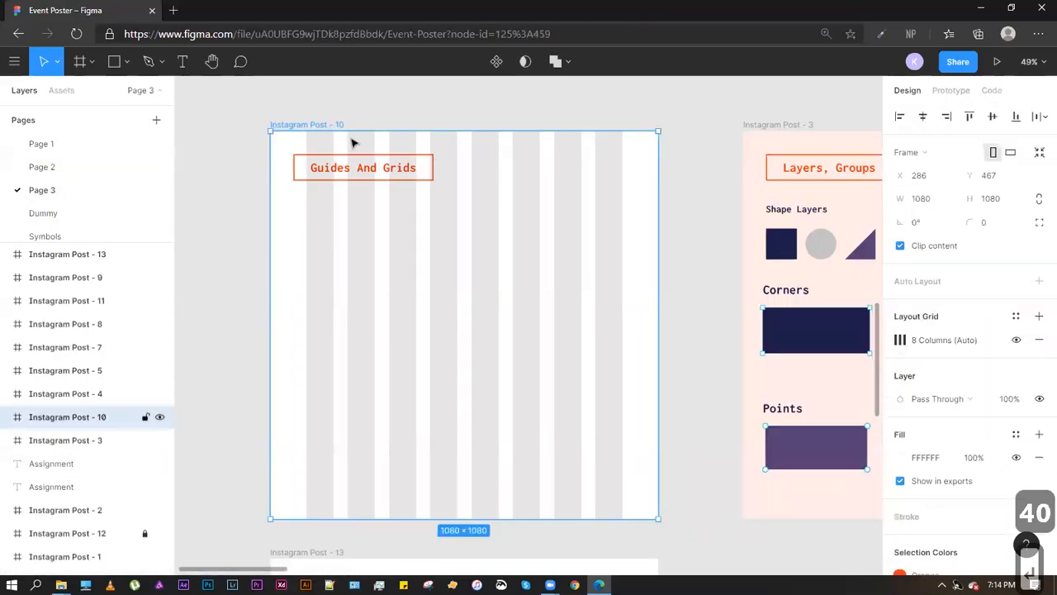
pyautogui.click(899, 345)
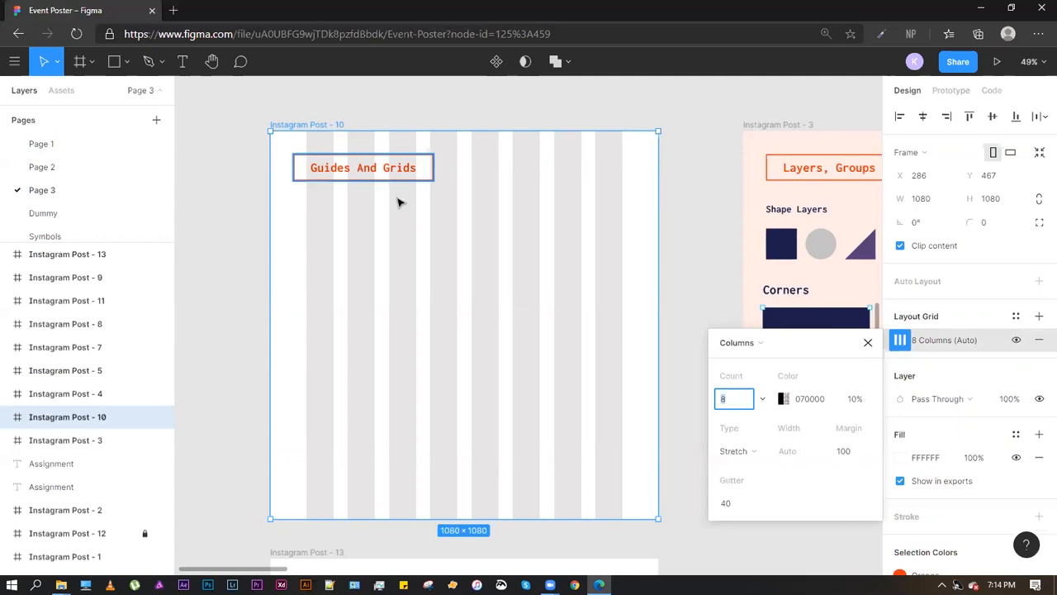
pyautogui.click(738, 341)
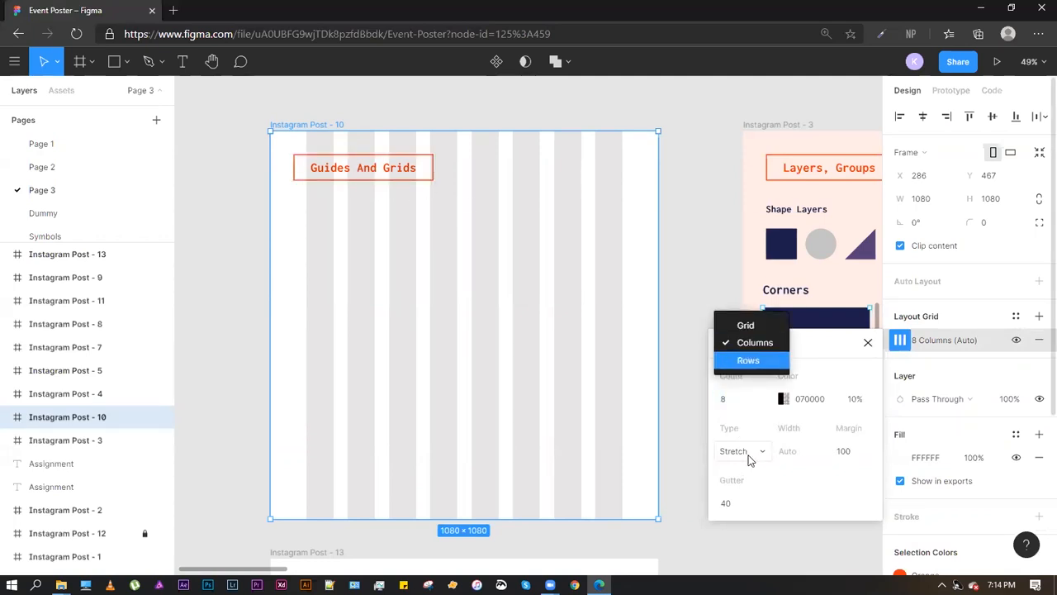
pyautogui.click(748, 361)
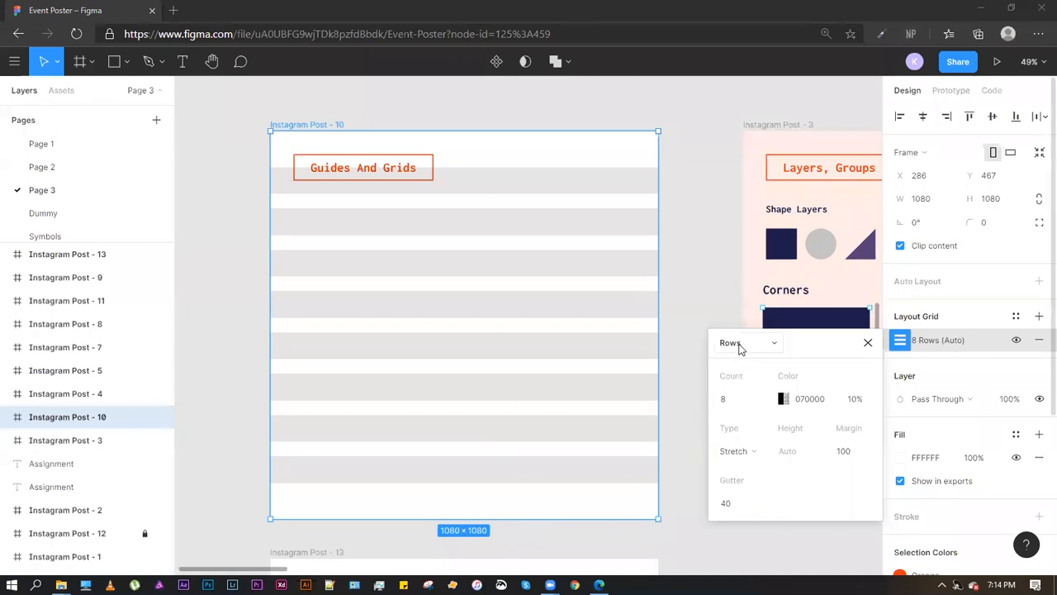
pyautogui.click(292, 99)
# Examine the Layers, Groups frame's shape and text examples and select its title box
pyautogui.scroll(5, 290, 118)
pyautogui.scroll(-8, 289, 118)
pyautogui.moveTo(441, 141); pyautogui.dragTo(307, 179)
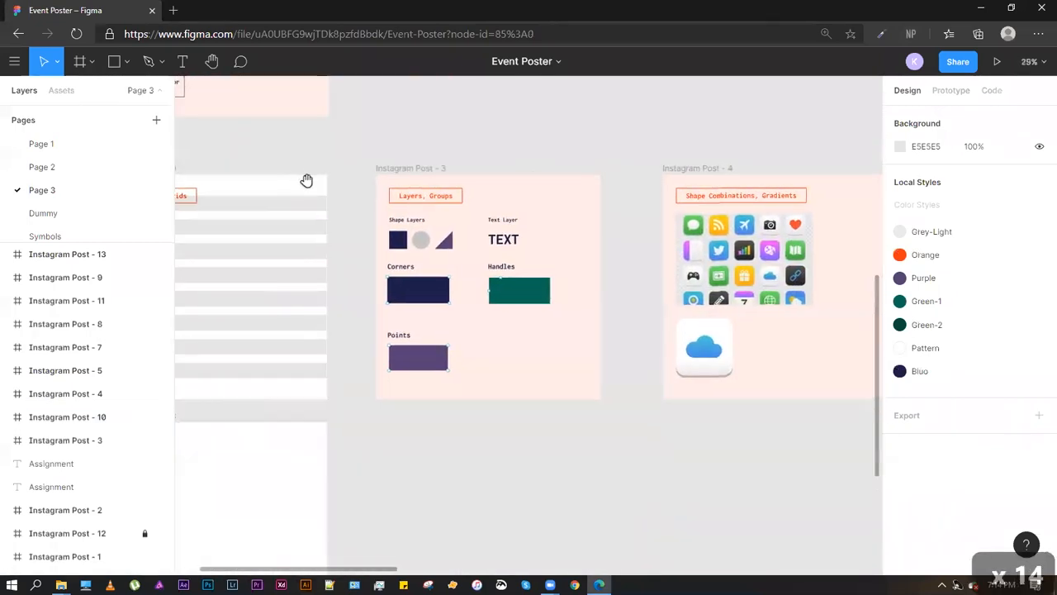
pyautogui.scroll(5, 407, 257)
pyautogui.moveTo(432, 173); pyautogui.dragTo(355, 210)
pyautogui.scroll(-3, 357, 213)
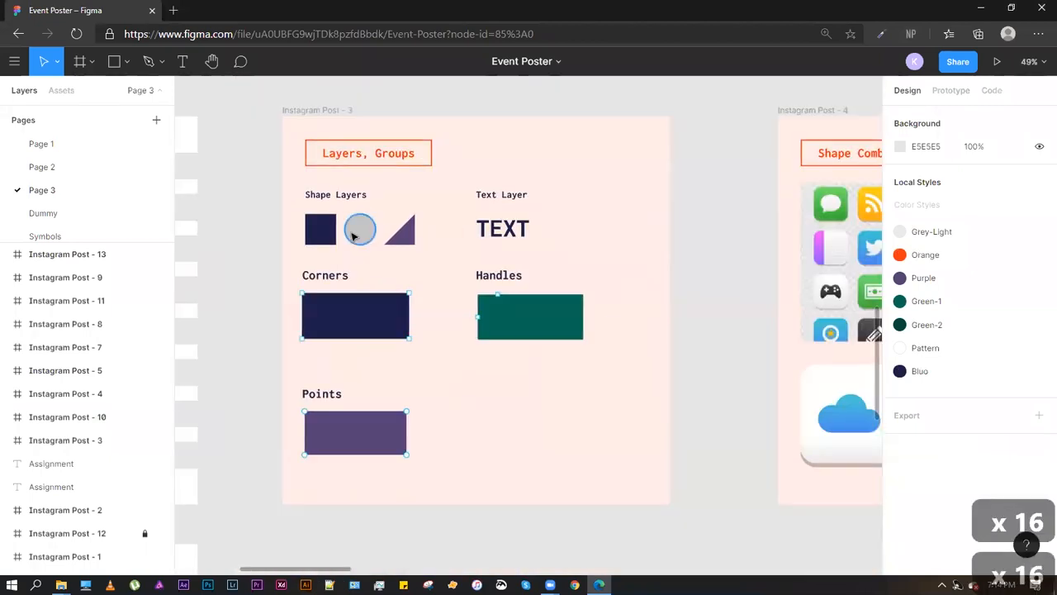
pyautogui.click(371, 156)
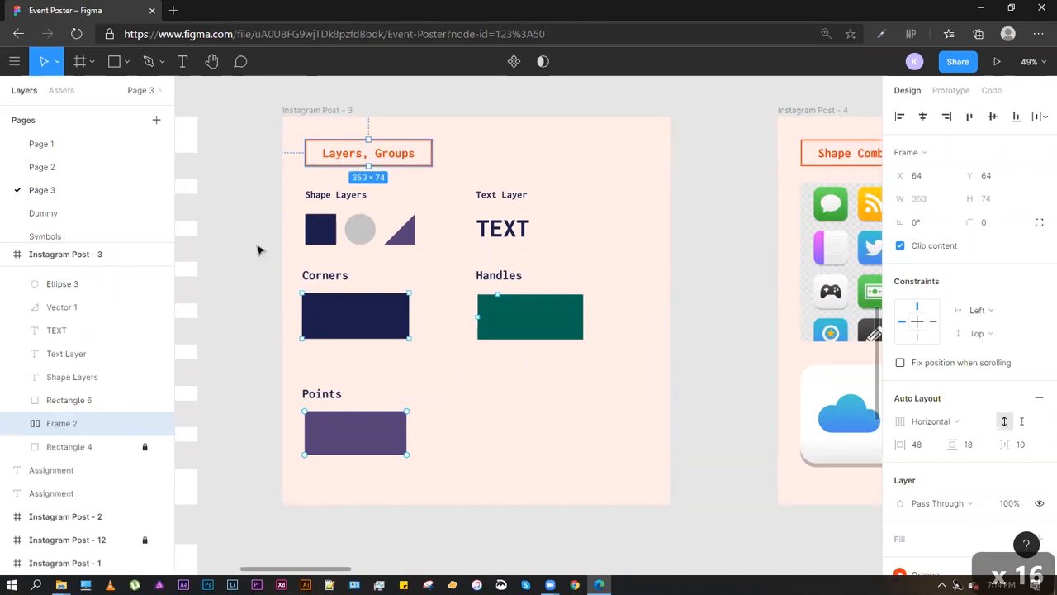
pyautogui.scroll(-2, 258, 251)
pyautogui.scroll(2, 346, 126)
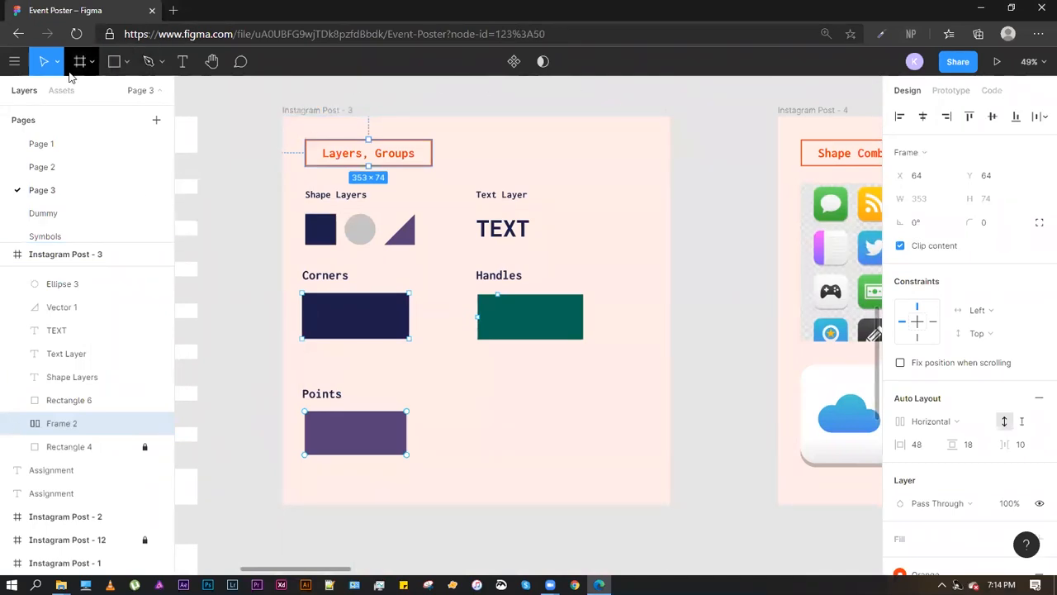
# Draw a square of about 291 × 291 px with the Rectangle tool near the Layers, Groups frame's upper-right corner
pyautogui.click(128, 66)
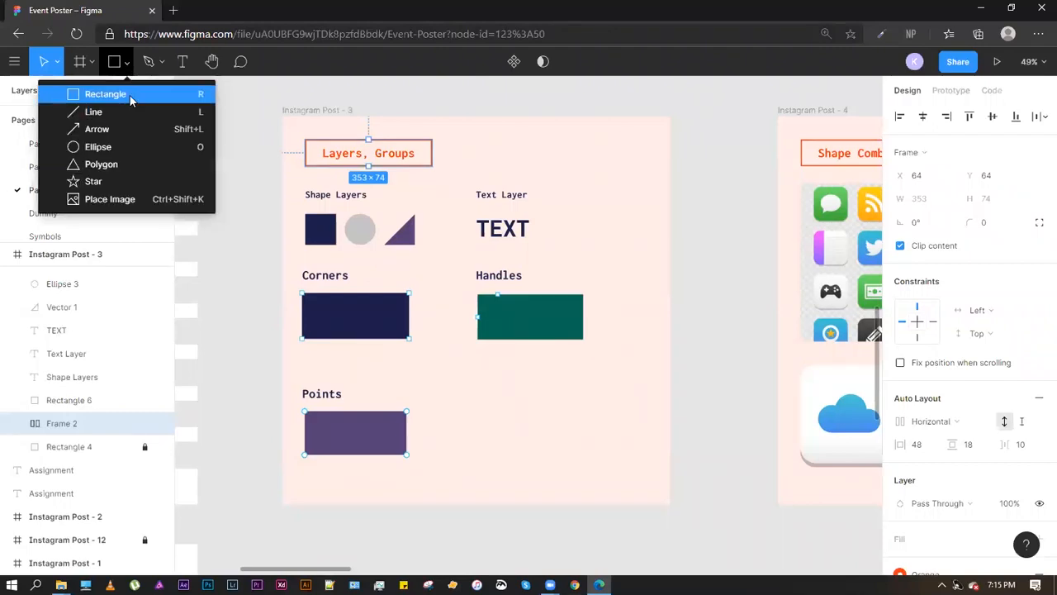
pyautogui.click(130, 98)
pyautogui.moveTo(522, 141); pyautogui.dragTo(628, 245)
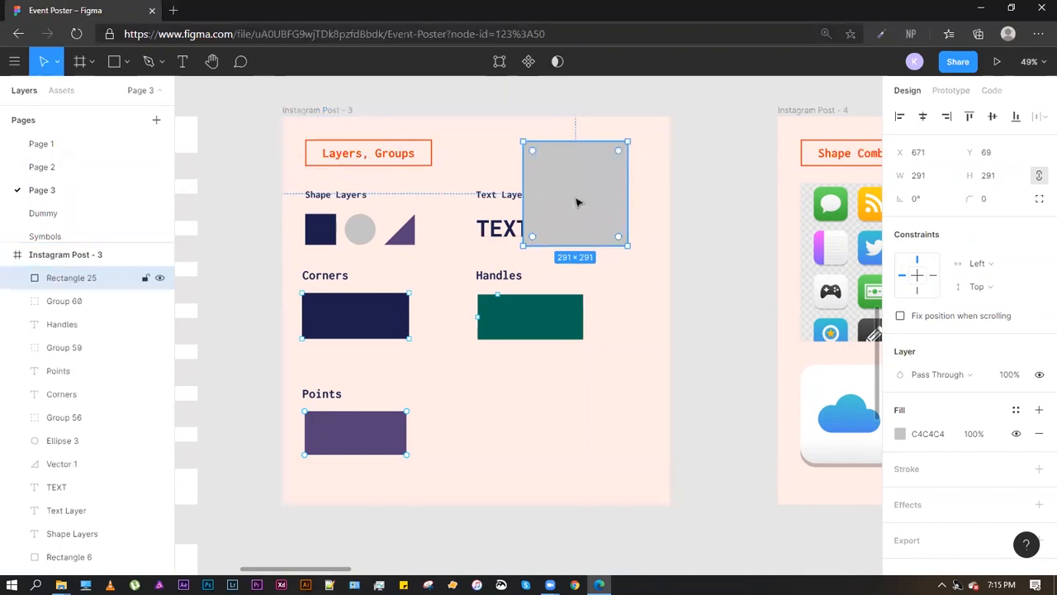
# Delete the newly drawn grey square, and inspect the Layers, Groups frame's layers and its small dark blue square
pyautogui.press('Delete')
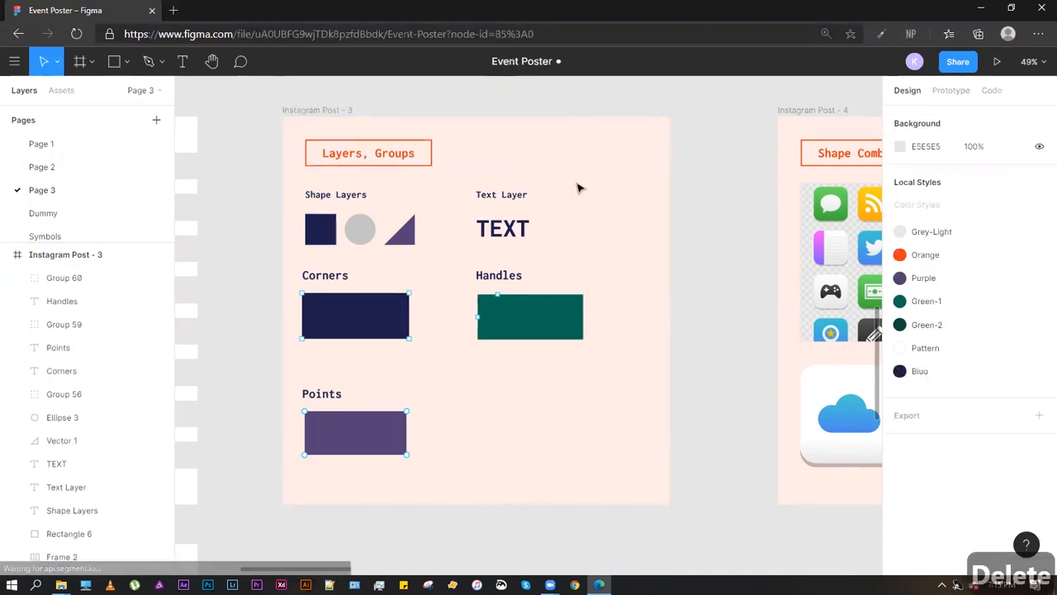
pyautogui.click(344, 113)
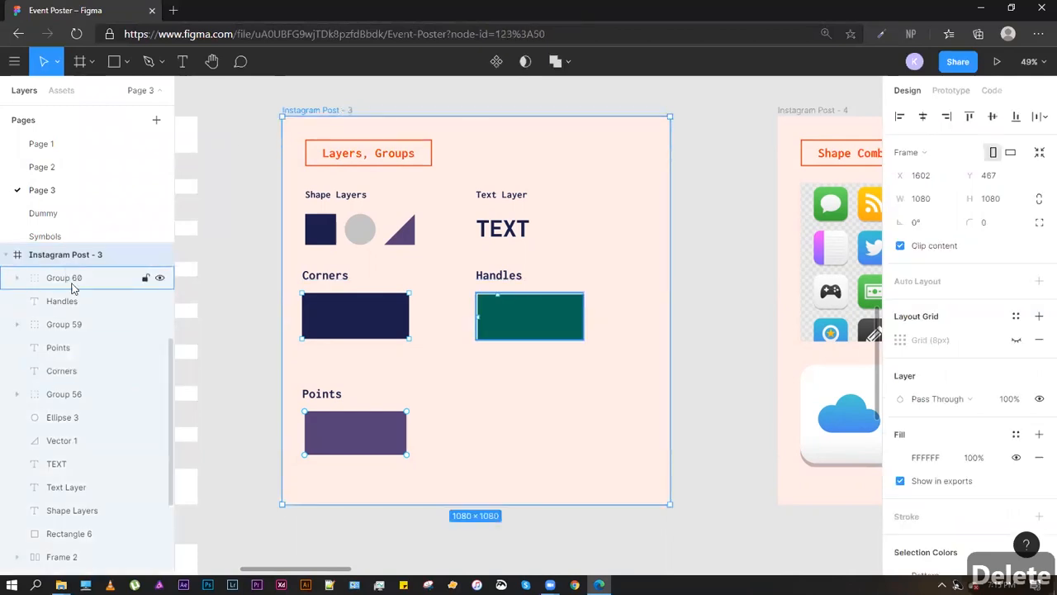
pyautogui.scroll(-1, 52, 308)
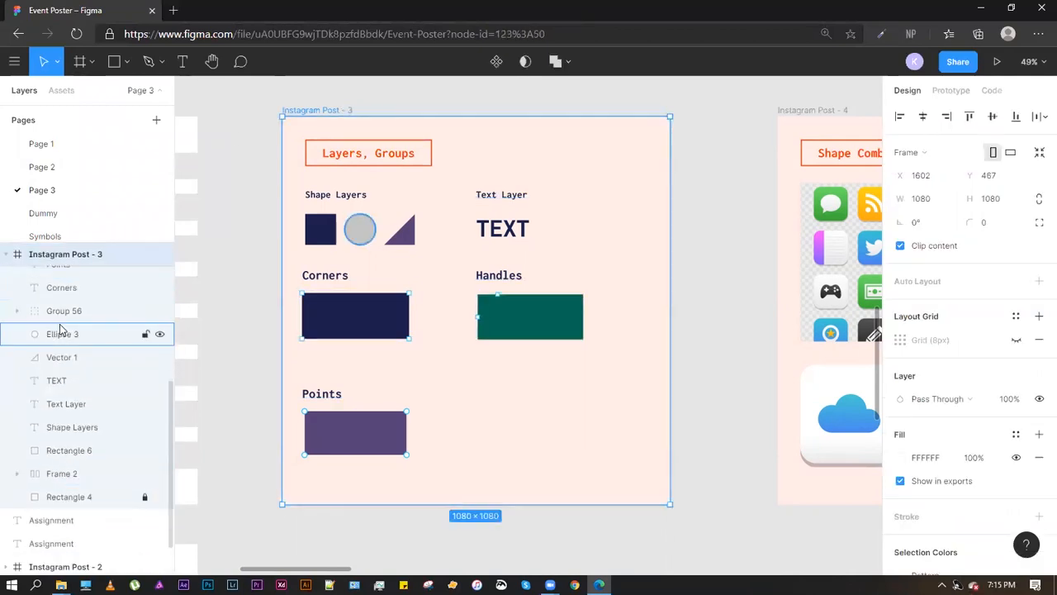
pyautogui.press('Escape')
pyautogui.scroll(-5, 376, 159)
pyautogui.scroll(6, 377, 158)
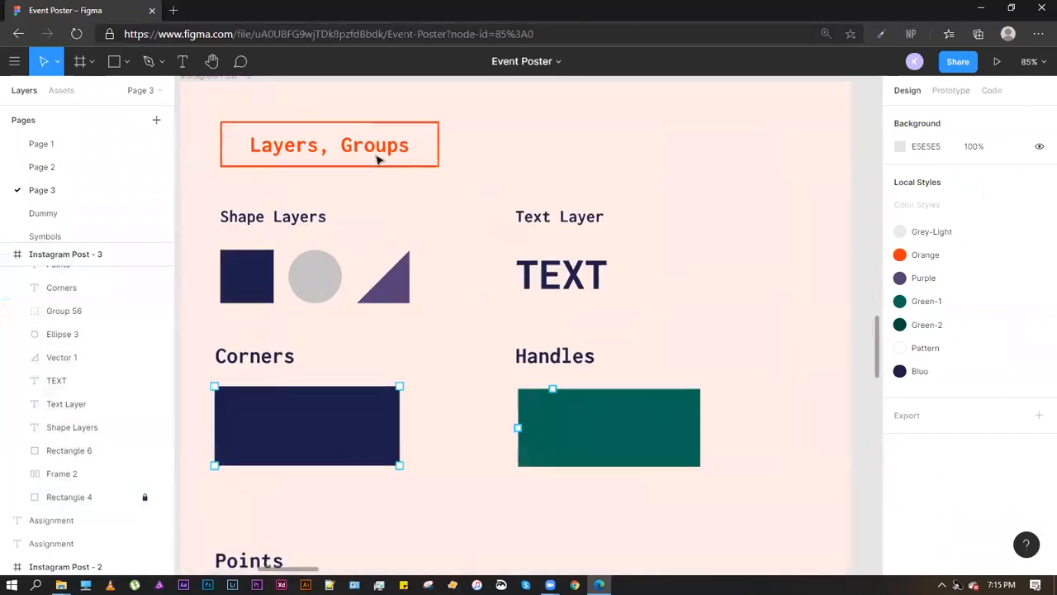
pyautogui.scroll(-4, 277, 207)
pyautogui.click(265, 231)
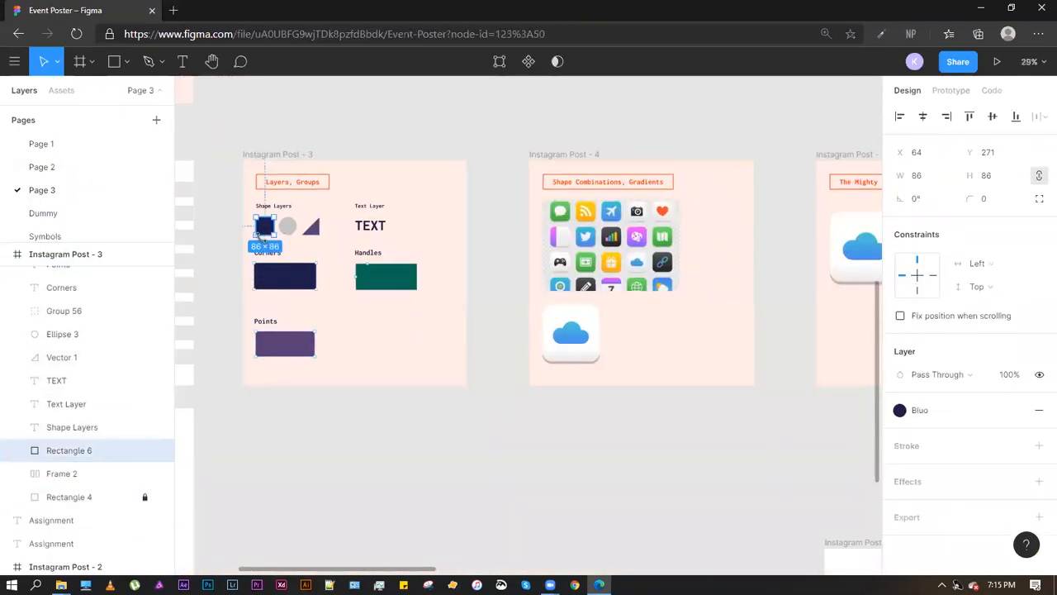
pyautogui.scroll(5, 262, 230)
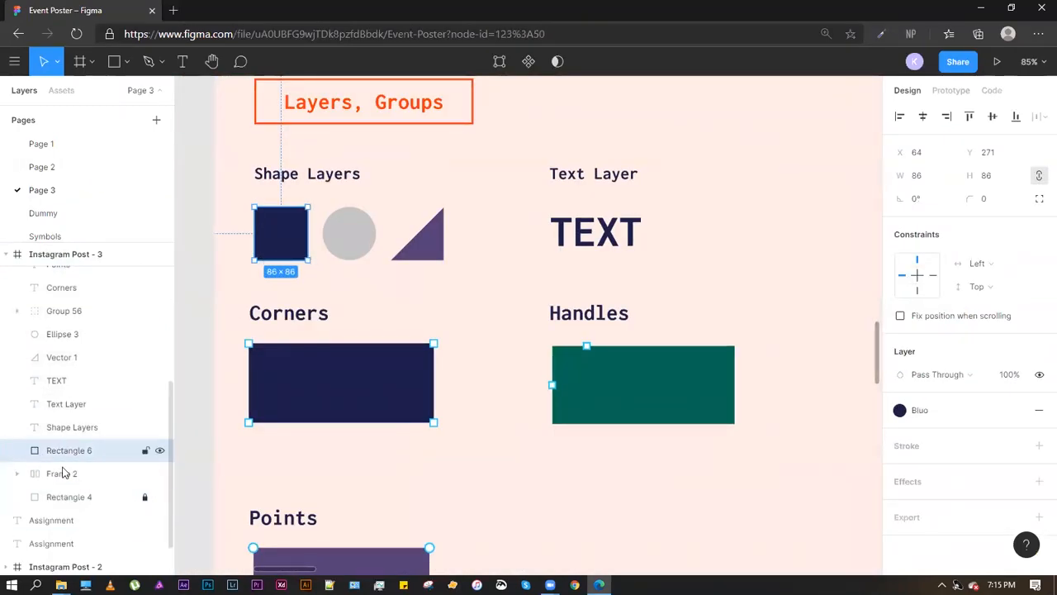
# Rename the layer of the circle under Shape Layers as Grey circle
pyautogui.click(347, 253)
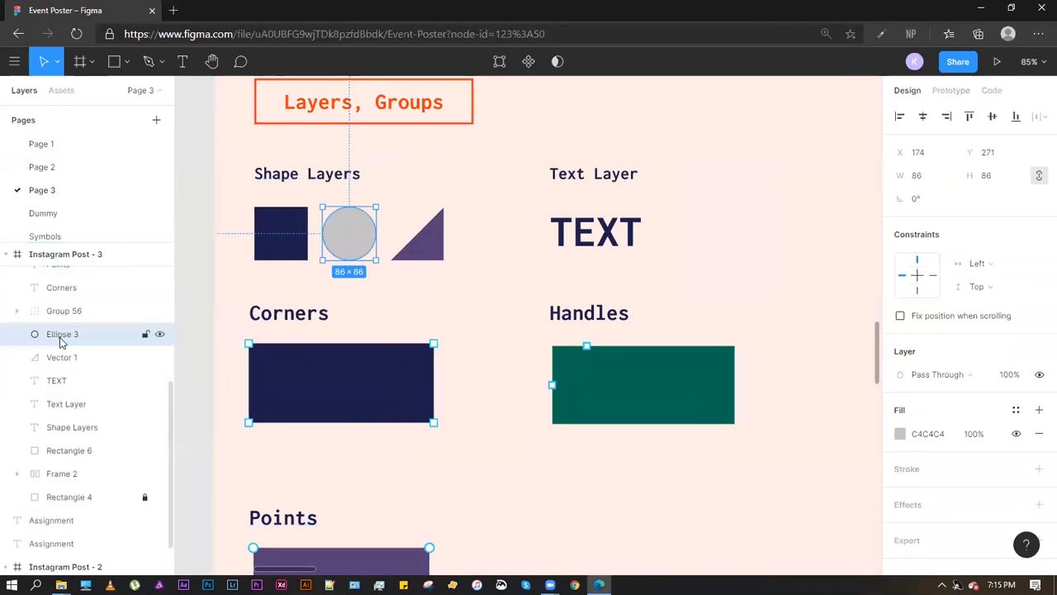
pyautogui.hotkey('ctrl', 'r')
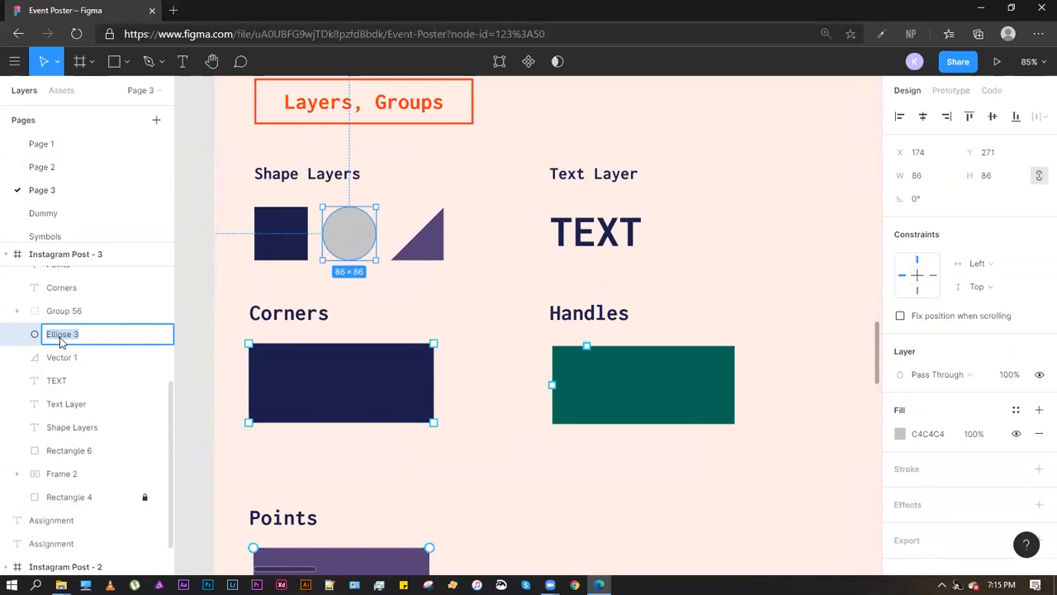
pyautogui.write('C')
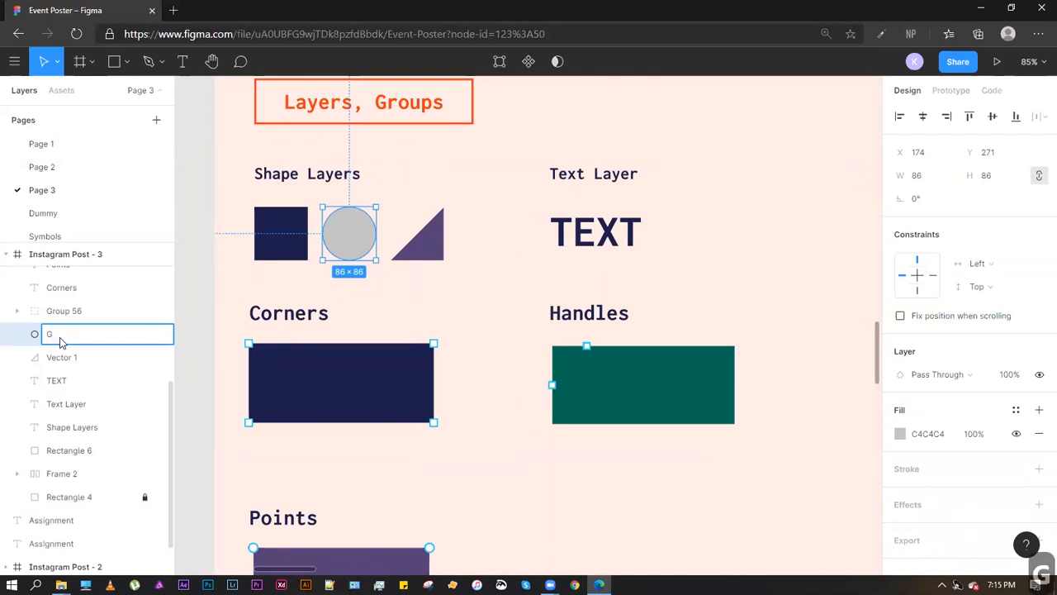
pyautogui.write('r')
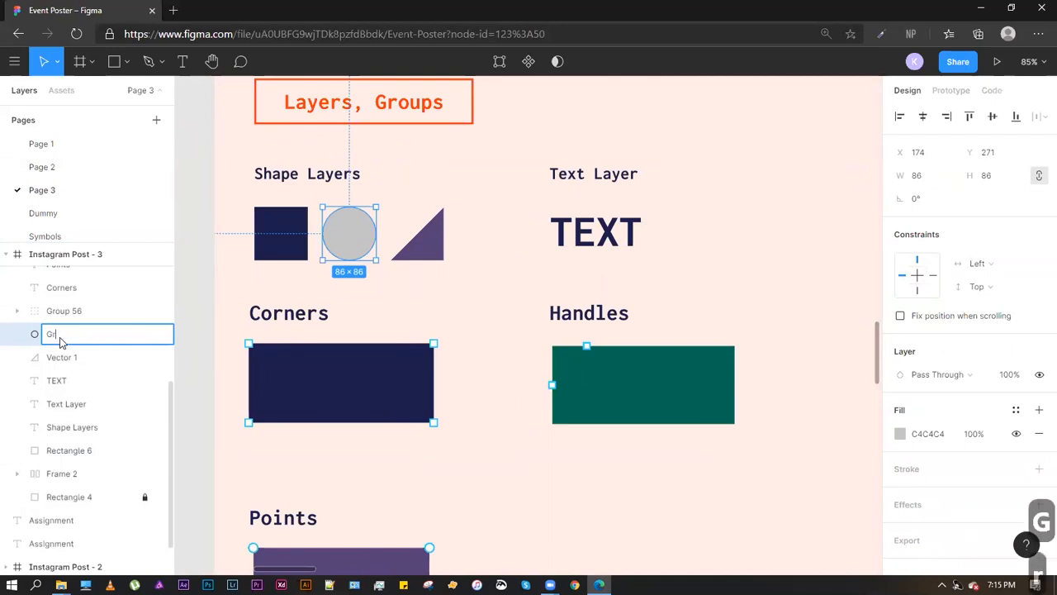
pyautogui.write('ey circle')
pyautogui.press('Return')
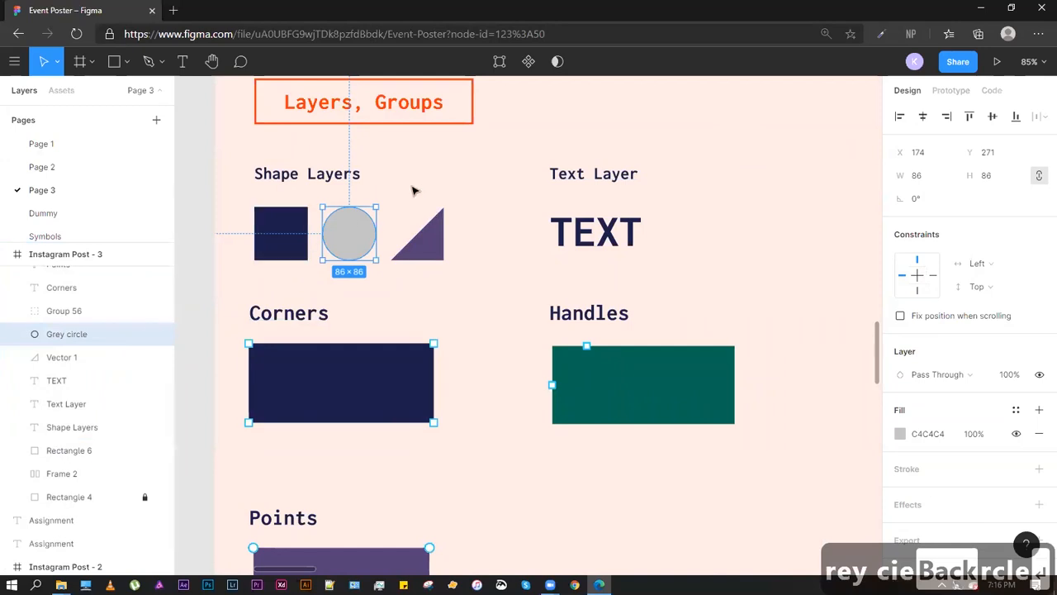
# Examine the Layers, Groups frame, its circle, square and triangle layers in turn, and the list of available shape tools
pyautogui.keyDown('ctrl'); pyautogui.scroll(-5, 386, 241); pyautogui.keyUp('ctrl')
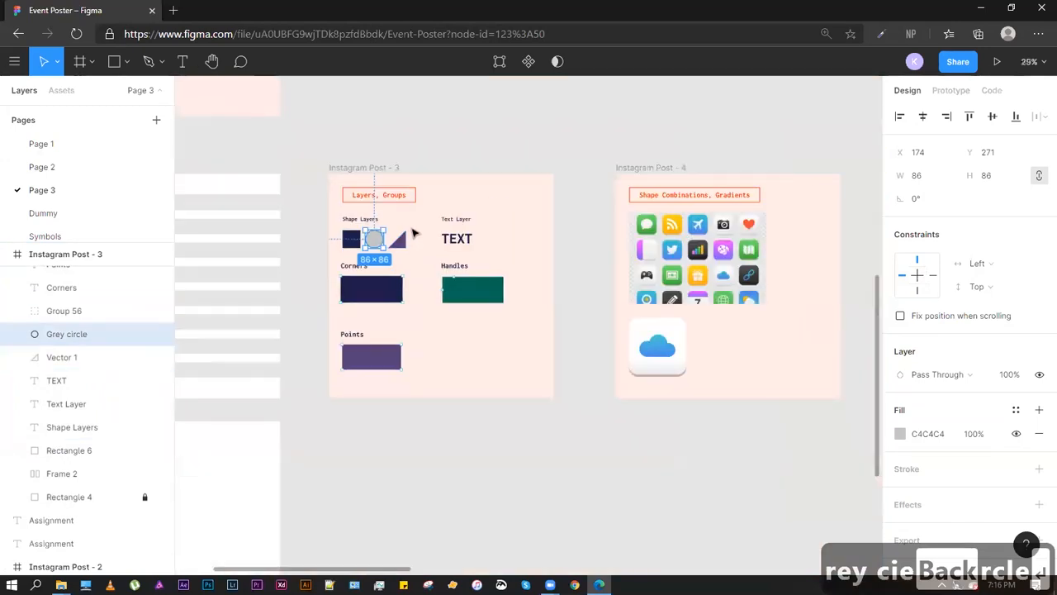
pyautogui.keyDown('ctrl'); pyautogui.scroll(3, 420, 241); pyautogui.keyUp('ctrl')
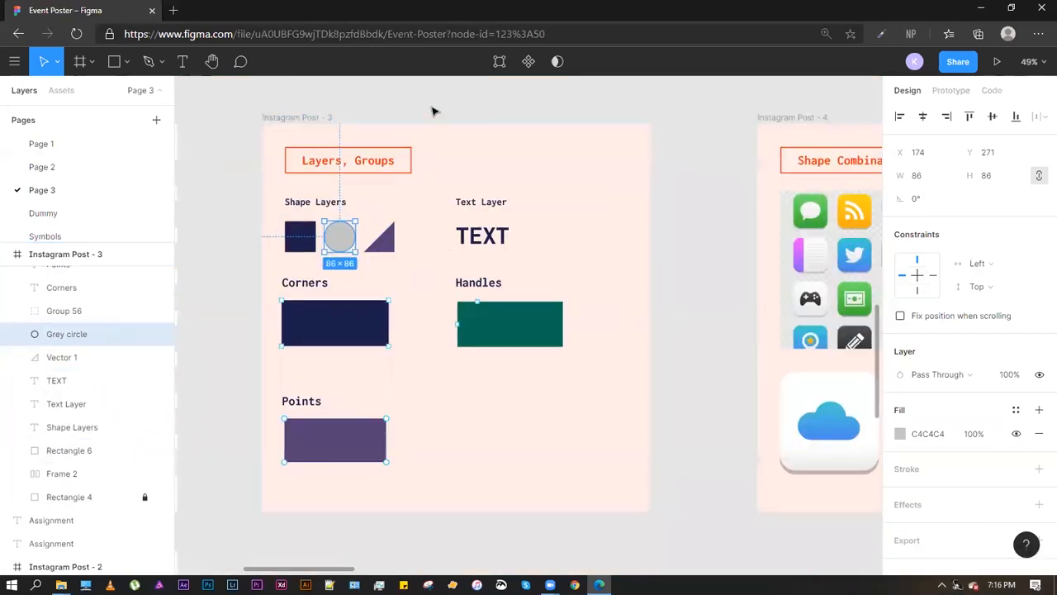
pyautogui.click(287, 118)
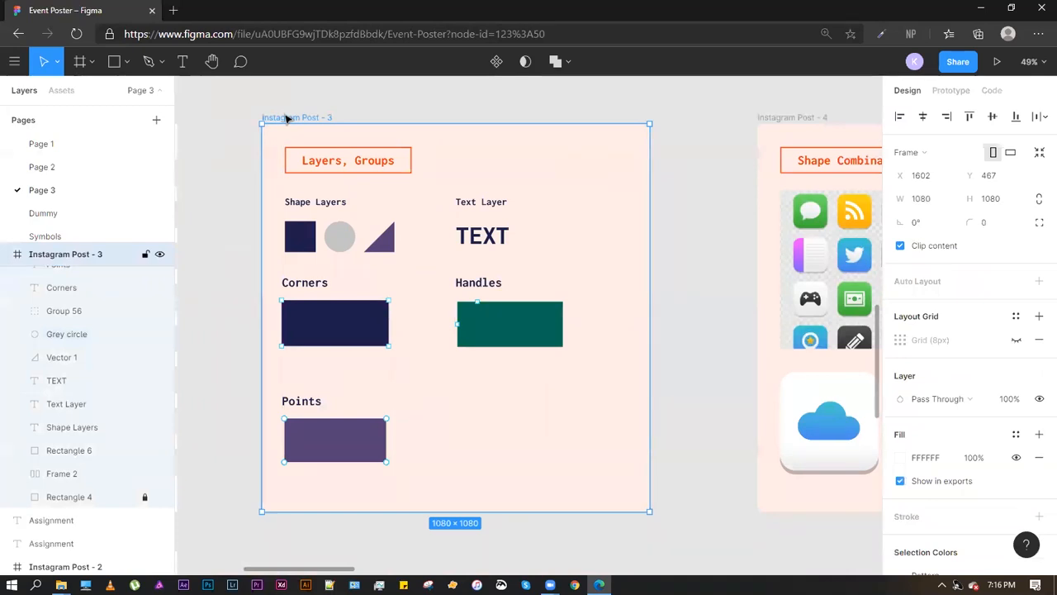
pyautogui.press('Escape')
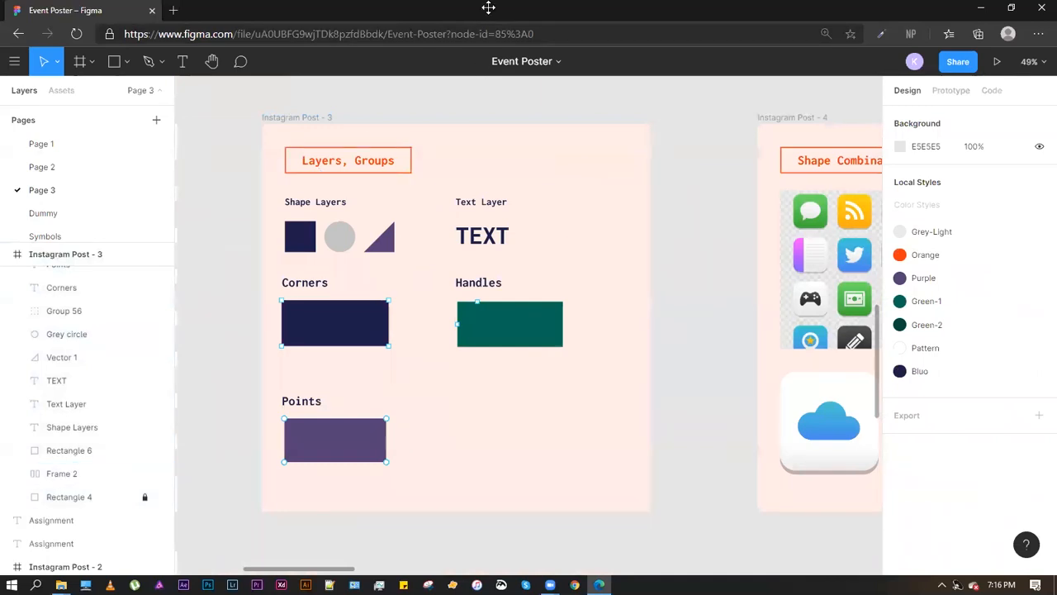
pyautogui.click(340, 236)
pyautogui.click(301, 236)
pyautogui.click(380, 245)
pyautogui.click(337, 238)
pyautogui.click(307, 241)
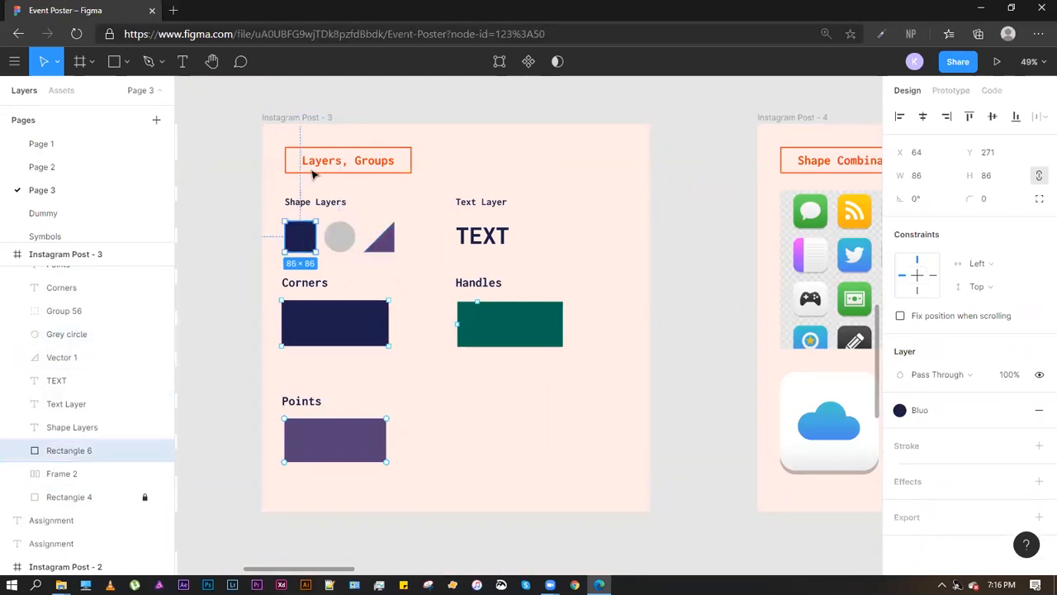
pyautogui.click(126, 62)
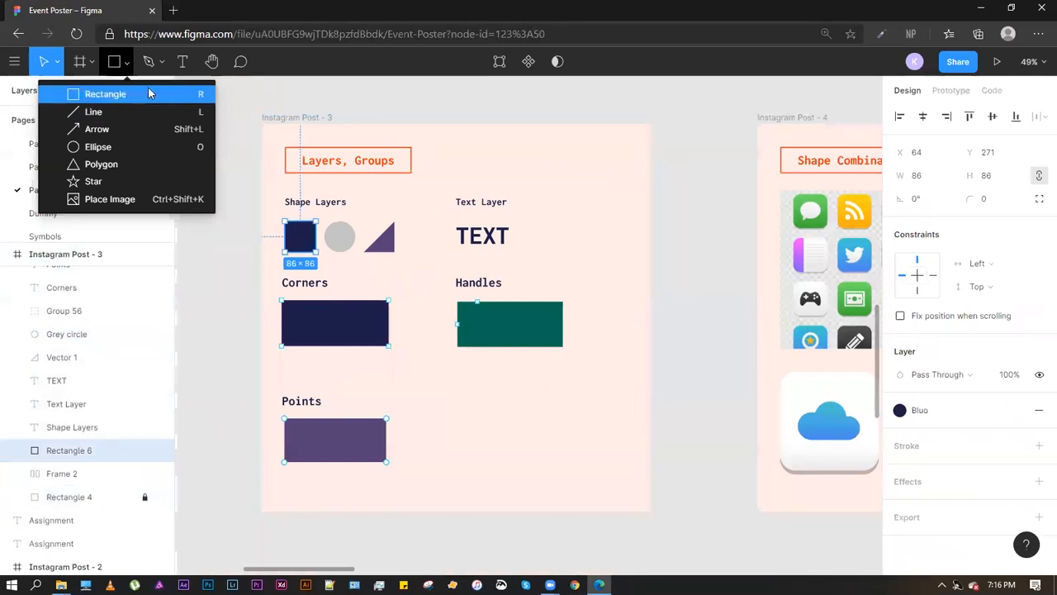
pyautogui.click(449, 384)
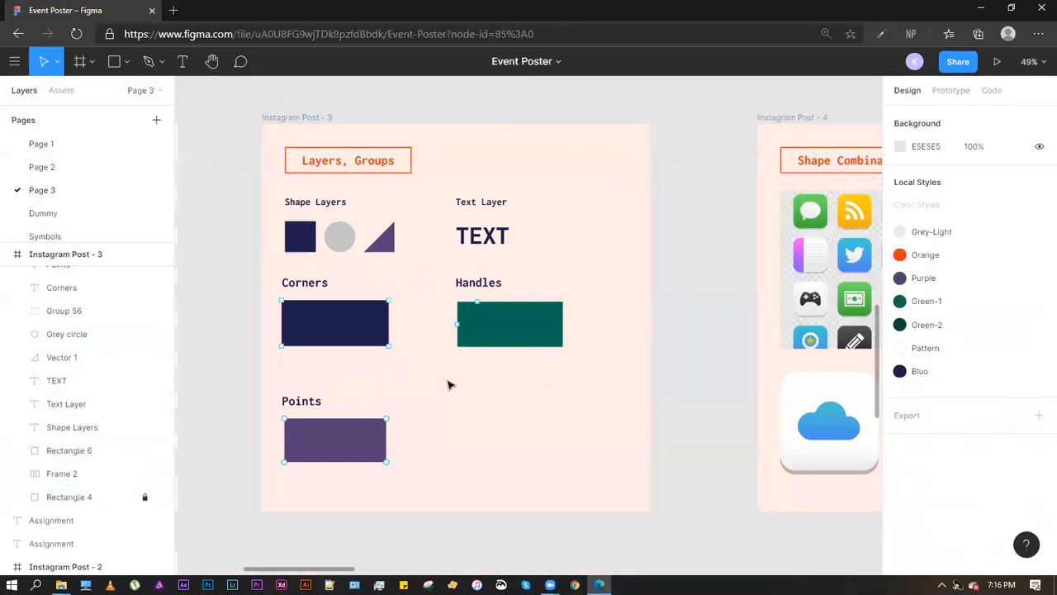
# Draw a horizontal line about 431 px long below the green Handles rectangle with the Line tool, and delete it
pyautogui.click(297, 241)
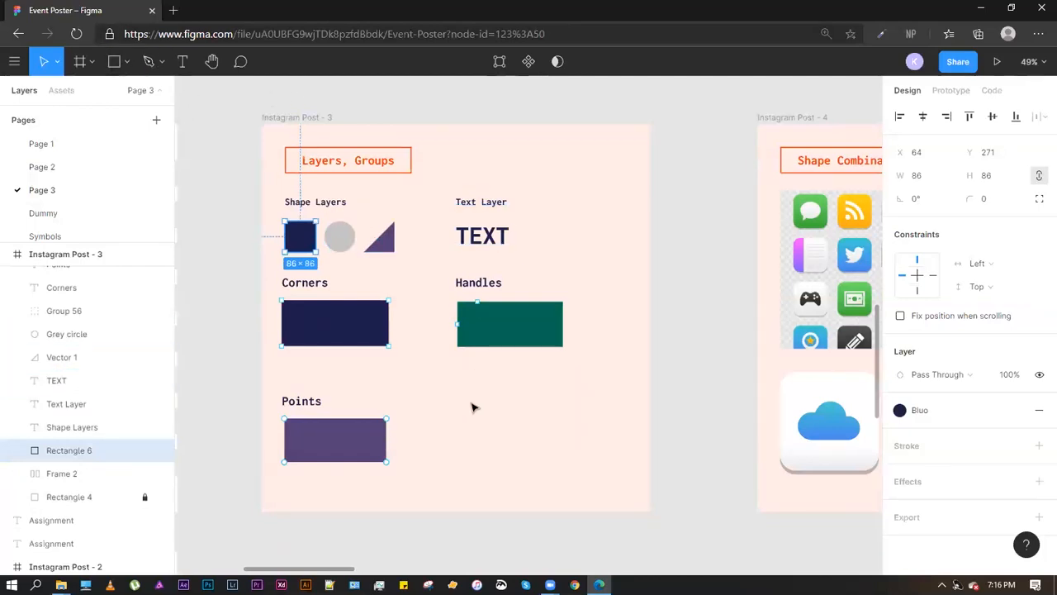
pyautogui.press('l')
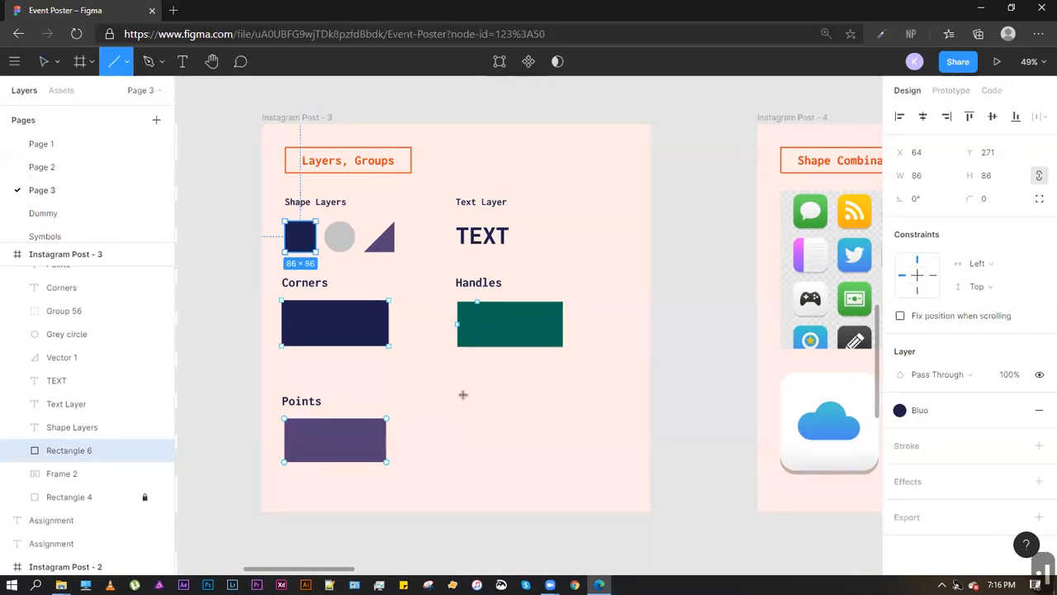
pyautogui.moveTo(432, 387)
pyautogui.mouseDown()
pyautogui.moveTo(616, 377)
pyautogui.moveTo(550, 371)
pyautogui.moveTo(590, 377)
pyautogui.moveTo(578, 371)
pyautogui.moveTo(559, 370)
pyautogui.moveTo(561, 384)
pyautogui.moveTo(607, 396)
pyautogui.moveTo(493, 399)
pyautogui.moveTo(602, 413)
pyautogui.moveTo(450, 417)
pyautogui.moveTo(619, 438)
pyautogui.moveTo(513, 418)
pyautogui.moveTo(590, 418)
pyautogui.mouseUp()
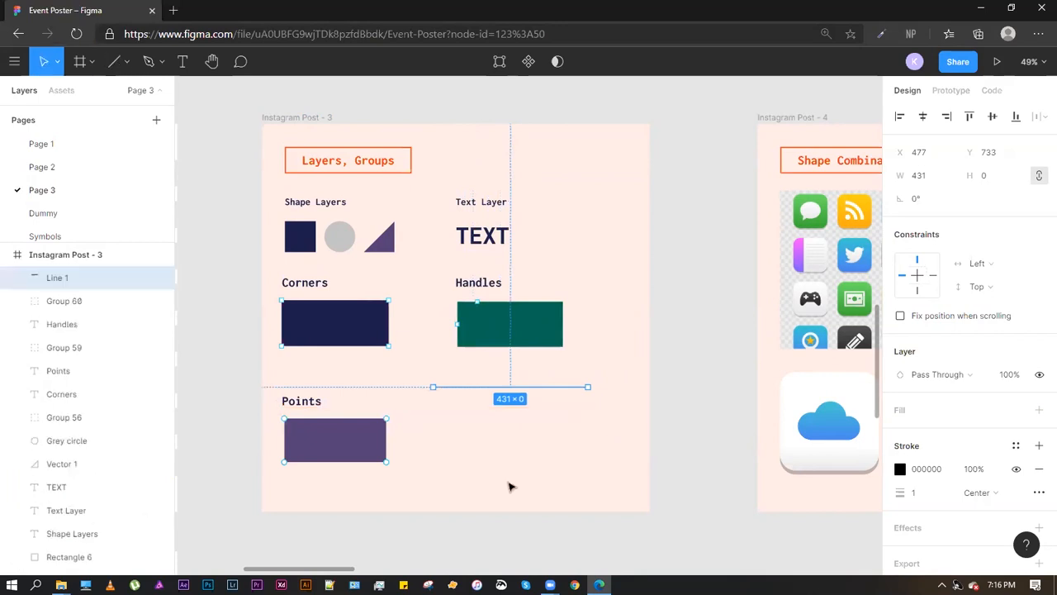
pyautogui.click(510, 486)
pyautogui.click(505, 387)
pyautogui.press('Delete')
# Create a text box about 565 × 140 px beside the Layers, Groups title and fill it with filler text starting "addjdjdjajsj"
pyautogui.click(479, 202)
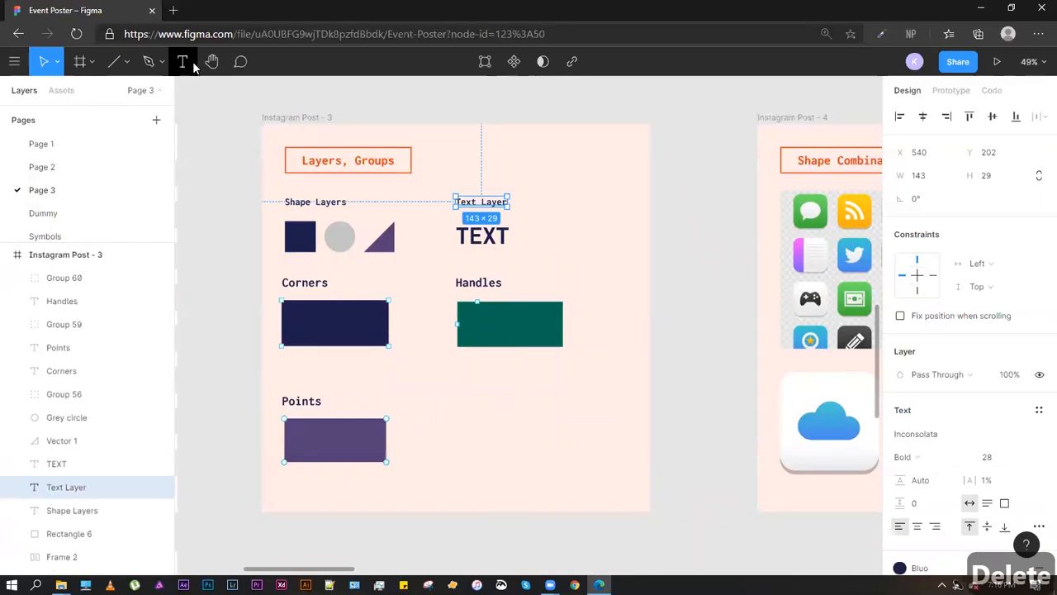
pyautogui.click(501, 160)
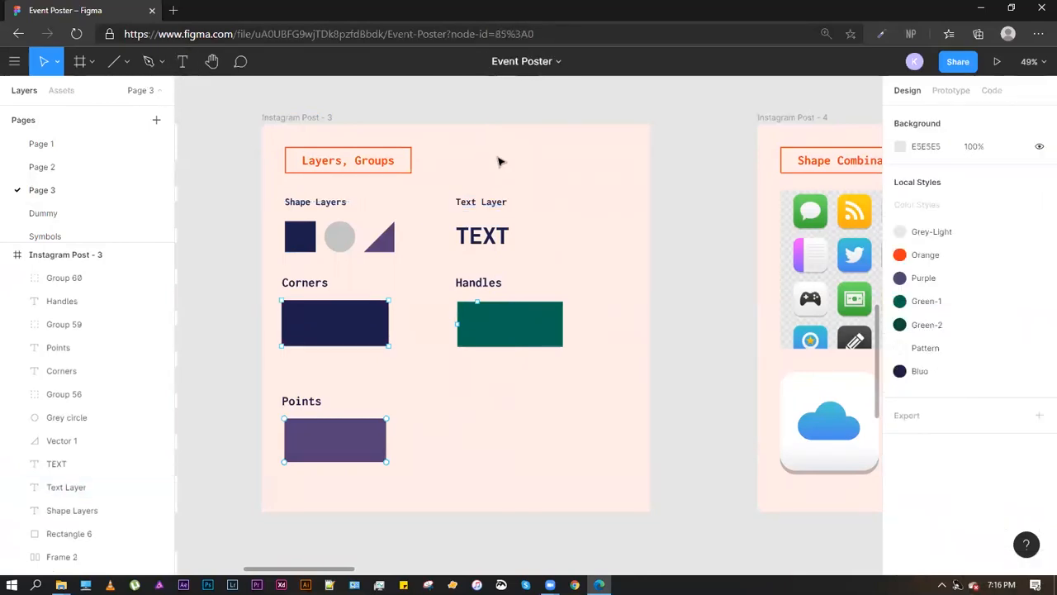
pyautogui.click(183, 65)
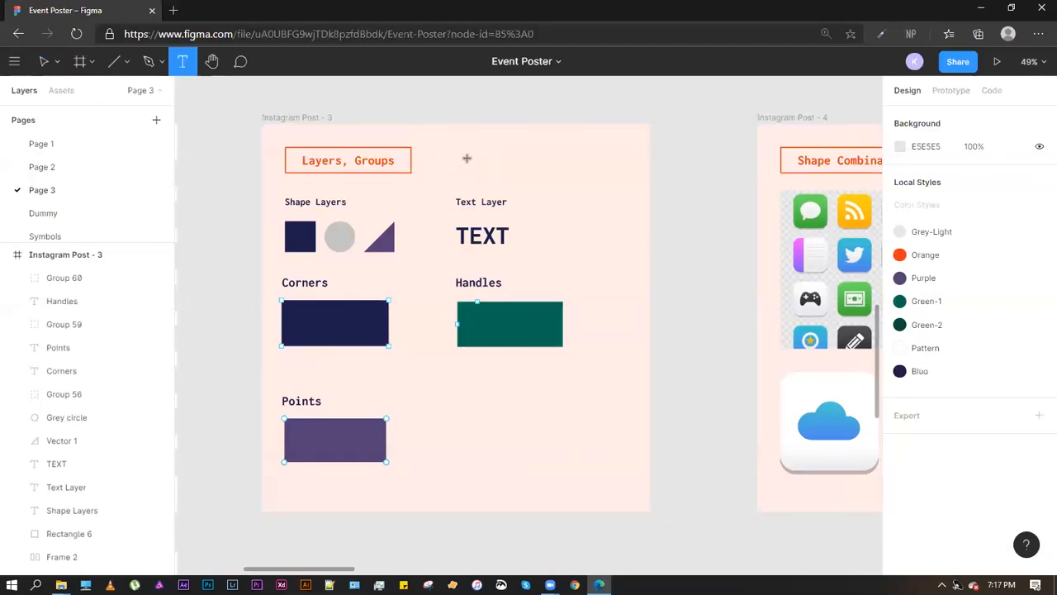
pyautogui.moveTo(428, 134); pyautogui.dragTo(634, 190)
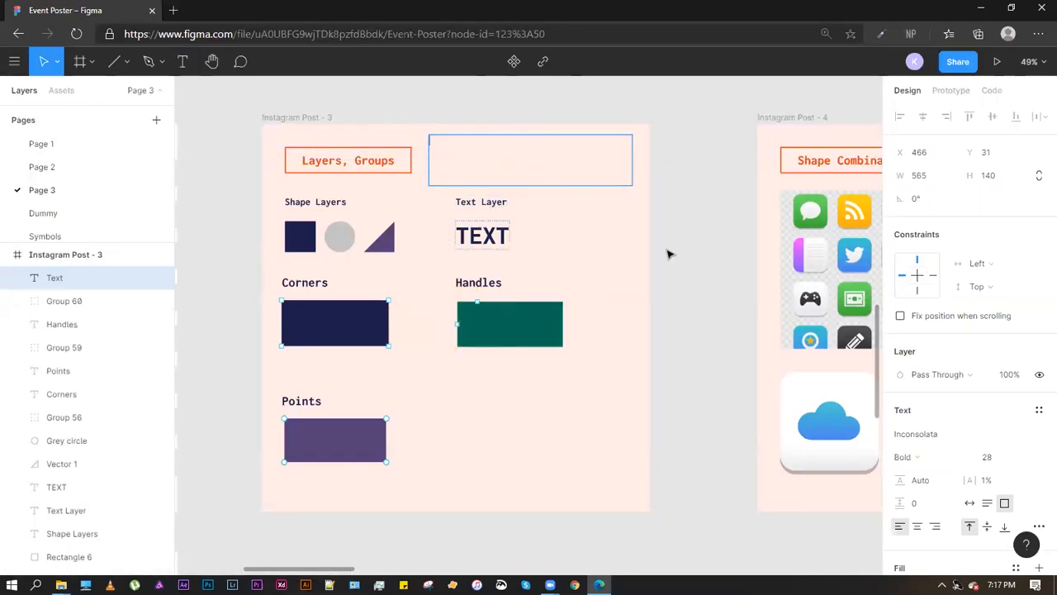
pyautogui.write('ad')
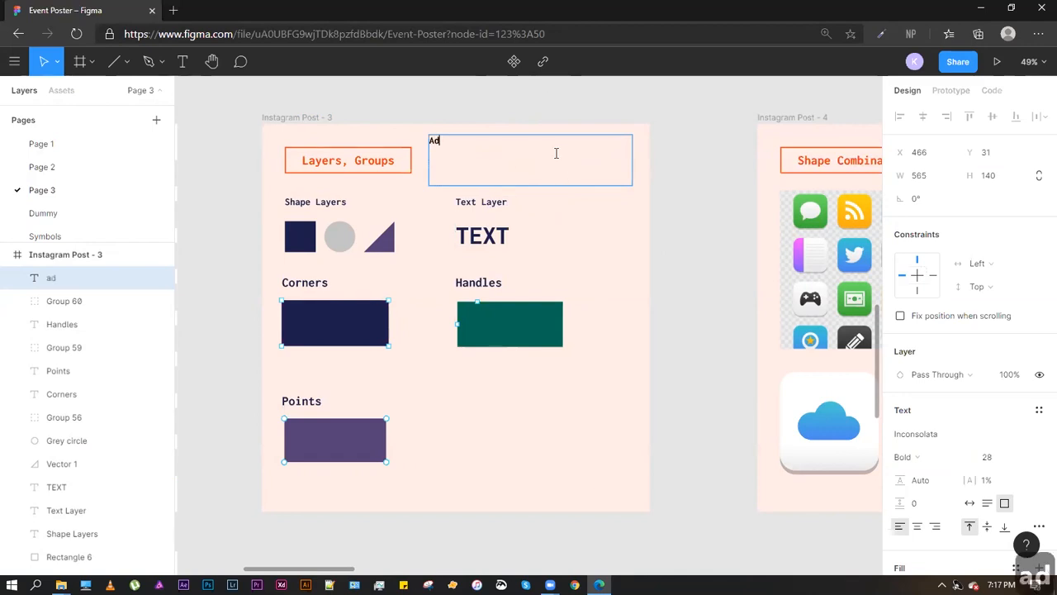
pyautogui.write('djdjdjajsj')
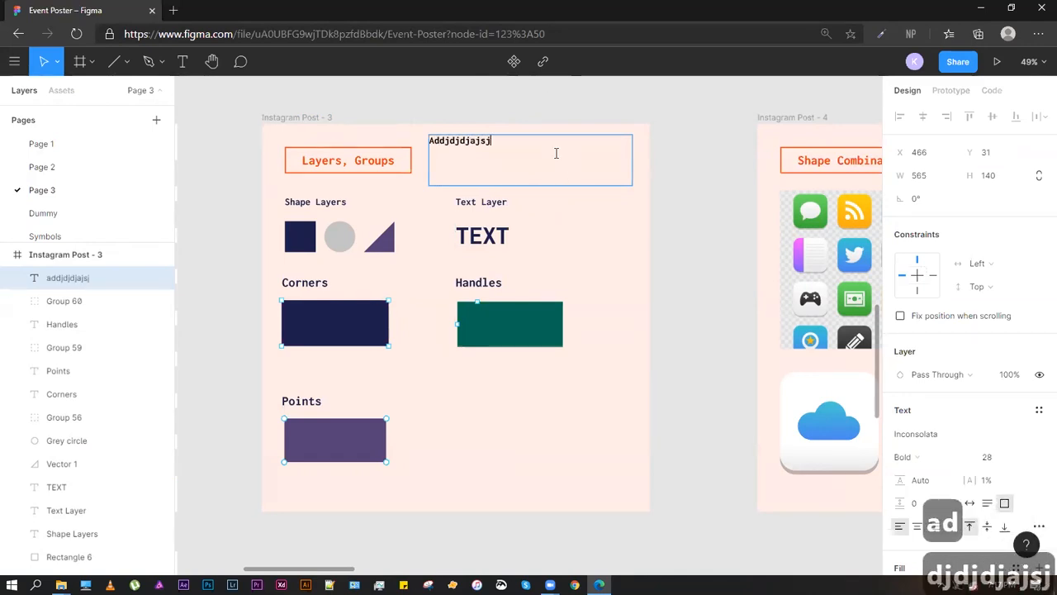
pyautogui.write('djjdjjdjdjdjdj ajajjjsjj')
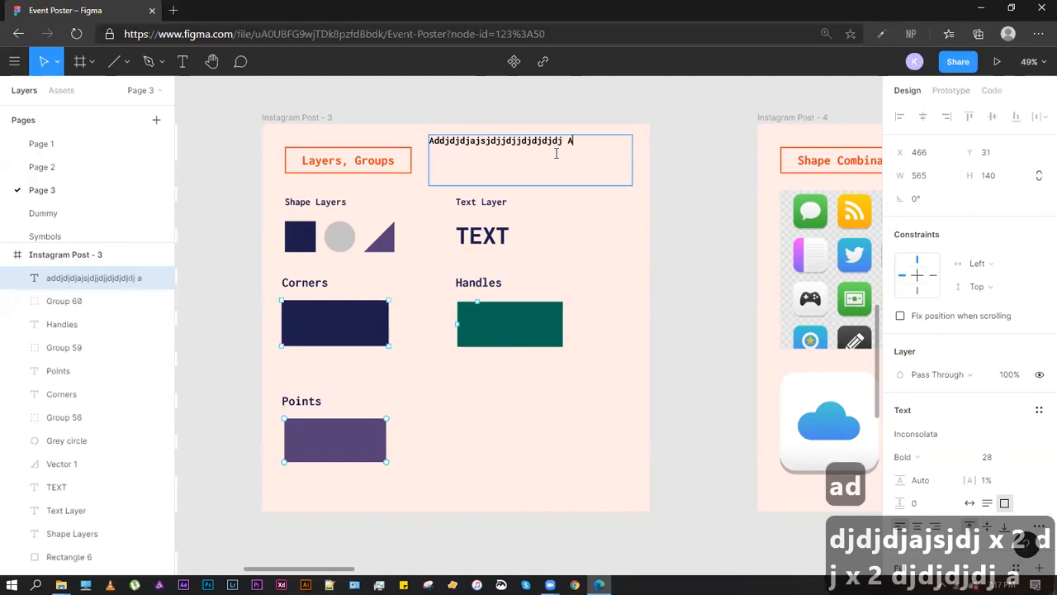
pyautogui.write('sjsjsj')
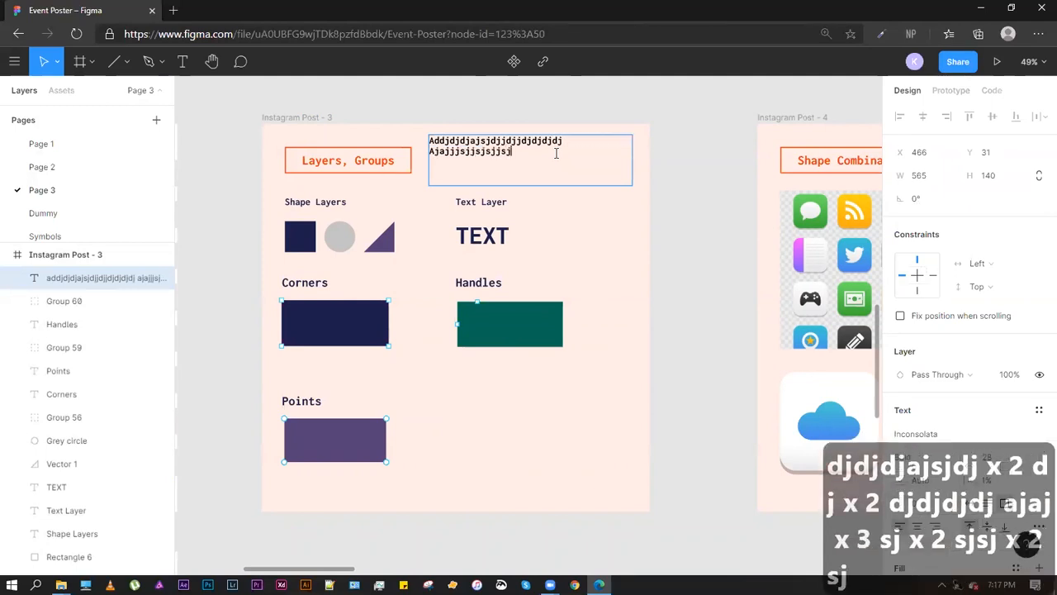
pyautogui.write('sjsj Ajsjasjj')
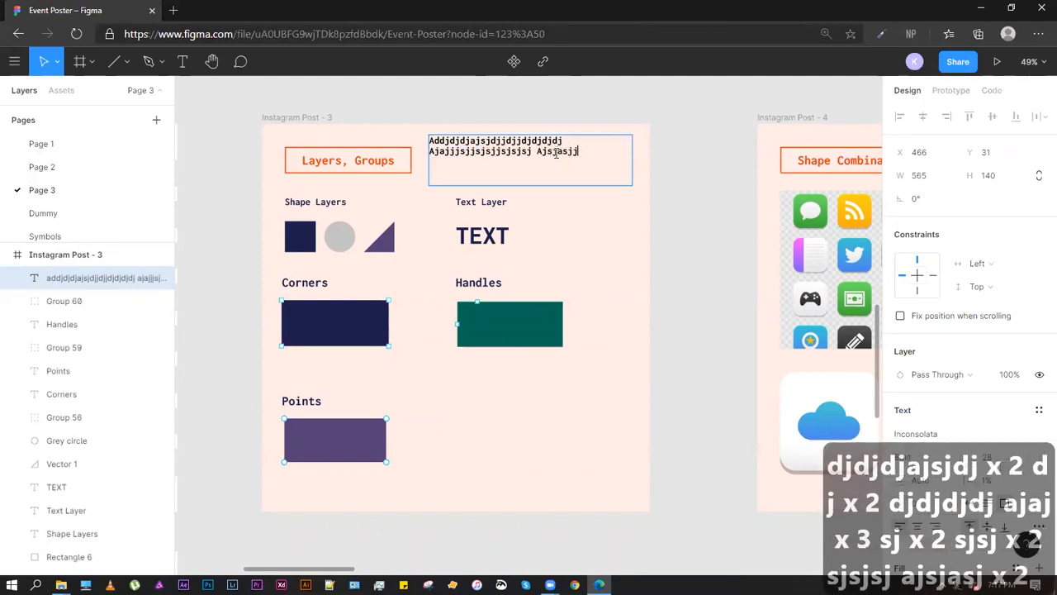
# Finish editing the filler text and narrow its text box to about 480 px wide
pyautogui.press('Escape')
pyautogui.moveTo(632, 154); pyautogui.dragTo(601, 168)
pyautogui.click(606, 220)
pyautogui.click(517, 149)
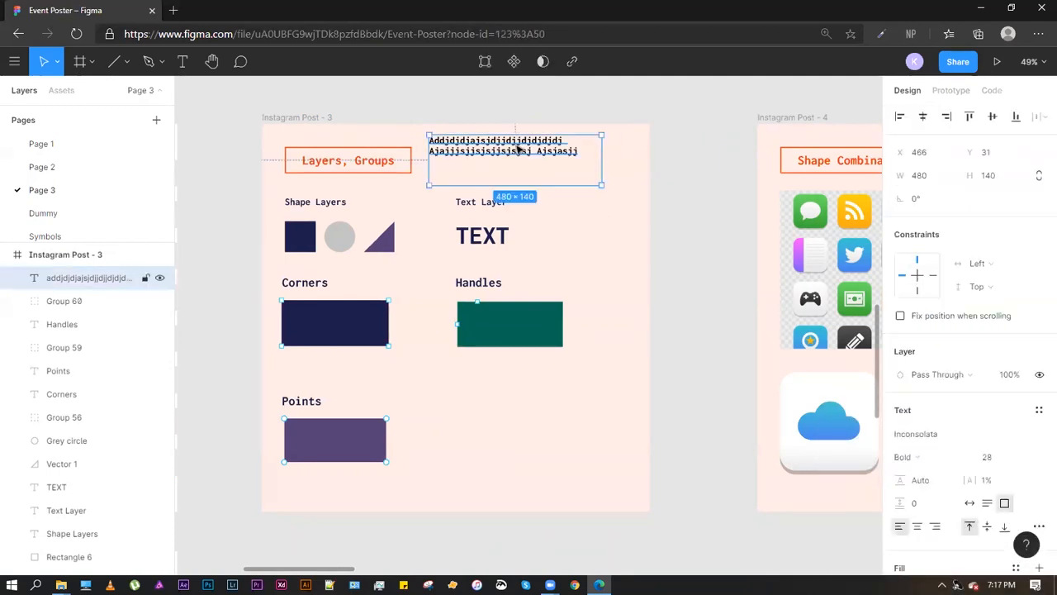
# Add an auto-width text layer to the right of the Points heading, reading "ggadfddfd" with "fffufu" on a second line
pyautogui.press('Return')
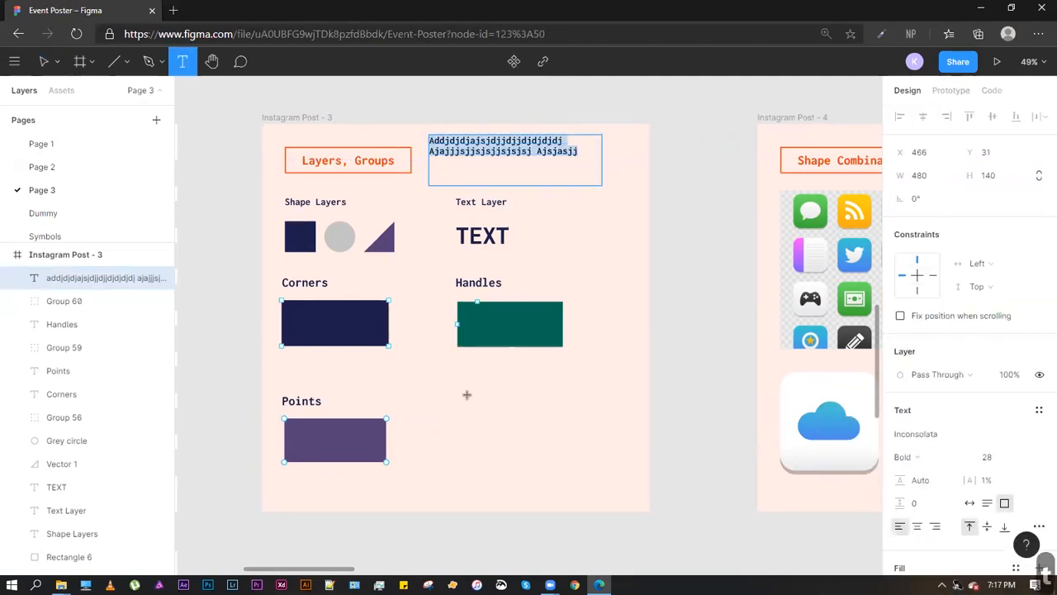
pyautogui.click(465, 401)
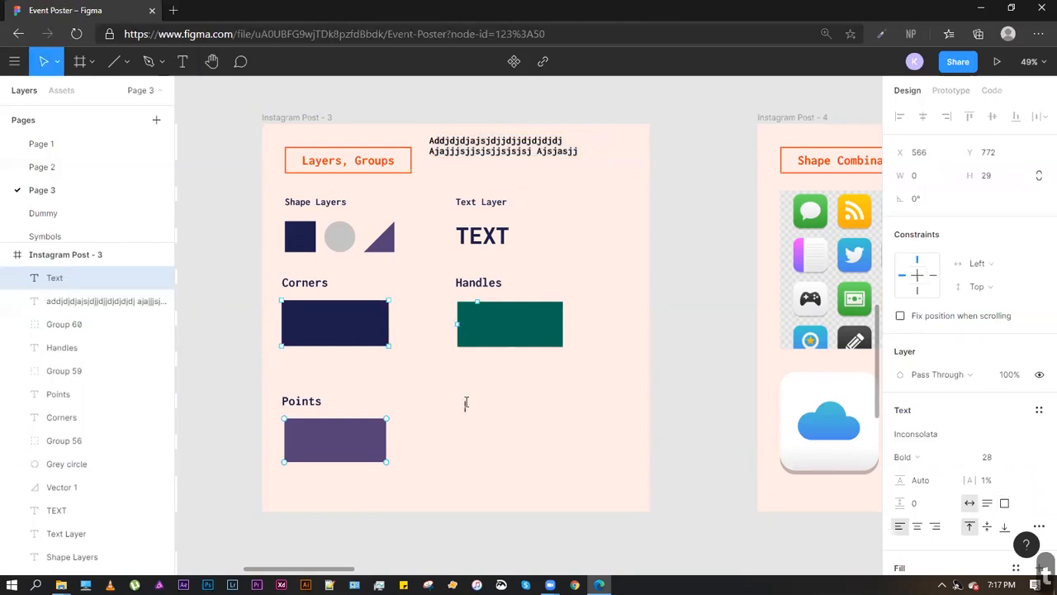
pyautogui.write('ggadfddfd')
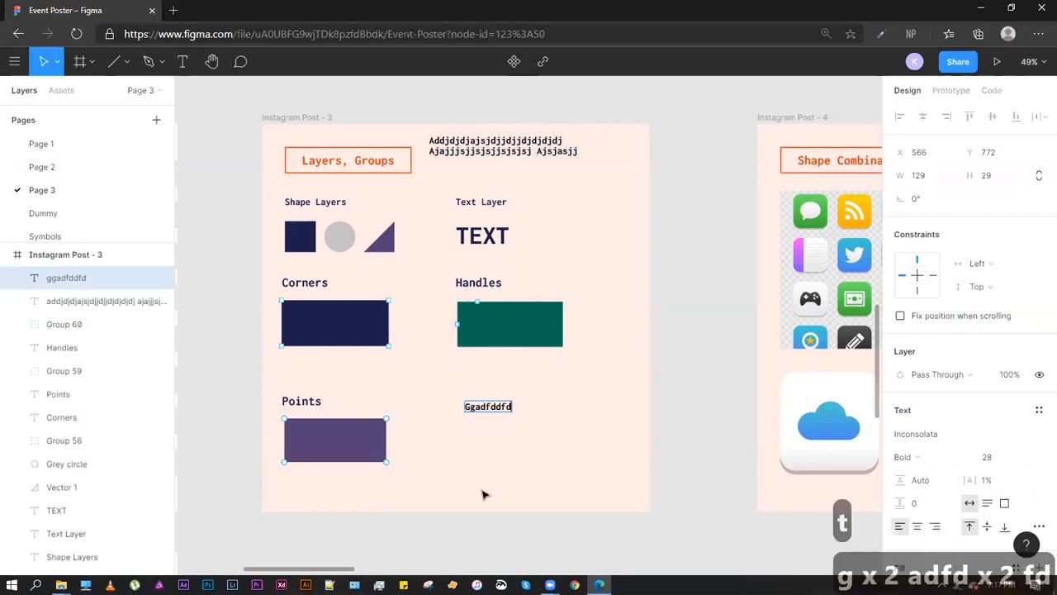
pyautogui.press('Return')
pyautogui.write('fffufu')
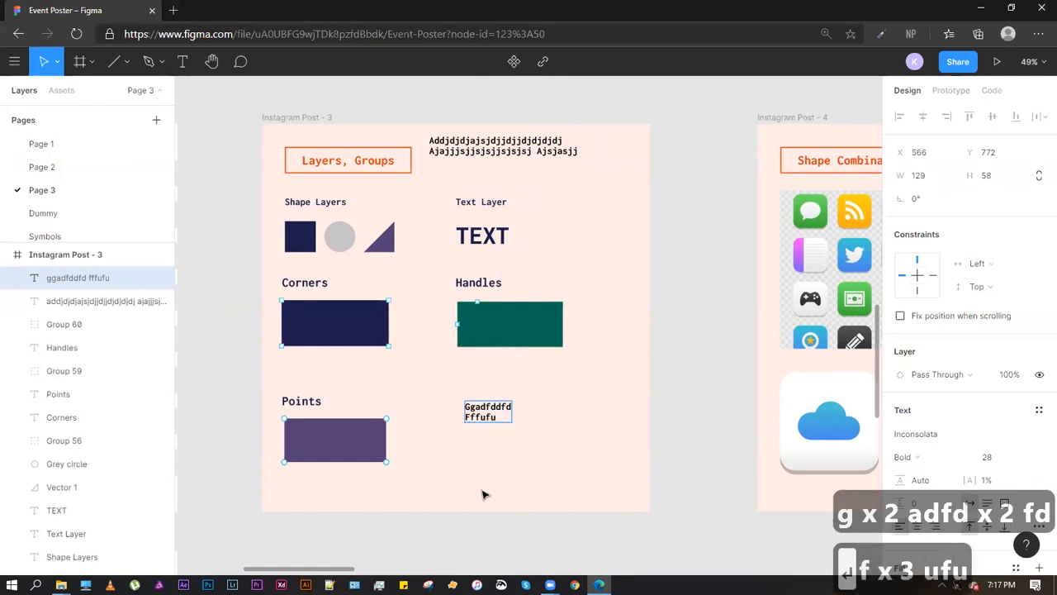
# Delete the two filler text layers beside the Layers, Groups title and the Points heading
pyautogui.press('Escape')
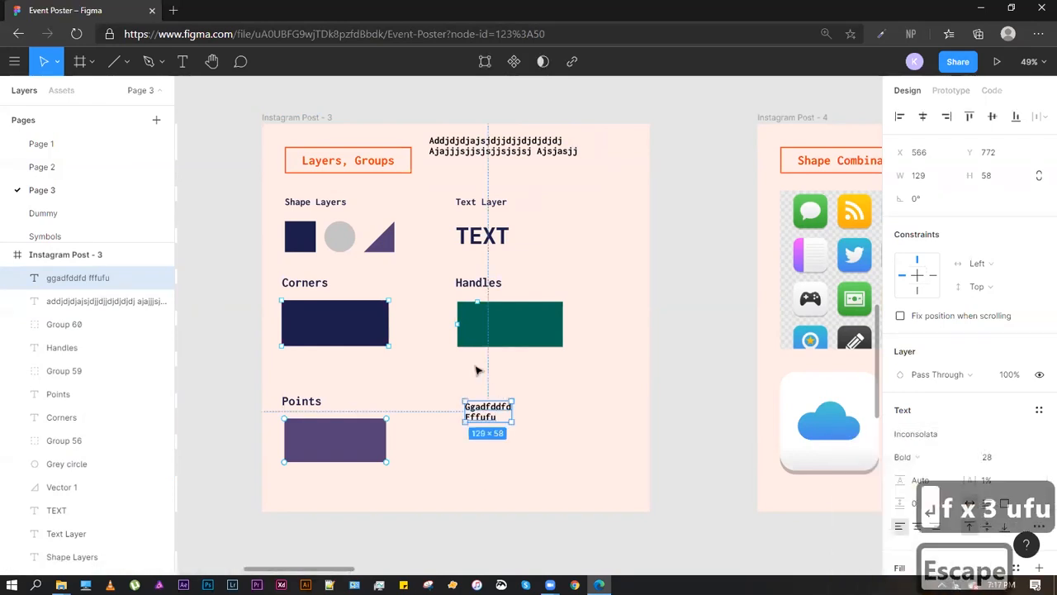
pyautogui.click(465, 151)
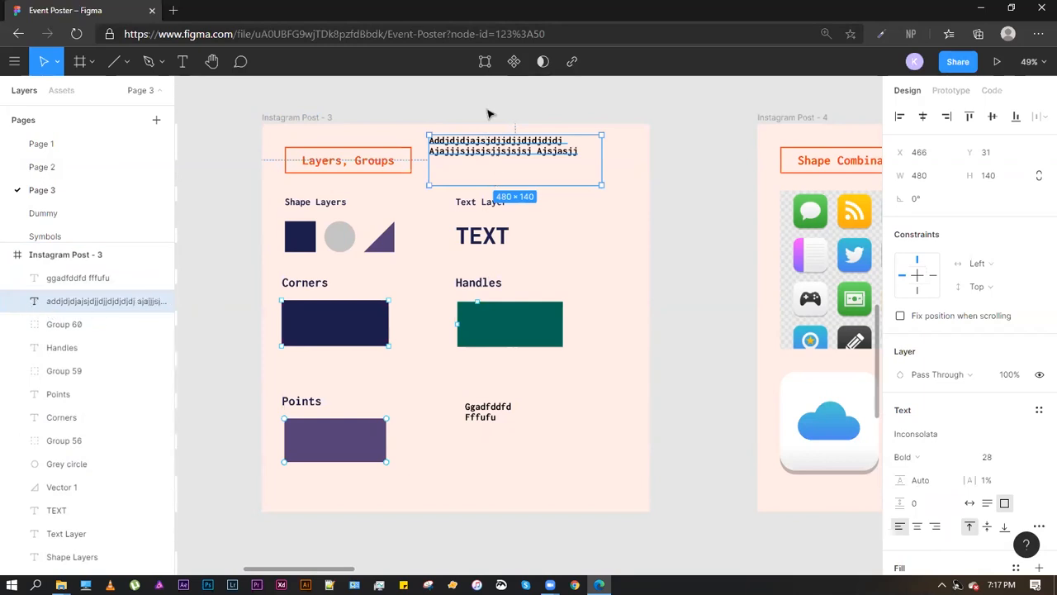
pyautogui.press('Delete')
pyautogui.click(495, 413)
pyautogui.press('Delete')
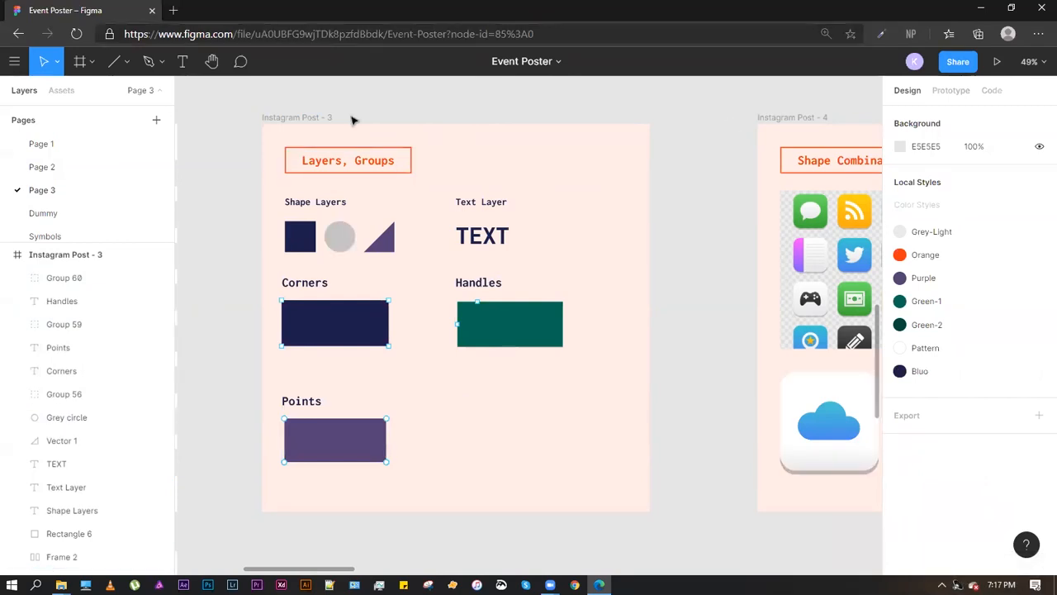
# Group the blue square and the grey circle under the Shape Layers heading
pyautogui.click(309, 242)
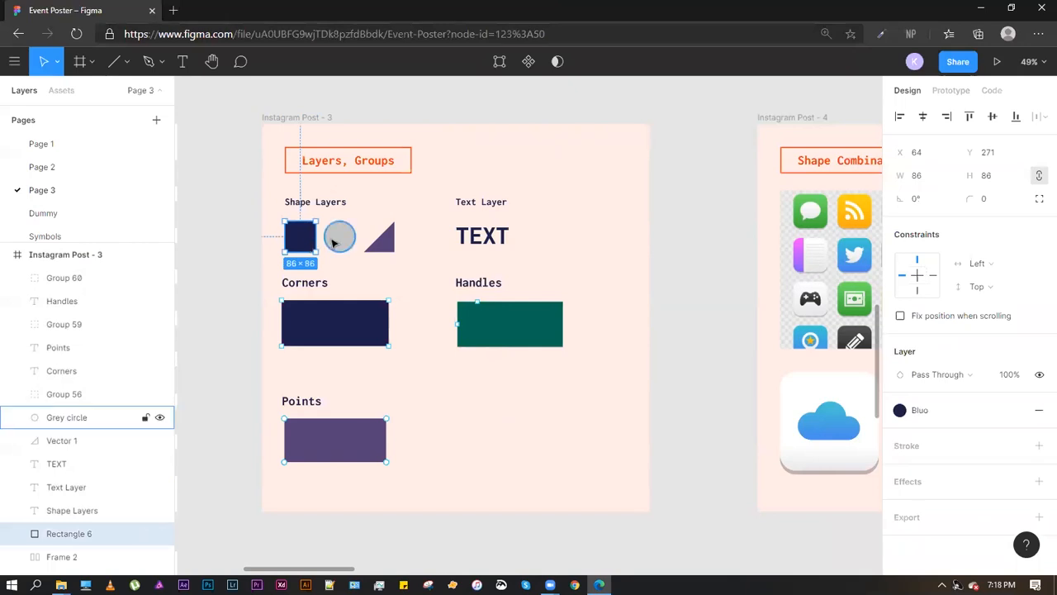
pyautogui.keyDown('shift'); pyautogui.click(348, 240); pyautogui.keyUp('shift')
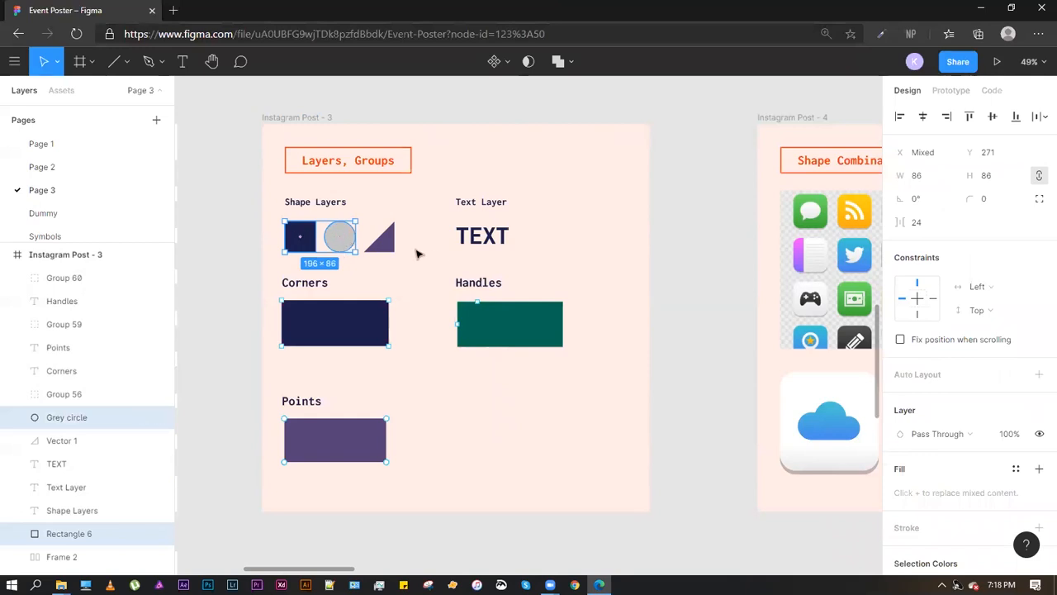
pyautogui.scroll(5, 305, 229)
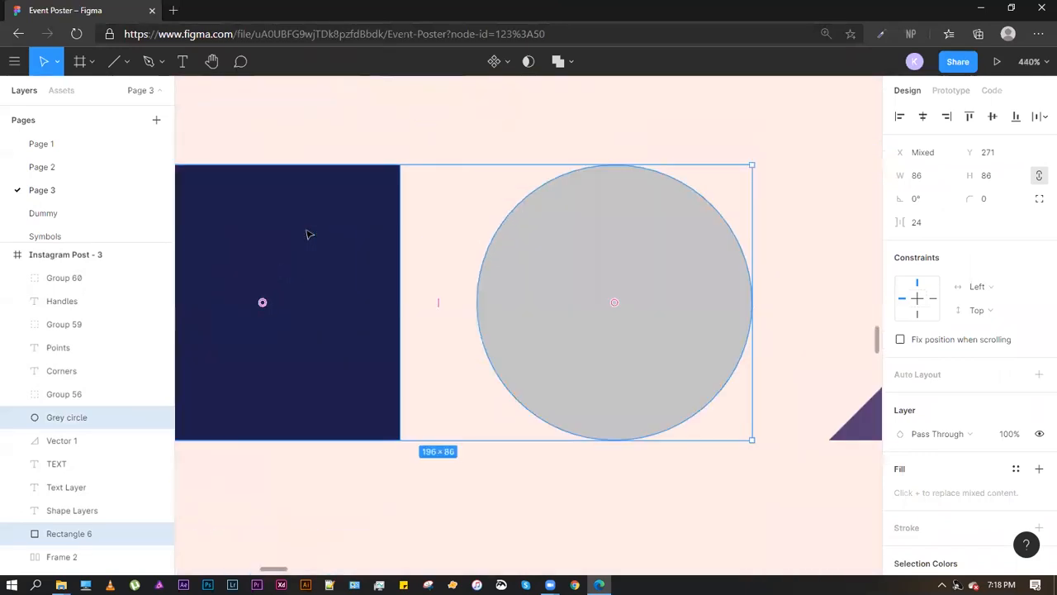
pyautogui.scroll(-3, 306, 229)
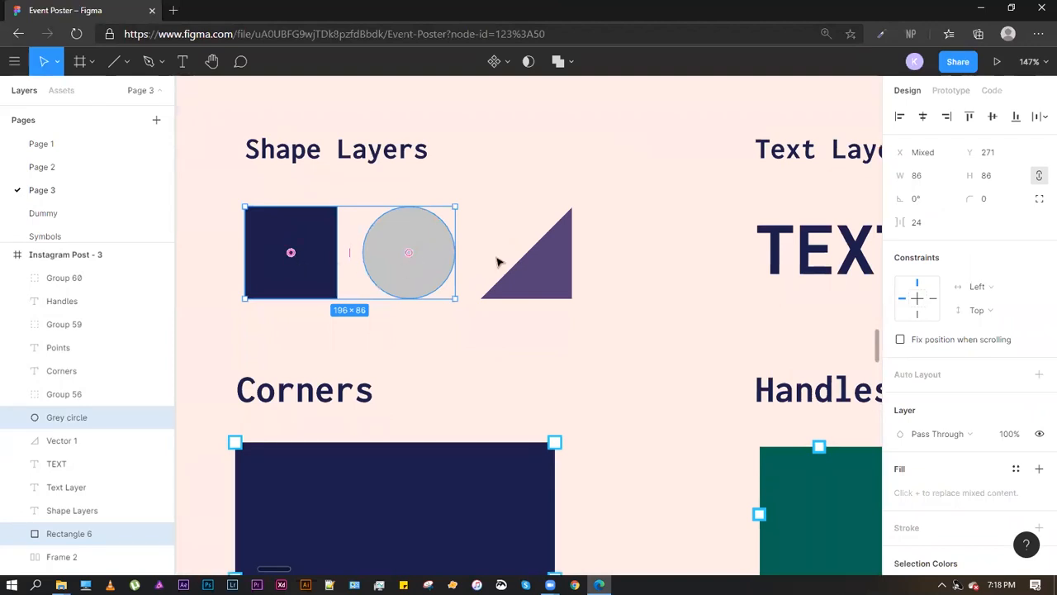
pyautogui.moveTo(290, 254)
pyautogui.mouseDown()
pyautogui.moveTo(323, 267)
pyautogui.moveTo(417, 259)
pyautogui.moveTo(301, 261)
pyautogui.mouseUp()
pyautogui.click(286, 244)
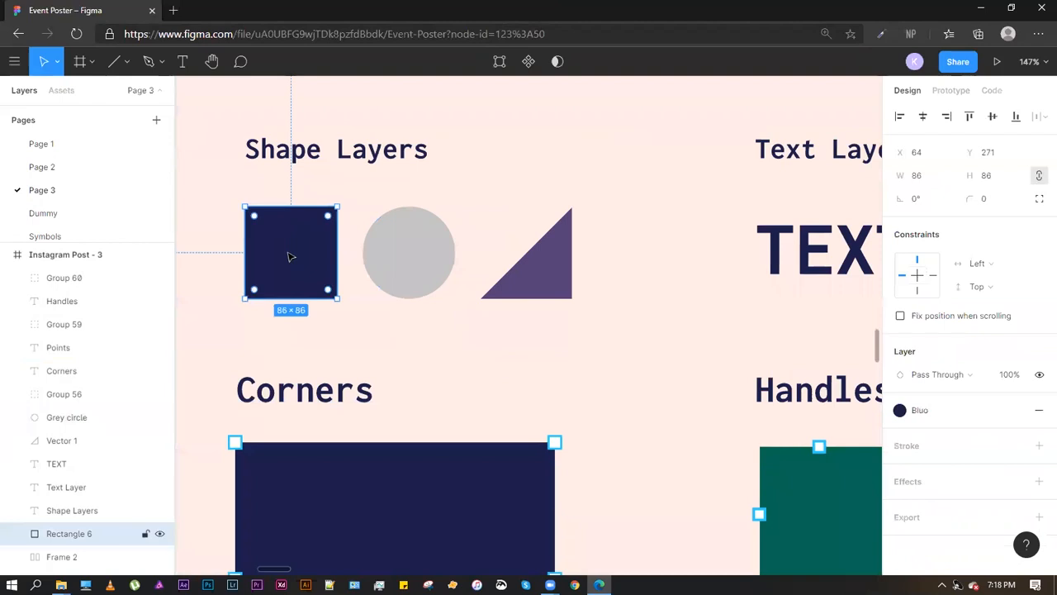
pyautogui.keyDown('shift'); pyautogui.click(416, 256); pyautogui.keyUp('shift')
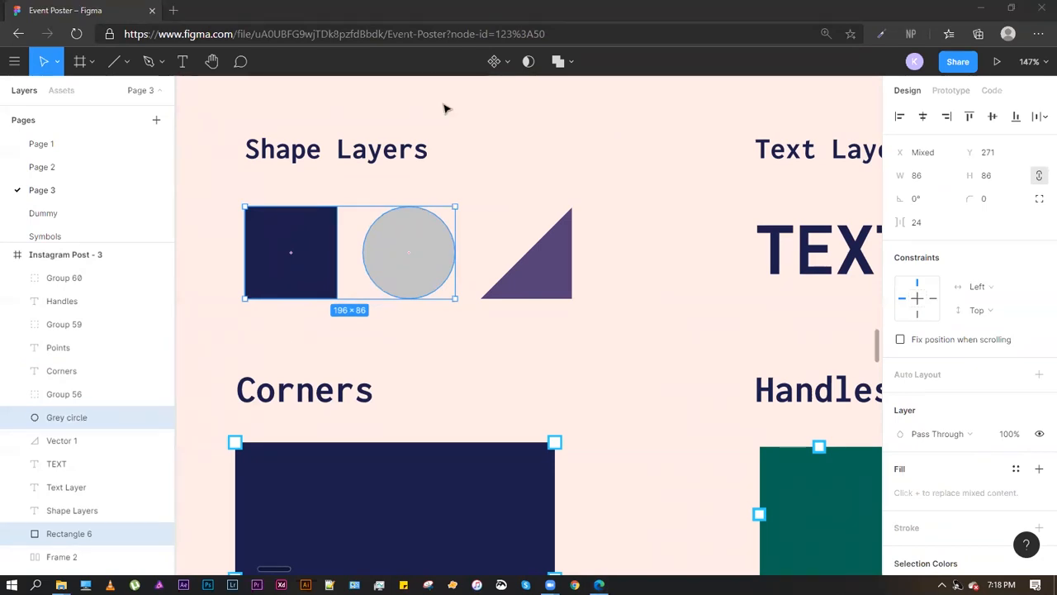
pyautogui.hotkey('ctrl', 'g')
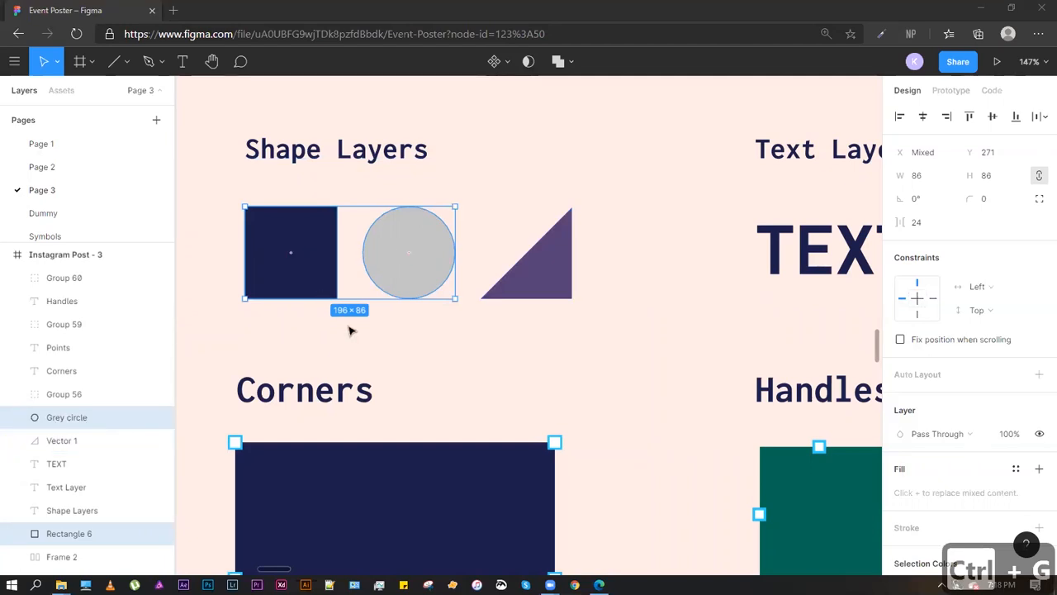
pyautogui.hotkey('ctrl', 'g')
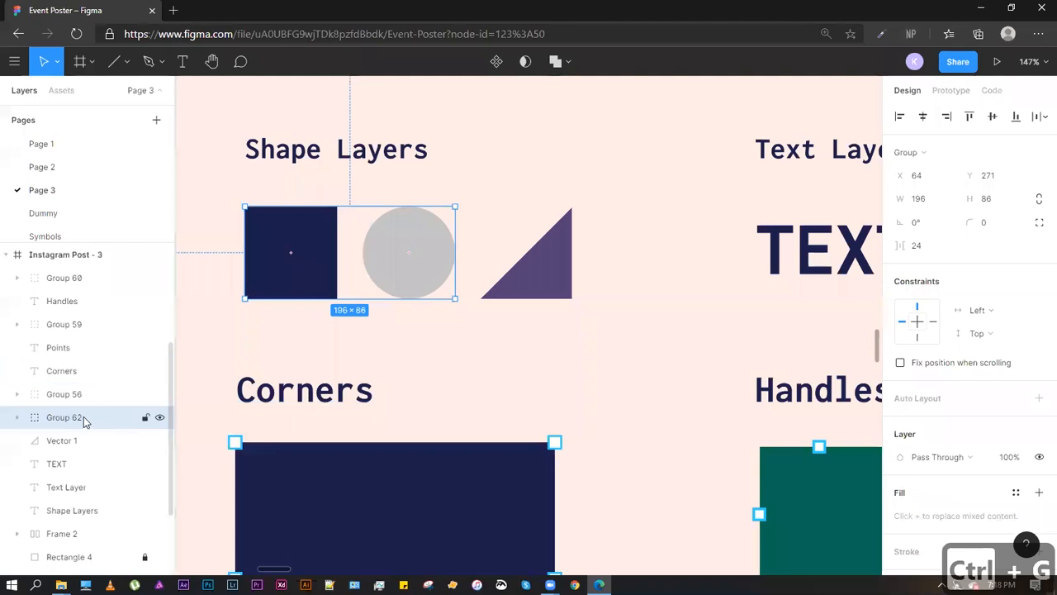
# Rename the group of the square and circle as "Rectangle and circle"
pyautogui.click(361, 183)
pyautogui.click(386, 213)
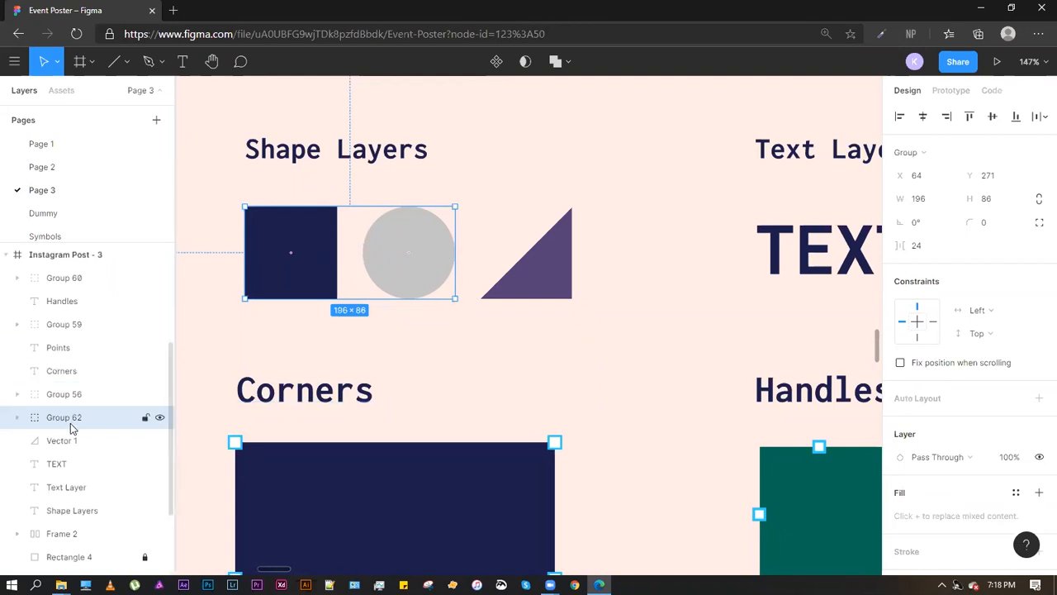
pyautogui.hotkey('ctrl', 'r')
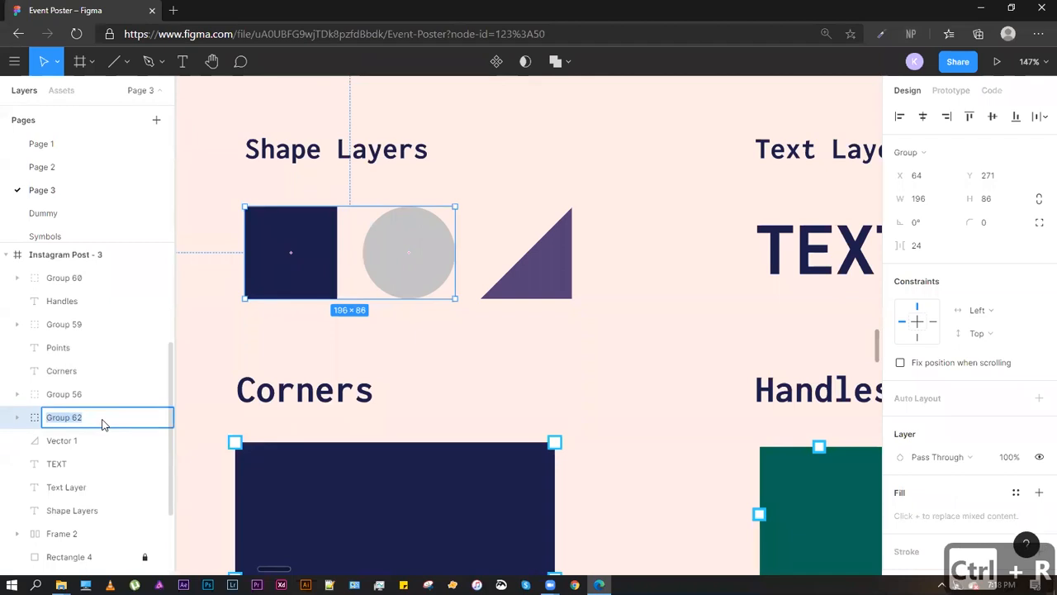
pyautogui.write('Rectabf')
pyautogui.press('BackSpace')
pyautogui.press('BackSpace')
pyautogui.write('b')
pyautogui.press('BackSpace')
pyautogui.write('ngle and circl')
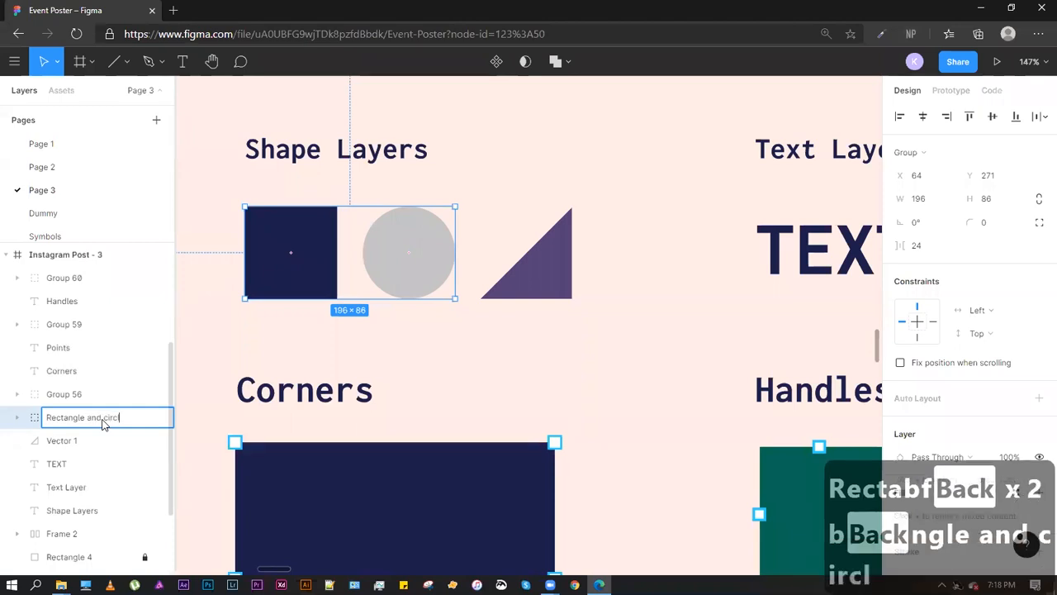
pyautogui.click(223, 357)
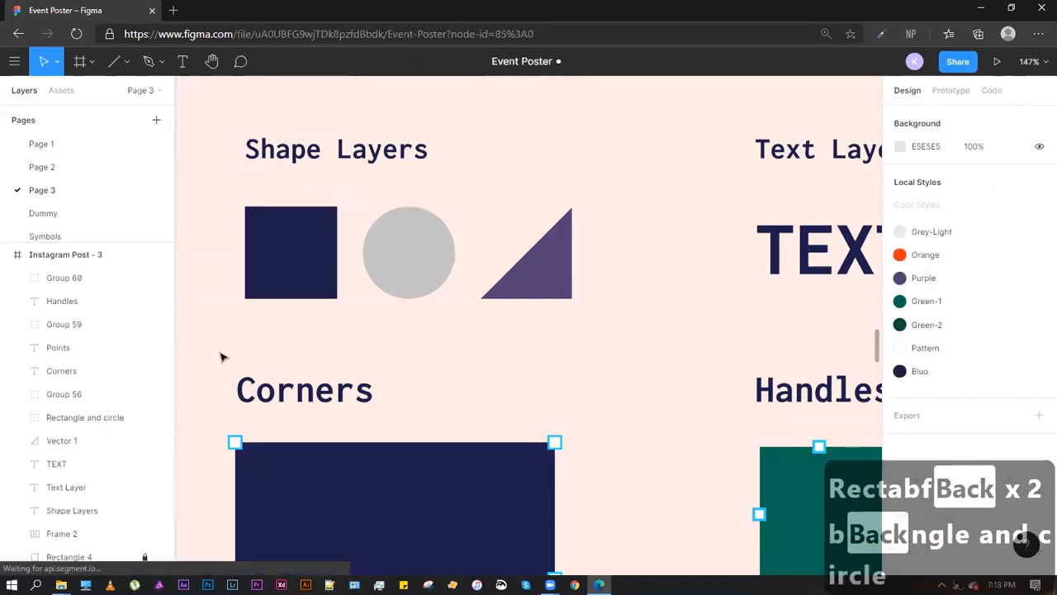
# Try moving the Rectangle and circle group up over the Shape Layers heading, and undo the move
pyautogui.click(318, 267)
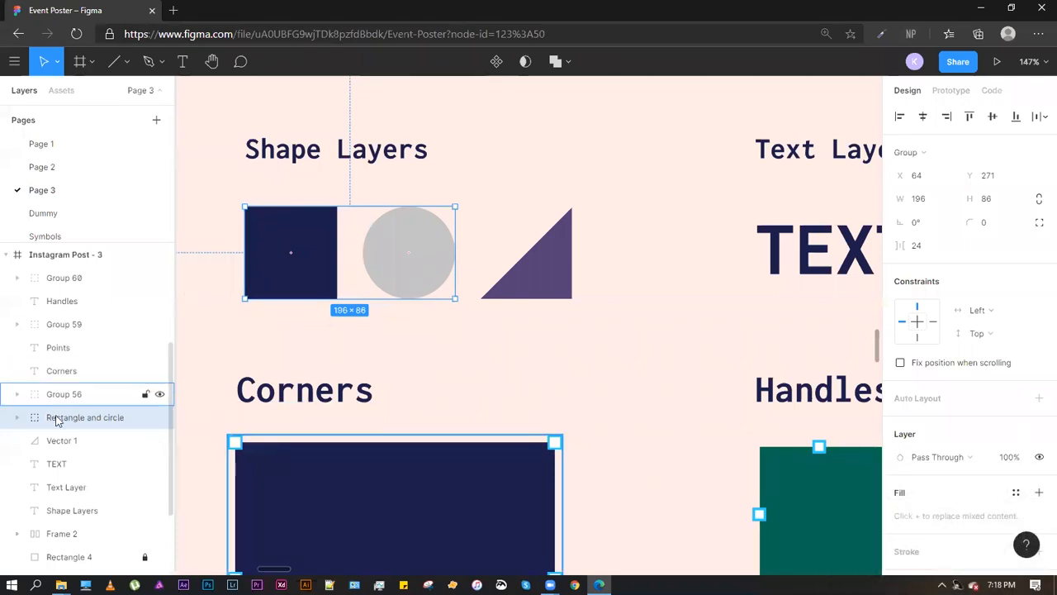
pyautogui.click(266, 327)
pyautogui.moveTo(301, 239); pyautogui.dragTo(294, 173)
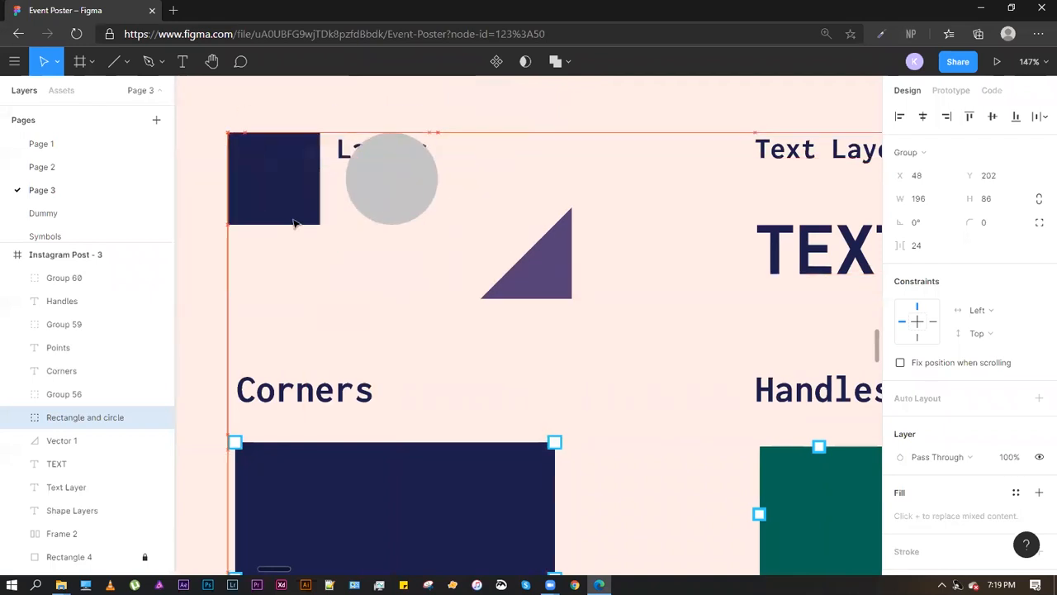
pyautogui.hotkey('ctrl', 'z')
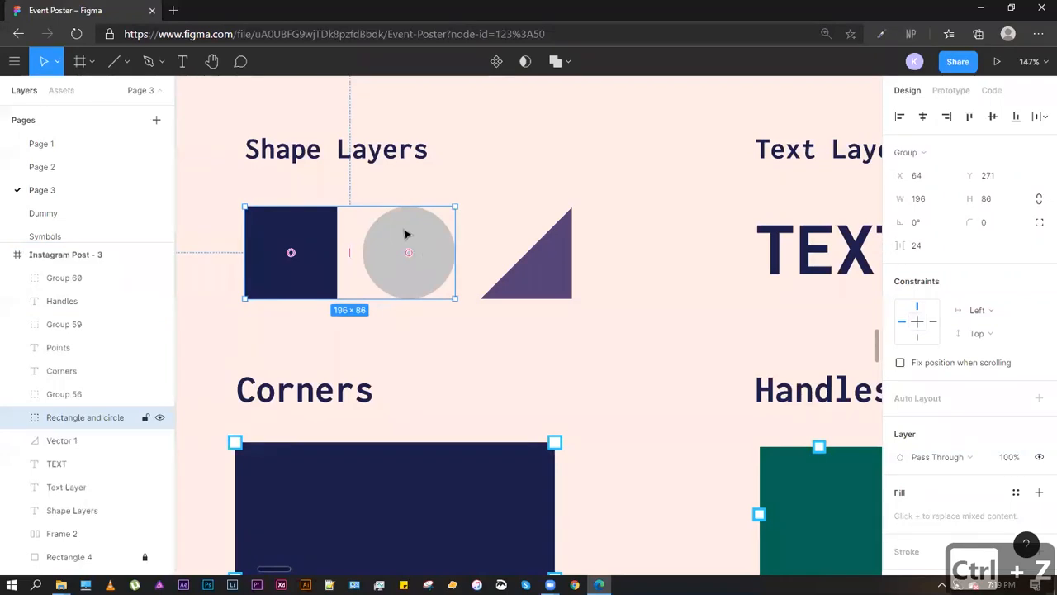
# Group the Rectangle and circle group together with the purple triangle
pyautogui.scroll(-3, 354, 249)
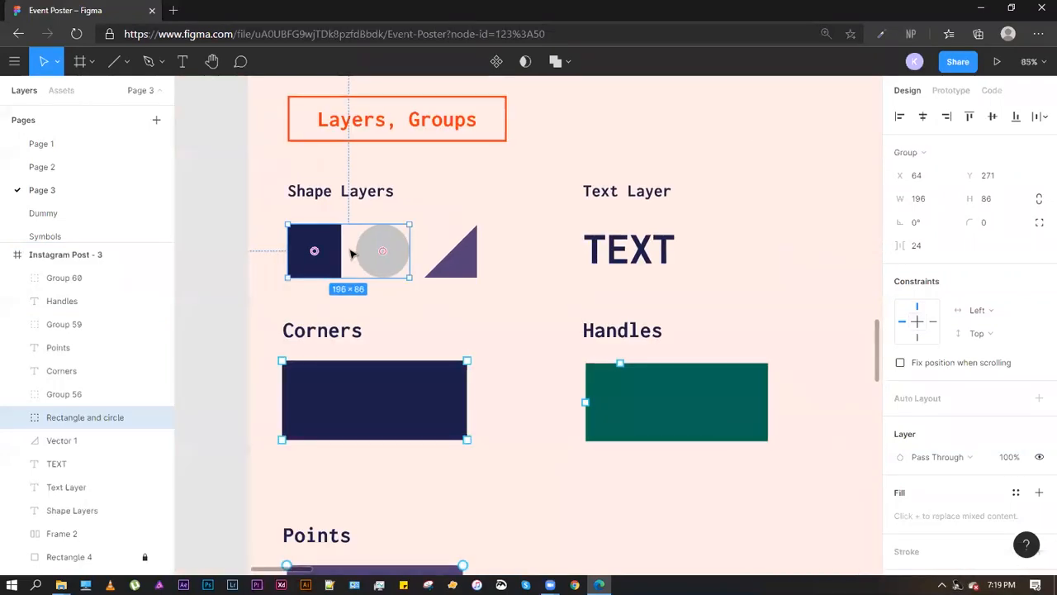
pyautogui.scroll(3, 351, 253)
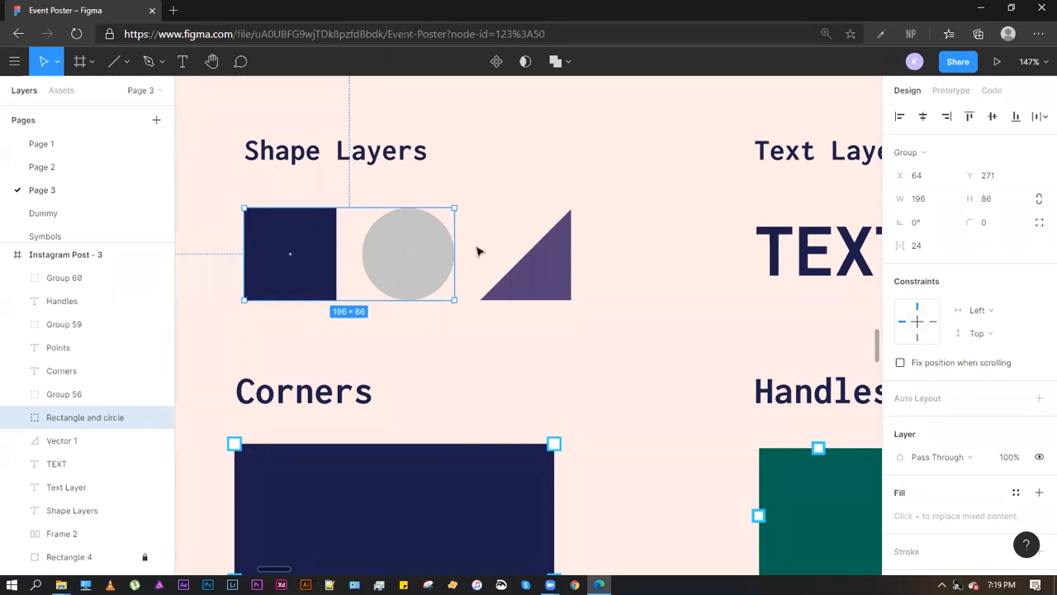
pyautogui.keyDown('shift'); pyautogui.click(529, 259); pyautogui.keyUp('shift')
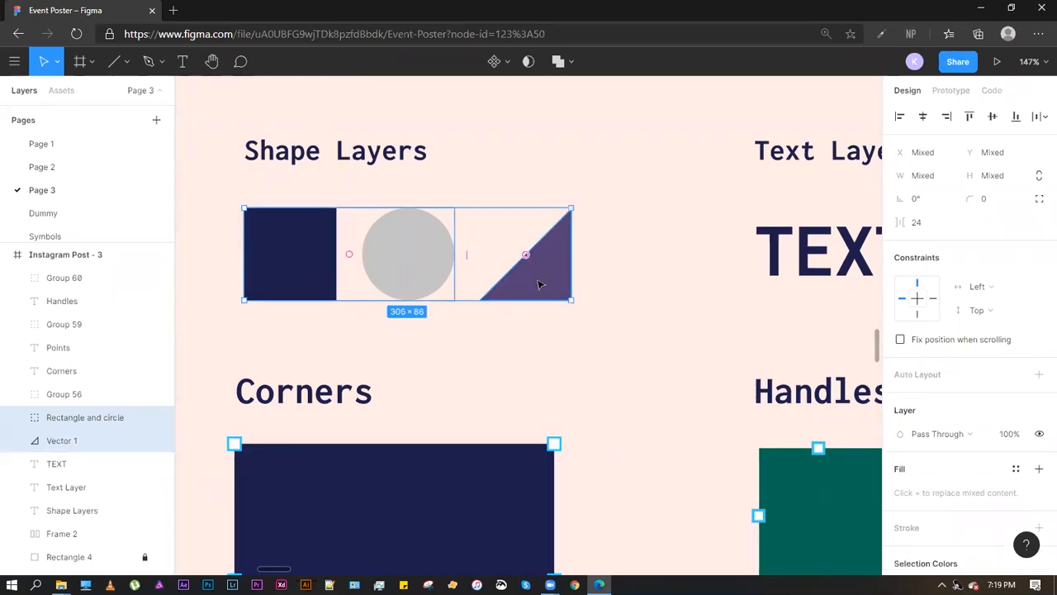
pyautogui.click(352, 325)
pyautogui.click(303, 255)
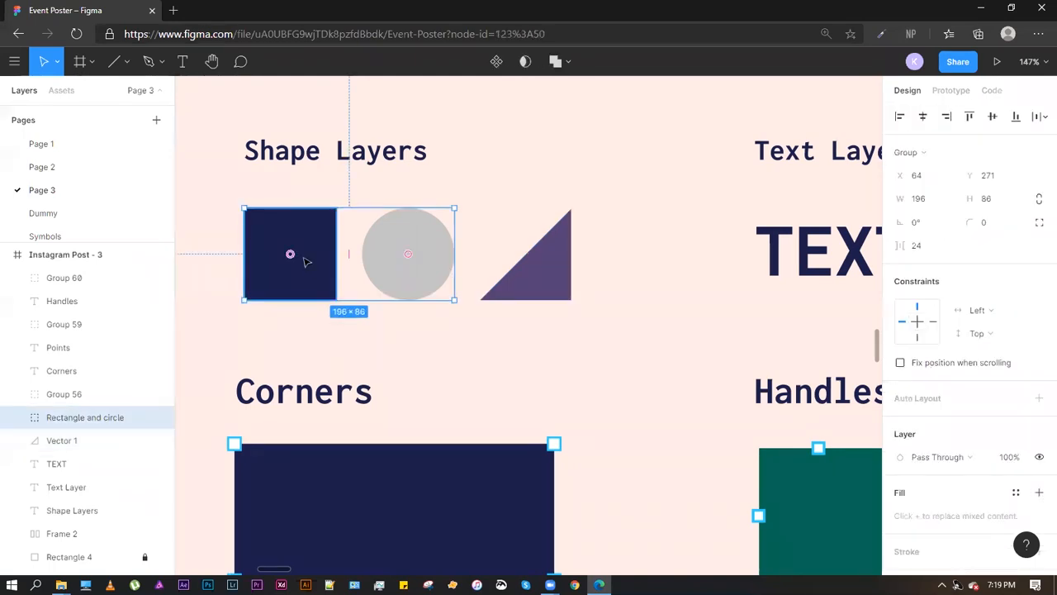
pyautogui.click(562, 265)
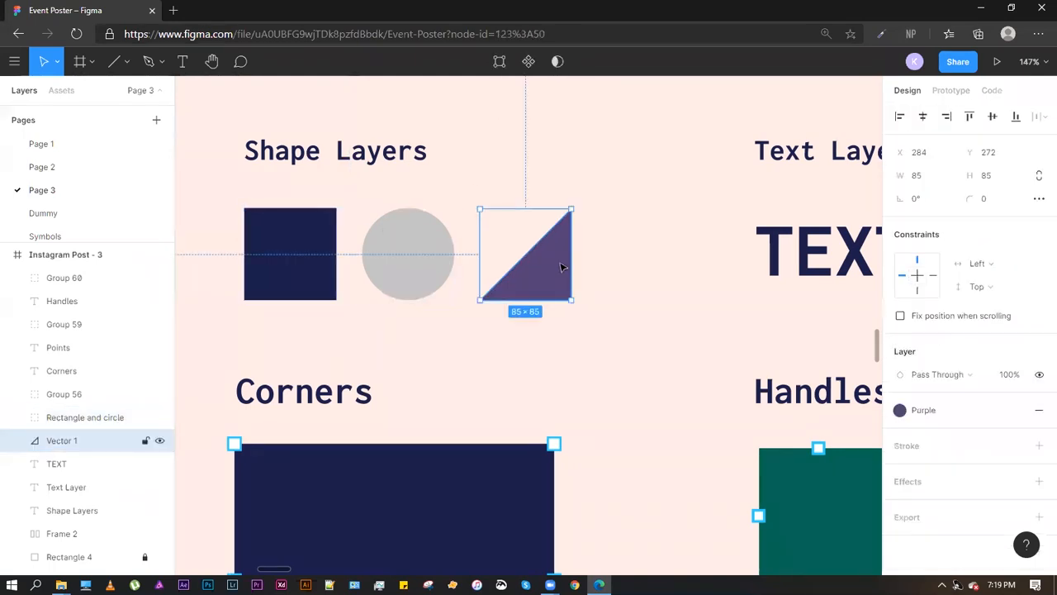
pyautogui.keyDown('shift'); pyautogui.click(450, 265); pyautogui.keyUp('shift')
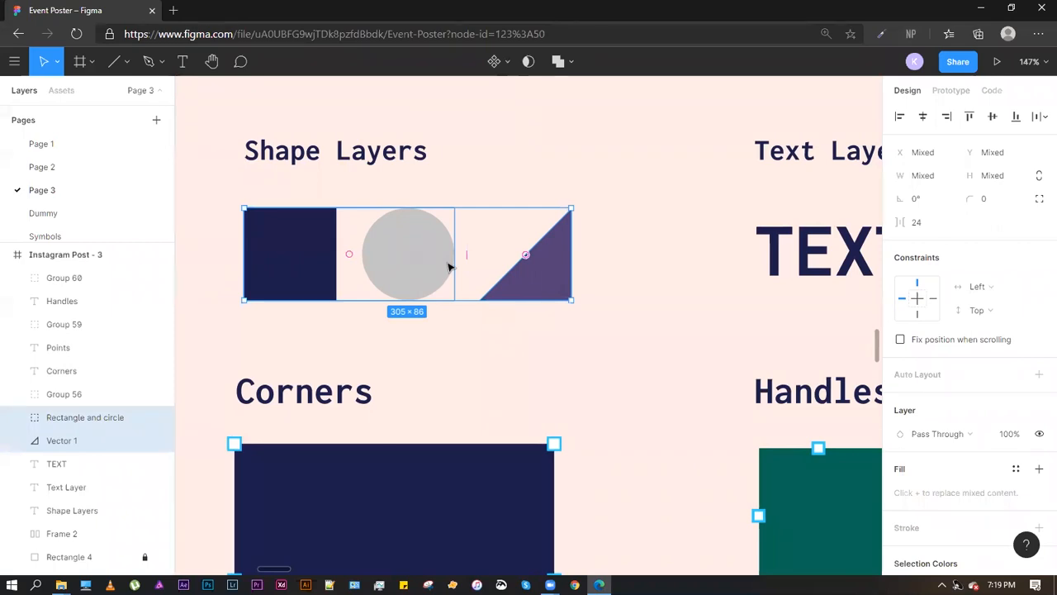
pyautogui.hotkey('ctrl', 'g')
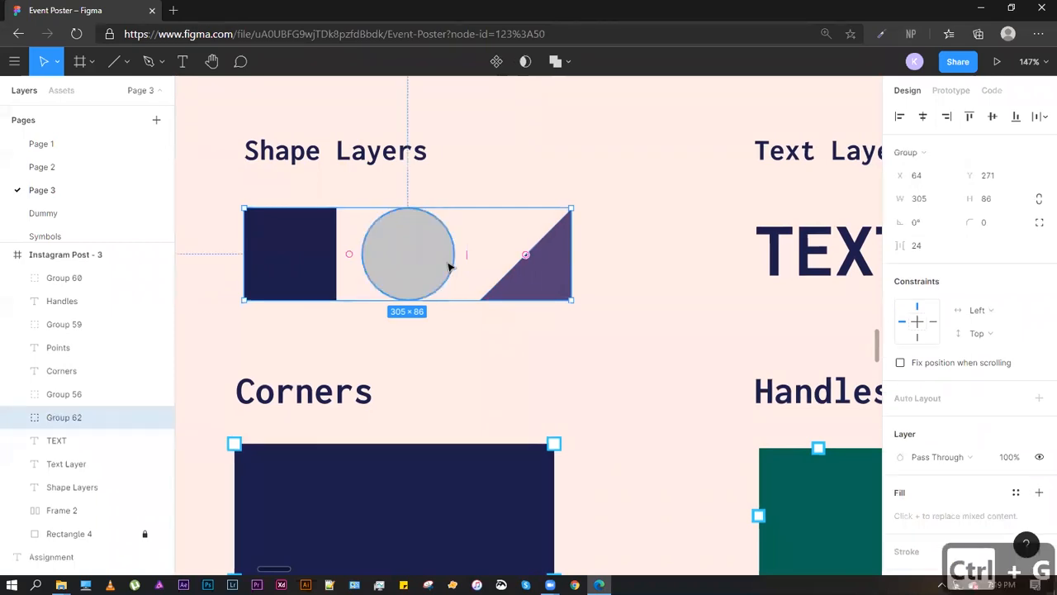
# Drill into the new outer group to select its nested group, the purple triangle and the grey circle inside
pyautogui.click(15, 417)
pyautogui.doubleClick(290, 256)
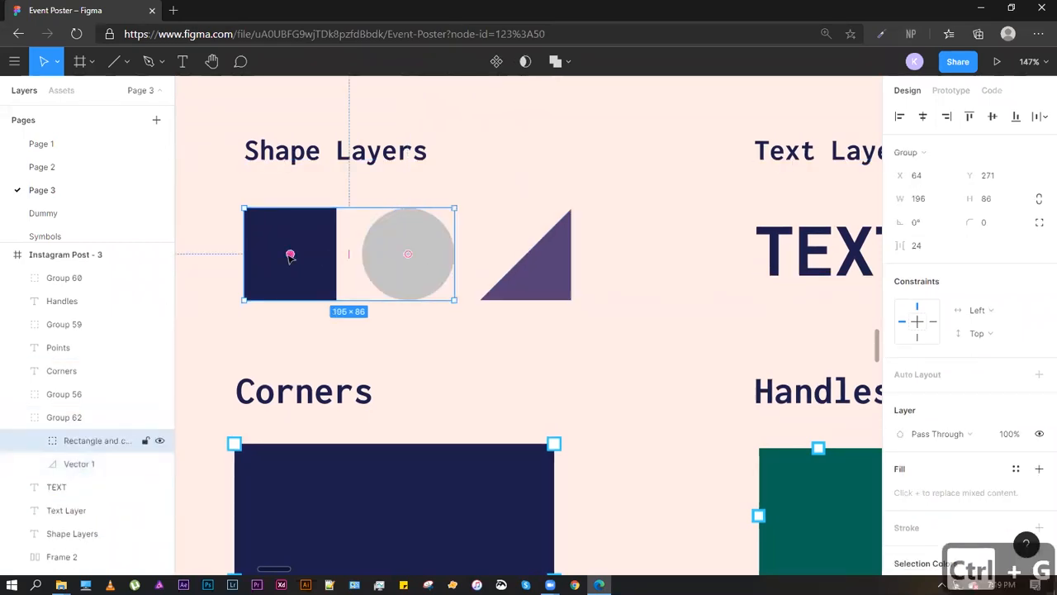
pyautogui.click(538, 271)
pyautogui.click(545, 337)
pyautogui.click(396, 266)
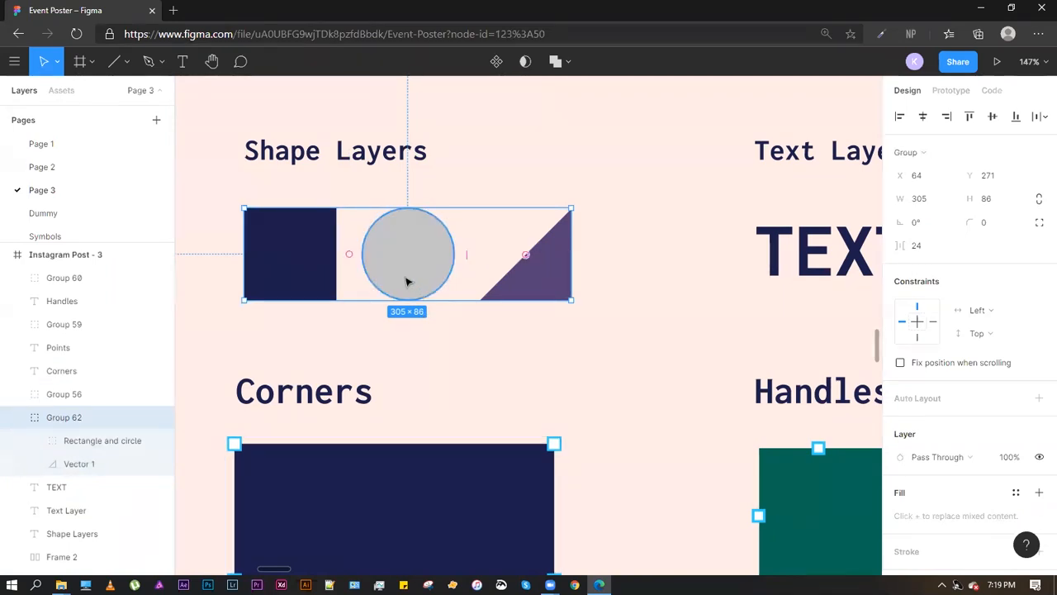
pyautogui.doubleClick(405, 247)
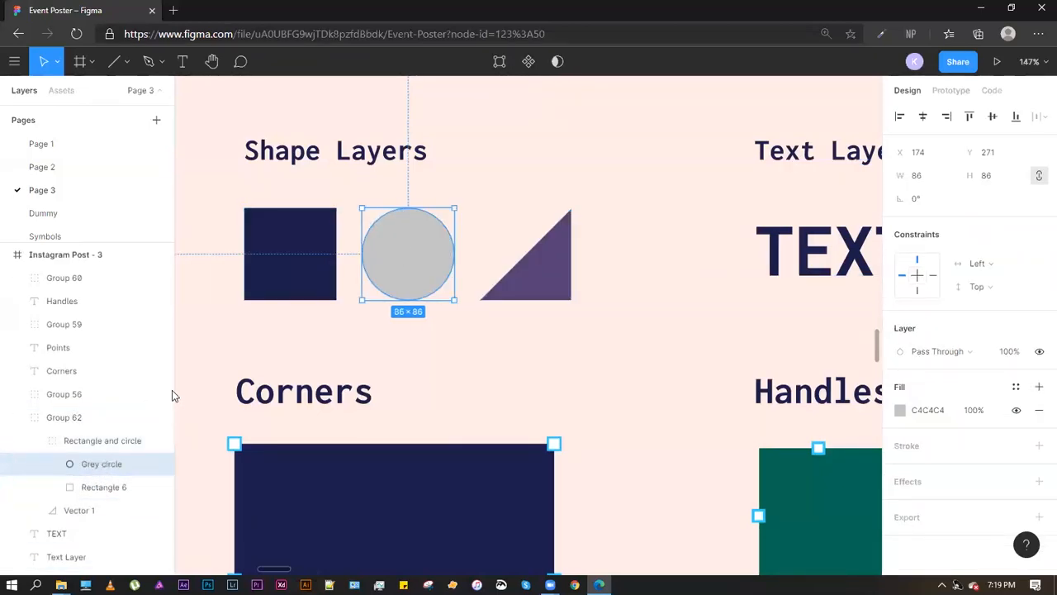
# Widen the layer list and select the Rectangle and circle group and its parent group in turn
pyautogui.moveTo(173, 381); pyautogui.dragTo(206, 377)
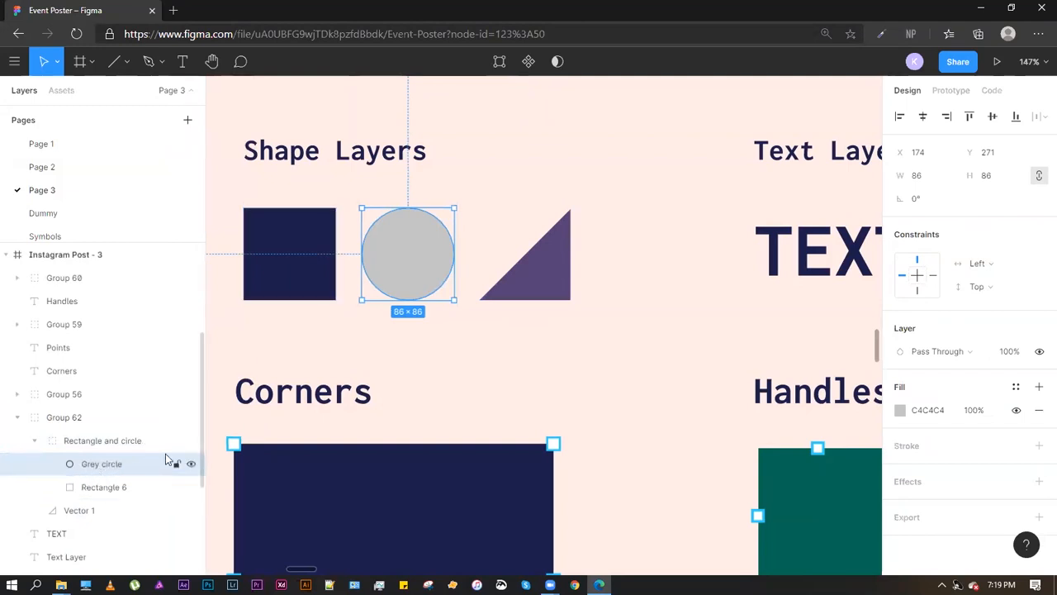
pyautogui.click(103, 445)
pyautogui.click(97, 421)
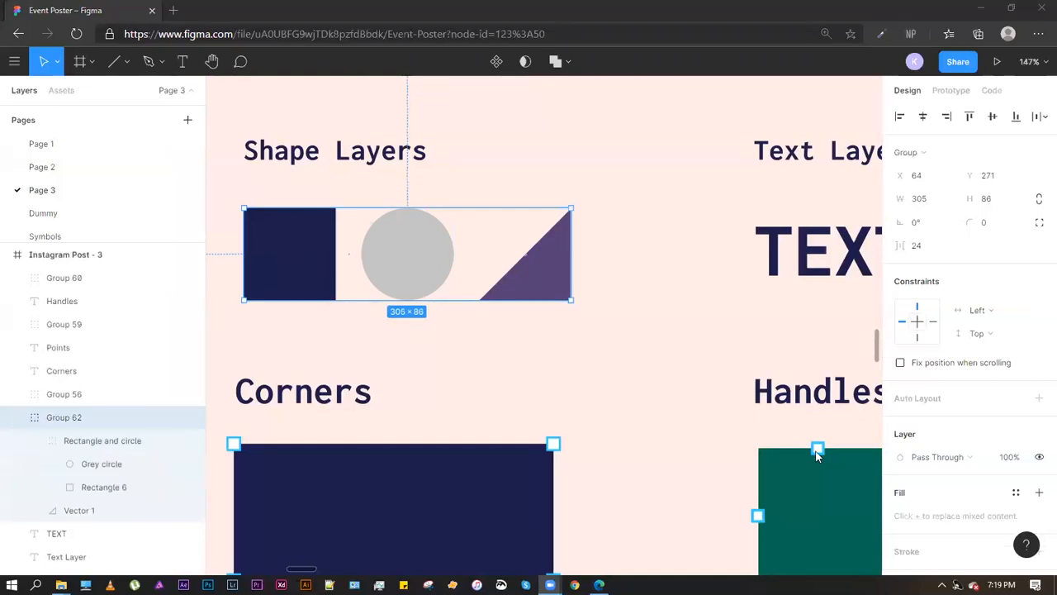
pyautogui.click(559, 330)
pyautogui.click(547, 265)
# Examine the TEXT layer and the Corners, Handles and Points examples in the Instagram Post - 3 frame
pyautogui.scroll(-8, 438, 223)
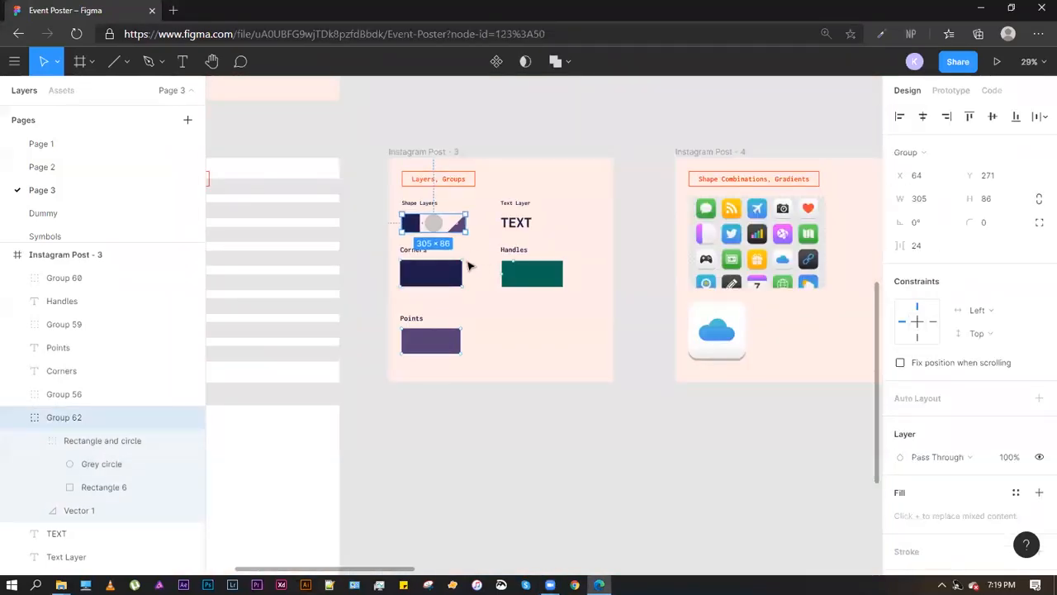
pyautogui.scroll(5, 464, 263)
pyautogui.click(538, 261)
pyautogui.scroll(2, 495, 261)
pyautogui.hscroll(2, 495, 261)
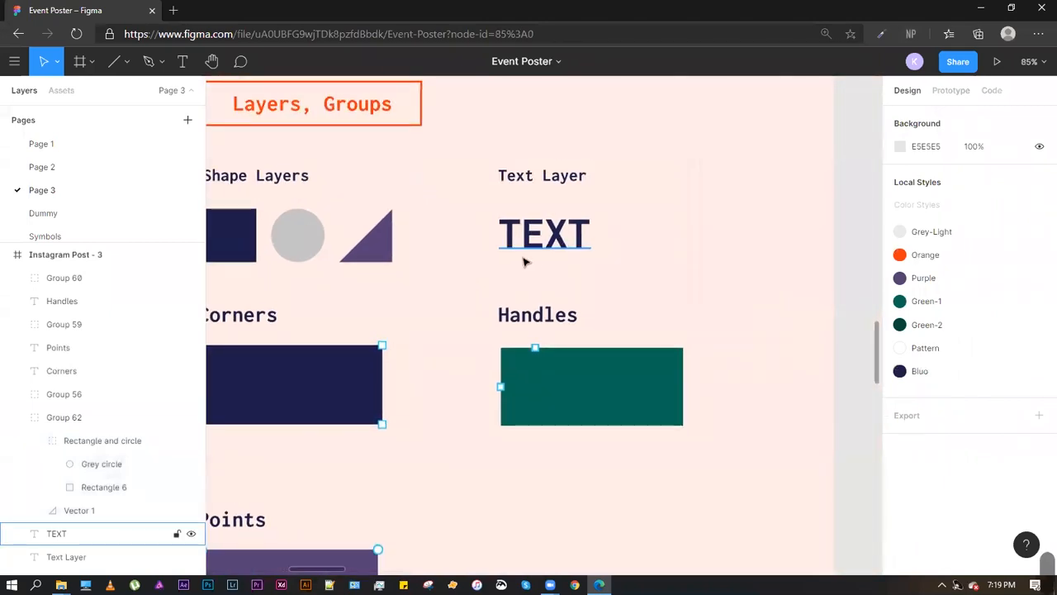
pyautogui.click(564, 235)
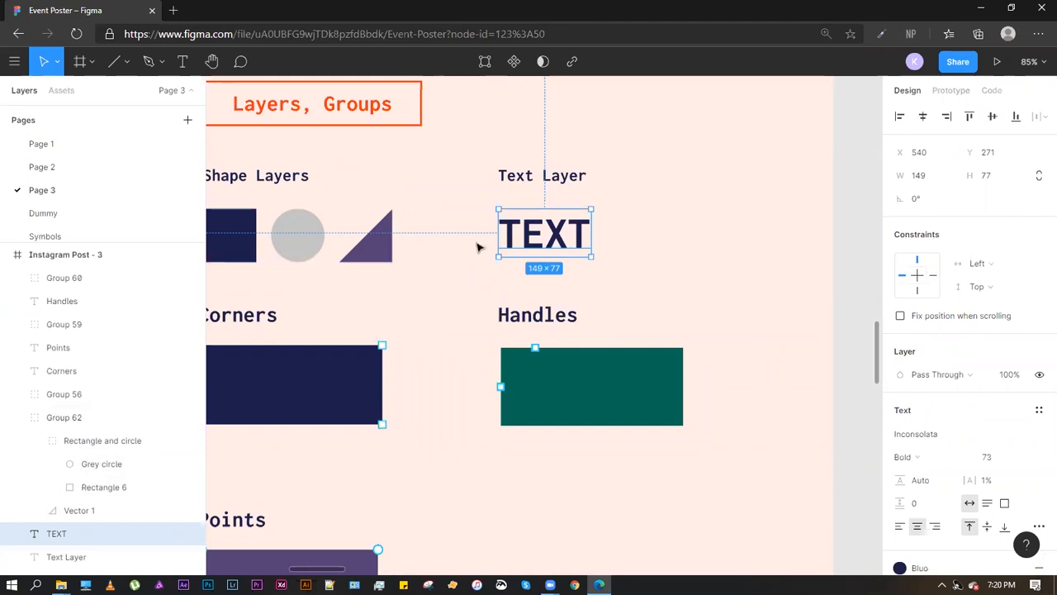
pyautogui.moveTo(623, 300); pyautogui.dragTo(751, 176)
pyautogui.click(775, 189)
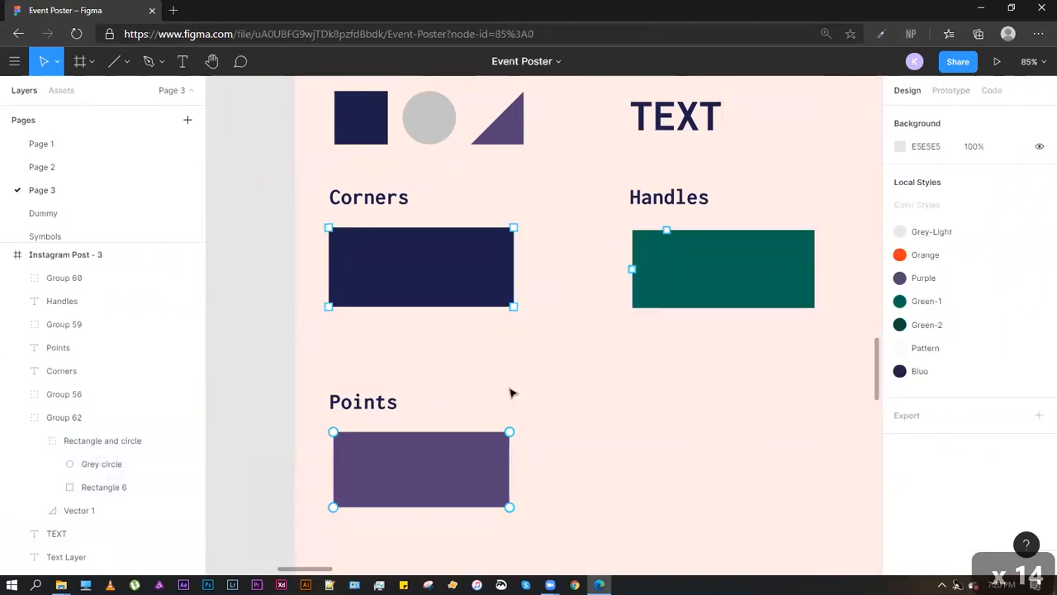
pyautogui.moveTo(633, 395); pyautogui.dragTo(592, 358)
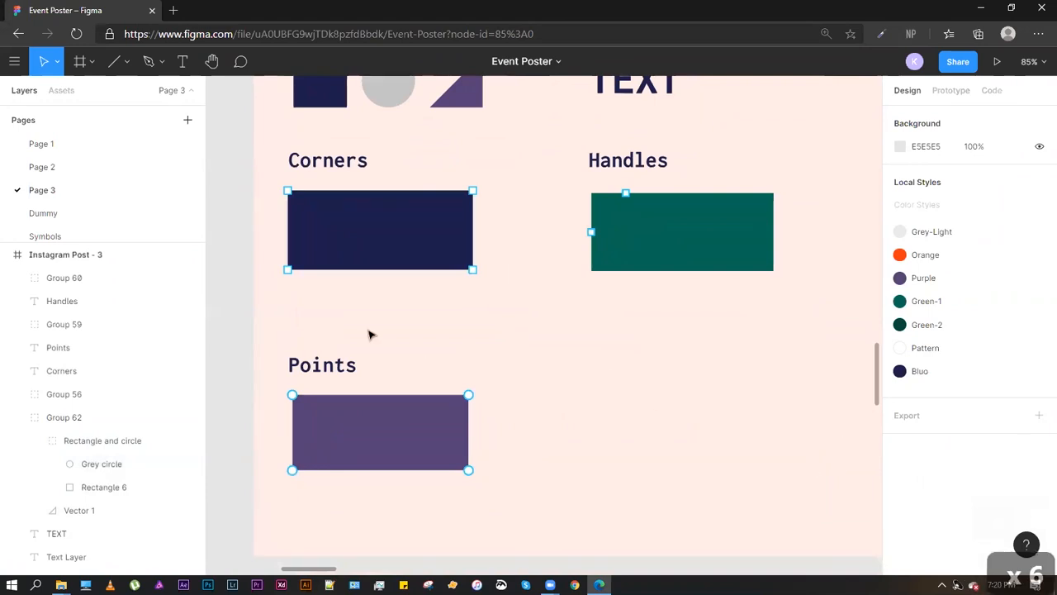
# Scale the navy Corners rectangle group down to 175 × 79.29 from its lower-left corner
pyautogui.click(370, 223)
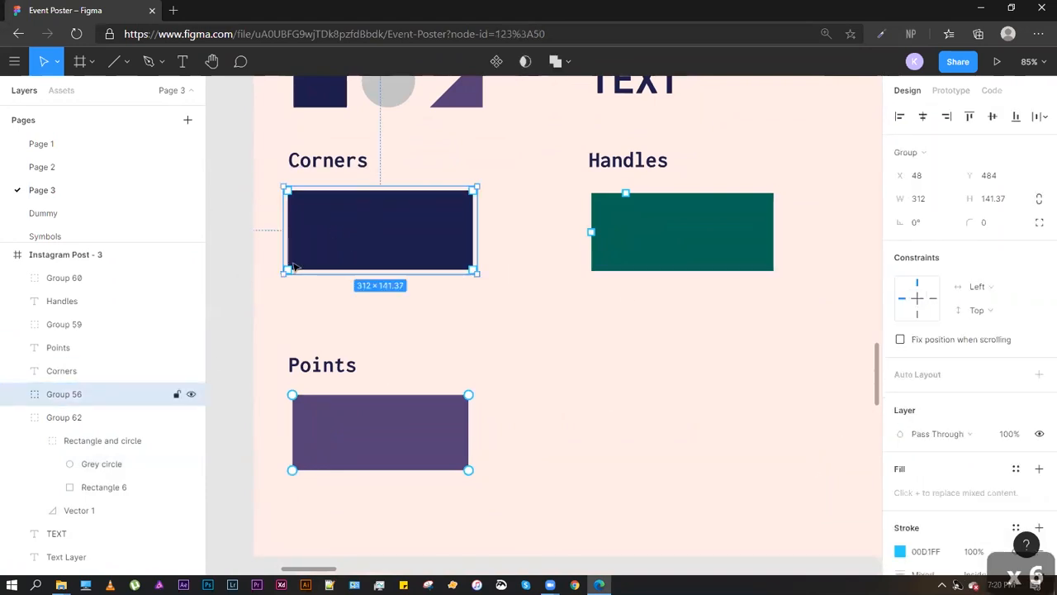
pyautogui.scroll(10, 286, 191)
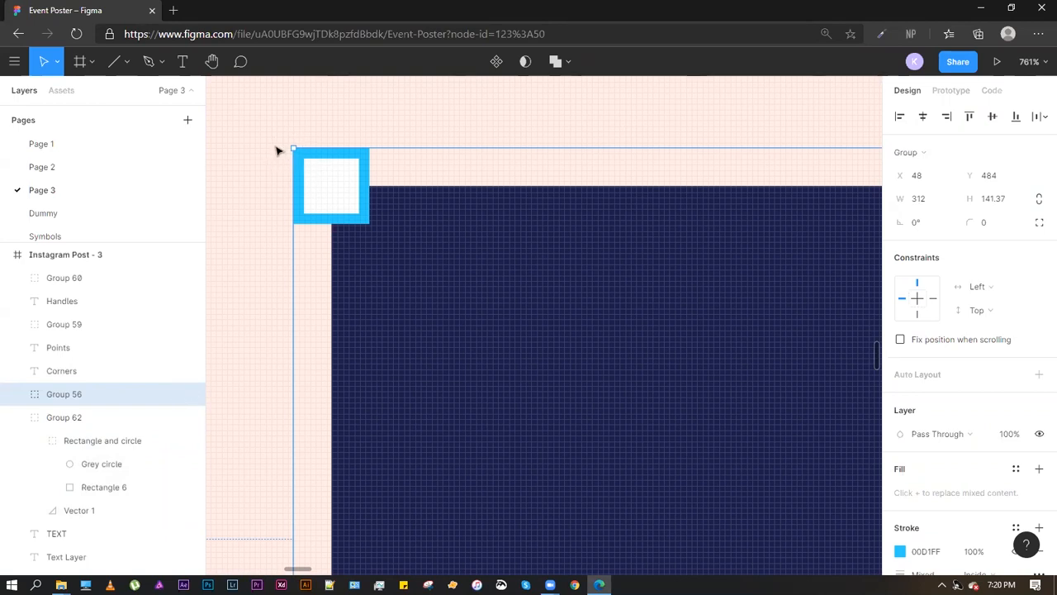
pyautogui.scroll(-5, 276, 150)
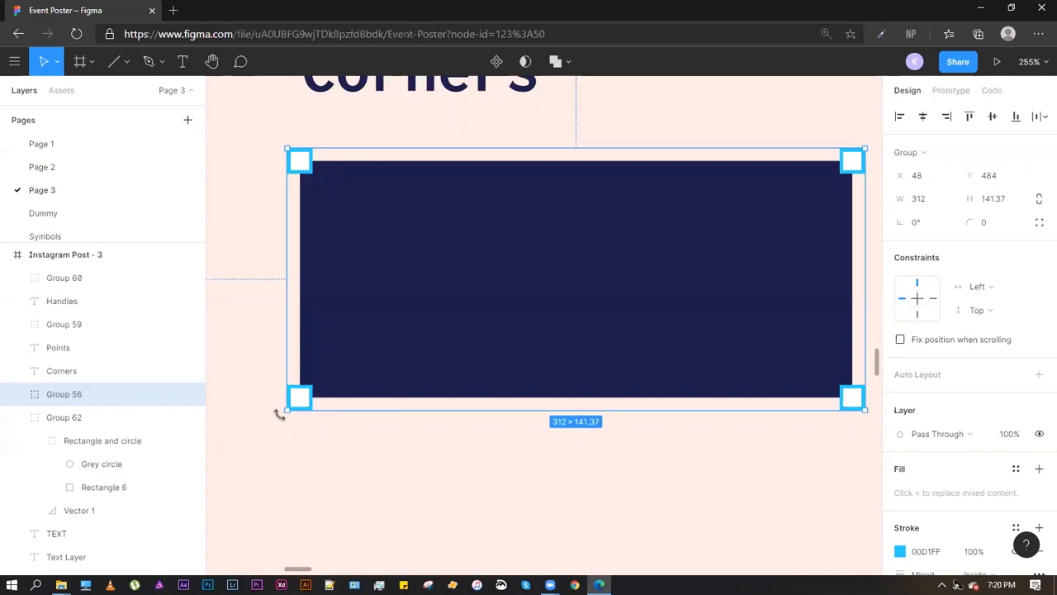
pyautogui.moveTo(284, 413); pyautogui.dragTo(515, 304)
pyautogui.scroll(5, 487, 243)
pyautogui.scroll(-6, 498, 206)
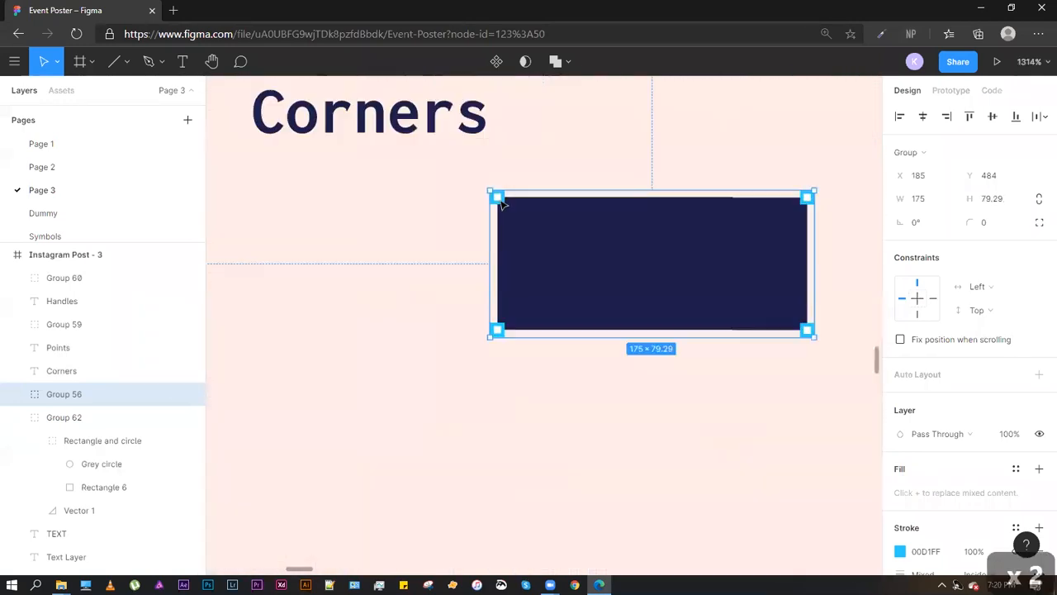
pyautogui.scroll(4, 504, 215)
pyautogui.scroll(2, 500, 132)
pyautogui.scroll(-4, 496, 129)
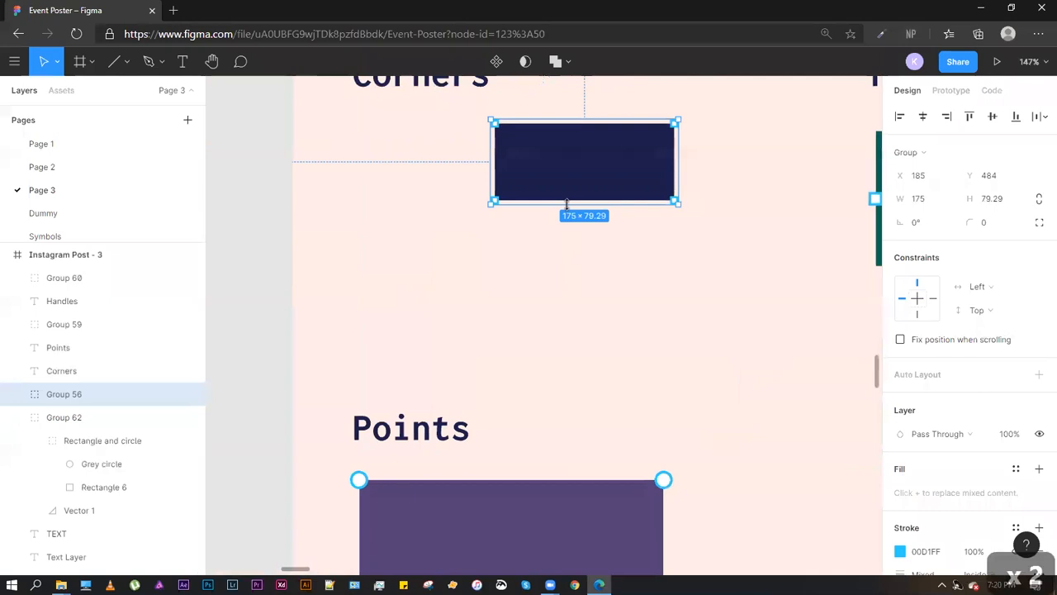
# Try stretching the Corners group to a height of 174, and undo both resizes
pyautogui.moveTo(565, 199); pyautogui.dragTo(579, 307)
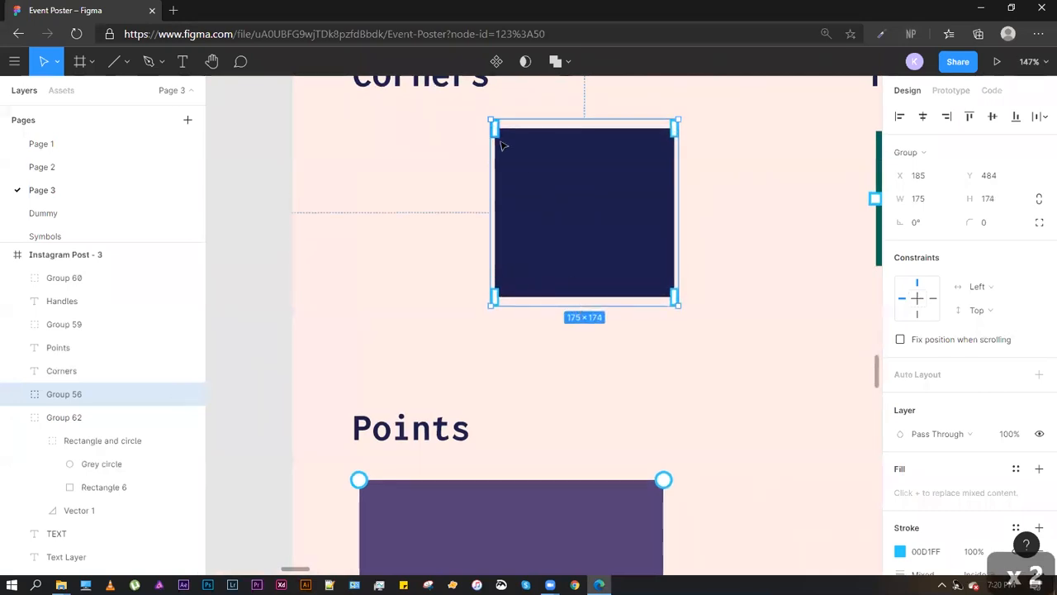
pyautogui.hotkey('ctrl', 'z')
pyautogui.hotkey('ctrl', 'z')
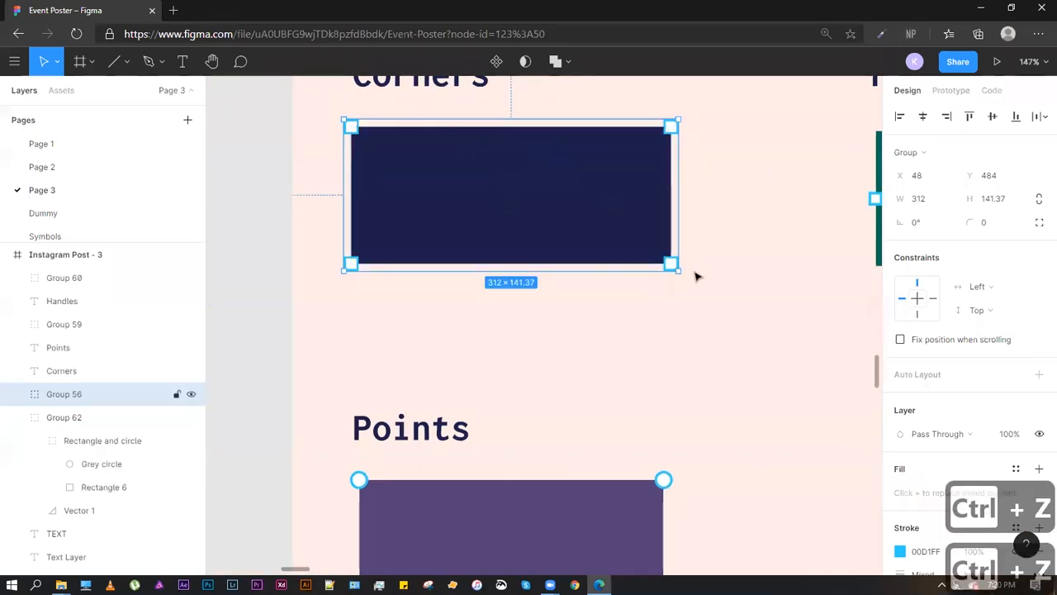
# Expand Group 56 and select each of its layers in turn, from Rectangle 11 to Rectangle 7, and the whole group
pyautogui.click(466, 428)
pyautogui.click(424, 221)
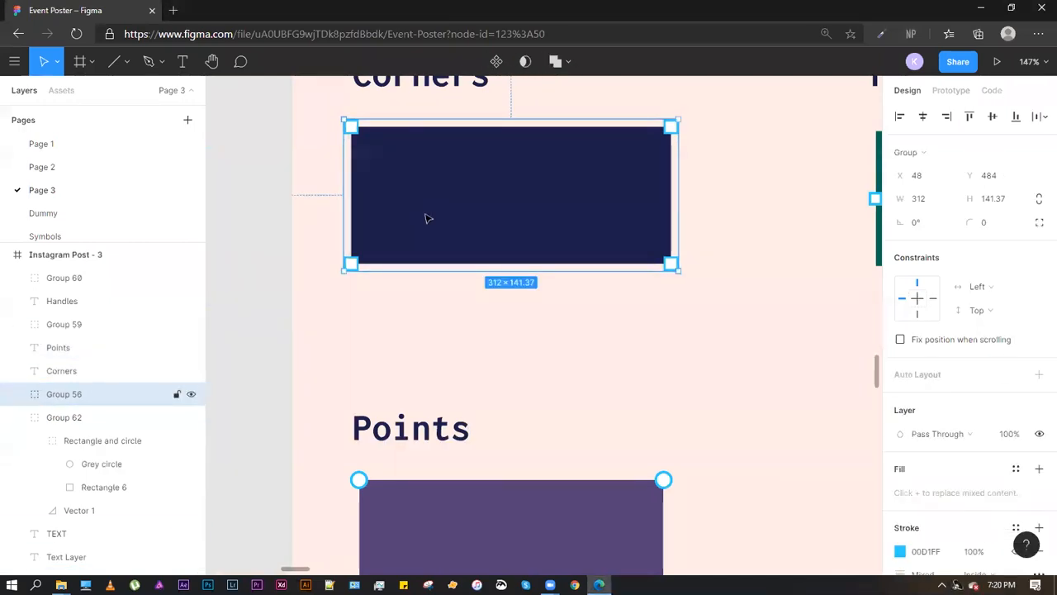
pyautogui.click(18, 394)
pyautogui.click(101, 420)
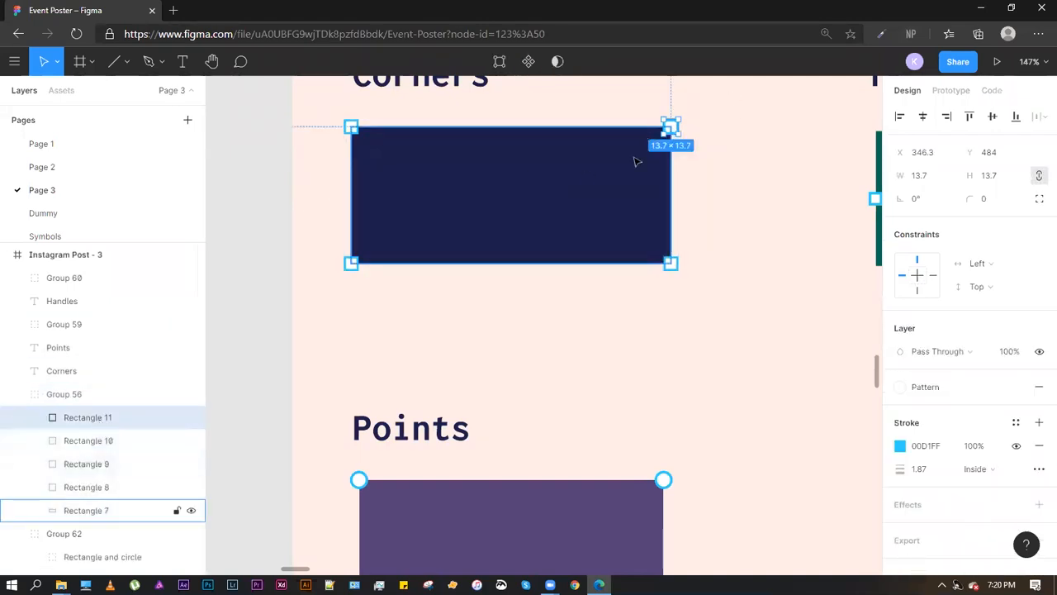
pyautogui.click(123, 445)
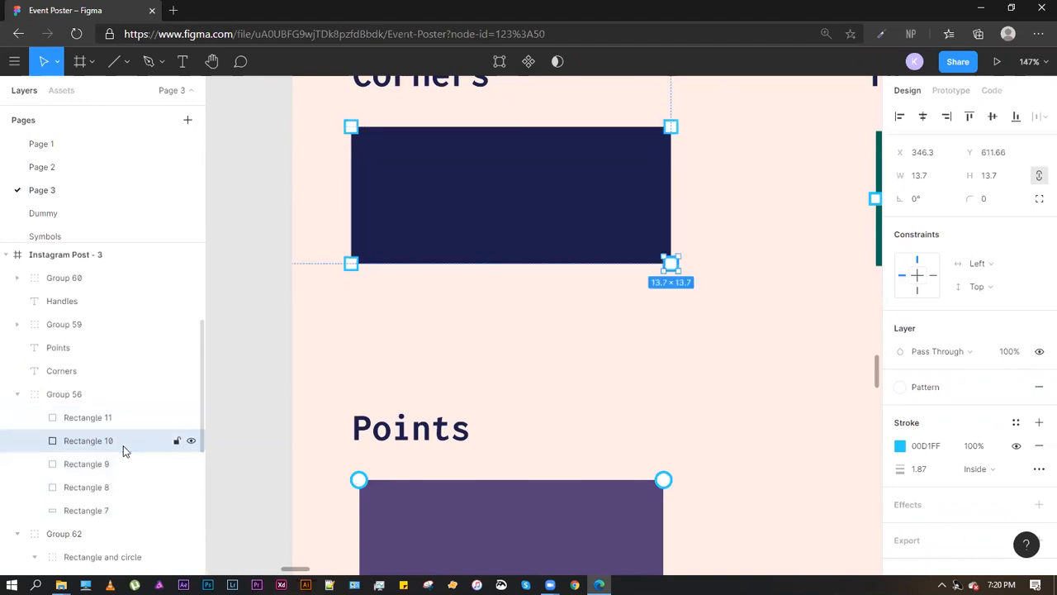
pyautogui.click(124, 470)
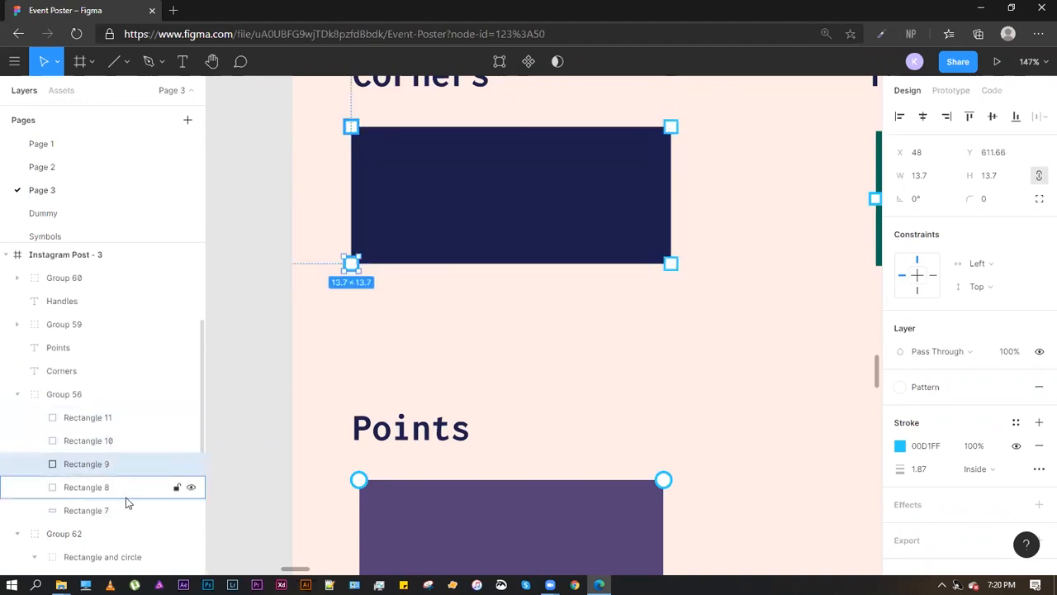
pyautogui.click(125, 490)
pyautogui.click(128, 513)
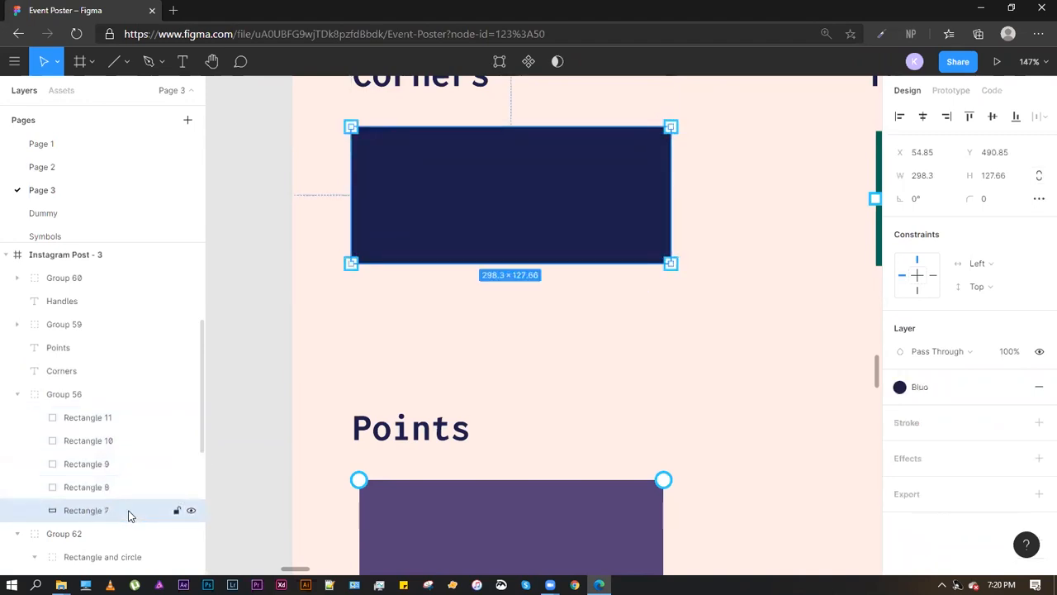
pyautogui.click(505, 300)
pyautogui.click(427, 201)
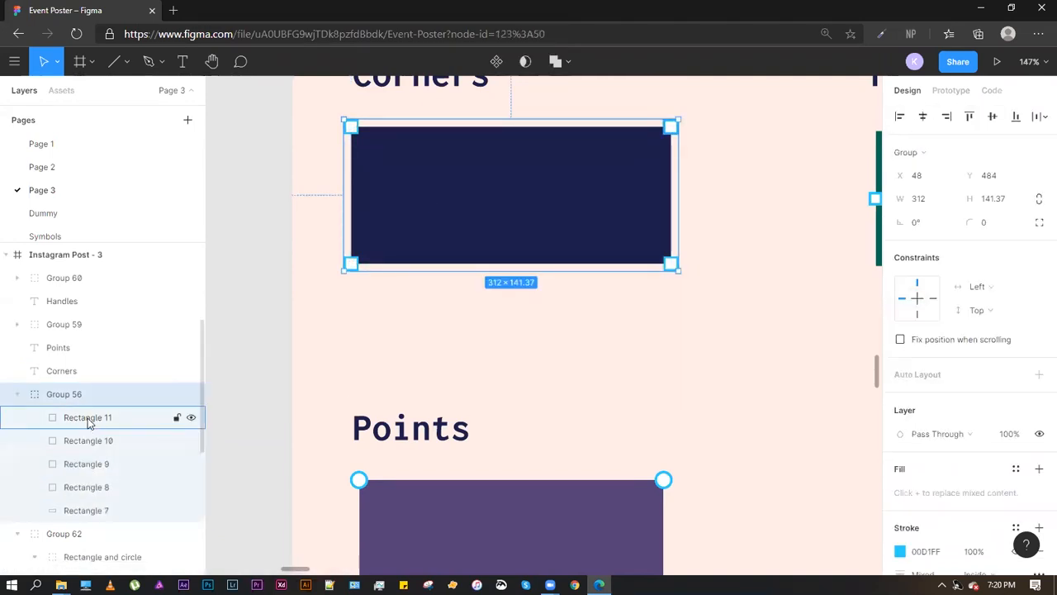
pyautogui.click(479, 406)
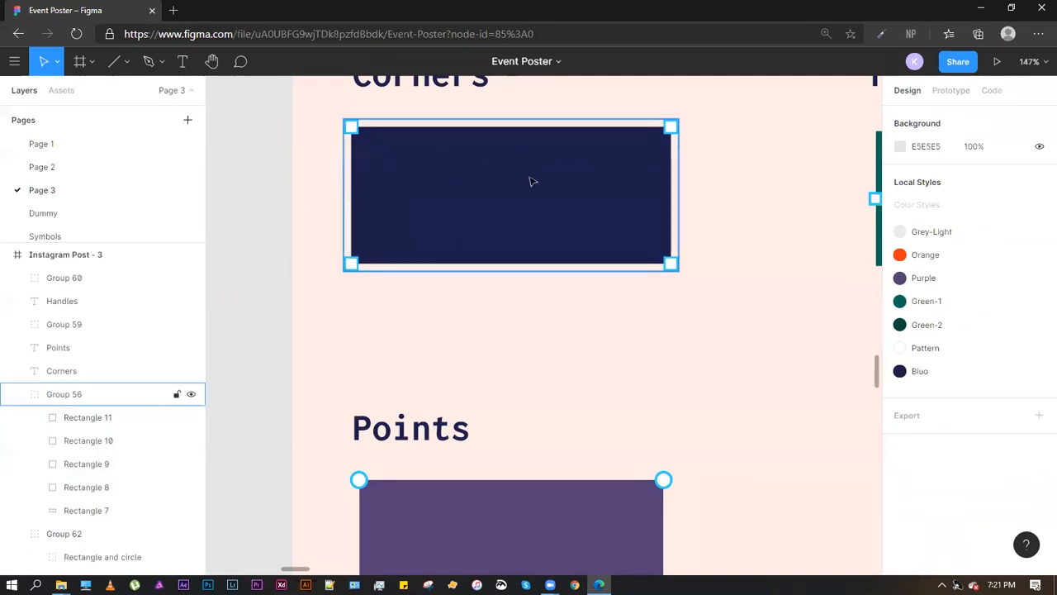
# Select Rectangle 11, Rectangle 10 and Rectangle 7 in turn, and undo a slight move of Rectangle 7
pyautogui.click(117, 419)
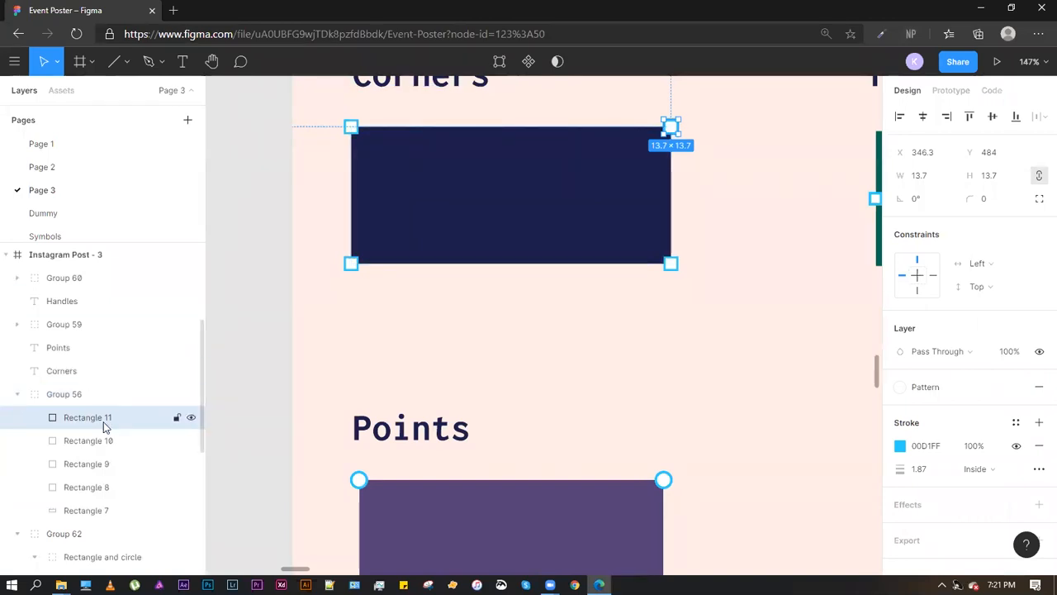
pyautogui.click(107, 441)
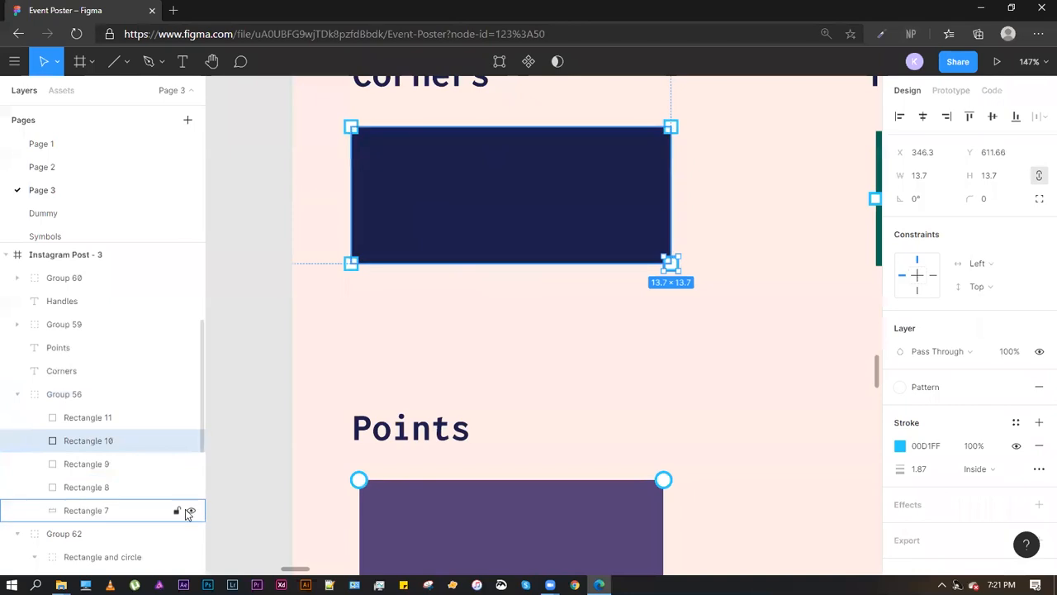
pyautogui.click(104, 511)
pyautogui.moveTo(455, 189)
pyautogui.mouseDown()
pyautogui.moveTo(460, 293)
pyautogui.moveTo(465, 184)
pyautogui.moveTo(465, 198)
pyautogui.moveTo(456, 188)
pyautogui.mouseUp()
pyautogui.hotkey('ctrl', 'z')
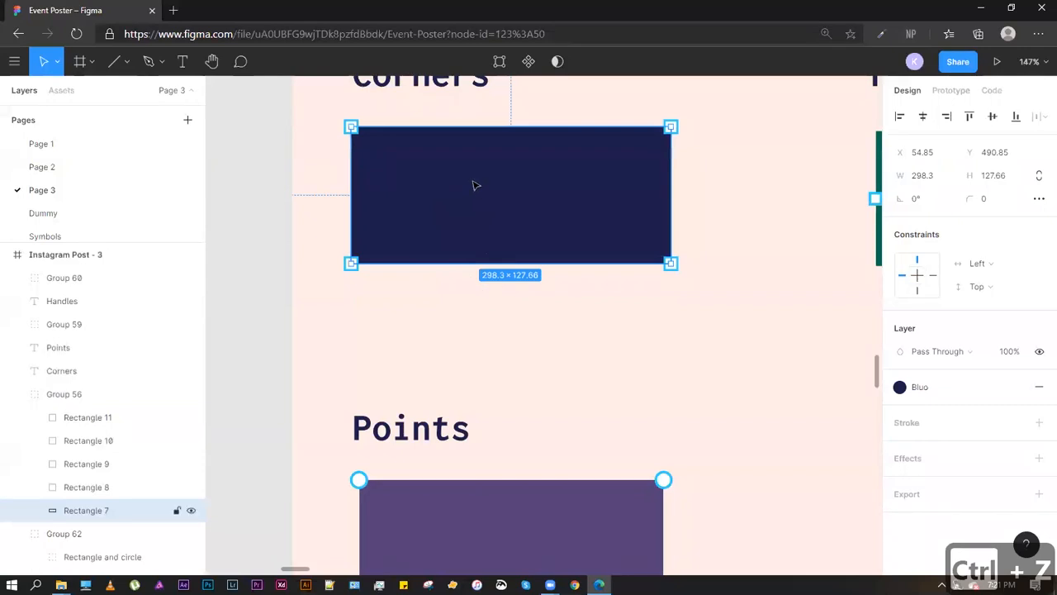
# Move Rectangle 7 above Rectangle 11 inside Group 56 and inspect how it overlaps the corner squares
pyautogui.moveTo(86, 504); pyautogui.dragTo(94, 413)
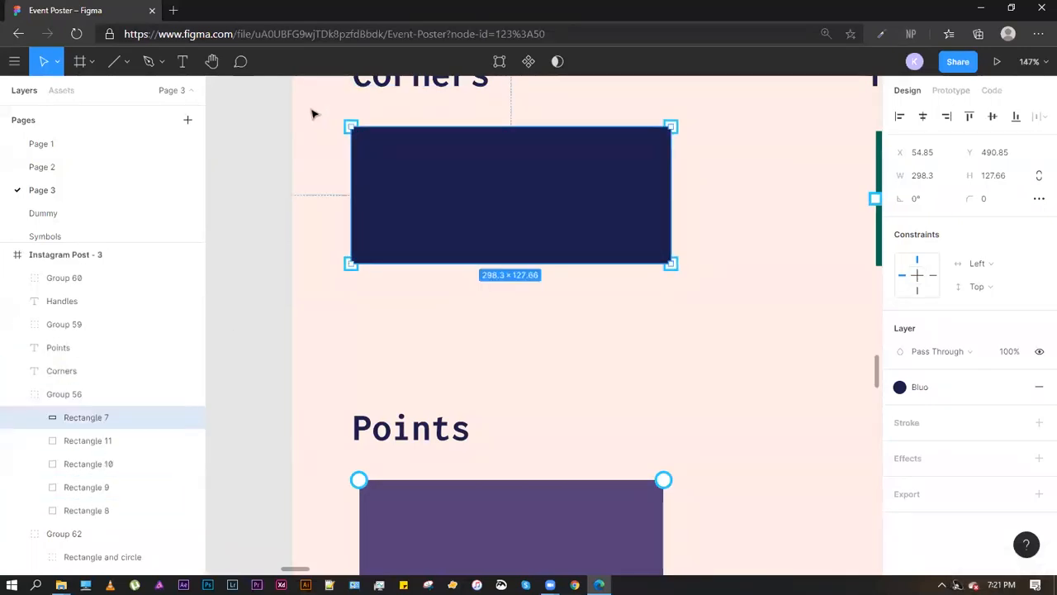
pyautogui.click(335, 115)
pyautogui.scroll(5, 361, 130)
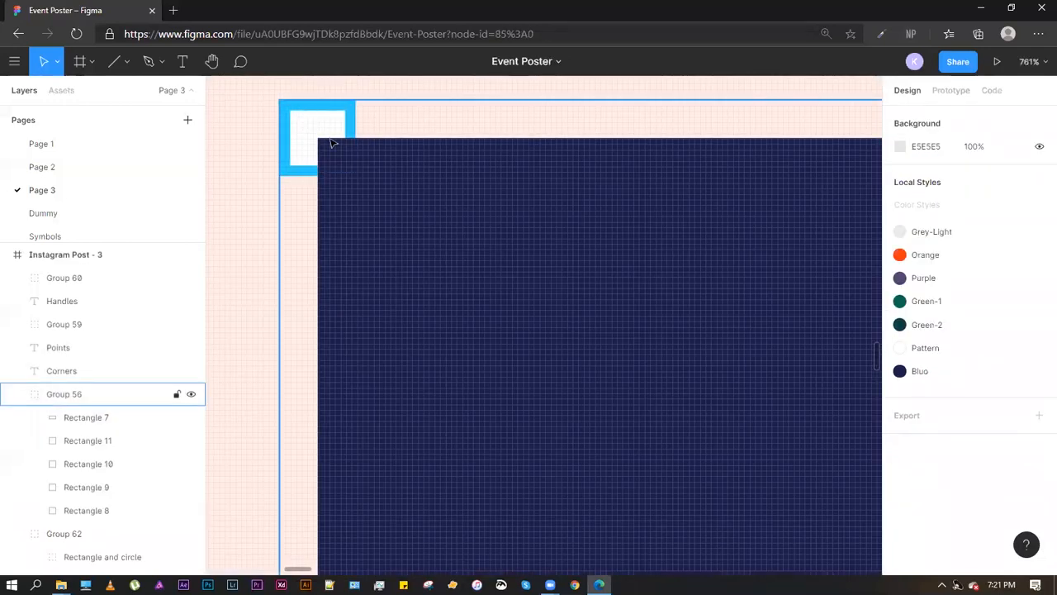
pyautogui.click(373, 188)
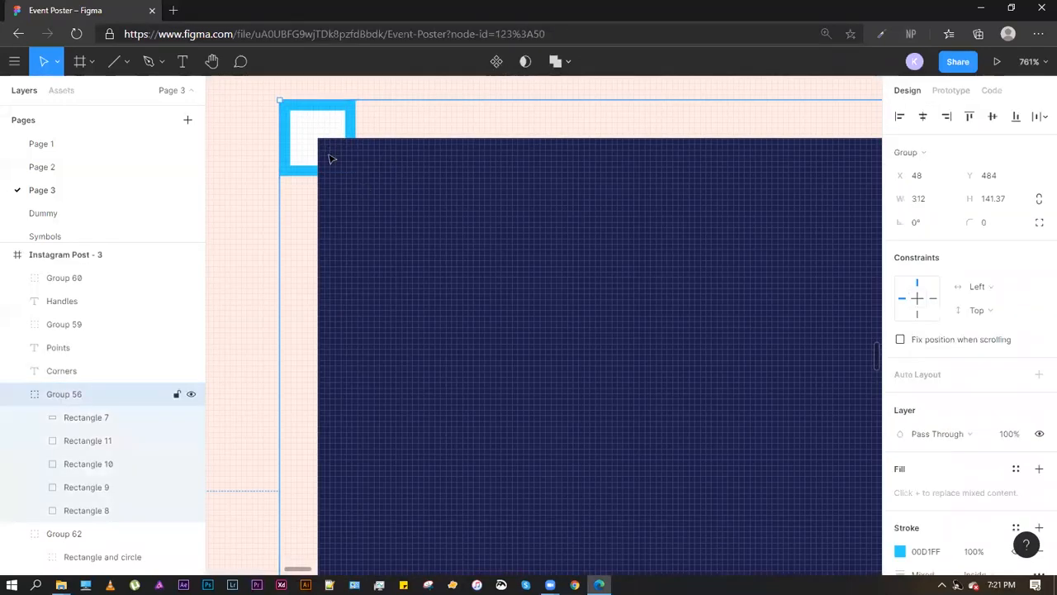
pyautogui.scroll(-4, 334, 149)
pyautogui.click(272, 151)
pyautogui.click(425, 177)
pyautogui.scroll(-3, 314, 130)
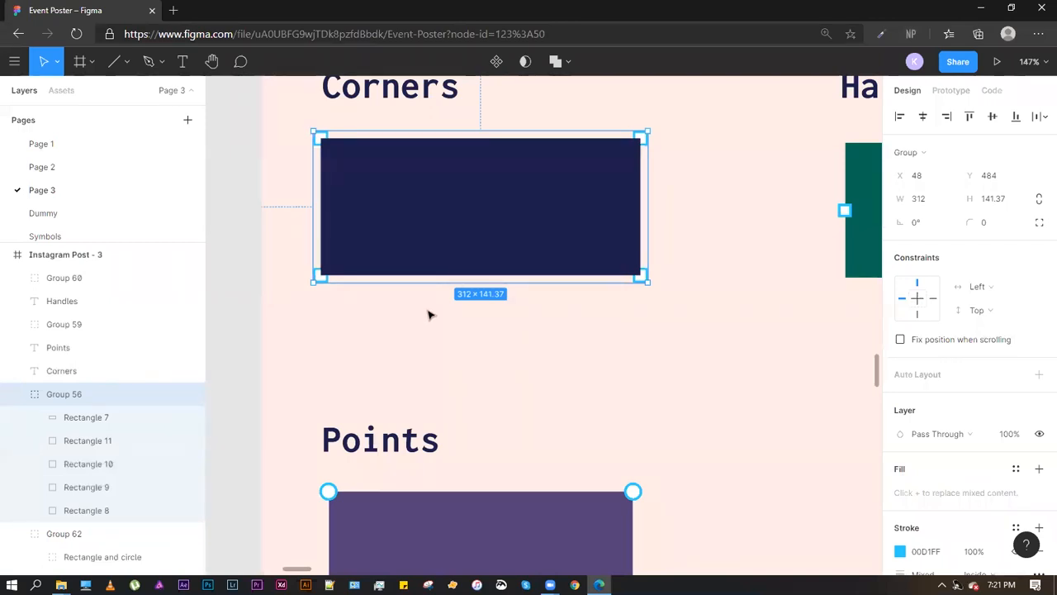
# Ungroup Group 56 and send the navy Rectangle 7 backward one level, below Rectangle 11
pyautogui.hotkey('ctrl', 'shift', 'g')
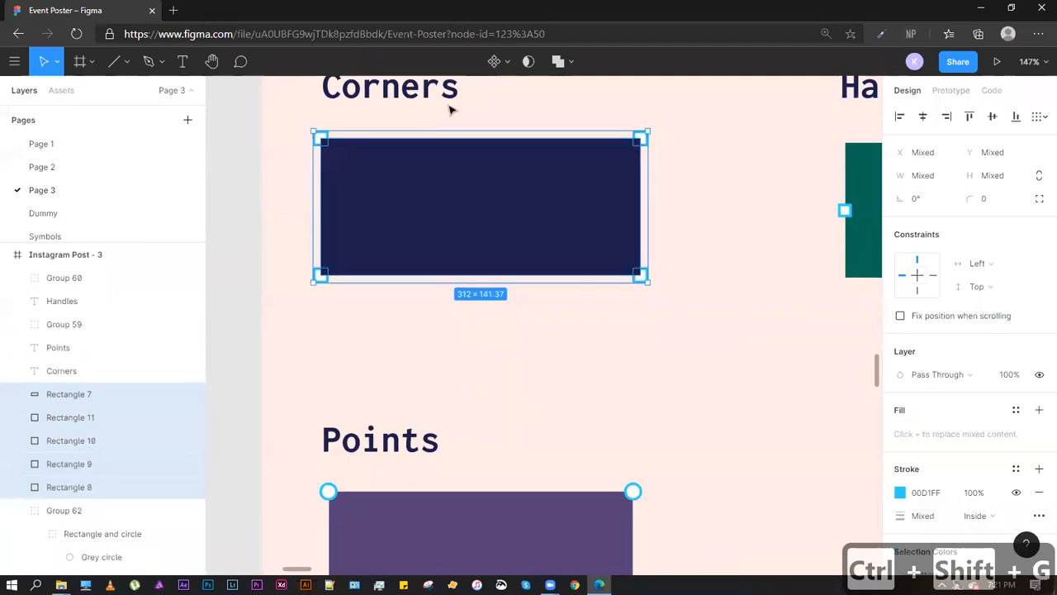
pyautogui.click(437, 372)
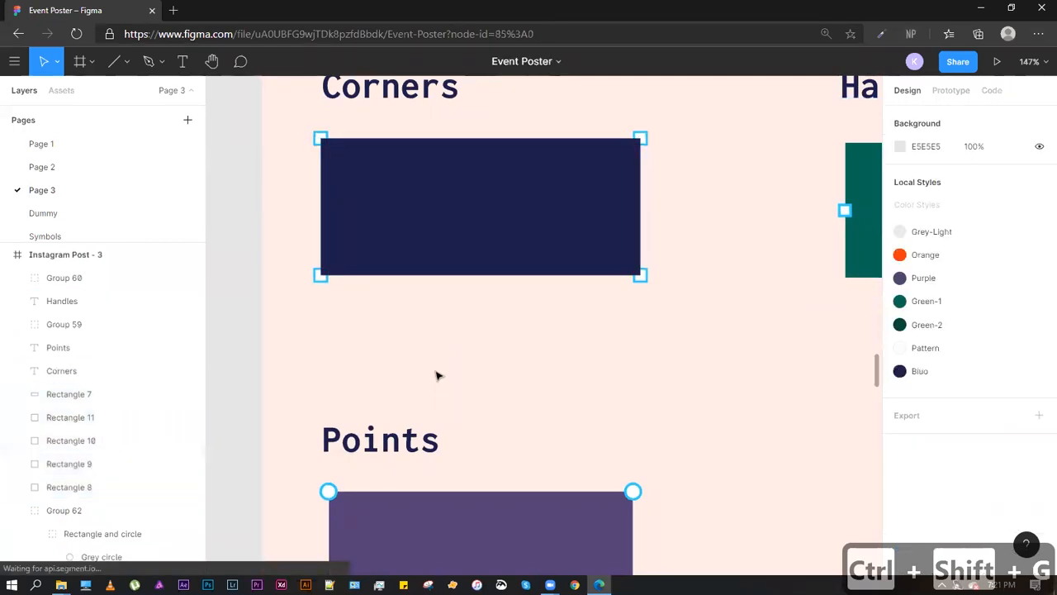
pyautogui.click(377, 166)
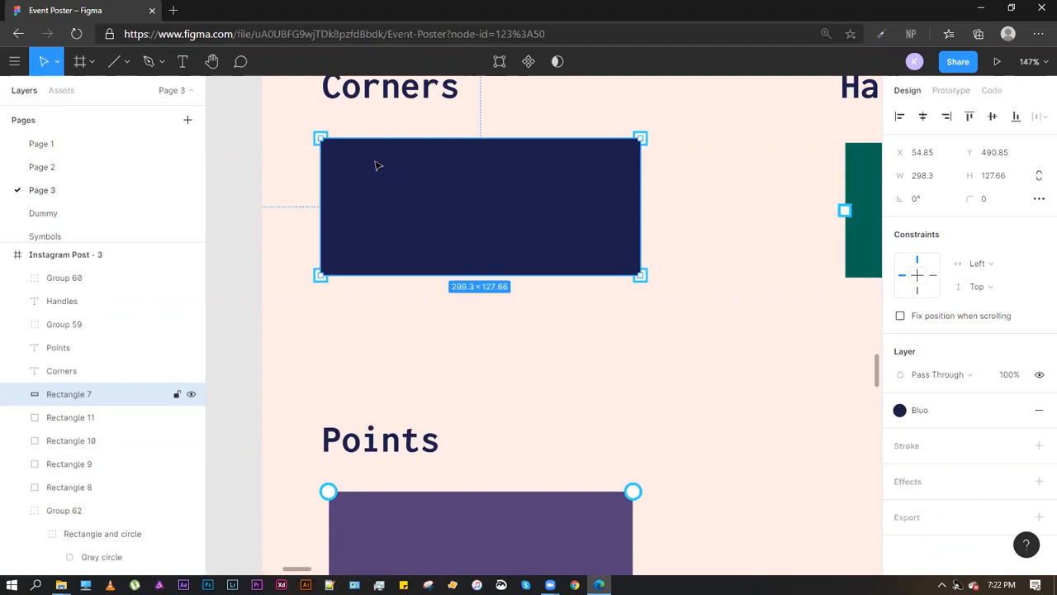
pyautogui.hotkey('ctrl', '[')
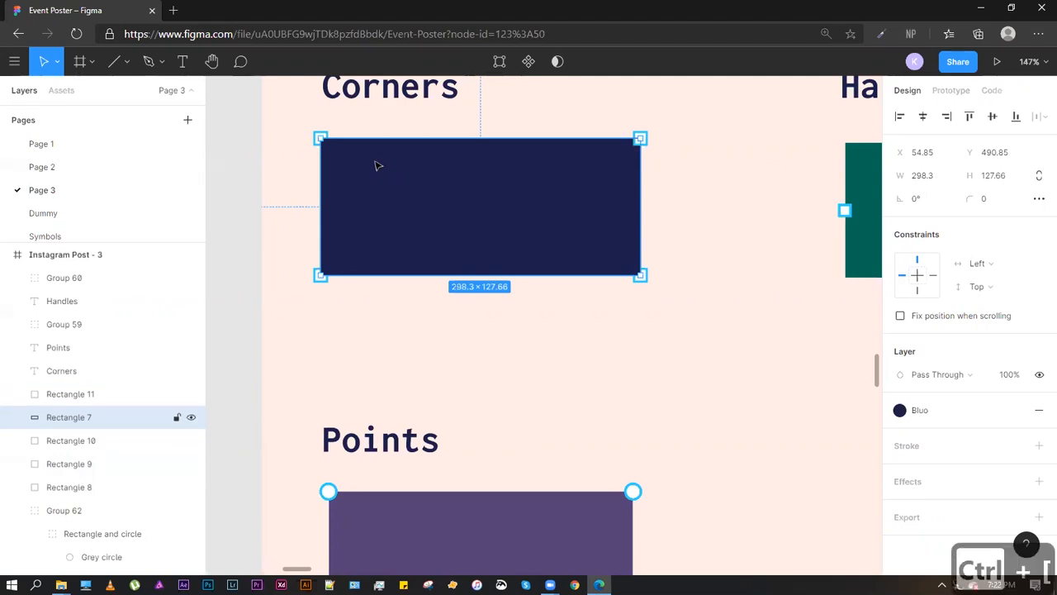
pyautogui.click(599, 132)
pyautogui.click(627, 153)
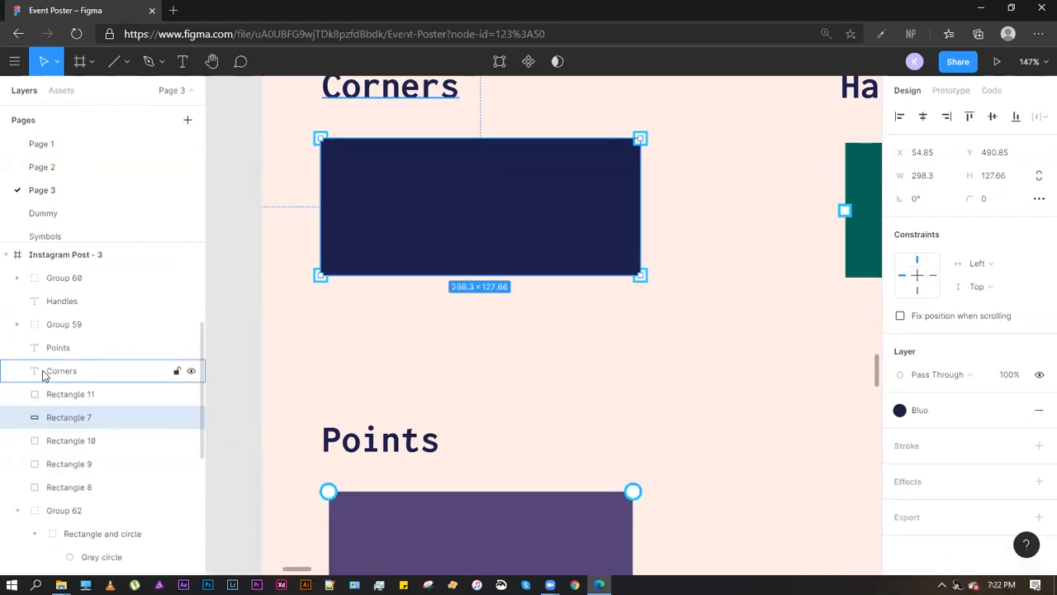
# Select Rectangle 11 to check it, and send Rectangle 7 backward level by level until it sits below Rectangle 8
pyautogui.click(50, 394)
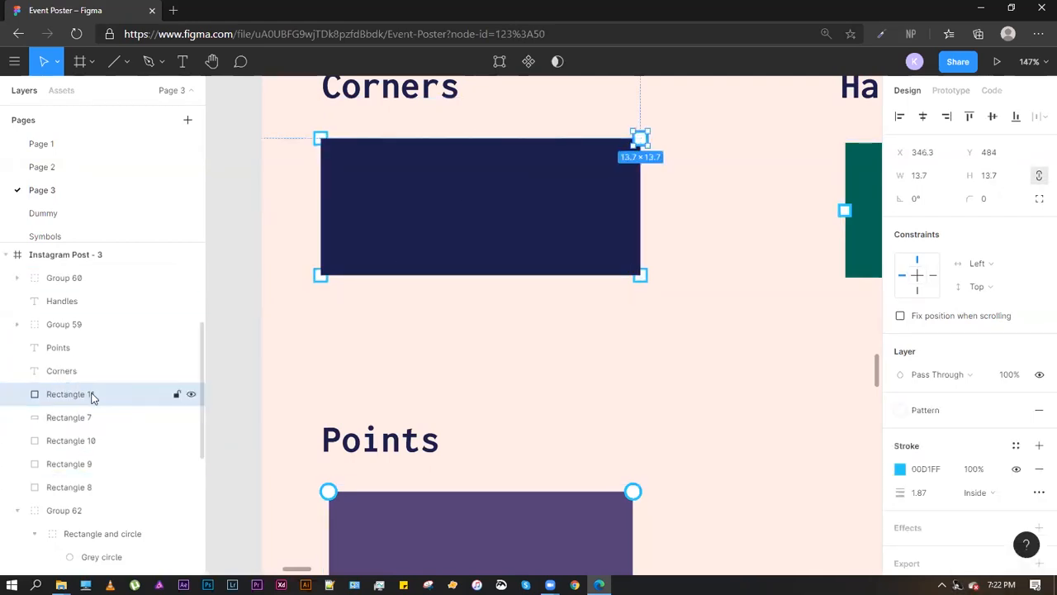
pyautogui.click(417, 256)
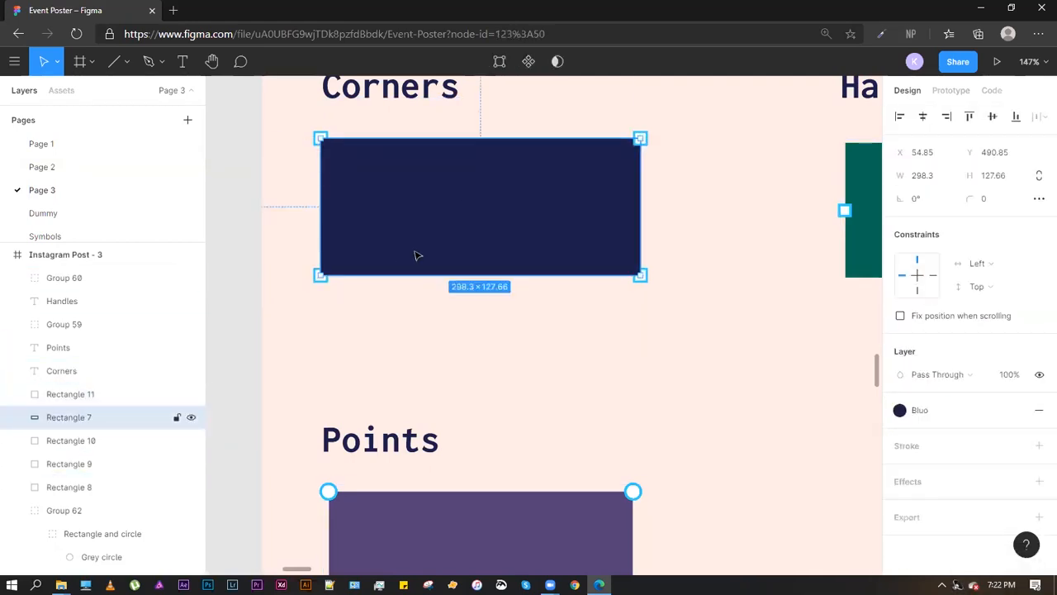
pyautogui.hotkey('ctrl', '[')
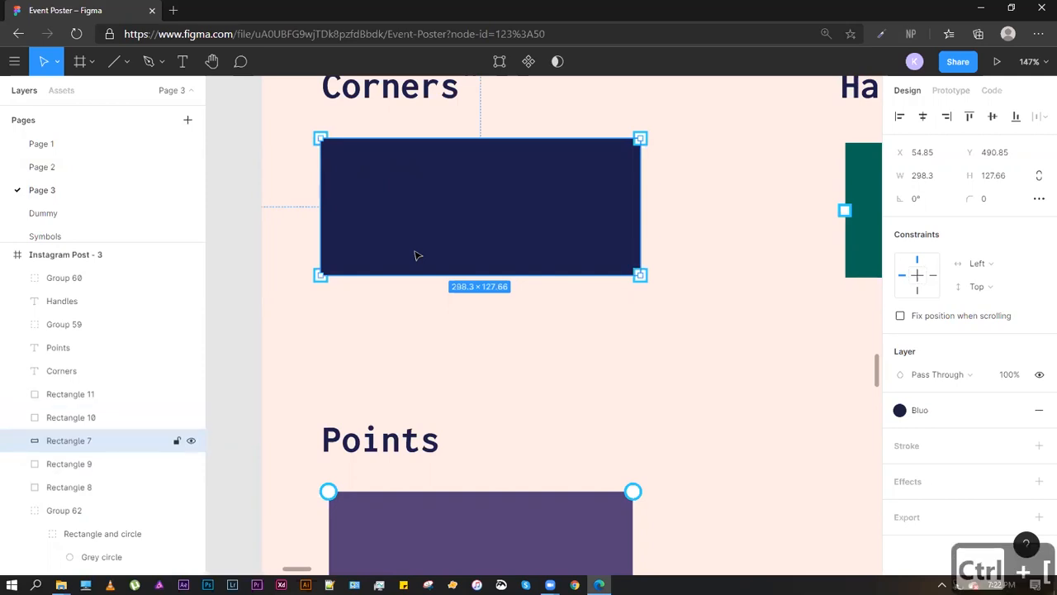
pyautogui.hotkey('ctrl', '[')
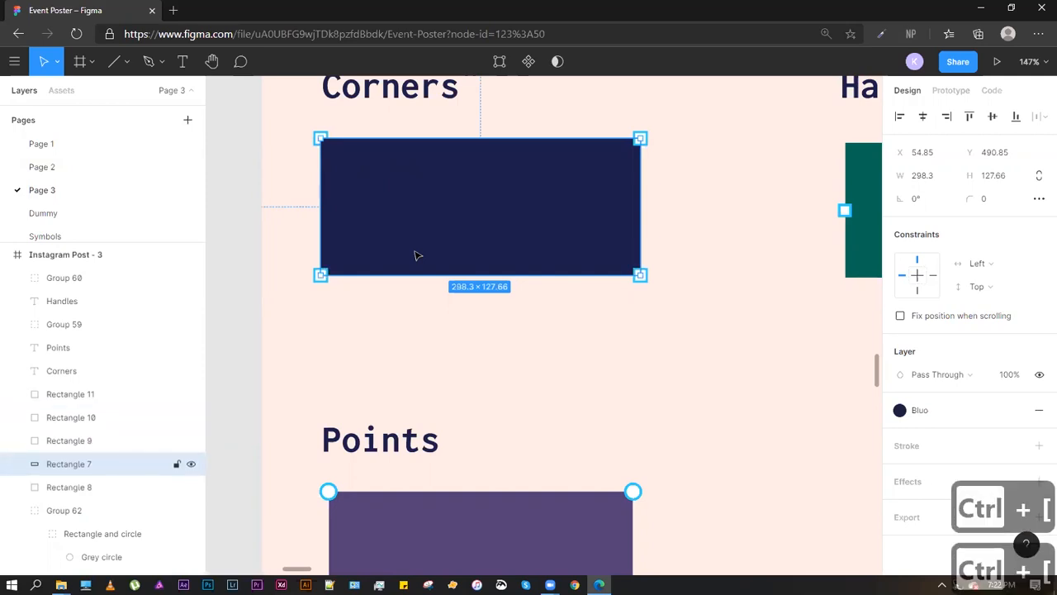
pyautogui.hotkey('ctrl', '[')
pyautogui.click(734, 125)
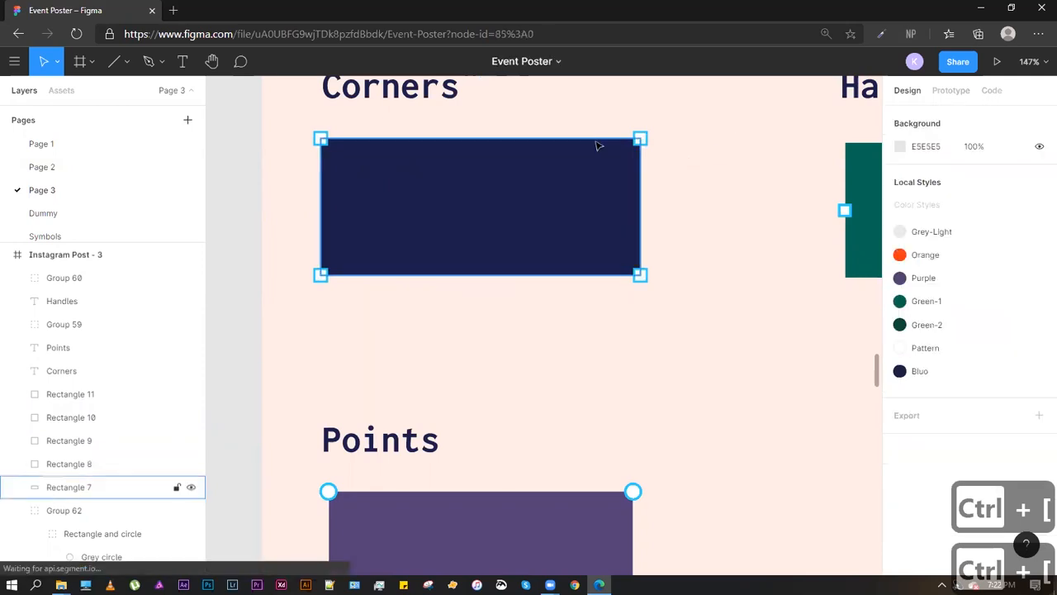
# Group the navy rectangle with its four corner squares and select the navy rectangle inside the new group
pyautogui.moveTo(677, 130); pyautogui.dragTo(292, 330)
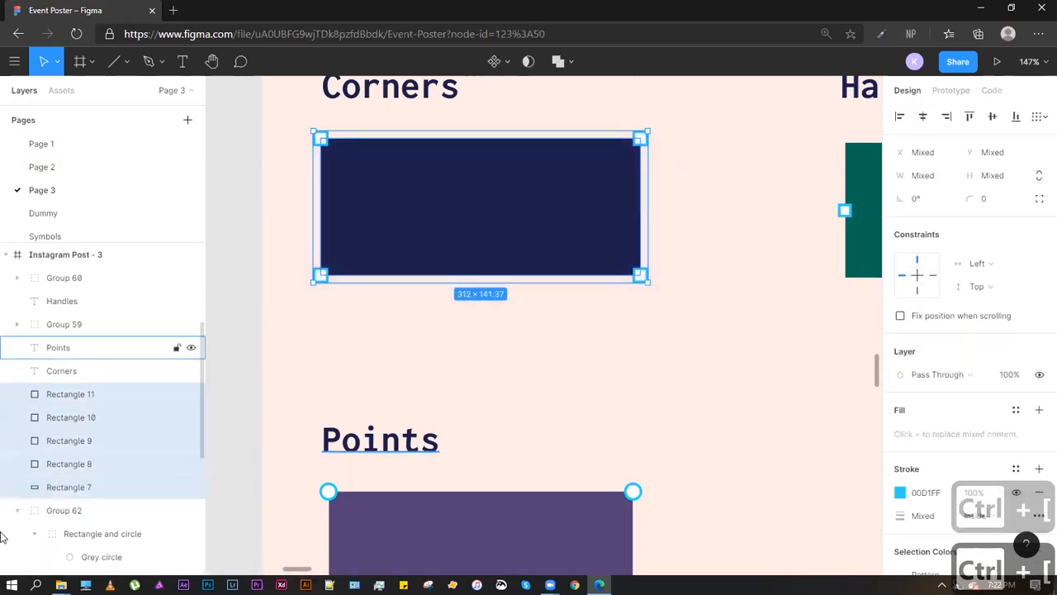
pyautogui.hotkey('ctrl', 'g')
pyautogui.click(283, 331)
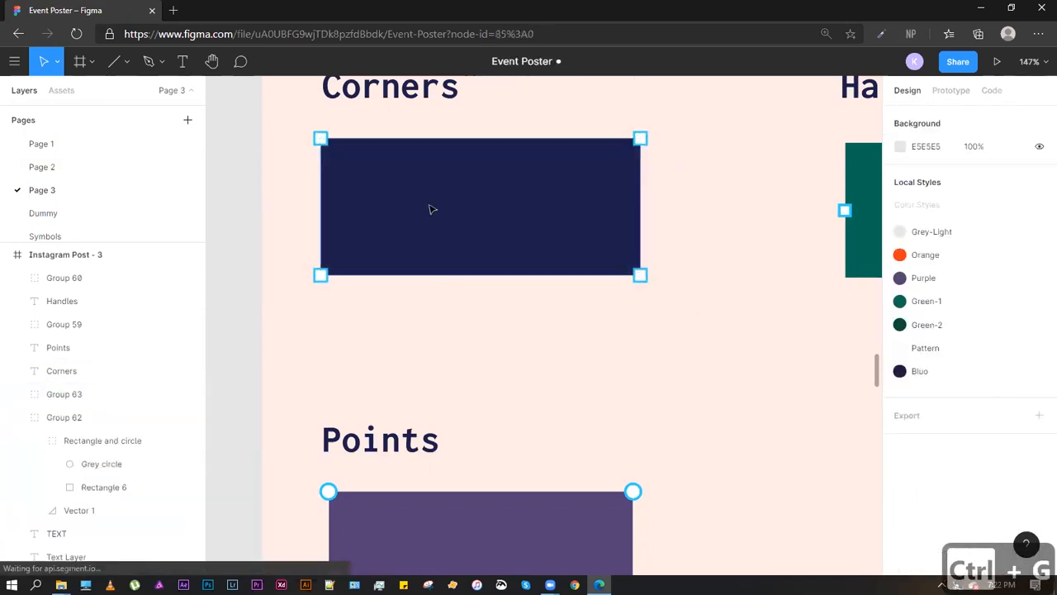
pyautogui.click(451, 209)
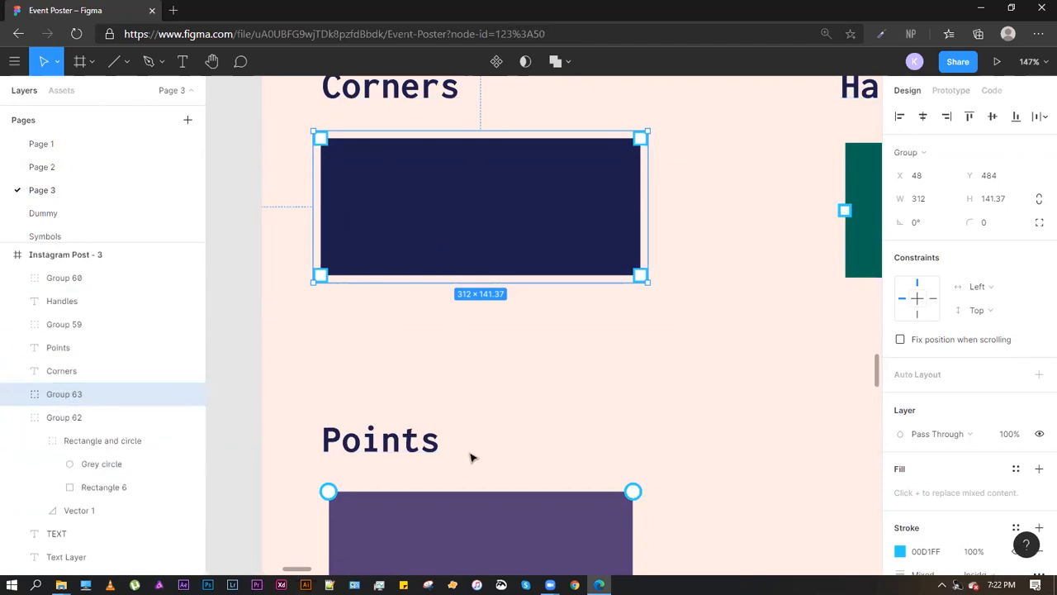
pyautogui.click(516, 393)
pyautogui.doubleClick(506, 256)
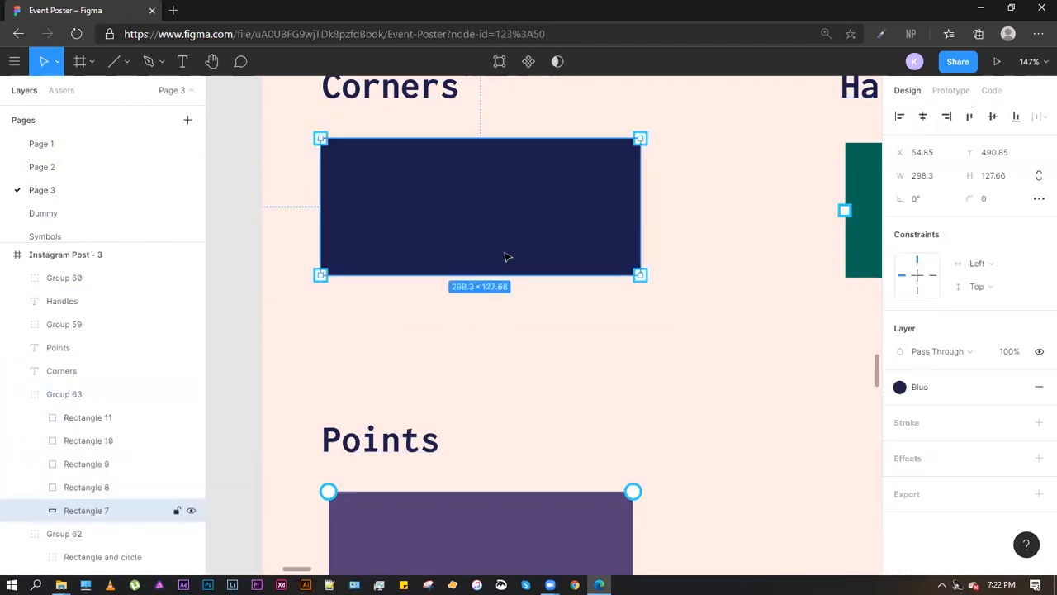
# Bring the navy Rectangle 7 forward level by level to the top of Group 63, above Rectangle 11
pyautogui.hotkey('ctrl', ']')
pyautogui.hotkey('ctrl', ']')
pyautogui.hotkey('ctrl', ']')
pyautogui.hotkey('ctrl', ']')
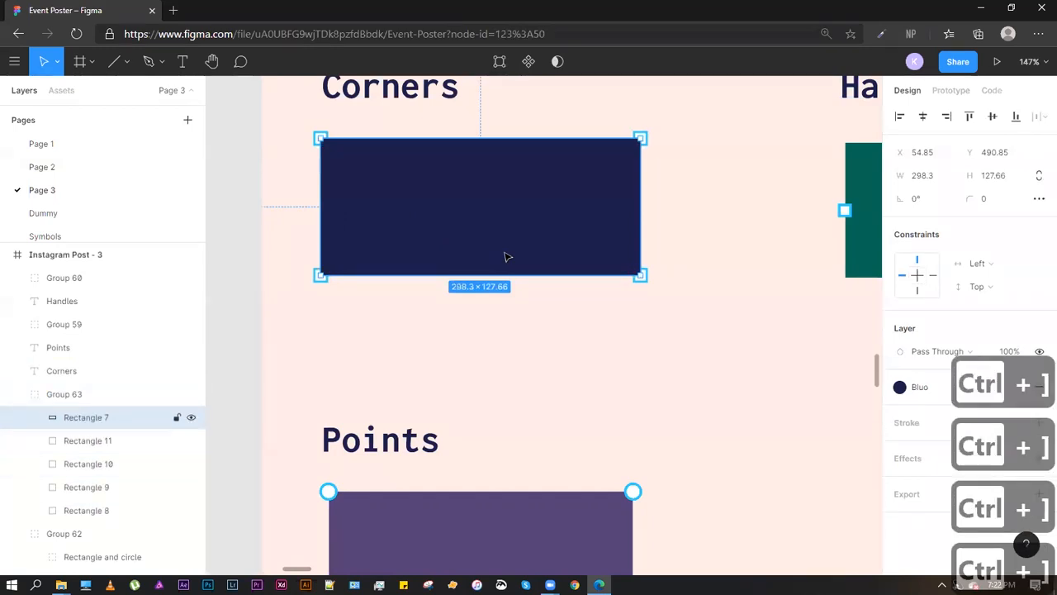
pyautogui.click(637, 125)
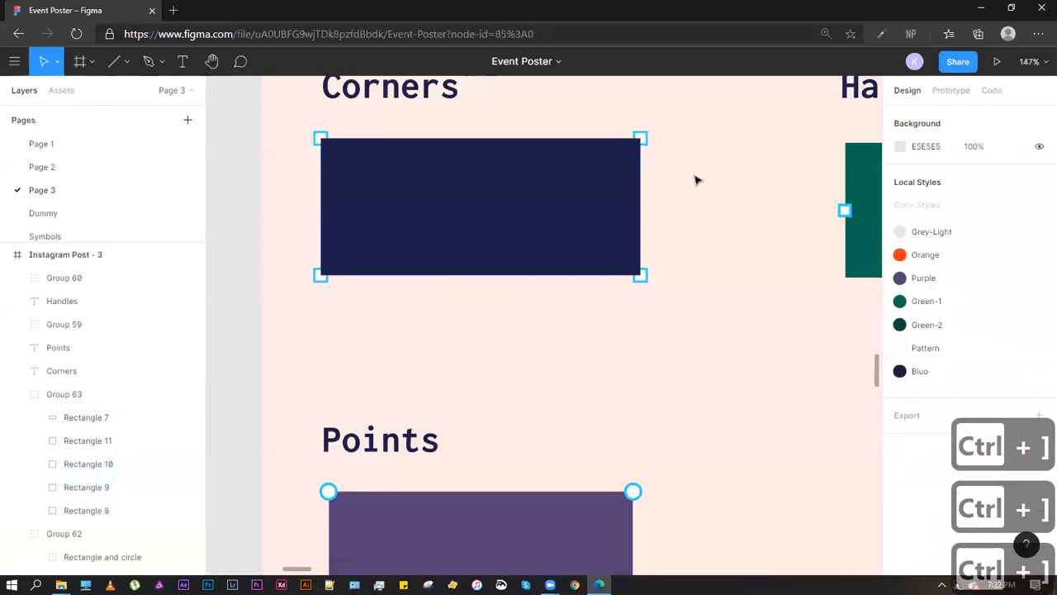
pyautogui.click(533, 206)
pyautogui.scroll(-5, 366, 332)
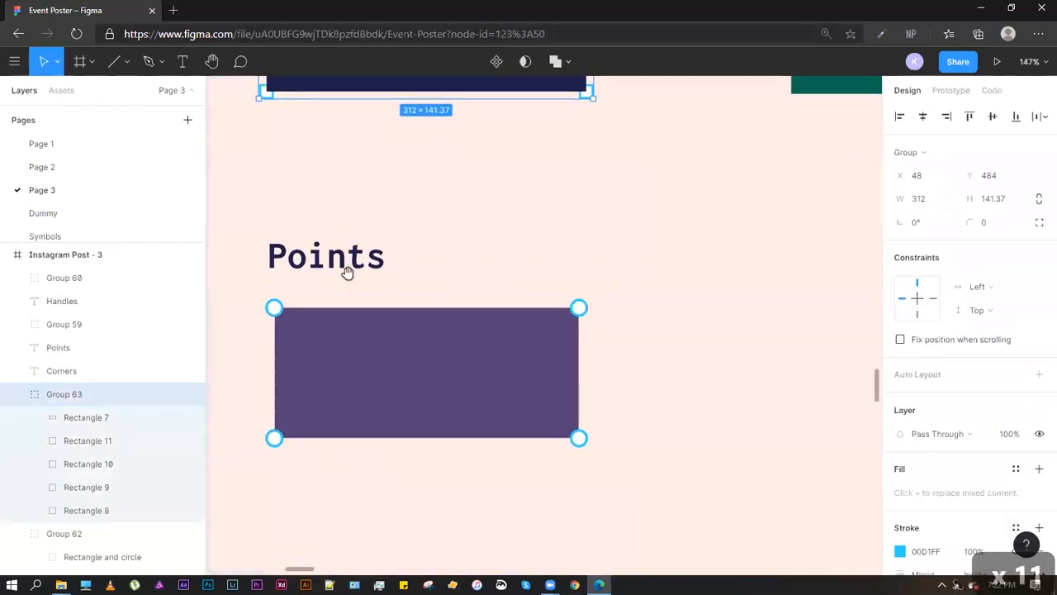
pyautogui.moveTo(498, 198); pyautogui.dragTo(583, 214)
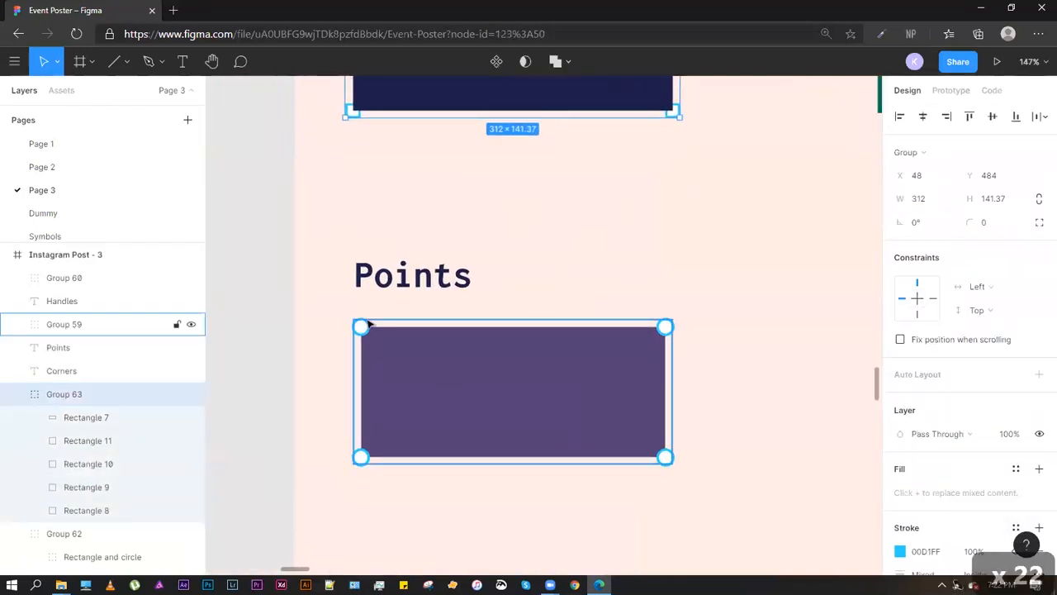
pyautogui.moveTo(501, 320); pyautogui.dragTo(277, 342)
pyautogui.scroll(-2, 356, 226)
pyautogui.press('t')
pyautogui.moveTo(480, 215); pyautogui.dragTo(632, 359)
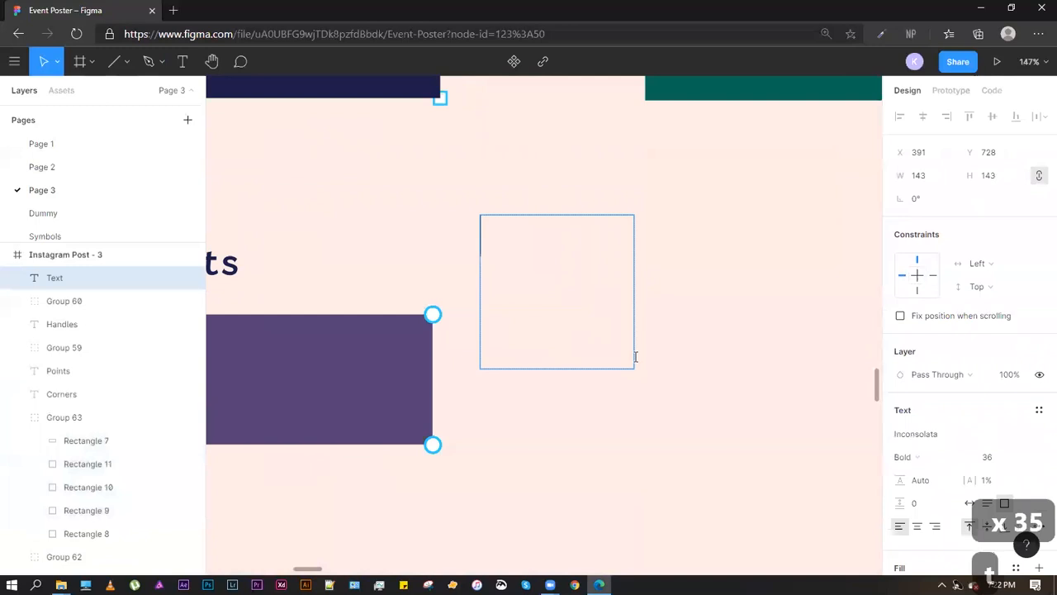
pyautogui.press('Escape')
pyautogui.moveTo(478, 210); pyautogui.dragTo(637, 368)
pyautogui.press('Escape')
# Draw a square about 176 × 176 in the empty area beside the purple Points rectangle
pyautogui.press('r')
pyautogui.moveTo(473, 187); pyautogui.dragTo(660, 374)
pyautogui.press('Escape')
pyautogui.click(597, 233)
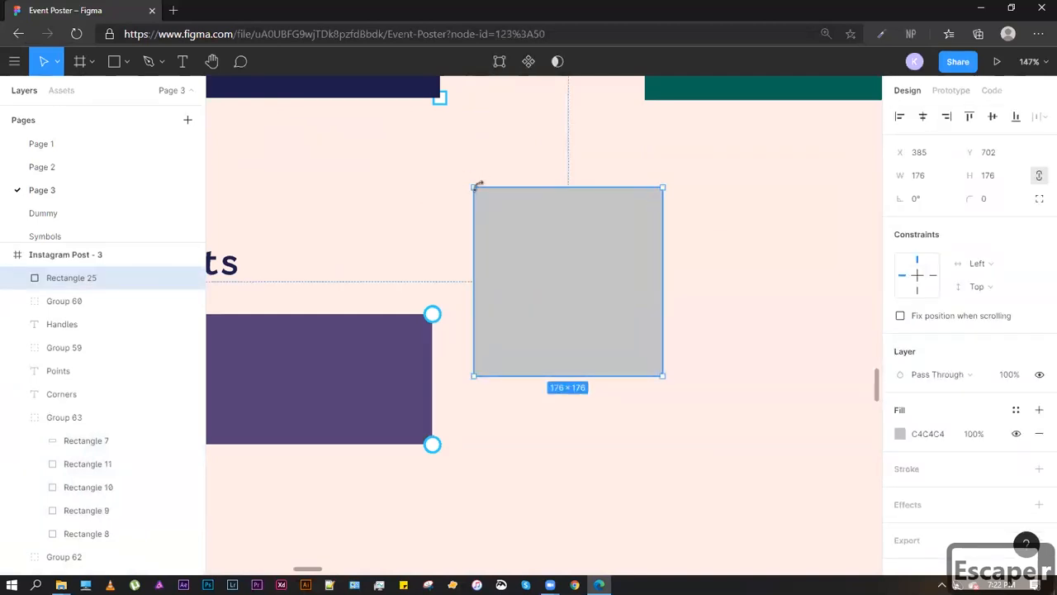
# Lower the grey square's top-left point in vector editing, return it to its original corner, and leave the editing mode
pyautogui.doubleClick(556, 315)
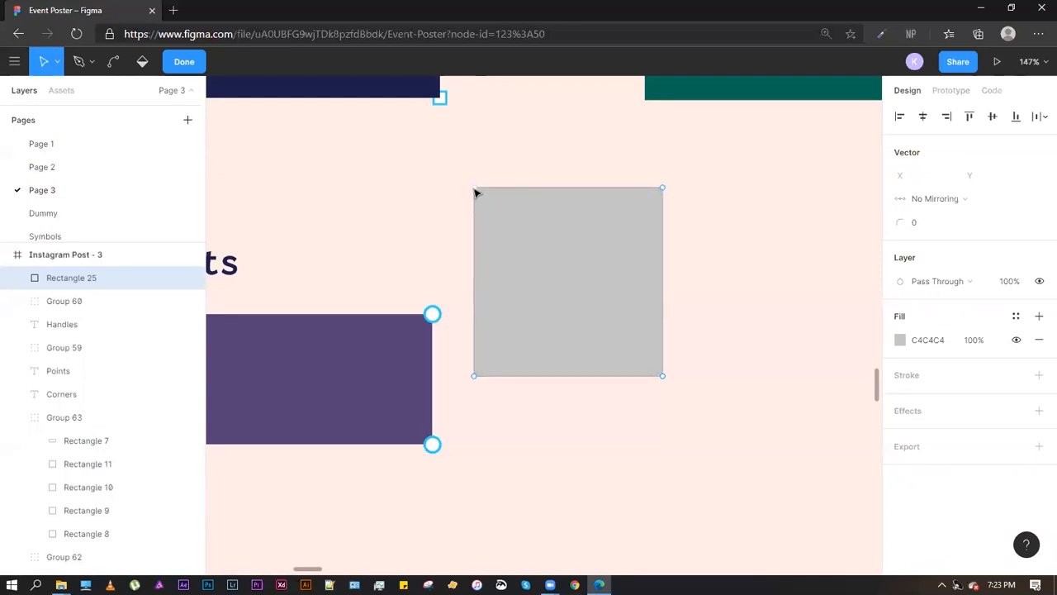
pyautogui.moveTo(475, 193); pyautogui.dragTo(505, 276)
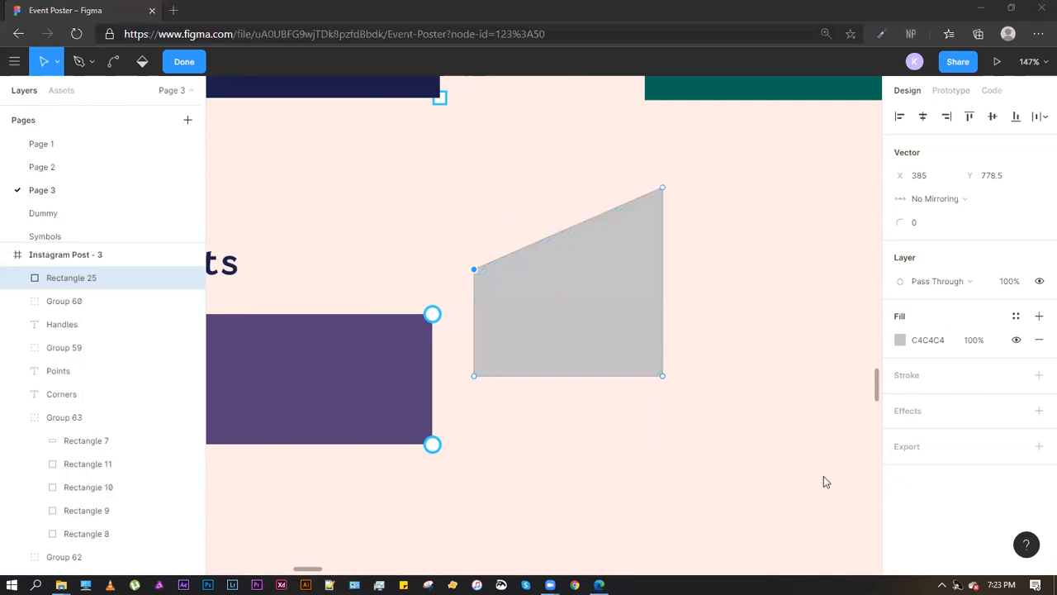
pyautogui.moveTo(474, 270); pyautogui.dragTo(467, 195)
pyautogui.press('Escape')
pyautogui.press('Escape')
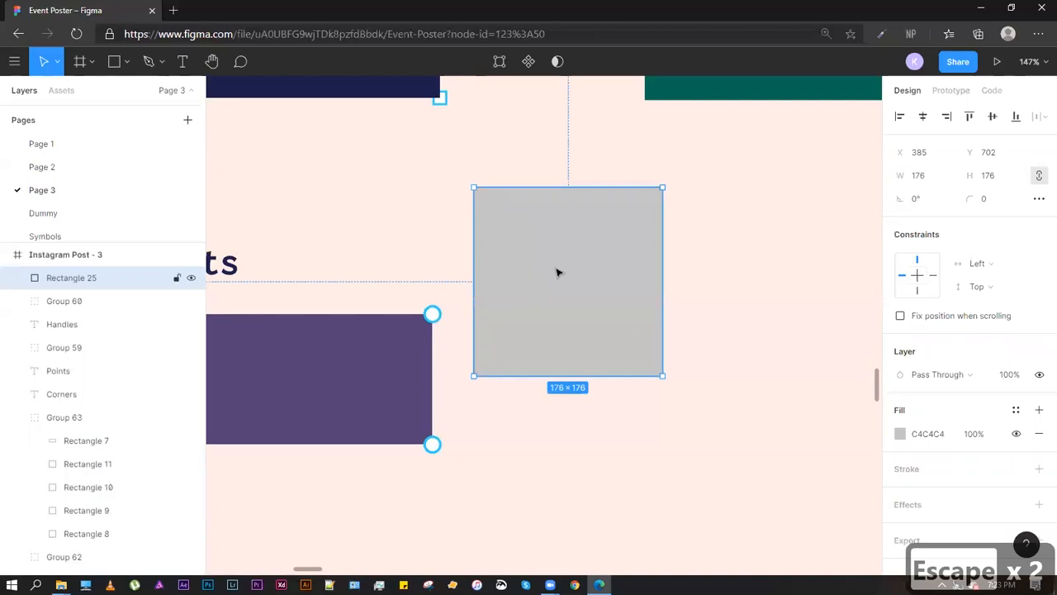
# Reshape the grey square by moving its top-left point diagonally inward toward the bottom-right corner, and reselect the shape
pyautogui.doubleClick(613, 278)
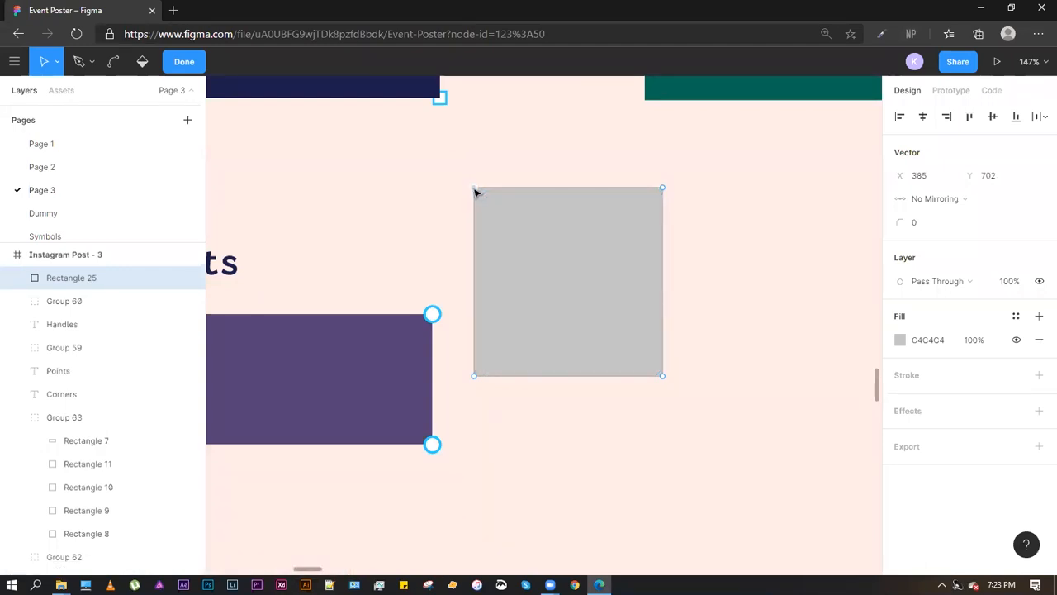
pyautogui.click(56, 62)
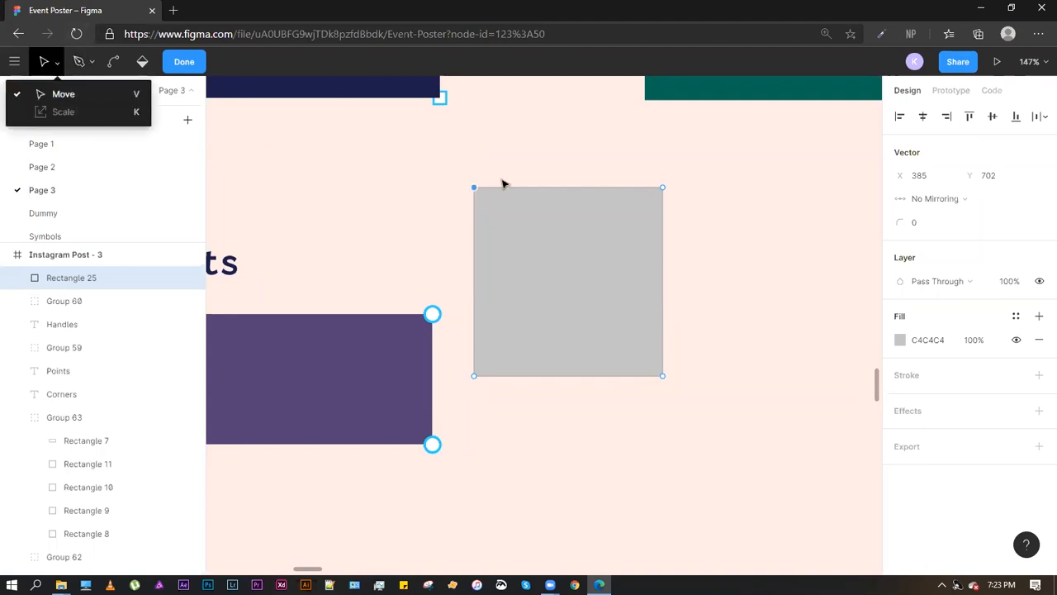
pyautogui.press('Escape')
pyautogui.moveTo(475, 191); pyautogui.dragTo(602, 331)
pyautogui.click(545, 217)
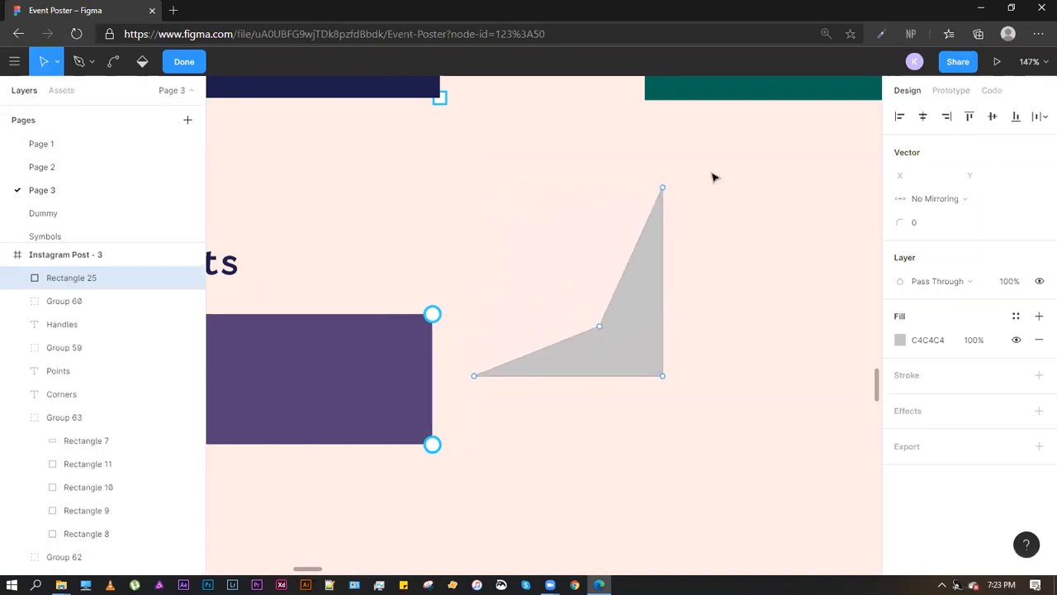
pyautogui.press('Escape')
pyautogui.click(584, 141)
pyautogui.click(646, 294)
# Check the Handles example, and bend the top-right point of the grey shape into a curve with handles
pyautogui.scroll(5, 597, 297)
pyautogui.scroll(-5, 597, 297)
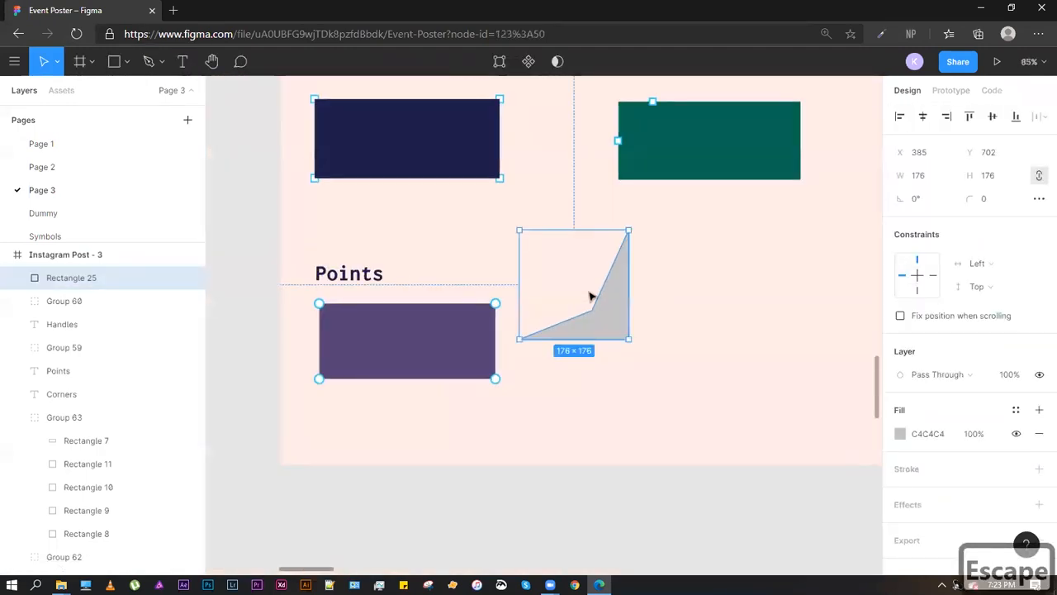
pyautogui.scroll(4, 590, 295)
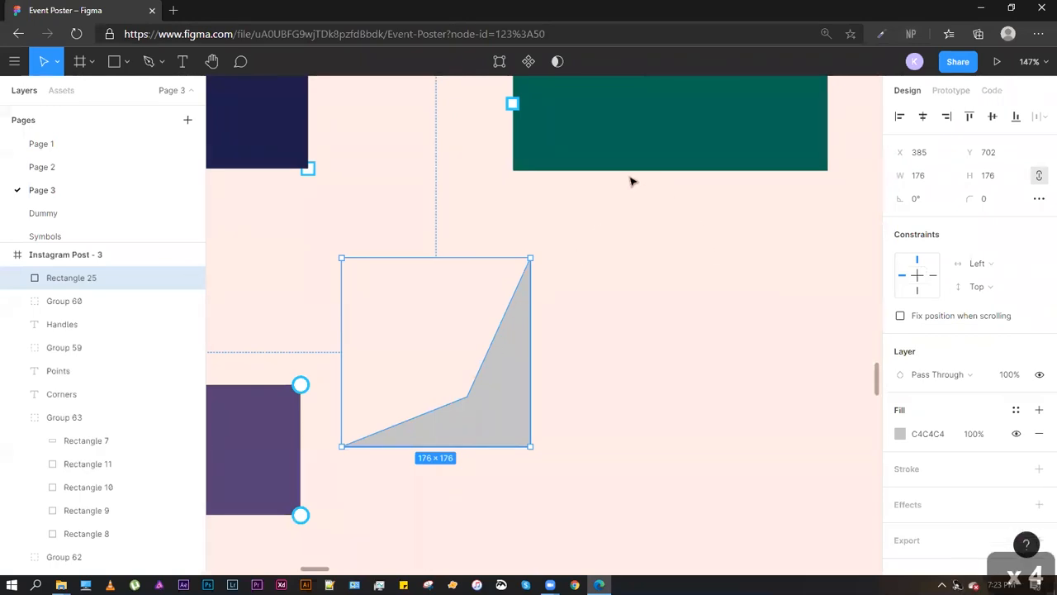
pyautogui.scroll(3, 602, 256)
pyautogui.click(589, 160)
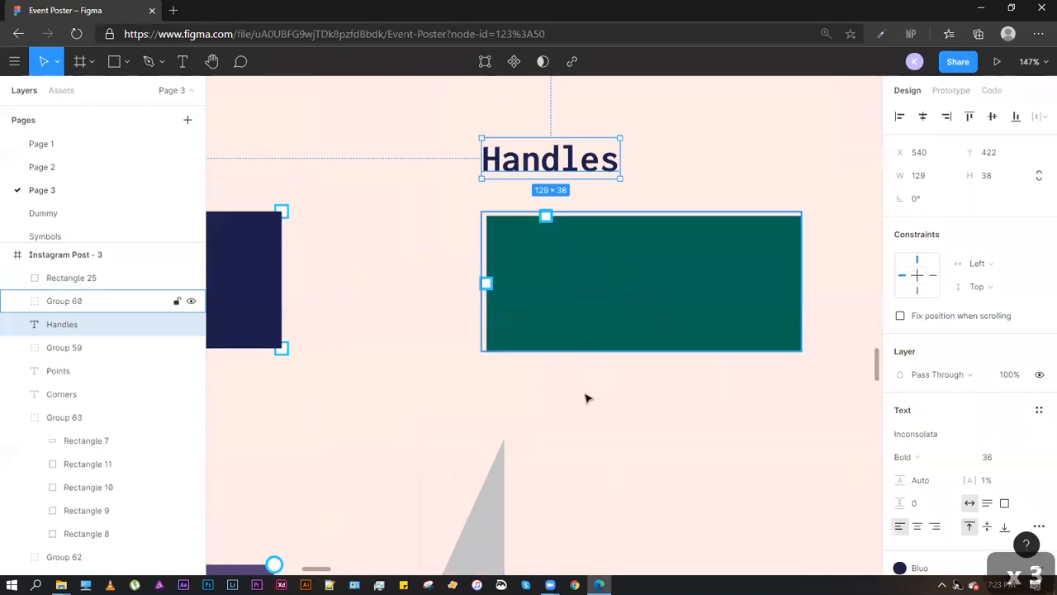
pyautogui.scroll(-5, 622, 377)
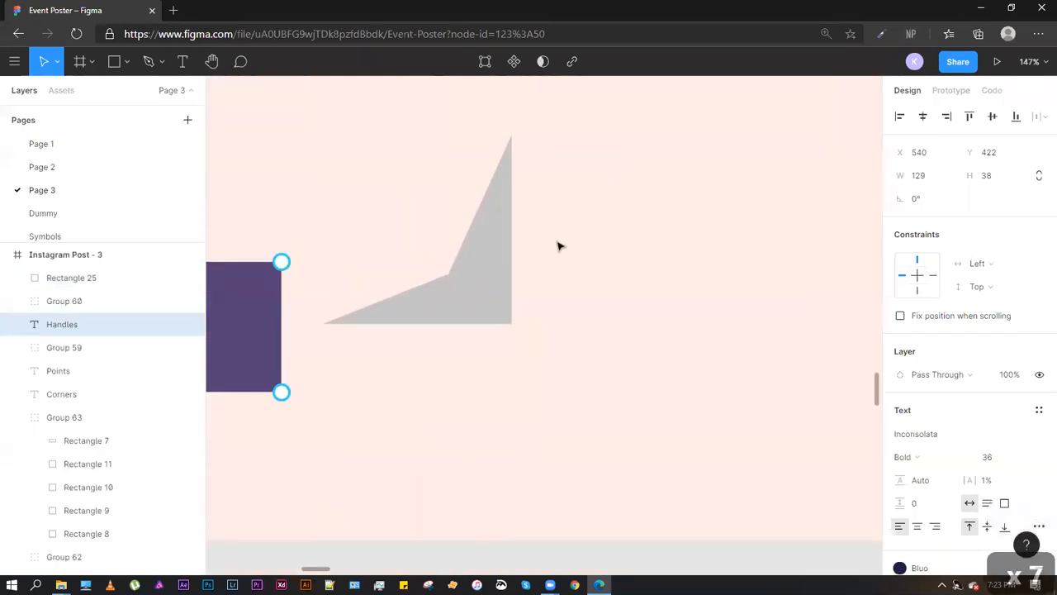
pyautogui.doubleClick(500, 266)
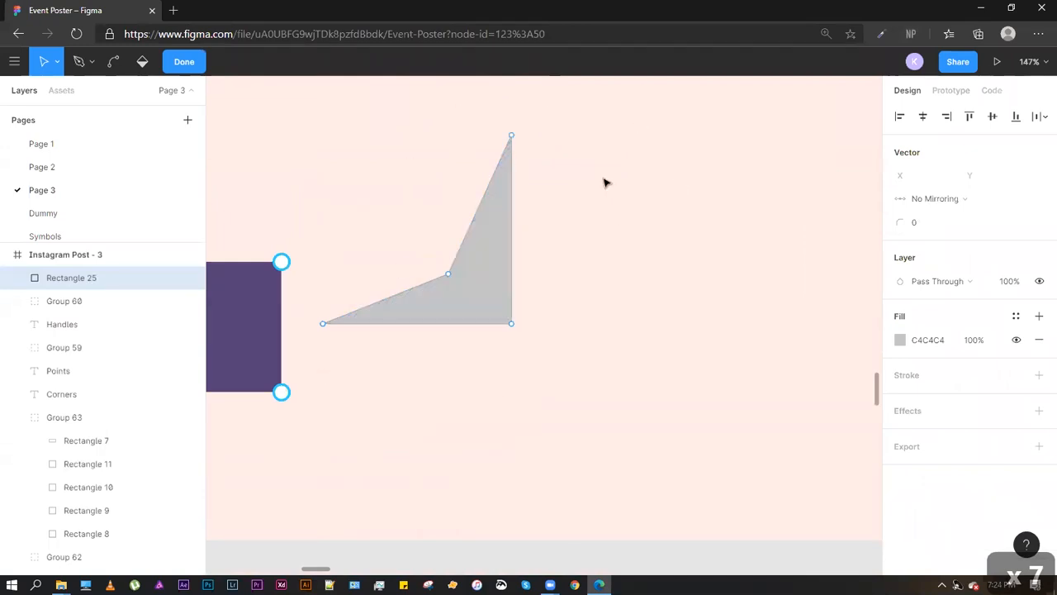
pyautogui.press('ctrl')
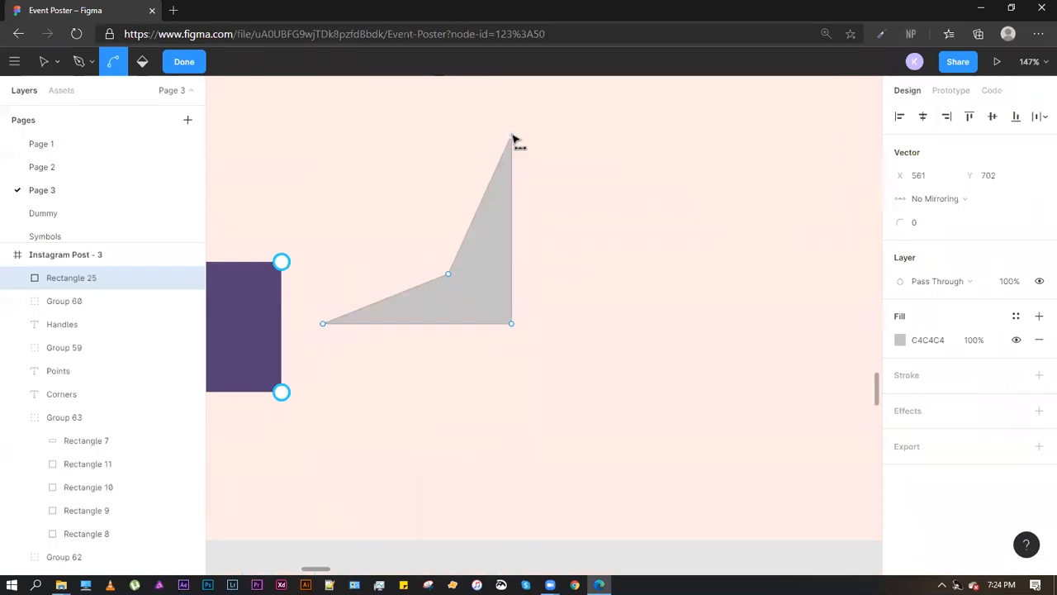
pyautogui.click(513, 137)
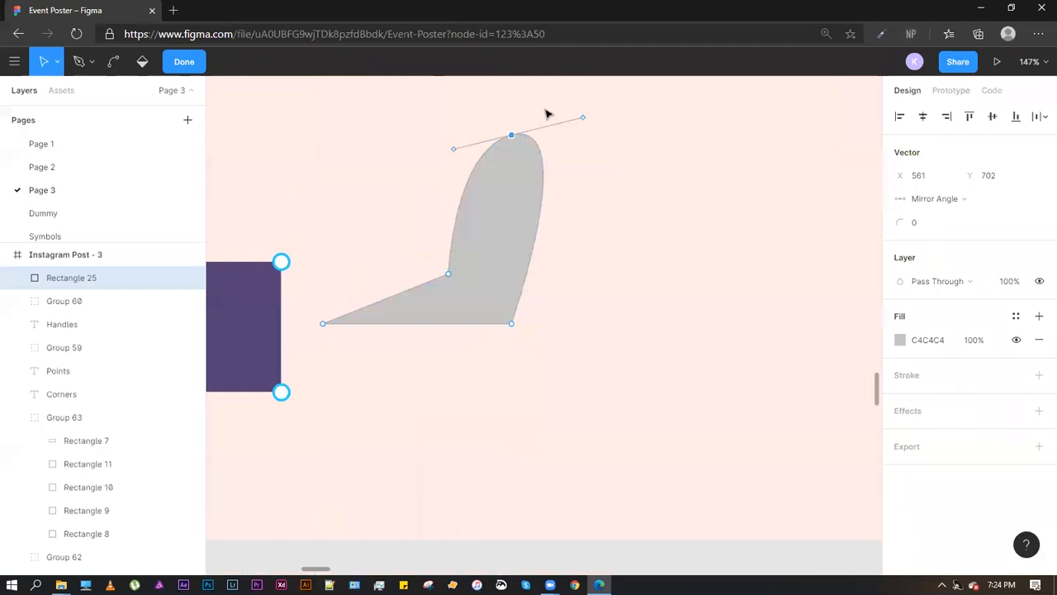
# Pull the two bend handles of the top point outward to opposite sides to widen the curve, and finish vector editing
pyautogui.moveTo(453, 148); pyautogui.dragTo(503, 105)
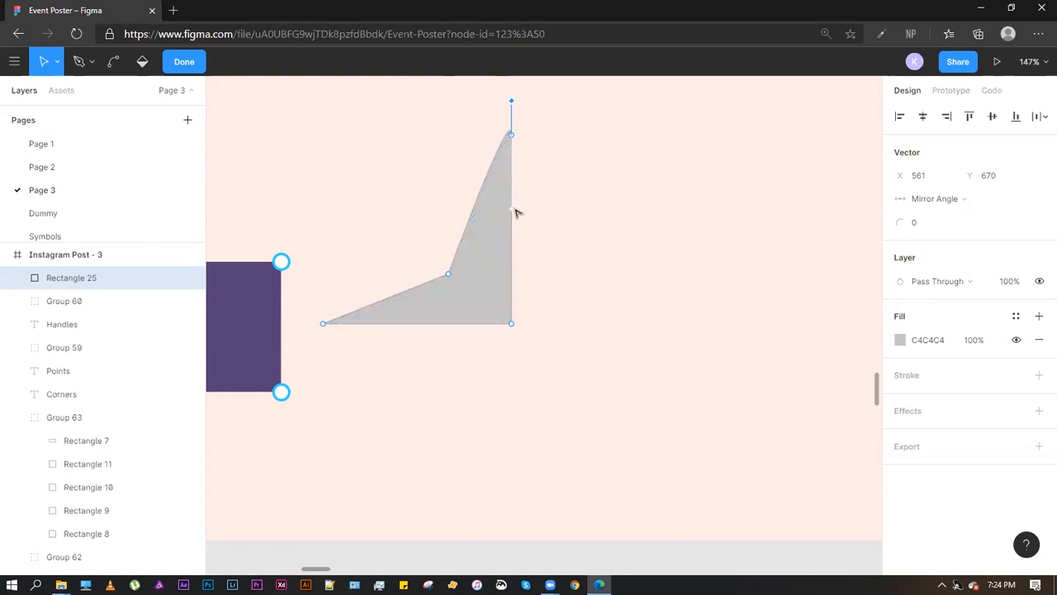
pyautogui.moveTo(512, 214); pyautogui.dragTo(801, 161)
pyautogui.moveTo(512, 101); pyautogui.dragTo(360, 137)
pyautogui.press('Escape')
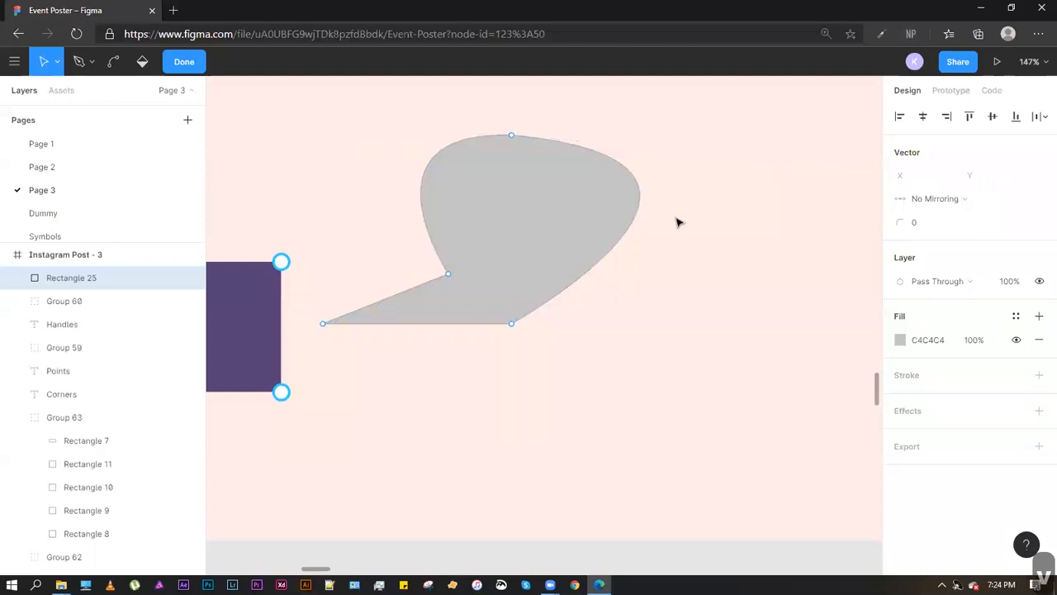
pyautogui.press('Escape')
# Examine the curved grey shape alongside the Corners, Handles and Points examples
pyautogui.scroll(-5, 529, 235)
pyautogui.scroll(3, 523, 192)
pyautogui.click(523, 186)
pyautogui.click(516, 244)
pyautogui.click(466, 181)
pyautogui.click(476, 241)
pyautogui.click(648, 235)
pyautogui.click(471, 241)
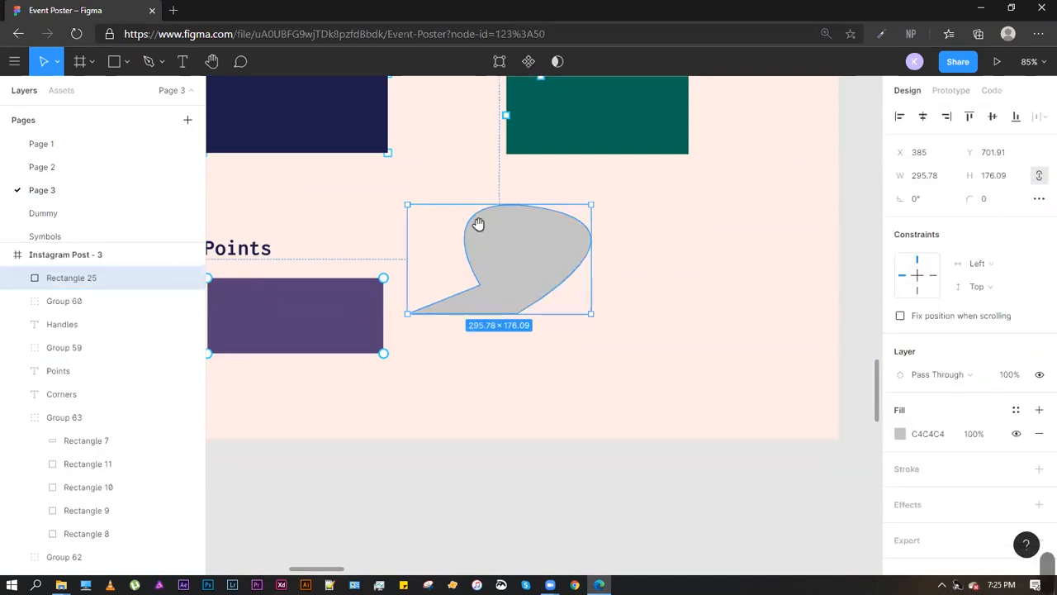
pyautogui.scroll(2, 479, 224)
pyautogui.hscroll(-2, 479, 224)
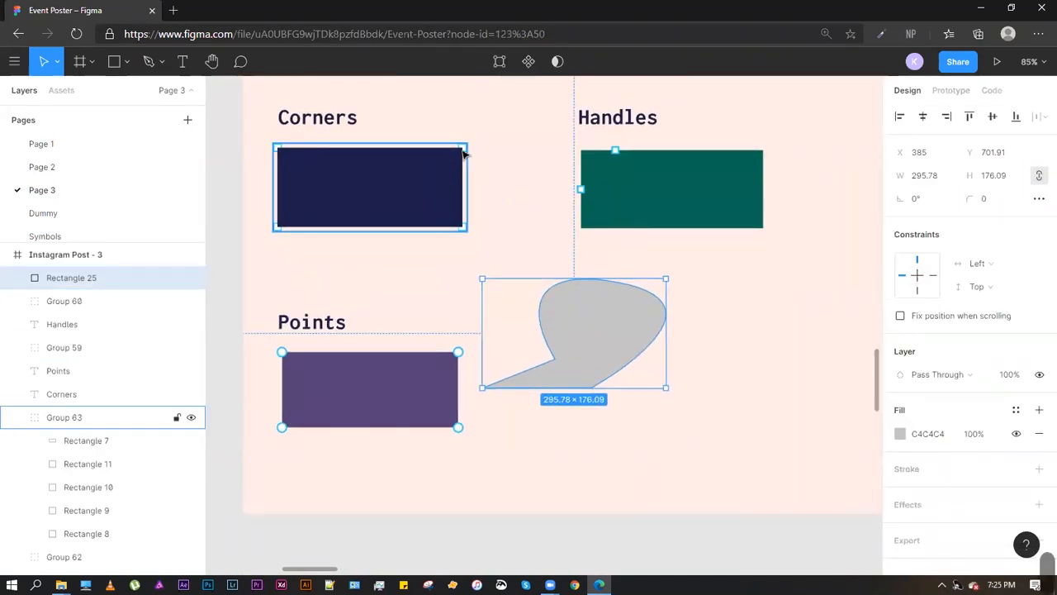
# Activate the Rectangle tool and the Ellipse tool in turn, and return to the Move tool
pyautogui.press('r')
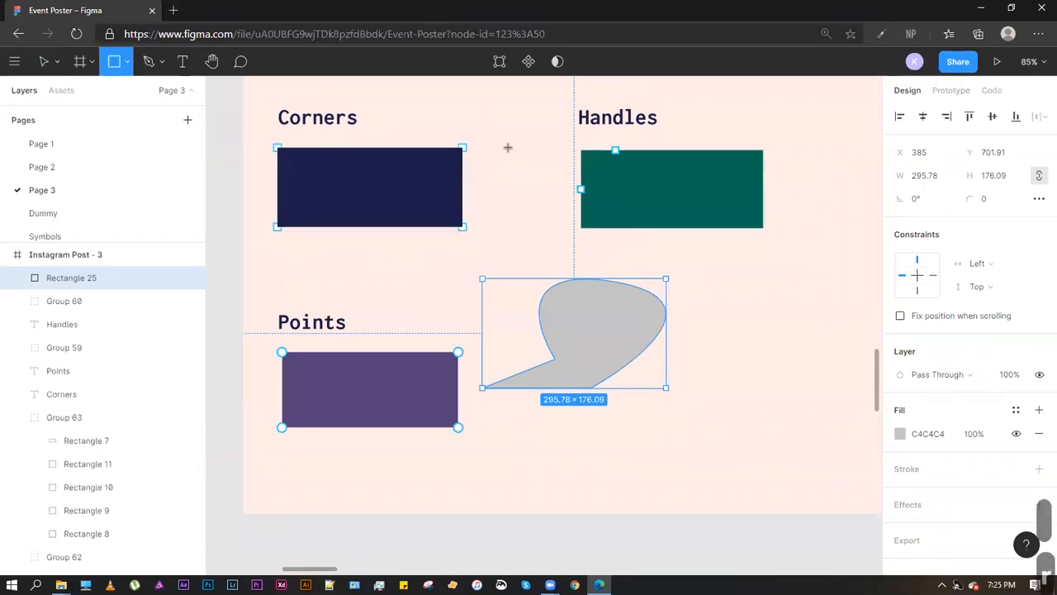
pyautogui.press('o')
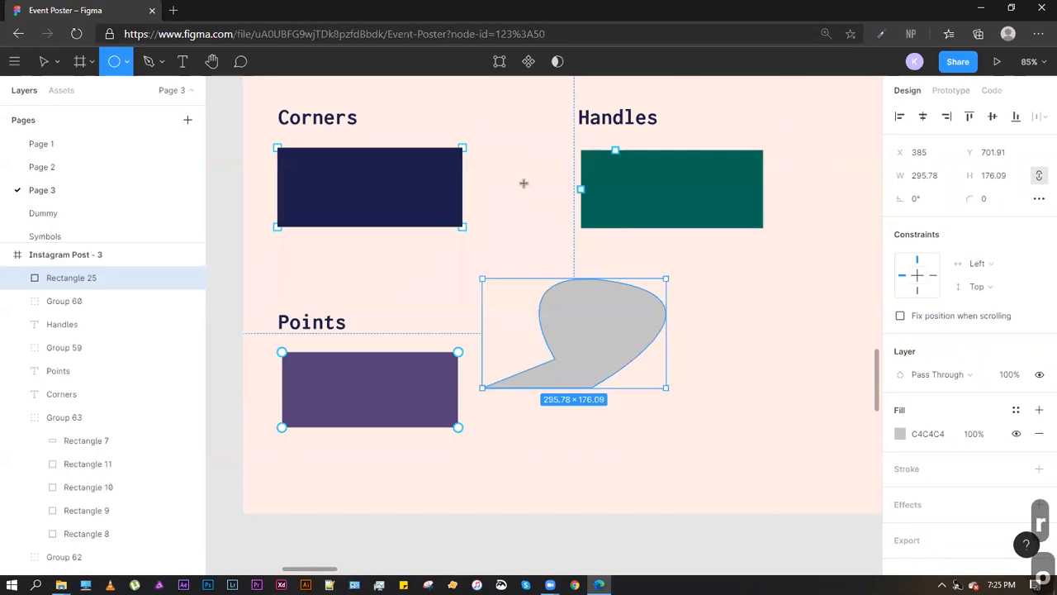
pyautogui.press('v')
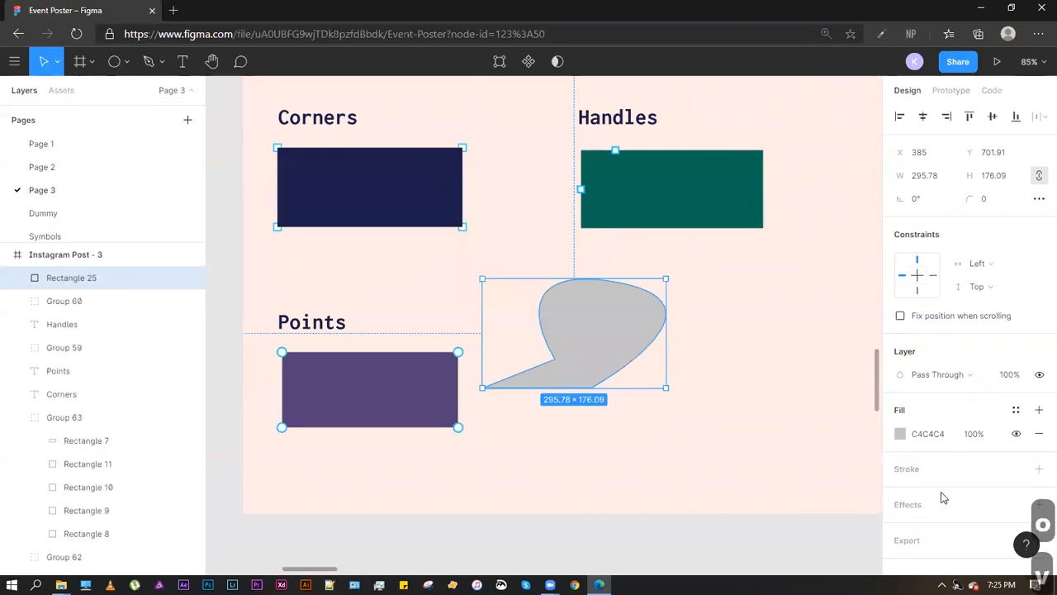
# Review the green Handles group, the curved grey shape, and the shape layer and Corners examples in the frame
pyautogui.click(633, 180)
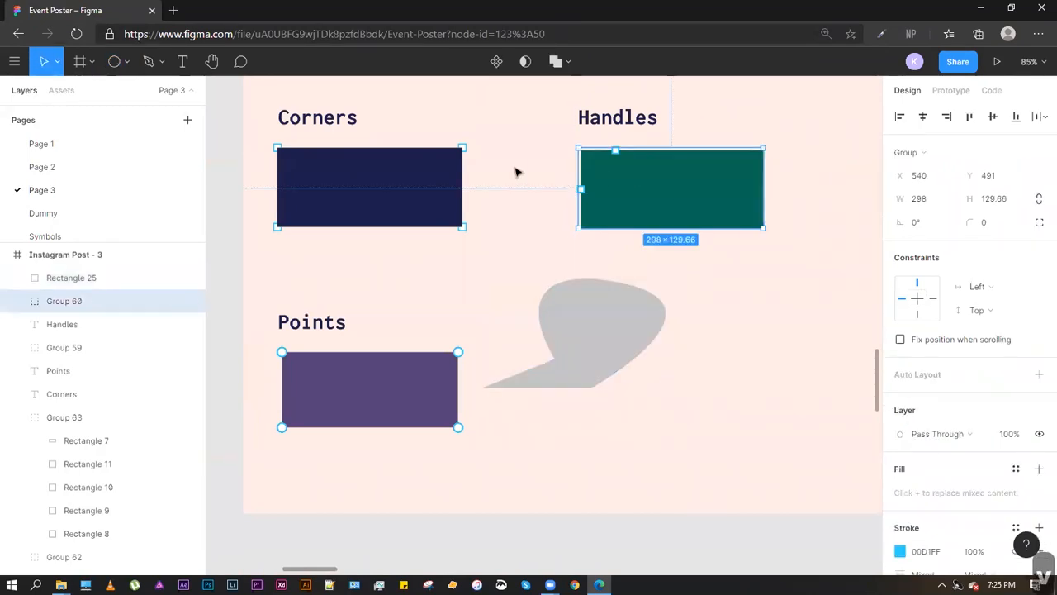
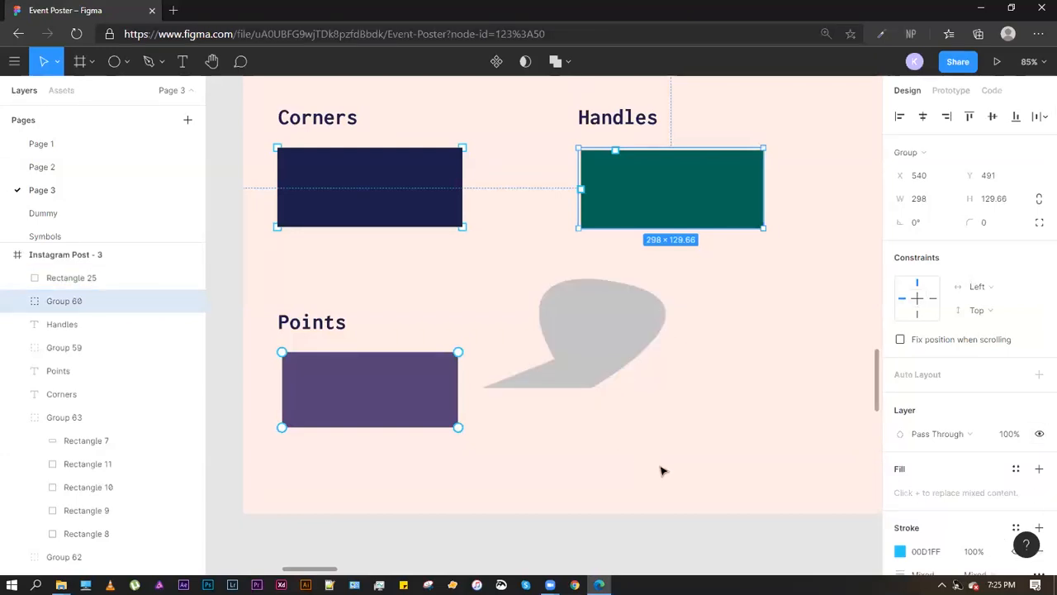
pyautogui.click(576, 295)
pyautogui.click(540, 250)
pyautogui.click(596, 302)
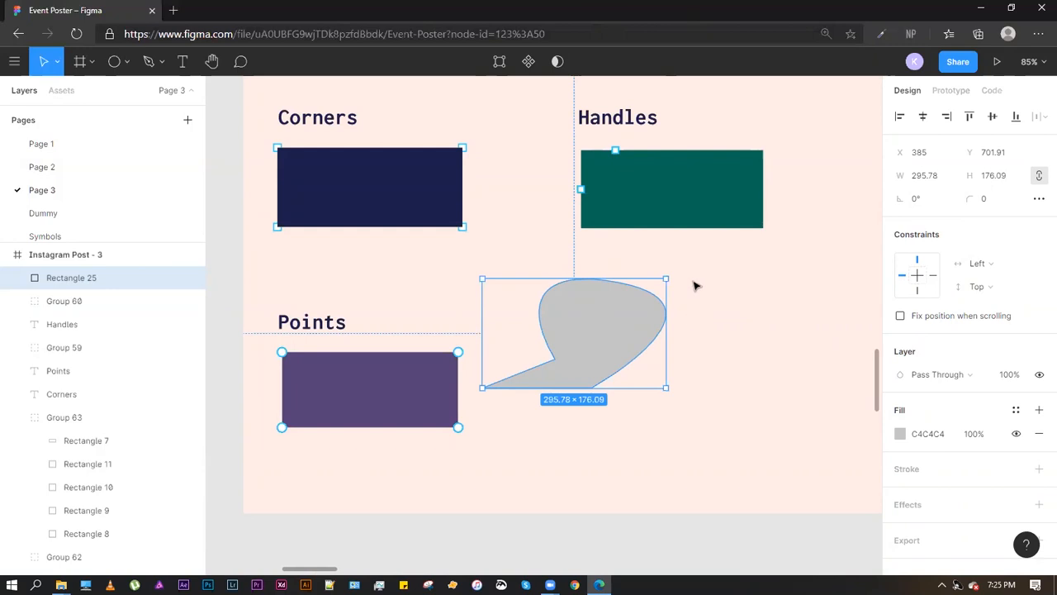
pyautogui.click(694, 286)
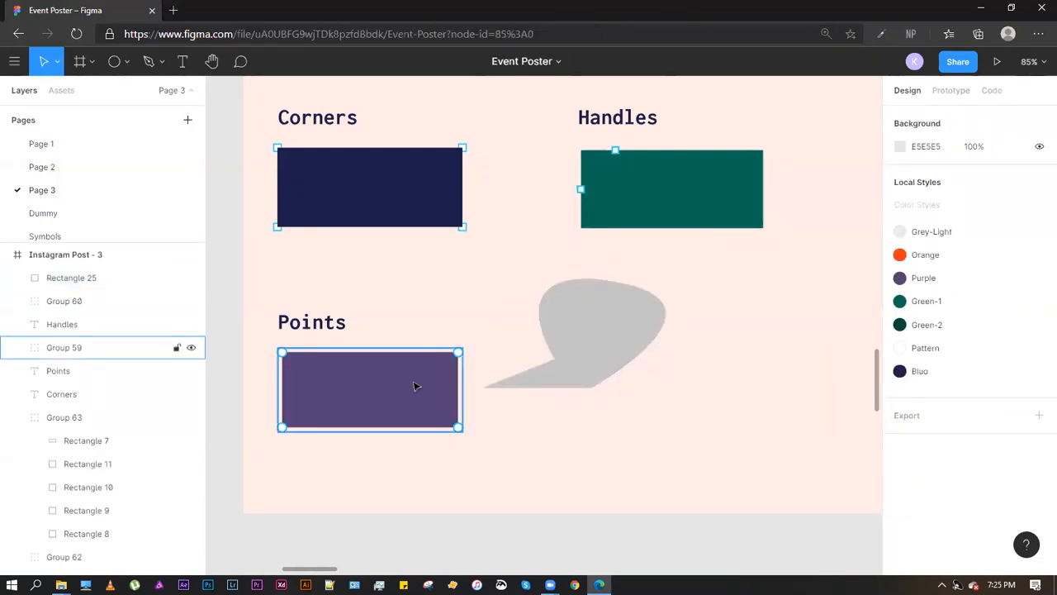
pyautogui.scroll(5, 596, 297)
pyautogui.scroll(-3, 432, 314)
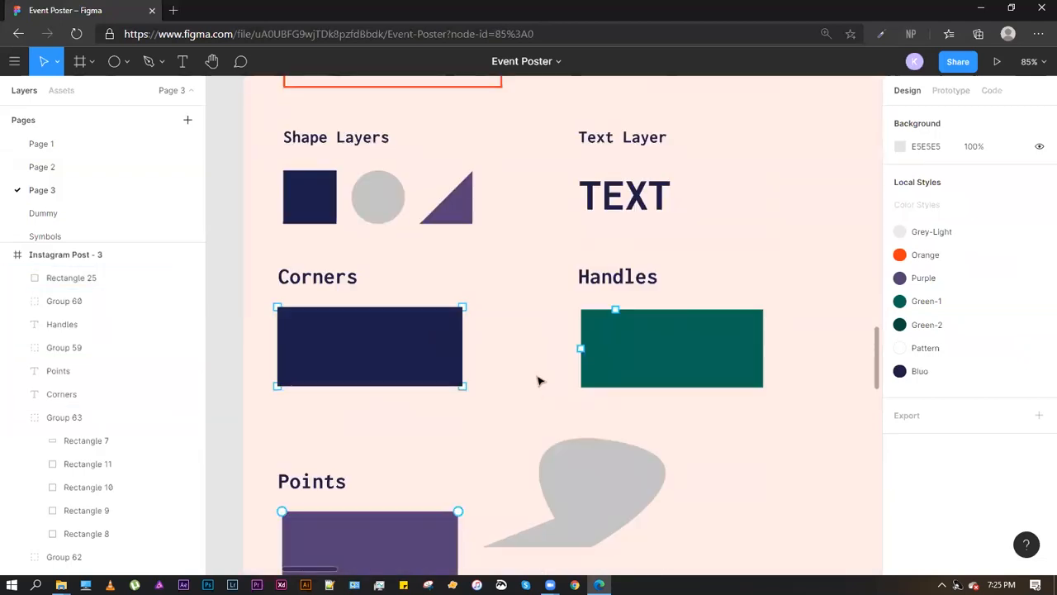
pyautogui.scroll(3, 378, 218)
pyautogui.scroll(-2, 378, 215)
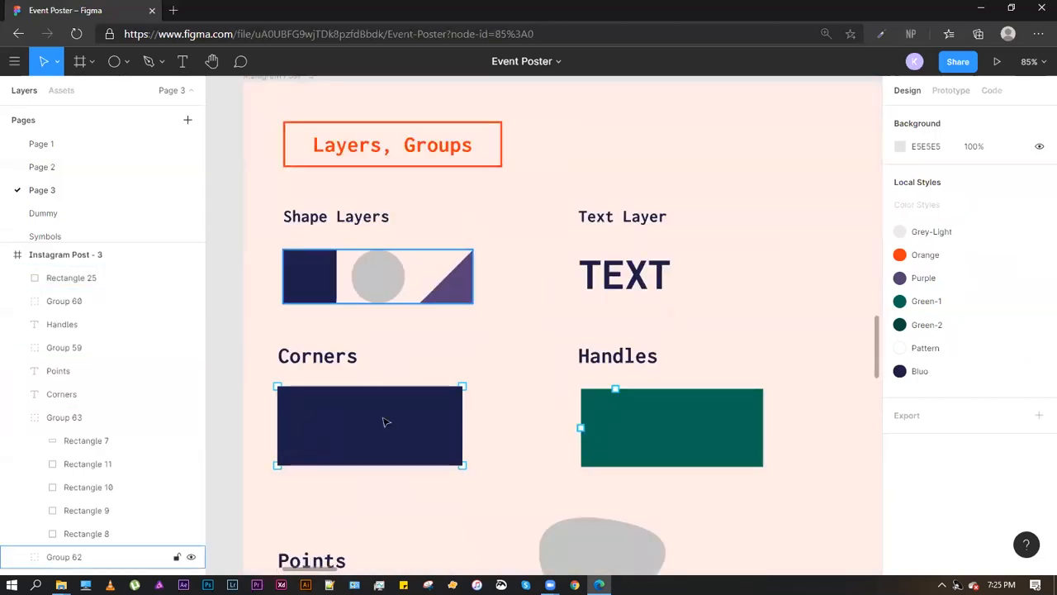
pyautogui.click(337, 438)
pyautogui.click(389, 347)
# Delete the curved grey shape beside the Points example
pyautogui.scroll(-7, 398, 451)
pyautogui.hscroll(4, 398, 450)
pyautogui.click(398, 285)
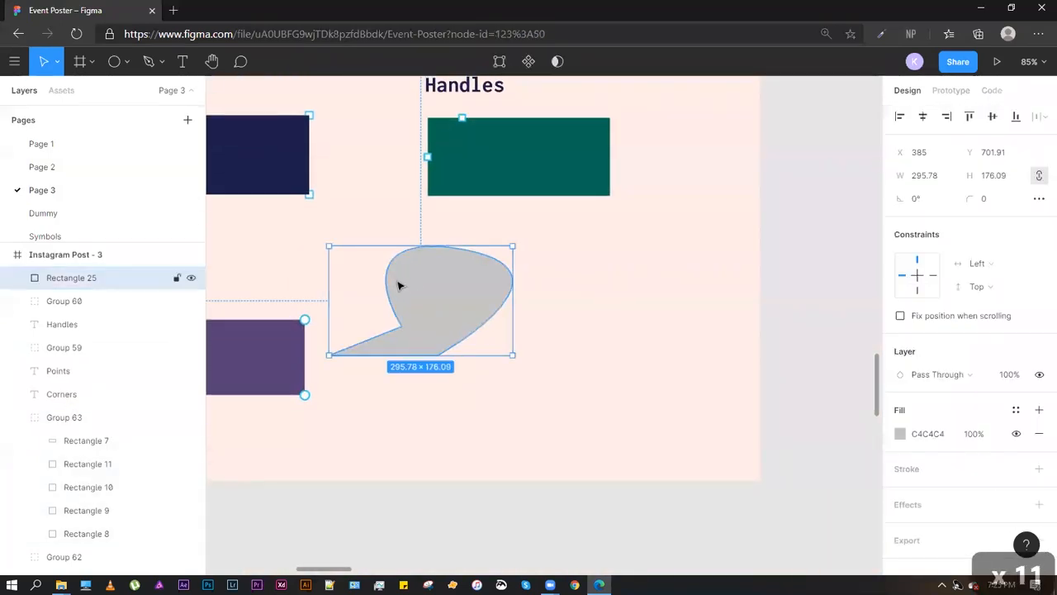
pyautogui.press('Delete')
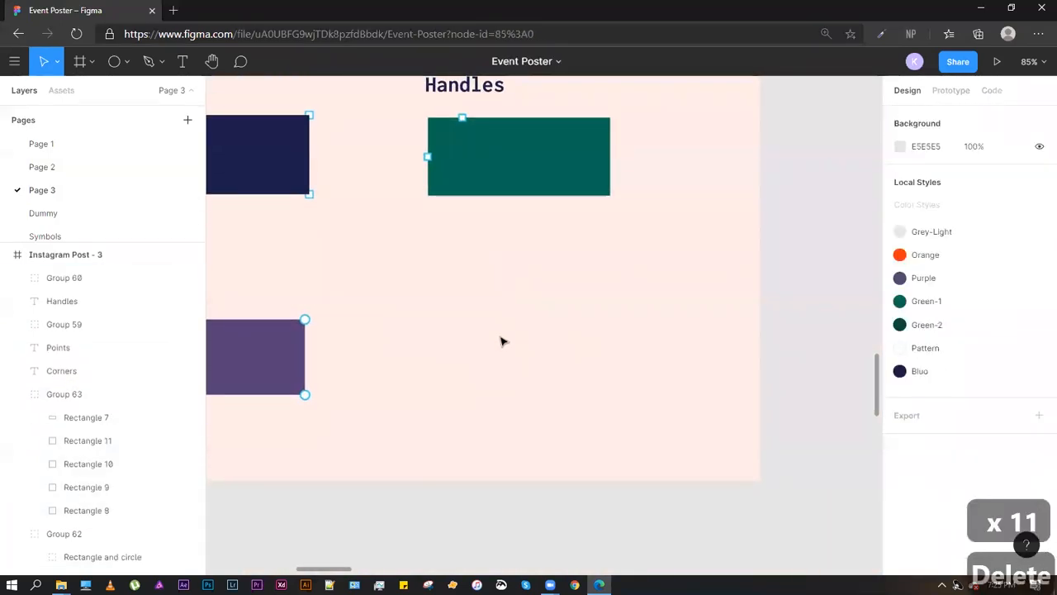
# Draw a wide grey rectangle in the empty area below the green Handles rectangle, and clear the selection
pyautogui.press('r')
pyautogui.moveTo(392, 256)
pyautogui.mouseDown()
pyautogui.moveTo(512, 323)
pyautogui.moveTo(637, 358)
pyautogui.mouseUp()
pyautogui.click(651, 290)
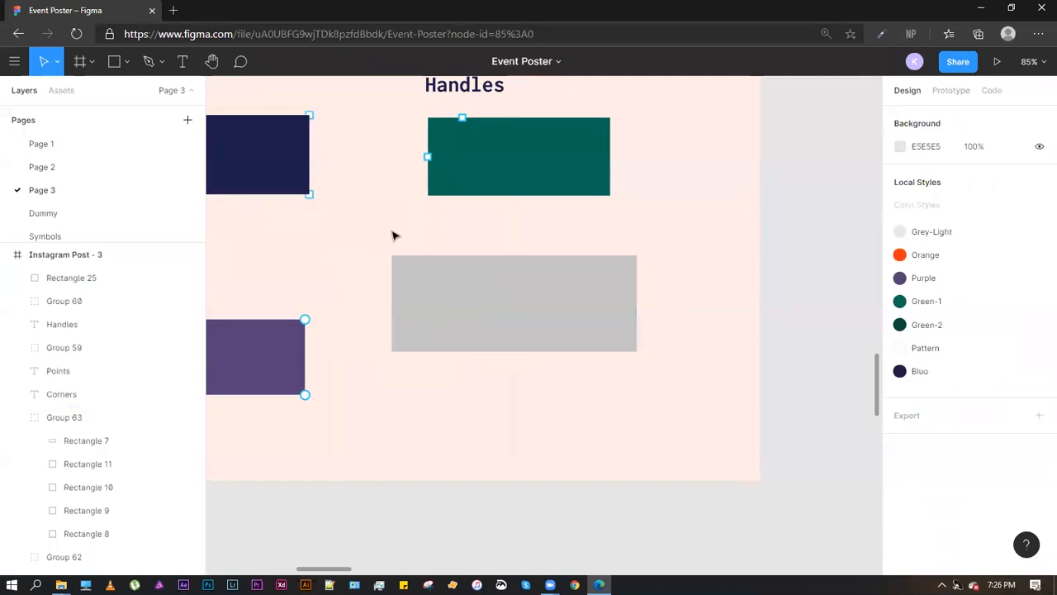
# Draw a 16 × 16 square and place it centred on the upper-left corner of the wide grey rectangle
pyautogui.scroll(3, 392, 238)
pyautogui.press('r')
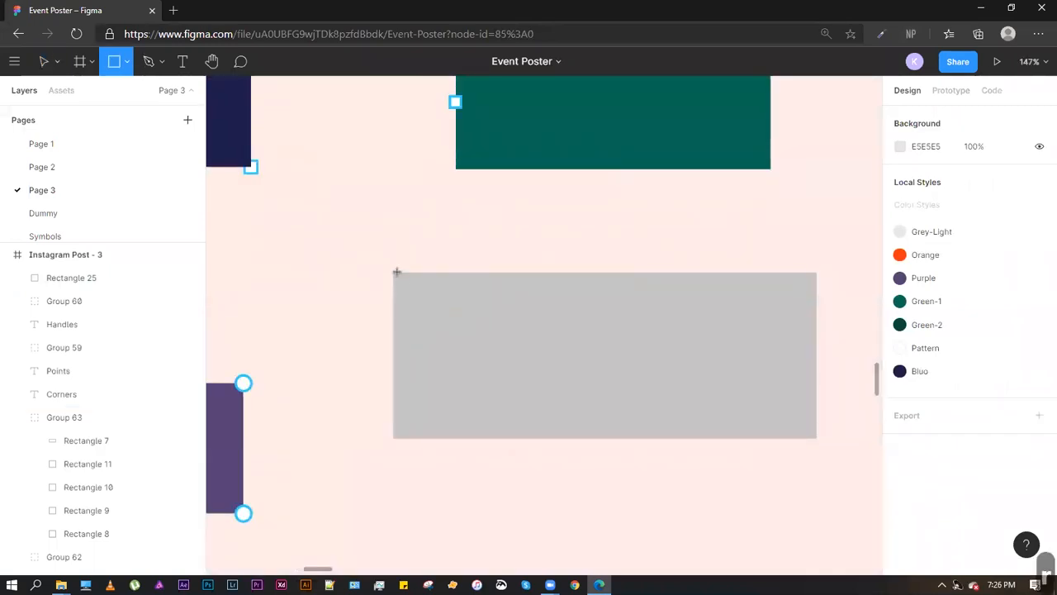
pyautogui.moveTo(381, 243); pyautogui.dragTo(393, 256)
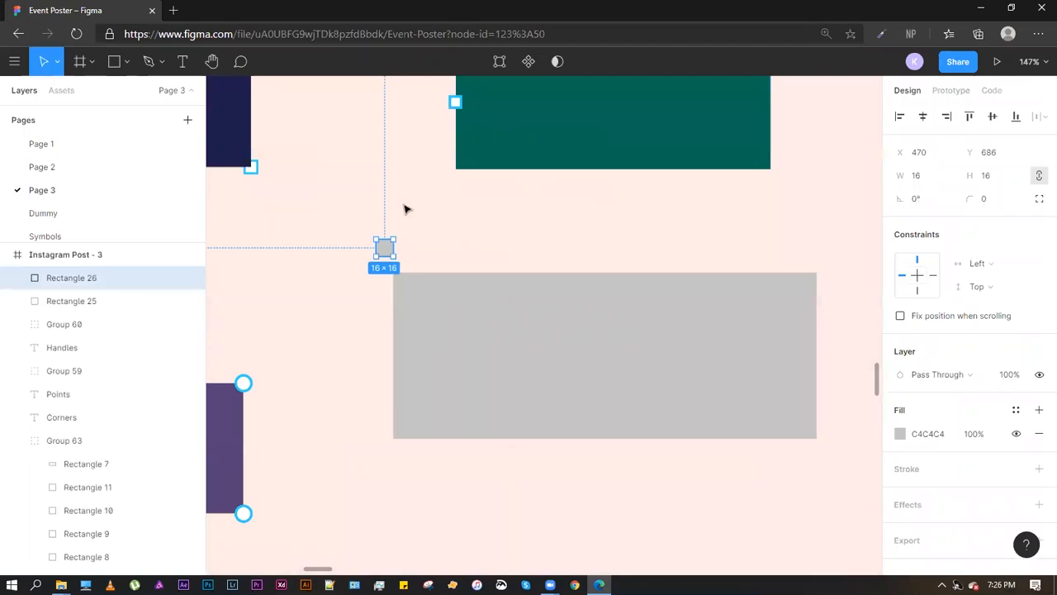
pyautogui.moveTo(386, 252); pyautogui.dragTo(394, 275)
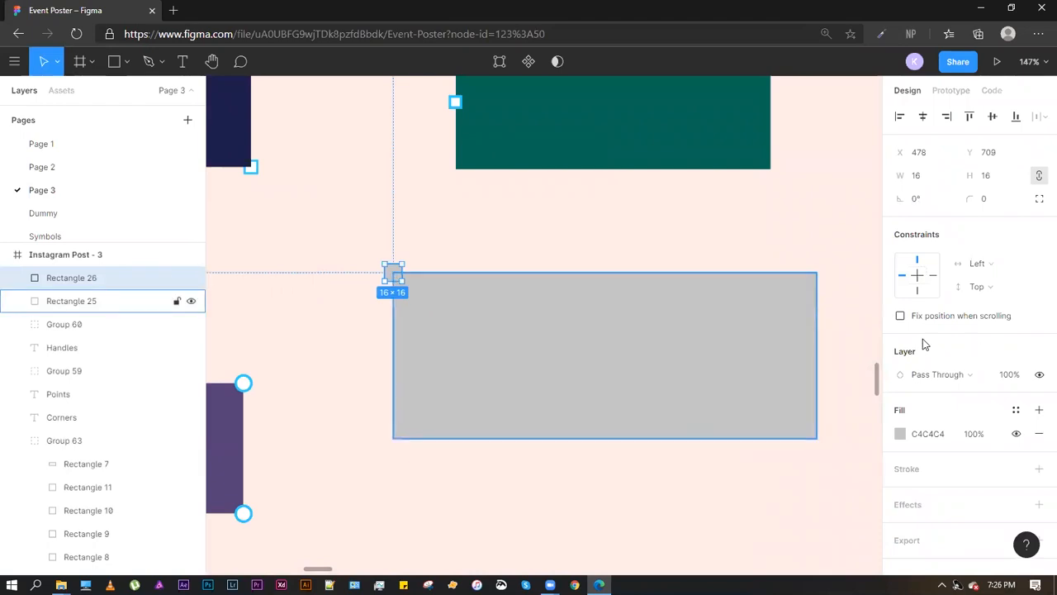
# Fill the small corner square with white (FFFFFF)
pyautogui.click(899, 434)
pyautogui.moveTo(797, 336); pyautogui.dragTo(628, 187)
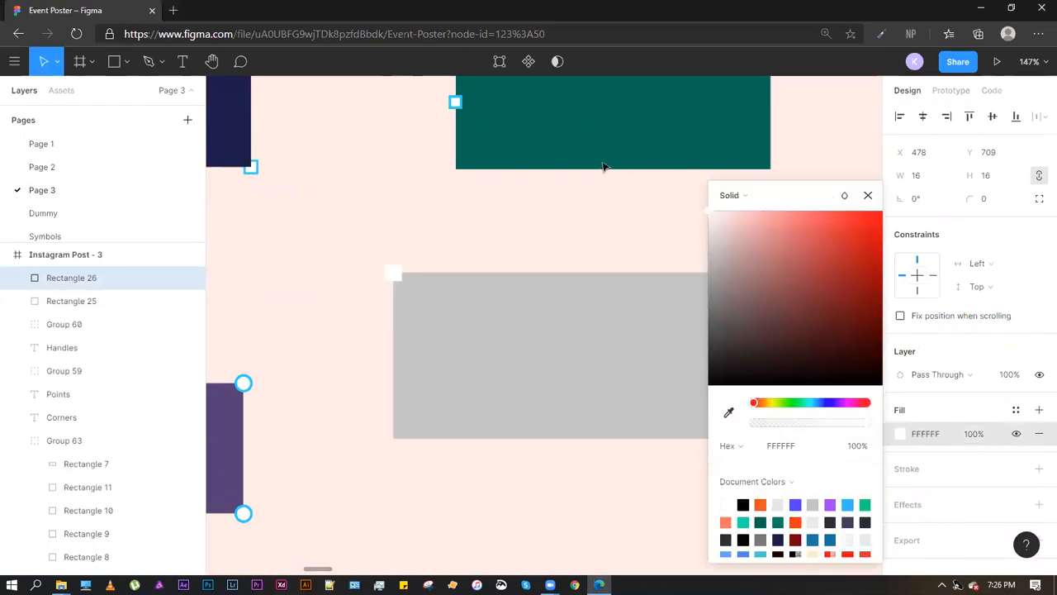
pyautogui.click(431, 262)
pyautogui.click(400, 275)
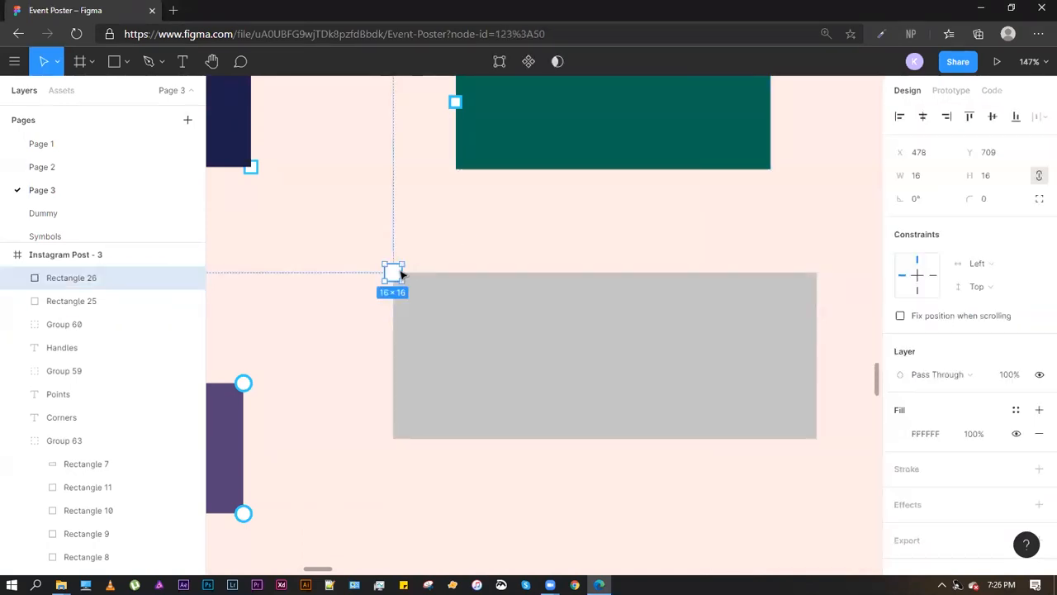
# Add a black (000000) stroke to the small white square and align it Outside
pyautogui.scroll(-1, 941, 458)
pyautogui.click(953, 458)
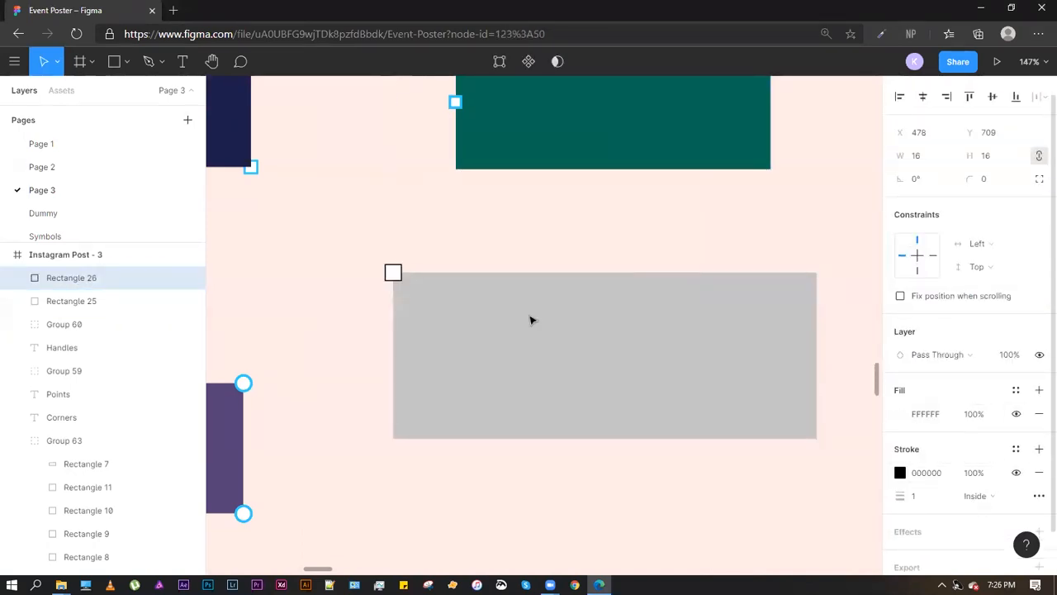
pyautogui.click(994, 498)
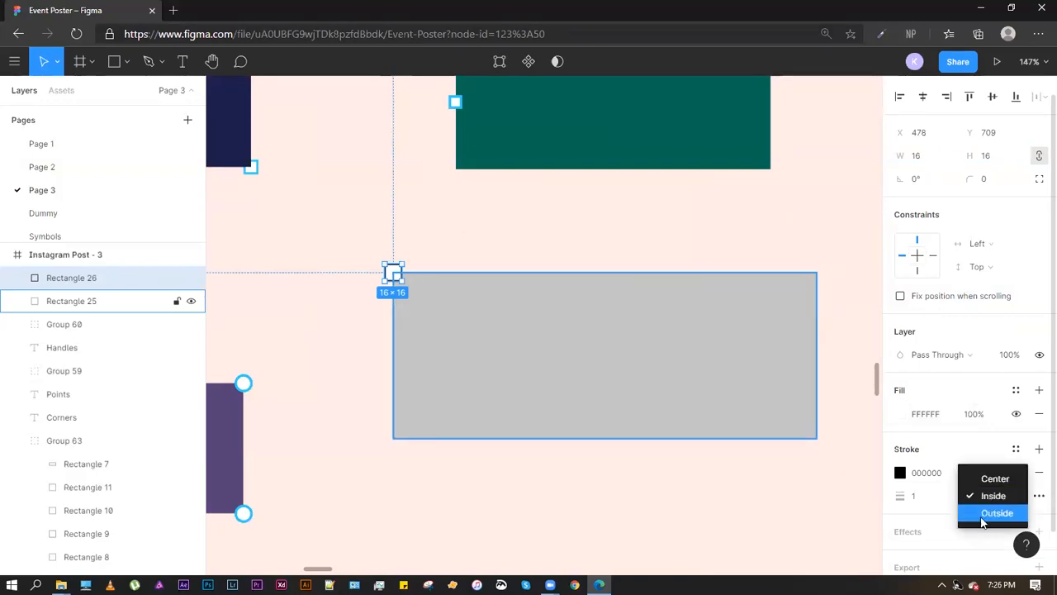
pyautogui.click(982, 513)
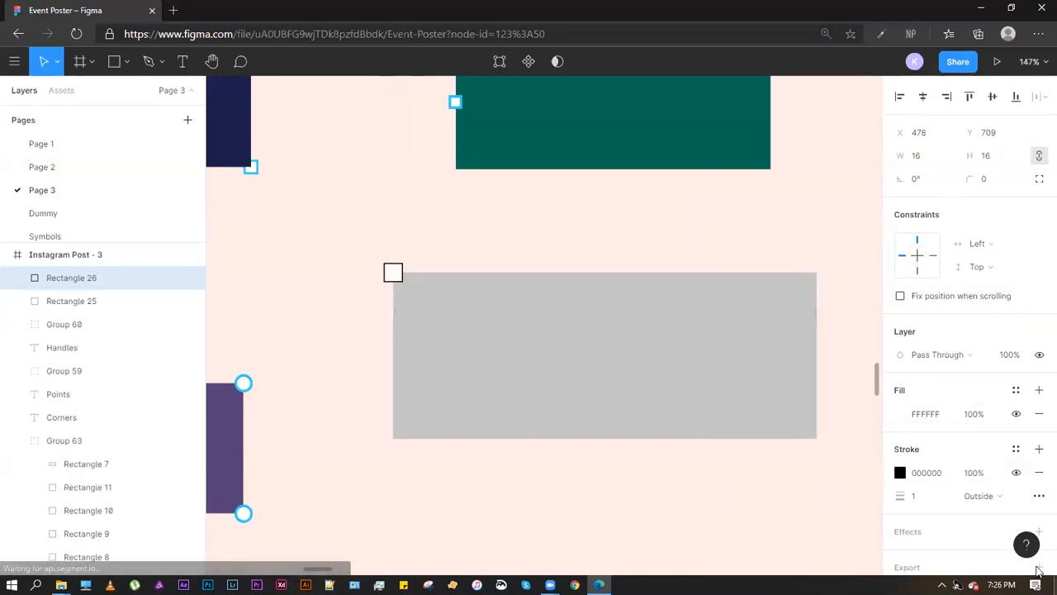
# Set the small white square's stroke width to 2
pyautogui.scroll(10, 413, 276)
pyautogui.moveTo(426, 219); pyautogui.dragTo(667, 201)
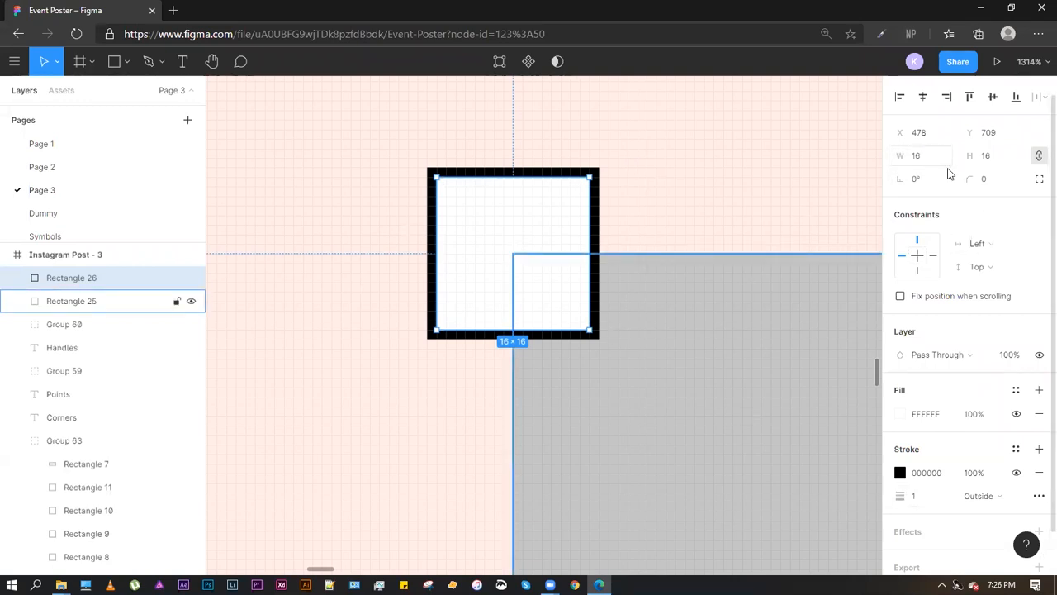
pyautogui.click(919, 501)
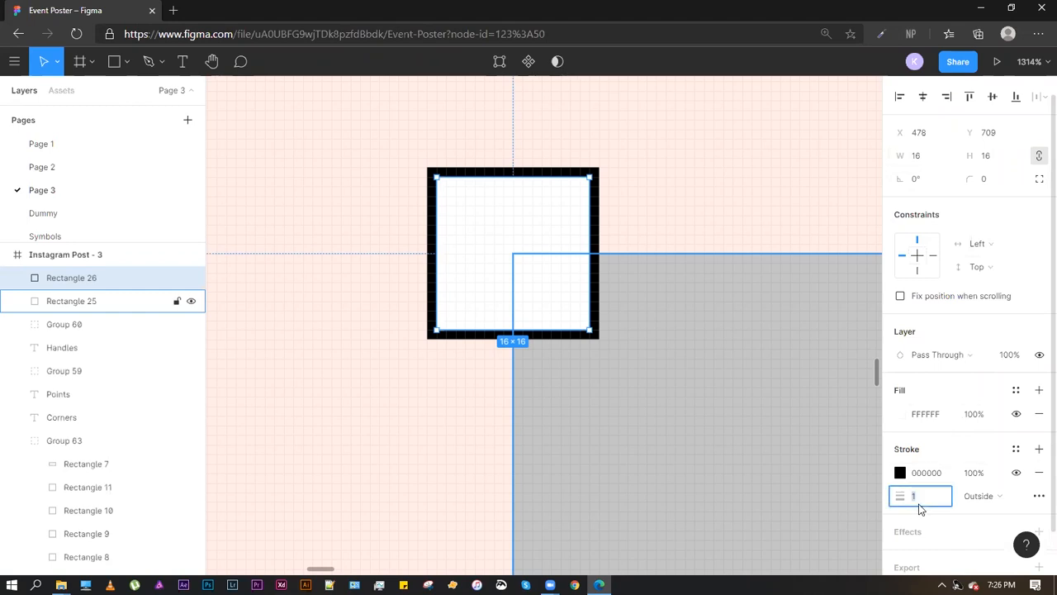
pyautogui.write('2')
pyautogui.press('Return')
pyautogui.click(682, 276)
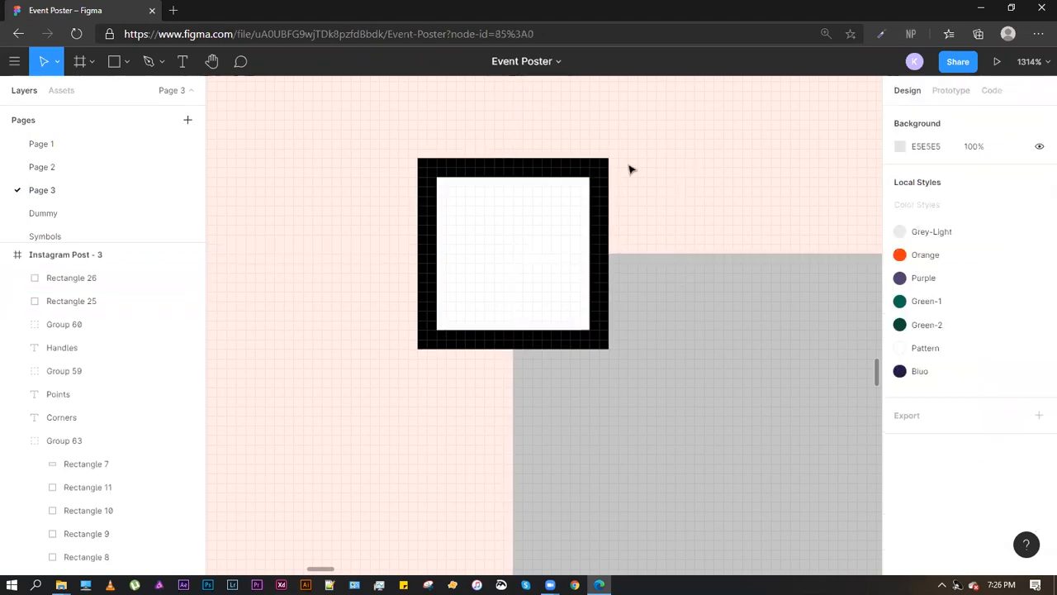
pyautogui.click(601, 161)
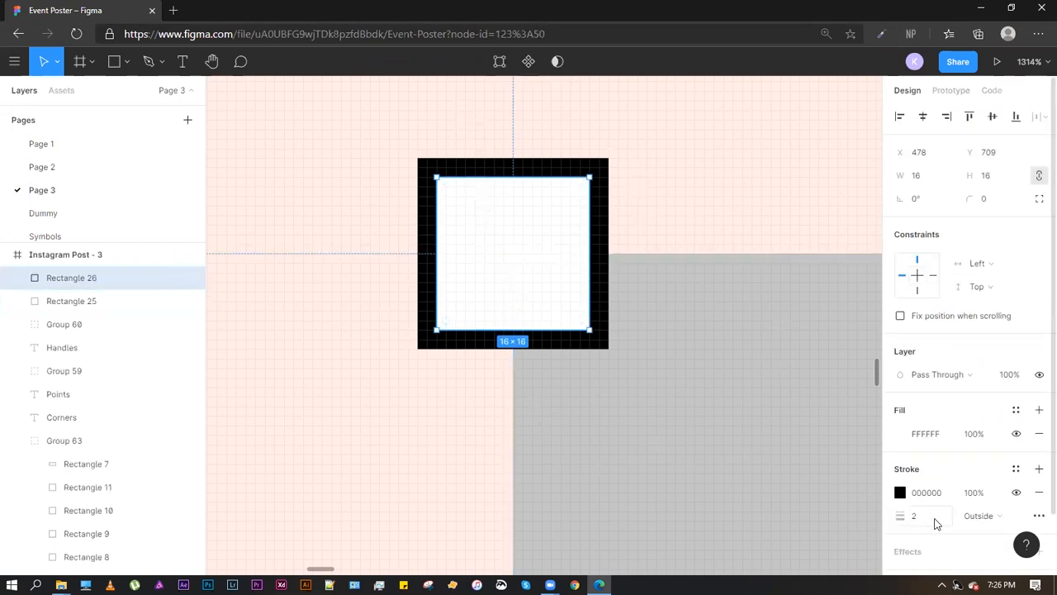
# Change the wide grey rectangle's fill to a muted brown (967070)
pyautogui.scroll(-5, 429, 259)
pyautogui.scroll(1, 552, 313)
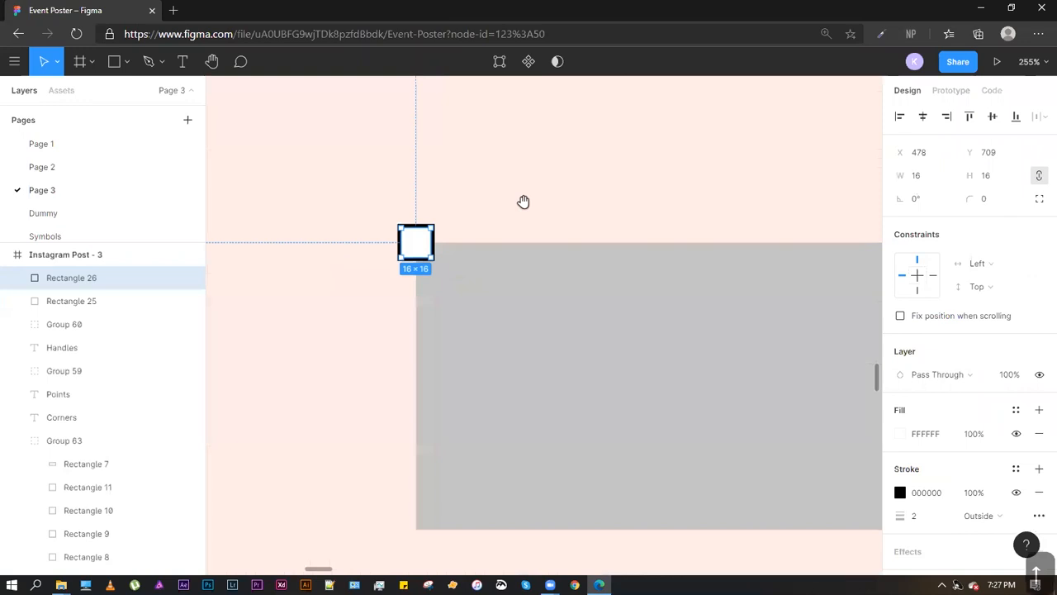
pyautogui.scroll(-2, 524, 202)
pyautogui.hscroll(2, 524, 202)
pyautogui.click(482, 229)
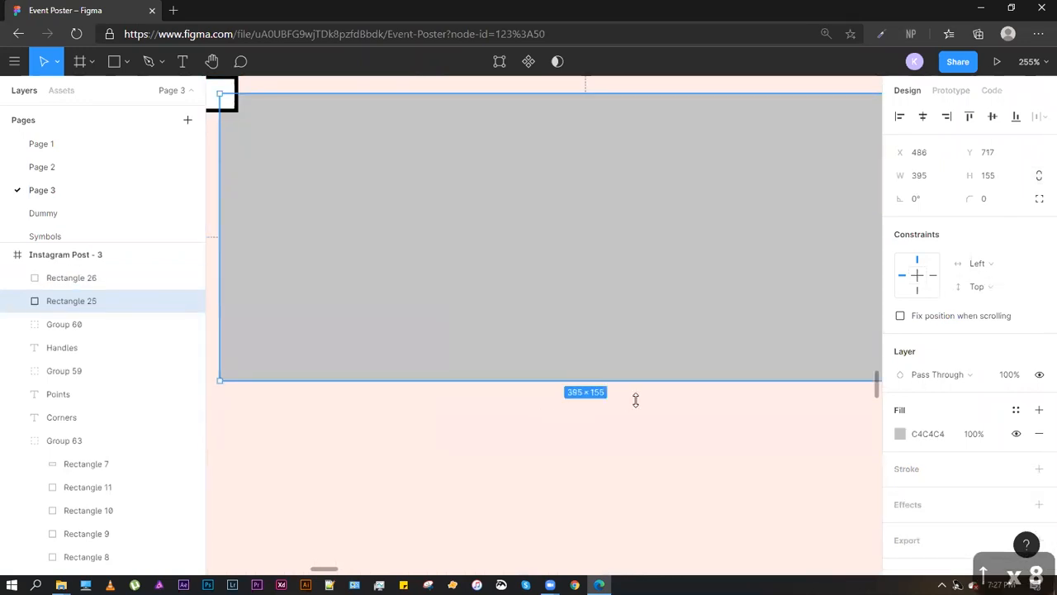
pyautogui.click(900, 435)
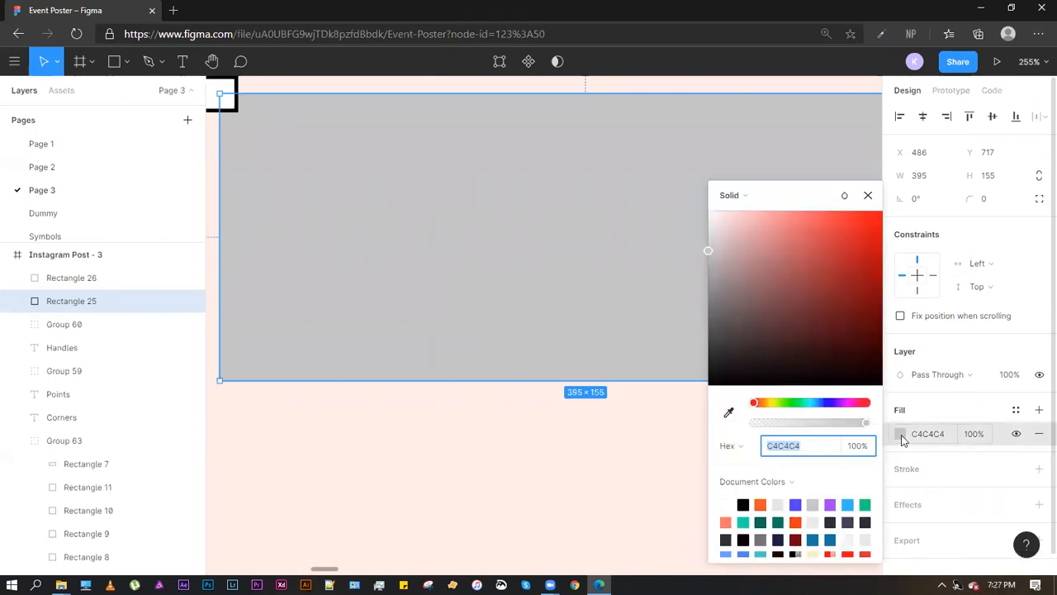
pyautogui.moveTo(742, 251); pyautogui.dragTo(749, 294)
pyautogui.scroll(-5, 496, 290)
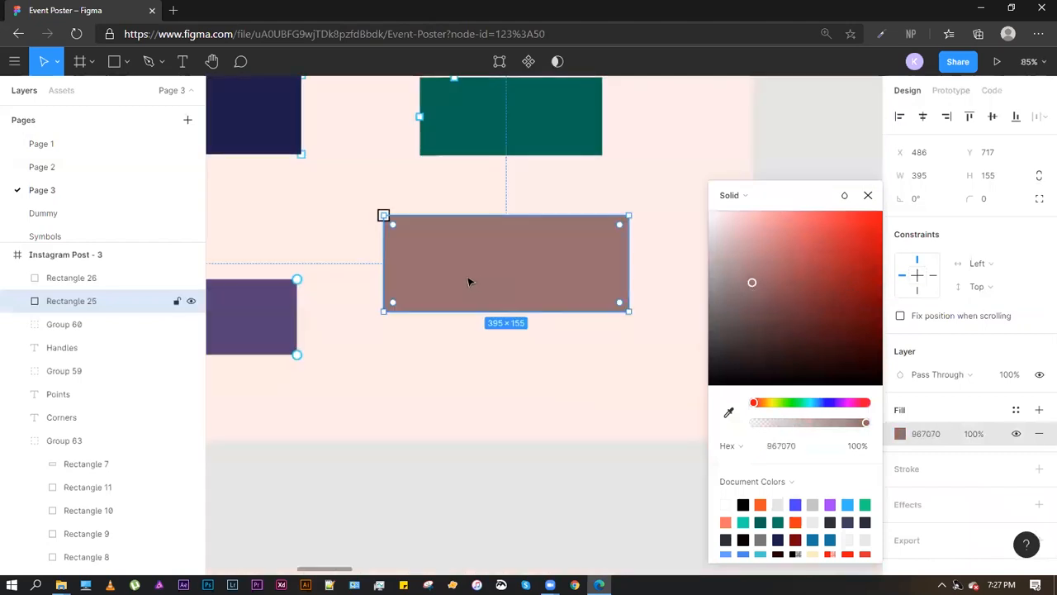
pyautogui.press('Escape')
# Add a black (000000) stroke to the wide brown rectangle and set its width to 15
pyautogui.click(505, 295)
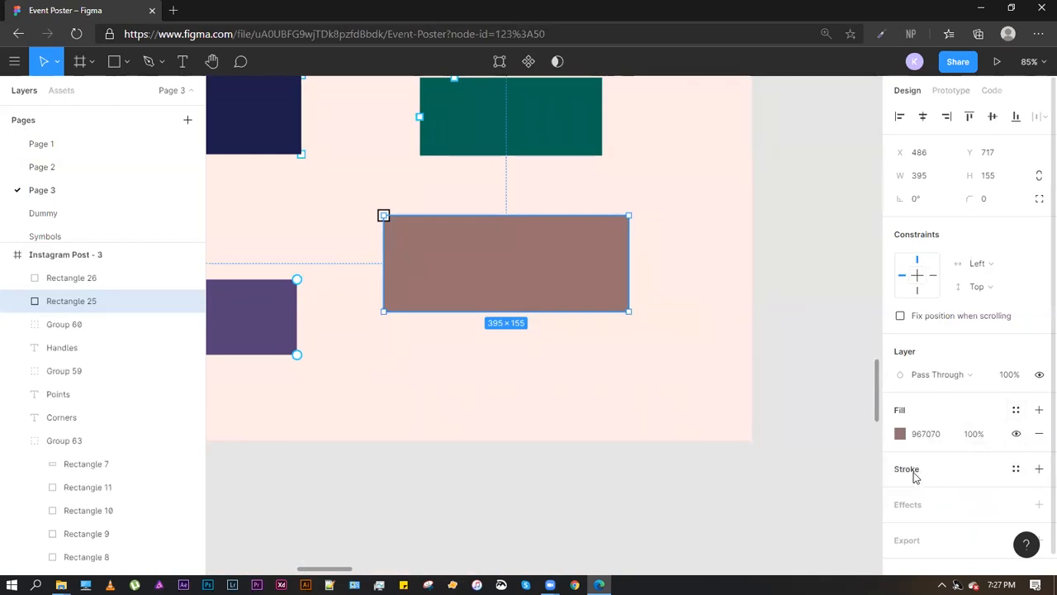
pyautogui.click(1036, 469)
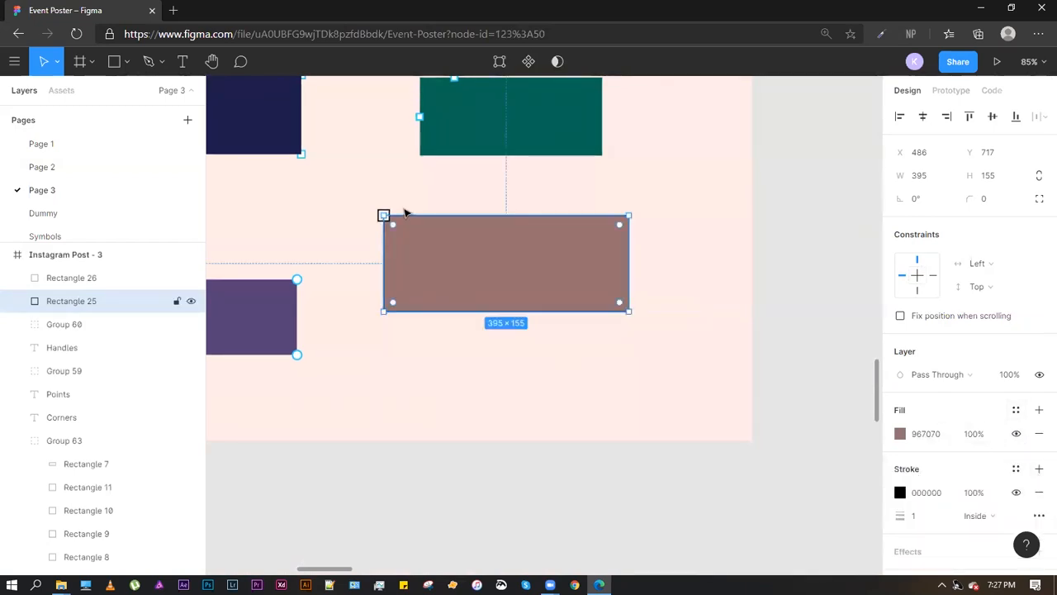
pyautogui.scroll(6, 401, 210)
pyautogui.scroll(3, 293, 163)
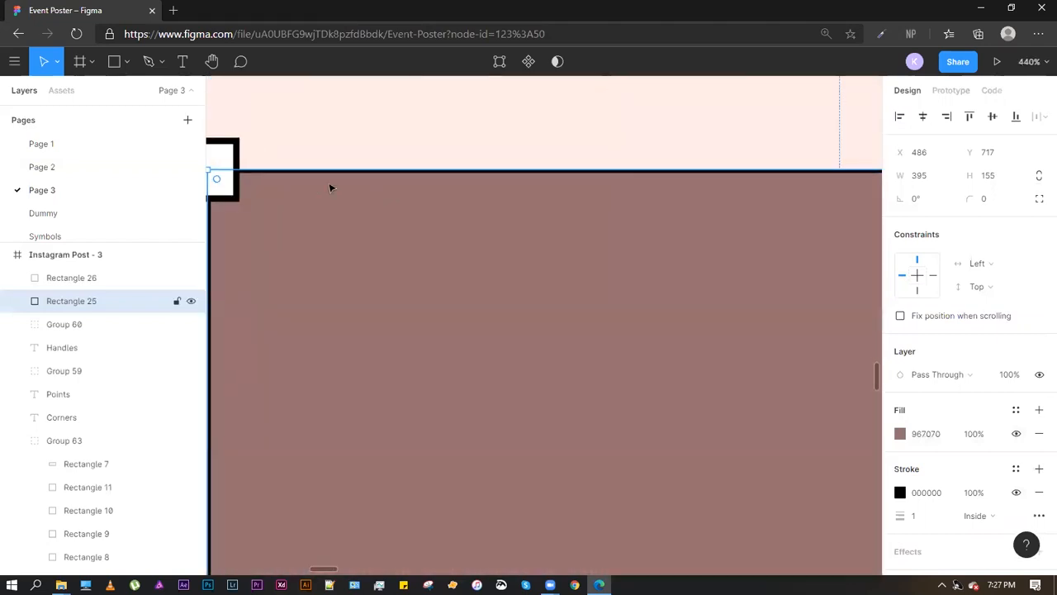
pyautogui.moveTo(907, 515); pyautogui.dragTo(915, 518)
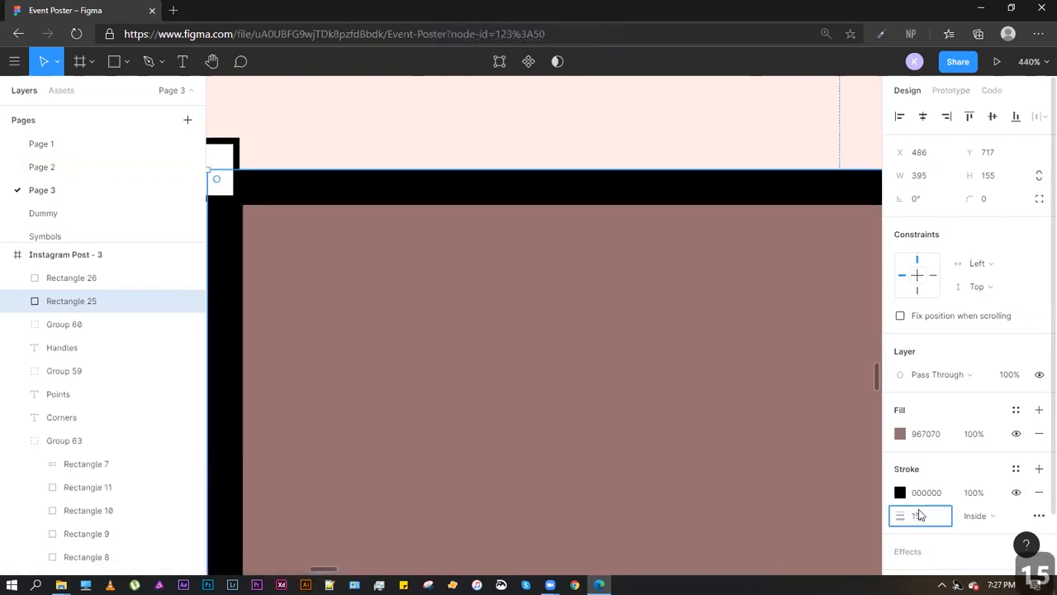
pyautogui.write('15')
pyautogui.press('Return')
# Align the wide brown rectangle's stroke Outside and clear the selection
pyautogui.scroll(-5, 529, 391)
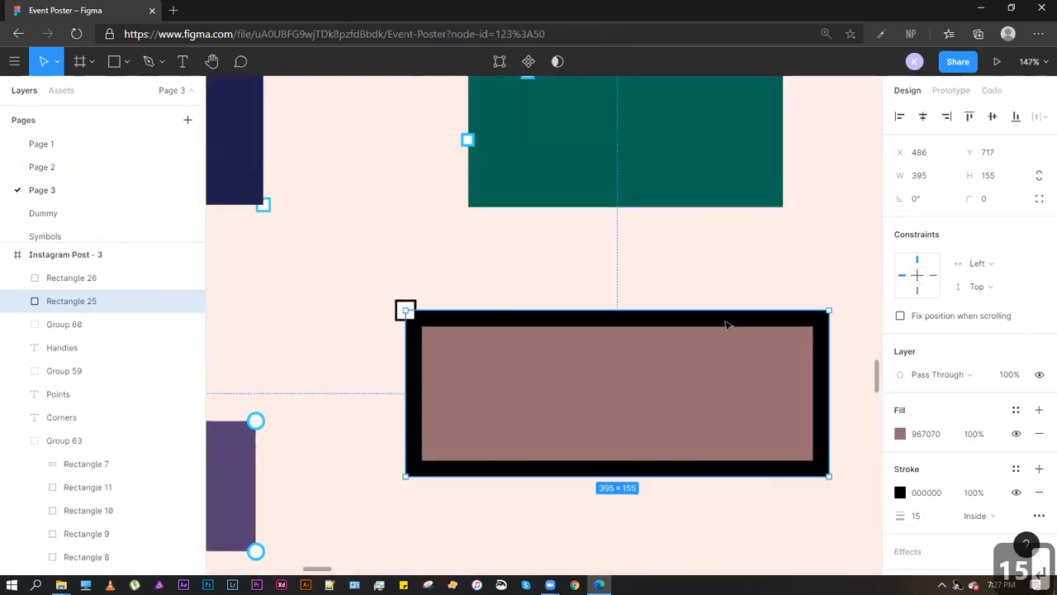
pyautogui.click(982, 521)
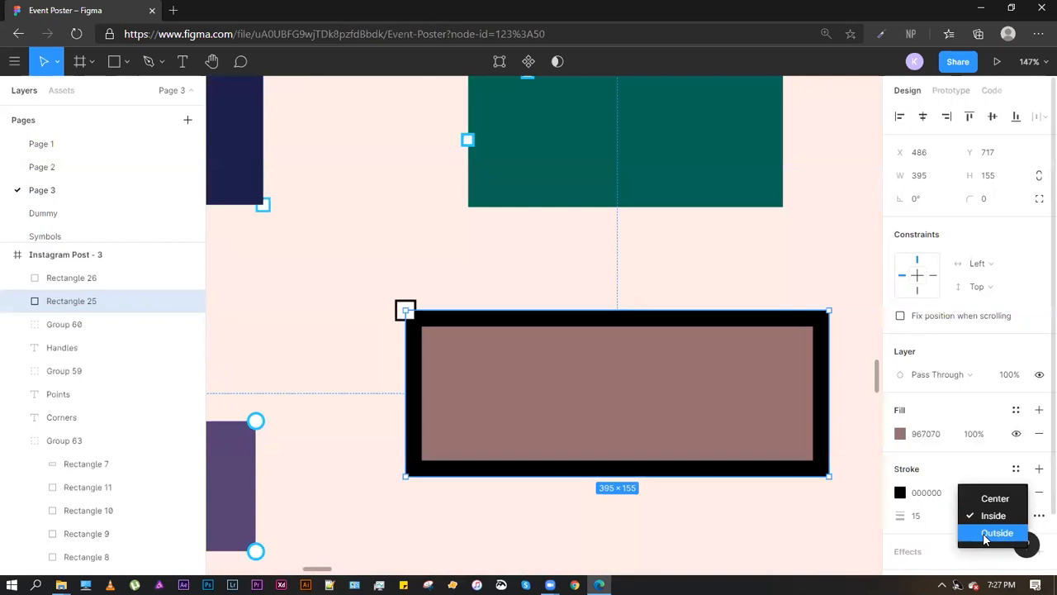
pyautogui.click(995, 532)
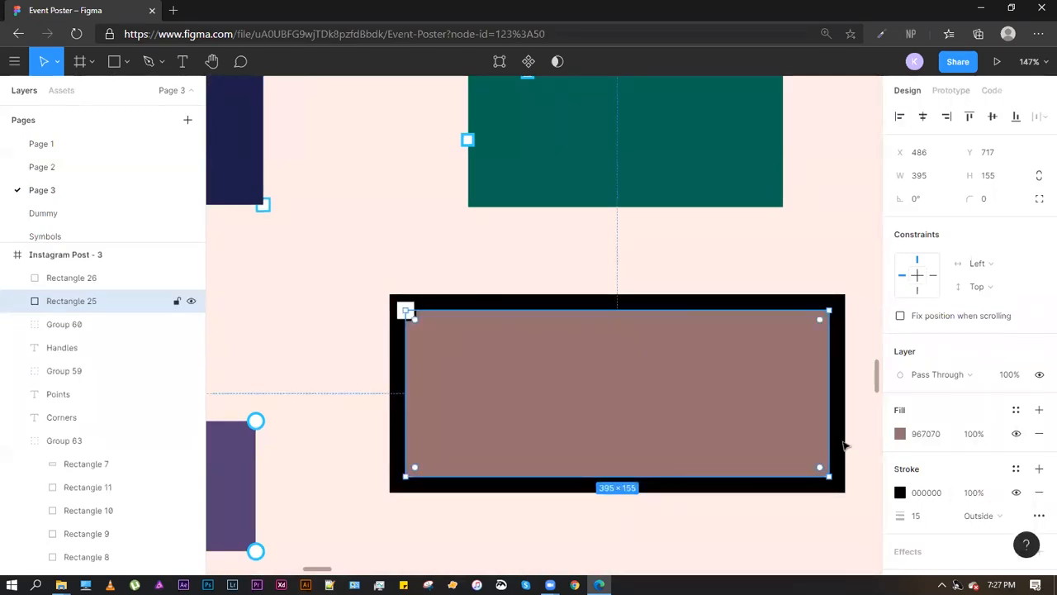
pyautogui.click(440, 240)
pyautogui.click(475, 362)
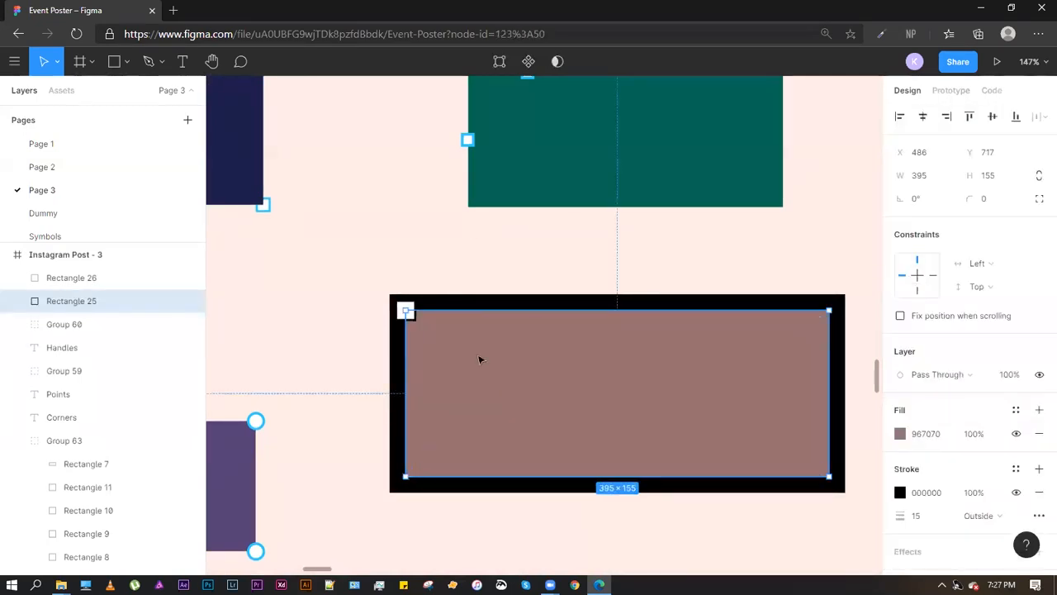
pyautogui.click(828, 270)
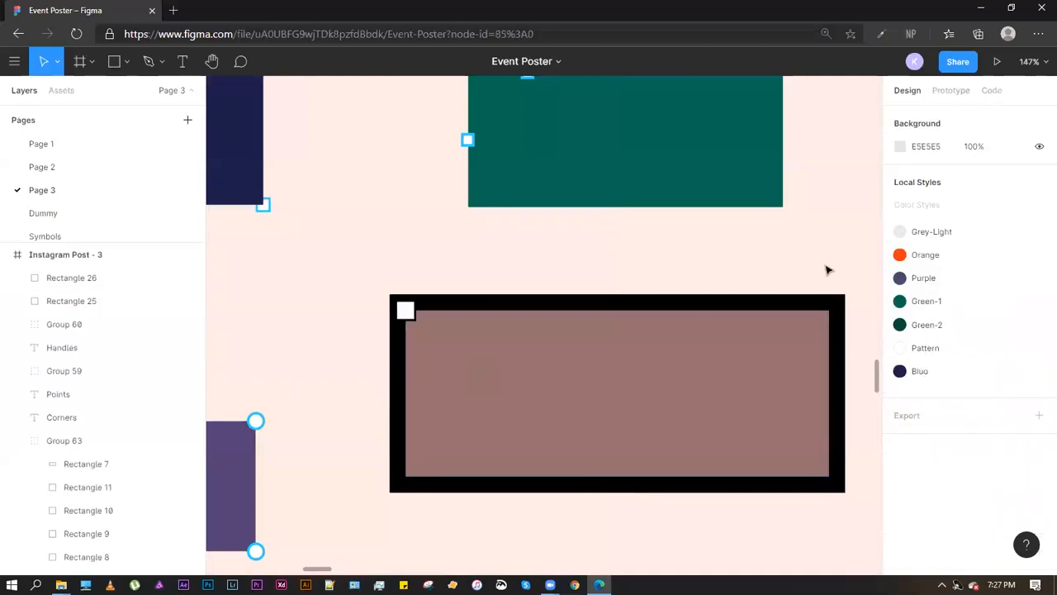
# Try moving the brown rectangle up and to the left behind the small square, and undo the move
pyautogui.click(578, 402)
pyautogui.moveTo(565, 349); pyautogui.dragTo(506, 287)
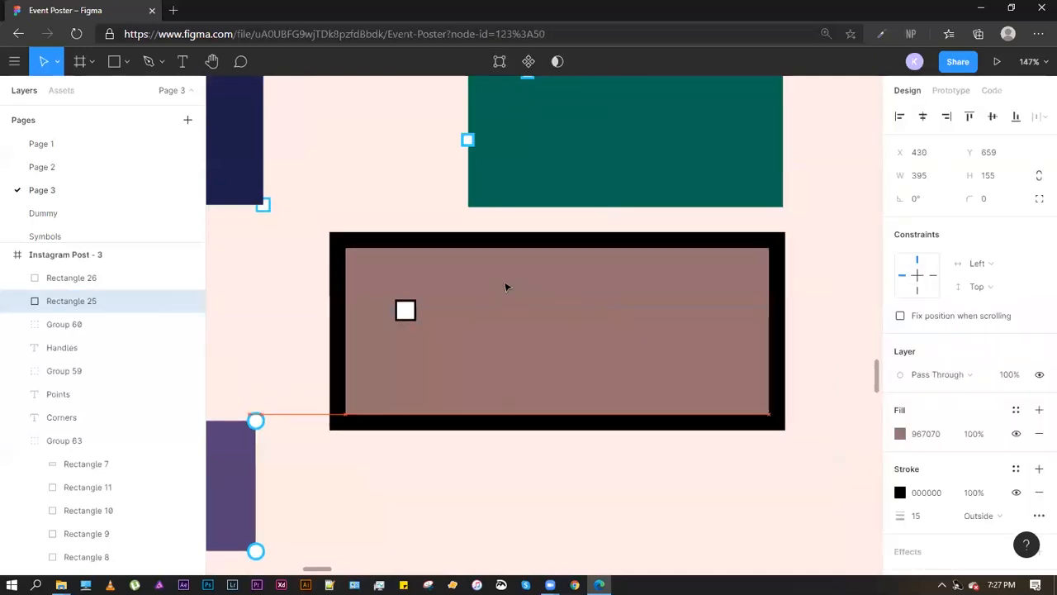
pyautogui.hotkey('ctrl', 'z')
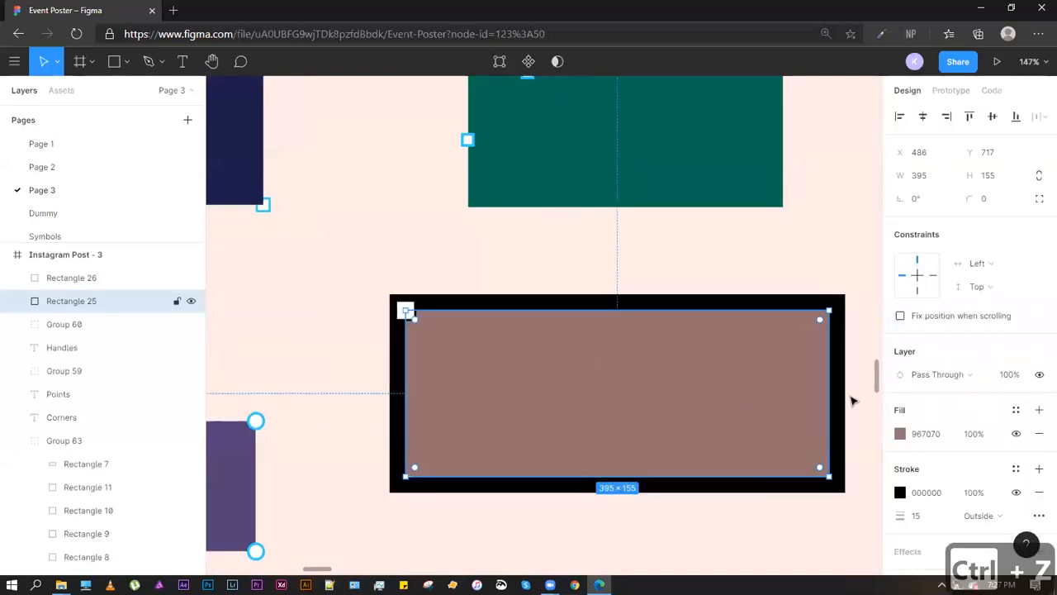
# Try the Round cap in the brown rectangle's advanced stroke settings and inspect its upper-right corner
pyautogui.click(1039, 517)
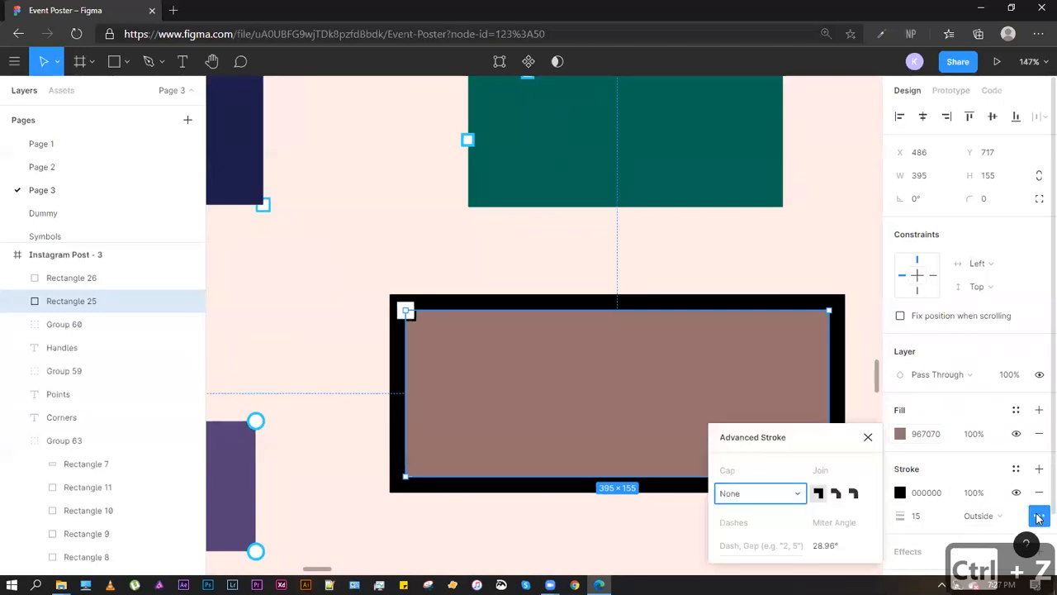
pyautogui.click(729, 408)
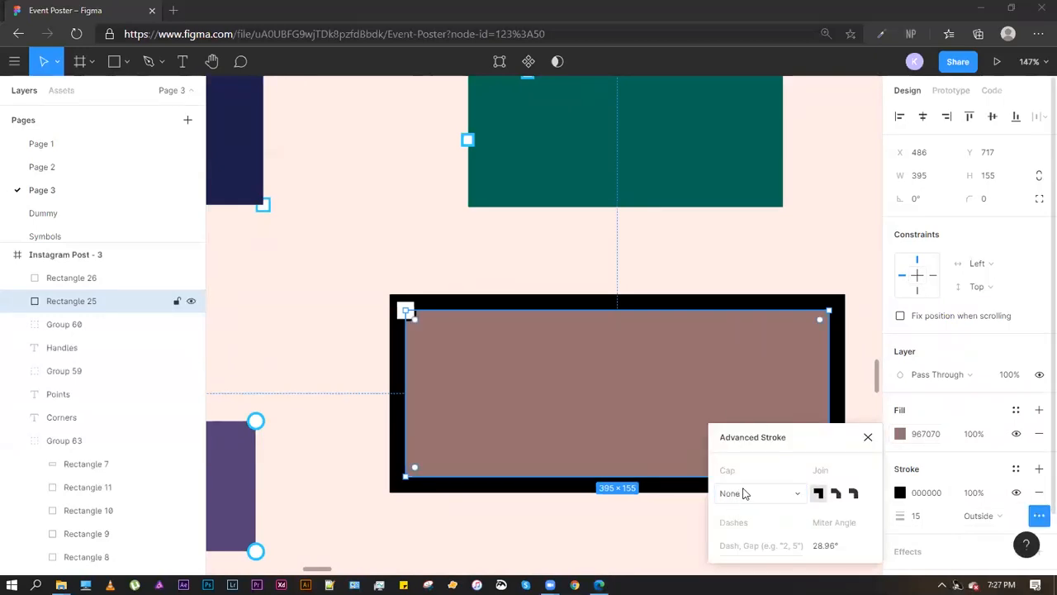
pyautogui.click(748, 494)
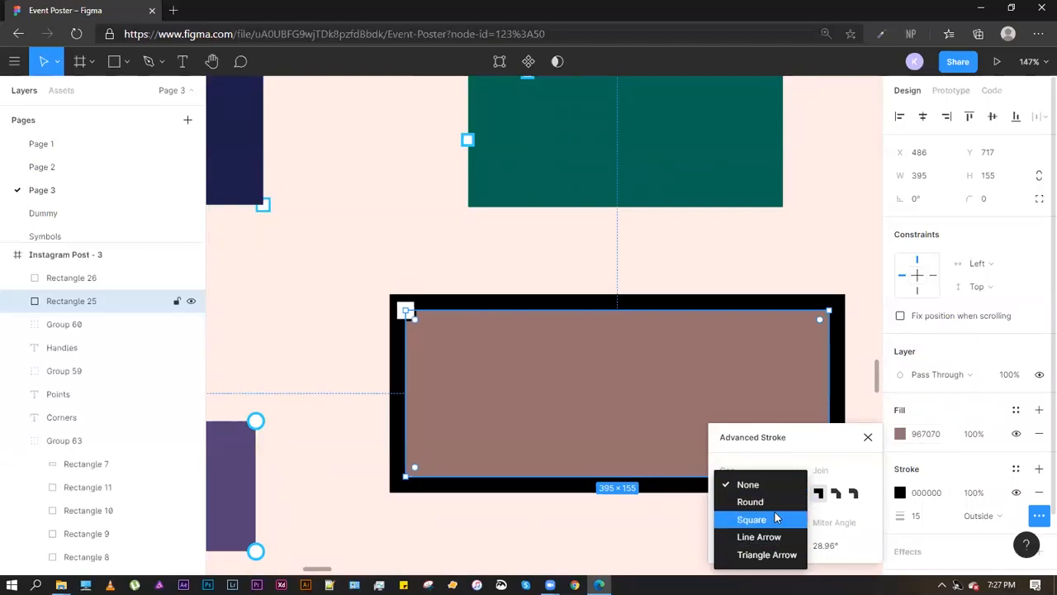
pyautogui.click(768, 501)
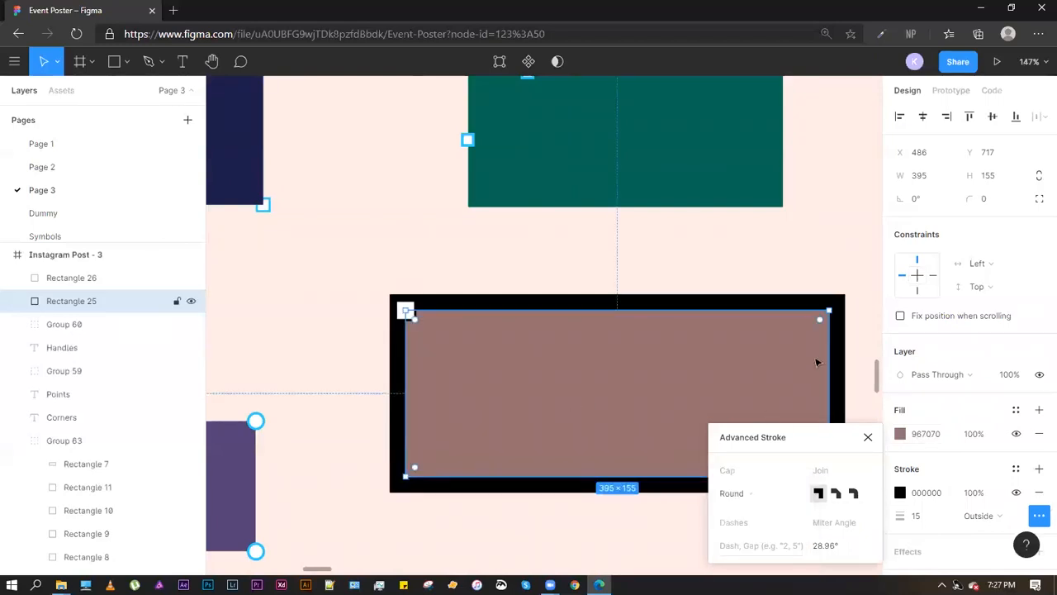
pyautogui.scroll(4, 823, 322)
pyautogui.moveTo(765, 230); pyautogui.dragTo(473, 257)
pyautogui.scroll(1, 581, 241)
pyautogui.scroll(-1, 581, 241)
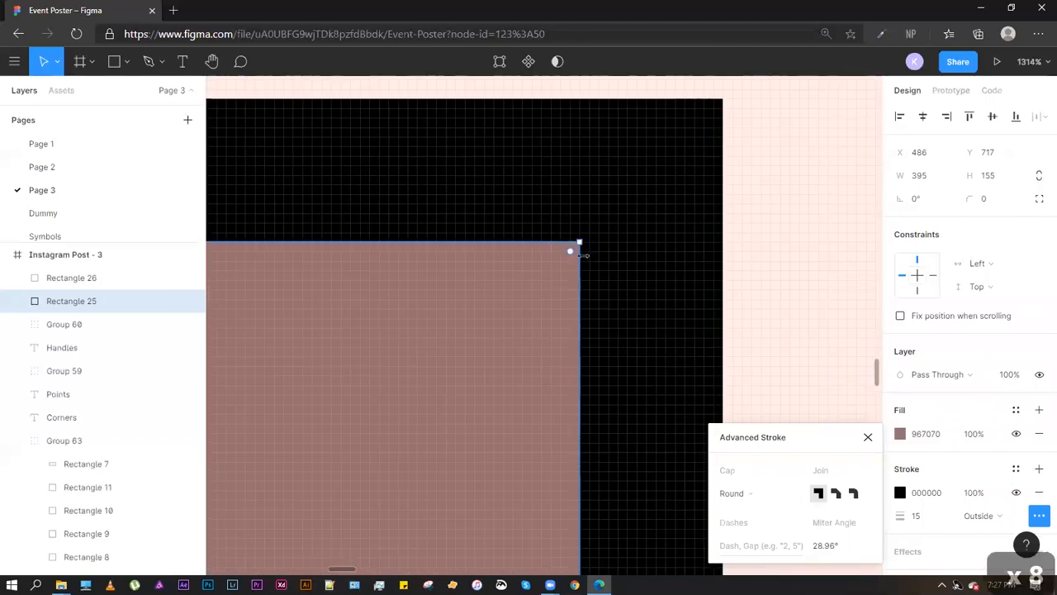
pyautogui.scroll(-10, 583, 256)
# Set the brown rectangle's stroke cap to None and its join to the round style
pyautogui.click(749, 495)
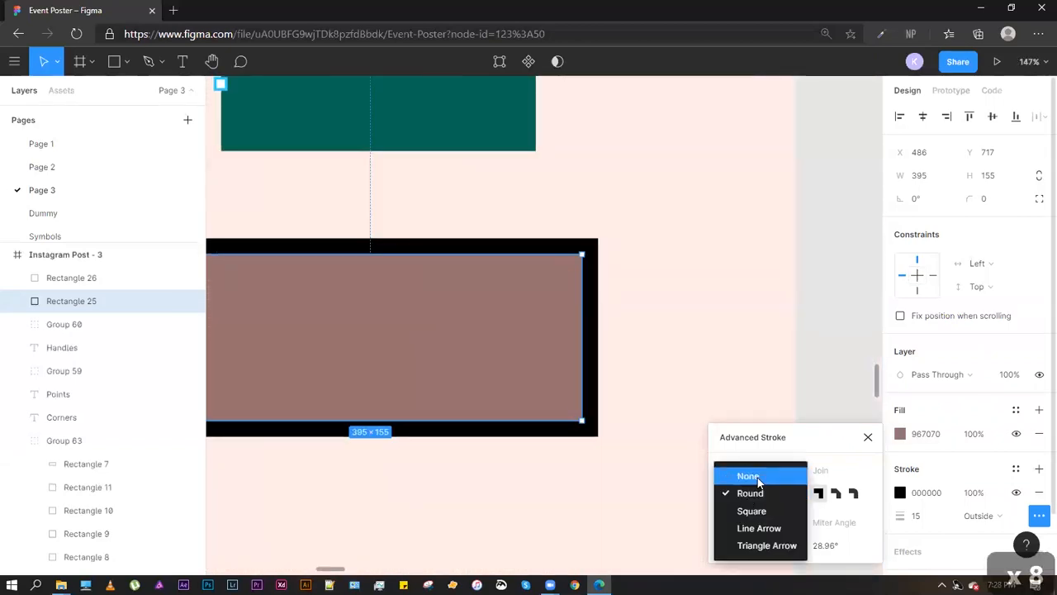
pyautogui.click(757, 478)
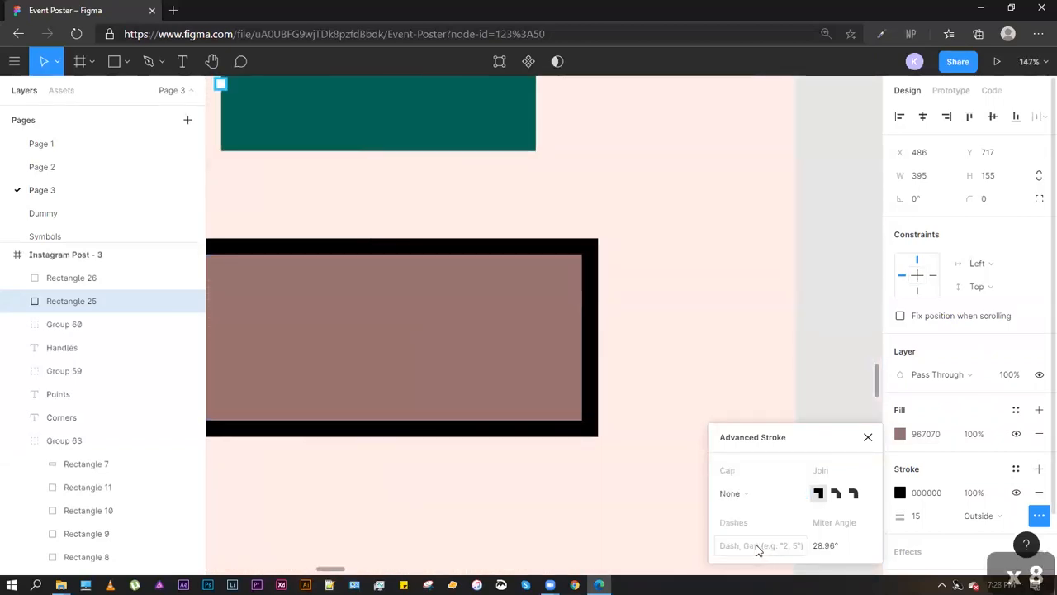
pyautogui.click(855, 495)
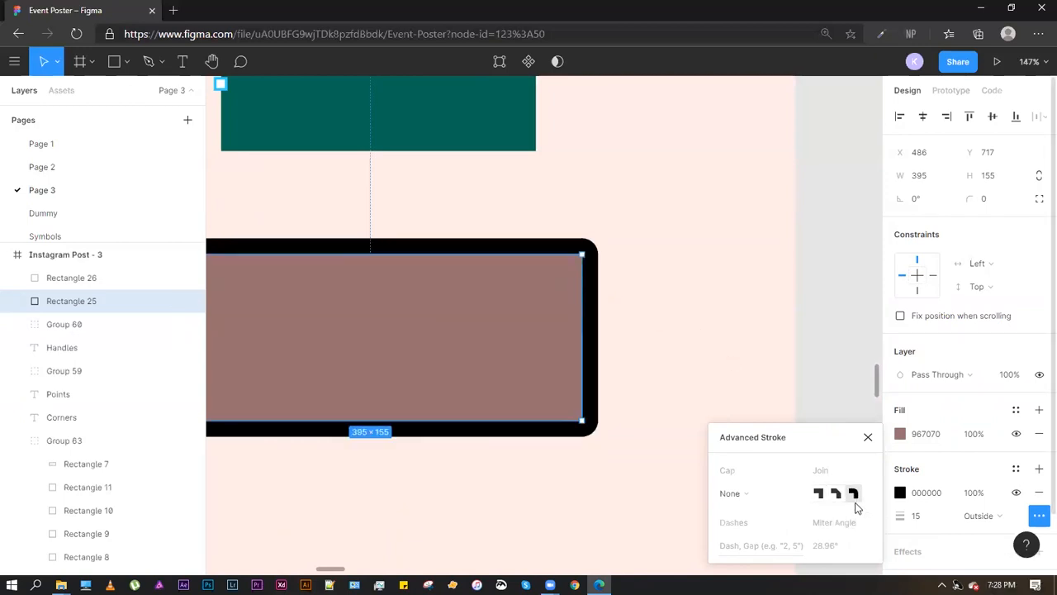
# Try the bevel and round joins on the brown rectangle's stroke, and set the join to miter
pyautogui.click(836, 495)
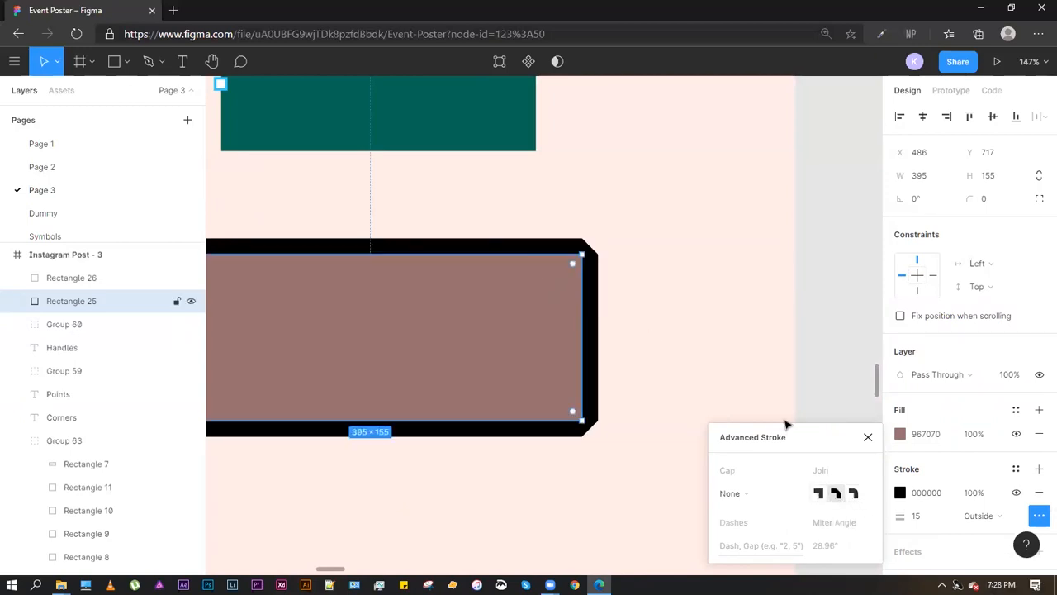
pyautogui.click(855, 493)
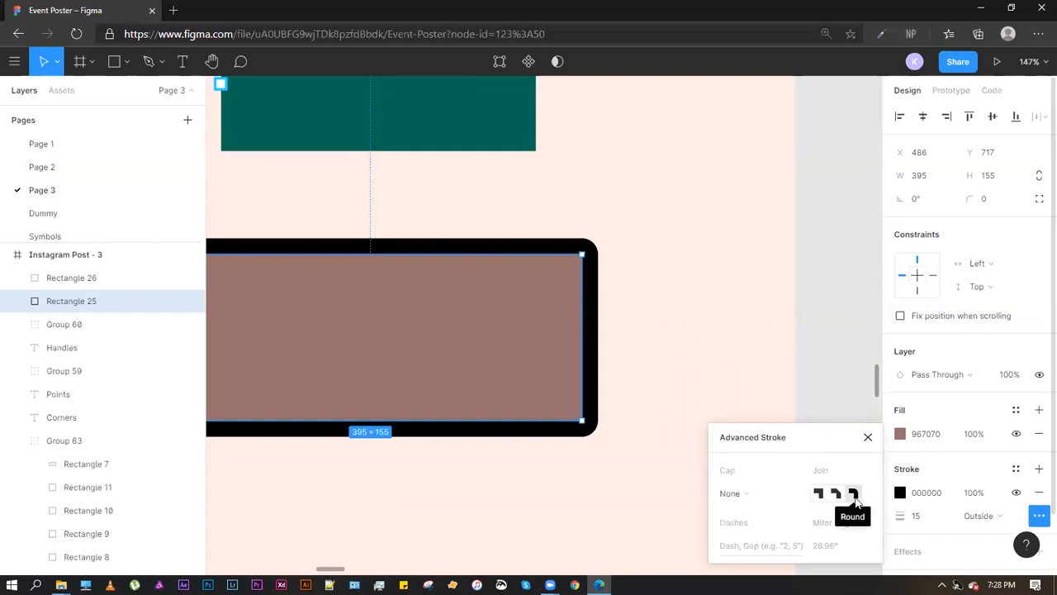
pyautogui.click(820, 494)
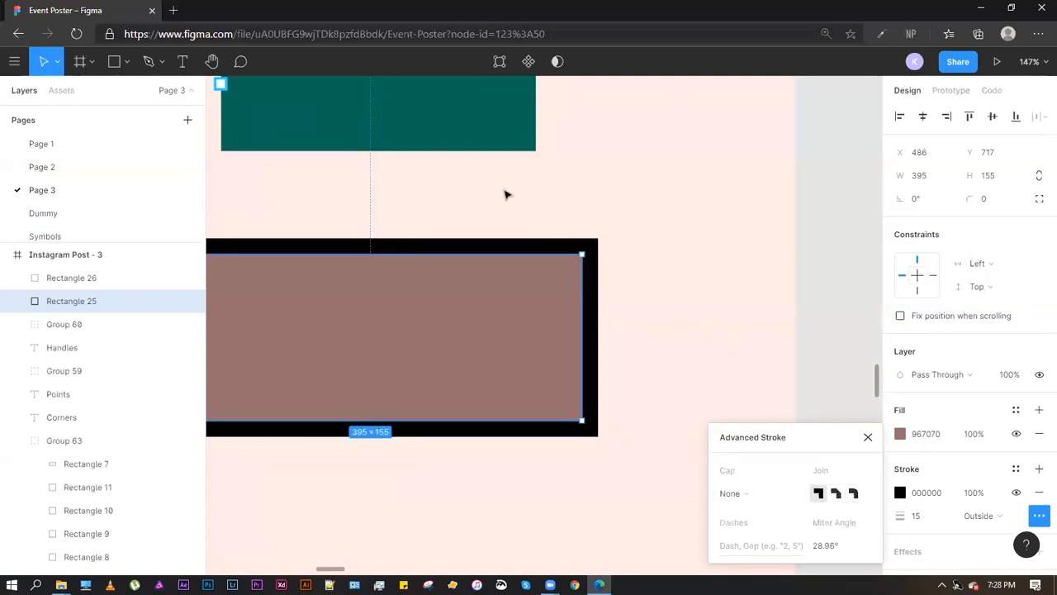
# Give the brown rectangle's stroke a dash pattern of 10, 20
pyautogui.press('space')
pyautogui.moveTo(532, 493); pyautogui.dragTo(583, 466)
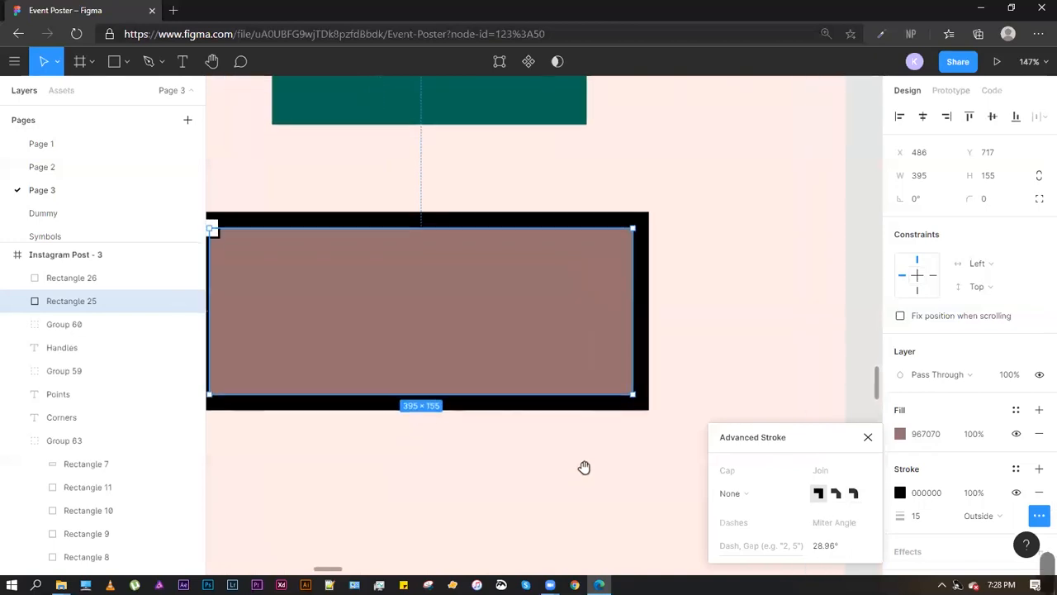
pyautogui.press('space')
pyautogui.moveTo(458, 424); pyautogui.dragTo(540, 425)
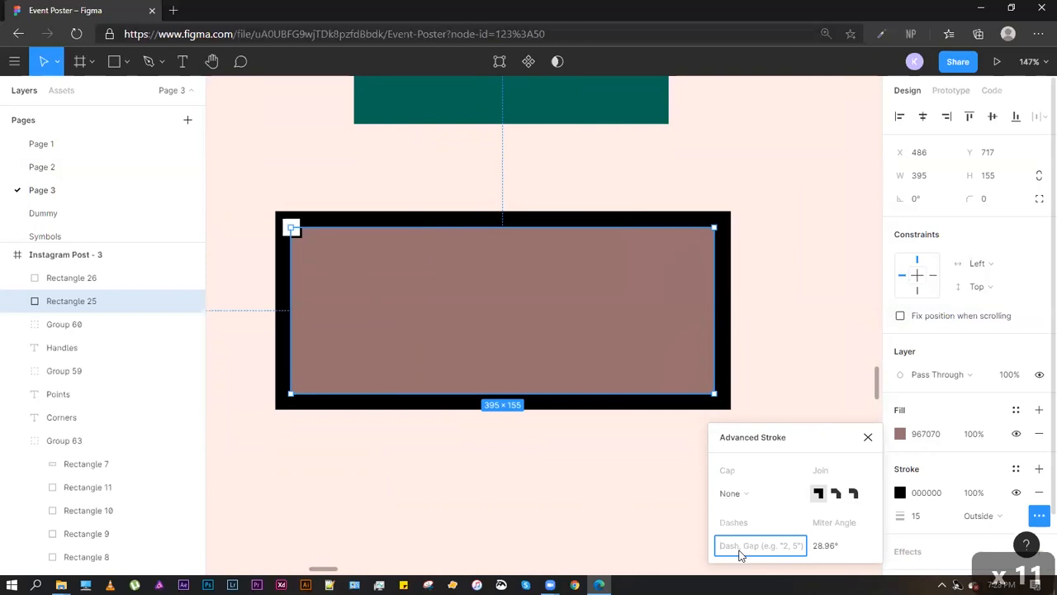
pyautogui.write('10')
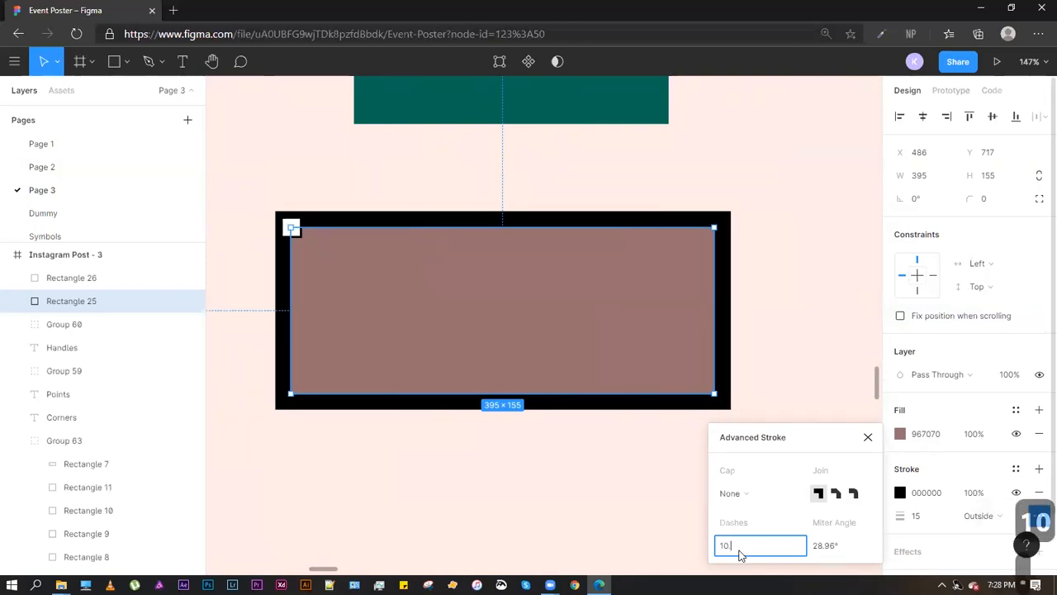
pyautogui.write(', 2')
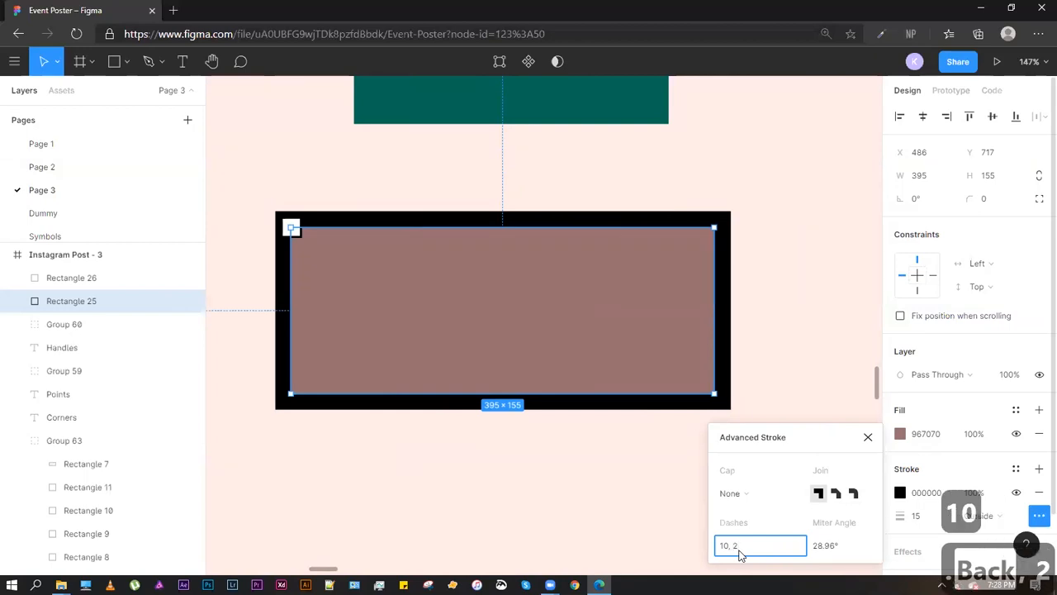
pyautogui.write('0')
pyautogui.press('Return')
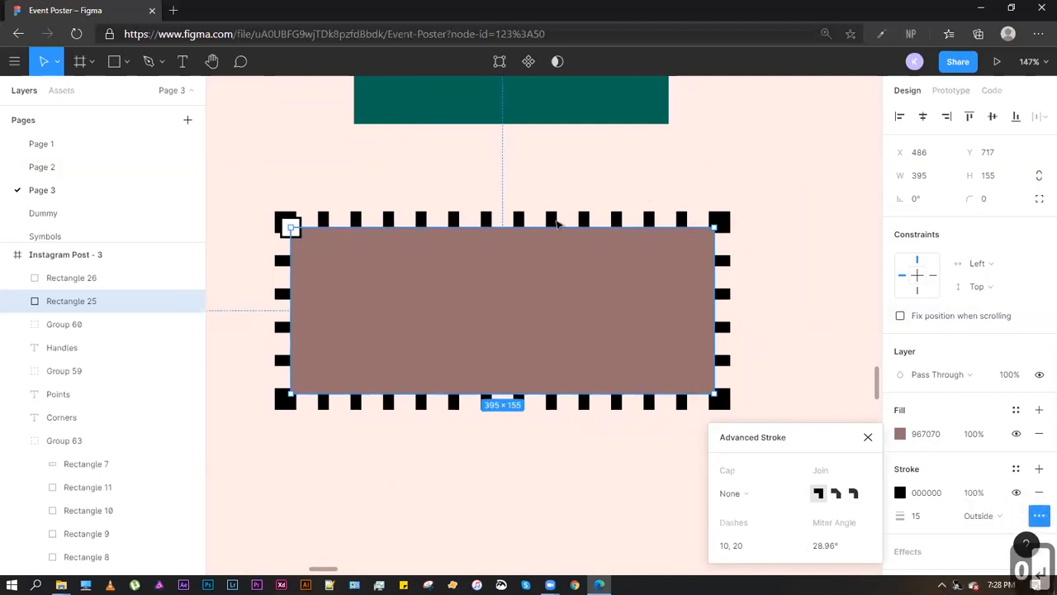
# Enlarge the dashed brown rectangle to about 171 high and slightly wider, and clear the selection
pyautogui.moveTo(475, 228); pyautogui.dragTo(486, 218)
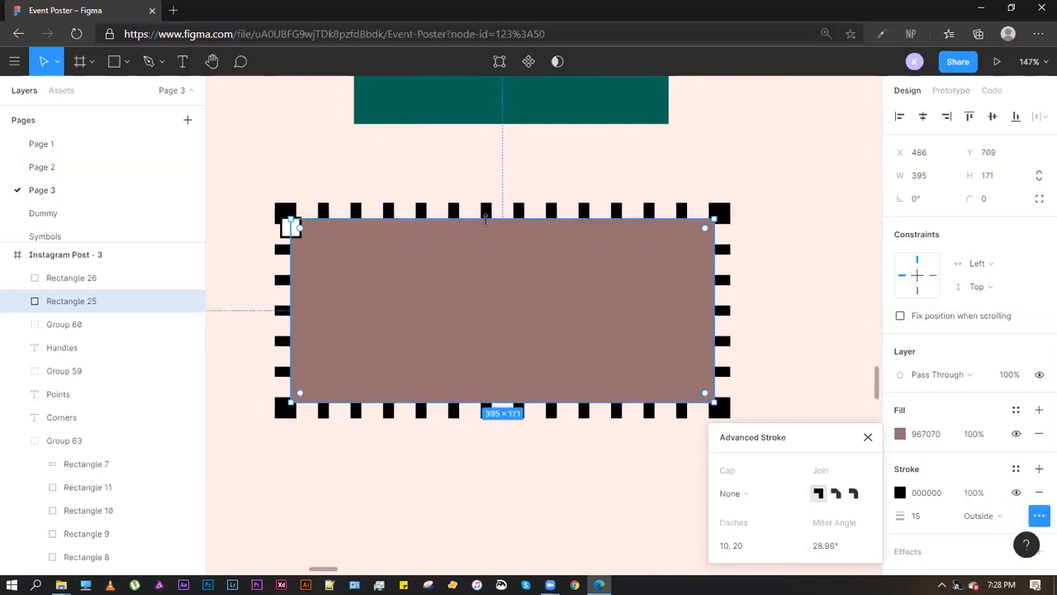
pyautogui.scroll(-5, 486, 218)
pyautogui.moveTo(576, 256); pyautogui.dragTo(547, 258)
pyautogui.press('Escape')
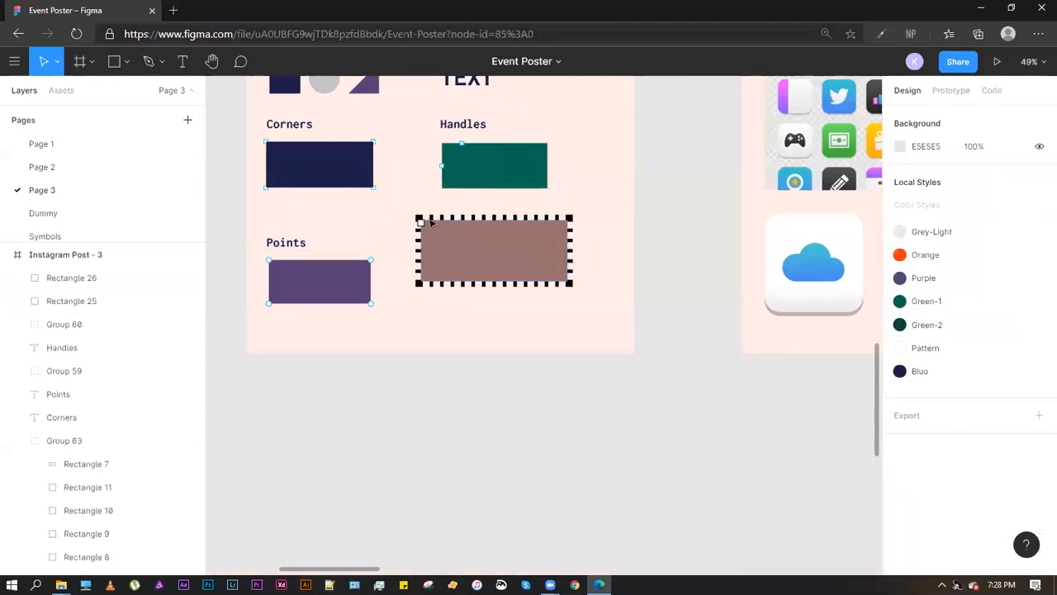
pyautogui.scroll(10, 424, 215)
pyautogui.click(512, 256)
pyautogui.scroll(-10, 550, 293)
pyautogui.click(593, 223)
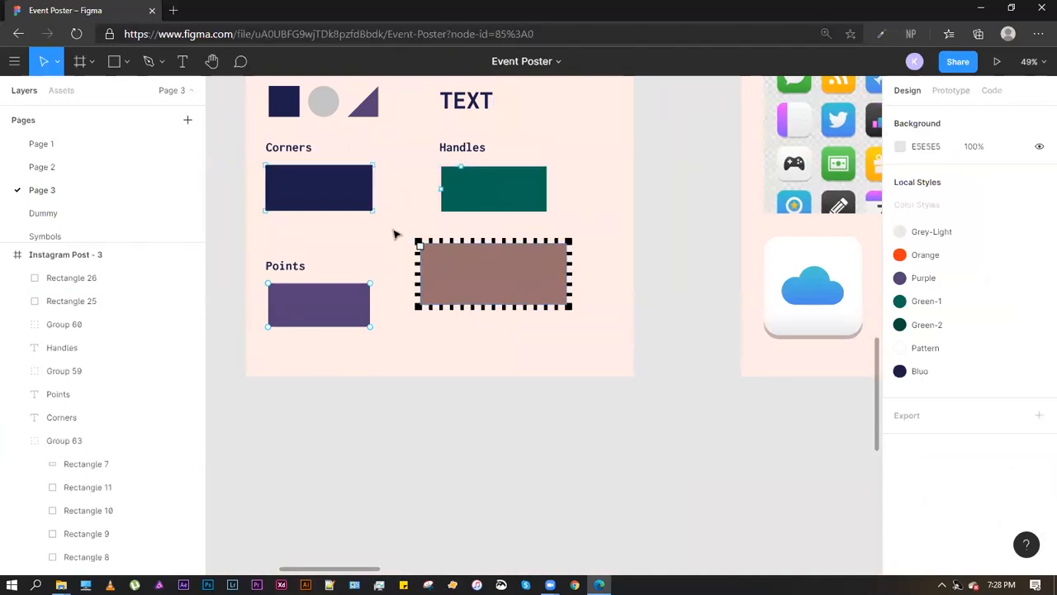
pyautogui.moveTo(399, 234); pyautogui.dragTo(620, 344)
pyautogui.click(616, 193)
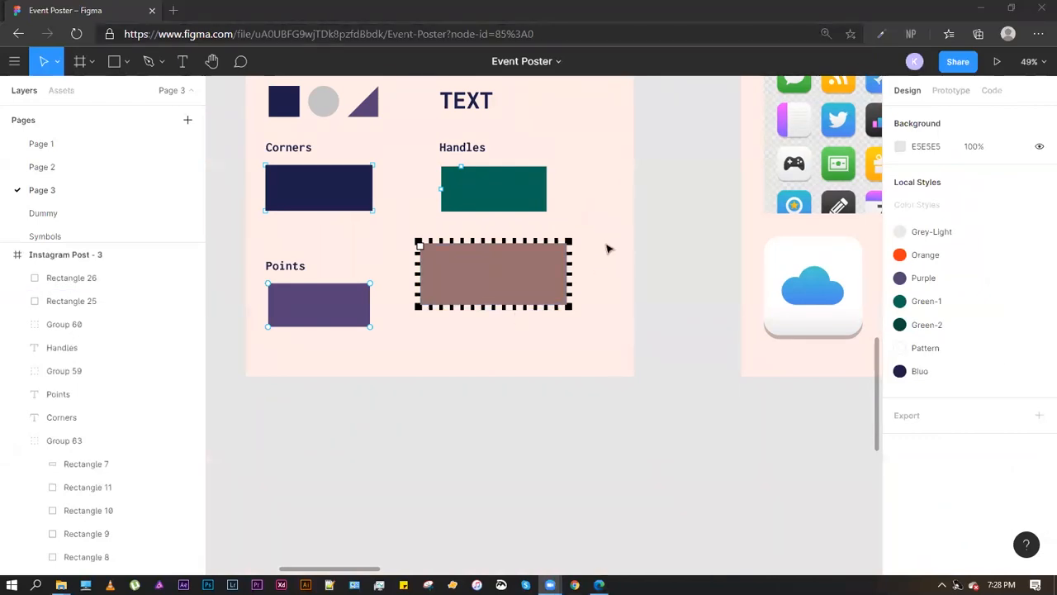
# Examine the Shape Combinations, Gradients artboard and the large cloud icon group on it
pyautogui.moveTo(657, 125); pyautogui.dragTo(563, 214)
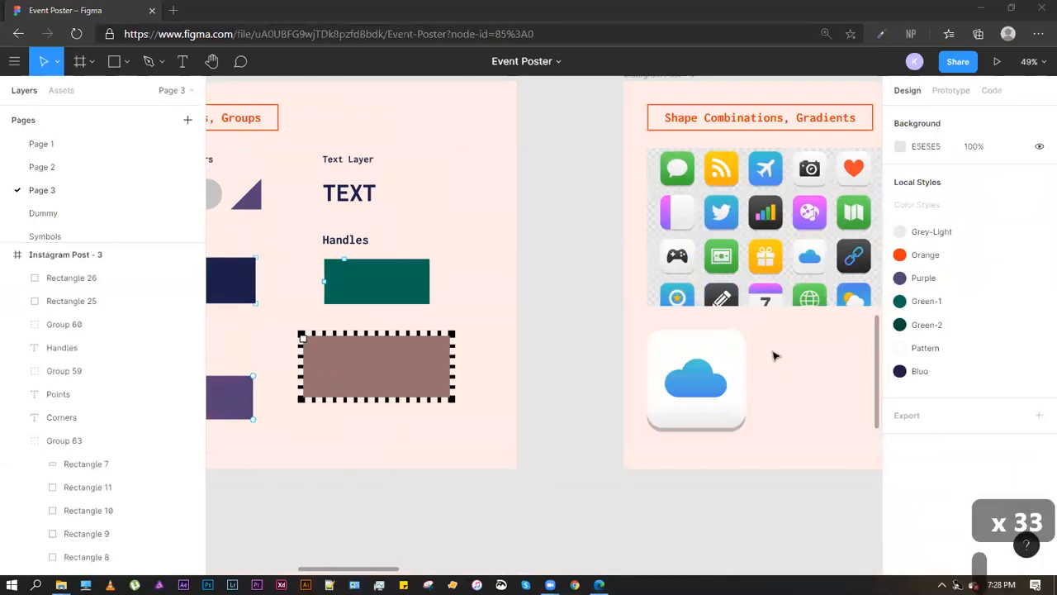
pyautogui.click(743, 355)
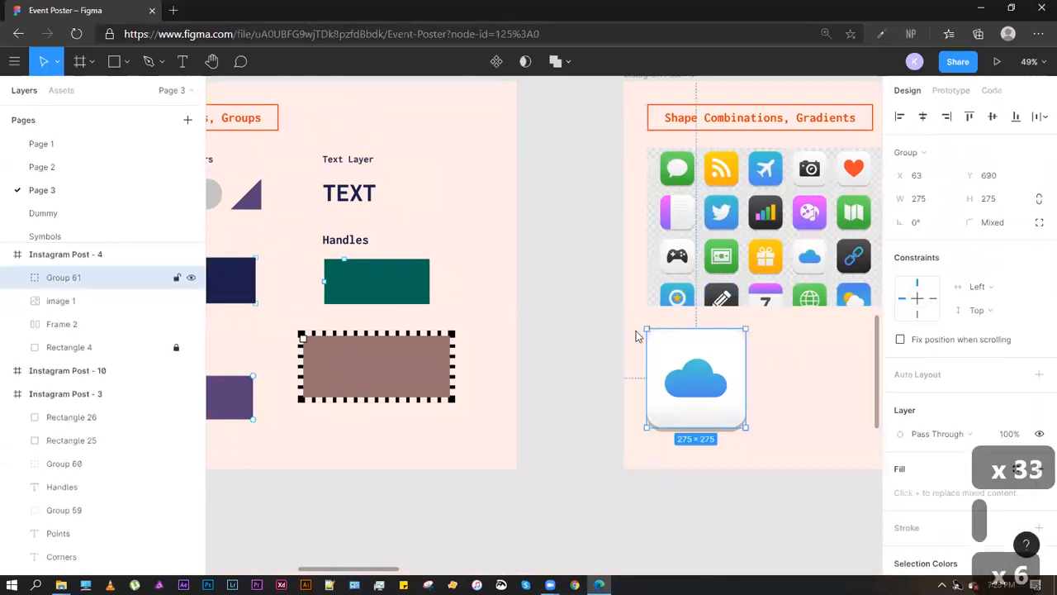
pyautogui.click(800, 351)
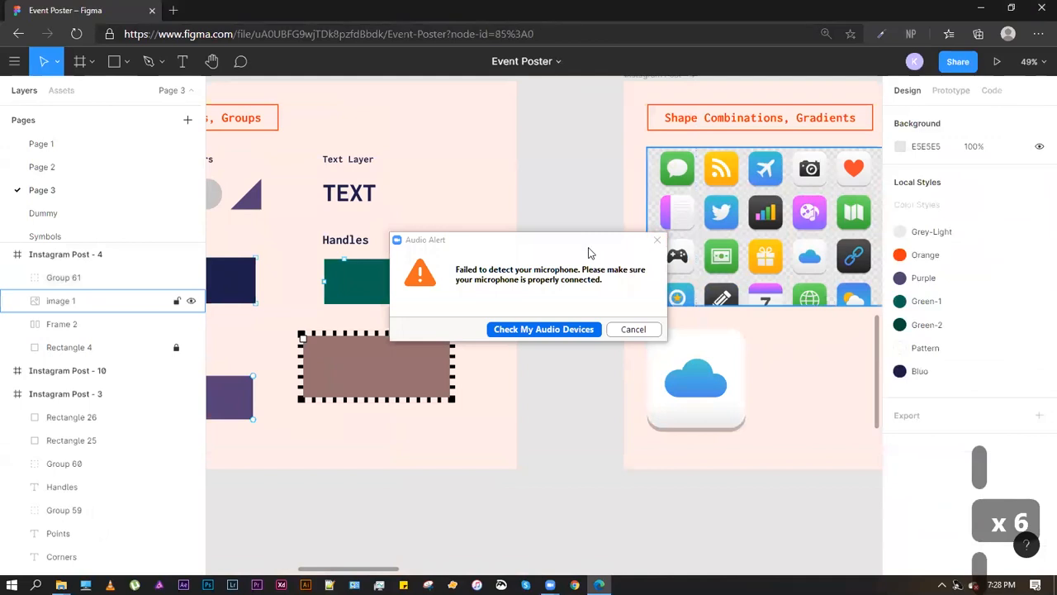
pyautogui.click(813, 365)
pyautogui.click(813, 365)
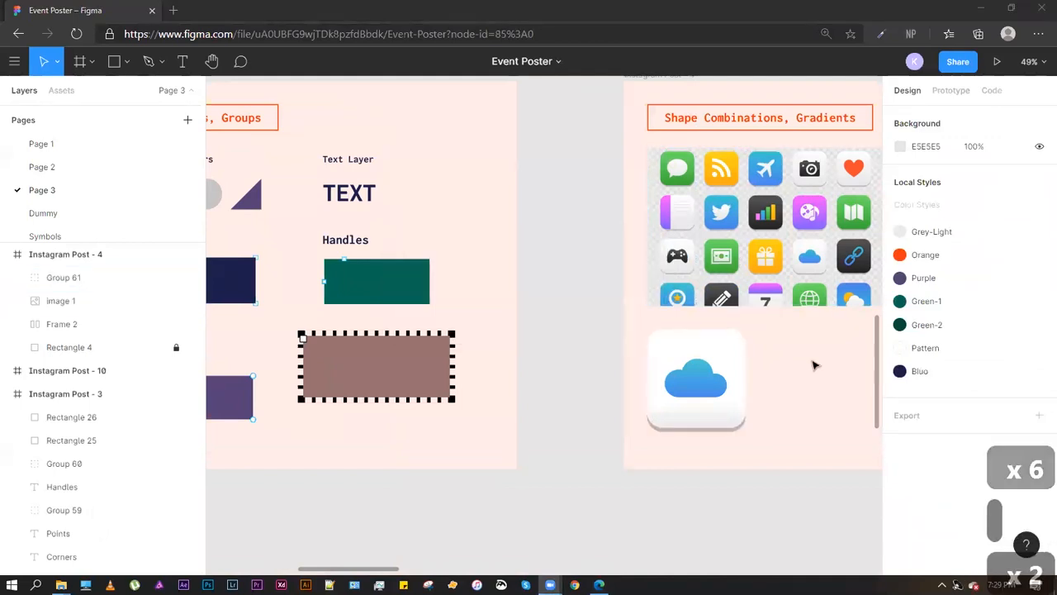
pyautogui.moveTo(813, 360); pyautogui.dragTo(682, 356)
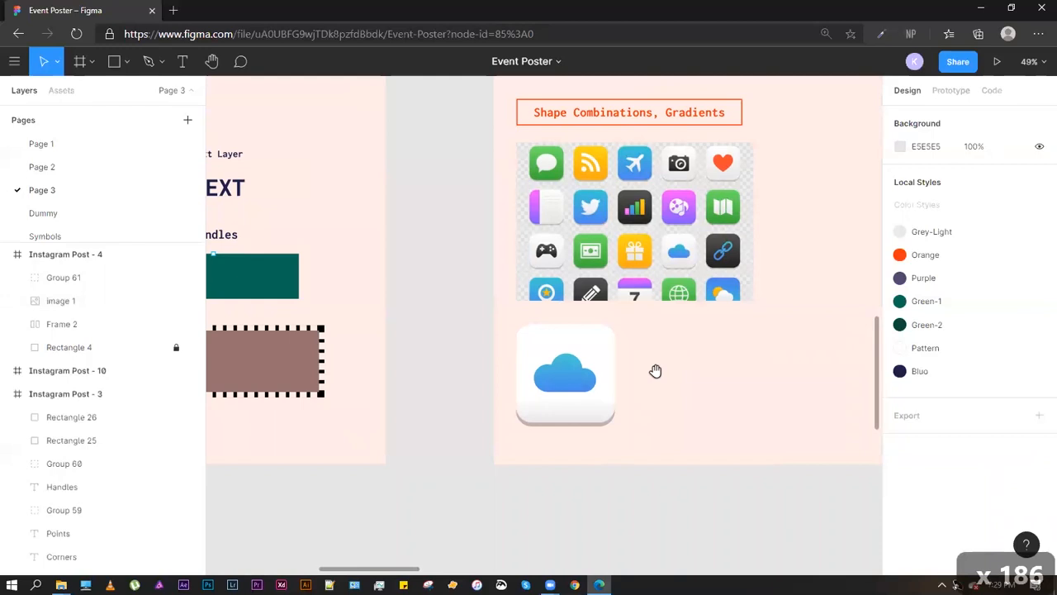
pyautogui.moveTo(777, 340); pyautogui.dragTo(628, 371)
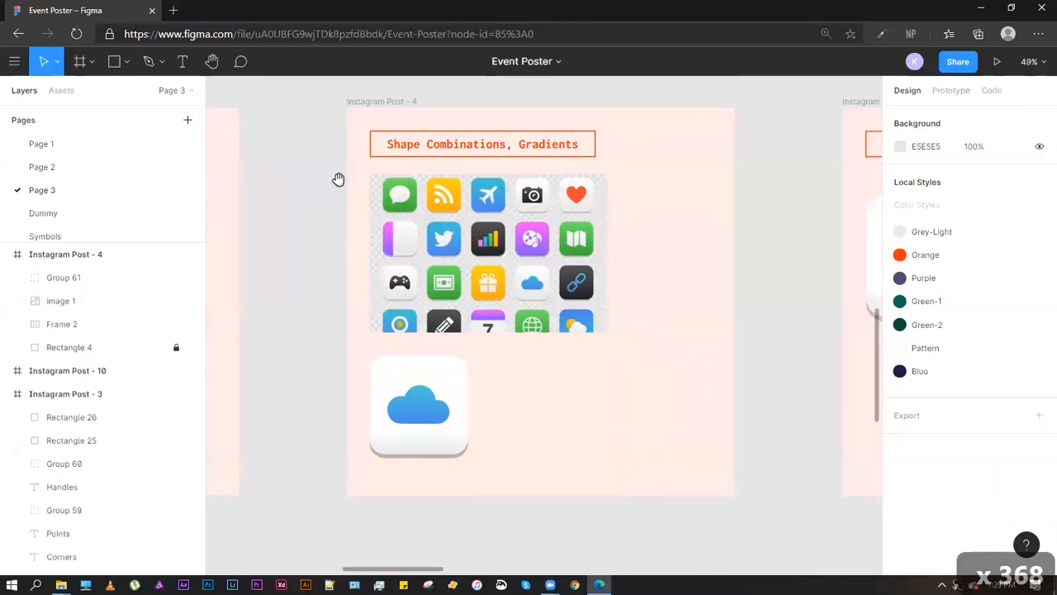
# Activate the Hand tool, jump to the Agenda frame, and fit all the frames in view
pyautogui.click(212, 62)
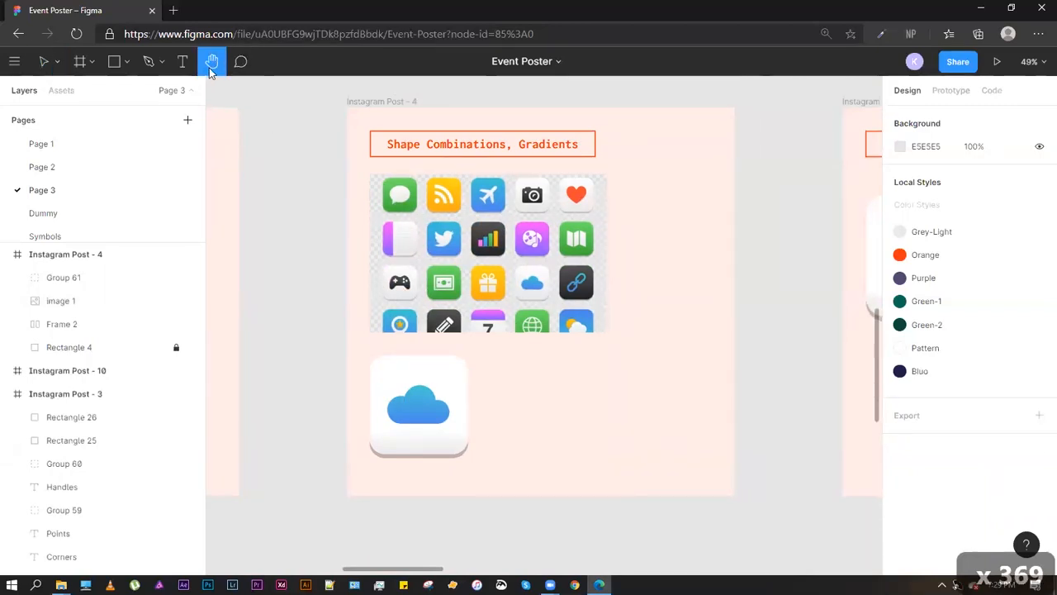
pyautogui.press('h')
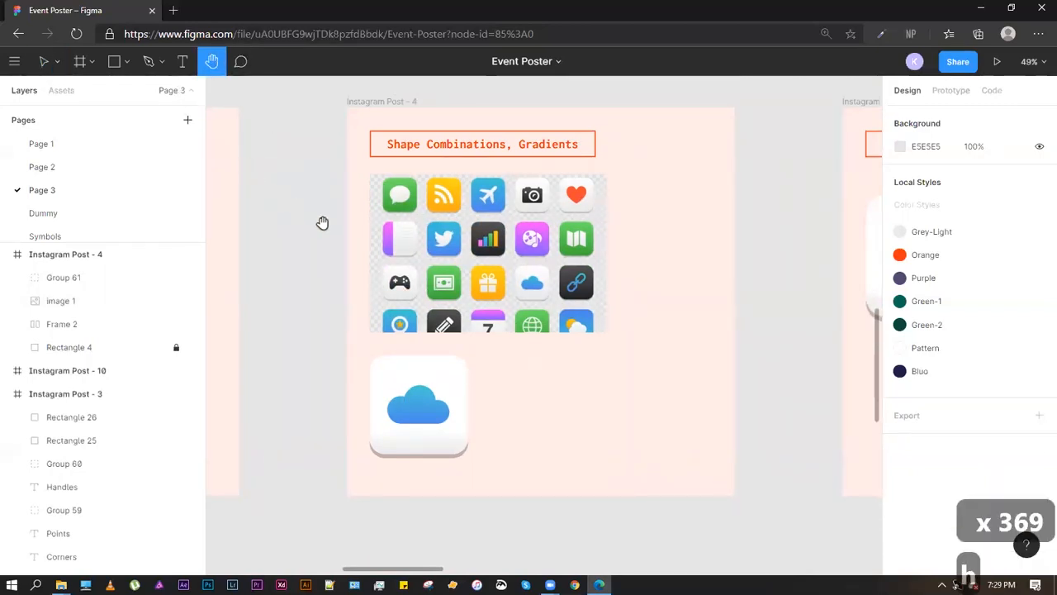
pyautogui.press('n')
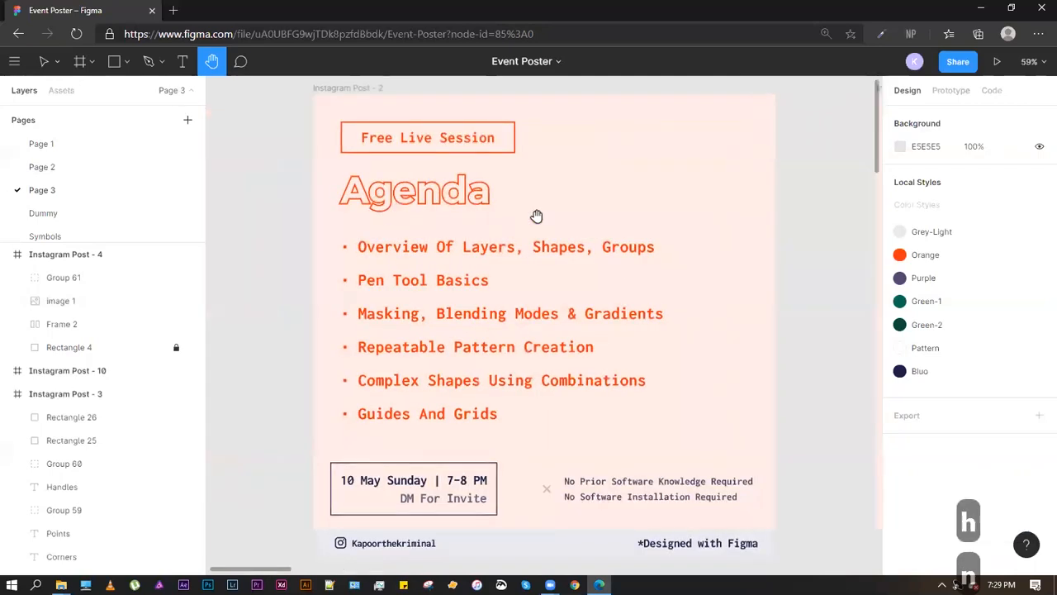
pyautogui.hotkey('shift', '1')
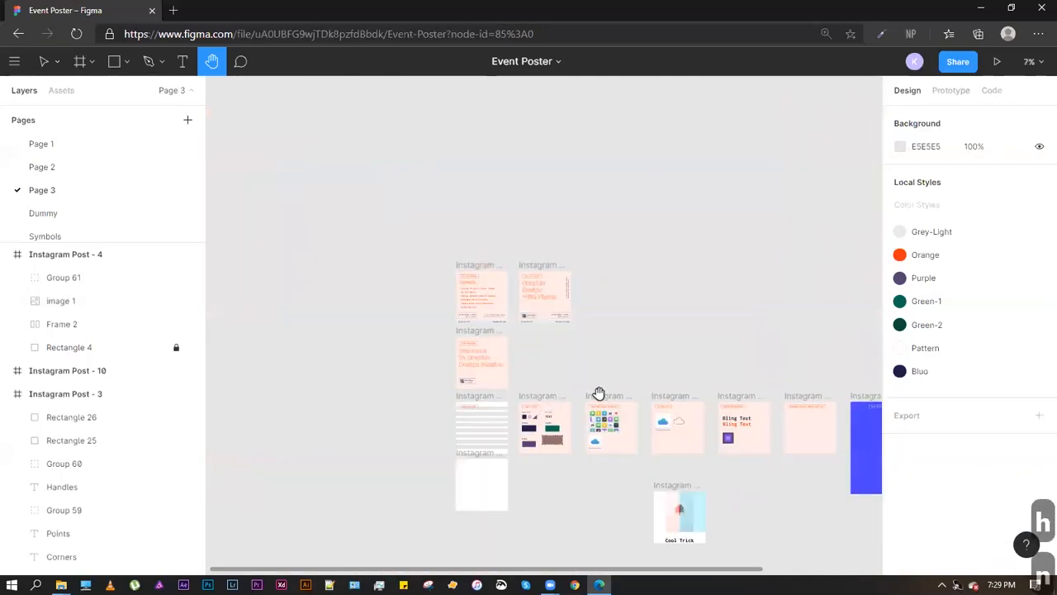
# Select the Instagram Post - 4 frame in the overview, look at it up close, and clear the selection
pyautogui.press('v')
pyautogui.click(603, 399)
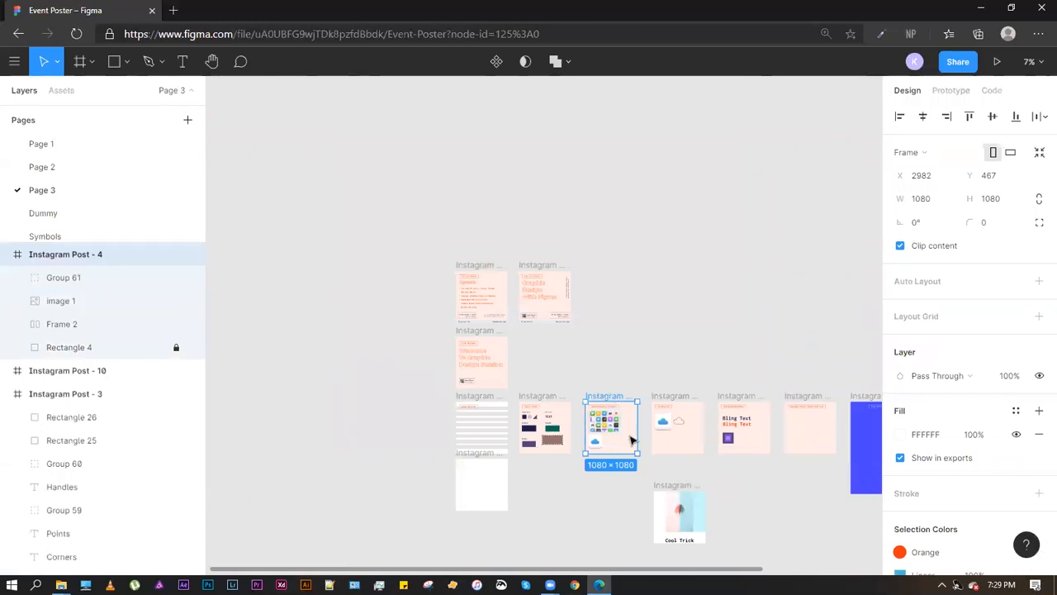
pyautogui.scroll(5, 626, 440)
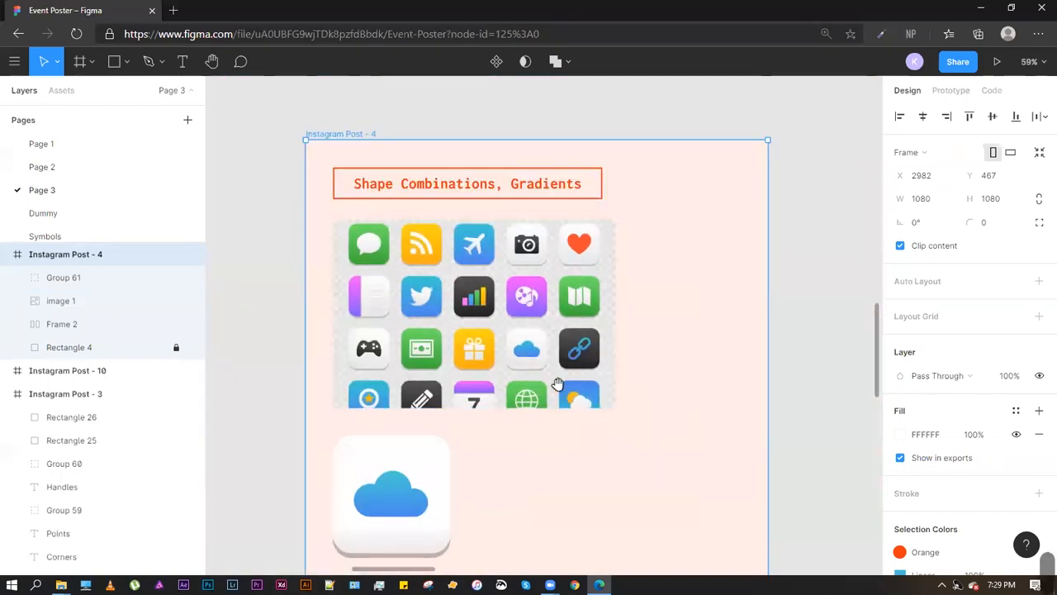
pyautogui.scroll(-3, 552, 372)
pyautogui.hscroll(1, 552, 372)
pyautogui.click(506, 189)
pyautogui.click(599, 152)
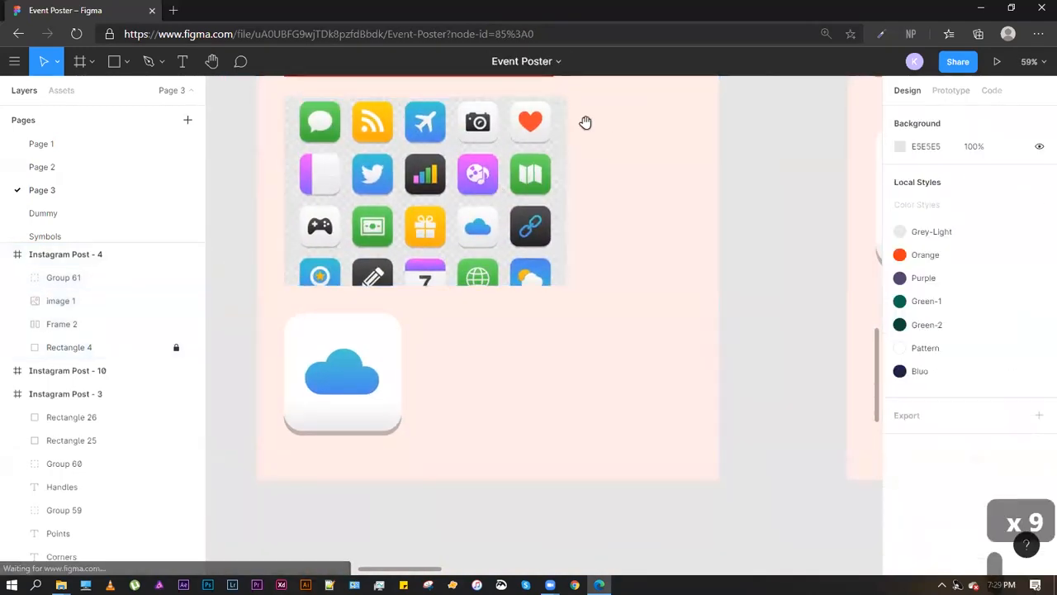
# Select the artboard's title frame and the app icons image in turn, and inspect the cloud icon in the image
pyautogui.scroll(2, 594, 207)
pyautogui.click(438, 145)
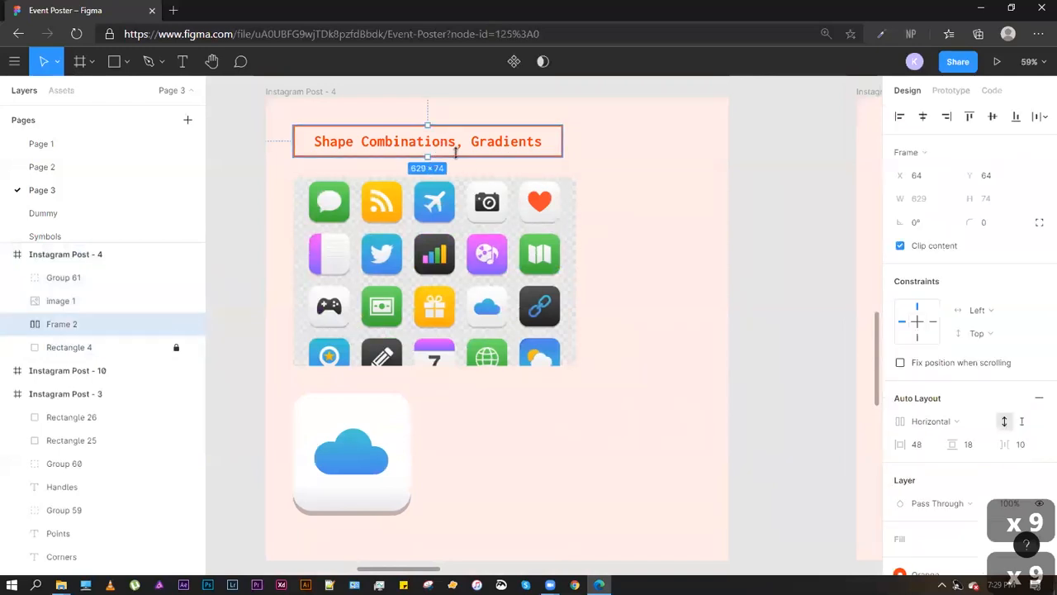
pyautogui.click(419, 295)
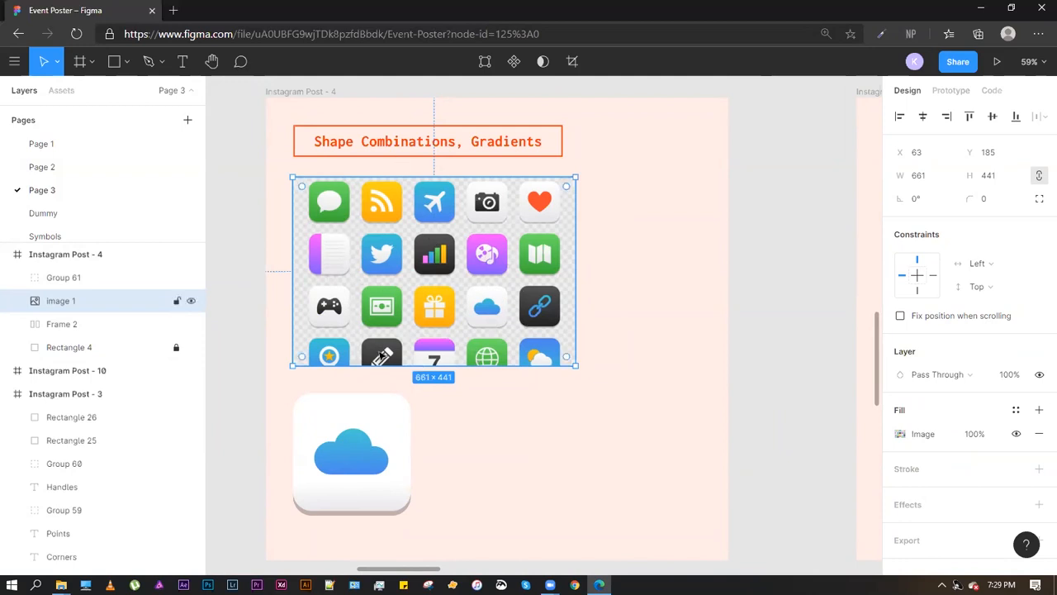
pyautogui.click(600, 323)
pyautogui.click(561, 330)
pyautogui.click(635, 352)
pyautogui.scroll(5, 493, 306)
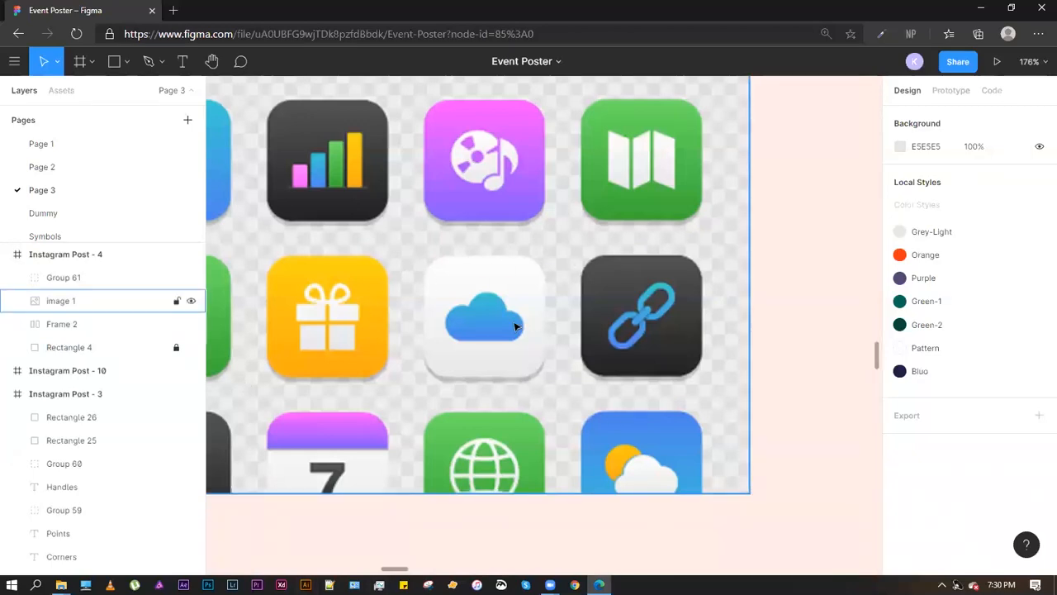
# Compare the large cloud icon group with the original cloud icon in the app icons image
pyautogui.scroll(-5, 442, 328)
pyautogui.click(347, 475)
pyautogui.click(533, 450)
pyautogui.click(327, 474)
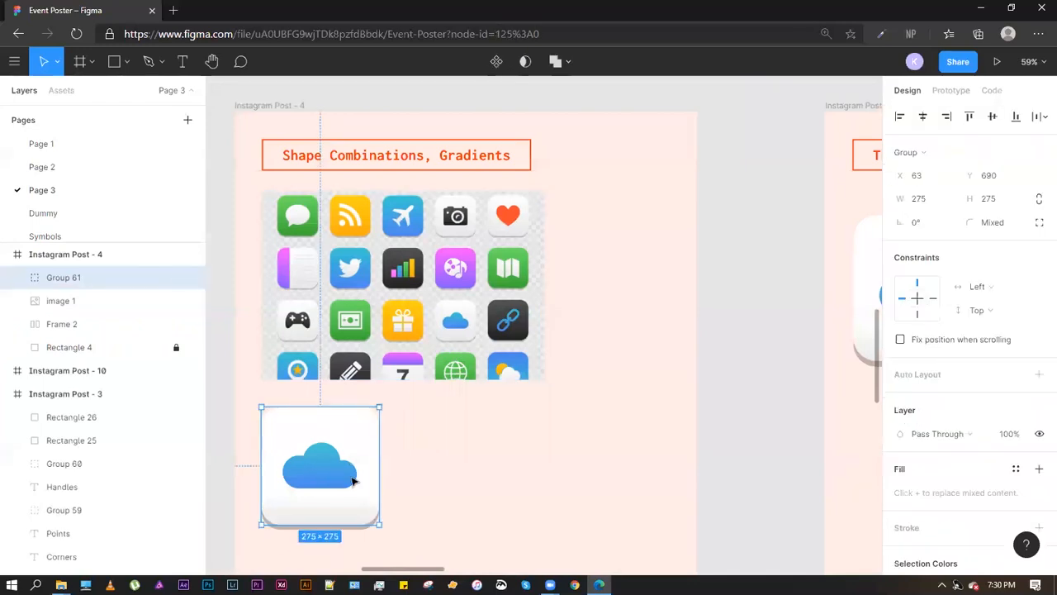
pyautogui.scroll(5, 493, 328)
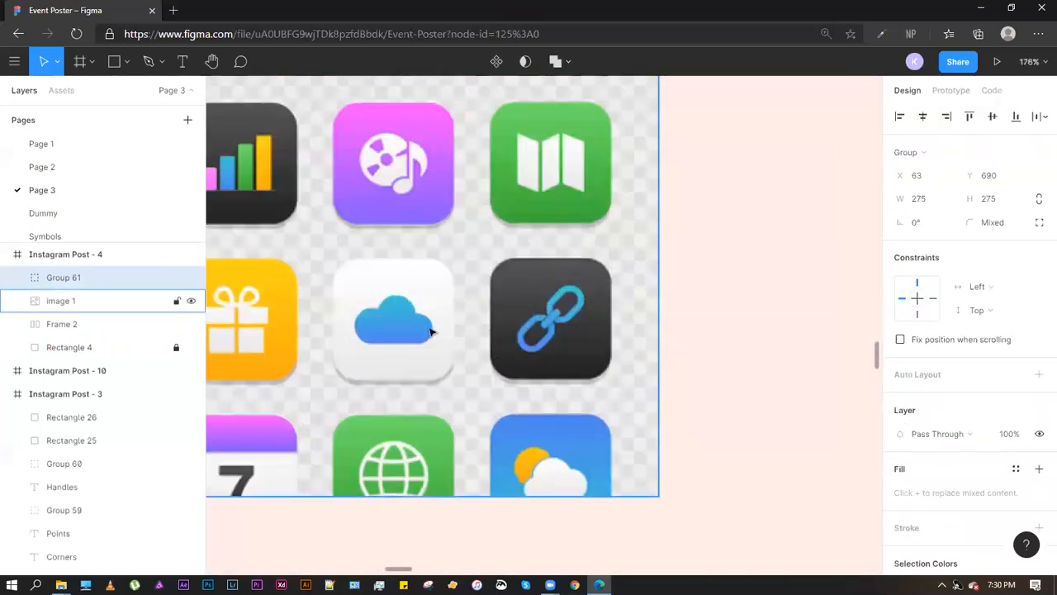
pyautogui.scroll(3, 382, 332)
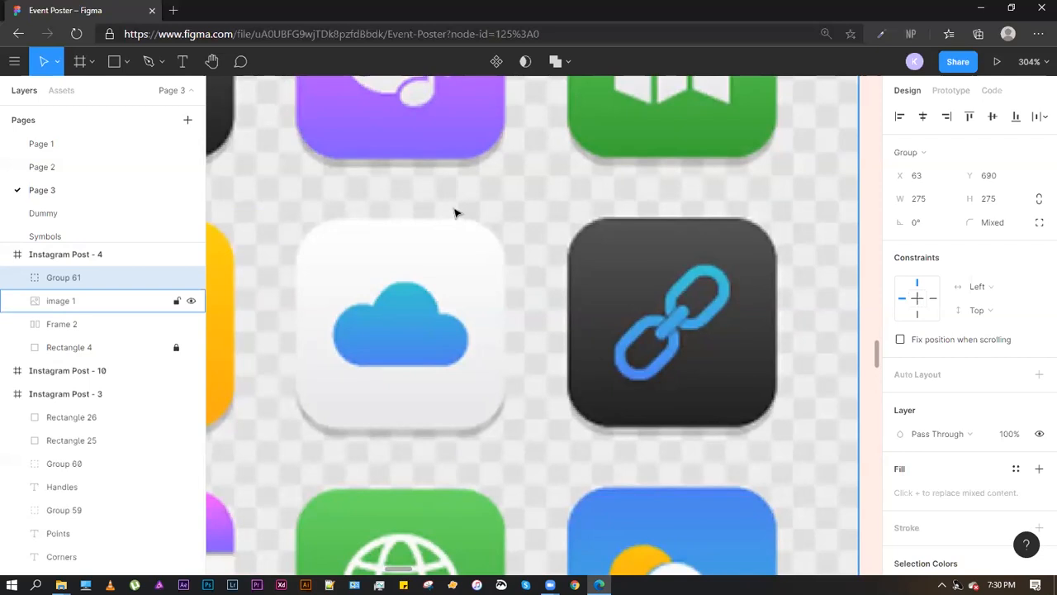
# Draw a circle about 28 × 28 over the left lobe of the cloud in the icons image and select it
pyautogui.click(735, 354)
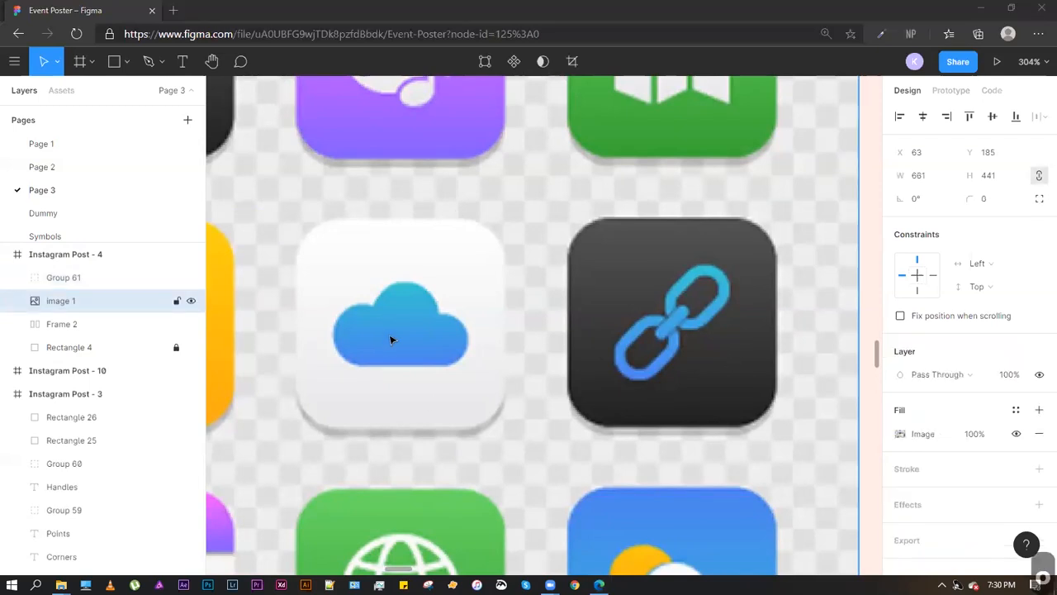
pyautogui.press('o')
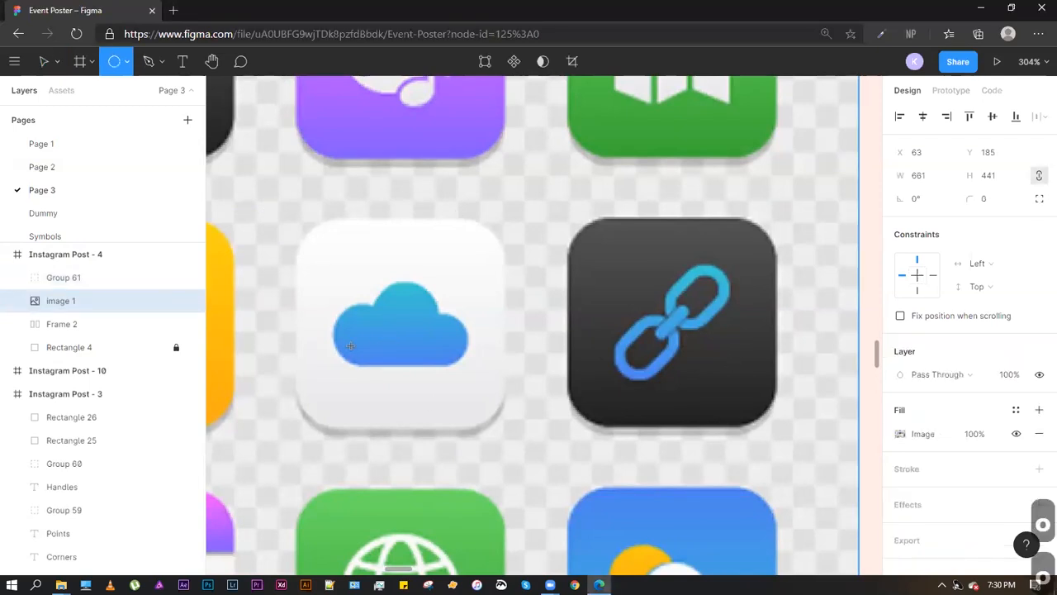
pyautogui.moveTo(362, 340); pyautogui.dragTo(391, 362)
pyautogui.click(416, 398)
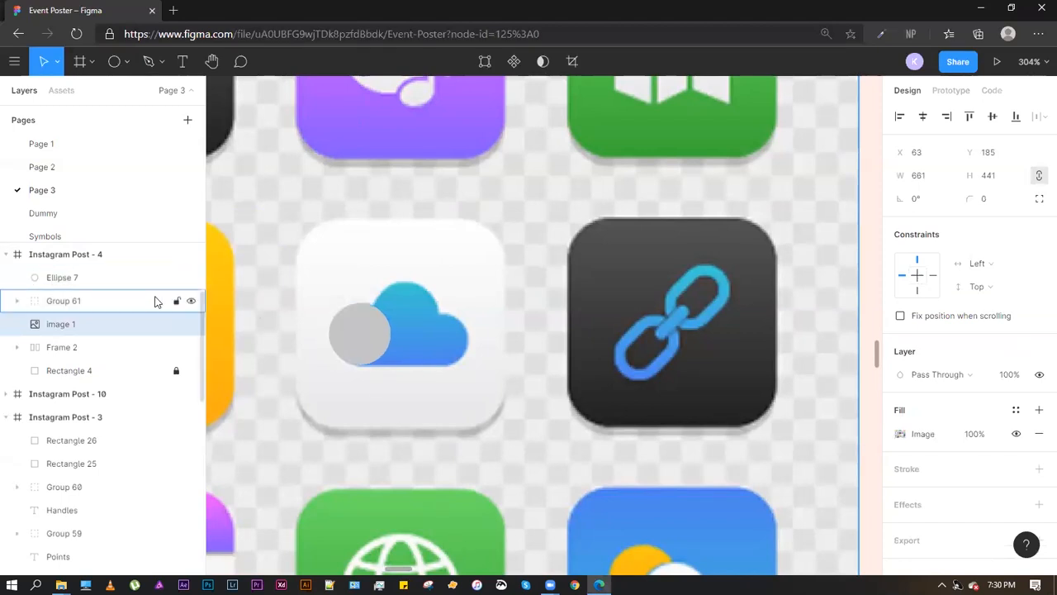
pyautogui.click(376, 335)
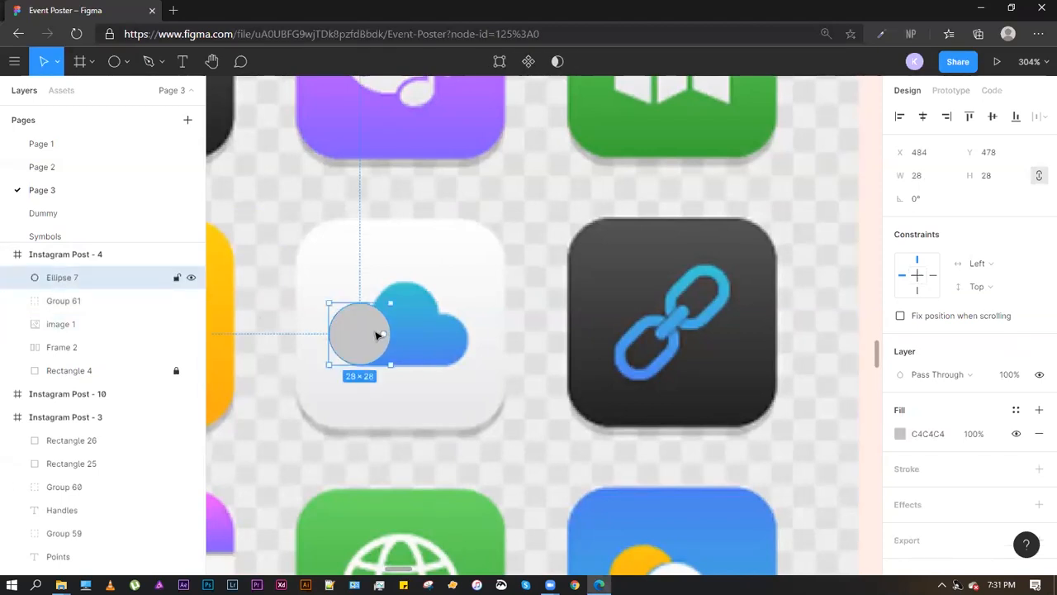
# Duplicate the circle on the cloud's left lobe and move the copy level with it onto the right lobe
pyautogui.hotkey('ctrl', 'c')
pyautogui.hotkey('ctrl', 'v')
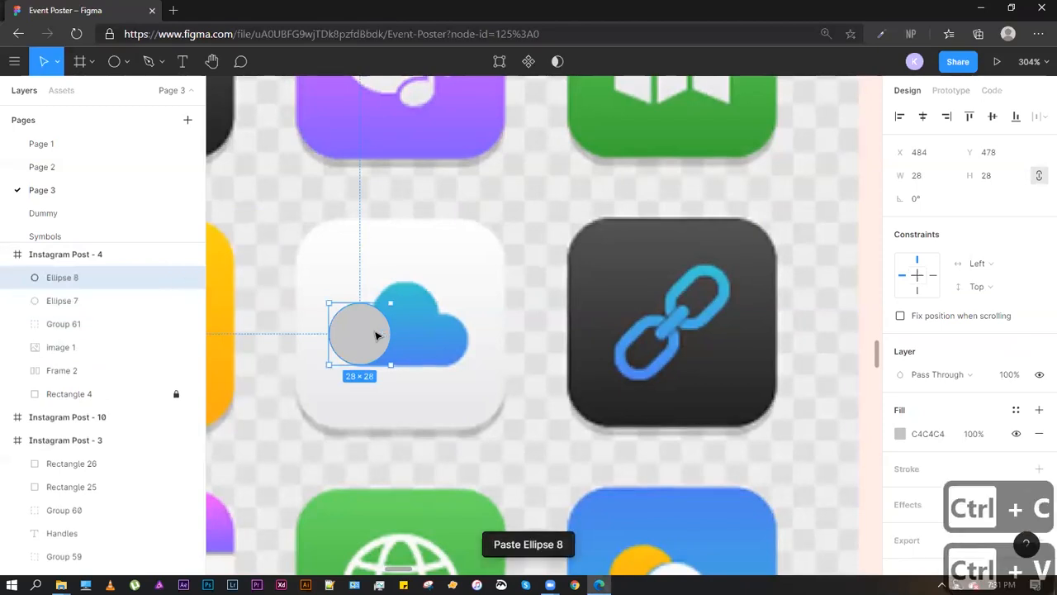
pyautogui.click(419, 337)
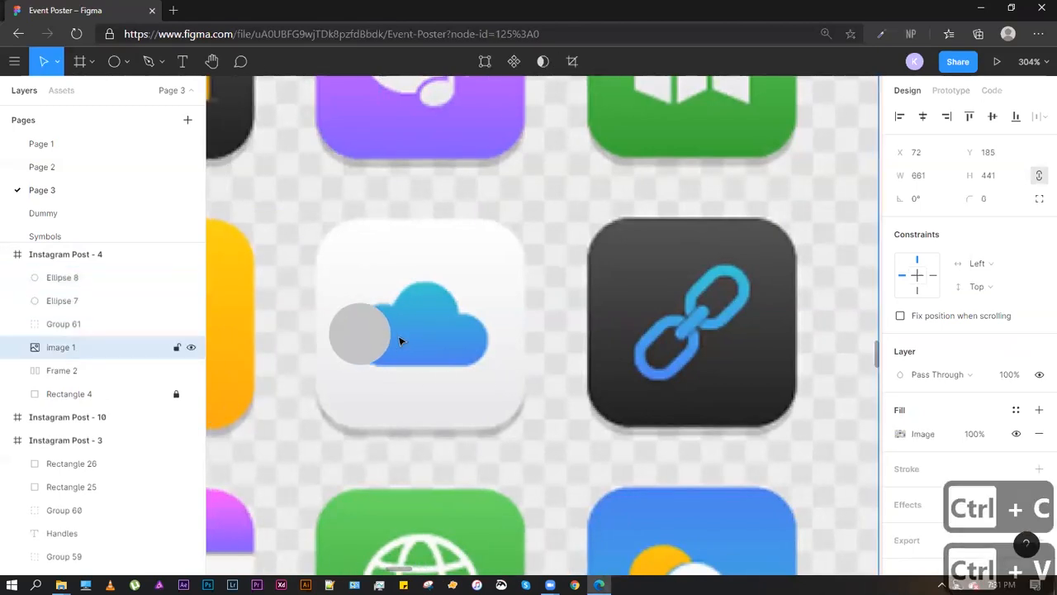
pyautogui.click(360, 342)
pyautogui.hotkey('ctrl', 'z')
pyautogui.click(71, 295)
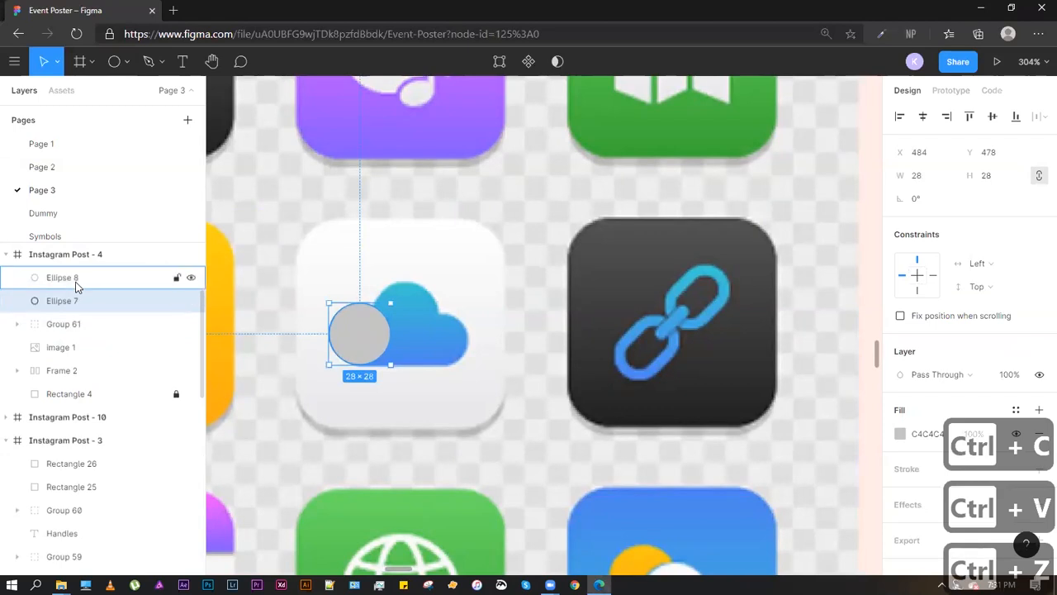
pyautogui.click(76, 283)
pyautogui.click(67, 300)
pyautogui.click(107, 281)
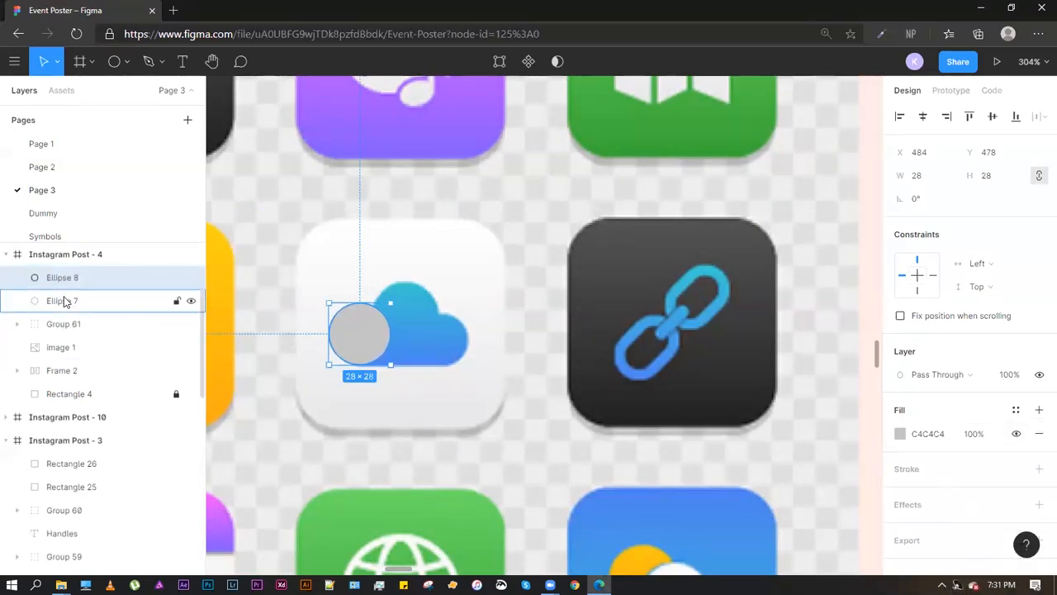
pyautogui.moveTo(373, 337); pyautogui.dragTo(463, 351)
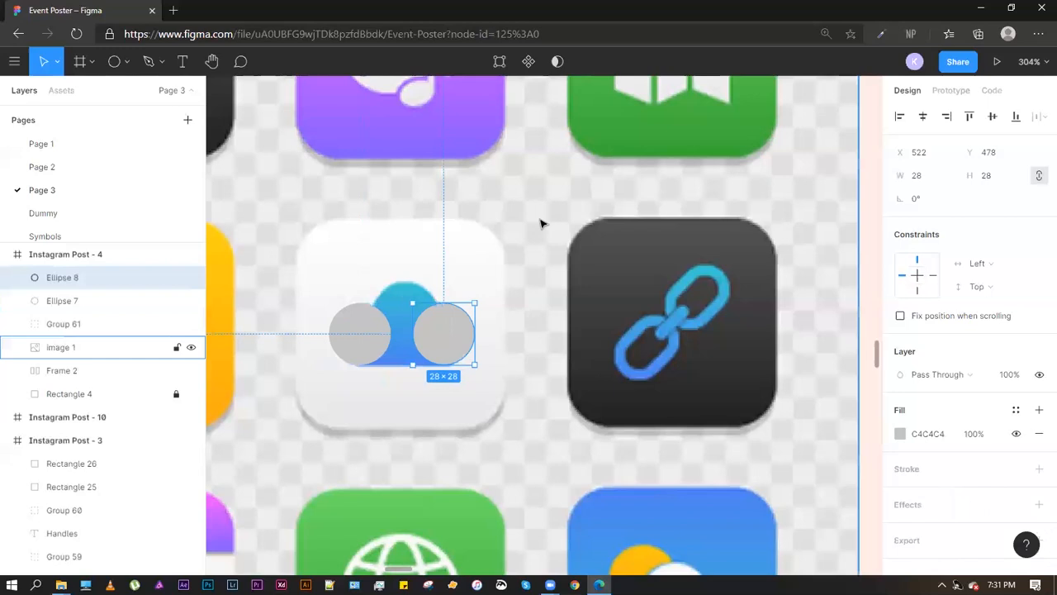
# Scale the right circle down to about 24 × 24 and fit it over the cloud's right lobe
pyautogui.press('k')
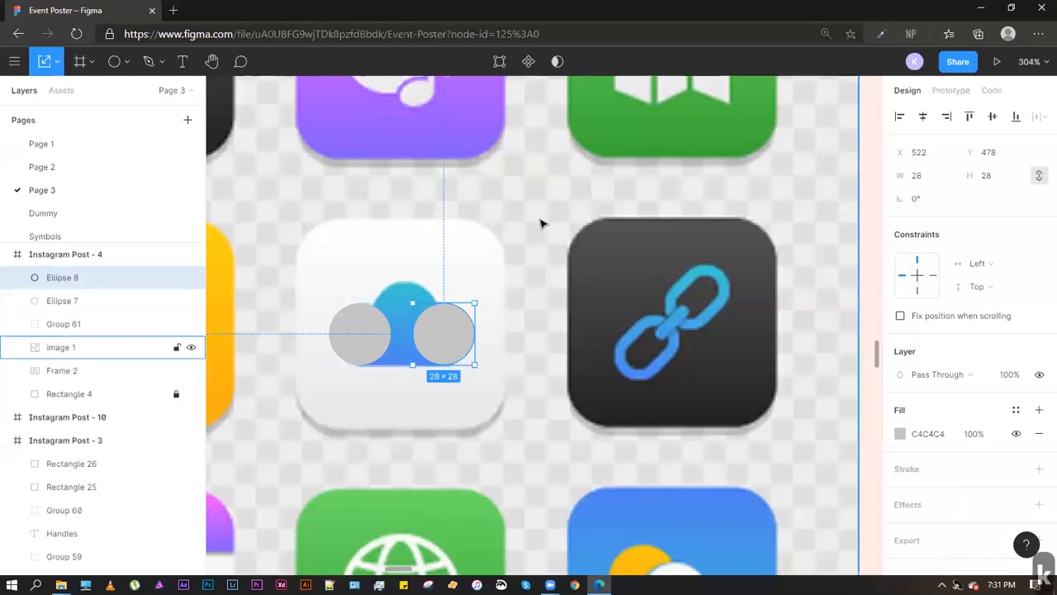
pyautogui.moveTo(475, 303)
pyautogui.mouseDown()
pyautogui.moveTo(453, 319)
pyautogui.moveTo(472, 303)
pyautogui.moveTo(460, 317)
pyautogui.mouseUp()
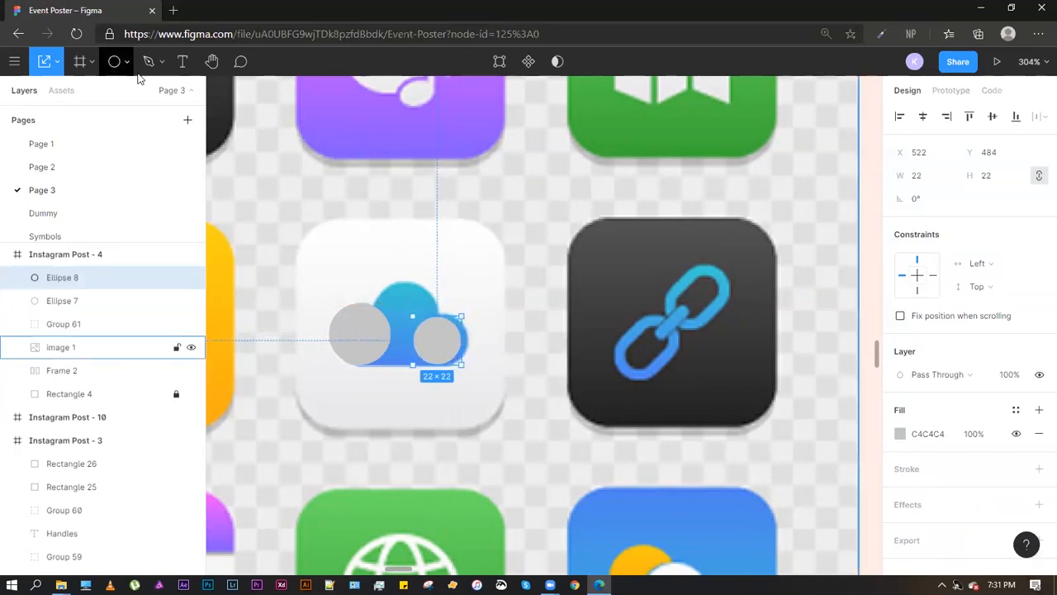
pyautogui.click(56, 68)
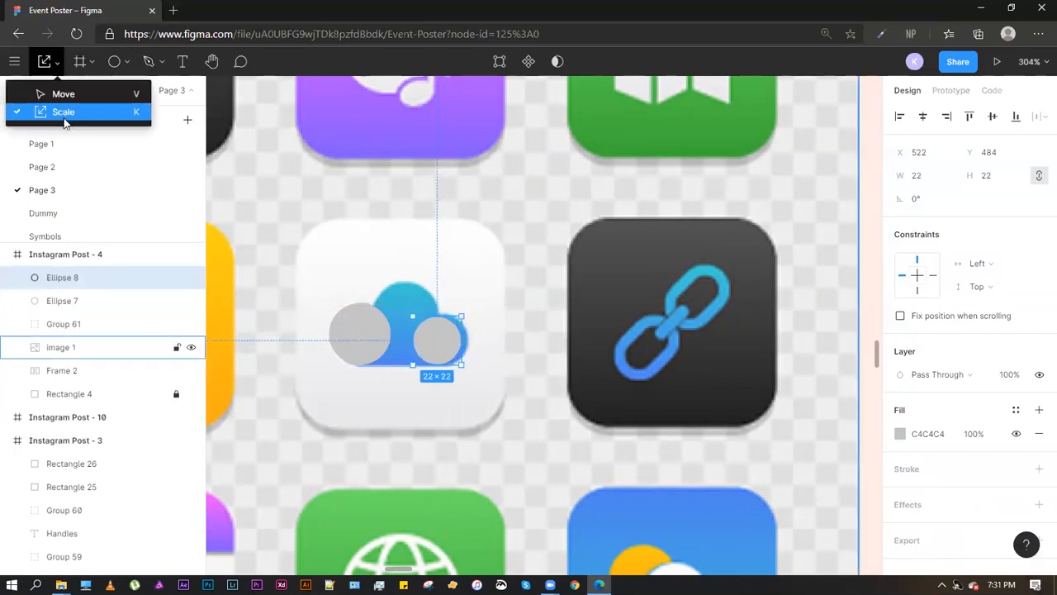
pyautogui.click(404, 238)
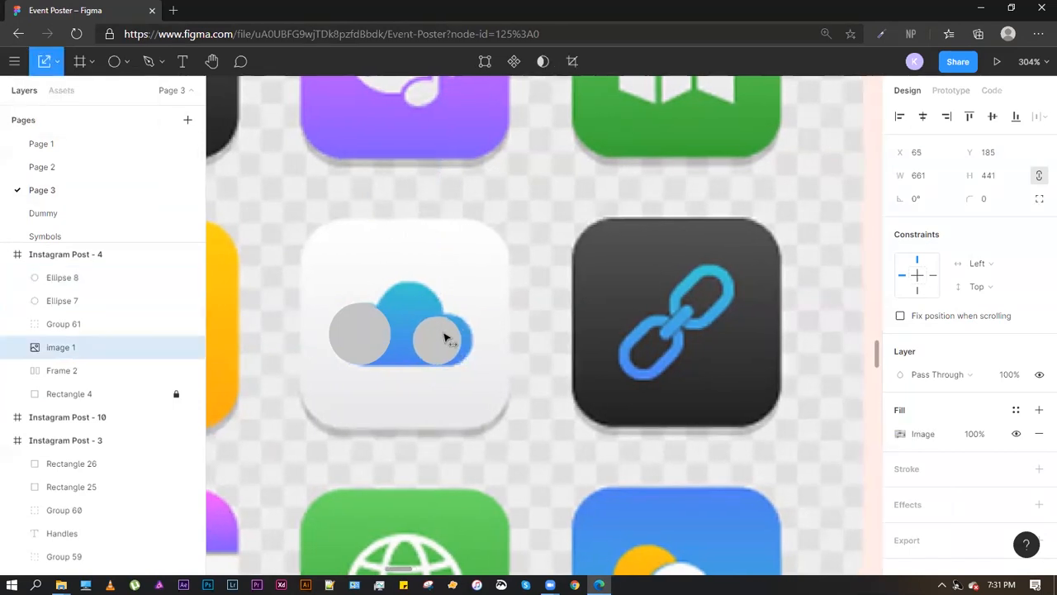
pyautogui.hotkey('ctrl', 'z')
pyautogui.moveTo(444, 351); pyautogui.dragTo(451, 350)
pyautogui.moveTo(419, 317); pyautogui.dragTo(414, 312)
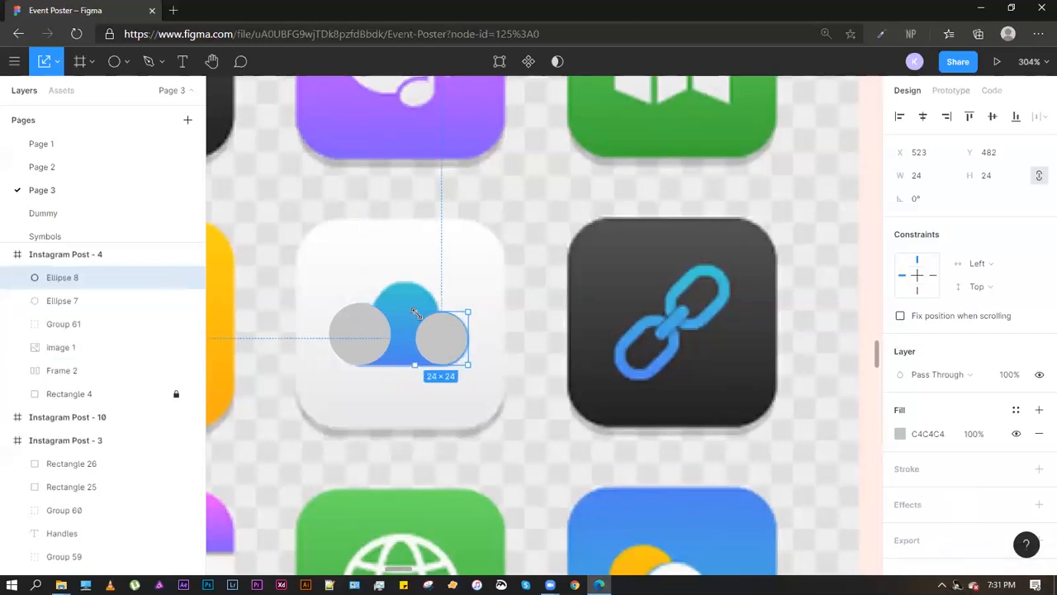
pyautogui.click(472, 278)
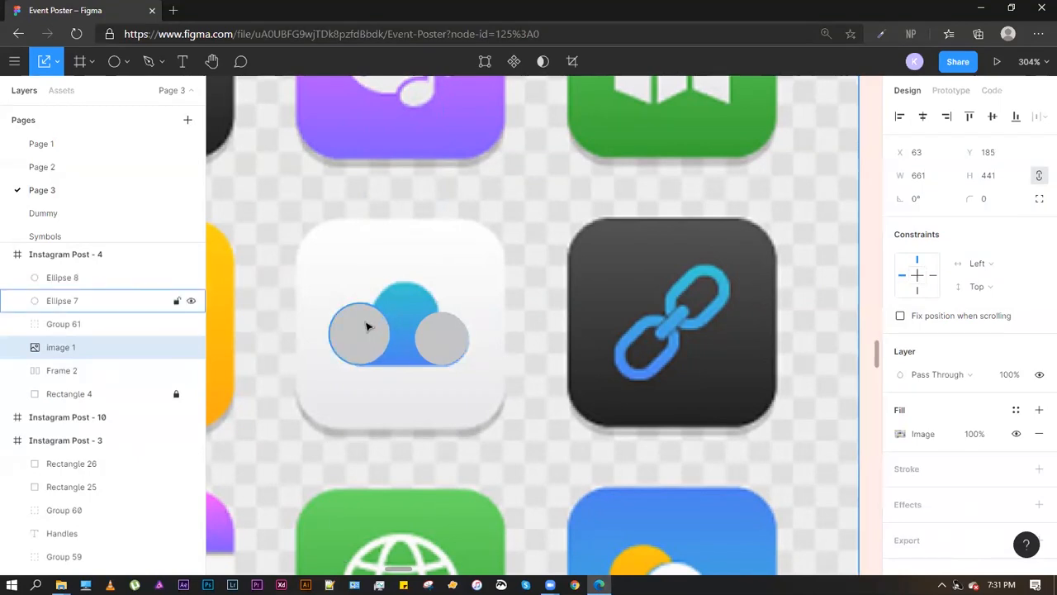
# Duplicate the left circle onto the cloud's top lobe and scale the copy to about 30 × 30
pyautogui.click(366, 326)
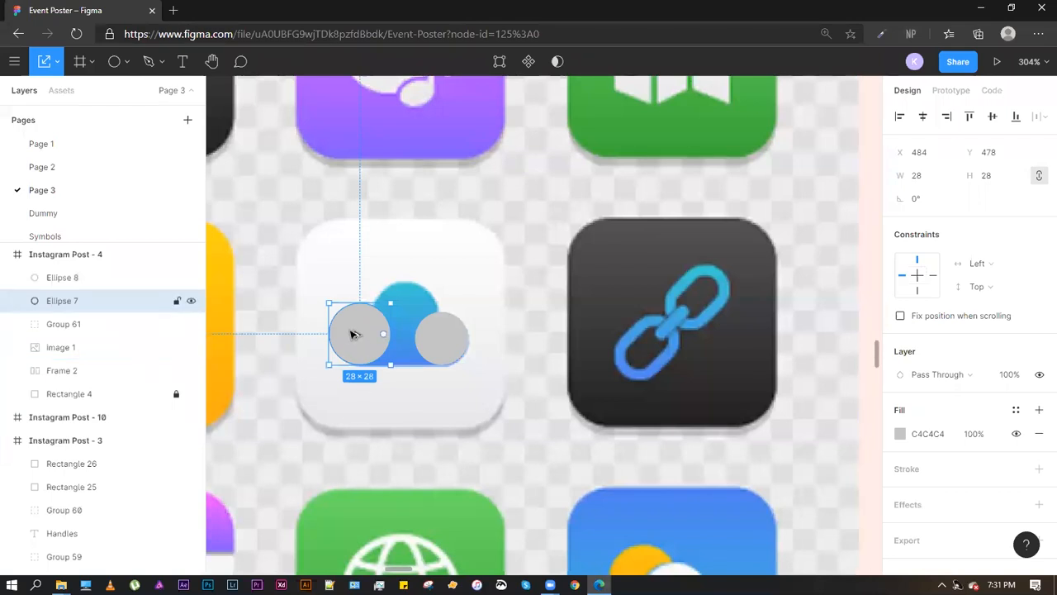
pyautogui.moveTo(353, 334); pyautogui.dragTo(403, 325)
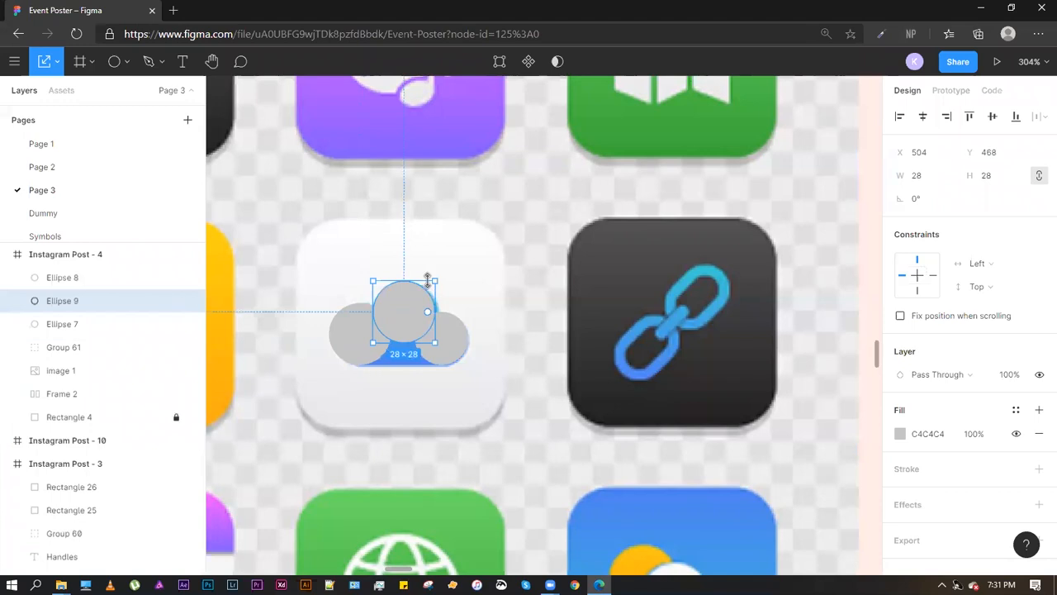
pyautogui.moveTo(438, 277); pyautogui.dragTo(439, 275)
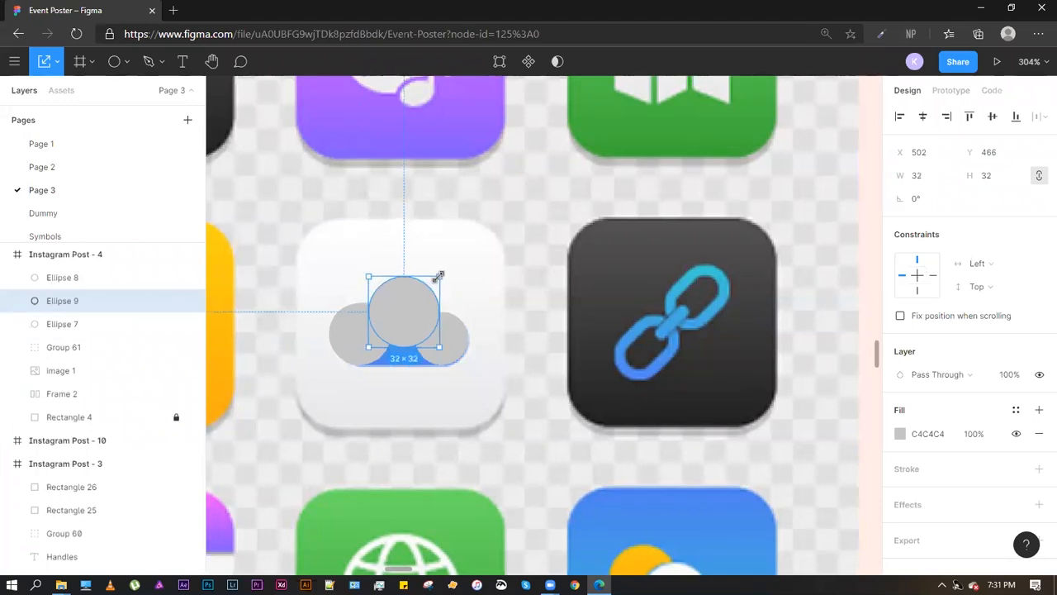
pyautogui.click(457, 266)
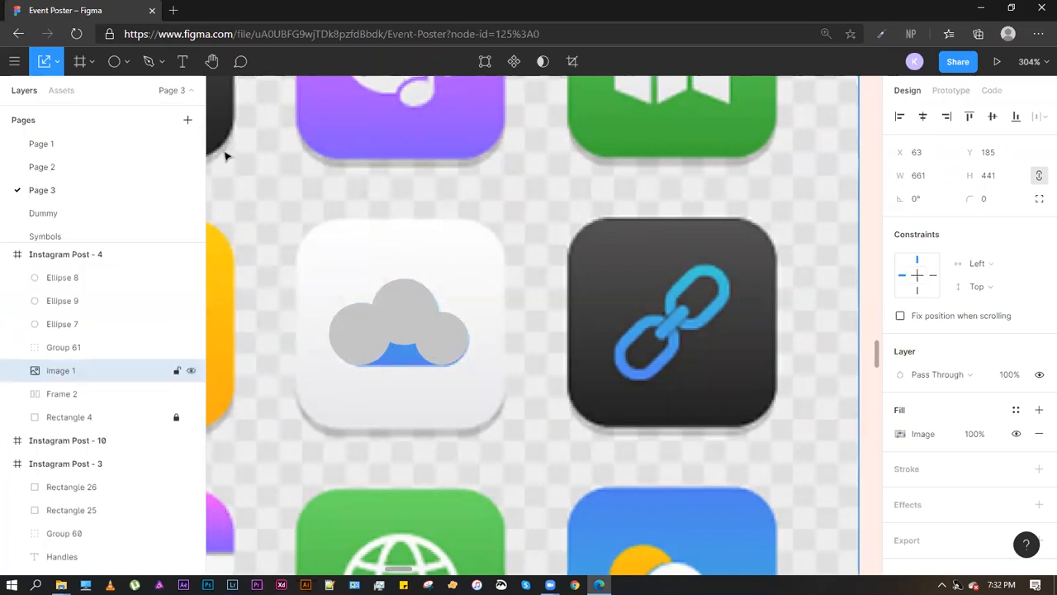
# Draw a rectangle about 37 × 13 along the cloud's flat base, spanning from the left circle's centre to the right circle's
pyautogui.press('r')
pyautogui.moveTo(352, 336)
pyautogui.mouseDown()
pyautogui.moveTo(359, 351)
pyautogui.moveTo(443, 368)
pyautogui.moveTo(437, 361)
pyautogui.mouseUp()
pyautogui.moveTo(354, 346); pyautogui.dragTo(401, 367)
pyautogui.scroll(5, 369, 364)
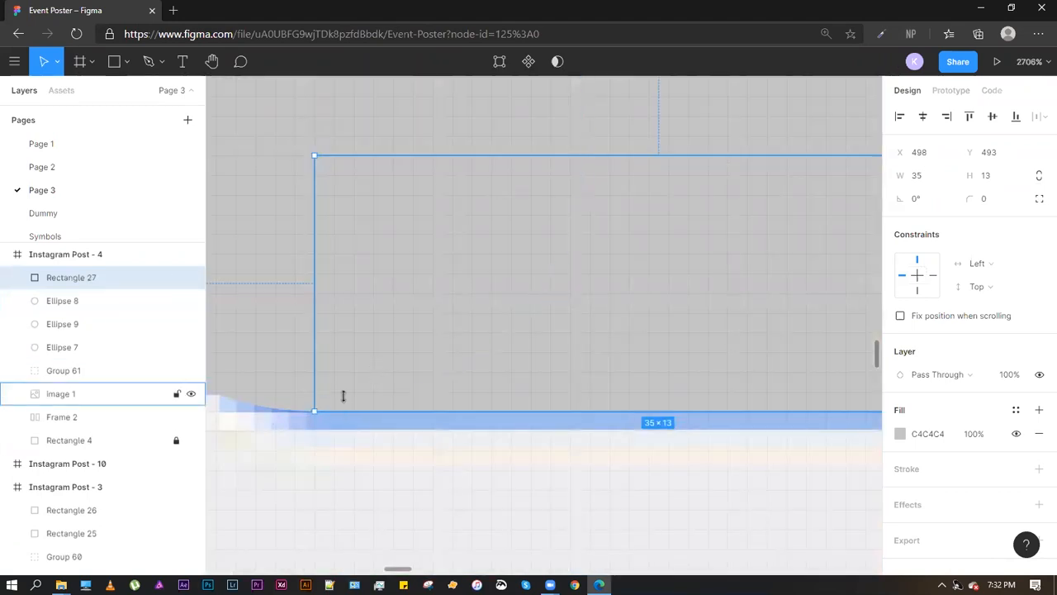
pyautogui.scroll(-2, 523, 396)
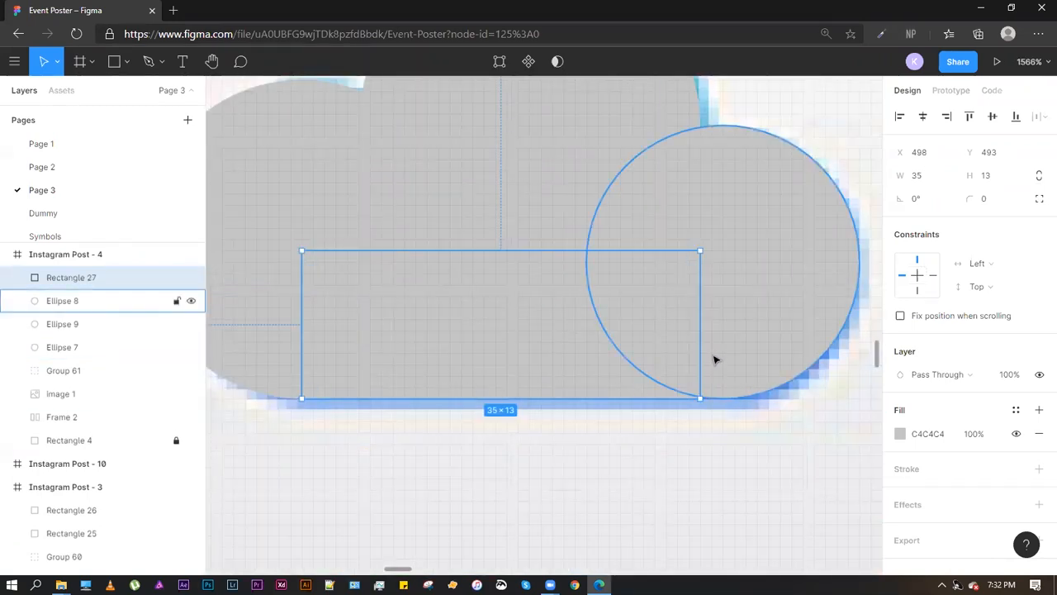
pyautogui.moveTo(700, 327); pyautogui.dragTo(724, 324)
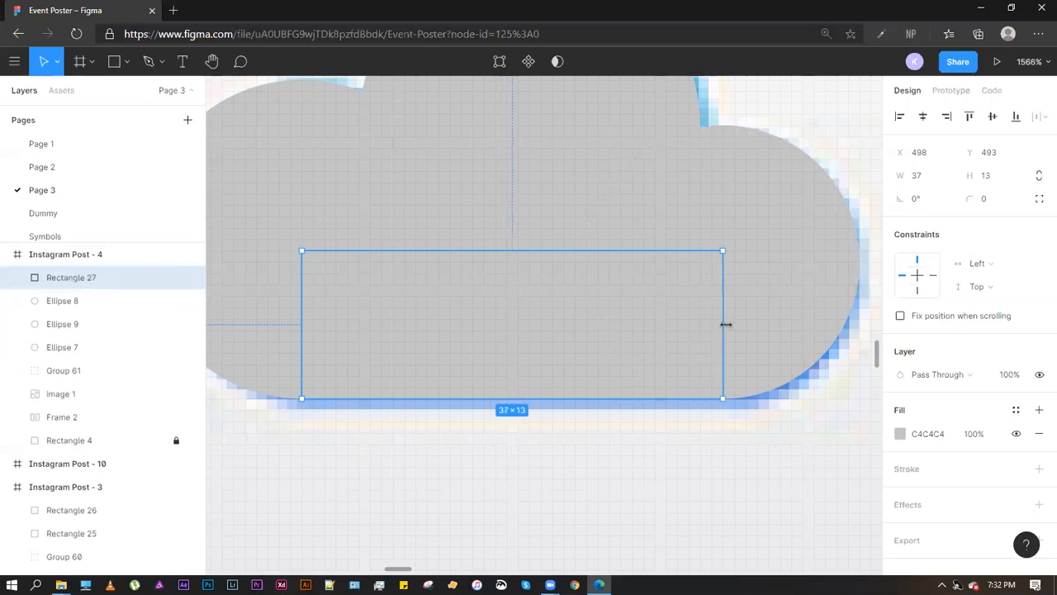
pyautogui.scroll(-3, 567, 273)
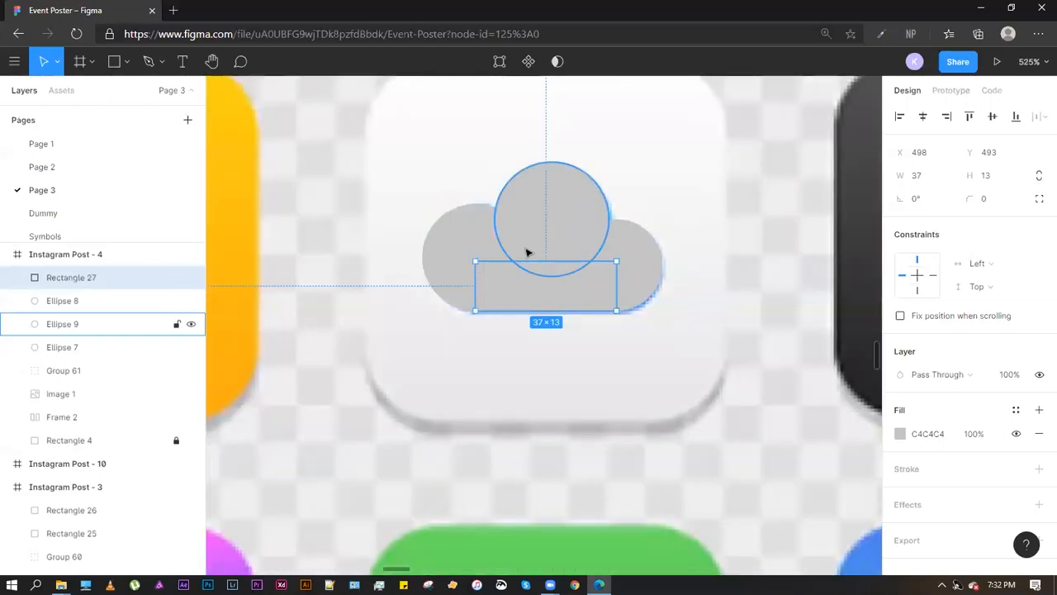
pyautogui.scroll(-2, 520, 313)
pyautogui.click(488, 361)
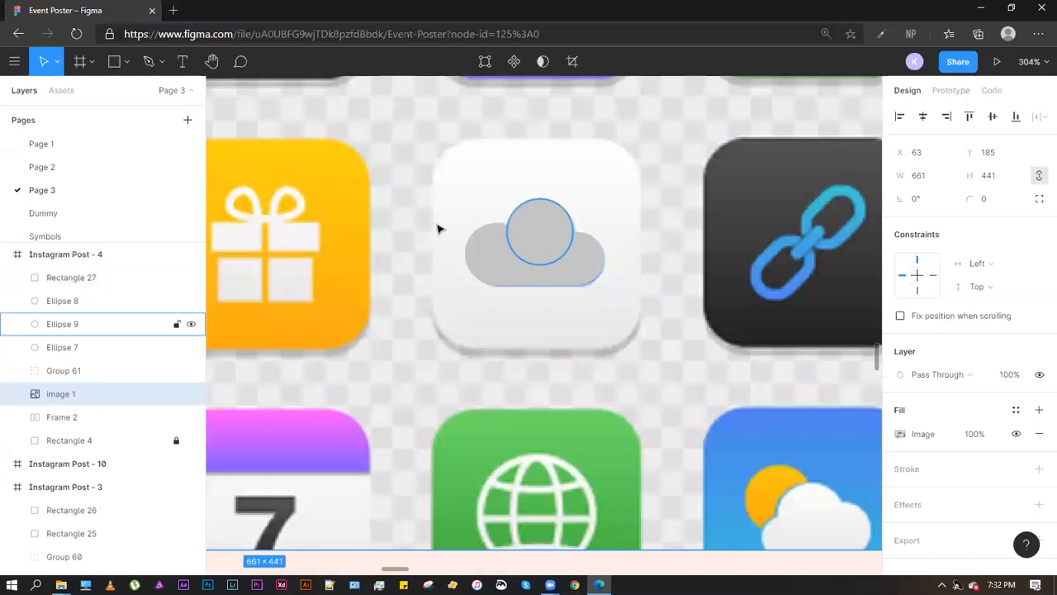
pyautogui.click(533, 234)
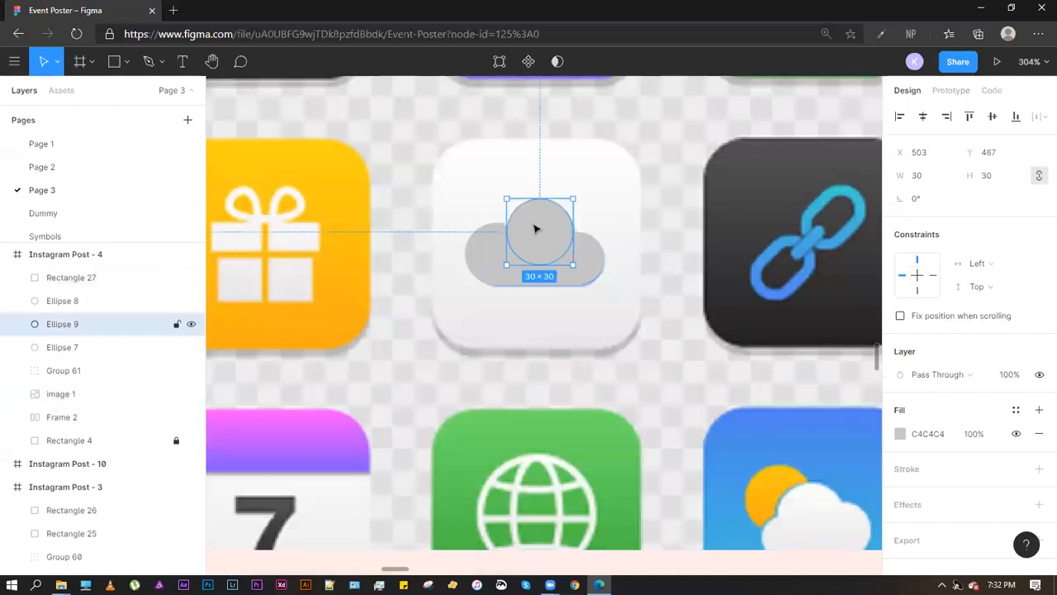
pyautogui.click(476, 243)
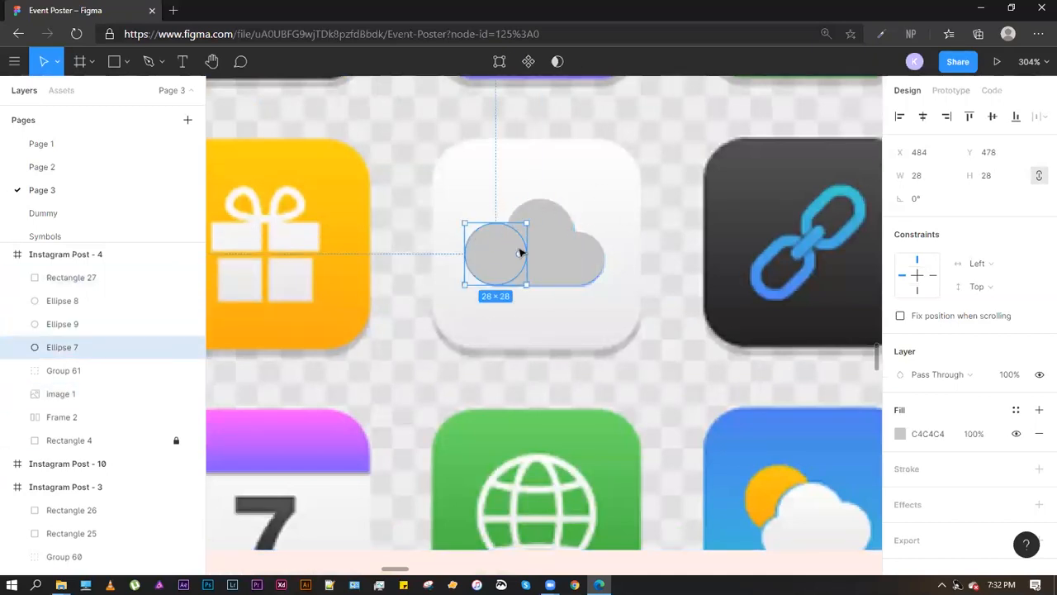
pyautogui.moveTo(616, 170); pyautogui.dragTo(598, 226)
pyautogui.hotkey('ctrl', 'z')
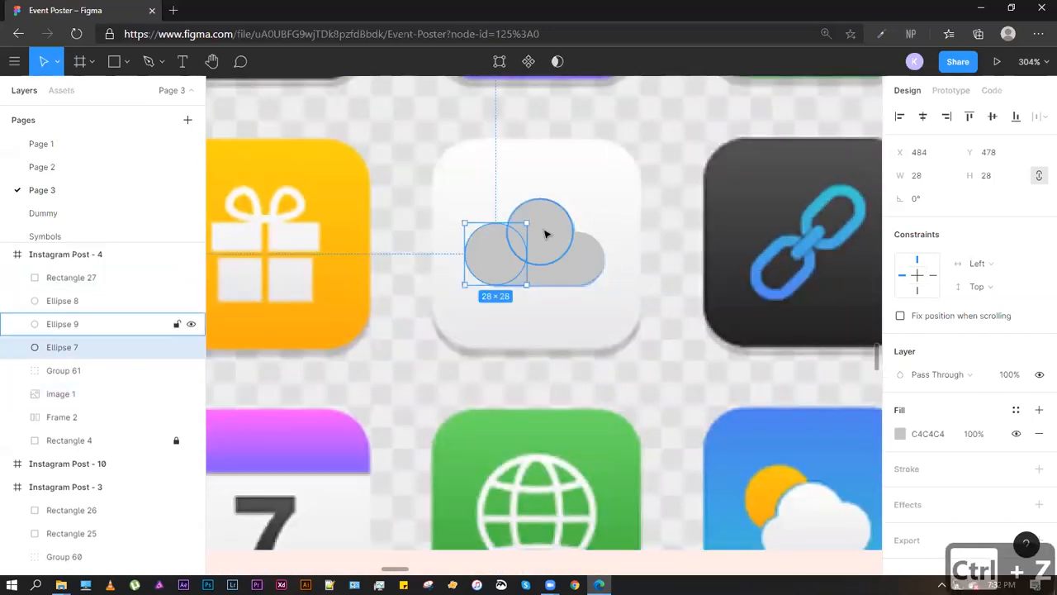
# Fill the cloud's top circle with a muted red and its right circle with the dark brown 321F1F
pyautogui.click(900, 433)
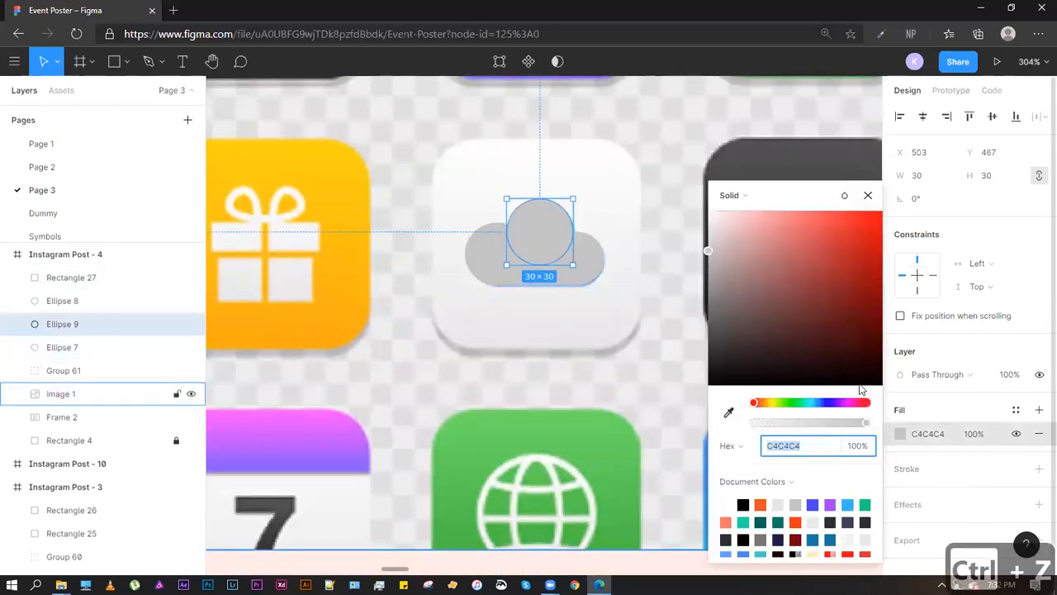
pyautogui.click(818, 266)
pyautogui.moveTo(666, 342); pyautogui.dragTo(657, 325)
pyautogui.click(576, 258)
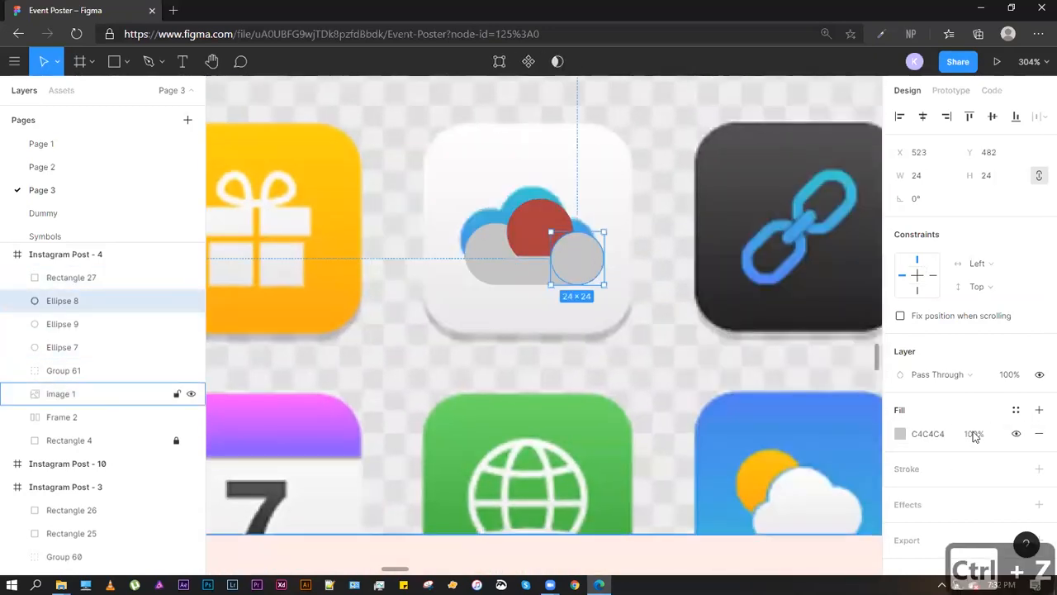
pyautogui.click(900, 433)
pyautogui.click(824, 339)
pyautogui.click(547, 288)
# Fill the cloud's left circle with the near-black colour 110F0F
pyautogui.click(496, 256)
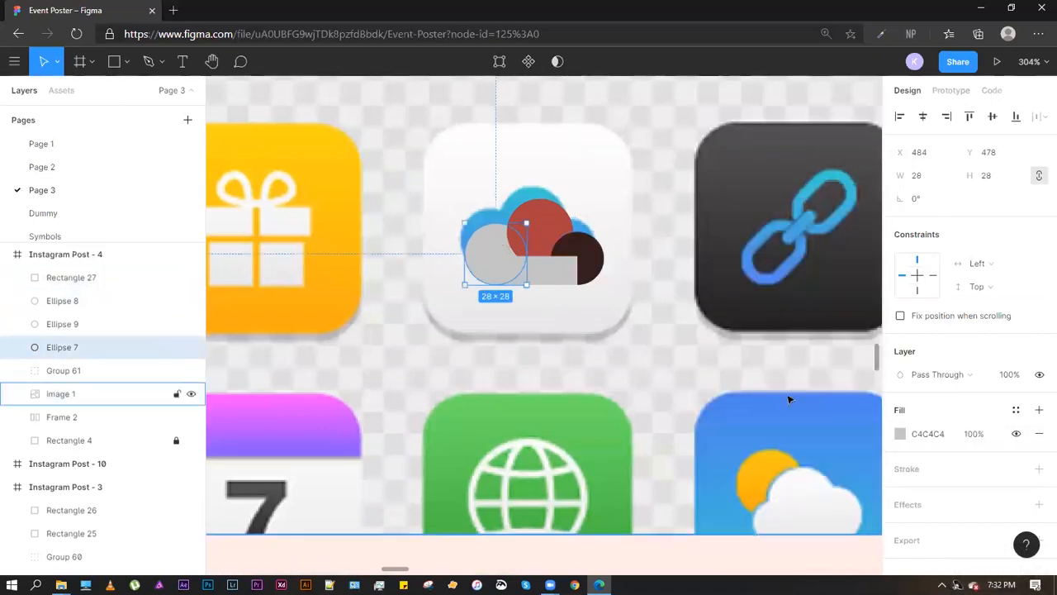
pyautogui.click(900, 433)
pyautogui.click(732, 382)
pyautogui.click(578, 333)
pyautogui.scroll(2, 528, 267)
pyautogui.scroll(-2, 527, 272)
# Select the three circles and the base rectangle together and combine them with Union Selection
pyautogui.click(488, 238)
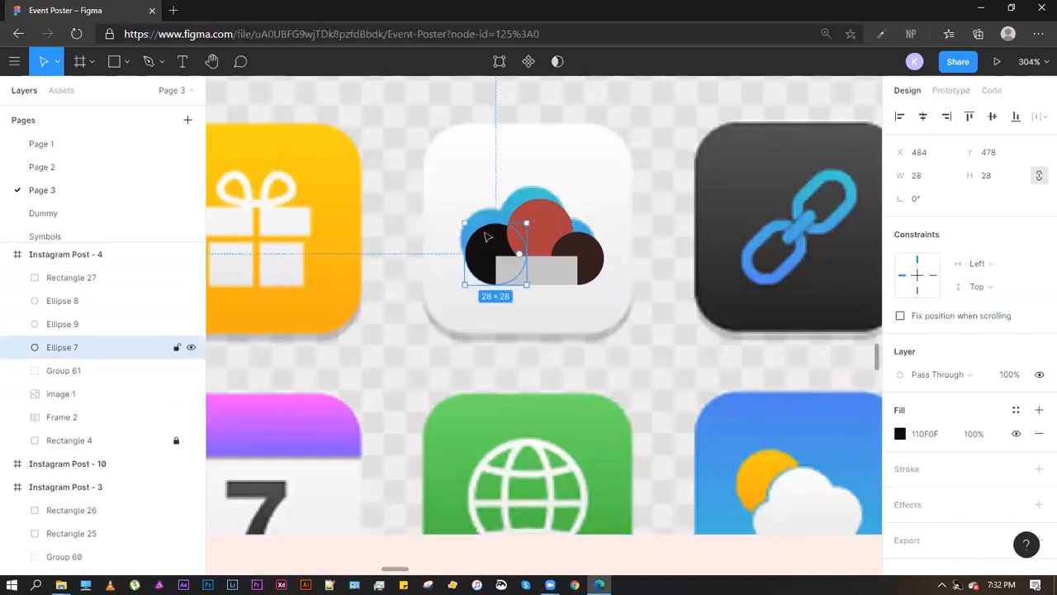
pyautogui.keyDown('shift'); pyautogui.click(545, 226); pyautogui.keyUp('shift')
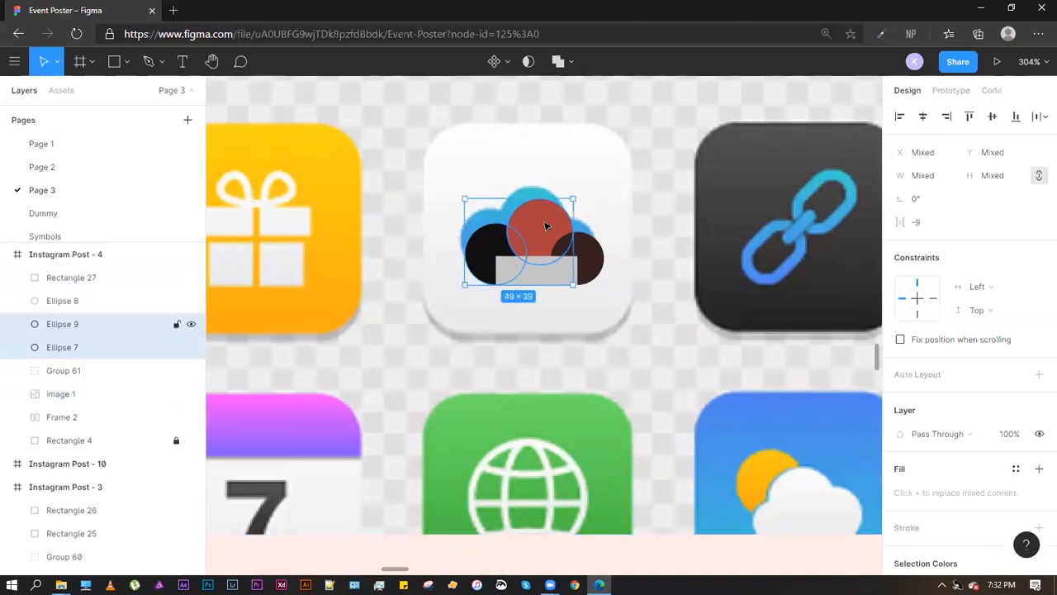
pyautogui.keyDown('shift'); pyautogui.click(590, 263); pyautogui.keyUp('shift')
pyautogui.keyDown('shift'); pyautogui.click(520, 269); pyautogui.keyUp('shift')
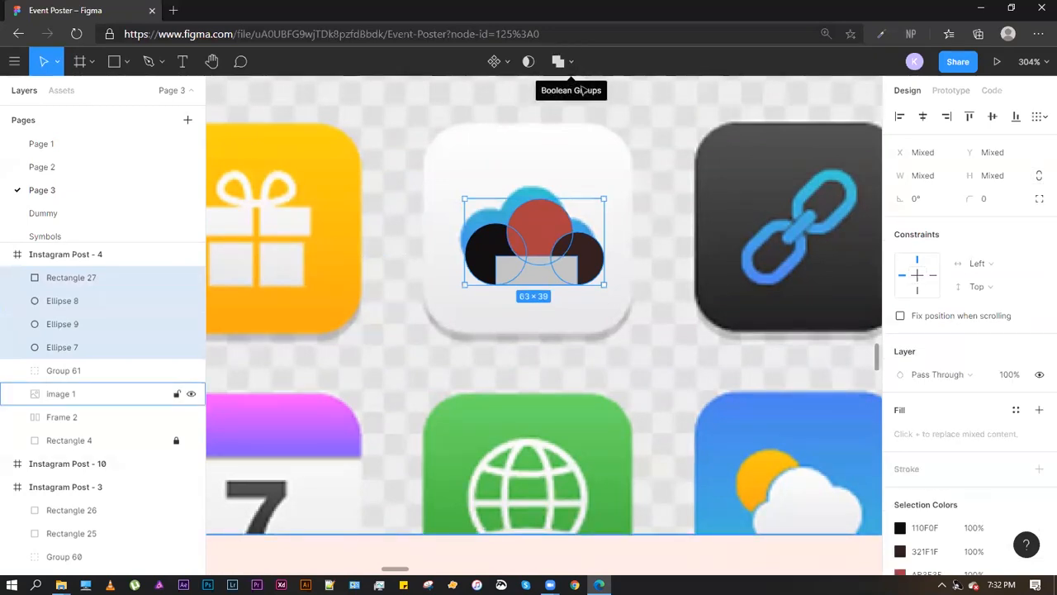
pyautogui.click(571, 64)
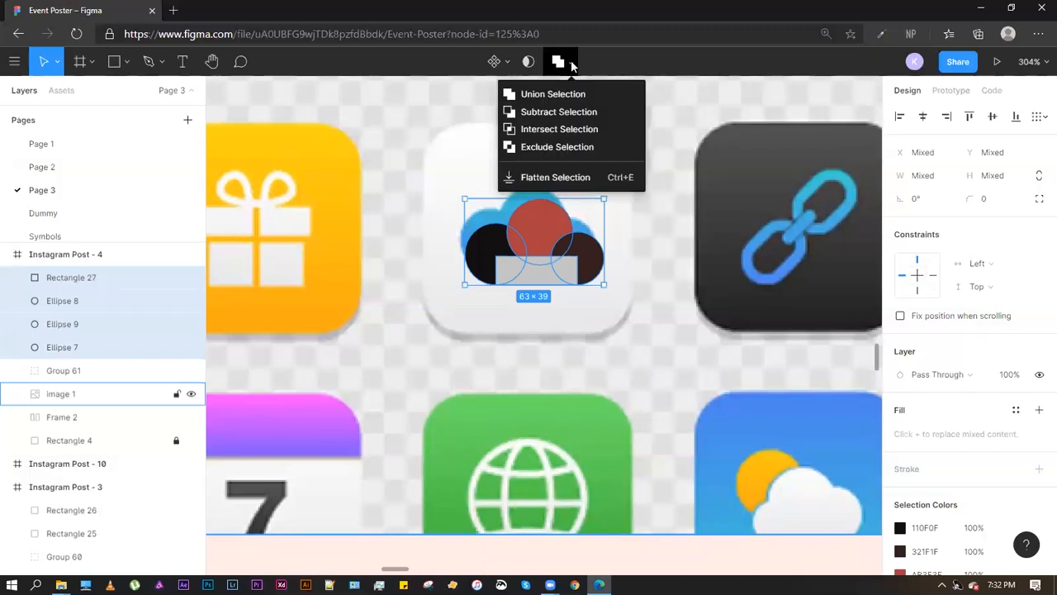
pyautogui.click(572, 95)
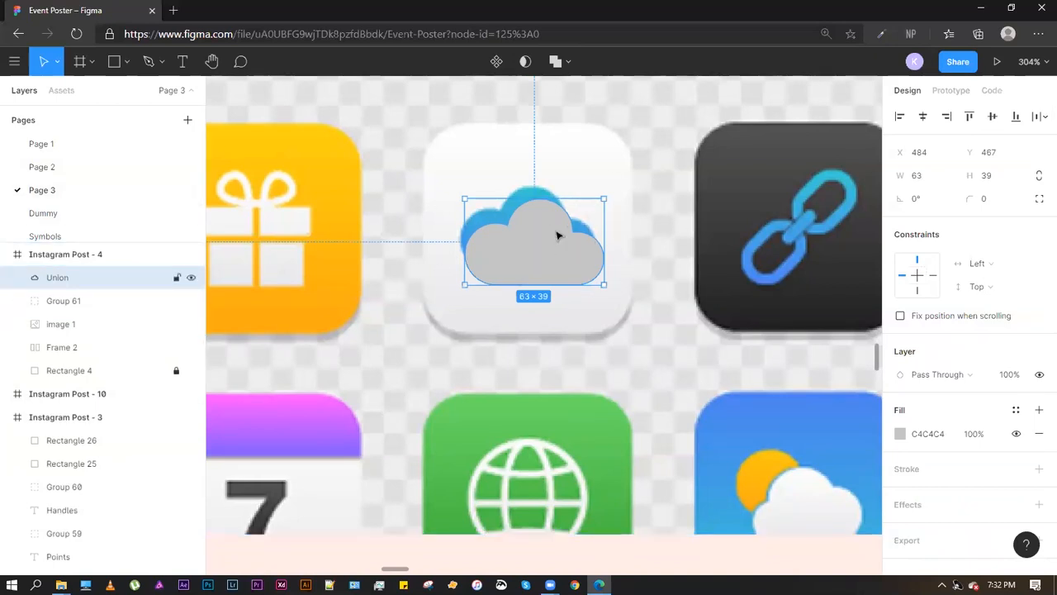
# Inspect the shapes nested in the Union layer, selecting Rectangle 27 inside it and then the whole union again
pyautogui.click(18, 279)
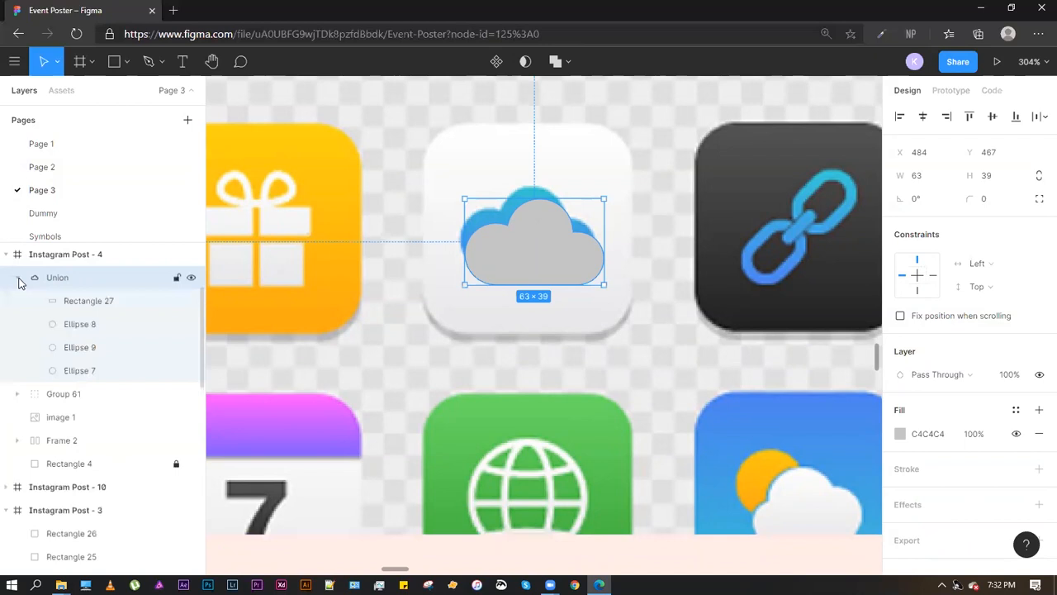
pyautogui.click(89, 304)
pyautogui.click(17, 278)
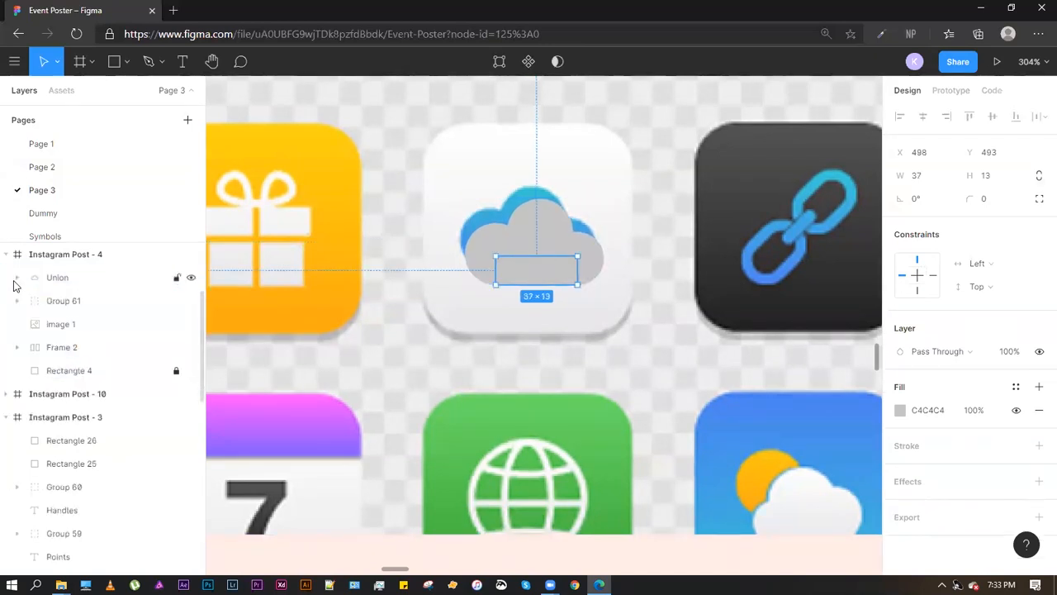
pyautogui.click(76, 285)
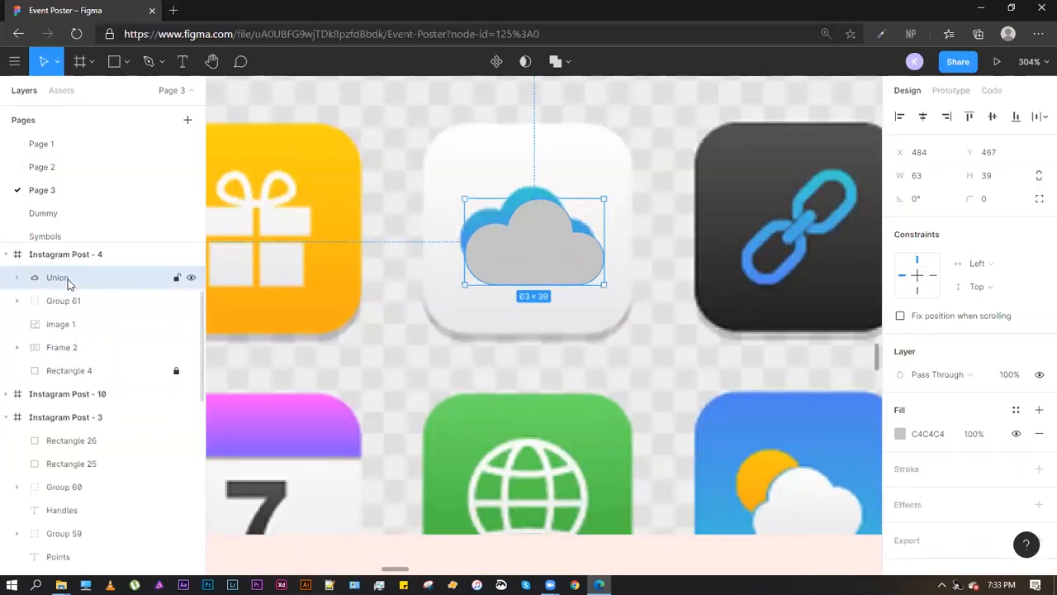
pyautogui.click(18, 277)
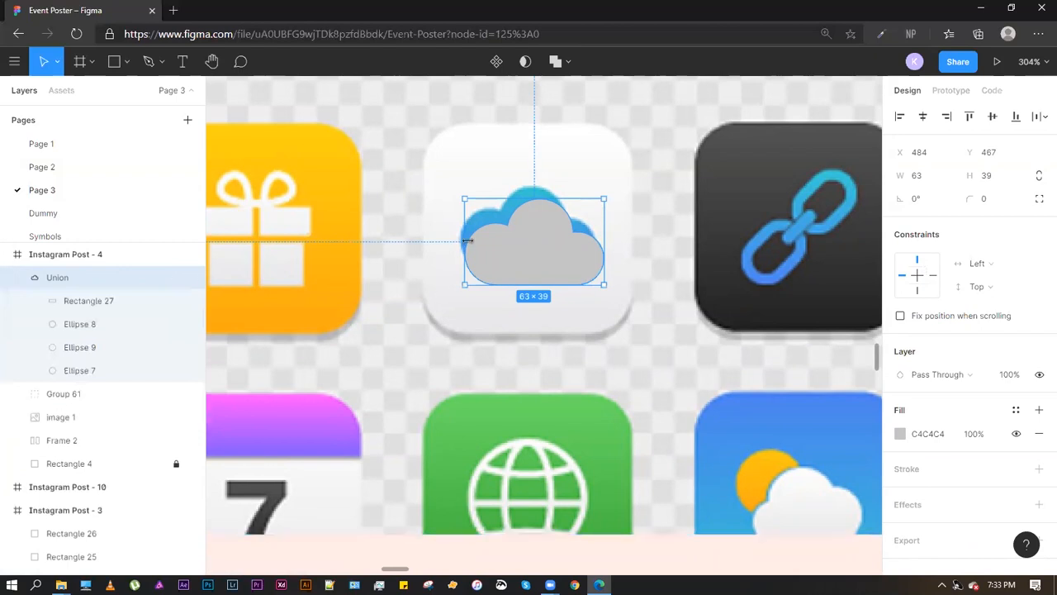
# Collapse the Union layer and move the cloud off the icon sheet to the empty area beside the large cloud icon, about X 462, Y 773
pyautogui.click(18, 278)
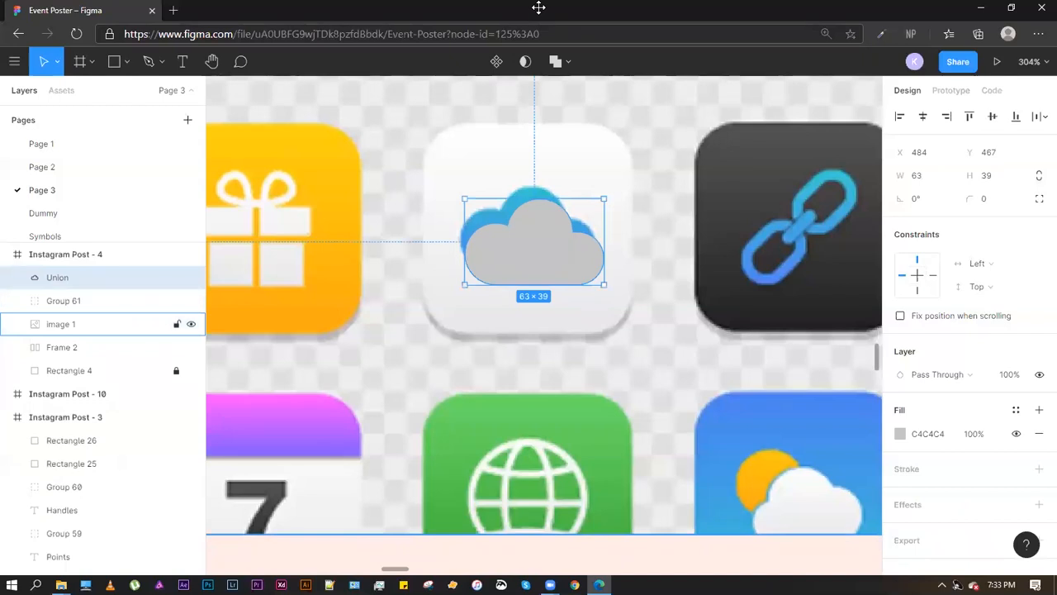
pyautogui.click(561, 224)
pyautogui.click(561, 224)
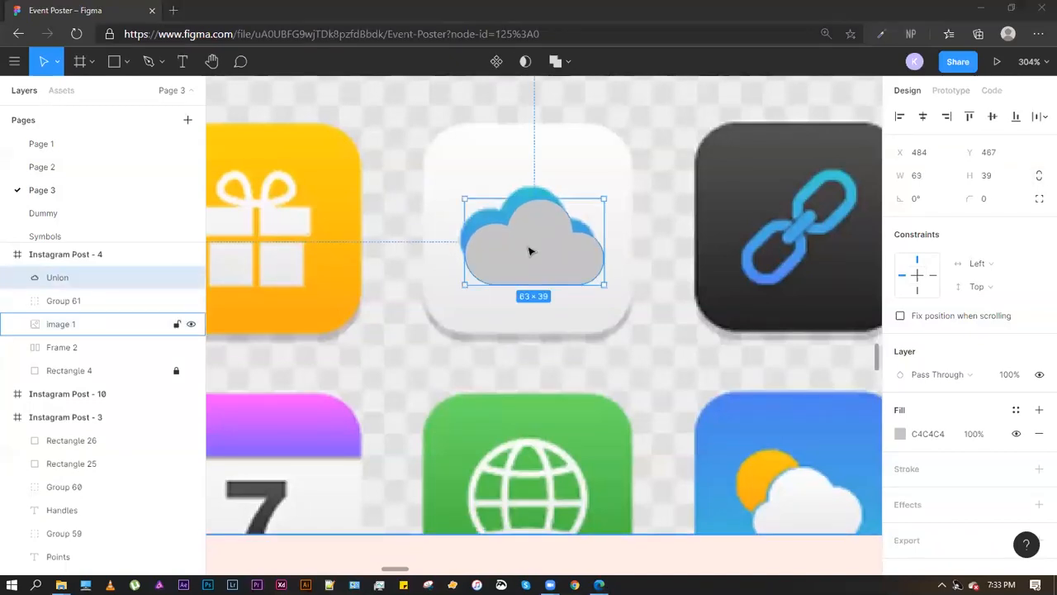
pyautogui.scroll(-5, 553, 283)
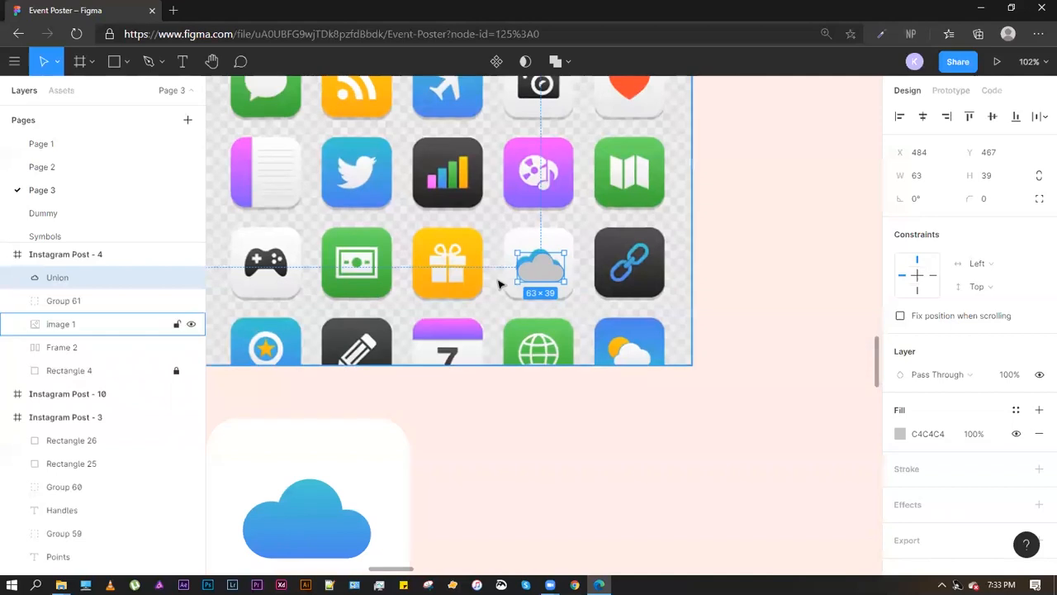
pyautogui.moveTo(541, 274); pyautogui.dragTo(525, 497)
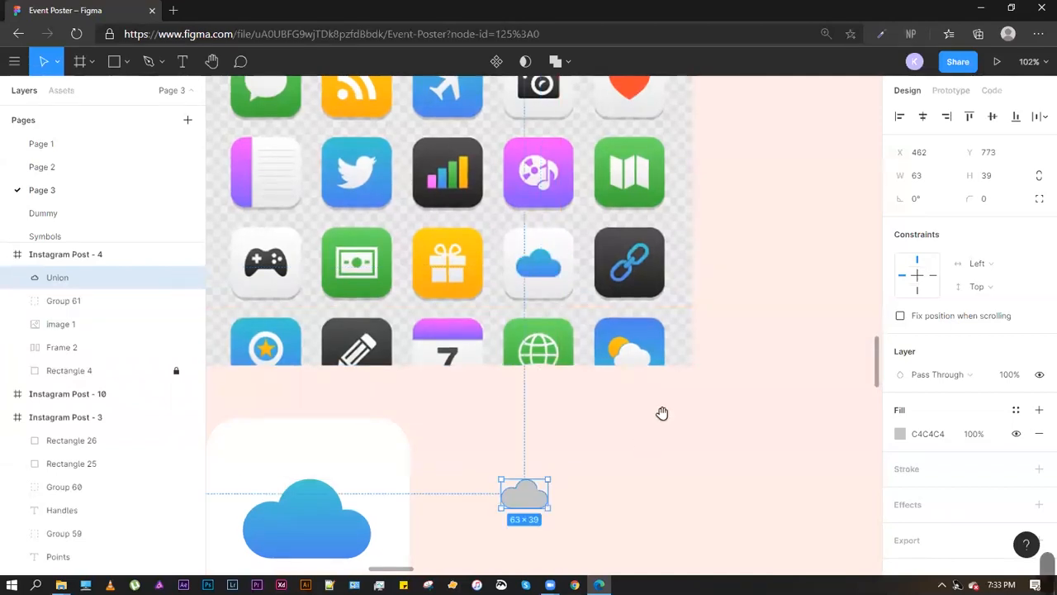
# Examine the large cloud icon in Group 61 as the colour reference for the small cloud
pyautogui.scroll(-3, 386, 276)
pyautogui.click(314, 285)
pyautogui.click(500, 257)
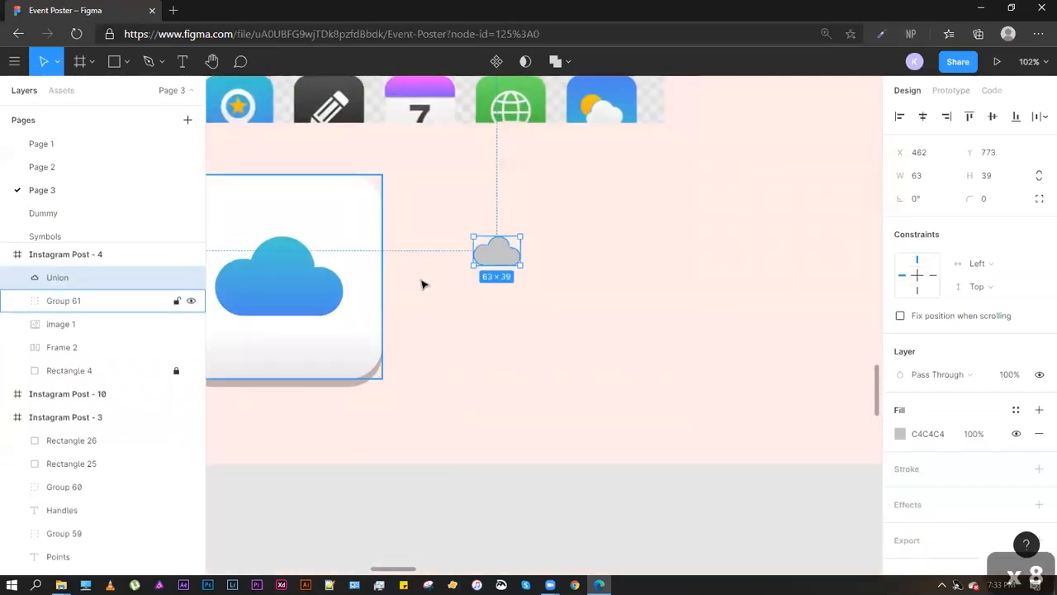
pyautogui.scroll(5, 521, 251)
pyautogui.scroll(-3, 520, 251)
pyautogui.hscroll(-5, 446, 286)
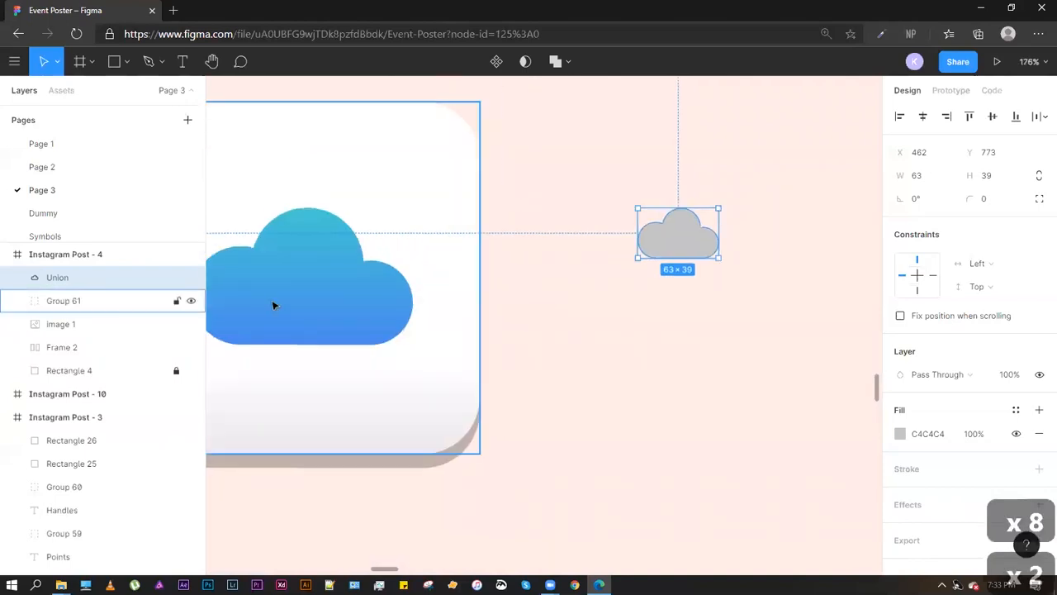
pyautogui.click(366, 315)
pyautogui.scroll(4, 281, 255)
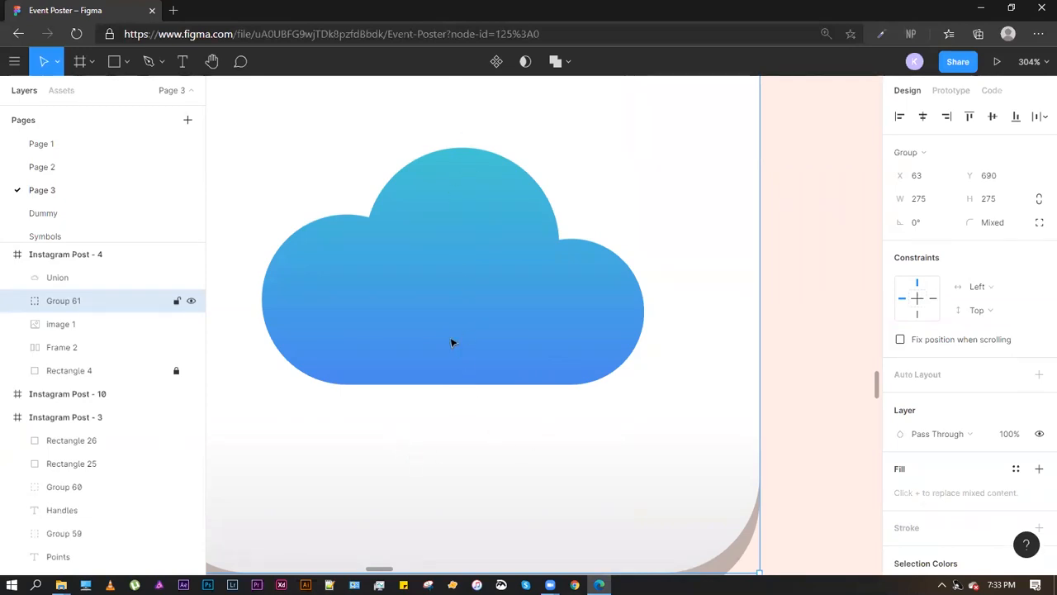
pyautogui.scroll(-5, 446, 146)
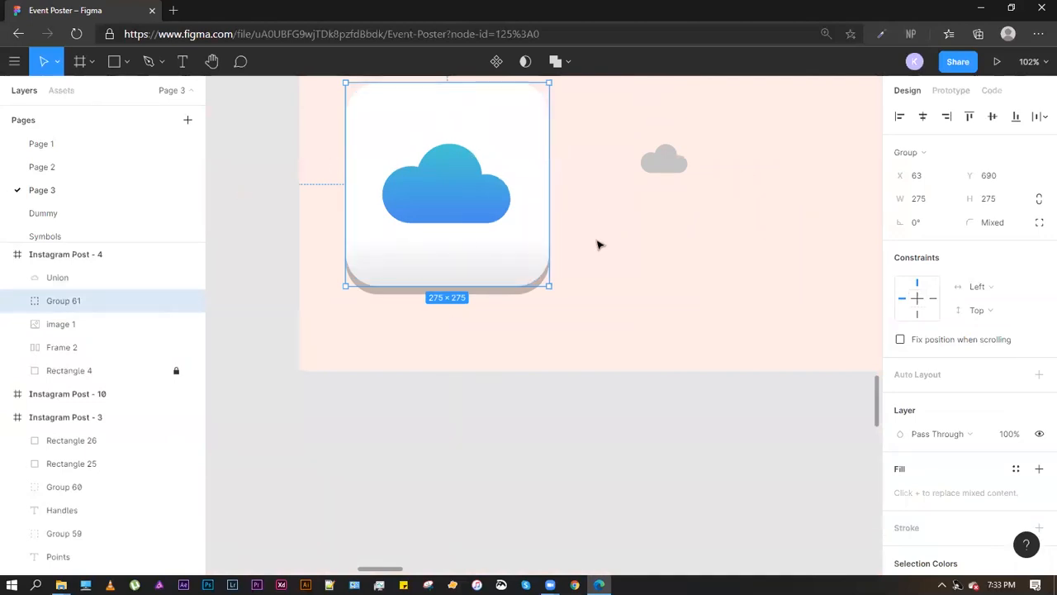
# Fill the small union cloud with the dark grey 4E4E4E
pyautogui.click(667, 160)
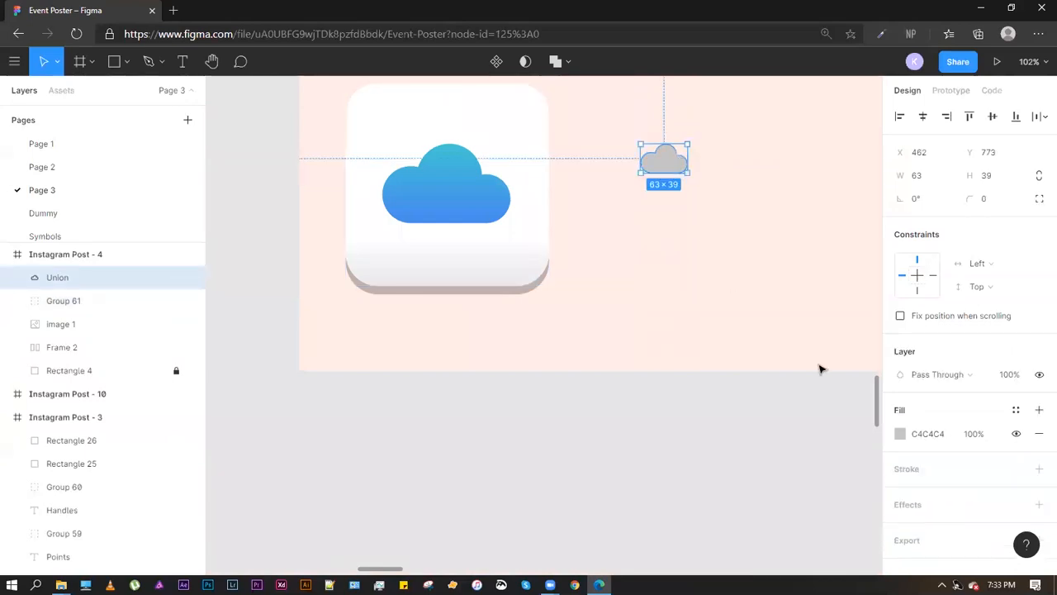
pyautogui.scroll(3, 656, 161)
pyautogui.scroll(-3, 656, 160)
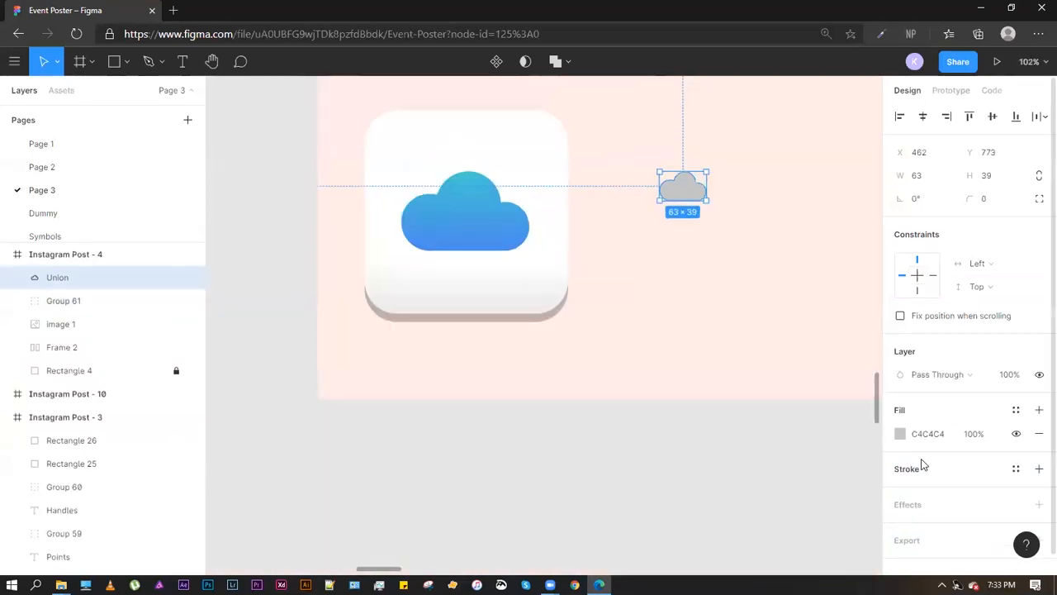
pyautogui.click(898, 434)
pyautogui.moveTo(749, 366); pyautogui.dragTo(632, 337)
pyautogui.click(685, 215)
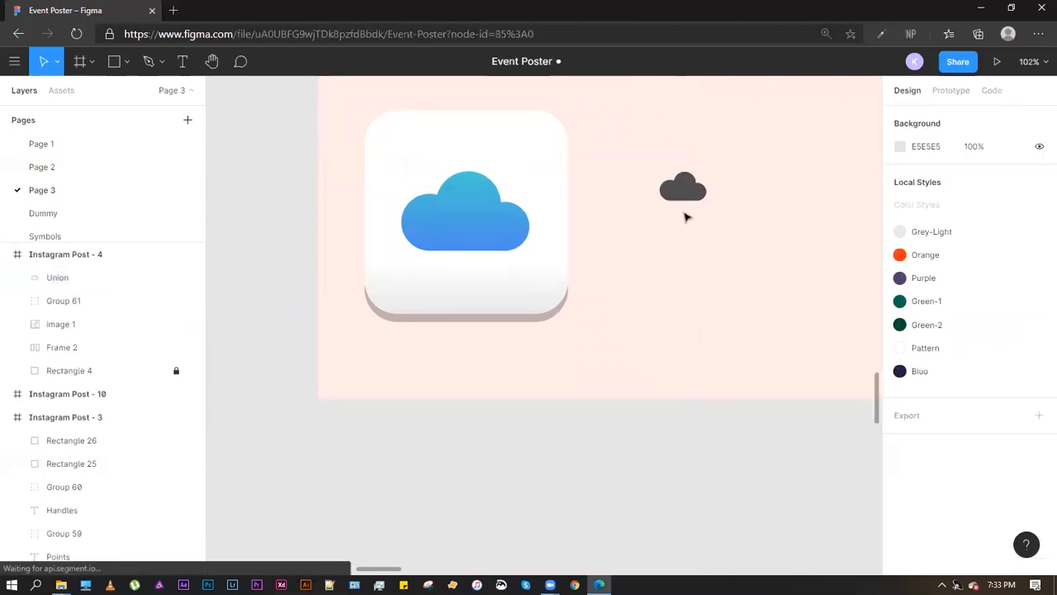
# Fill the small cloud with the blue 3E97EB sampled from the lower part of the large cloud
pyautogui.click(683, 189)
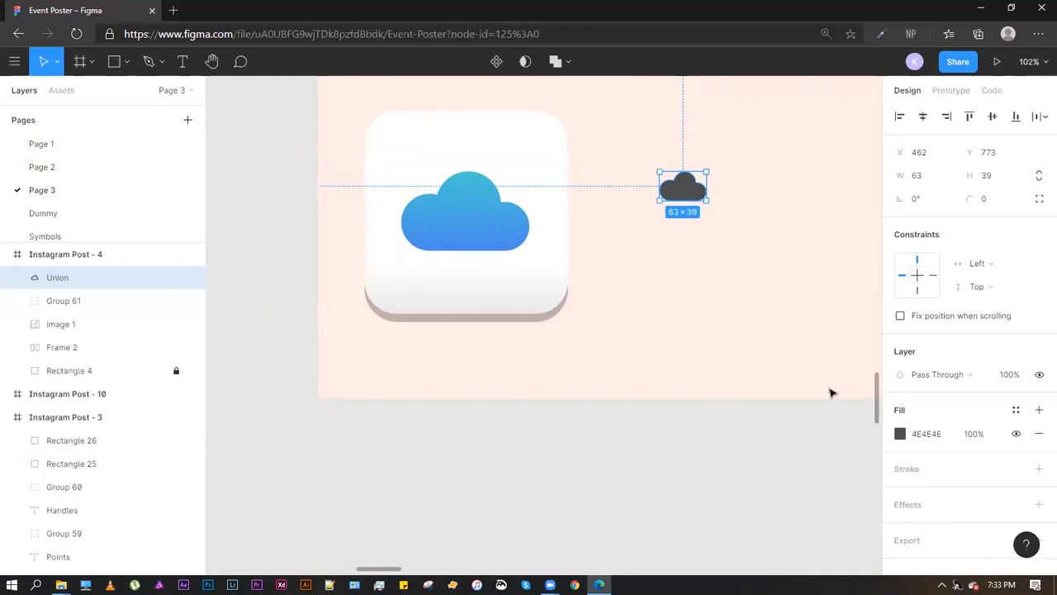
pyautogui.press('i')
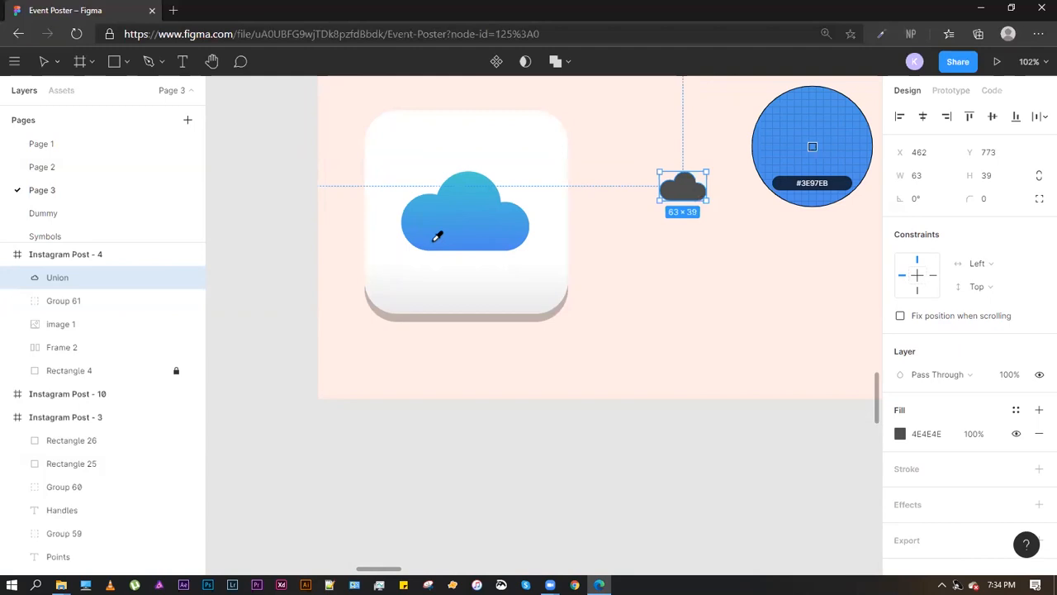
pyautogui.click(436, 239)
pyautogui.click(769, 134)
pyautogui.click(675, 196)
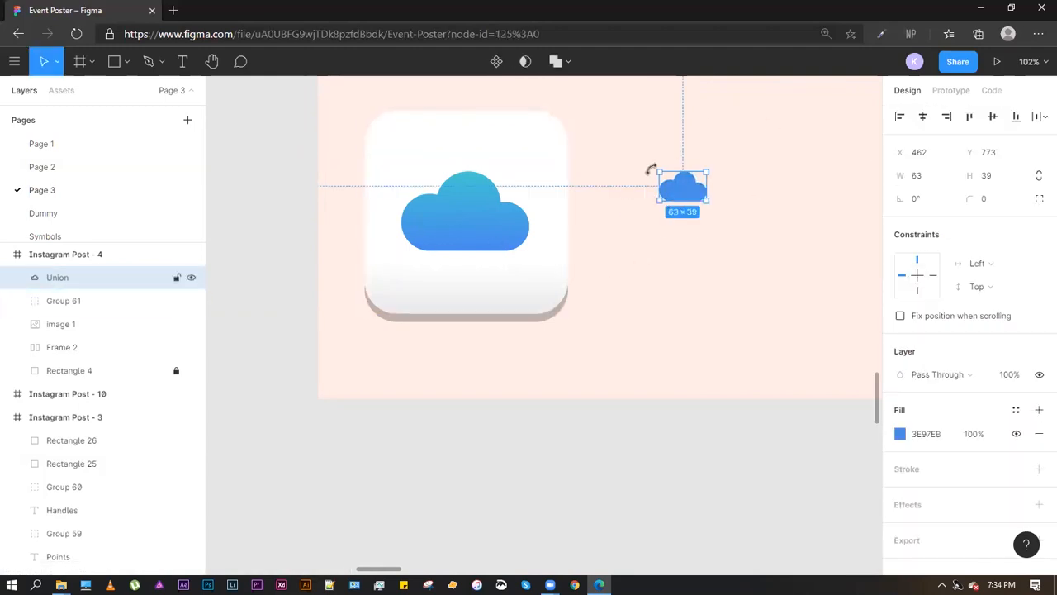
pyautogui.click(719, 156)
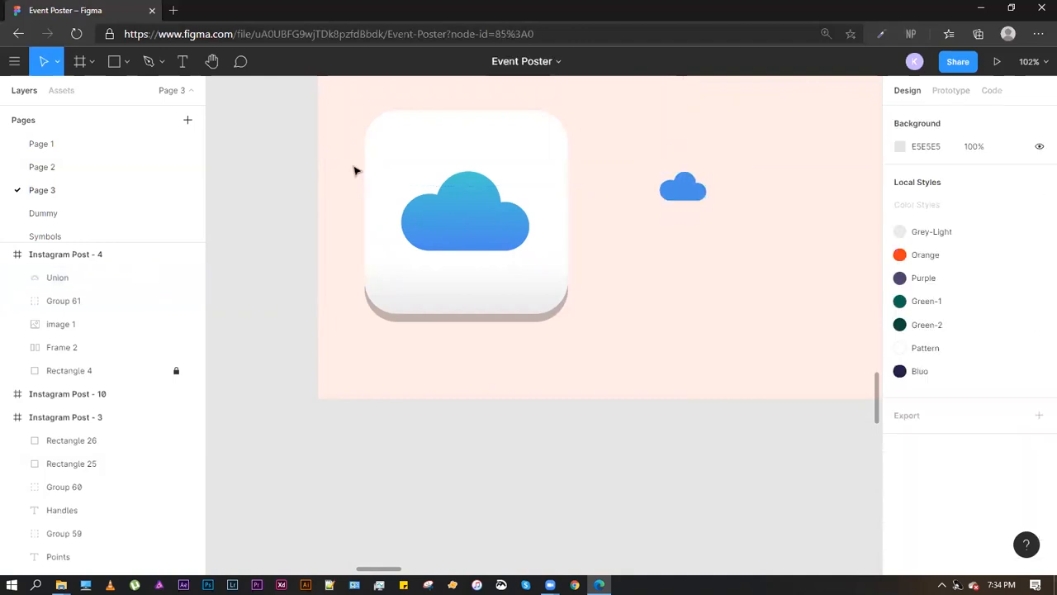
# Change the small cloud's solid blue fill to a Linear gradient
pyautogui.click(427, 214)
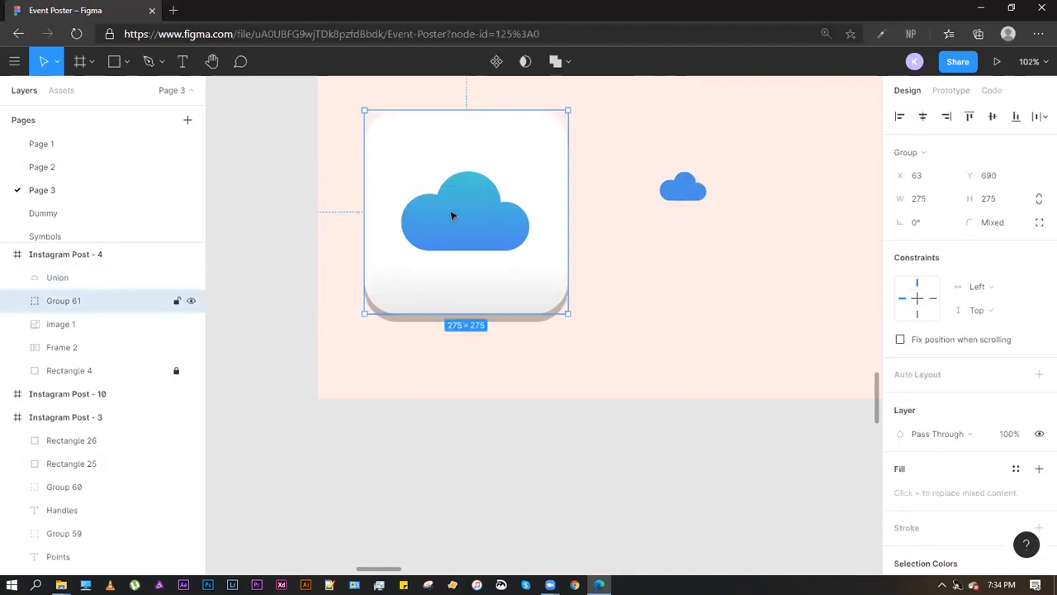
pyautogui.click(692, 187)
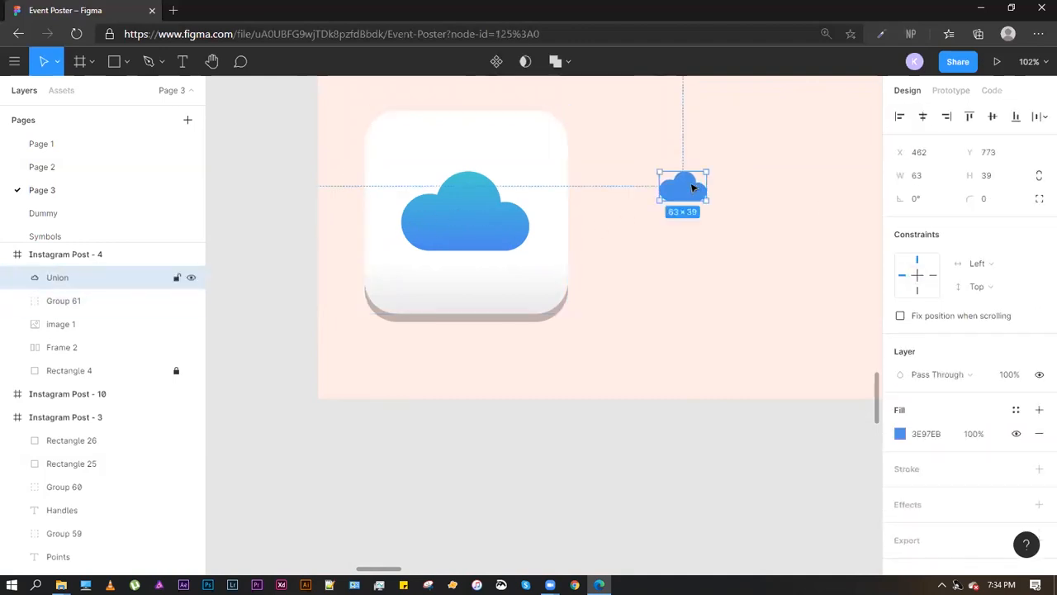
pyautogui.click(901, 434)
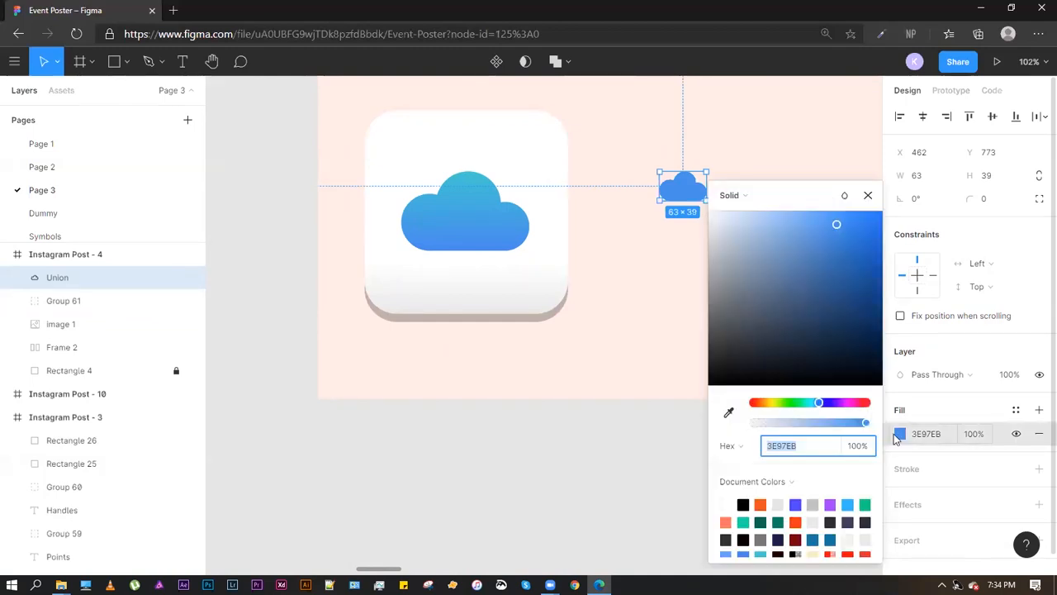
pyautogui.click(731, 196)
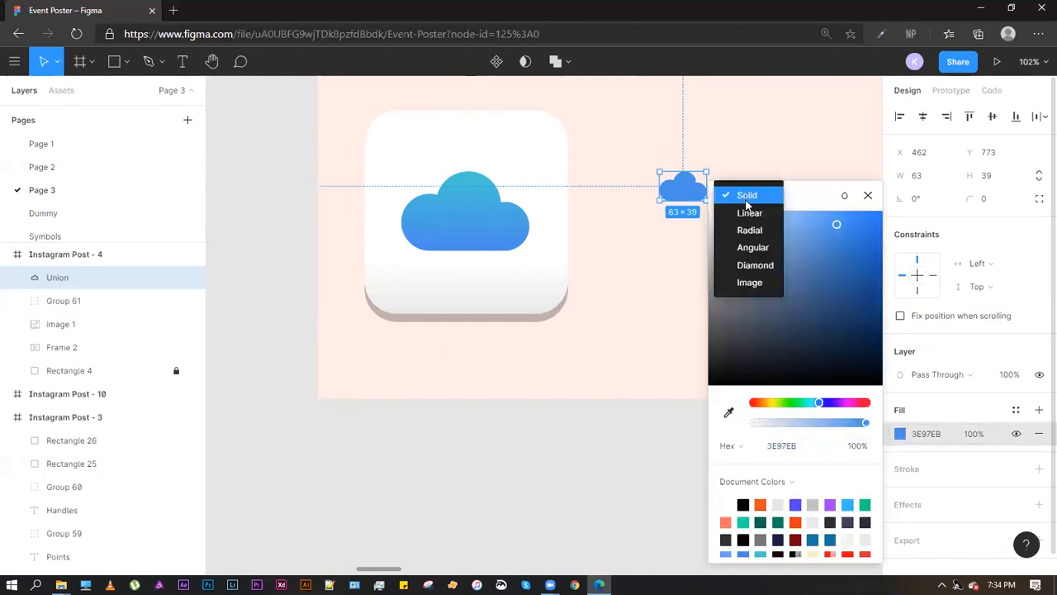
pyautogui.click(750, 213)
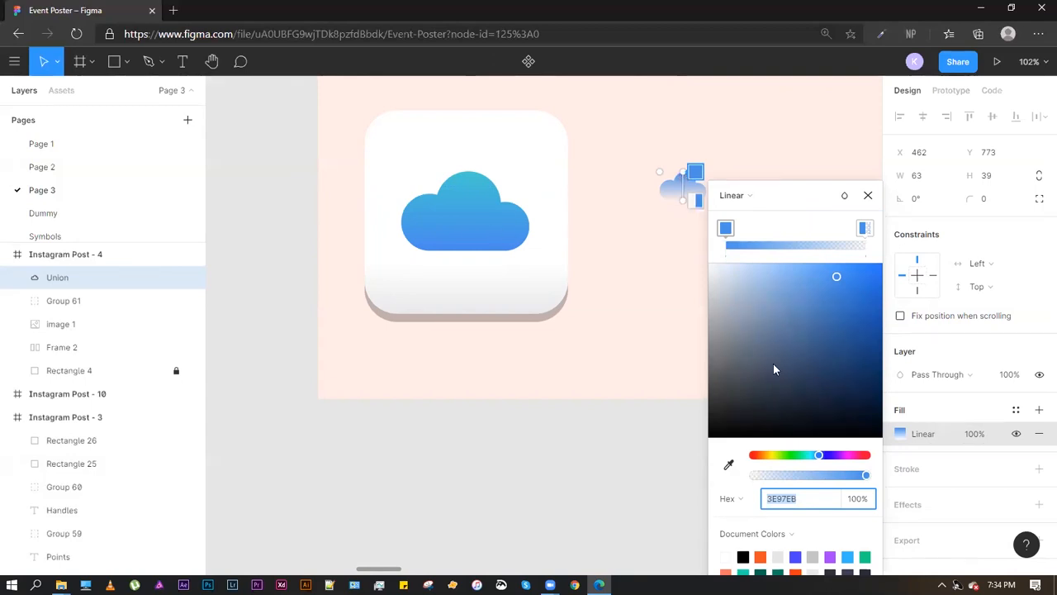
# Set the gradient's upper stop to the teal 3DCAD4 sampled from the top of the large cloud
pyautogui.click(692, 172)
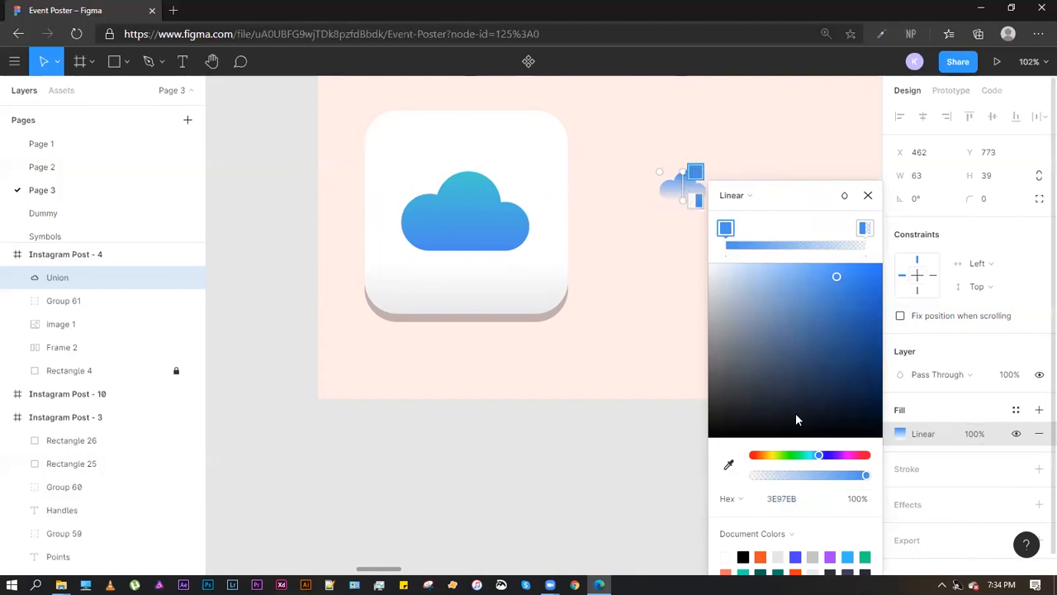
pyautogui.click(728, 467)
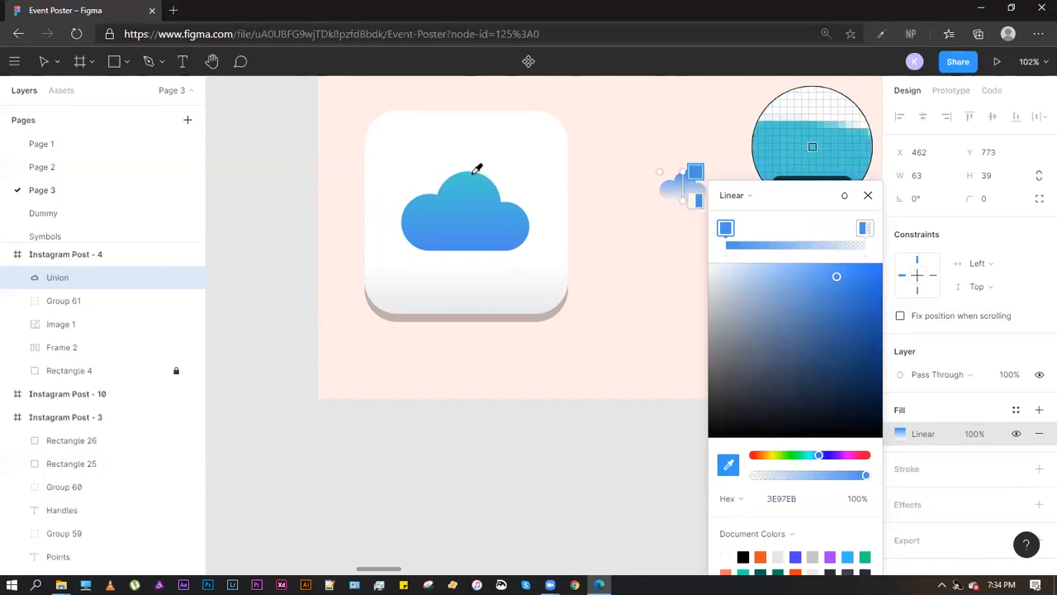
pyautogui.click(476, 170)
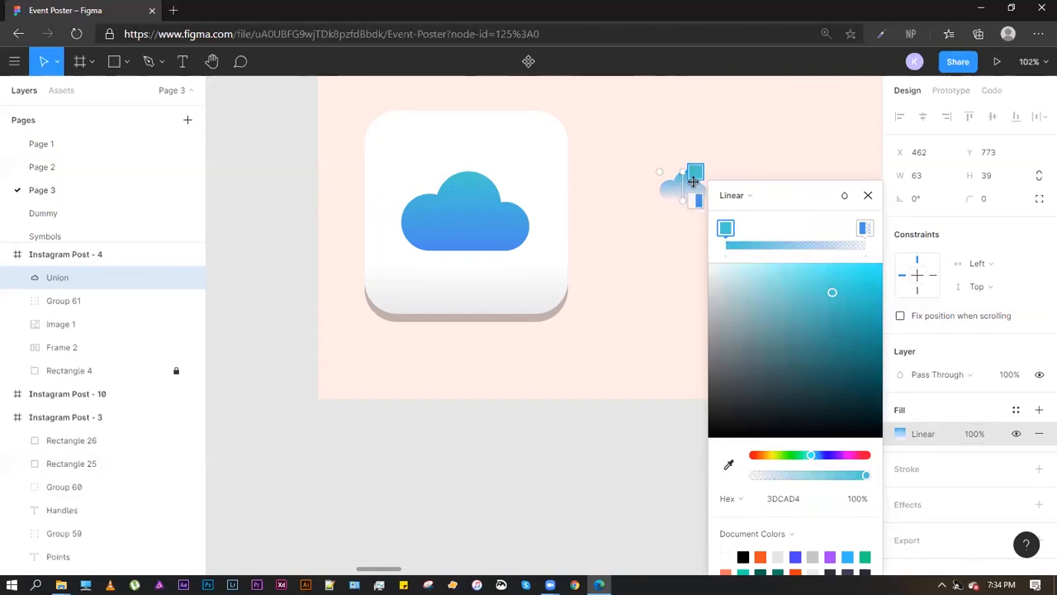
# Examine the opacity of the gradient's lower stop and the fade along the small cloud's bottom edge
pyautogui.click(696, 199)
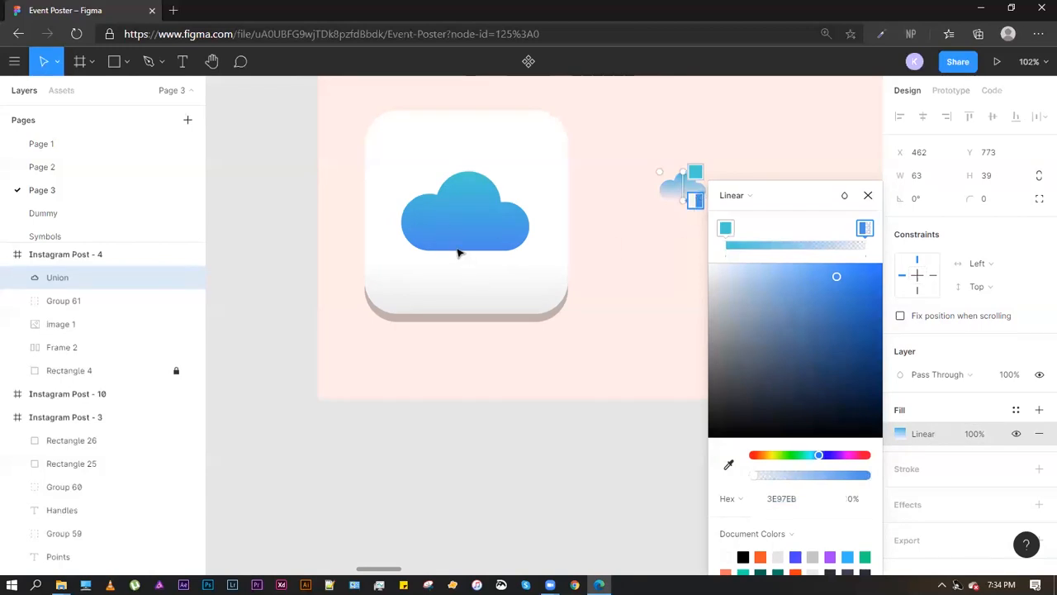
pyautogui.click(853, 499)
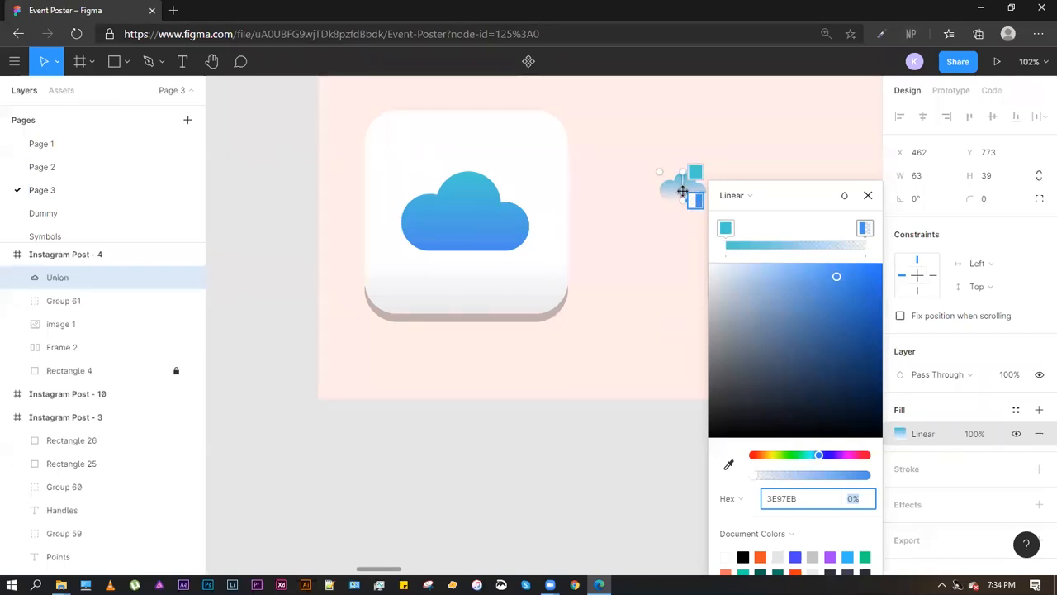
pyautogui.scroll(5, 679, 201)
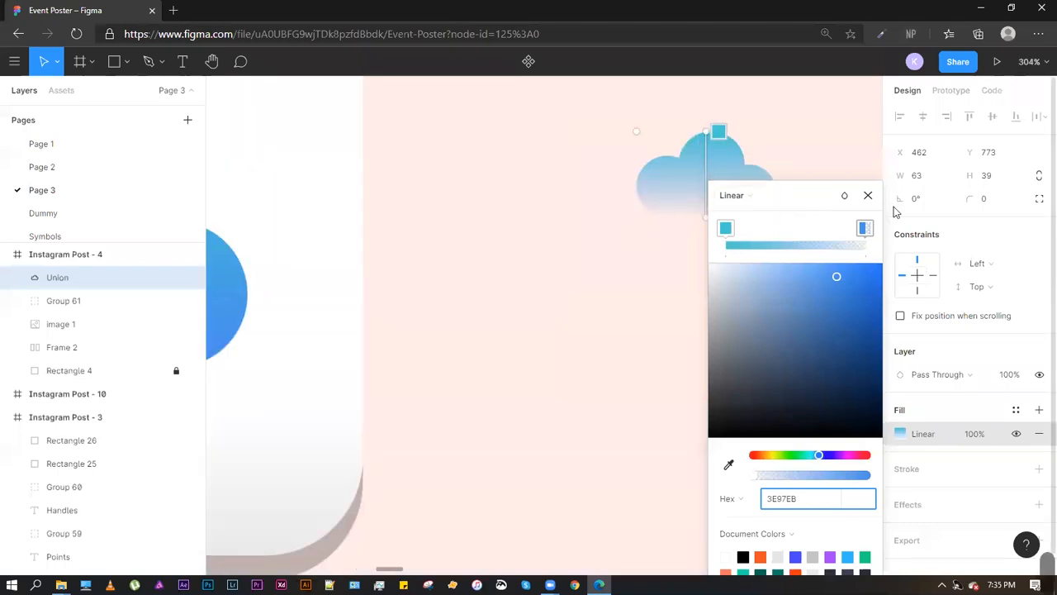
pyautogui.click(869, 196)
pyautogui.scroll(6, 545, 264)
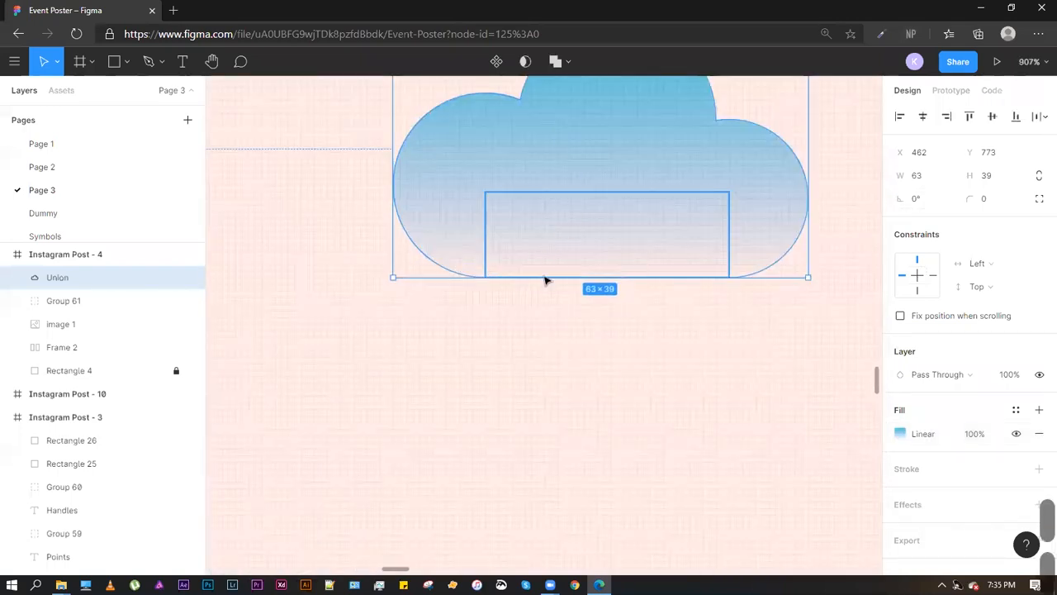
pyautogui.scroll(-11, 569, 271)
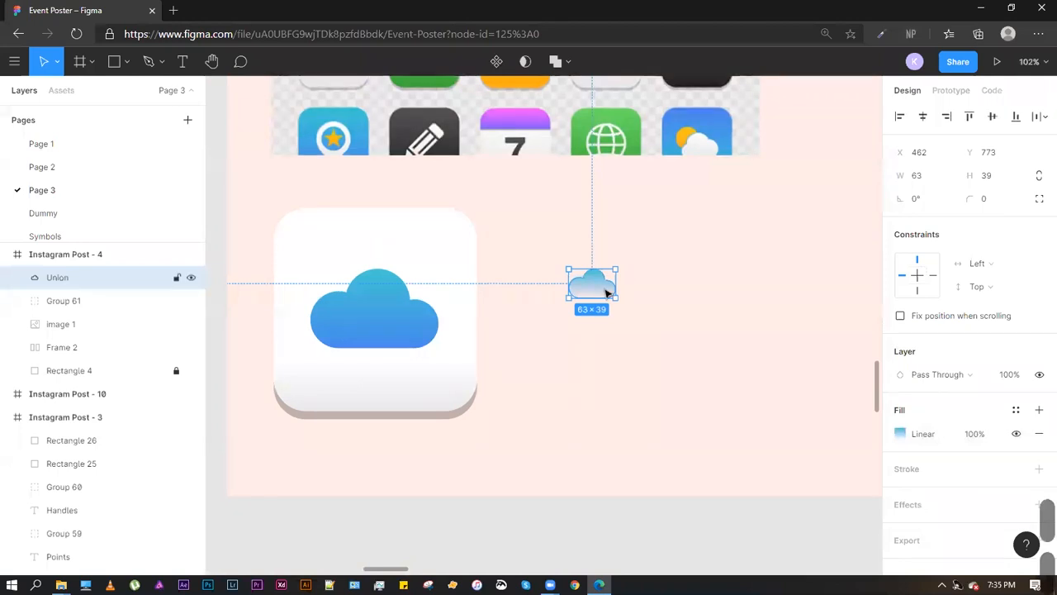
# Set the opacity of the gradient's lower blue stop to 100% and close the fill settings
pyautogui.click(899, 433)
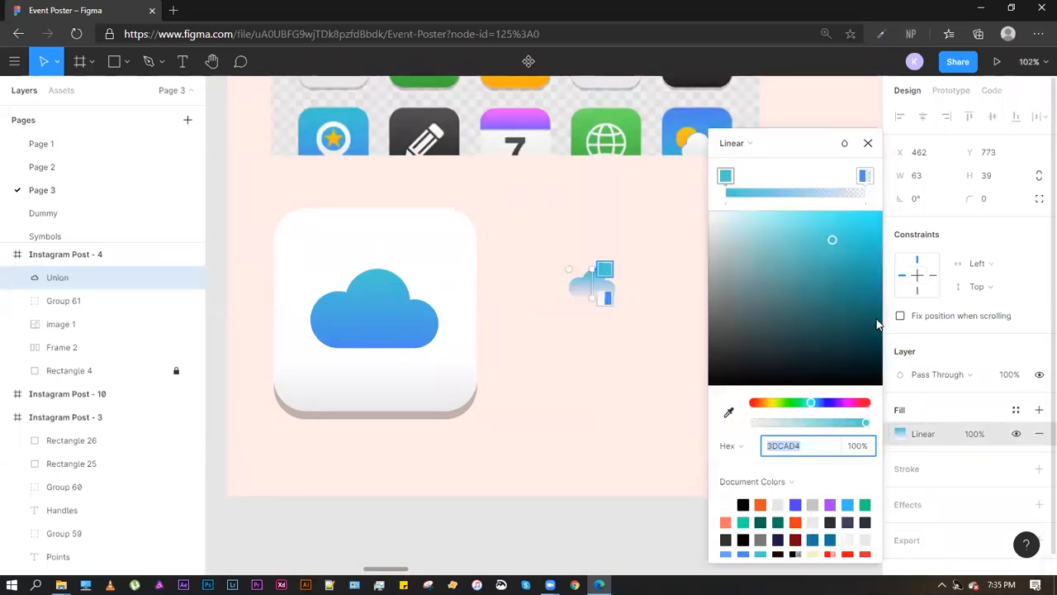
pyautogui.click(864, 176)
pyautogui.click(855, 446)
pyautogui.write('1')
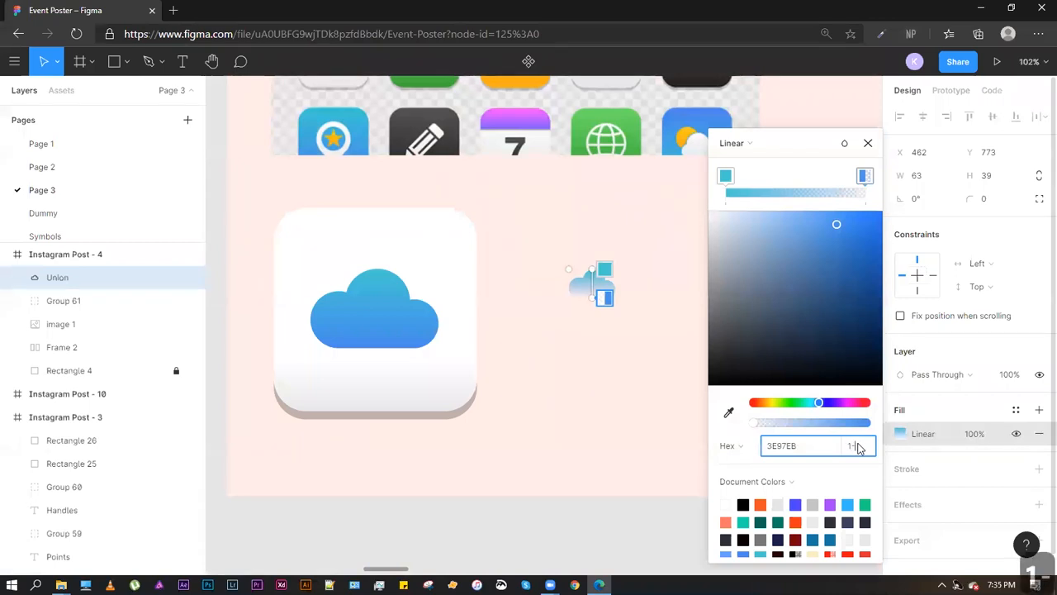
pyautogui.write('00')
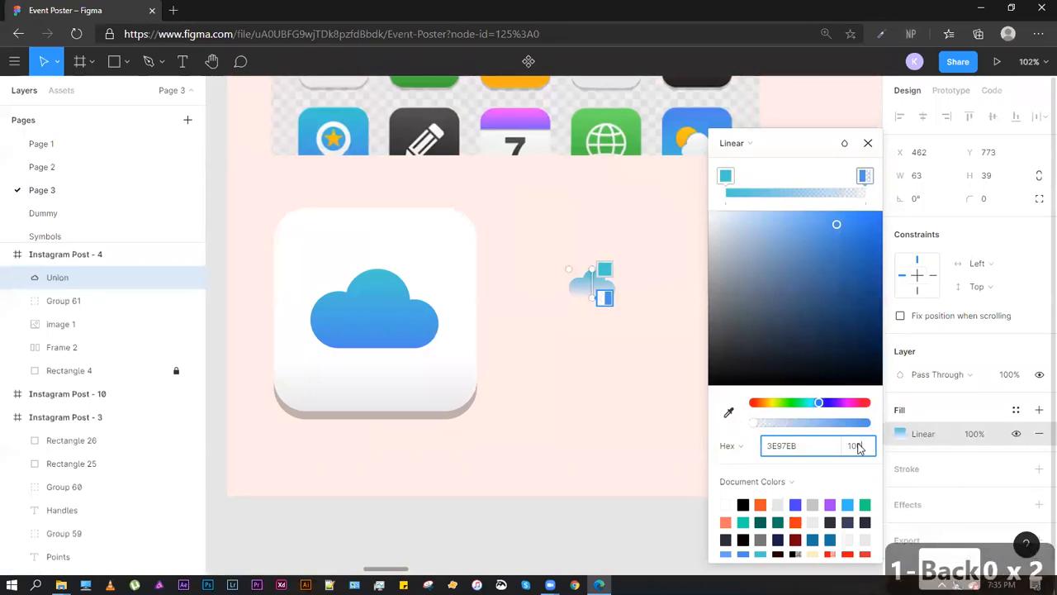
pyautogui.press('Return')
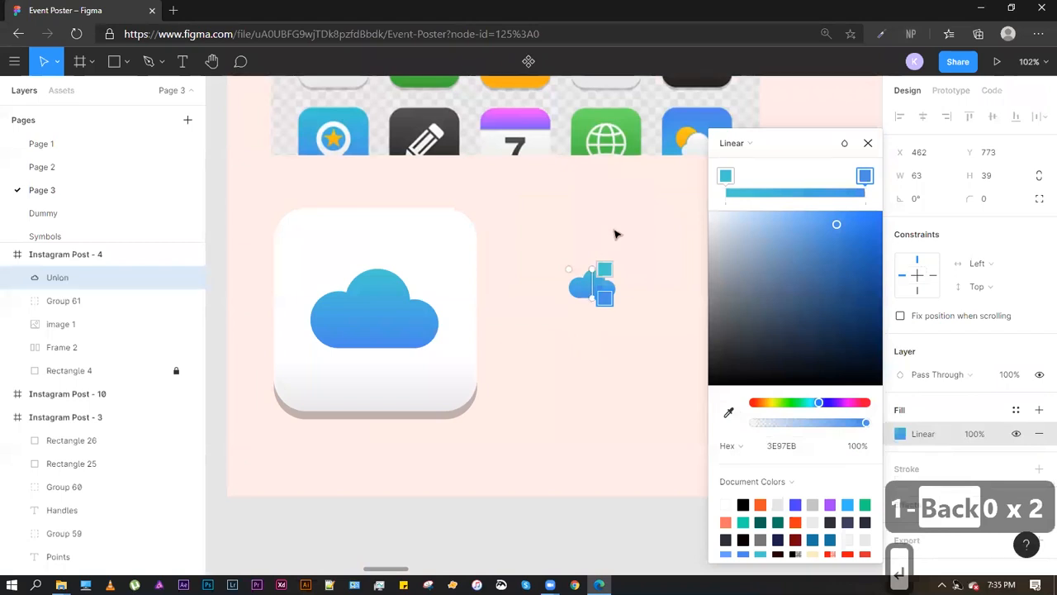
pyautogui.click(868, 144)
pyautogui.click(621, 246)
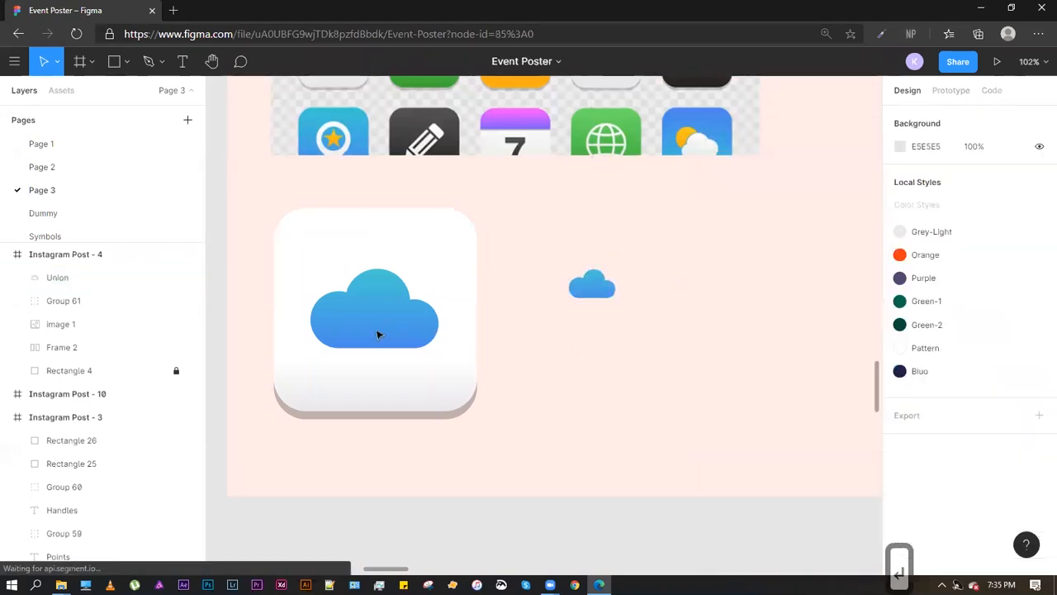
# Draw a square of about 199 × 199 over the small cloud, beside the large cloud icon
pyautogui.click(351, 299)
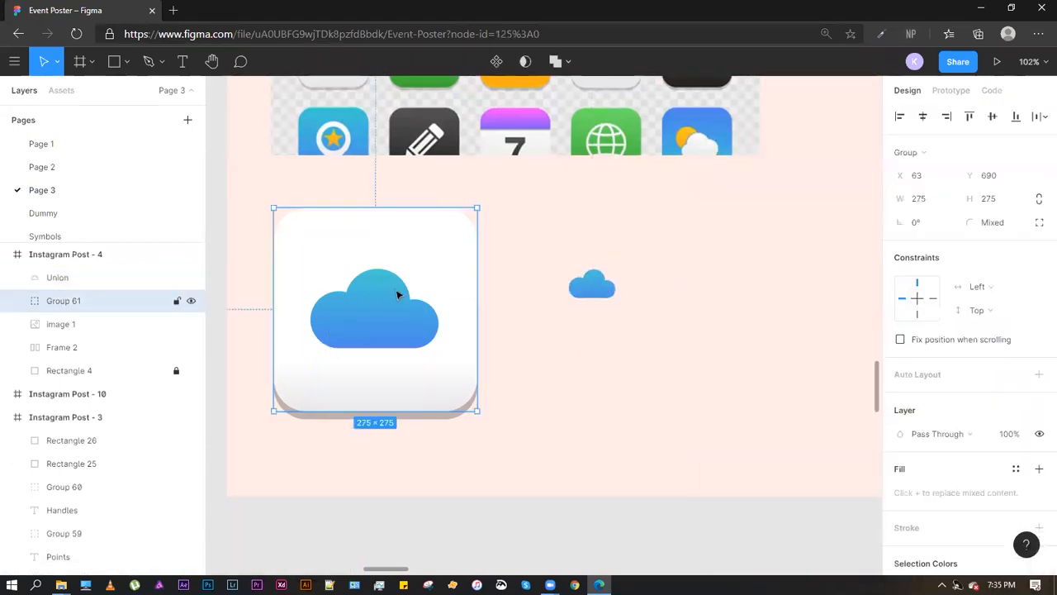
pyautogui.click(618, 292)
pyautogui.click(564, 303)
pyautogui.click(655, 335)
pyautogui.press('r')
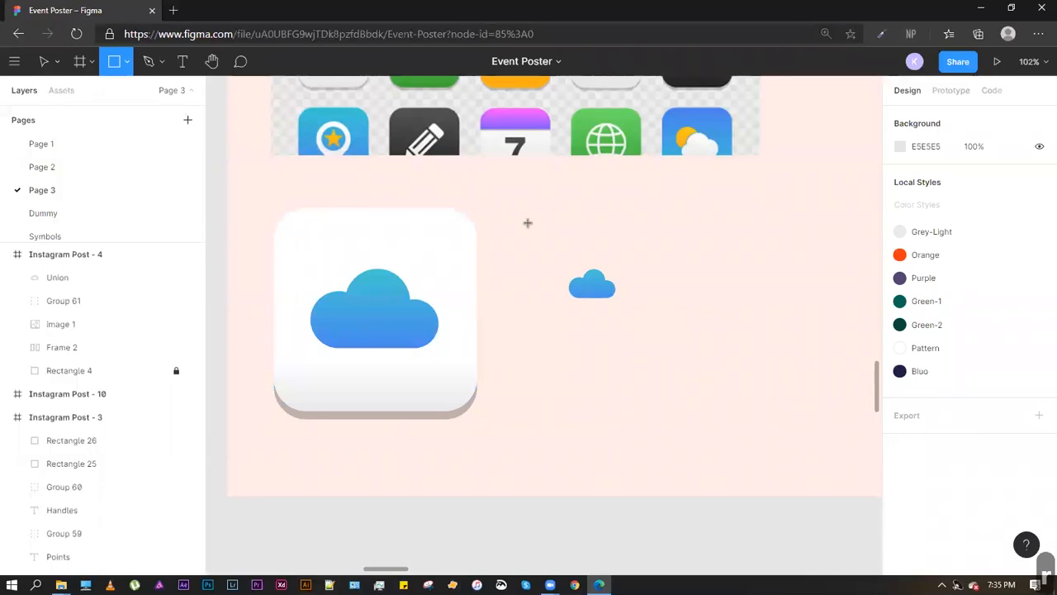
pyautogui.moveTo(538, 230); pyautogui.dragTo(688, 360)
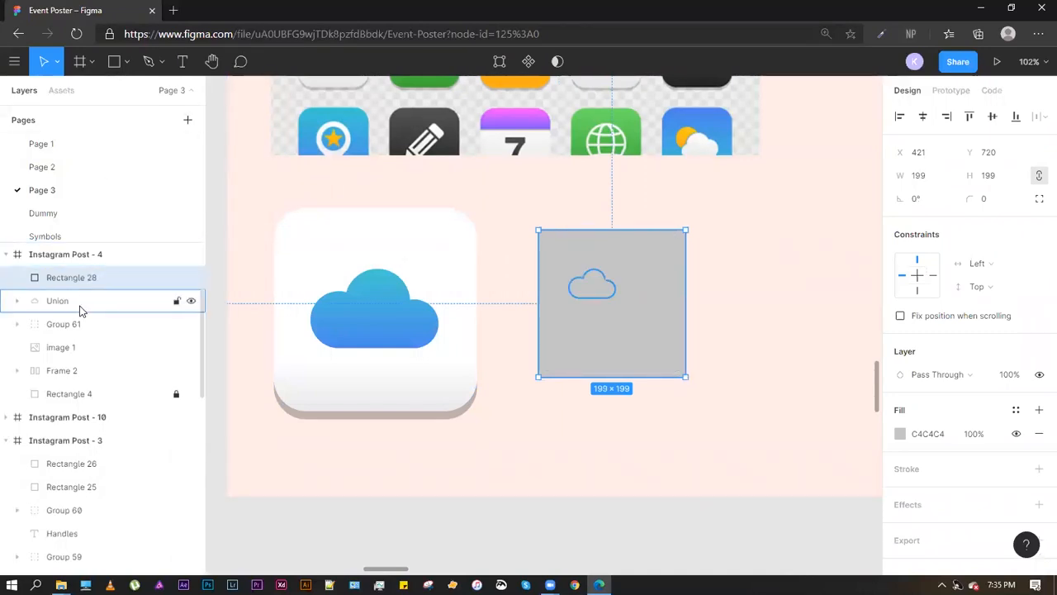
# Bring the small cloud's Union layer above the grey square and center the cloud on the square
pyautogui.click(58, 310)
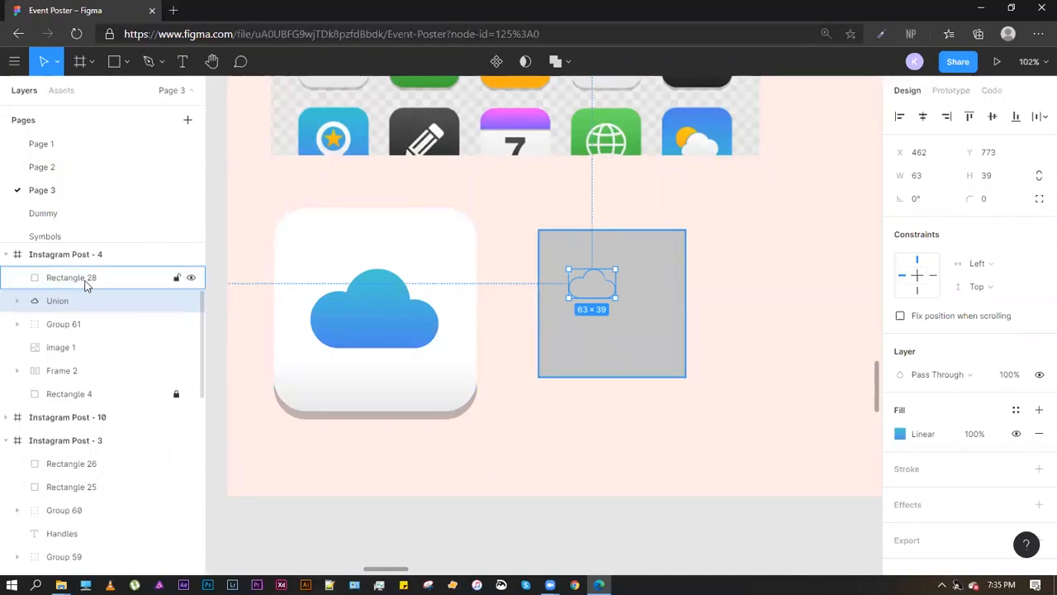
pyautogui.moveTo(88, 302); pyautogui.dragTo(82, 278)
pyautogui.moveTo(599, 295)
pyautogui.mouseDown()
pyautogui.moveTo(619, 315)
pyautogui.moveTo(574, 276)
pyautogui.moveTo(615, 278)
pyautogui.moveTo(584, 297)
pyautogui.moveTo(631, 292)
pyautogui.moveTo(593, 306)
pyautogui.moveTo(603, 307)
pyautogui.mouseUp()
pyautogui.click(767, 285)
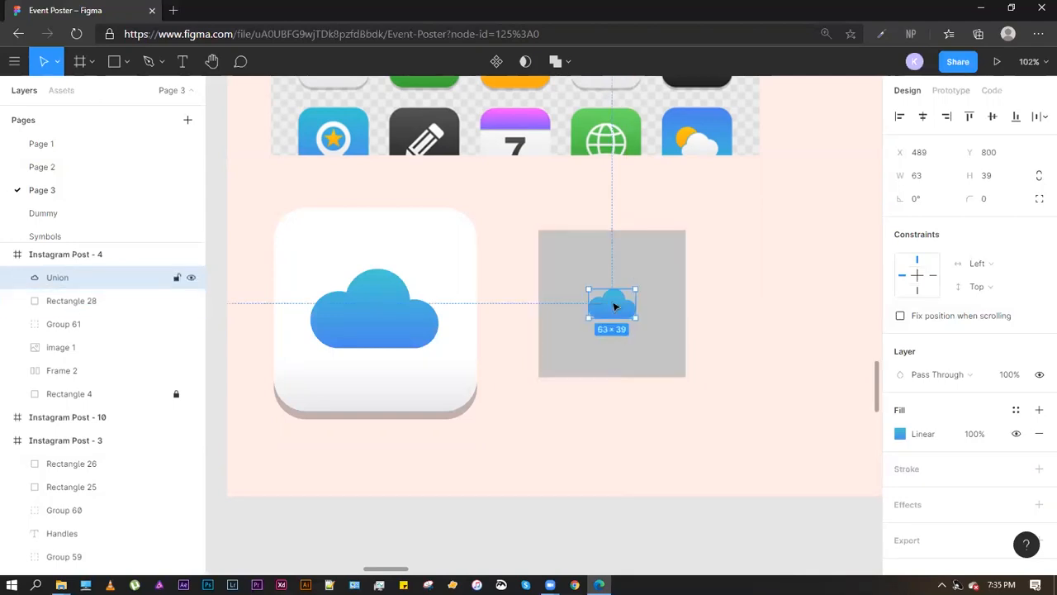
pyautogui.click(601, 437)
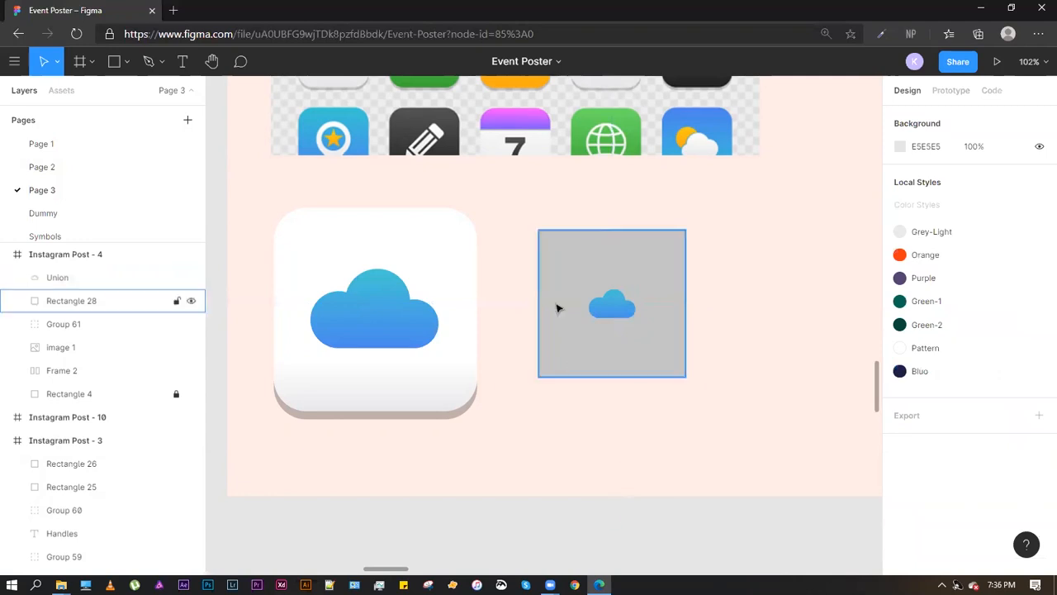
# Set the grey square's corner radius to 8
pyautogui.click(611, 299)
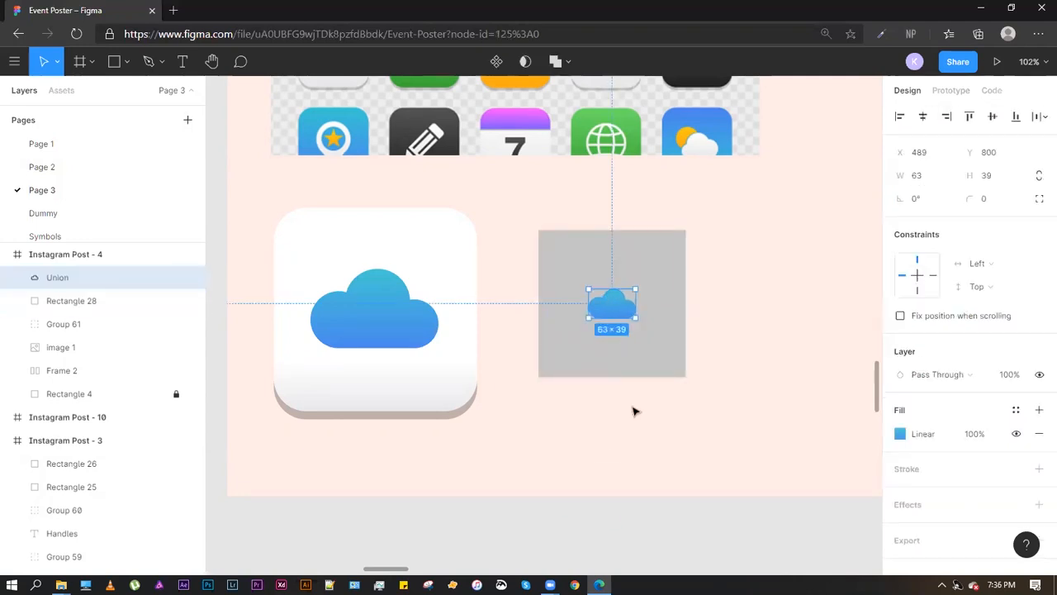
pyautogui.click(628, 363)
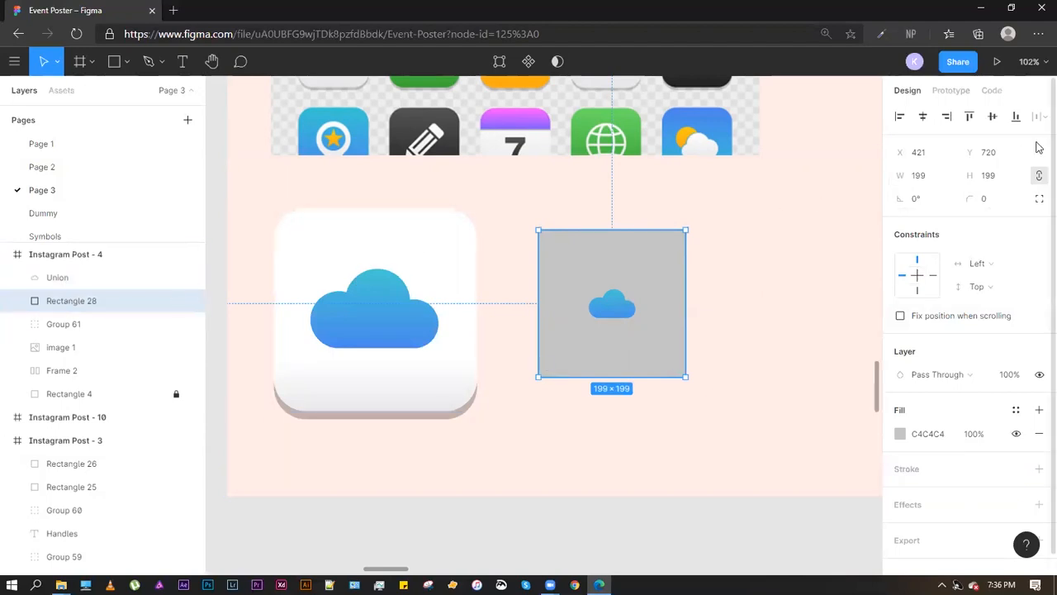
pyautogui.click(990, 205)
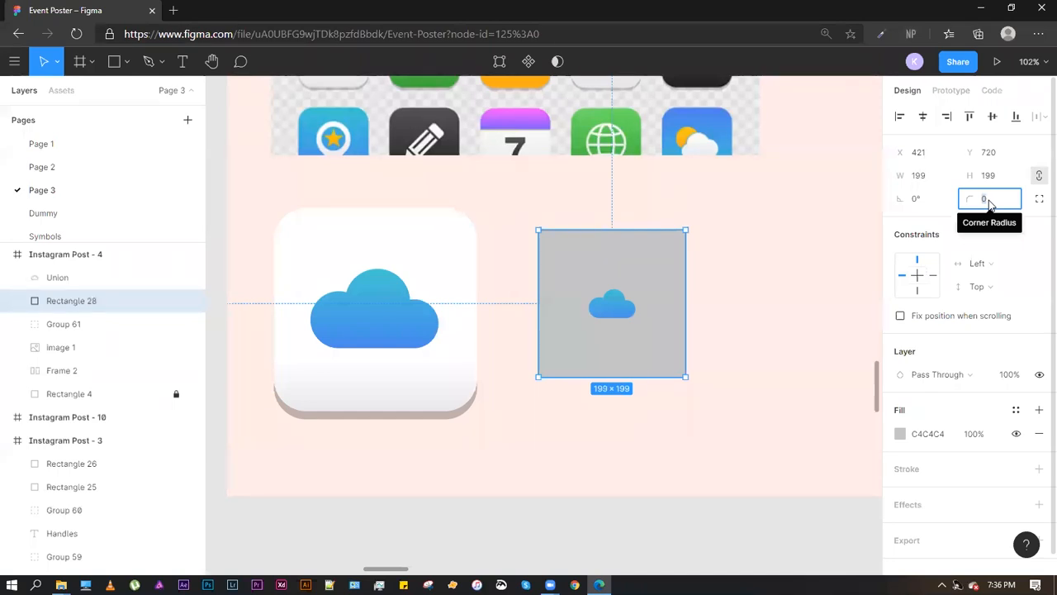
pyautogui.write('9')
pyautogui.press('BackSpace')
pyautogui.write('8')
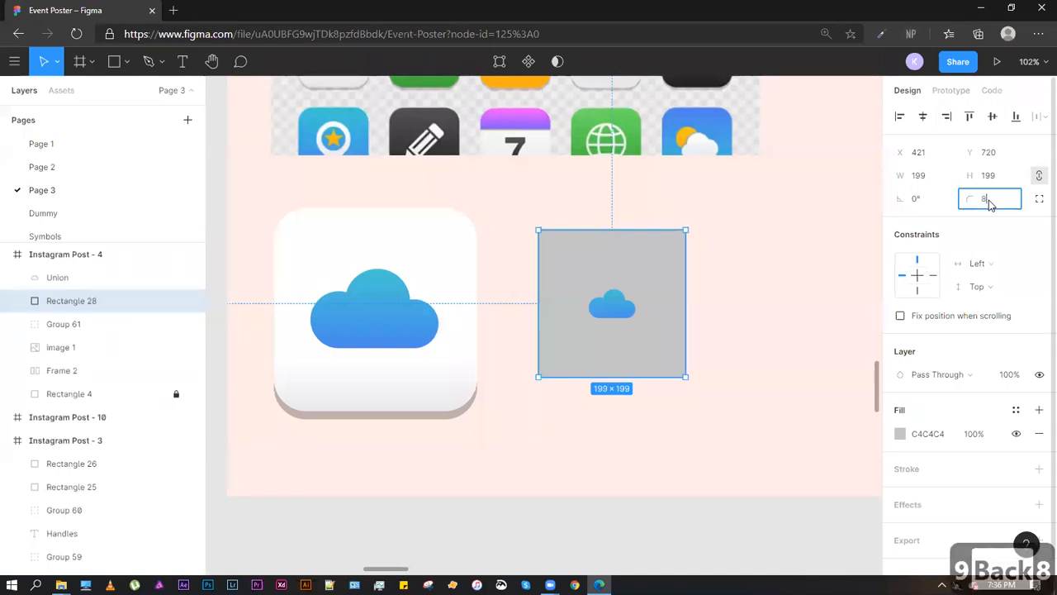
pyautogui.press('Return')
# Increase the grey square's corner radius to 20
pyautogui.click(1018, 204)
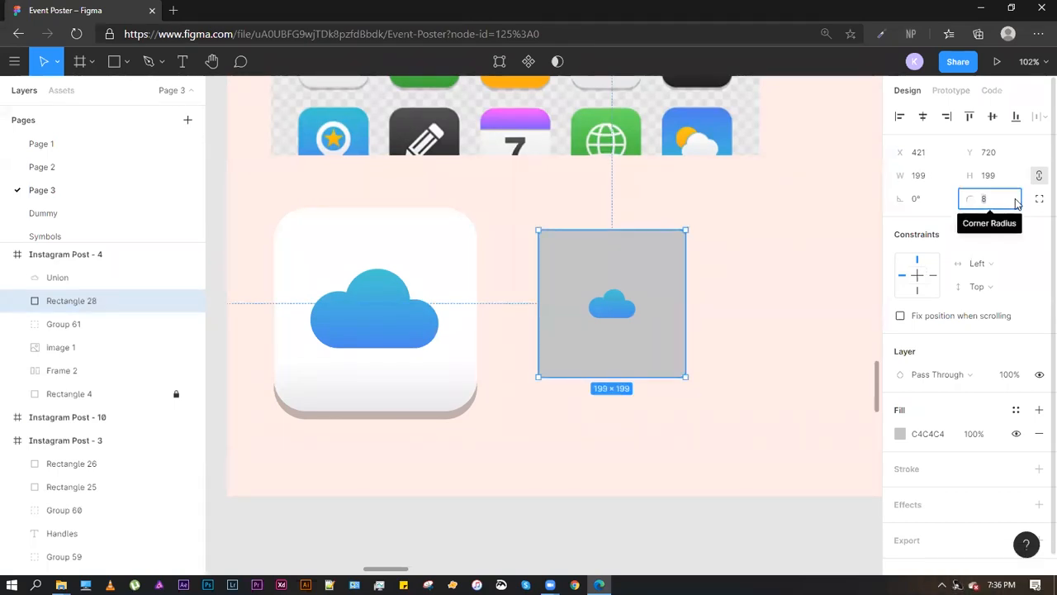
pyautogui.write('20')
pyautogui.press('Return')
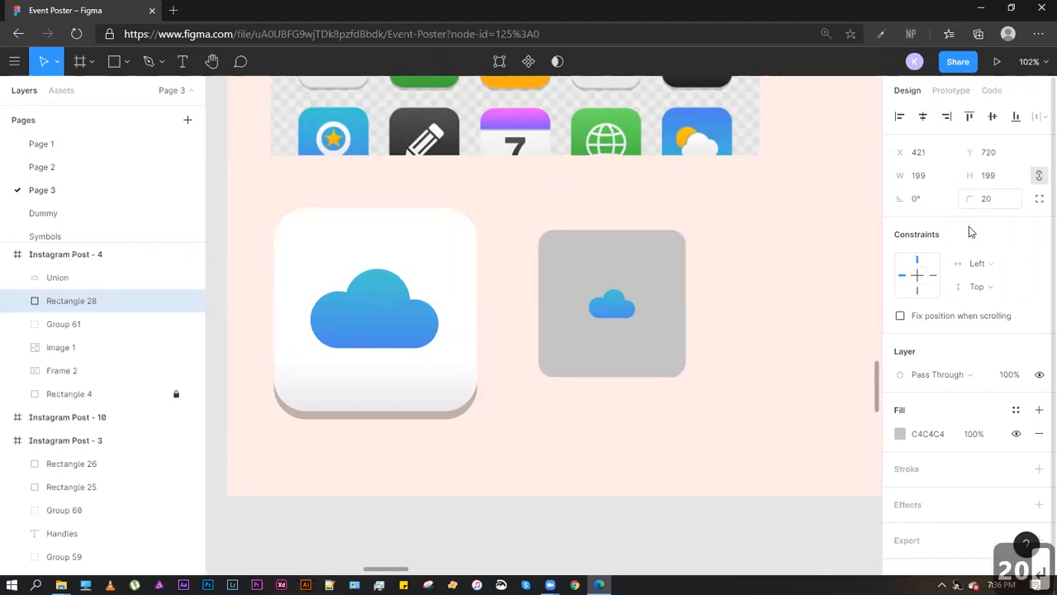
pyautogui.click(753, 243)
# Change the rounded square's grey fill to white (FFFFFF)
pyautogui.click(663, 266)
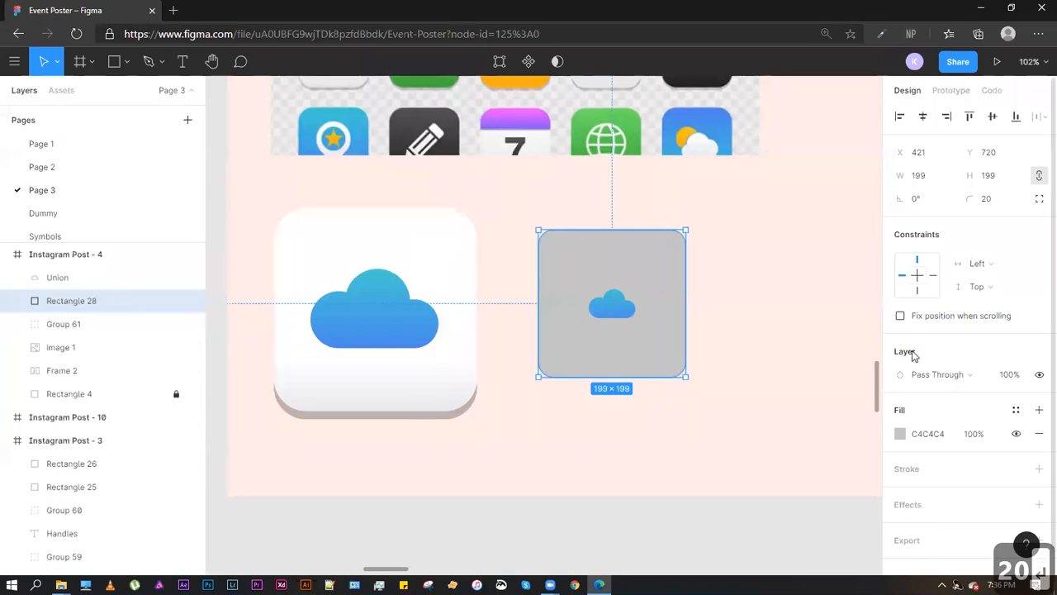
pyautogui.click(900, 433)
pyautogui.moveTo(786, 343); pyautogui.dragTo(679, 177)
pyautogui.click(602, 196)
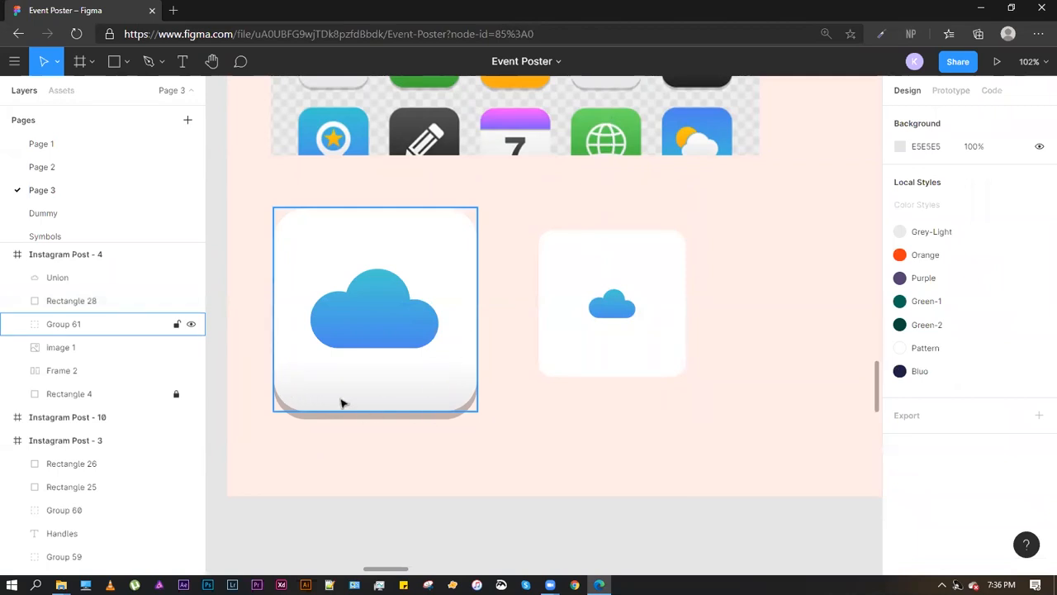
# Switch the rounded square's solid white fill to a Linear gradient
pyautogui.click(664, 284)
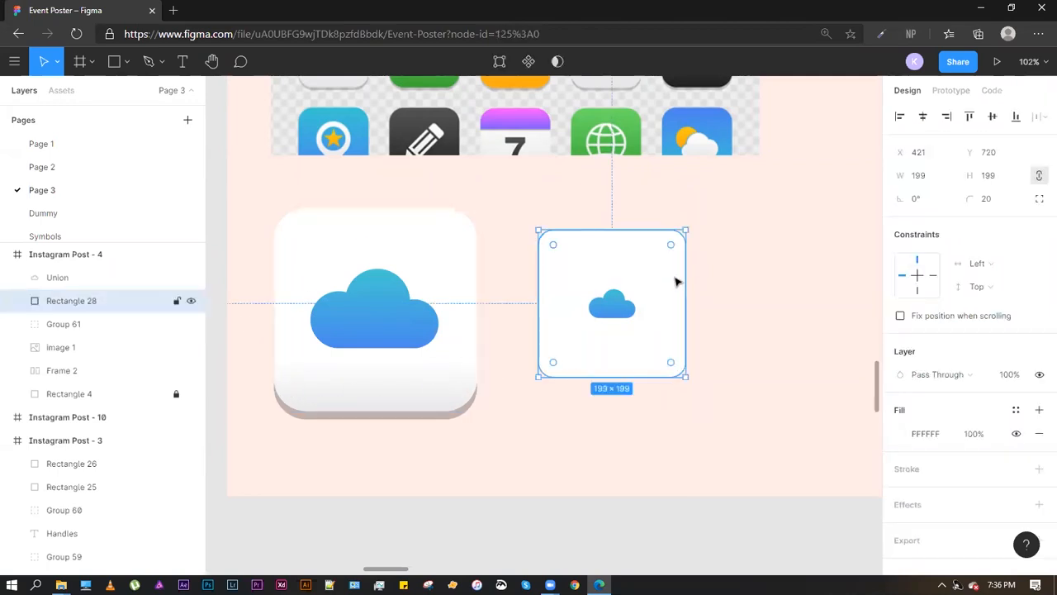
pyautogui.click(900, 434)
pyautogui.click(761, 196)
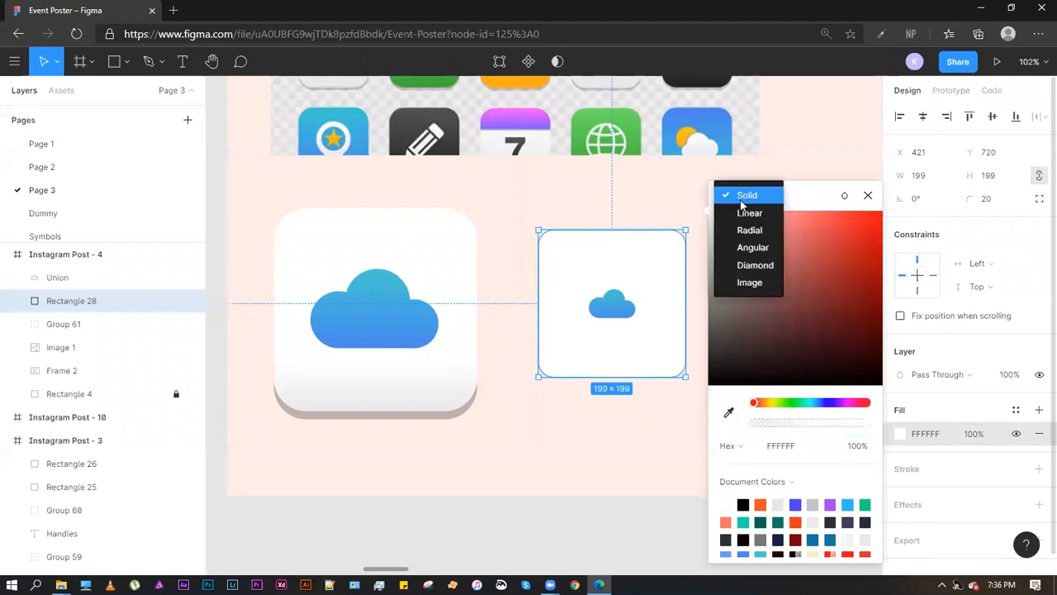
pyautogui.click(743, 210)
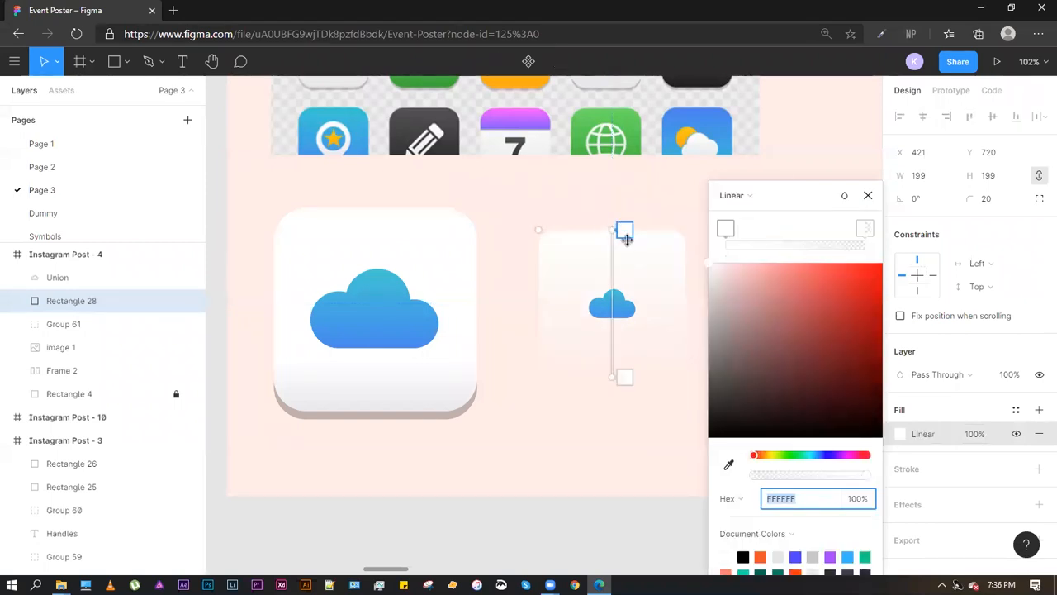
# Set the end stop of the small tile's linear gradient to 100% opacity and light grey EFEFEF
pyautogui.click(863, 229)
pyautogui.click(859, 499)
pyautogui.write('100')
pyautogui.press('Return')
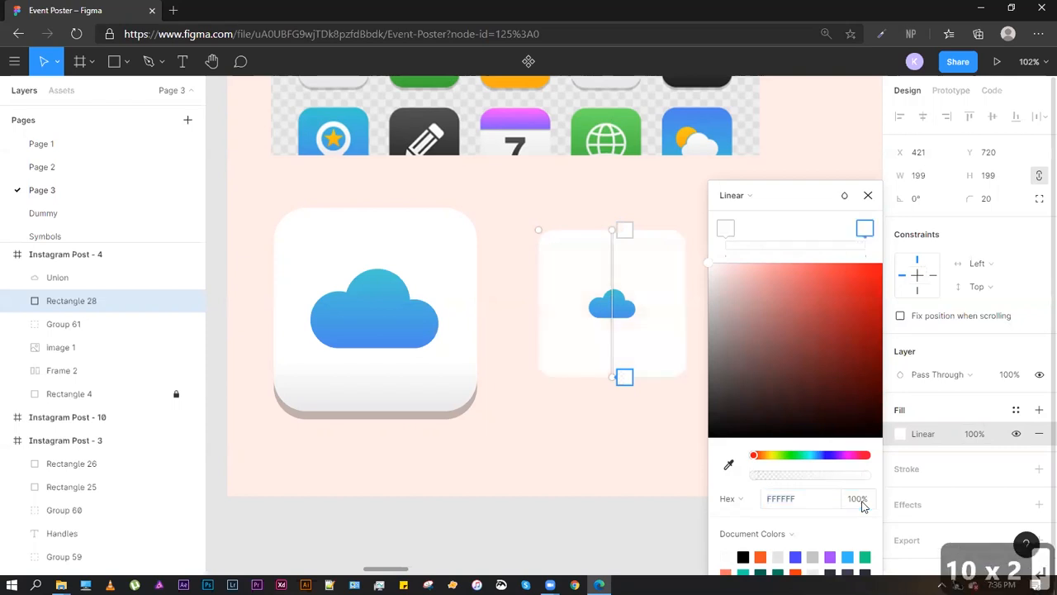
pyautogui.moveTo(707, 276); pyautogui.dragTo(694, 284)
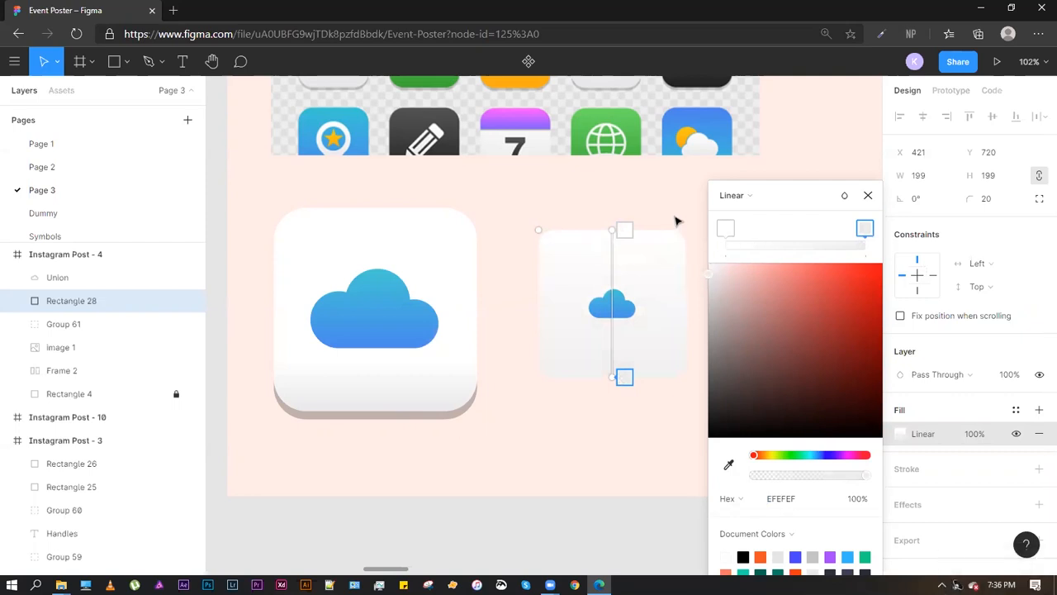
pyautogui.press('Escape')
pyautogui.click(722, 272)
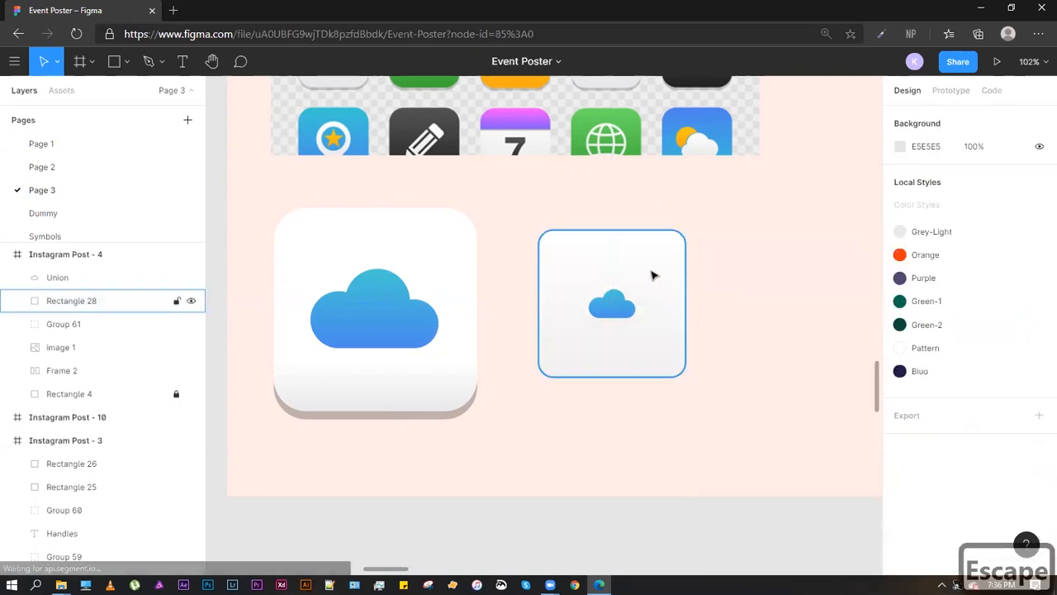
# Enlarge the small cloud on the second tile to about 133 × 82
pyautogui.click(618, 309)
pyautogui.moveTo(637, 316); pyautogui.dragTo(660, 332)
pyautogui.click(773, 390)
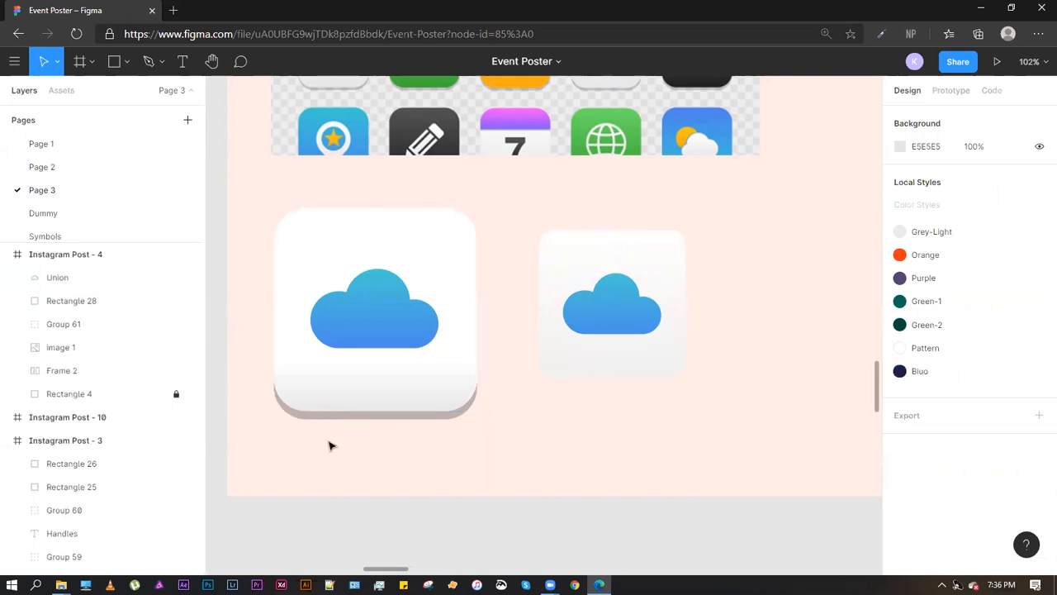
# Add a drop shadow to the smaller white tile and set its blur to 0
pyautogui.click(636, 256)
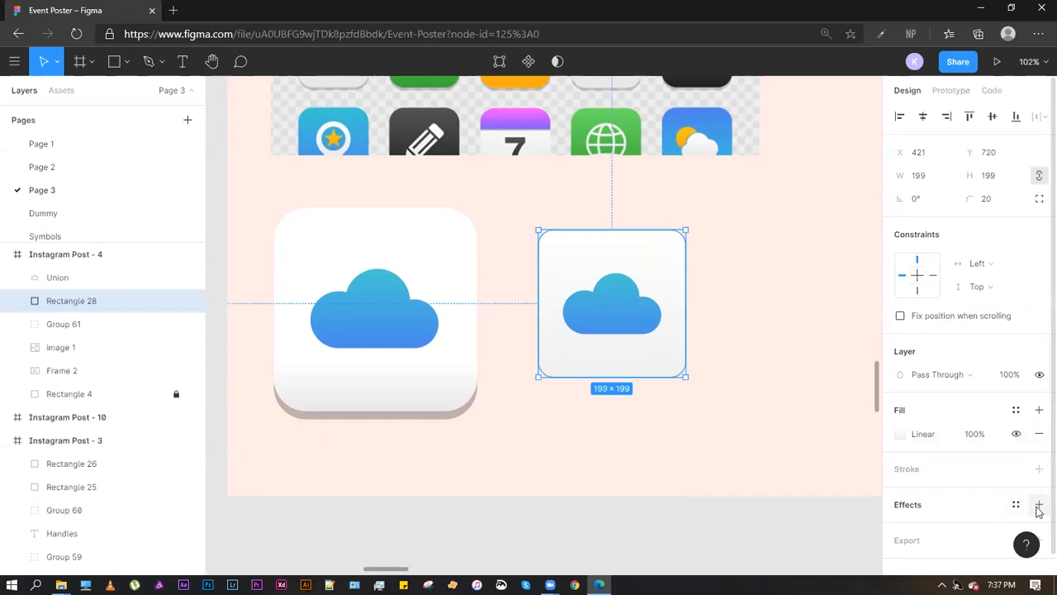
pyautogui.click(1039, 505)
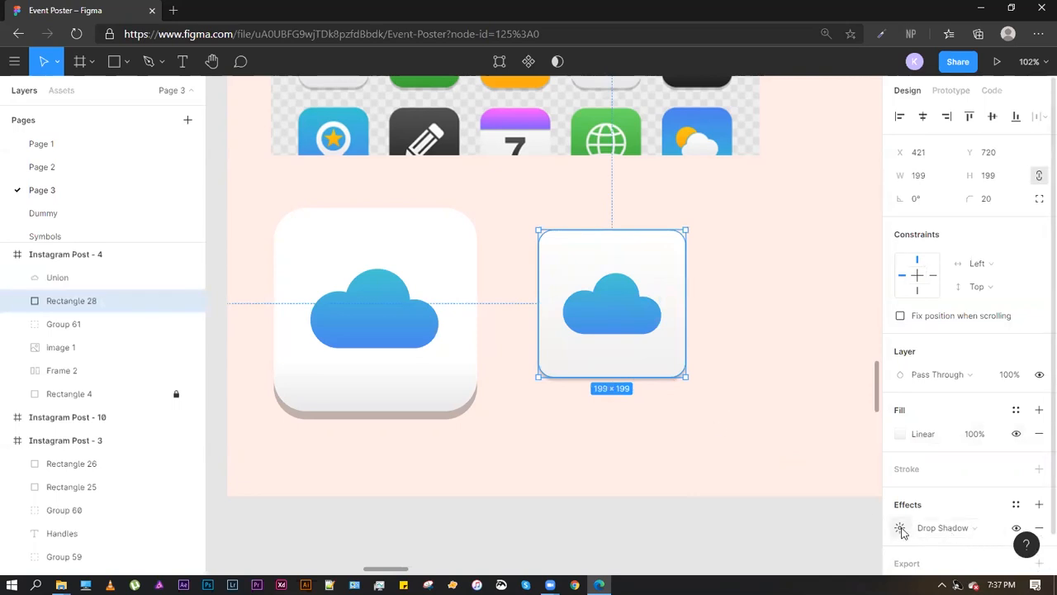
pyautogui.click(901, 529)
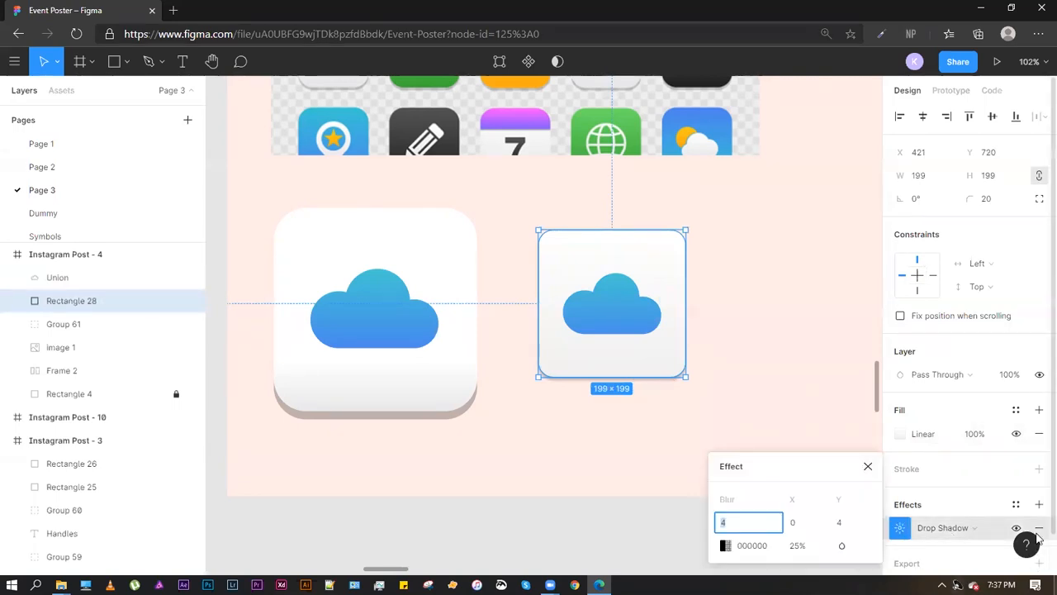
pyautogui.press('BackSpace')
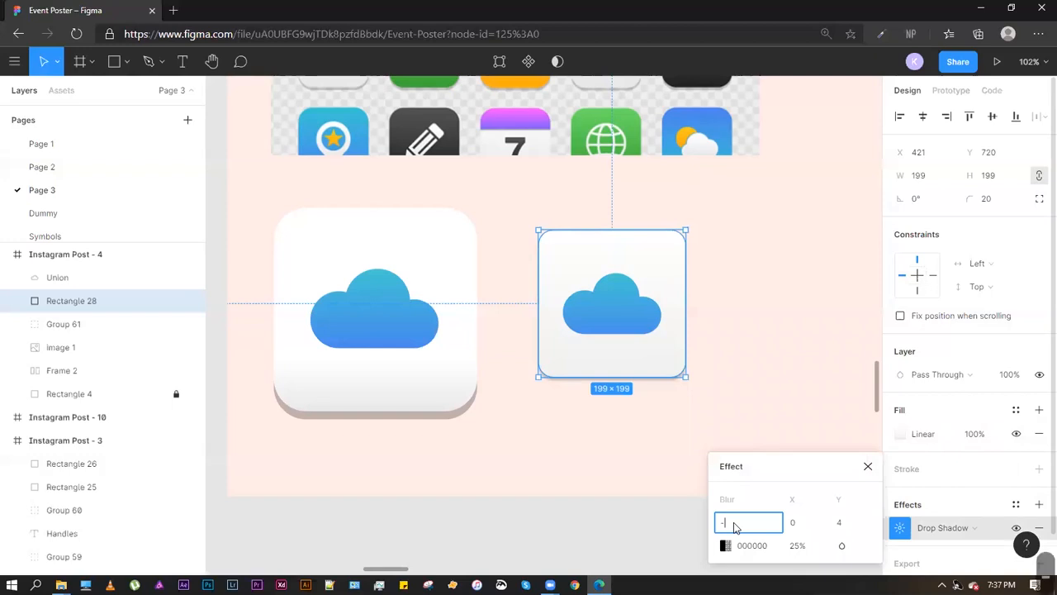
pyautogui.write('0')
pyautogui.press('Return')
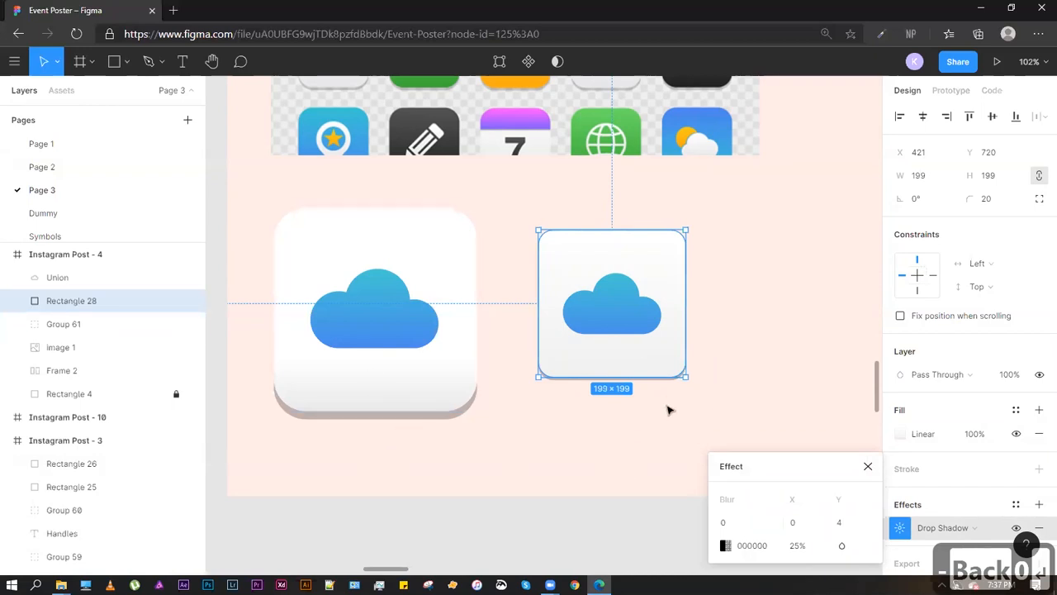
# Set the drop shadow's Y offset to 10
pyautogui.click(847, 521)
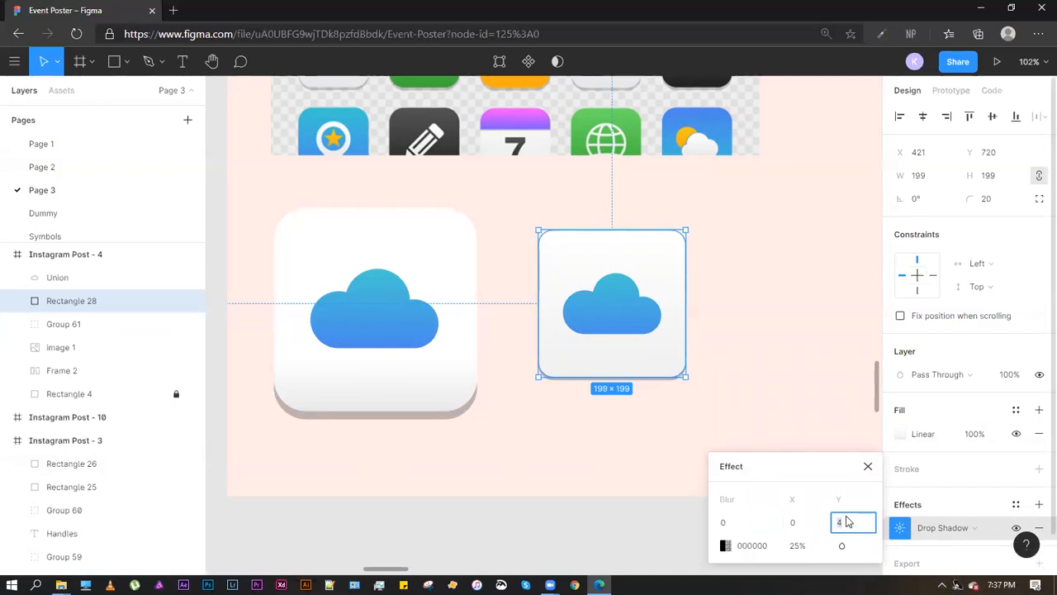
pyautogui.press('Up')
pyautogui.press('Up')
pyautogui.press('Up')
pyautogui.press('Up')
pyautogui.press('Up')
pyautogui.press('Up')
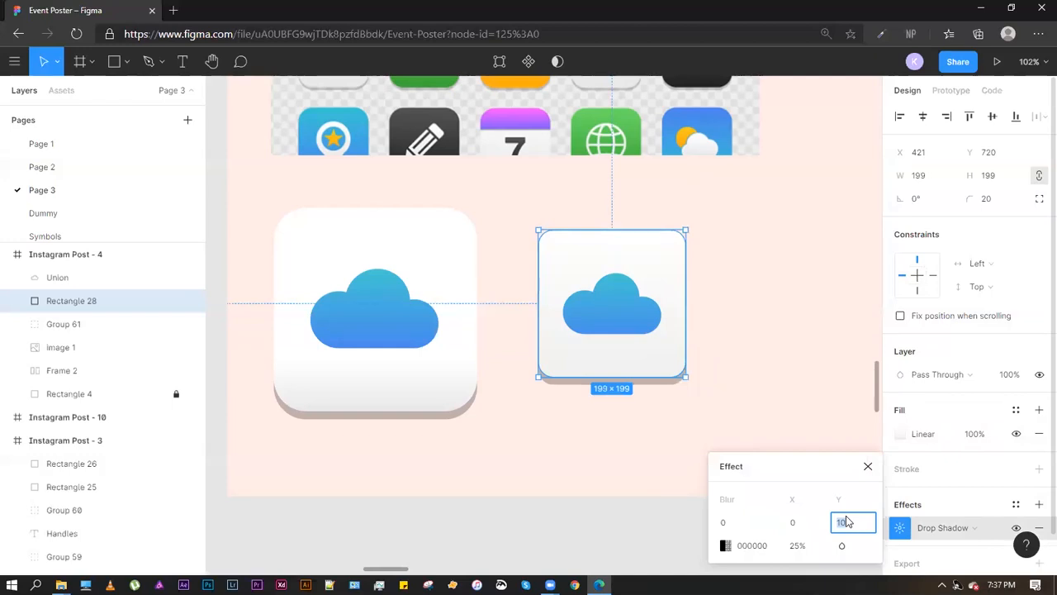
# Set the drop shadow's X offset to -17 and deselect the tile
pyautogui.click(810, 524)
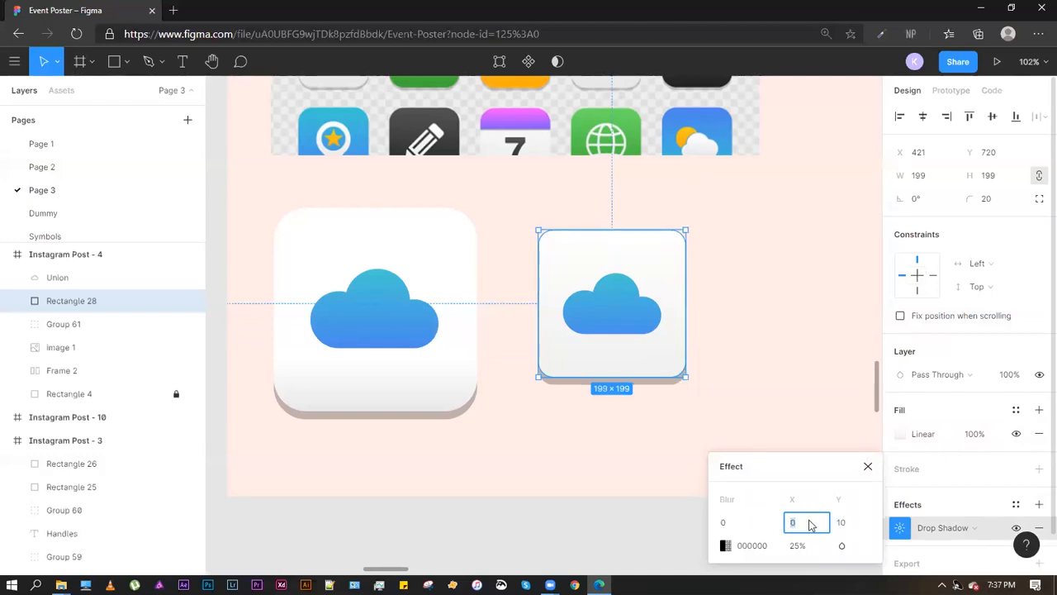
pyautogui.press('Down')
pyautogui.press('Down')
pyautogui.press('Down')
pyautogui.press('Down')
pyautogui.press('Down')
pyautogui.press('Down')
pyautogui.press('Down')
pyautogui.press('Down')
pyautogui.press('Down')
pyautogui.press('Down')
pyautogui.press('Down')
pyautogui.press('Down')
pyautogui.press('Down')
pyautogui.press('Down')
pyautogui.press('Down')
pyautogui.press('Down')
pyautogui.press('Down')
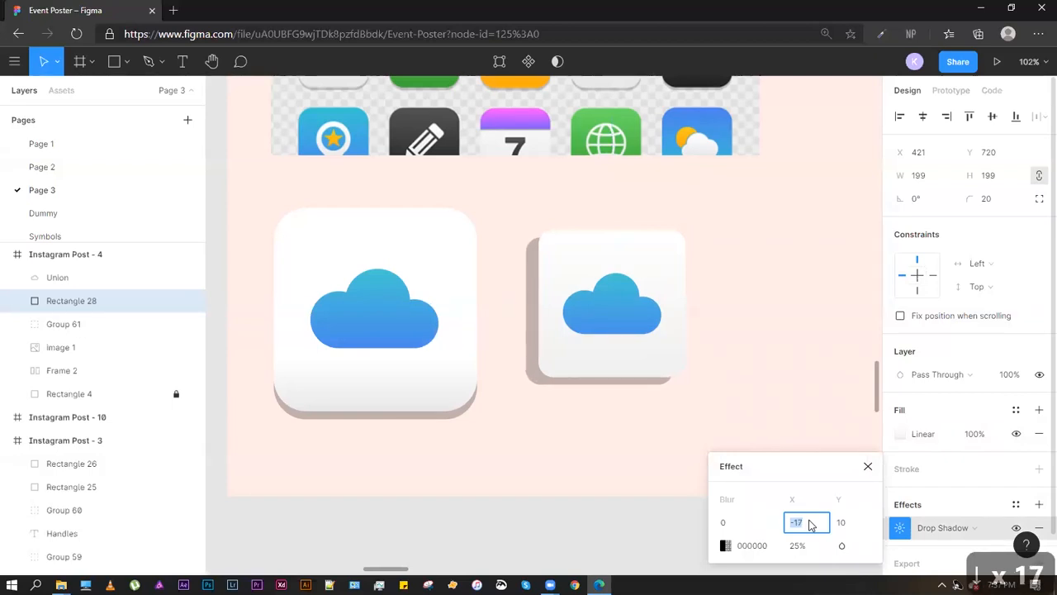
pyautogui.click(779, 396)
pyautogui.scroll(-5, 573, 303)
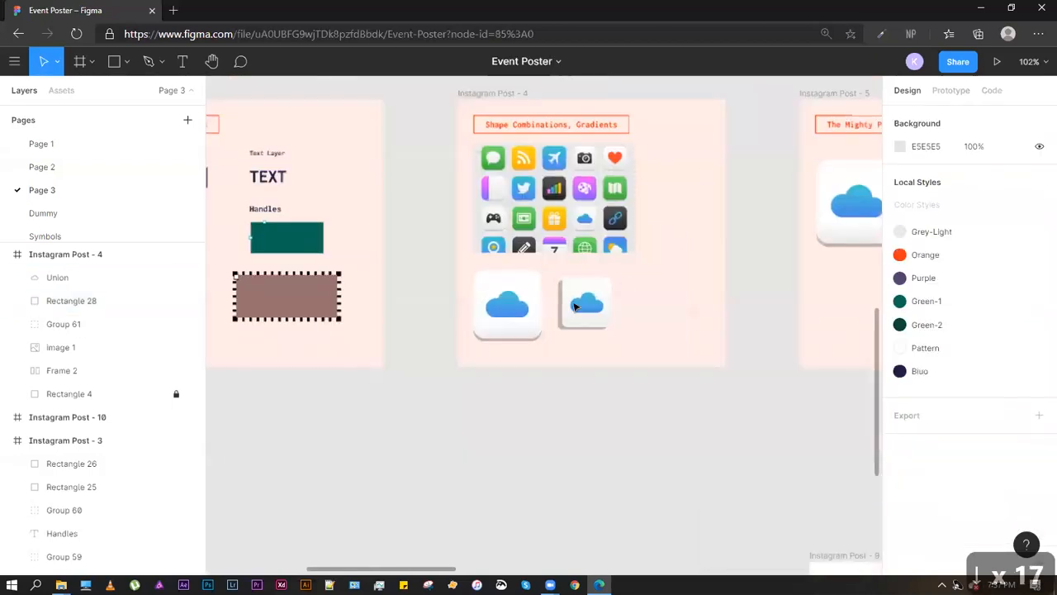
pyautogui.scroll(3, 545, 174)
pyautogui.moveTo(684, 337); pyautogui.dragTo(566, 469)
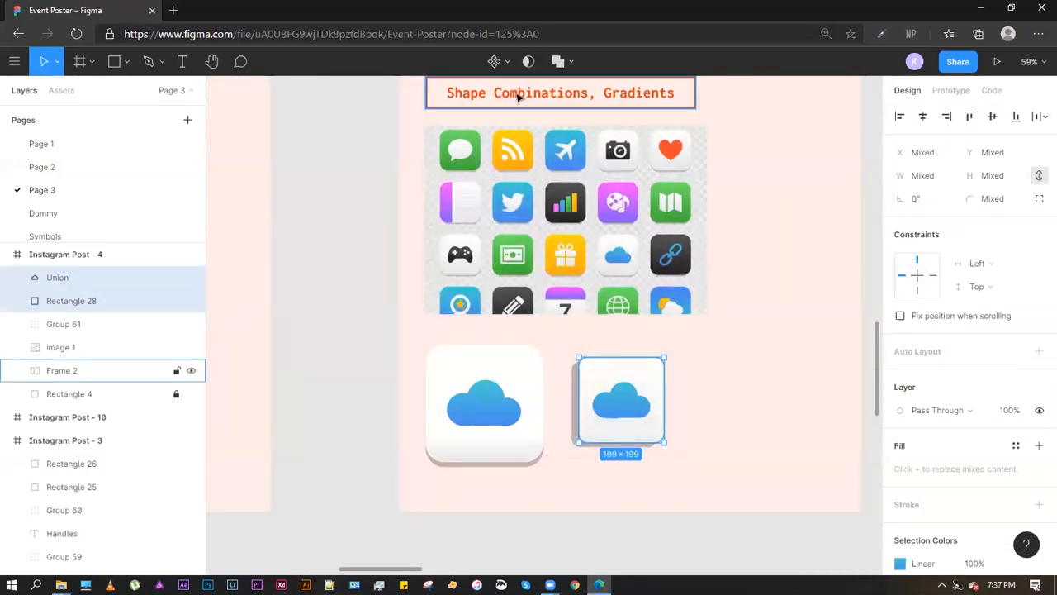
pyautogui.click(456, 99)
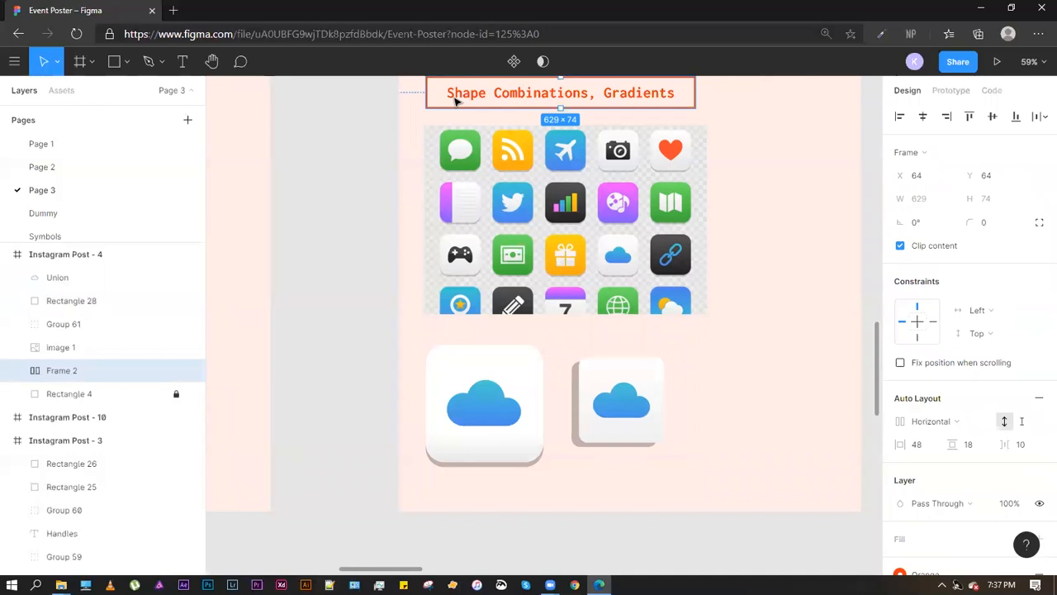
pyautogui.click(636, 401)
pyautogui.click(757, 363)
pyautogui.click(638, 399)
pyautogui.click(835, 377)
pyautogui.scroll(3, 651, 401)
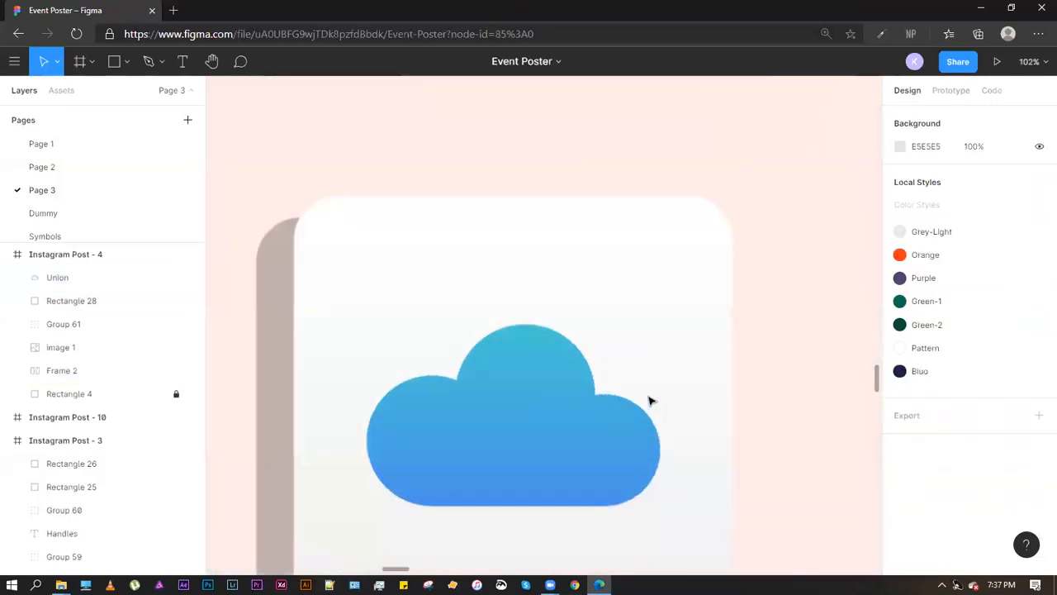
# Duplicate the cloud from the smaller tile and place the copy to the right of the tile at about X 703
pyautogui.scroll(-2, 651, 400)
pyautogui.click(619, 402)
pyautogui.moveTo(621, 402); pyautogui.dragTo(792, 406)
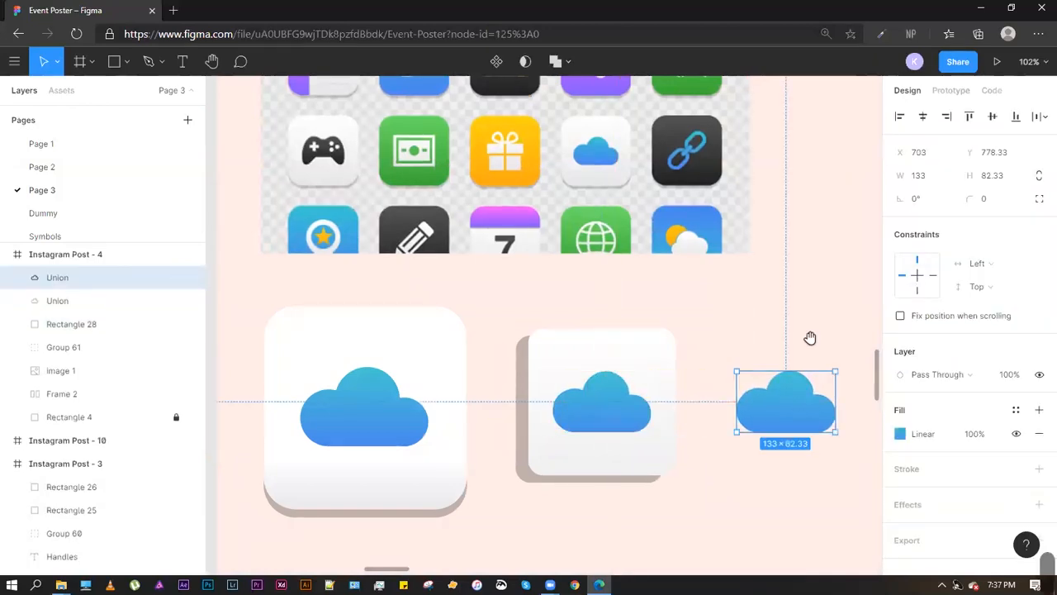
pyautogui.hscroll(5, 618, 357)
# Try the Subtract Selection operation on the copied cloud
pyautogui.click(567, 62)
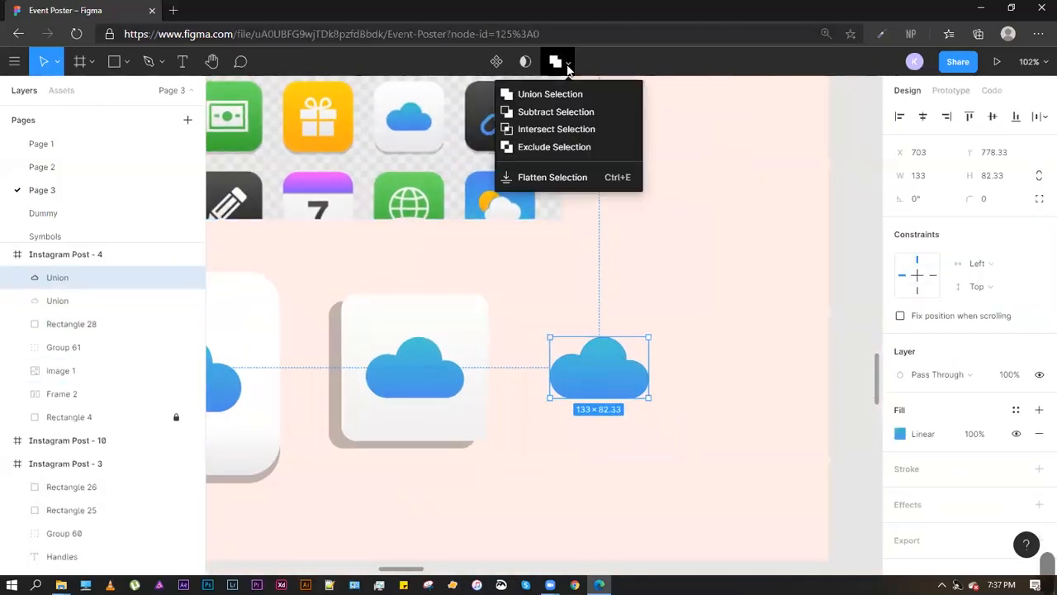
pyautogui.click(581, 113)
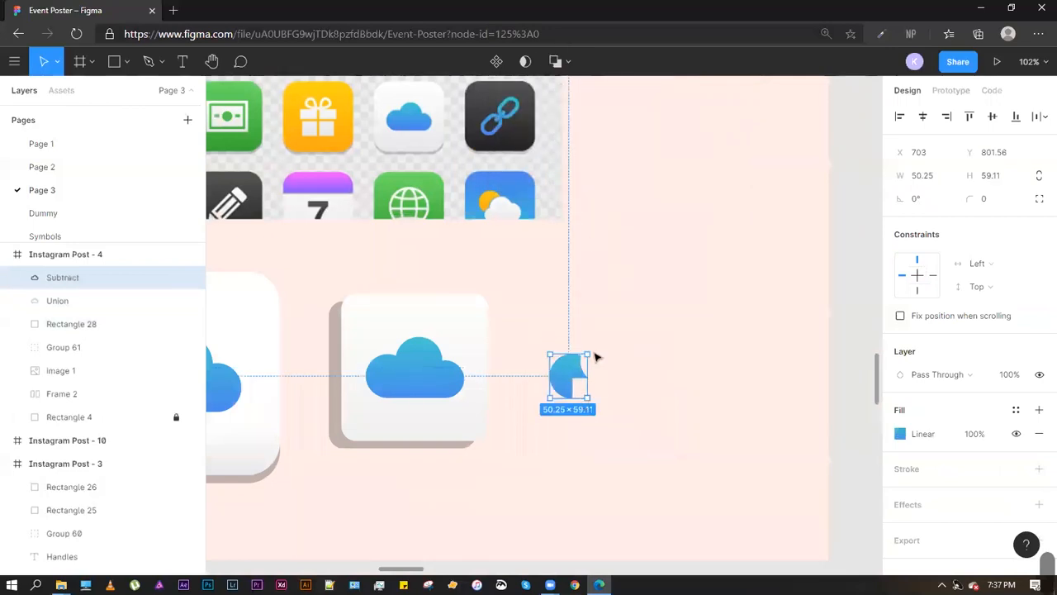
pyautogui.click(613, 309)
pyautogui.click(576, 388)
# Undo the subtraction on the copied cloud to restore its union shape
pyautogui.hotkey('ctrl', 'z')
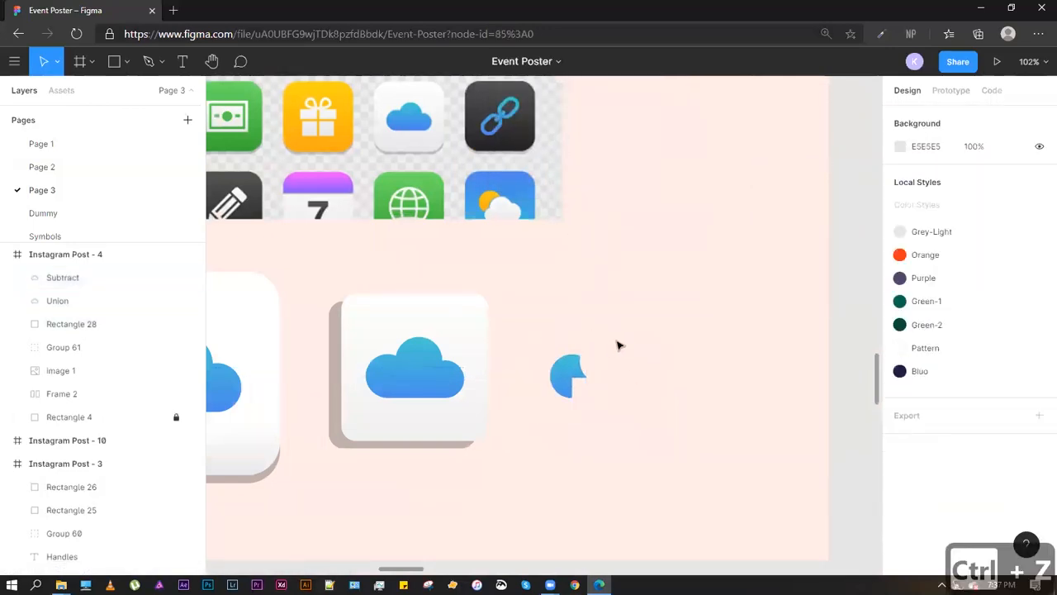
pyautogui.hotkey('ctrl', 'z')
pyautogui.hotkey('ctrl', 'z')
pyautogui.hotkey('ctrl', 'z')
pyautogui.hotkey('ctrl', 'shift', 'z')
pyautogui.click(610, 324)
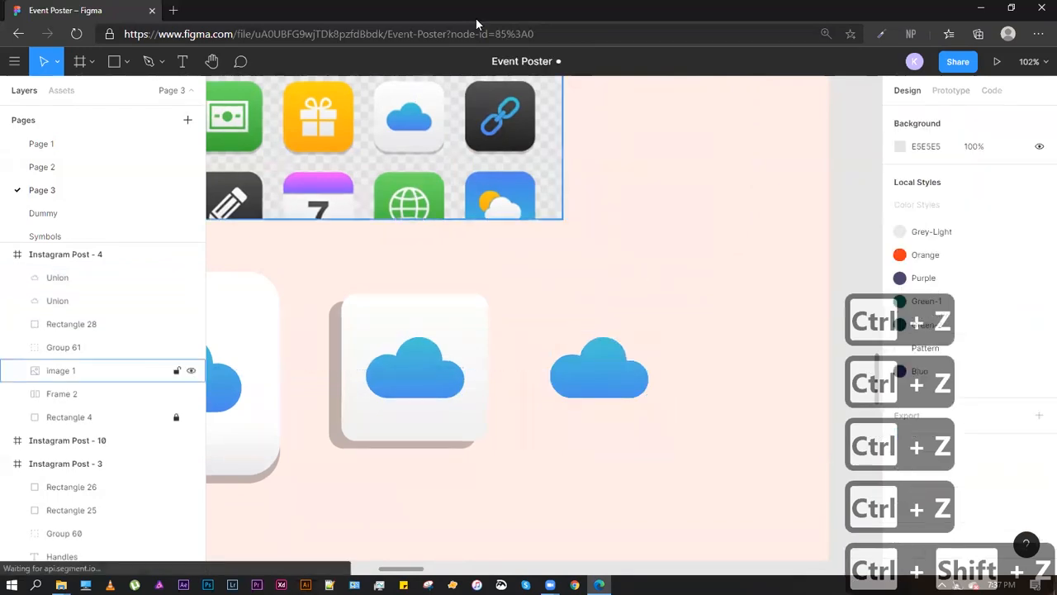
# Try the Exclude Selection operation on the copied cloud and inspect the overlapping shapes up close
pyautogui.click(578, 355)
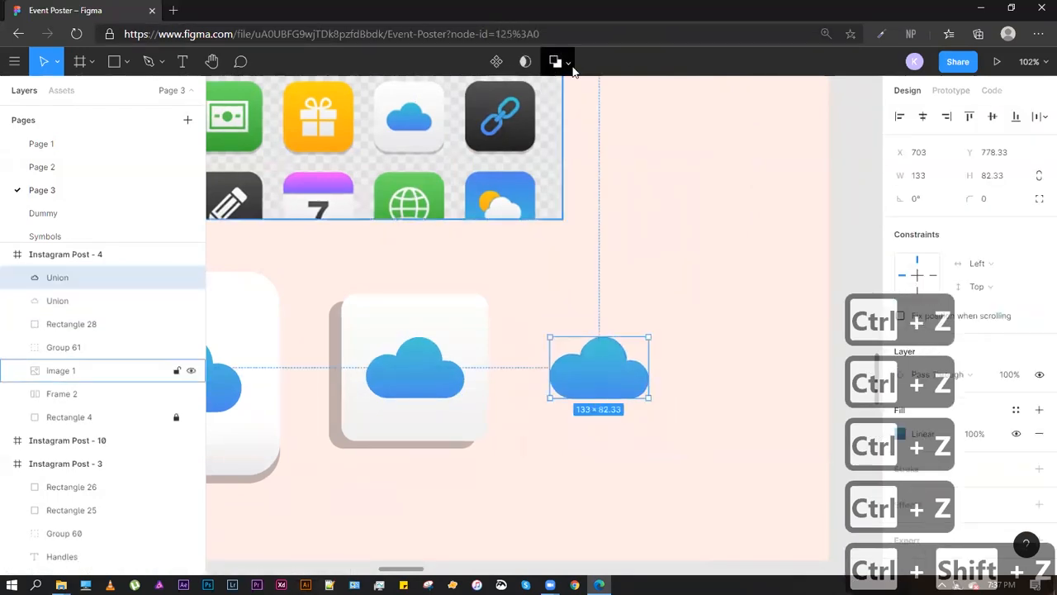
pyautogui.click(568, 63)
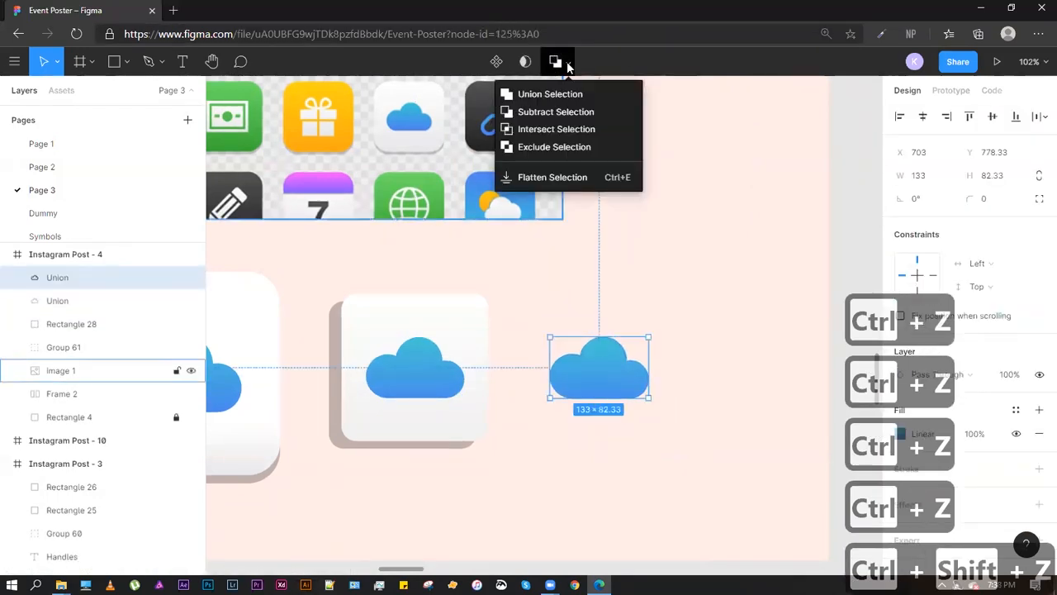
pyautogui.click(563, 147)
pyautogui.click(680, 254)
pyautogui.click(602, 387)
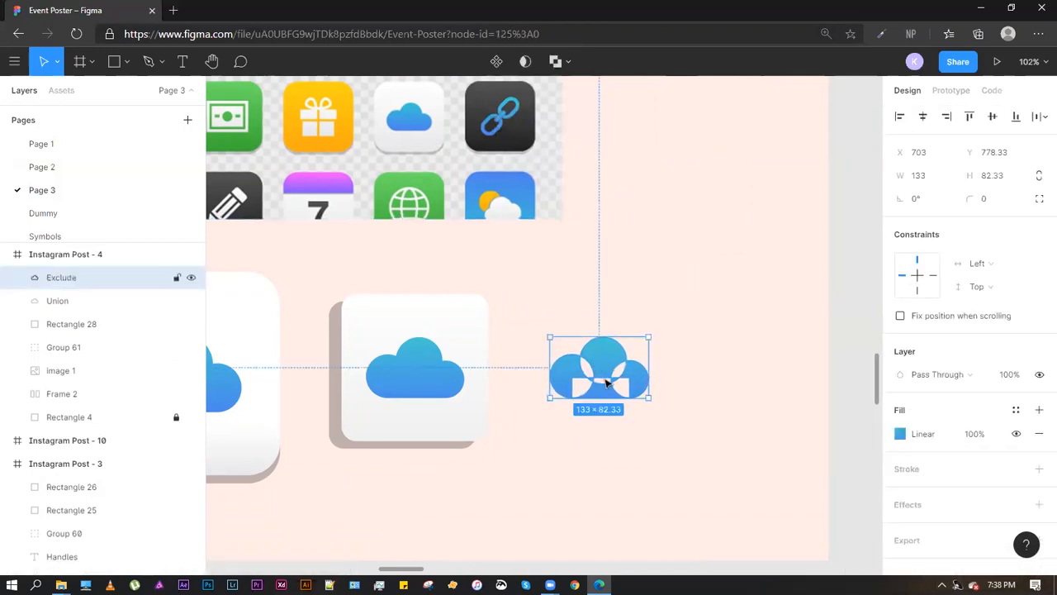
pyautogui.hotkey('shift', '2')
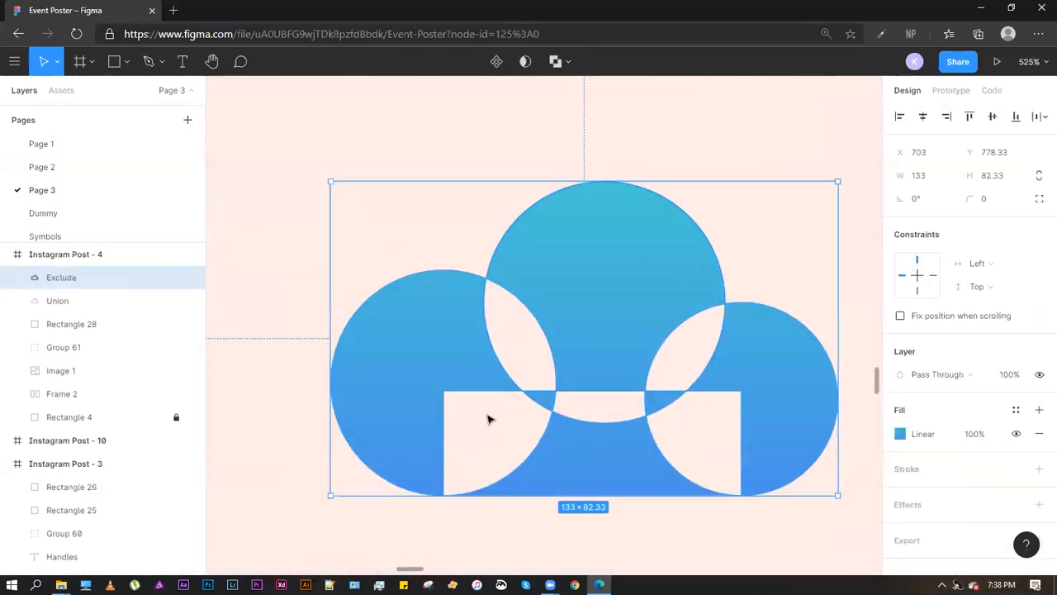
pyautogui.scroll(-3, 507, 292)
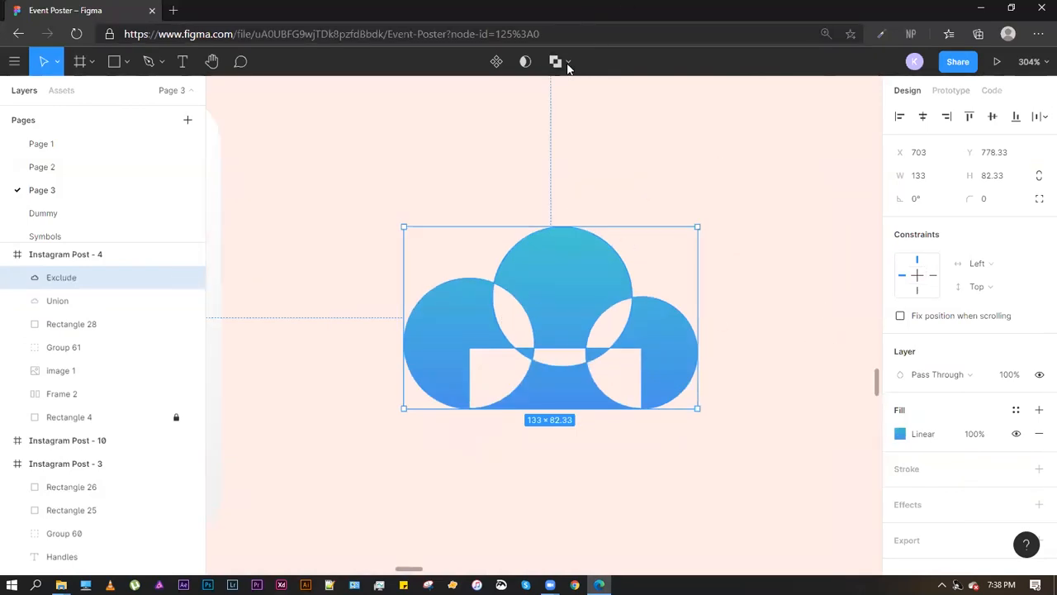
# Try the Intersect Selection operation on the copied cloud and undo the boolean changes back to the union
pyautogui.click(568, 63)
pyautogui.click(609, 132)
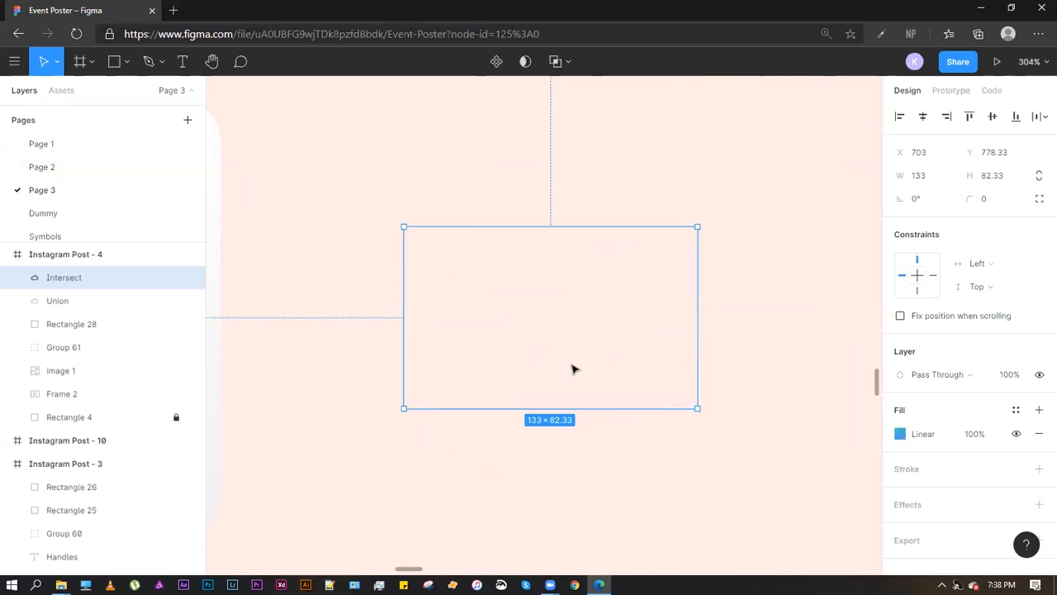
pyautogui.hotkey('ctrl', 'z')
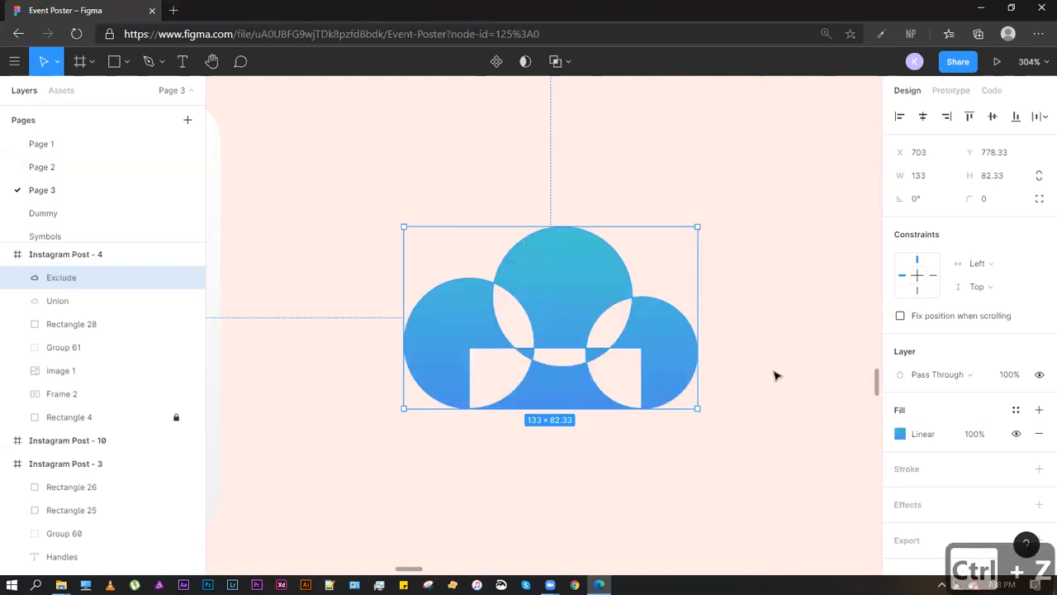
pyautogui.hotkey('ctrl', 'z')
pyautogui.hotkey('ctrl', 'z')
pyautogui.hotkey('ctrl', 'z')
pyautogui.scroll(-5, 657, 179)
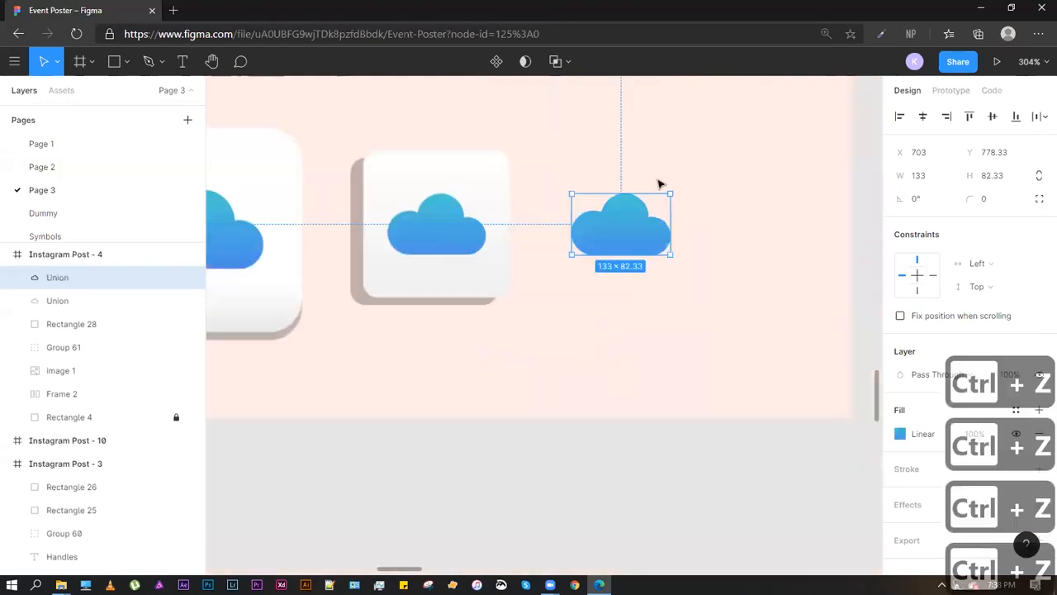
# Examine how the Twitter, bar chart and neighbouring icons in the reference image are built from shapes and gradients
pyautogui.click(668, 158)
pyautogui.click(643, 202)
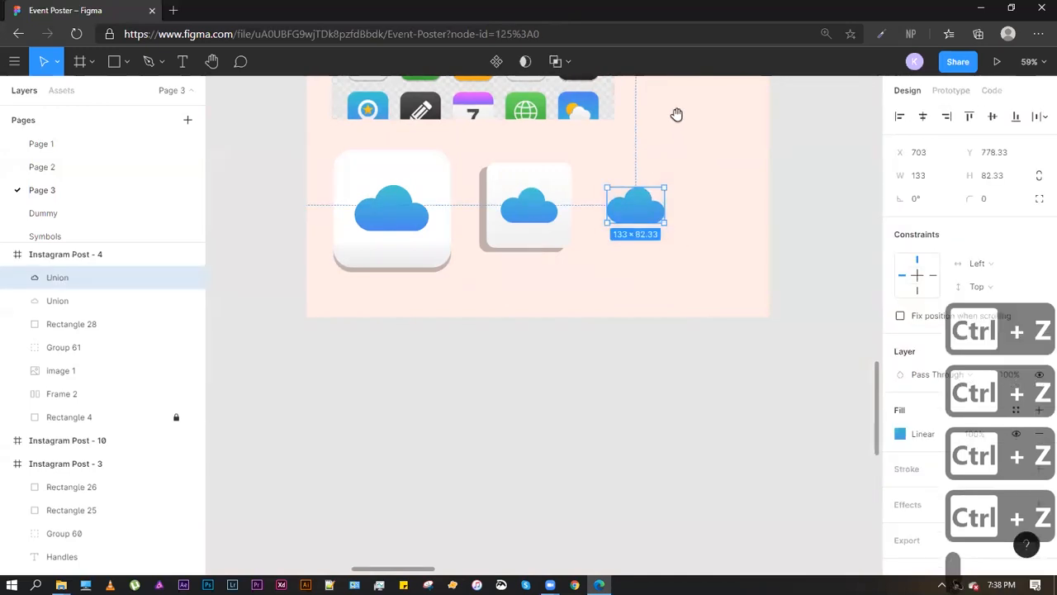
pyautogui.moveTo(678, 115); pyautogui.dragTo(590, 287)
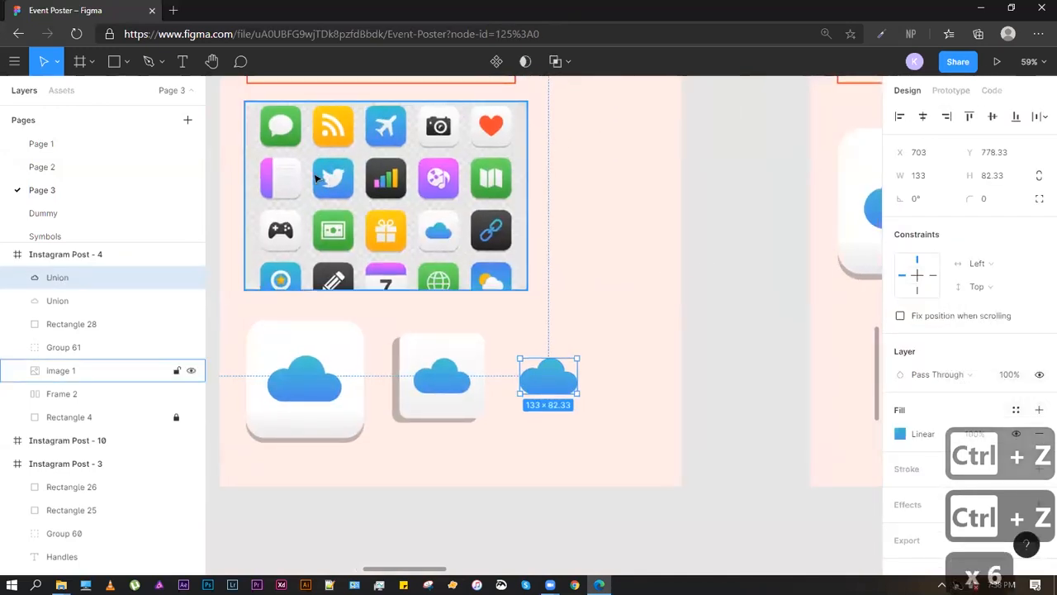
pyautogui.scroll(5, 323, 178)
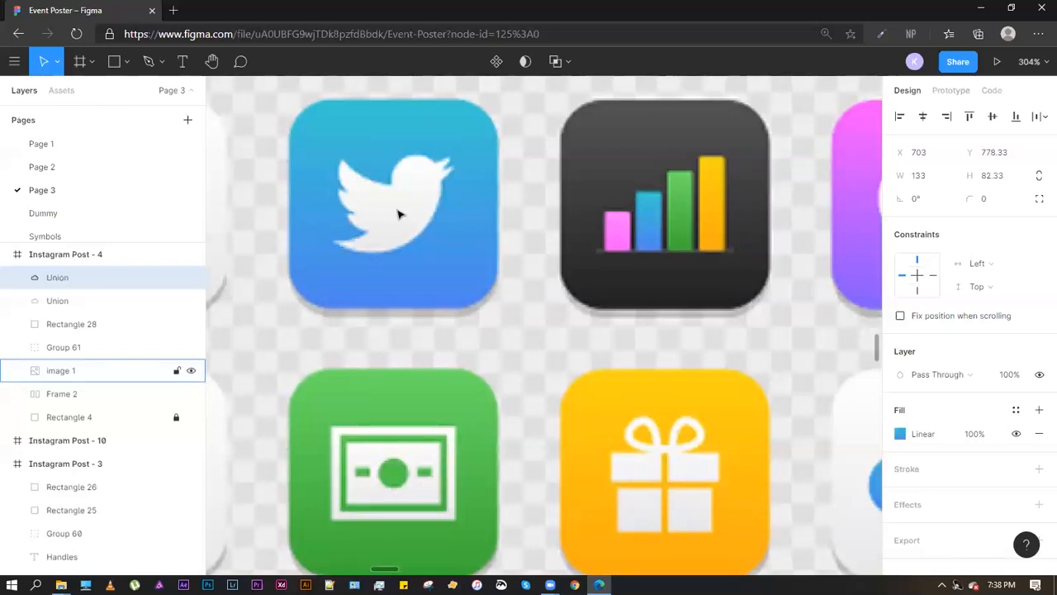
pyautogui.scroll(-10, 459, 221)
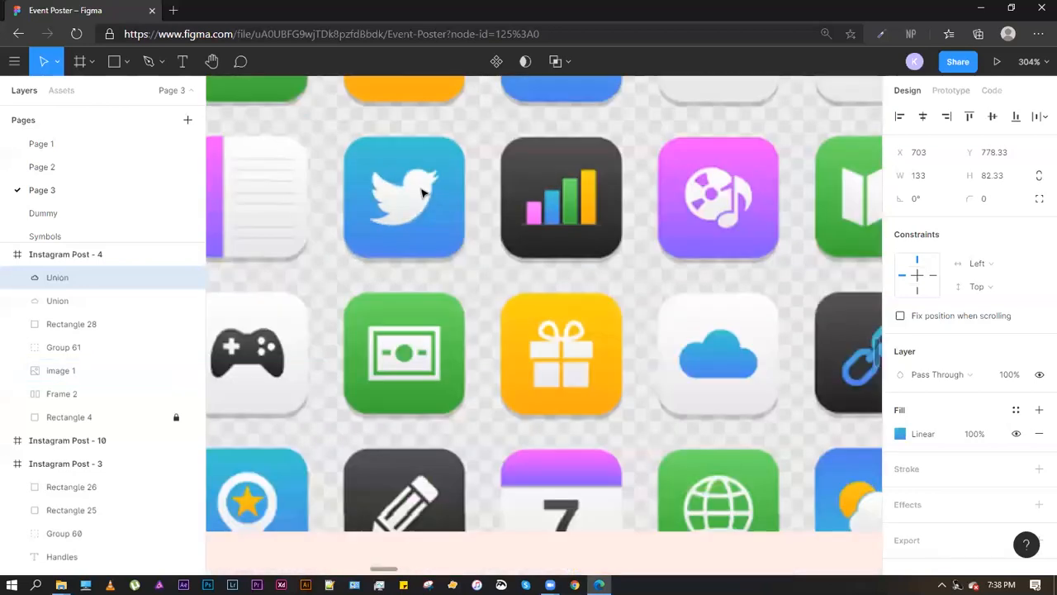
pyautogui.scroll(2, 585, 144)
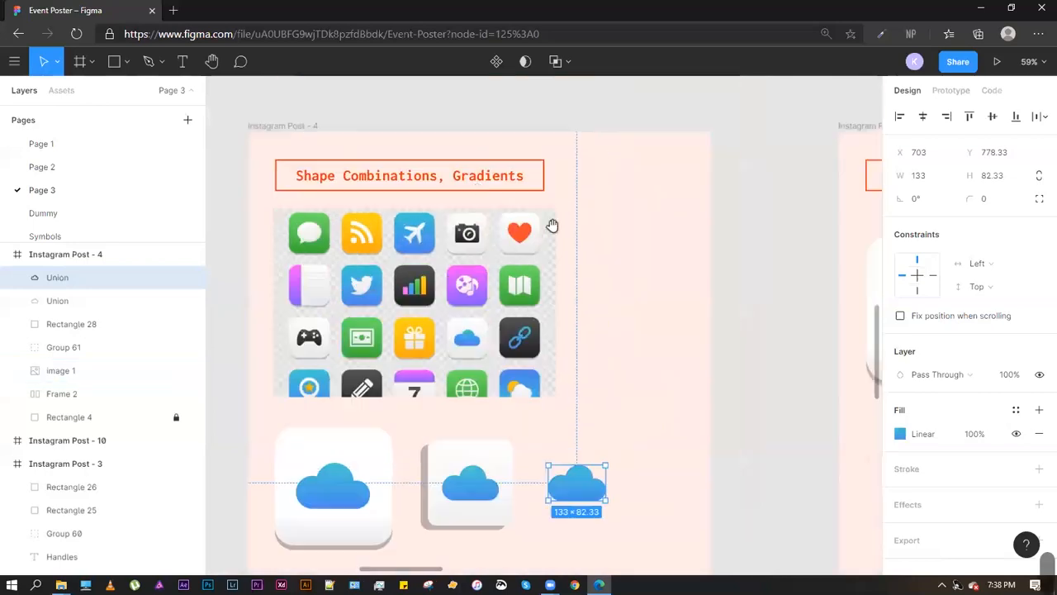
# Draw a square about 214 × 214 beside the reference icon image in the Shape Combinations frame
pyautogui.hscroll(5, 502, 224)
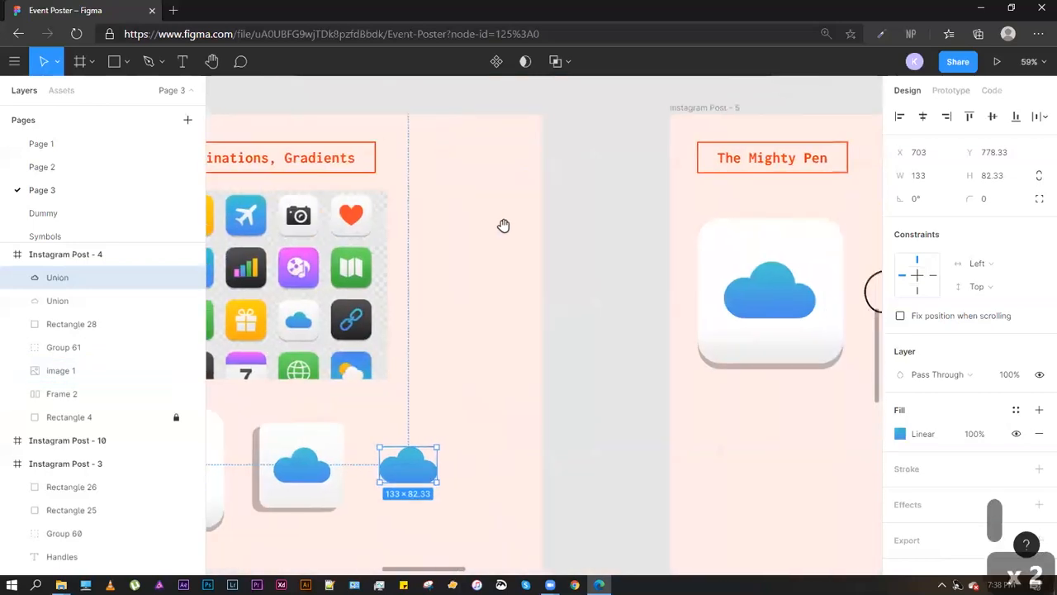
pyautogui.scroll(-5, 566, 196)
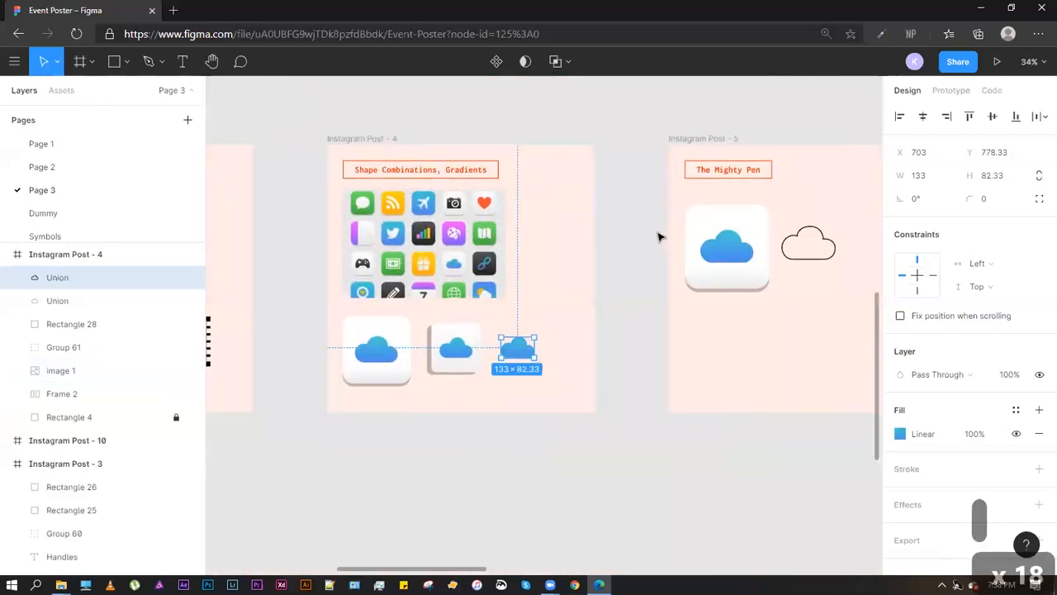
pyautogui.click(653, 290)
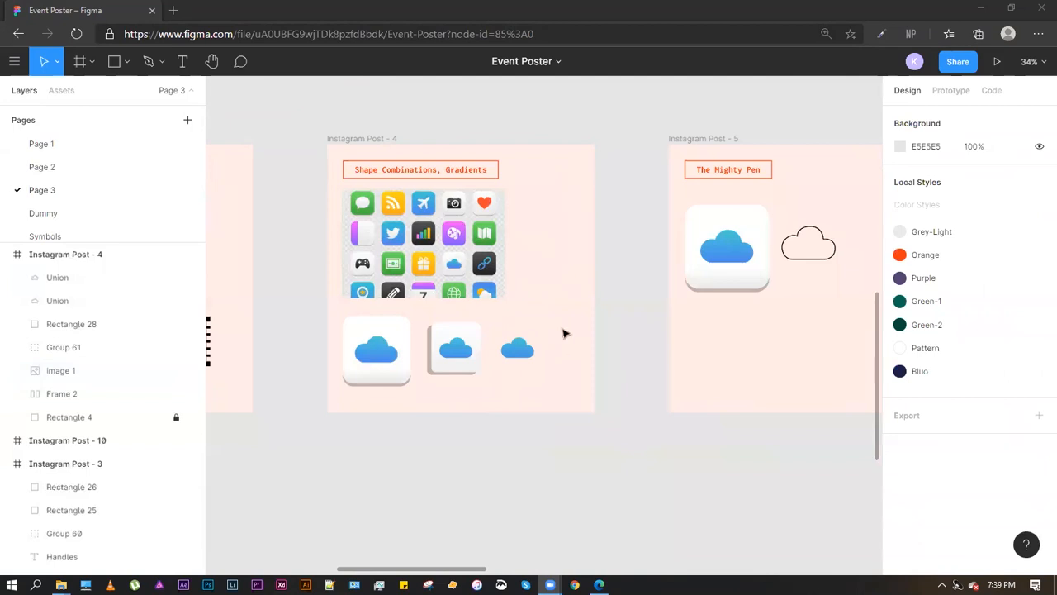
pyautogui.click(564, 276)
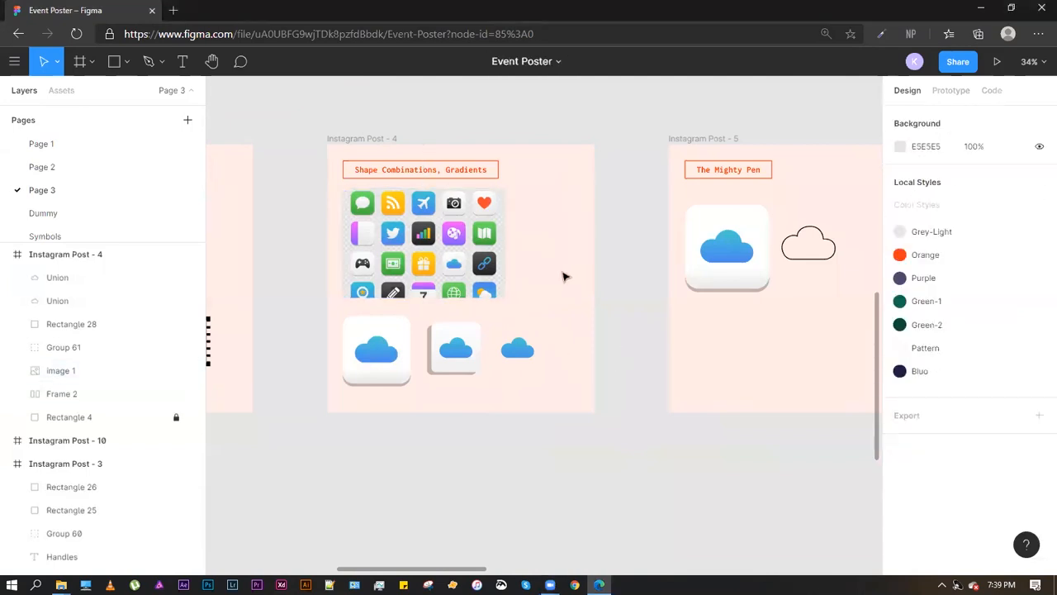
pyautogui.press('r')
pyautogui.moveTo(513, 198); pyautogui.dragTo(567, 249)
pyautogui.click(552, 179)
pyautogui.click(552, 232)
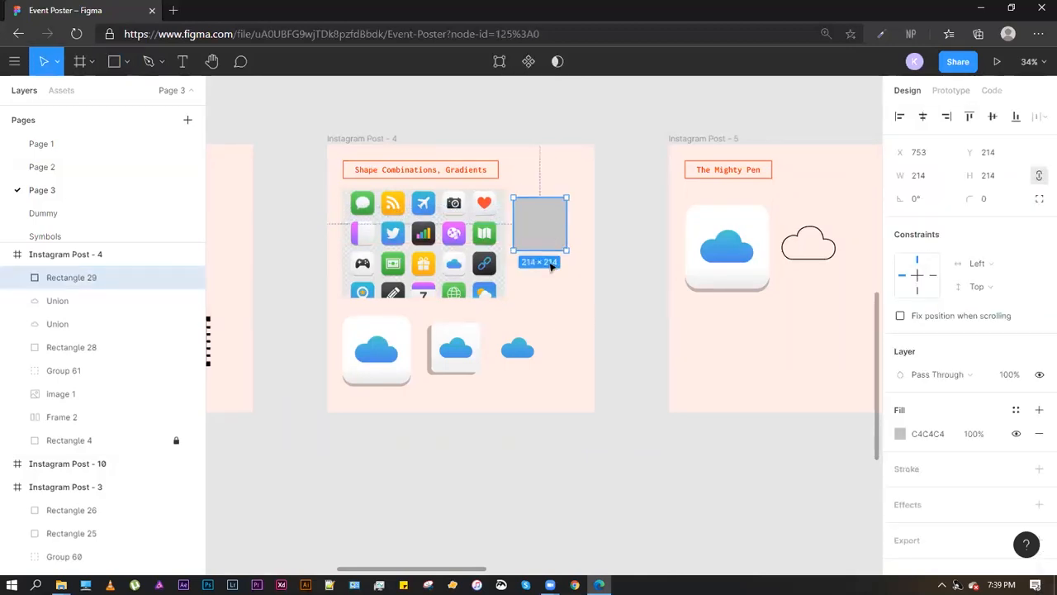
# Draw a circle about 290 × 290 overlapping the grey square beside the reference image
pyautogui.scroll(5, 548, 229)
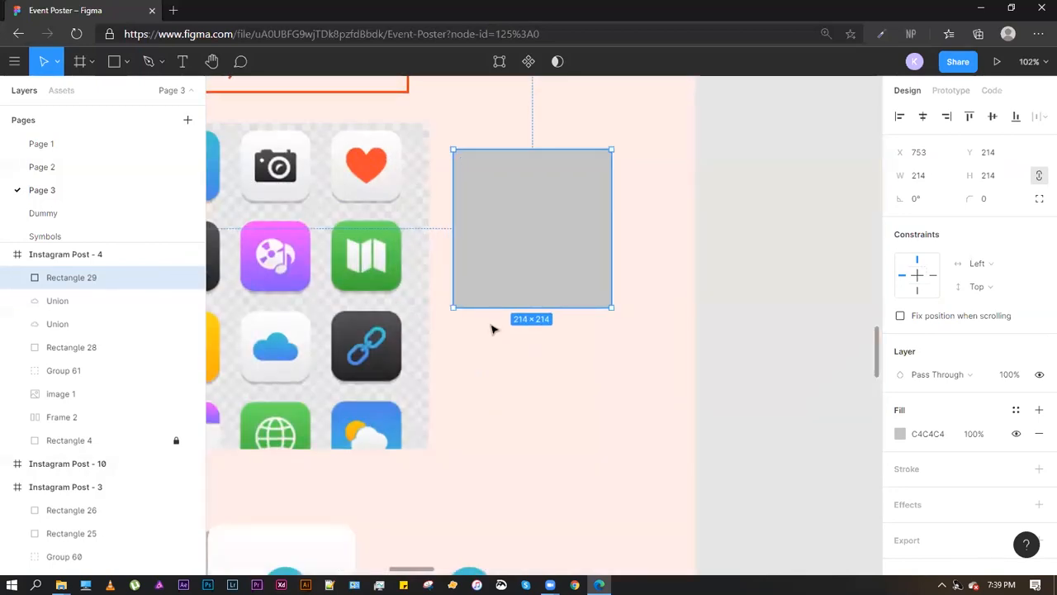
pyautogui.press('o')
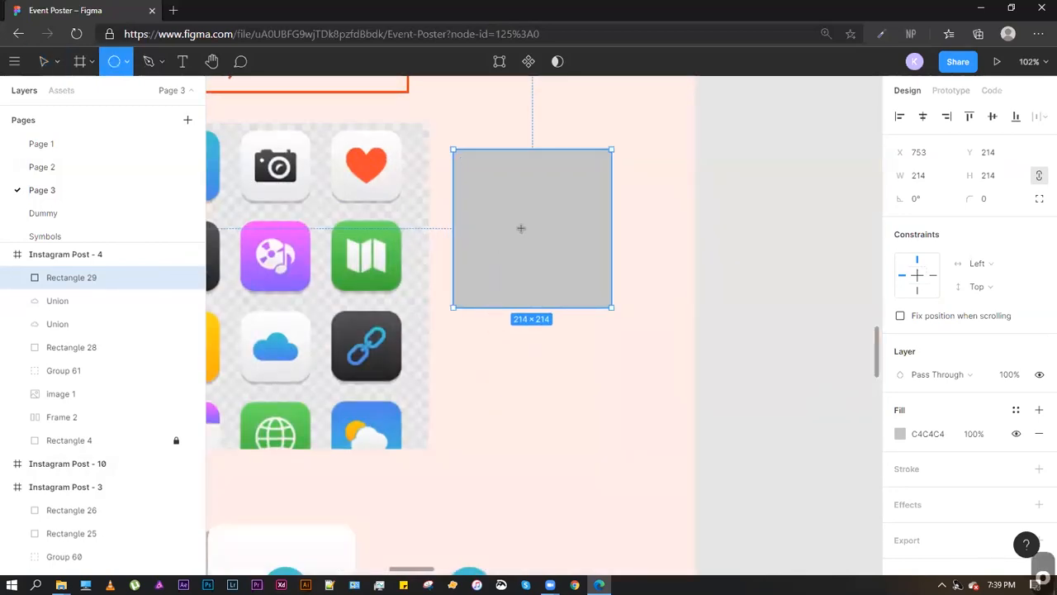
pyautogui.moveTo(521, 228); pyautogui.dragTo(630, 335)
pyautogui.moveTo(521, 228); pyautogui.dragTo(589, 234)
pyautogui.click(474, 171)
pyautogui.click(649, 191)
pyautogui.click(470, 170)
pyautogui.click(653, 170)
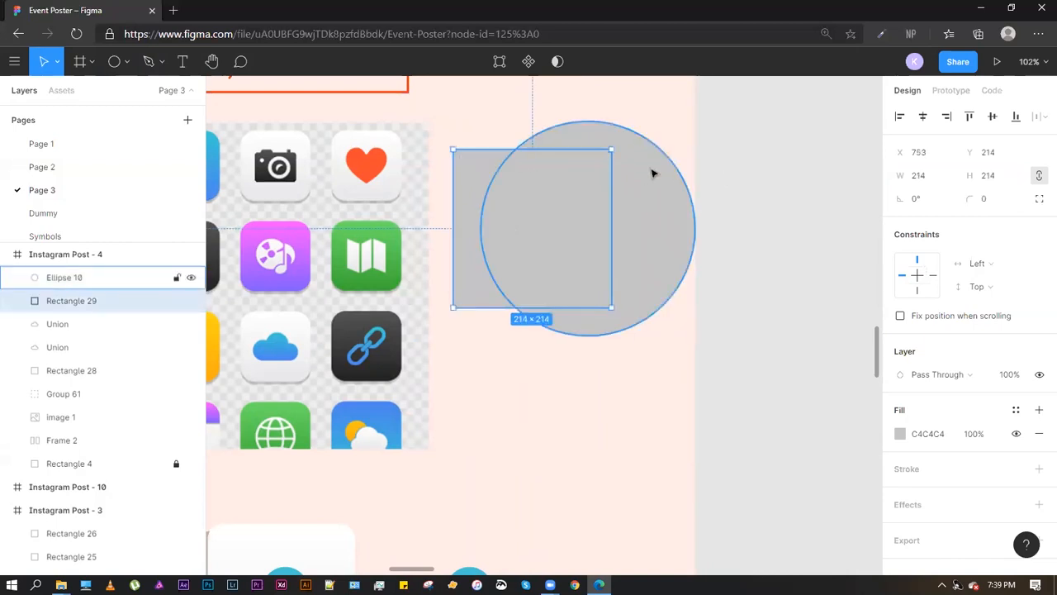
# Set the large circle's fill to the solid red E02A2A
pyautogui.click(900, 434)
pyautogui.write('542828')
pyautogui.press('Return')
pyautogui.hotkey('ctrl', 'z')
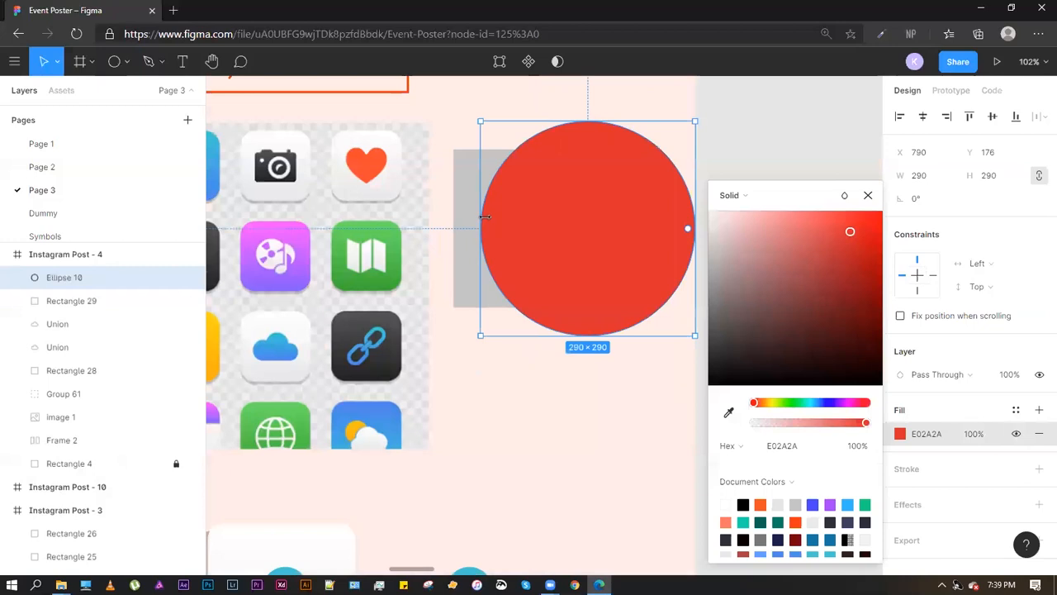
# Set the fill of the square behind the red circle to black, 000000
pyautogui.click(467, 172)
pyautogui.click(900, 434)
pyautogui.write('000000')
pyautogui.press('Return')
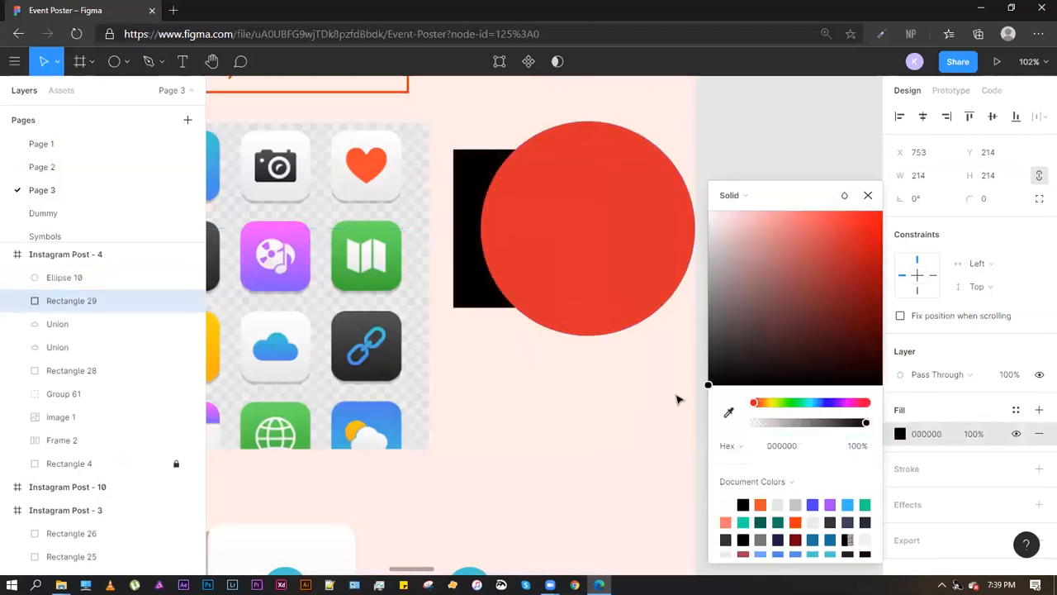
pyautogui.click(732, 102)
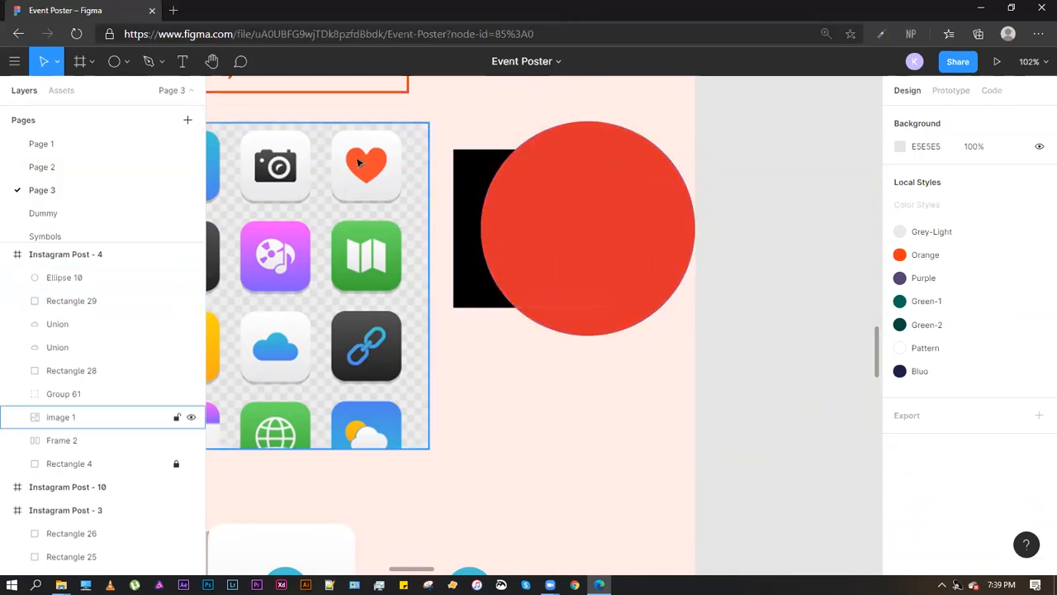
# Delete the loose copy of the cloud beside the smaller cloud icon
pyautogui.scroll(-5, 562, 346)
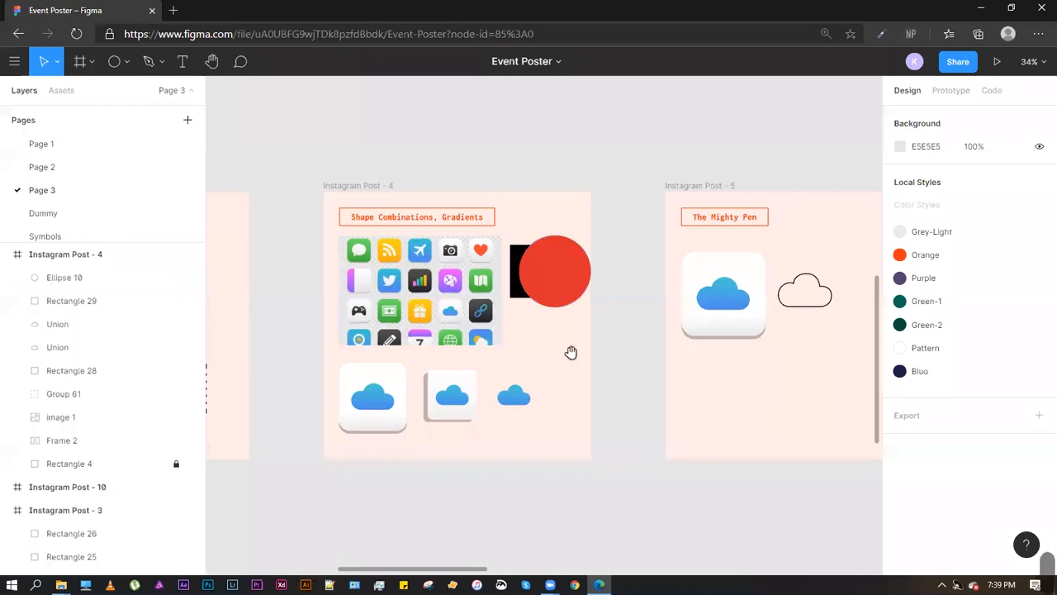
pyautogui.scroll(-2, 498, 306)
pyautogui.scroll(8, 504, 307)
pyautogui.click(512, 308)
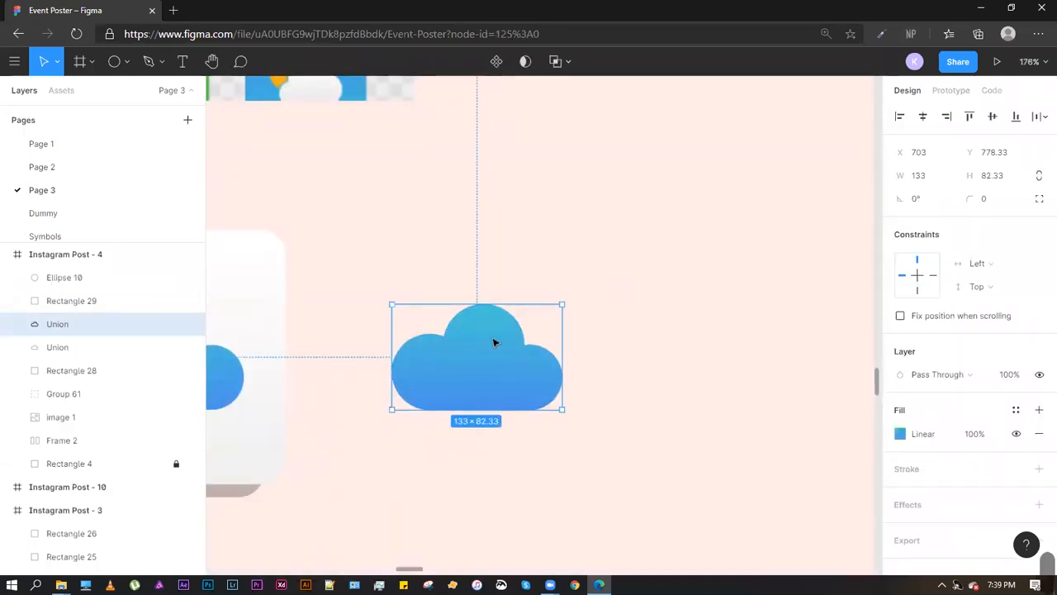
pyautogui.press('Delete')
# Draw a small square about 93 × 93 in the empty space beside the smaller cloud icon
pyautogui.scroll(-5, 533, 258)
pyautogui.scroll(6, 540, 281)
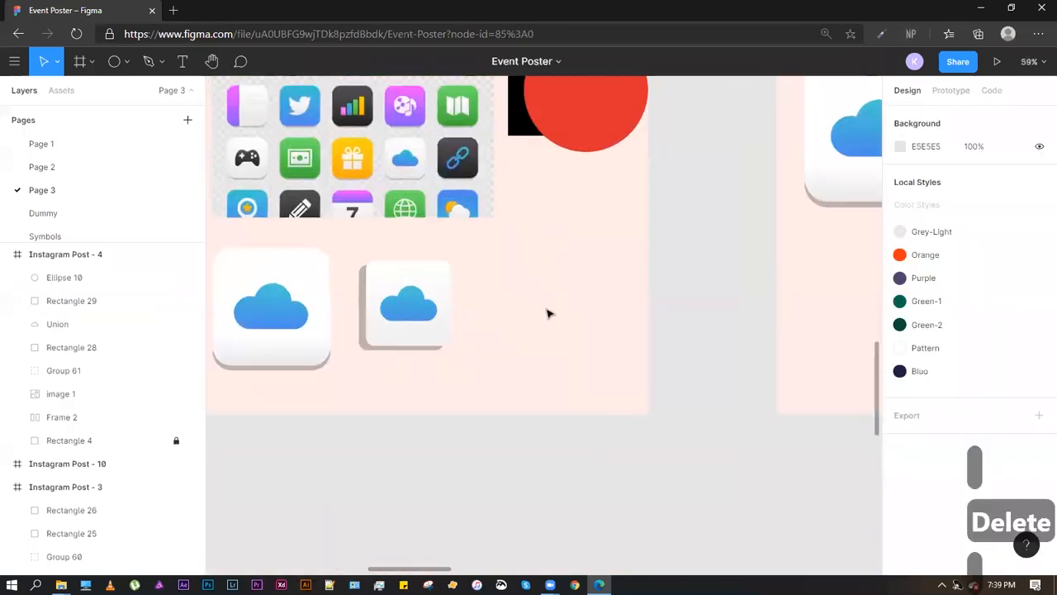
pyautogui.press('r')
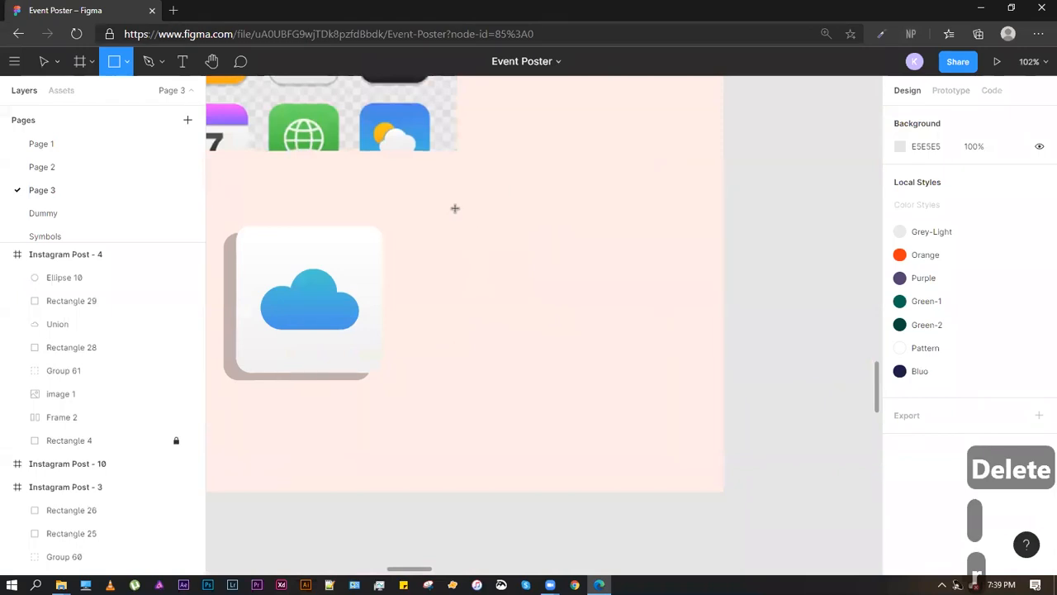
pyautogui.moveTo(454, 208)
pyautogui.mouseDown()
pyautogui.moveTo(621, 367)
pyautogui.moveTo(520, 272)
pyautogui.moveTo(594, 321)
pyautogui.mouseUp()
pyautogui.click(570, 210)
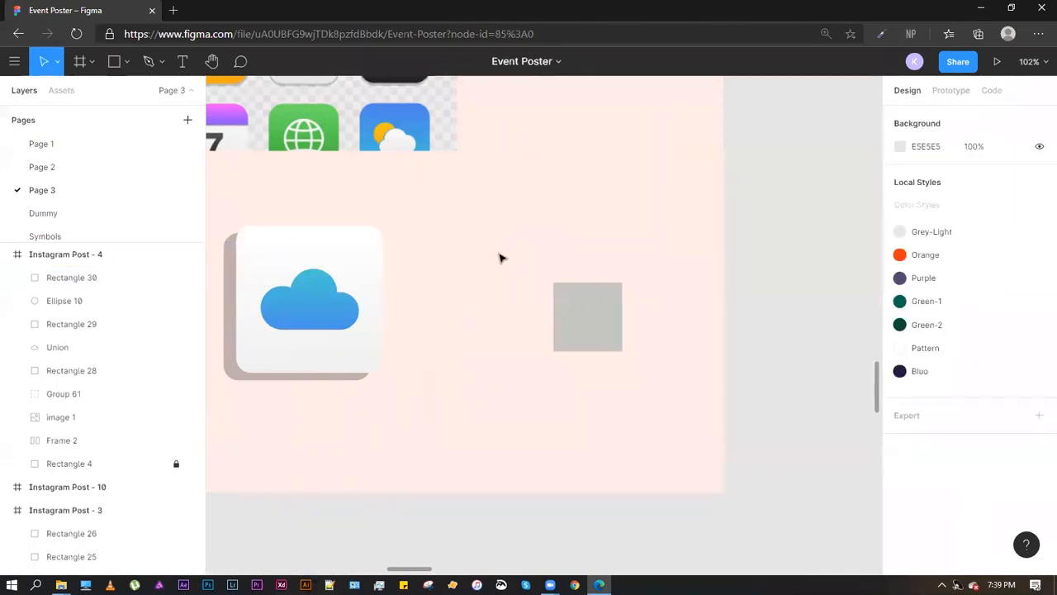
# Draw a circle overlapping the left side of the small square and resize it to 93 × 93
pyautogui.press('o')
pyautogui.moveTo(500, 219); pyautogui.dragTo(538, 309)
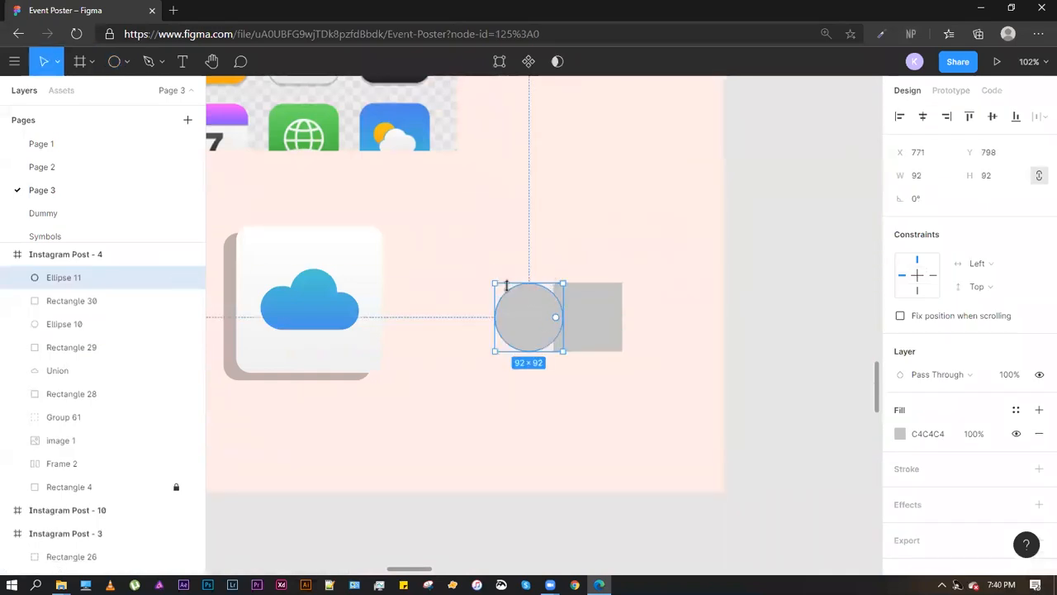
pyautogui.moveTo(493, 280); pyautogui.dragTo(493, 282)
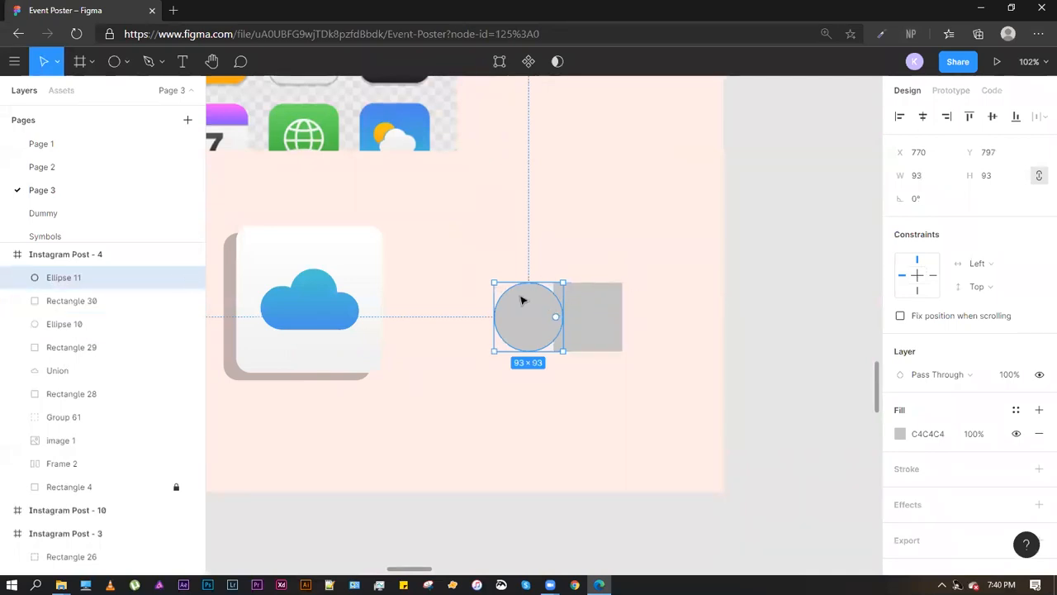
# Compare the width and height of the small square with those of the small circle
pyautogui.click(645, 307)
pyautogui.click(608, 300)
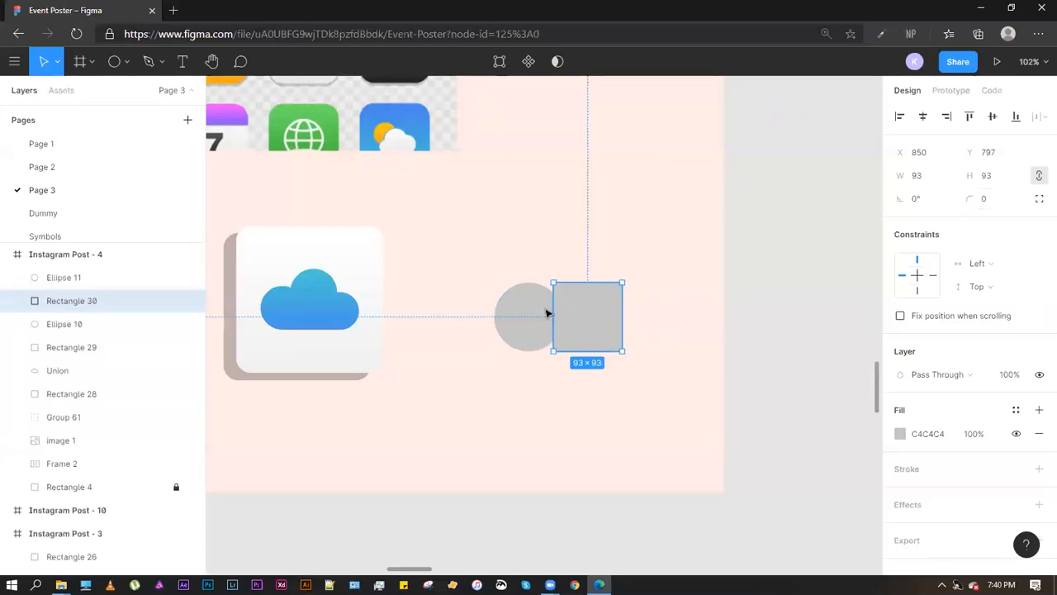
pyautogui.click(547, 312)
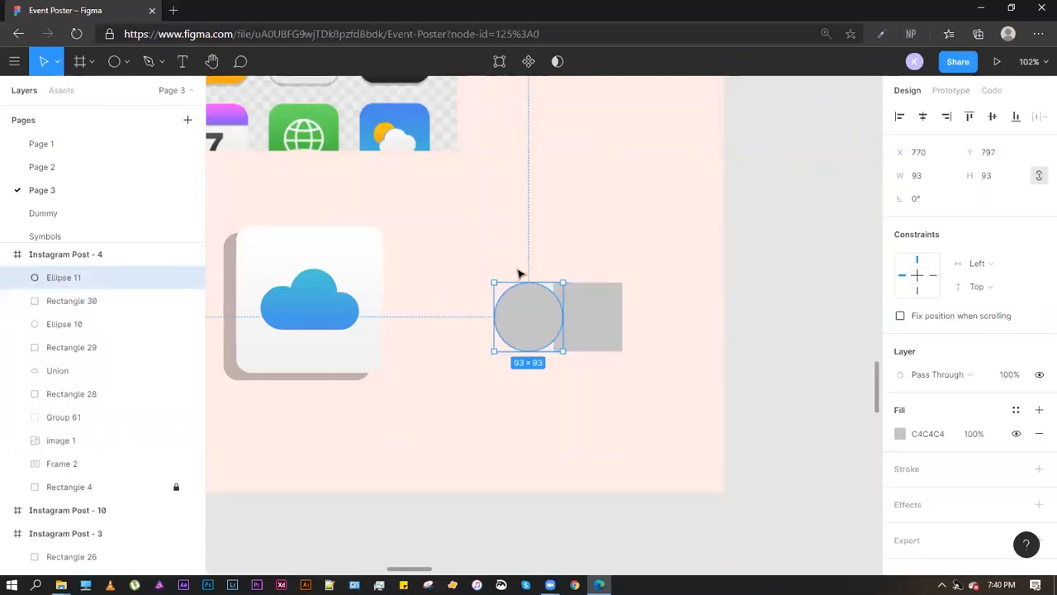
pyautogui.click(675, 222)
pyautogui.click(603, 309)
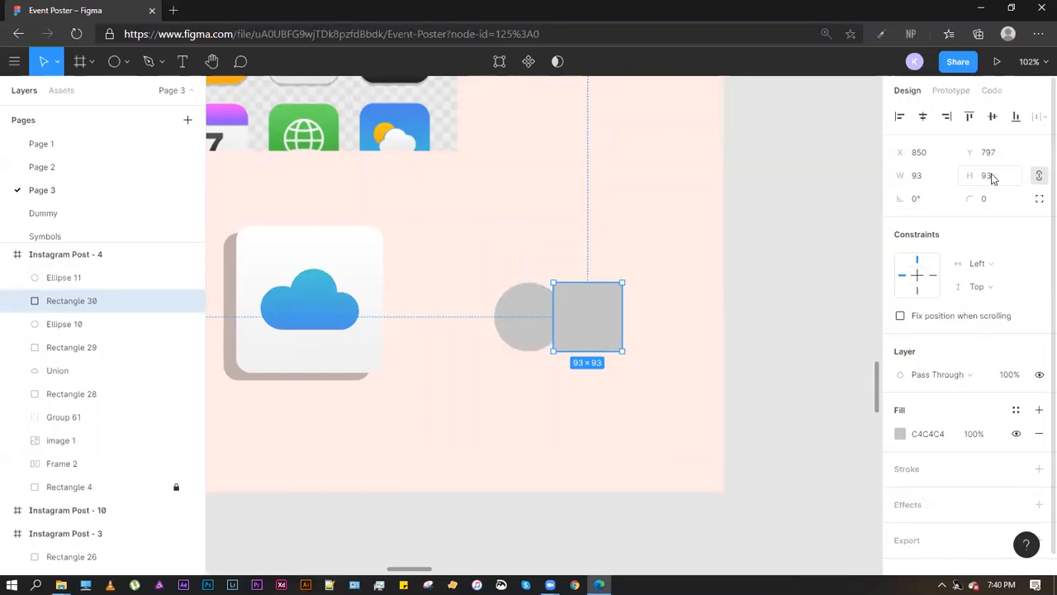
pyautogui.click(537, 312)
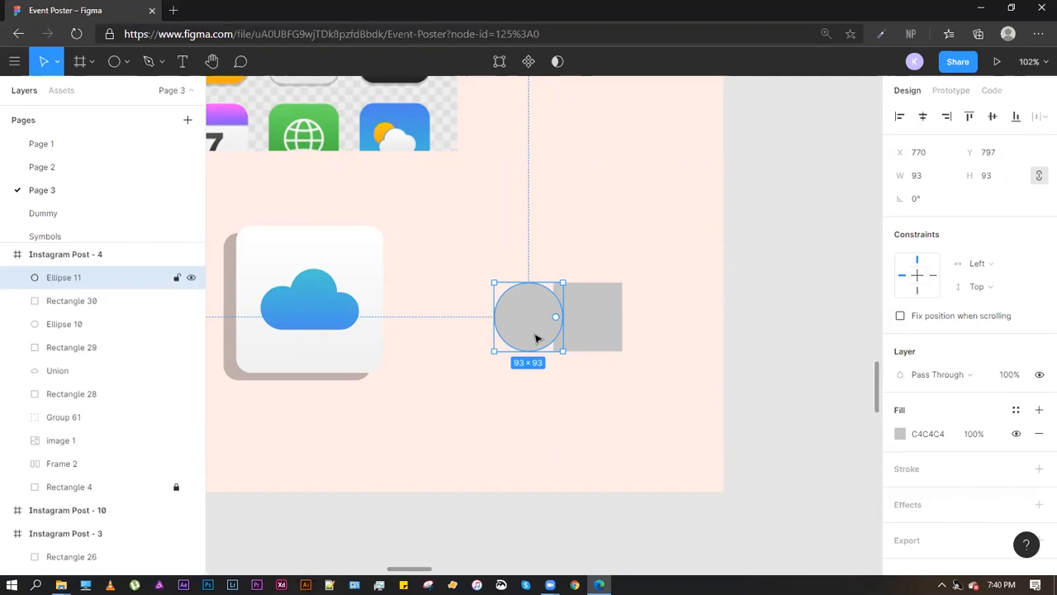
# Duplicate the small circle above itself and move the original so it is centred on the square's left edge
pyautogui.moveTo(535, 337); pyautogui.dragTo(535, 223)
pyautogui.click(578, 240)
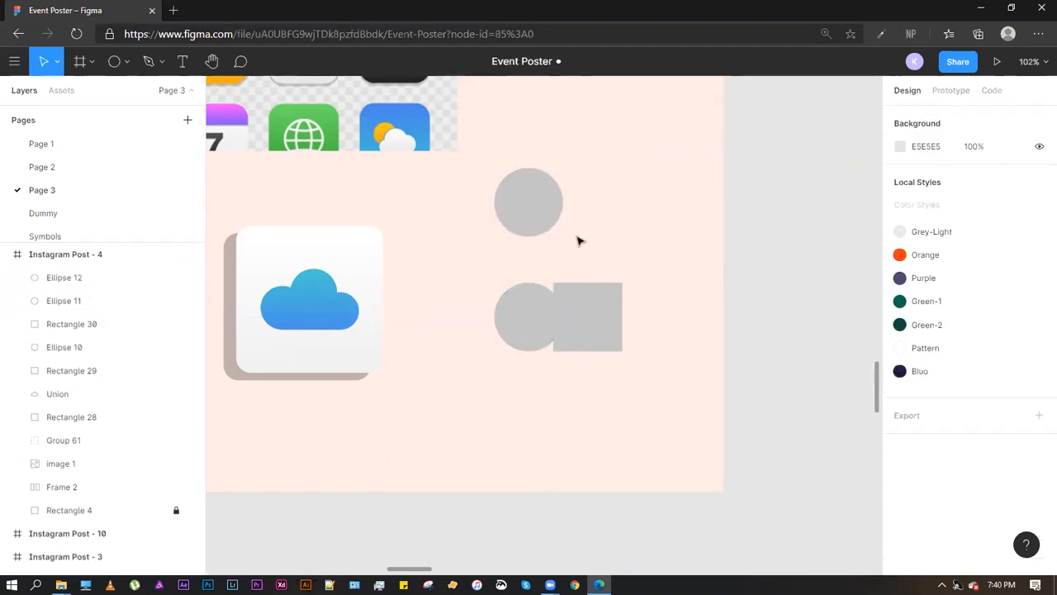
pyautogui.click(524, 323)
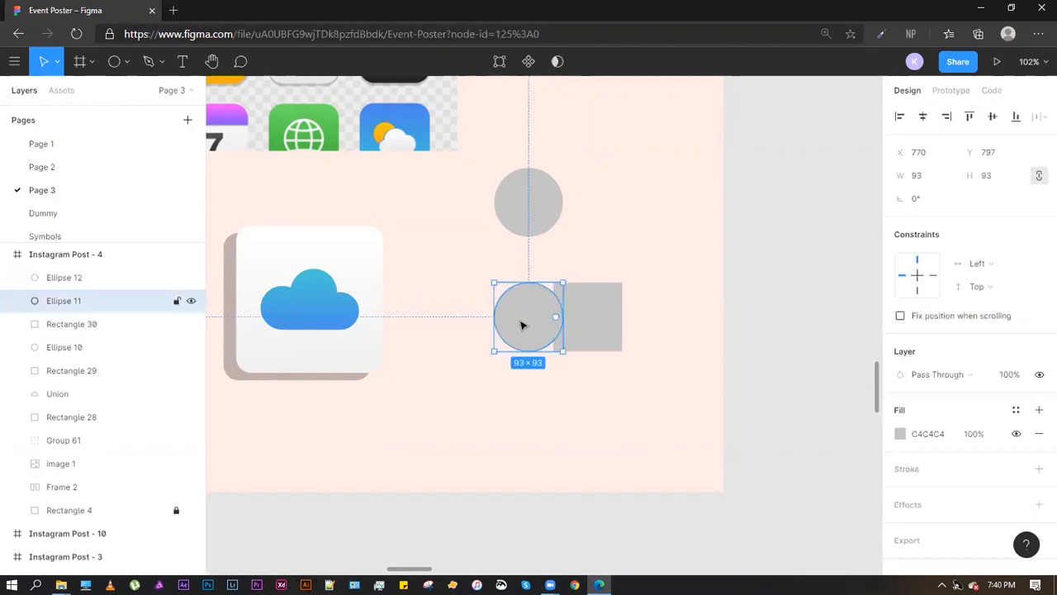
pyautogui.moveTo(520, 324); pyautogui.dragTo(545, 333)
# Move the duplicated circle so it is centred on the small square's top edge
pyautogui.click(525, 198)
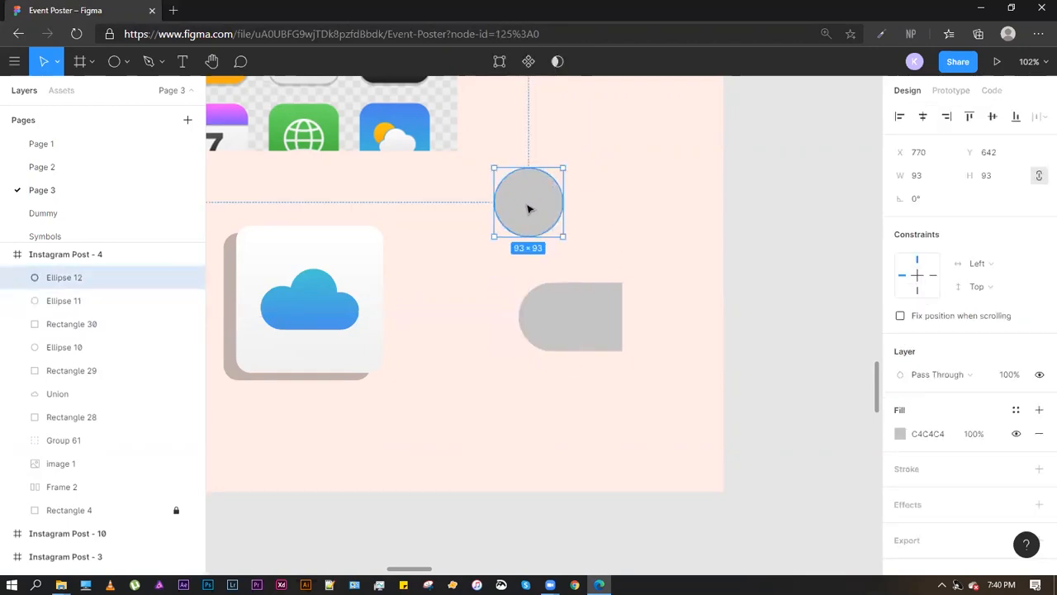
pyautogui.moveTo(514, 204); pyautogui.dragTo(575, 281)
pyautogui.click(774, 383)
# Set the fill of the circle on the square's top edge to the muted red C86565
pyautogui.click(602, 281)
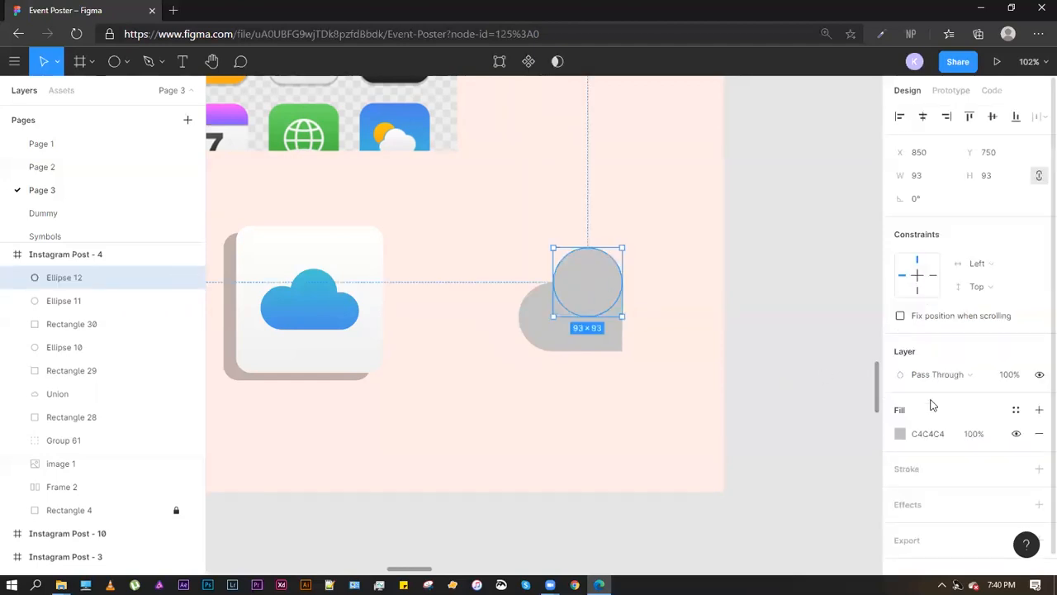
pyautogui.click(899, 433)
pyautogui.click(793, 280)
pyautogui.click(794, 260)
pyautogui.click(526, 420)
# Set the fill of the circle on the square's left edge to the dark brown 3E2424
pyautogui.click(545, 330)
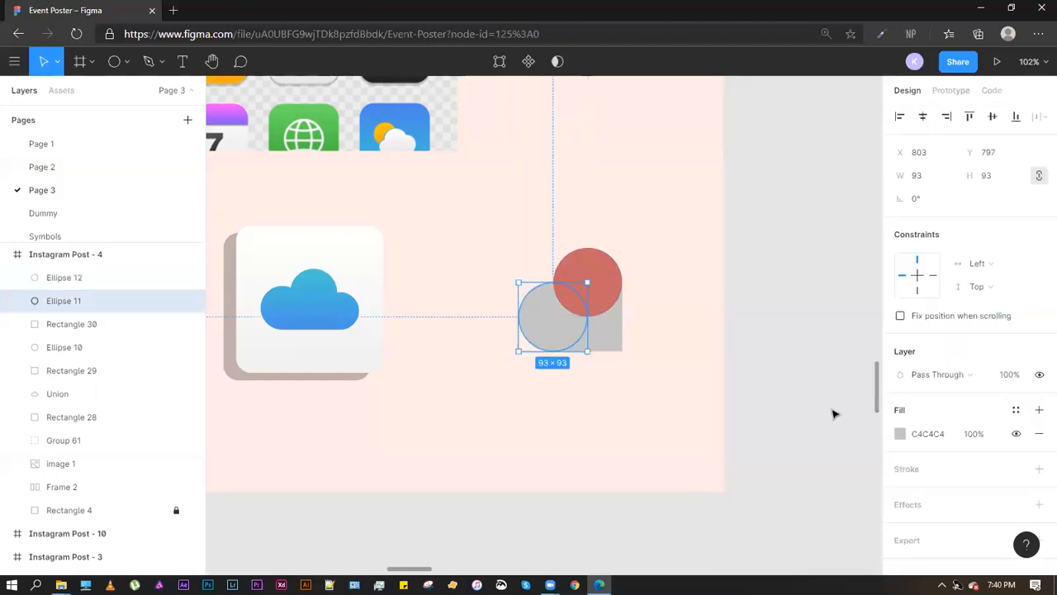
pyautogui.click(899, 433)
pyautogui.click(809, 343)
pyautogui.click(789, 354)
pyautogui.click(645, 326)
pyautogui.click(609, 332)
pyautogui.click(703, 243)
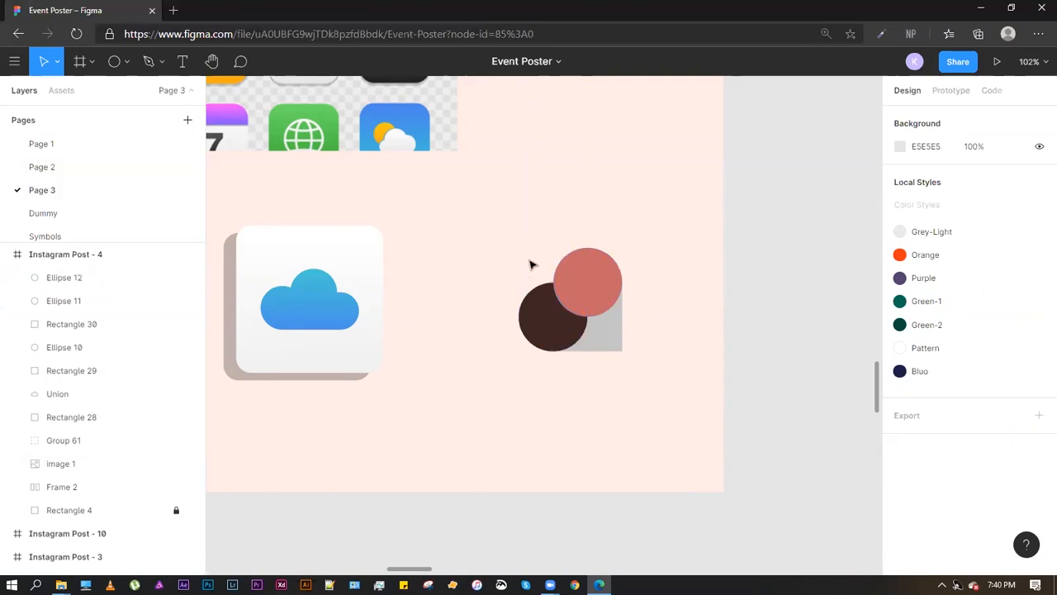
# Combine the two small circles and the square into one shape with Union Selection
pyautogui.click(606, 324)
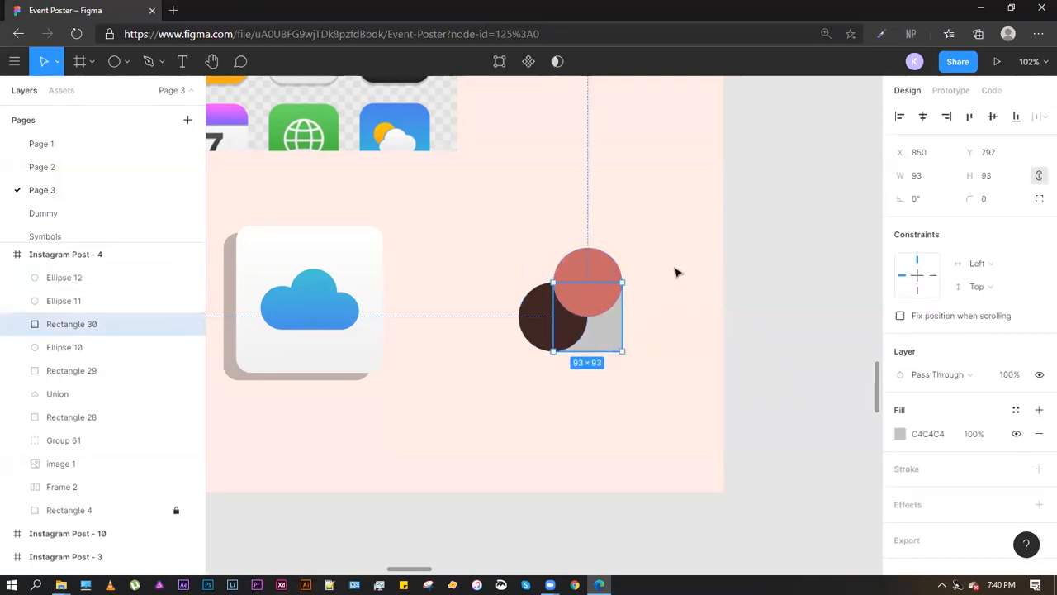
pyautogui.click(668, 255)
pyautogui.click(600, 282)
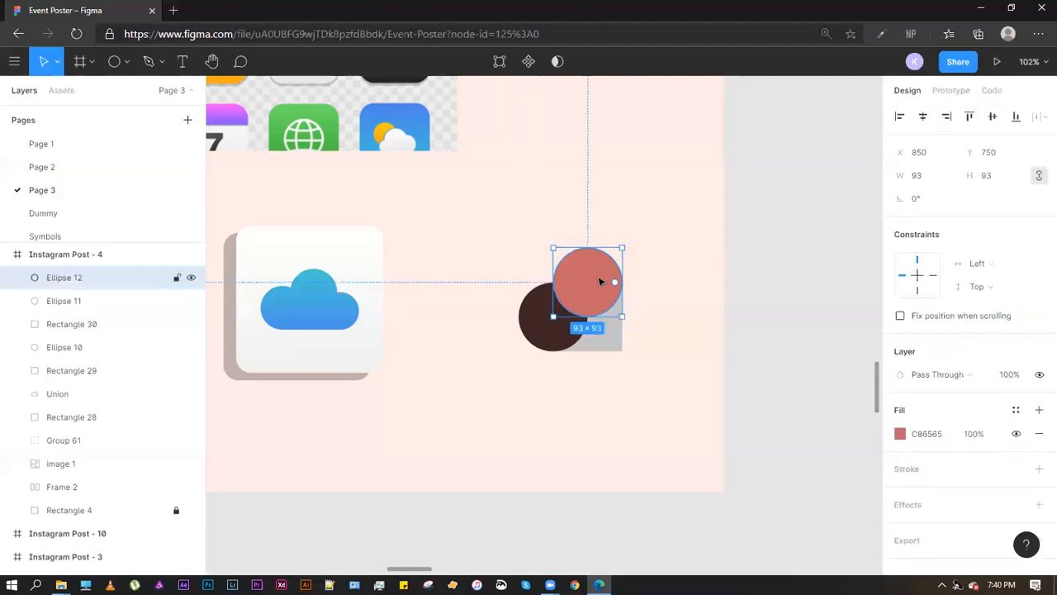
pyautogui.keyDown('shift'); pyautogui.click(533, 324); pyautogui.keyUp('shift')
pyautogui.keyDown('shift'); pyautogui.click(611, 339); pyautogui.keyUp('shift')
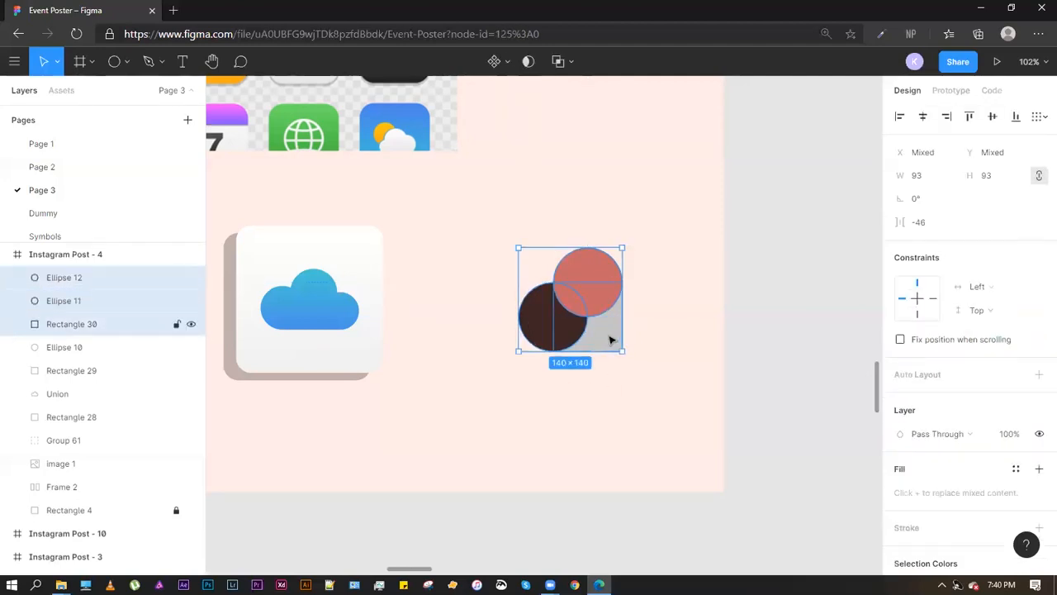
pyautogui.click(572, 65)
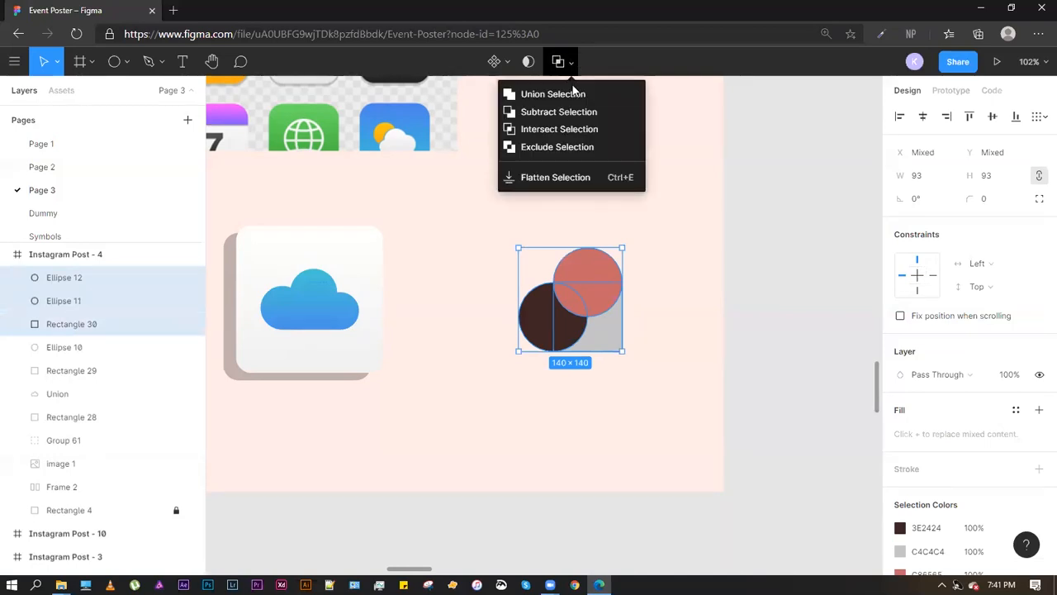
pyautogui.click(574, 91)
# Rotate the combined shape to -45° so the heart stands upright and set its fill to AC4141
pyautogui.click(597, 371)
pyautogui.click(588, 293)
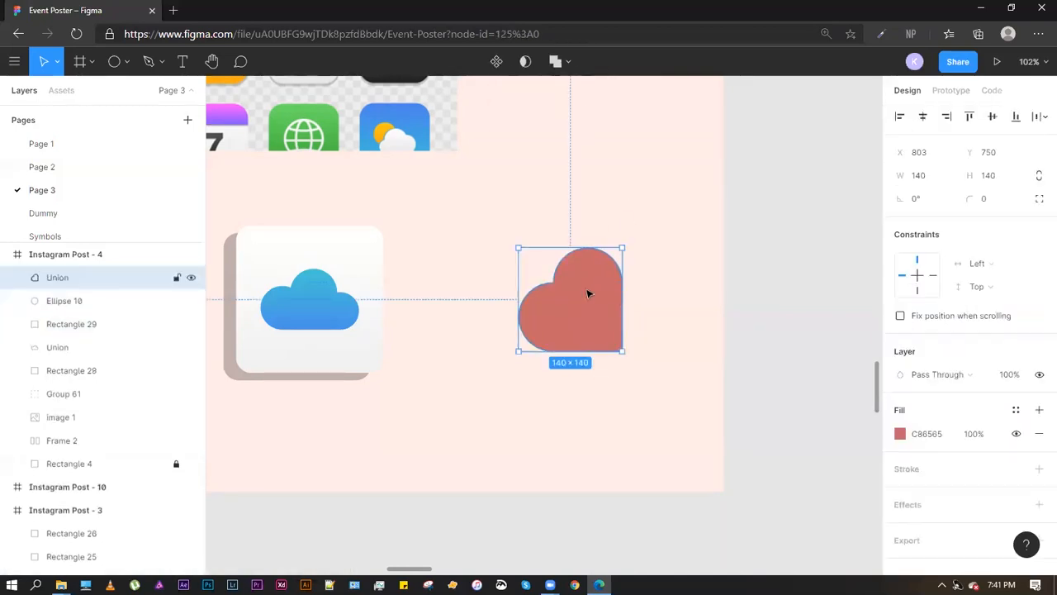
pyautogui.moveTo(625, 241); pyautogui.dragTo(667, 308)
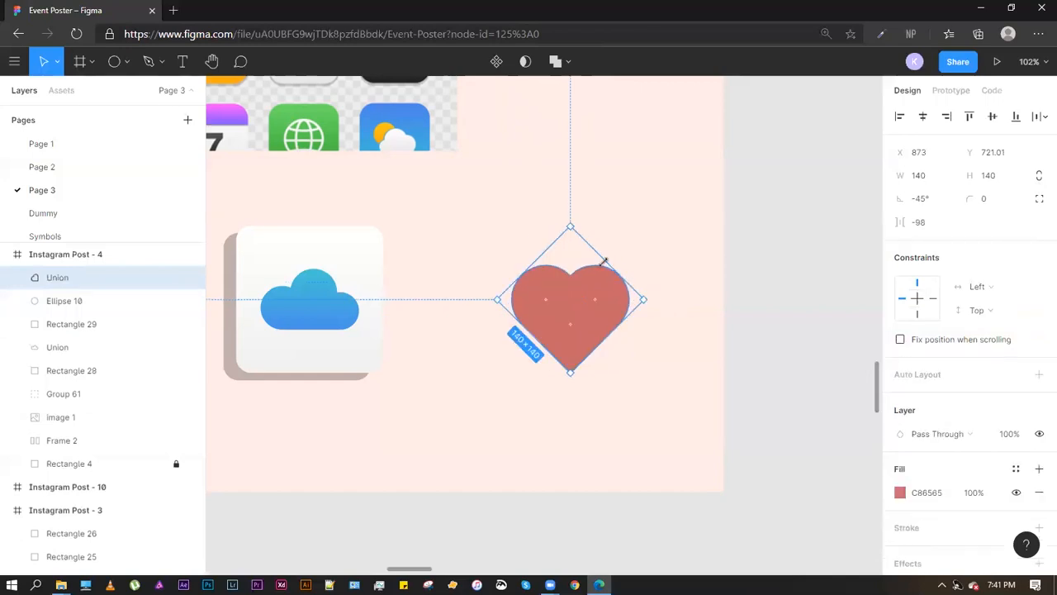
pyautogui.click(900, 493)
pyautogui.moveTo(837, 305); pyautogui.dragTo(817, 277)
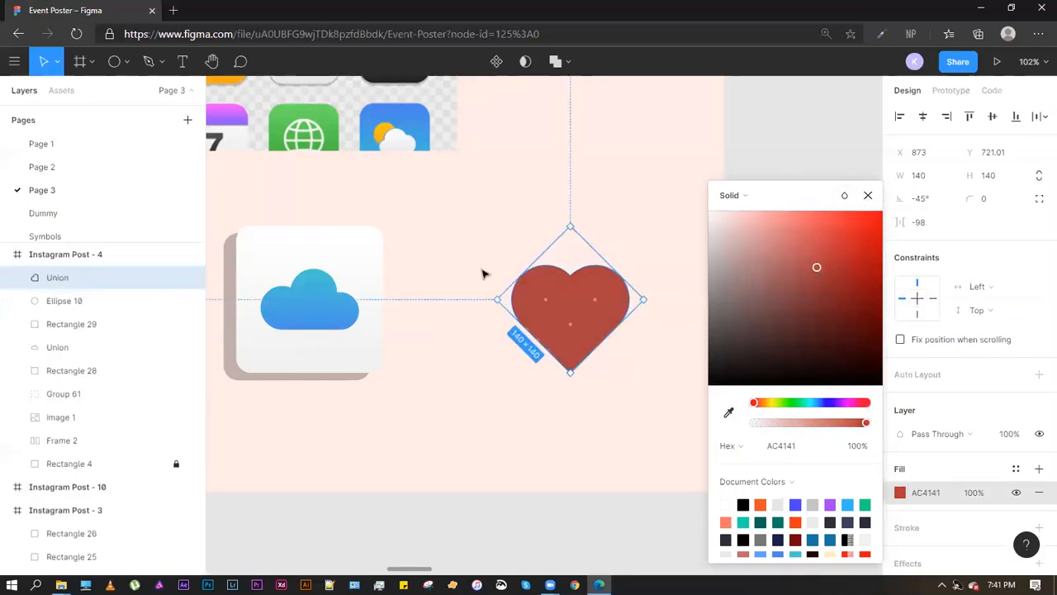
# Undo the heart's colour change, rotation and union to get back the two separate circles and the square
pyautogui.press('Escape')
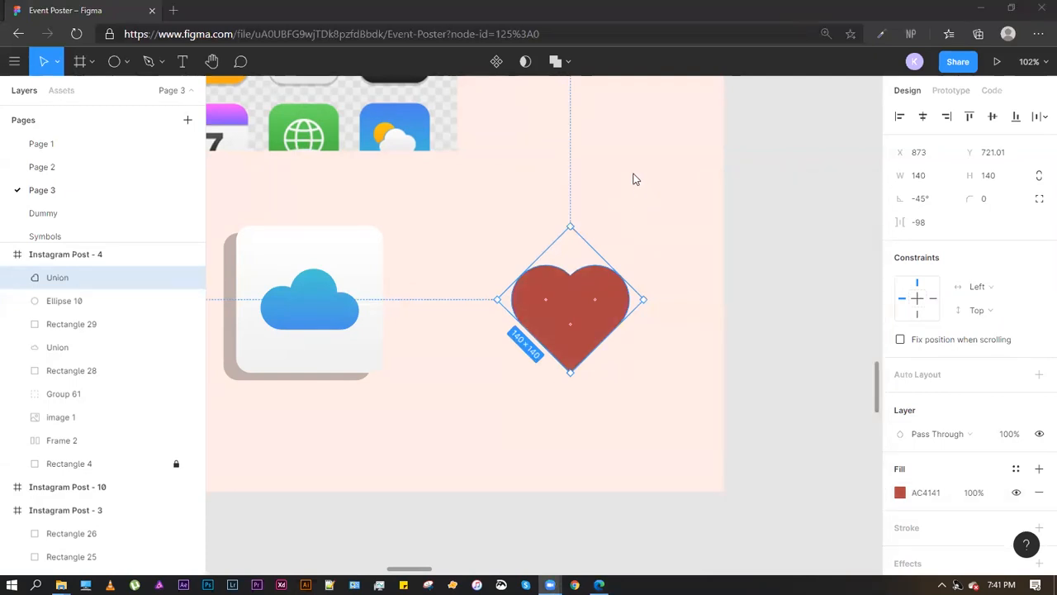
pyautogui.click(626, 169)
pyautogui.click(585, 324)
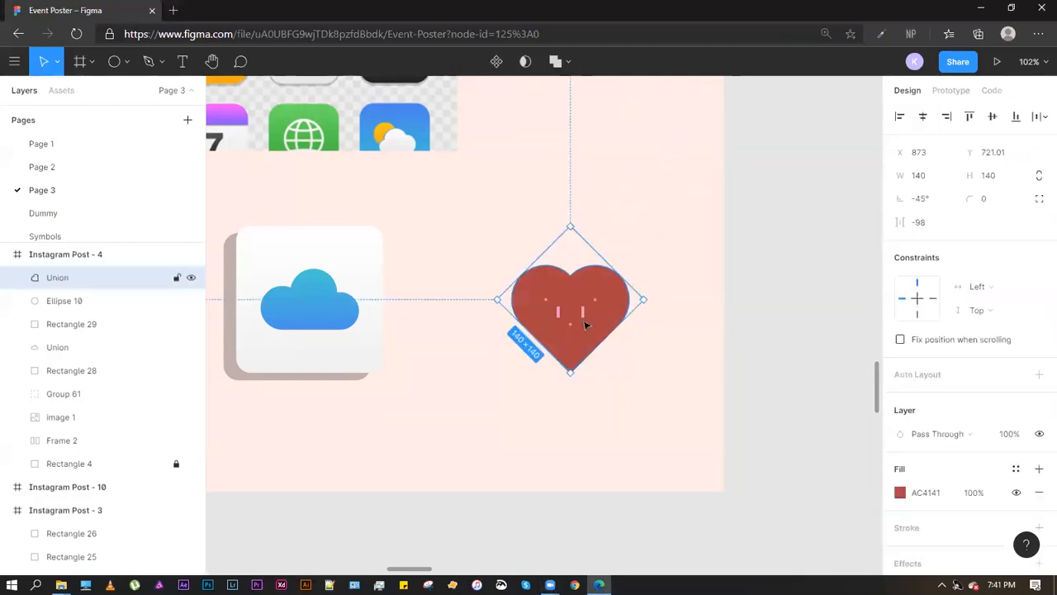
pyautogui.hotkey('ctrl', 'z')
pyautogui.hotkey('ctrl', 'z')
pyautogui.hotkey('ctrl', 'z')
pyautogui.hotkey('ctrl', 'z')
pyautogui.hotkey('ctrl', 'z')
pyautogui.hotkey('ctrl', 'z')
pyautogui.hotkey('ctrl', 'z')
pyautogui.hotkey('ctrl', 'z')
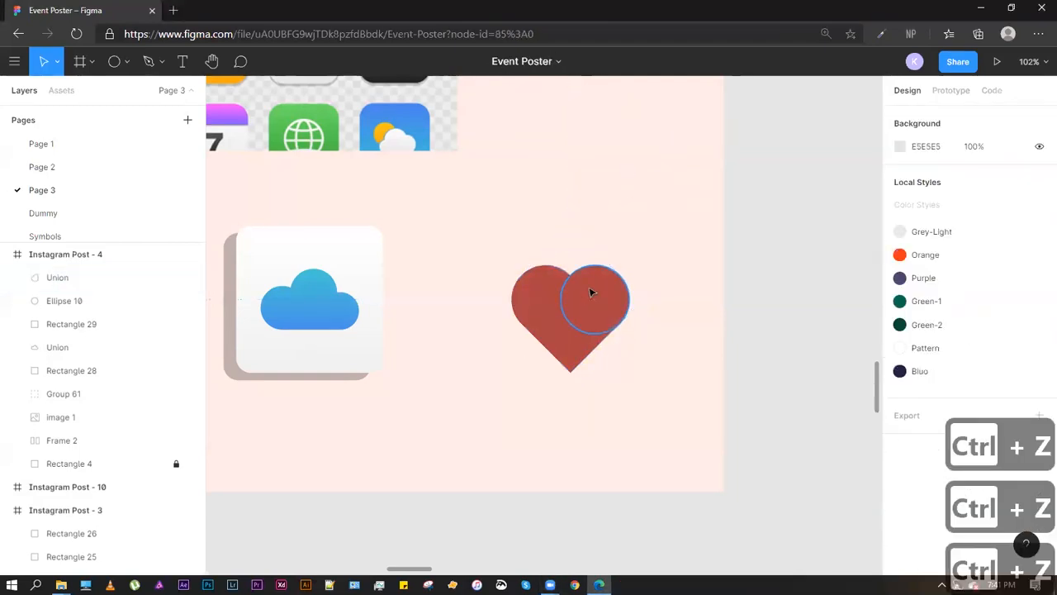
pyautogui.hotkey('ctrl', 'z')
pyautogui.hotkey('ctrl', 'z')
pyautogui.hotkey('ctrl', 'z')
pyautogui.hotkey('ctrl', 'z')
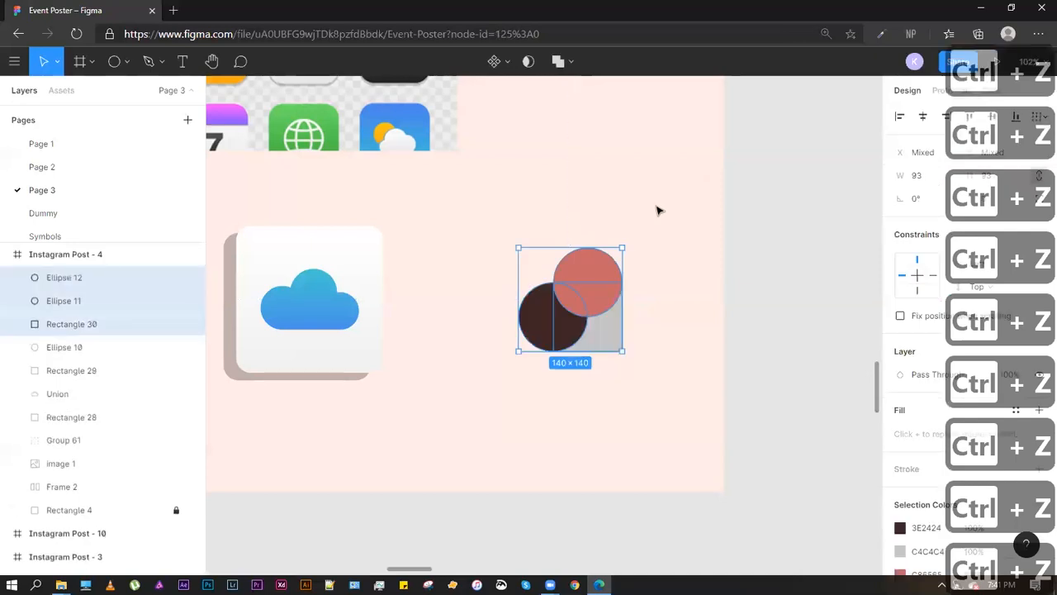
# Combine the two small circles and the square into one shape with Exclude Selection
pyautogui.keyDown('shift'); pyautogui.click(623, 344); pyautogui.keyUp('shift')
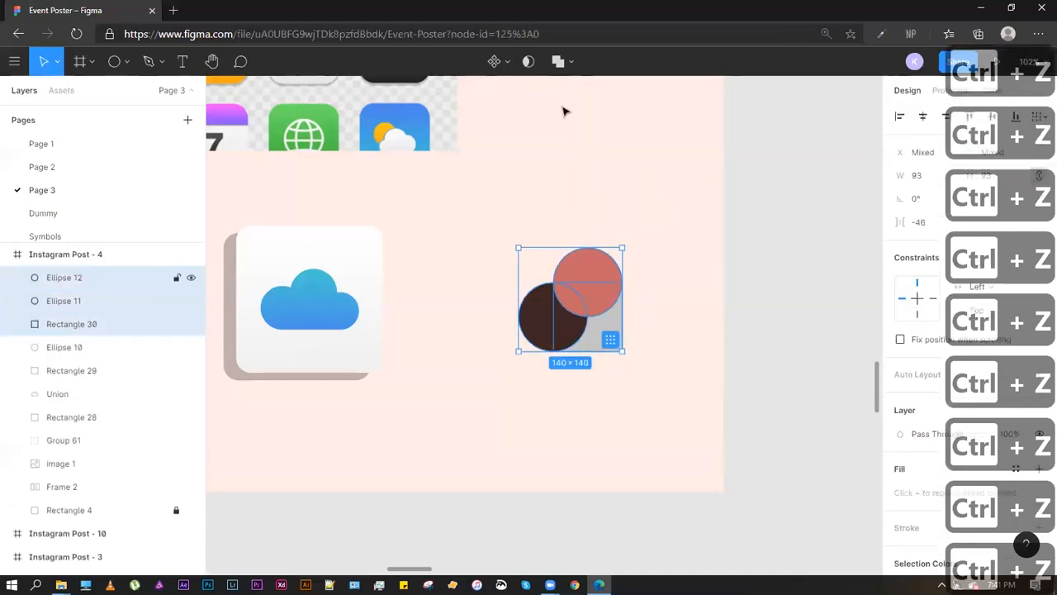
pyautogui.click(568, 61)
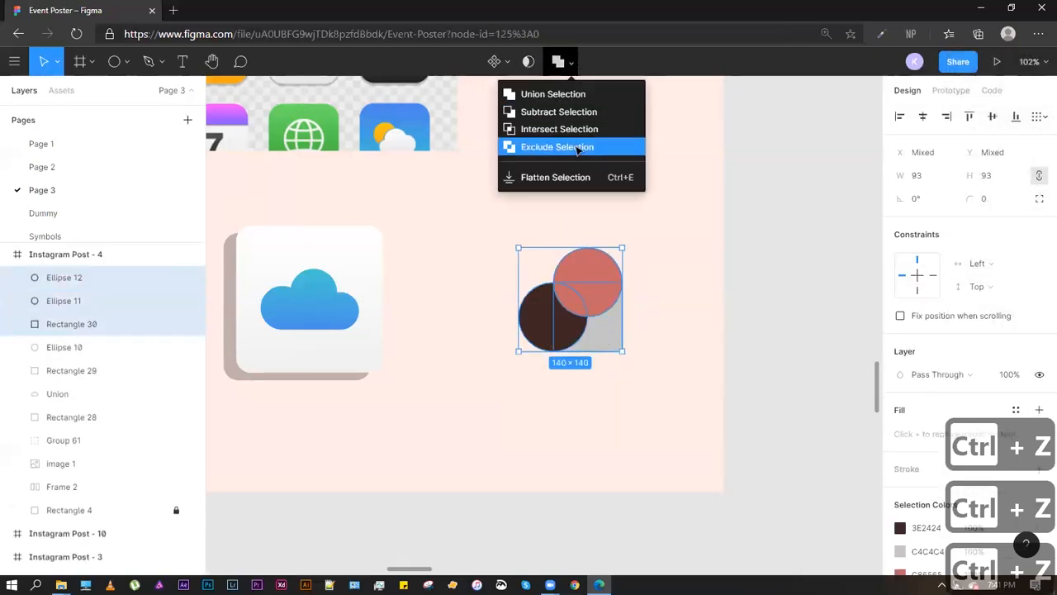
pyautogui.click(576, 147)
pyautogui.click(653, 274)
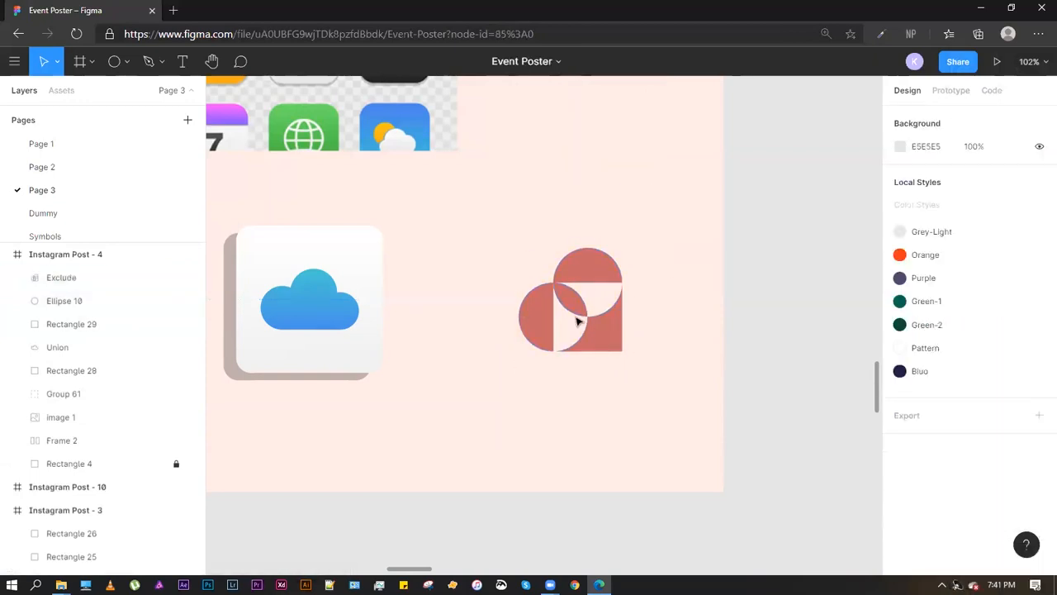
# Rotate the excluded shape to -45° so the cut-out heart stands upright
pyautogui.click(576, 332)
pyautogui.moveTo(627, 239); pyautogui.dragTo(663, 305)
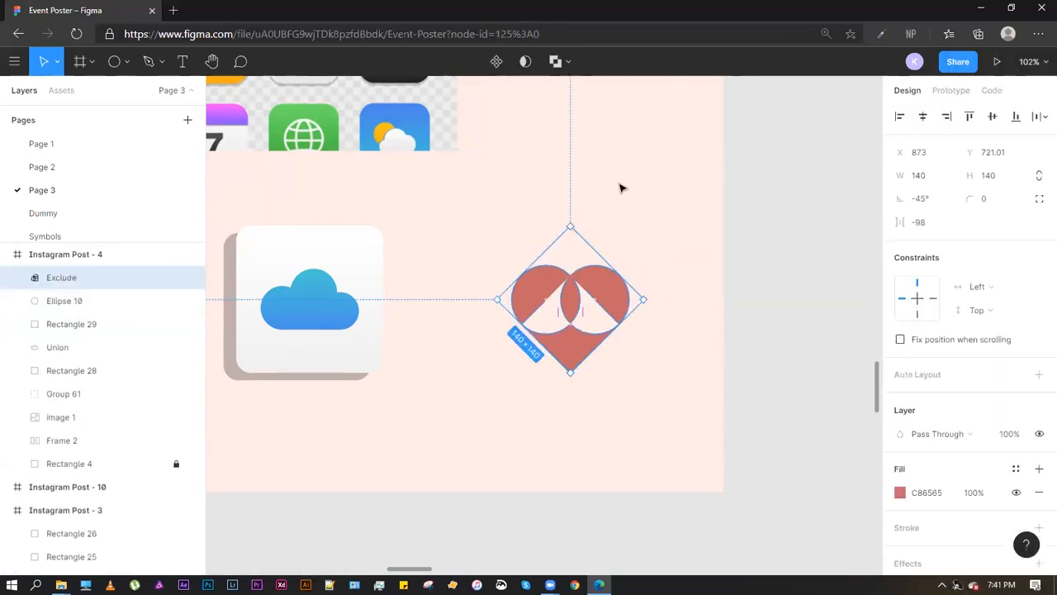
pyautogui.click(622, 189)
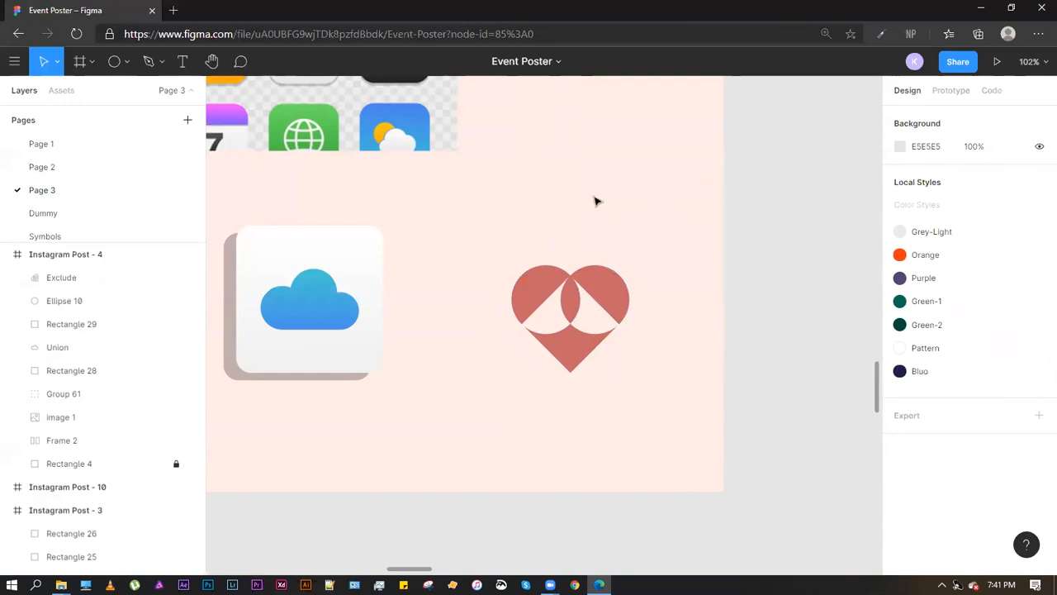
# Examine the outlined cloud beside the cloud icon in the "The Mighty Pen" frame, Instagram Post - 5
pyautogui.keyDown('ctrl'); pyautogui.scroll(-3, 593, 203); pyautogui.keyUp('ctrl')
pyautogui.moveTo(558, 133); pyautogui.dragTo(614, 321)
pyautogui.moveTo(722, 227); pyautogui.dragTo(601, 203)
pyautogui.moveTo(736, 212); pyautogui.dragTo(413, 146)
pyautogui.moveTo(663, 206); pyautogui.dragTo(627, 309)
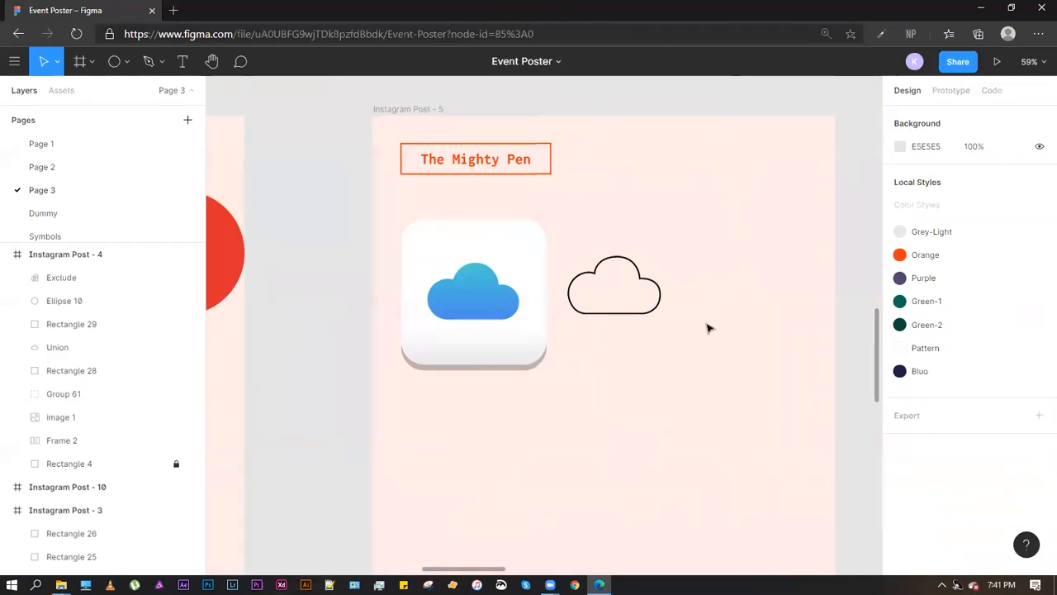
pyautogui.click(618, 257)
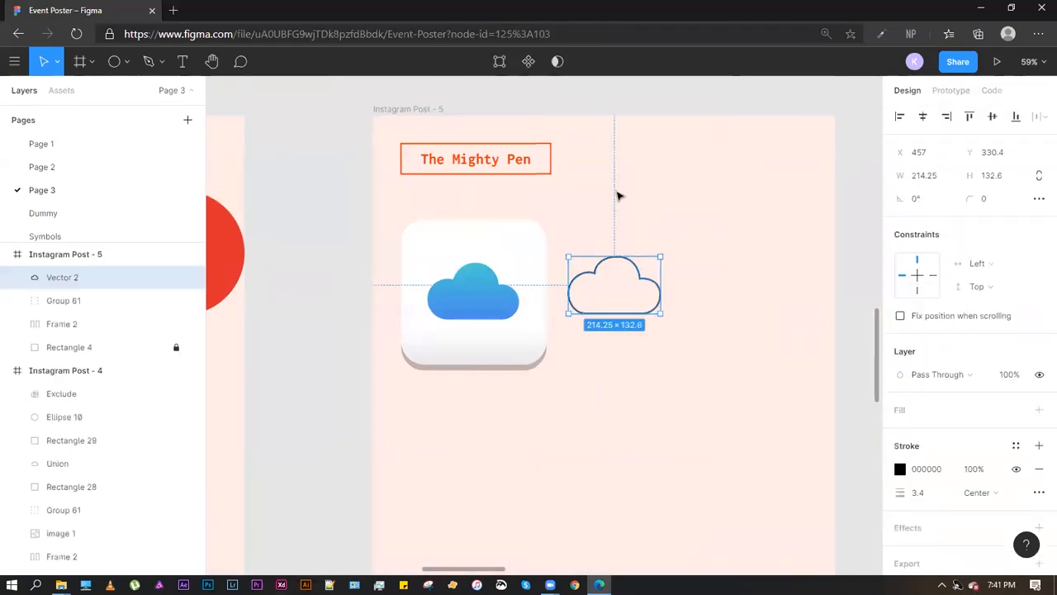
pyautogui.click(687, 210)
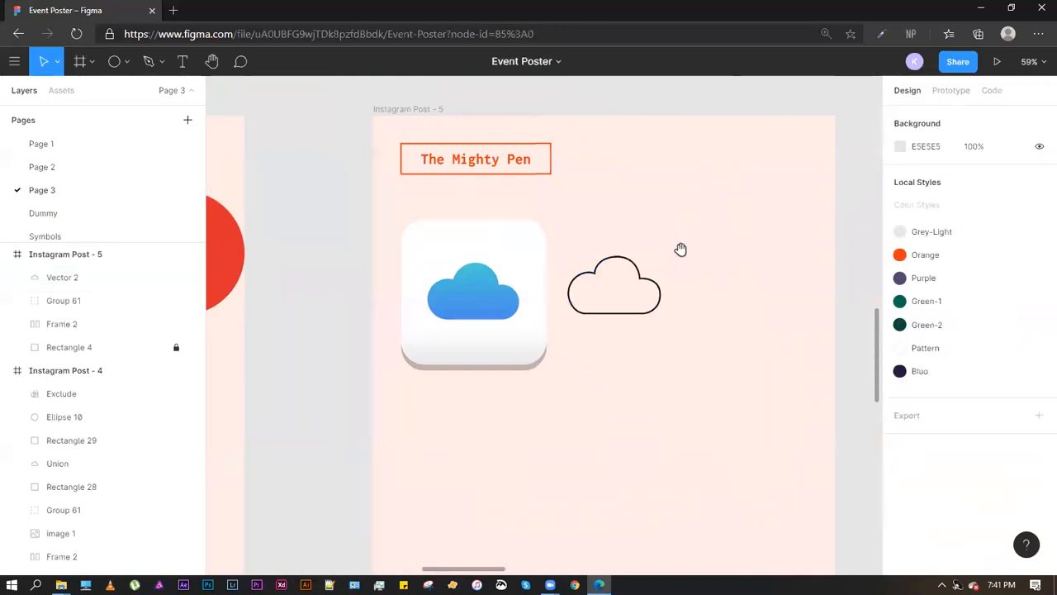
pyautogui.moveTo(680, 250); pyautogui.dragTo(608, 241)
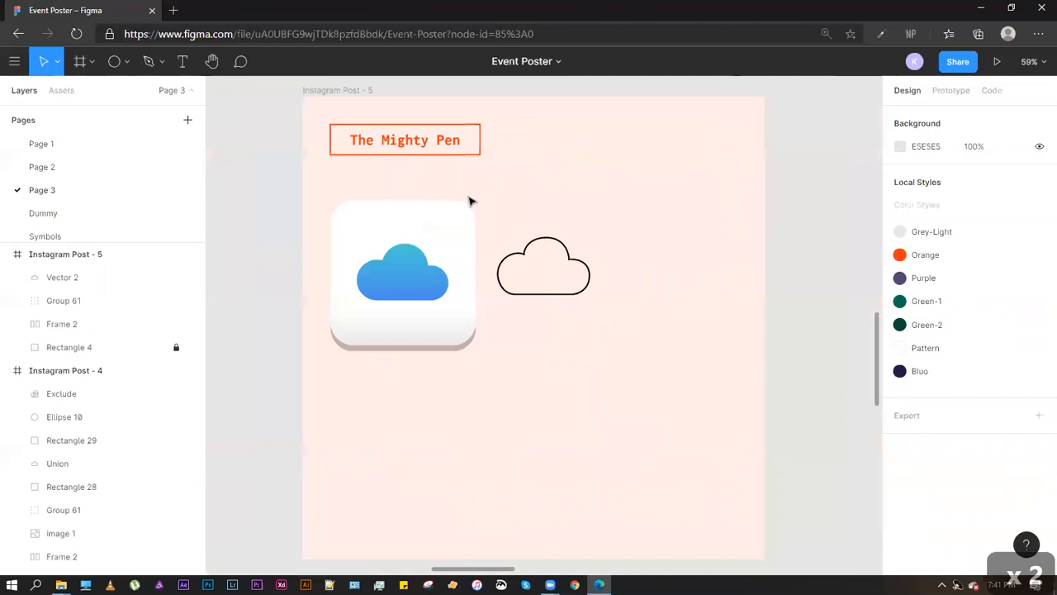
# Examine the corner points of the purple Points rectangle in the Instagram Post - 3 frame, and return to the outlined cloud
pyautogui.press('p')
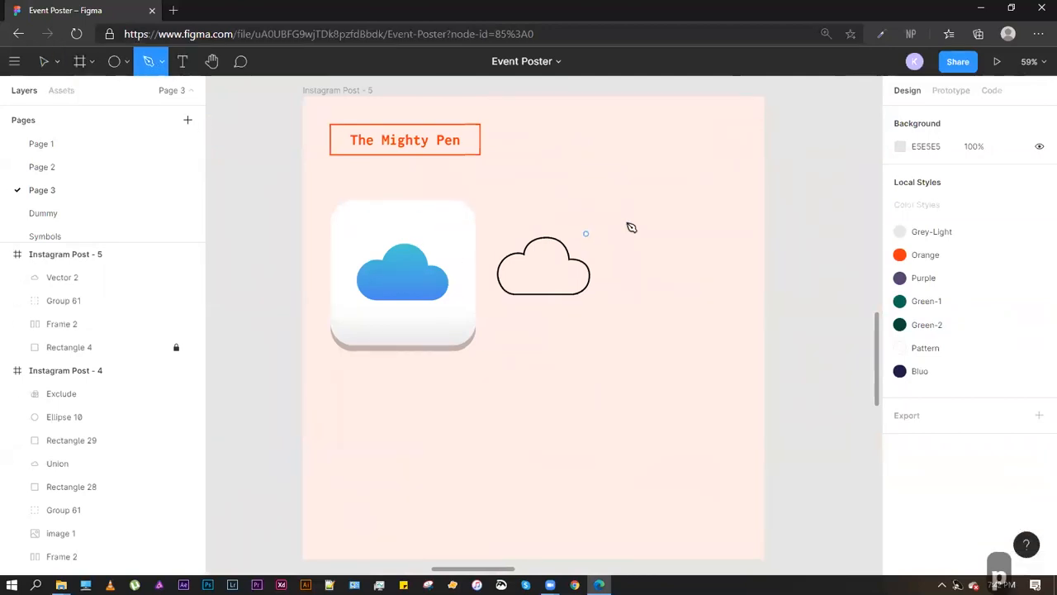
pyautogui.scroll(-5, 528, 207)
pyautogui.press('v')
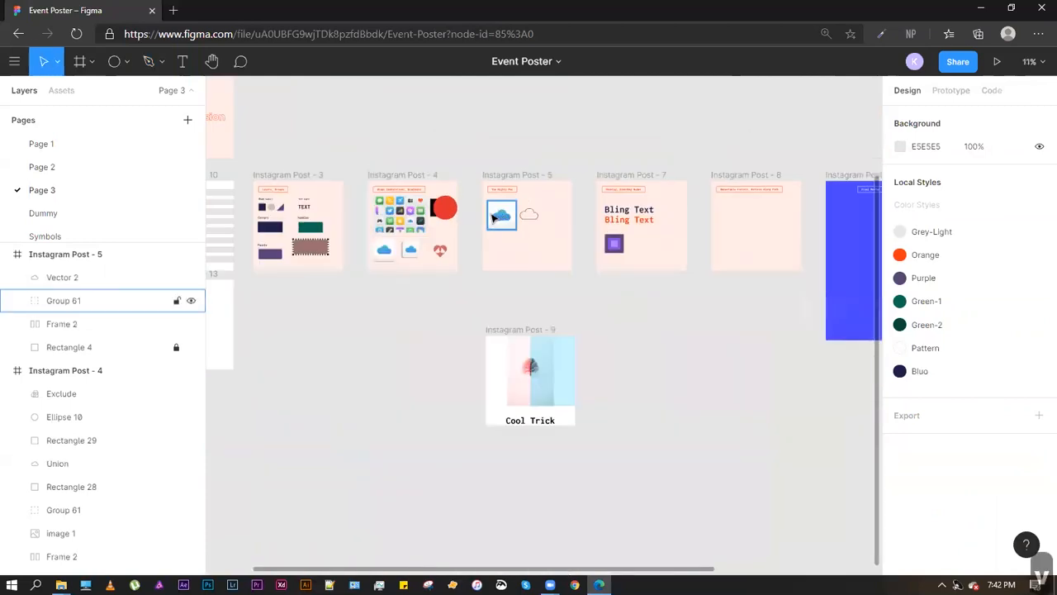
pyautogui.scroll(5, 496, 282)
pyautogui.click(496, 282)
pyautogui.scroll(5, 491, 260)
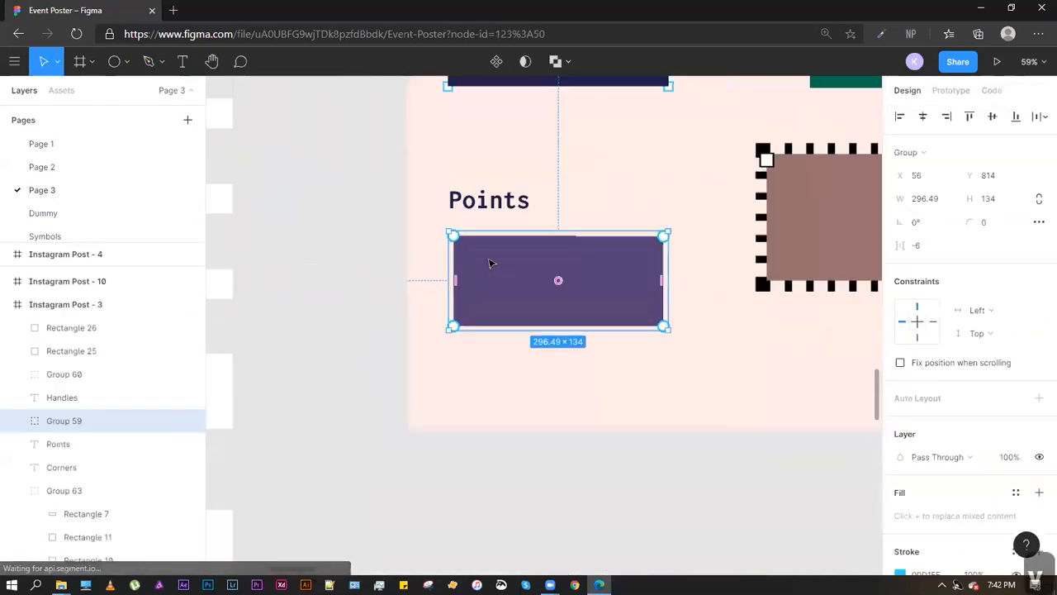
pyautogui.scroll(-3, 416, 255)
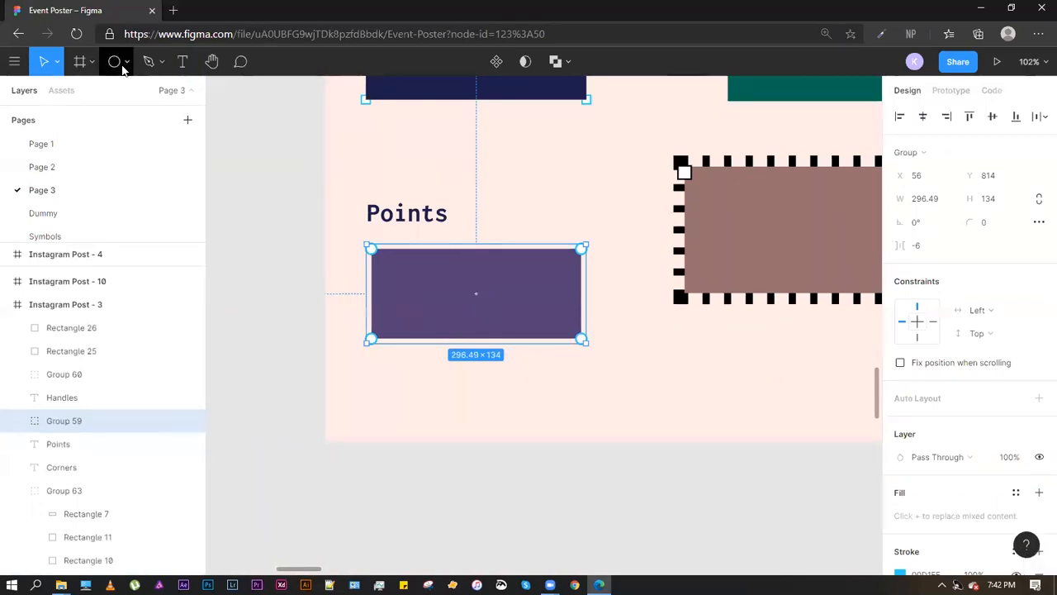
pyautogui.scroll(-5, 405, 139)
pyautogui.hscroll(20, 569, 157)
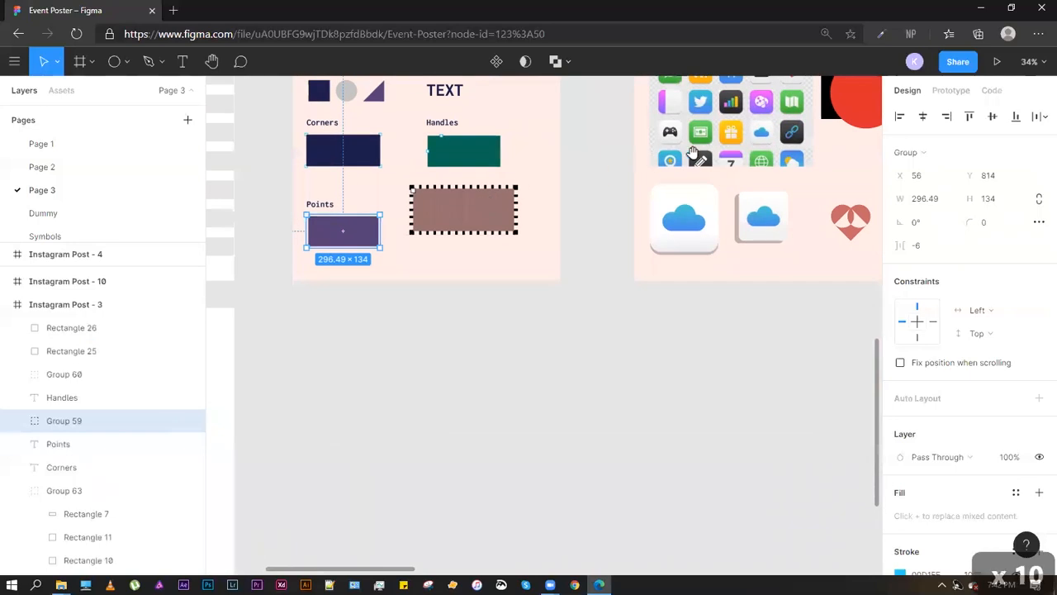
pyautogui.scroll(10, 321, 244)
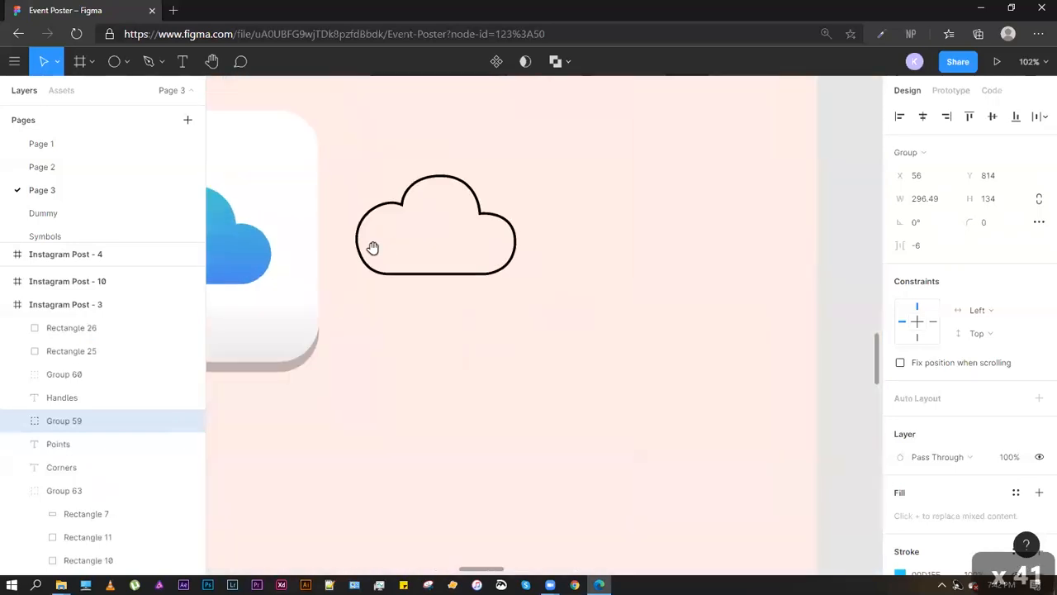
# Lock the cloud icon group in the Instagram Post - 5 frame
pyautogui.click(400, 213)
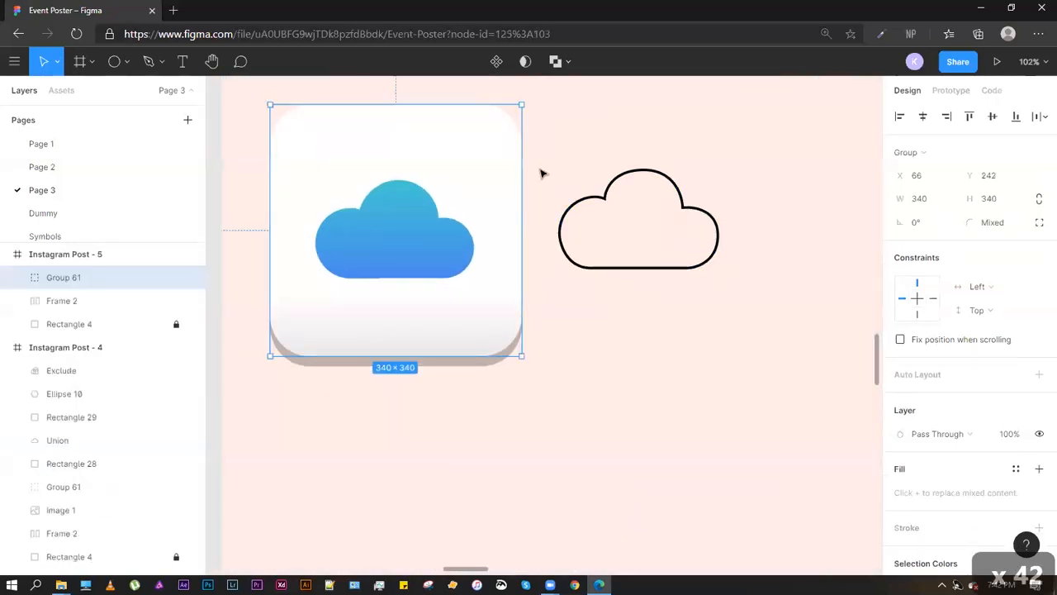
pyautogui.hotkey('ctrl', 'z')
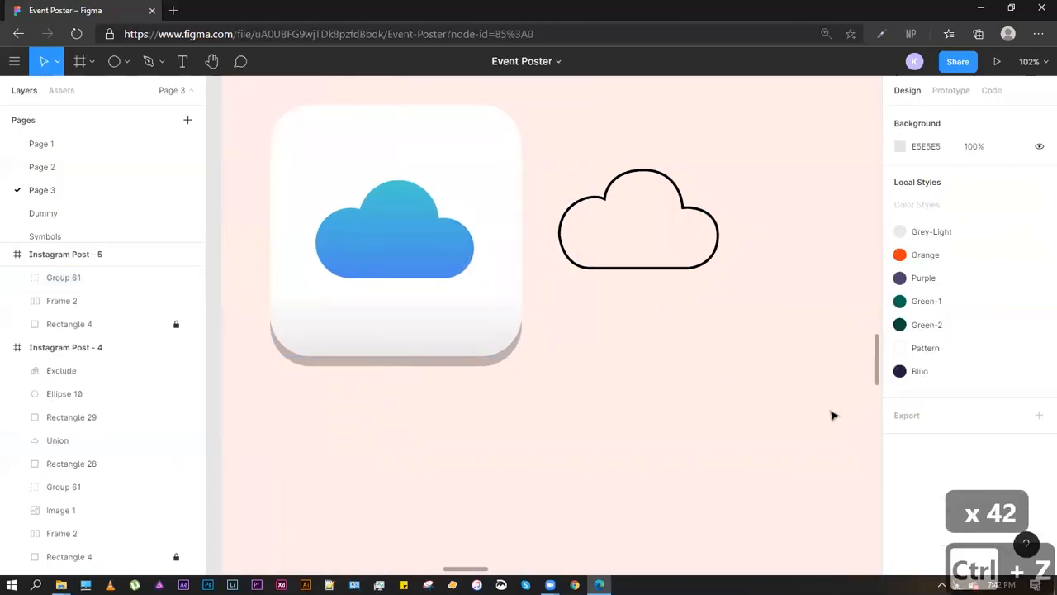
pyautogui.click(441, 350)
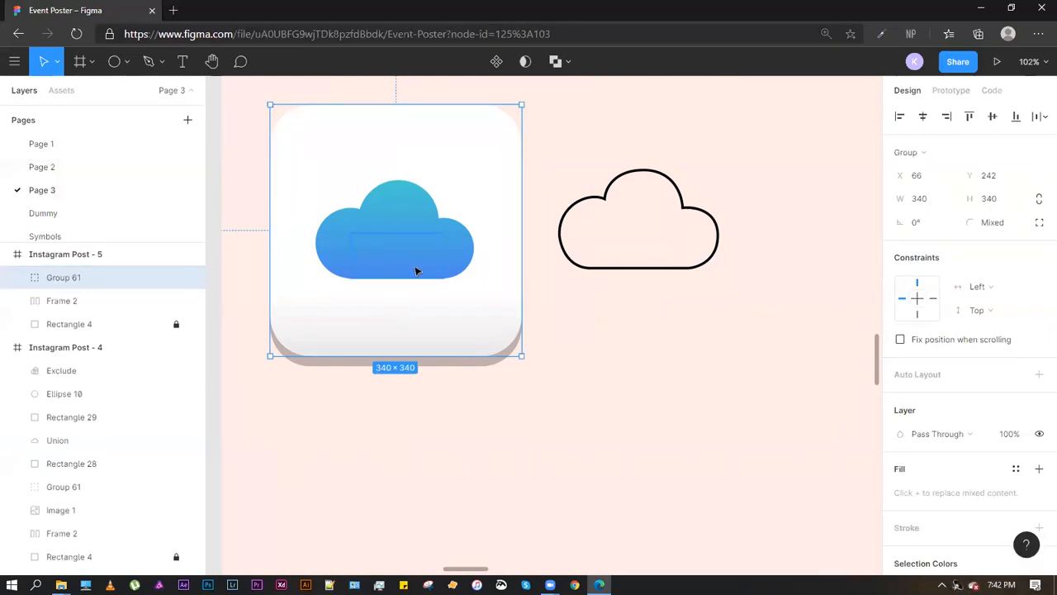
pyautogui.hotkey('ctrl', 'shift', 'l')
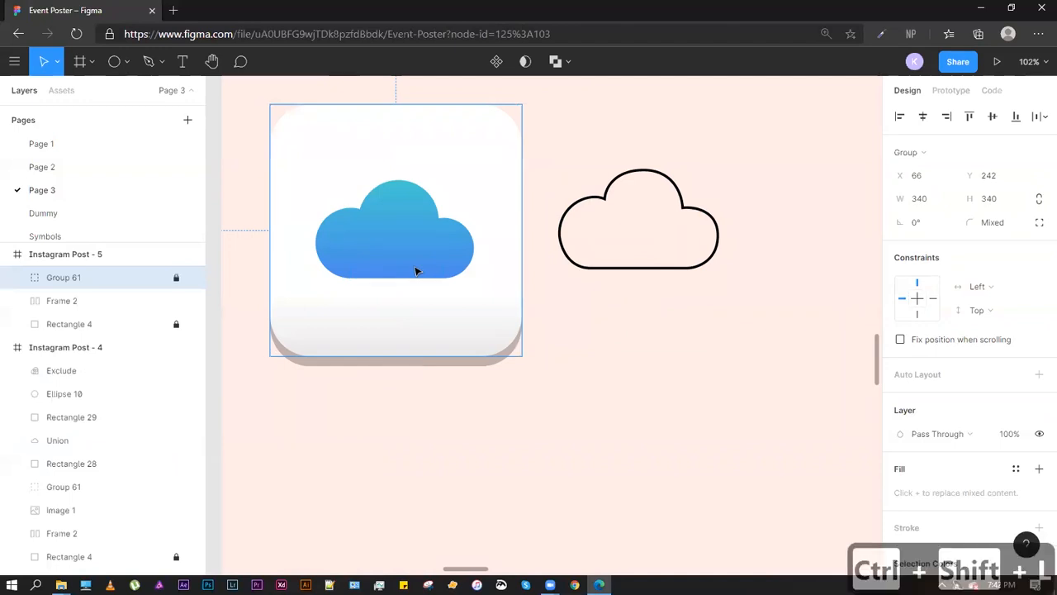
pyautogui.click(454, 243)
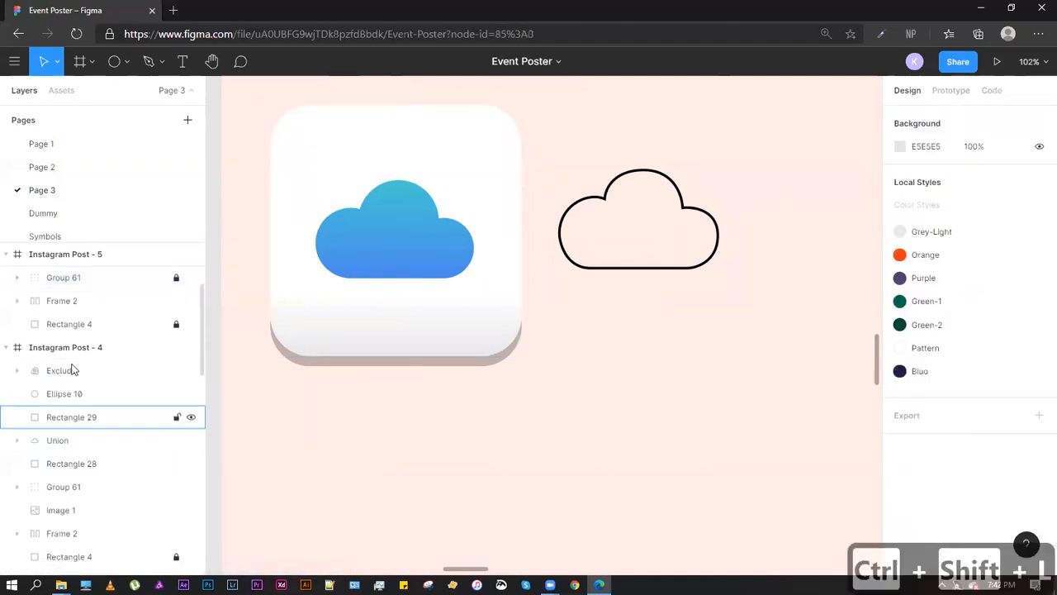
pyautogui.scroll(1, 73, 371)
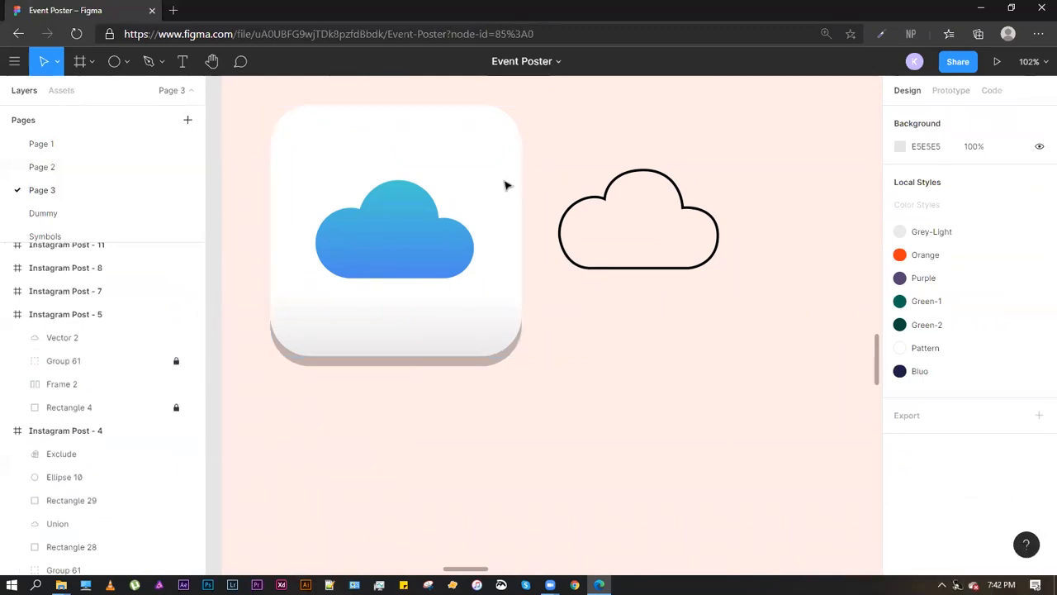
# Trace the blue cloud with the Pen tool as a closed path of straight segments with seven anchor points, starting at its bottom-left corner
pyautogui.press('p')
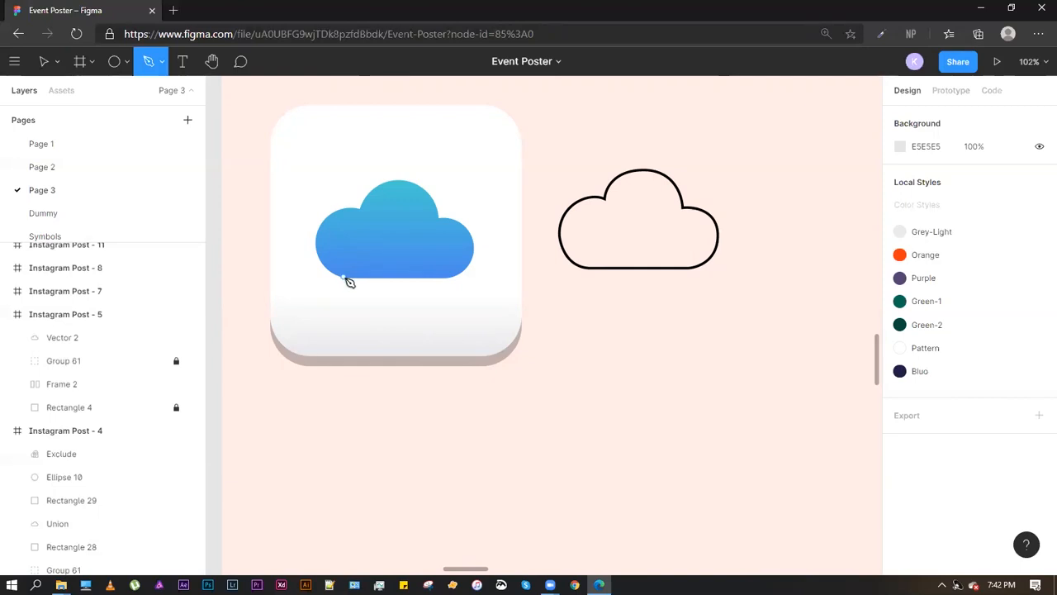
pyautogui.click(345, 278)
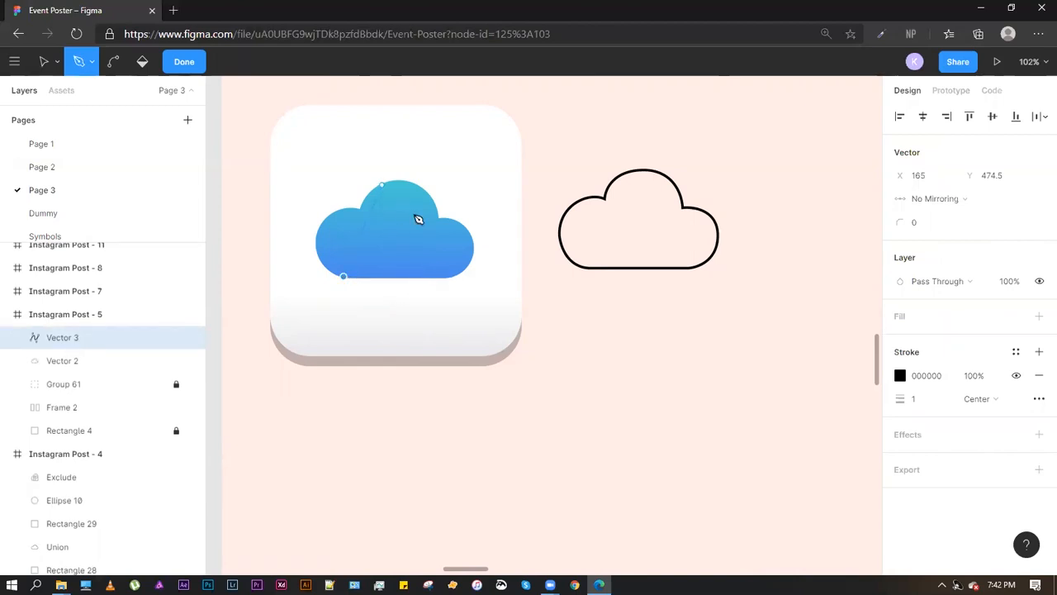
pyautogui.click(451, 278)
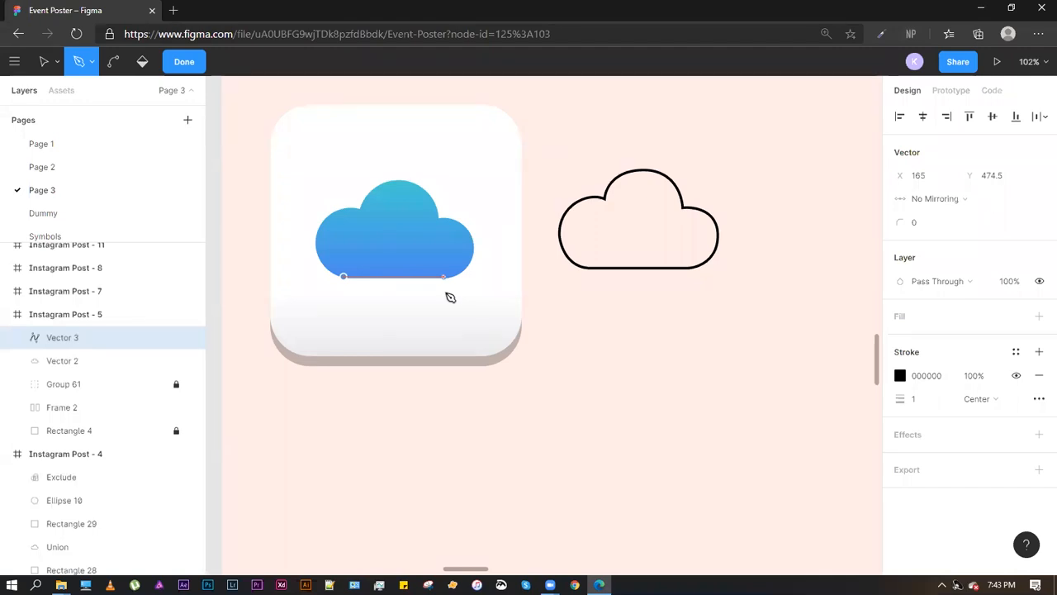
pyautogui.click(450, 297)
pyautogui.click(455, 223)
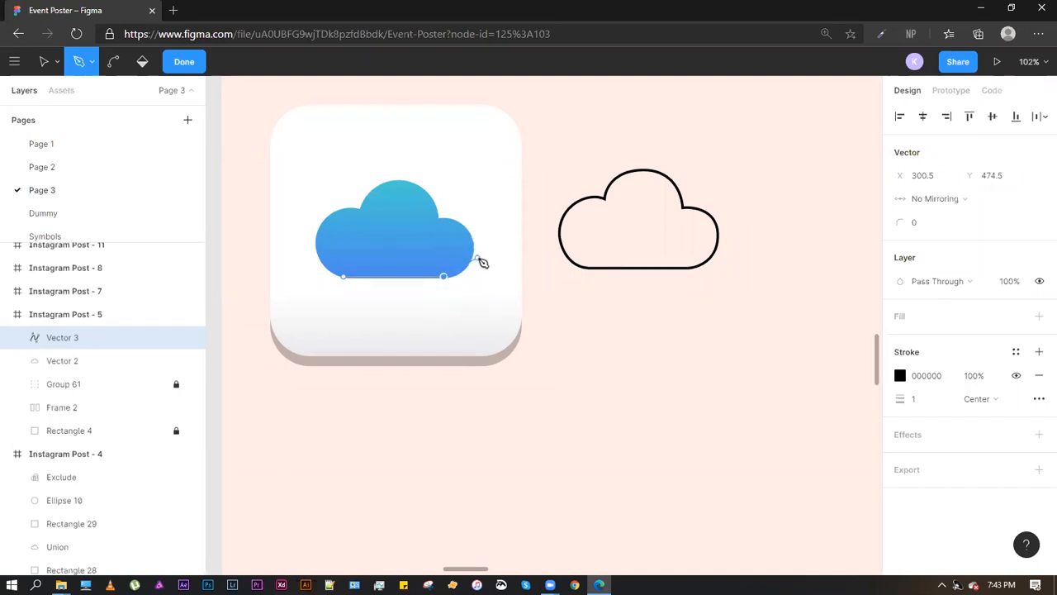
pyautogui.click(474, 246)
pyautogui.click(437, 217)
pyautogui.click(398, 180)
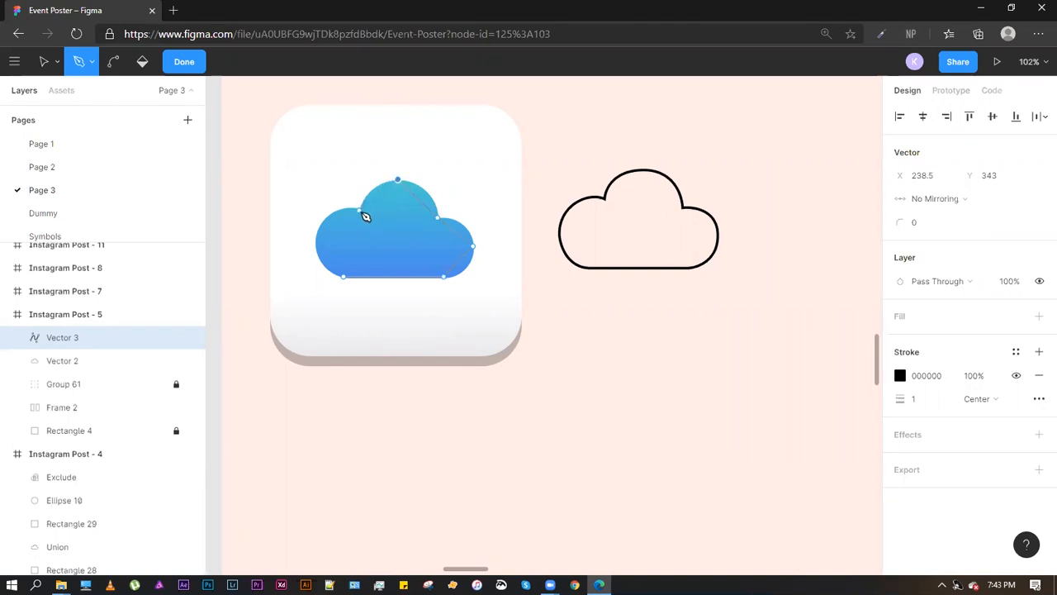
pyautogui.click(360, 210)
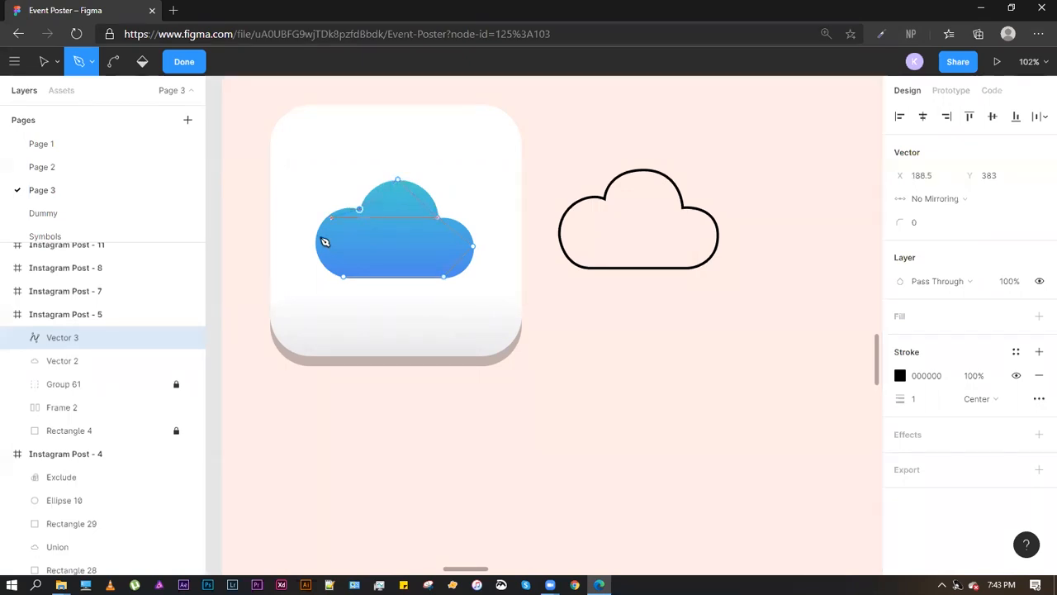
pyautogui.moveTo(321, 244)
pyautogui.mouseDown()
pyautogui.moveTo(350, 283)
pyautogui.moveTo(312, 244)
pyautogui.mouseUp()
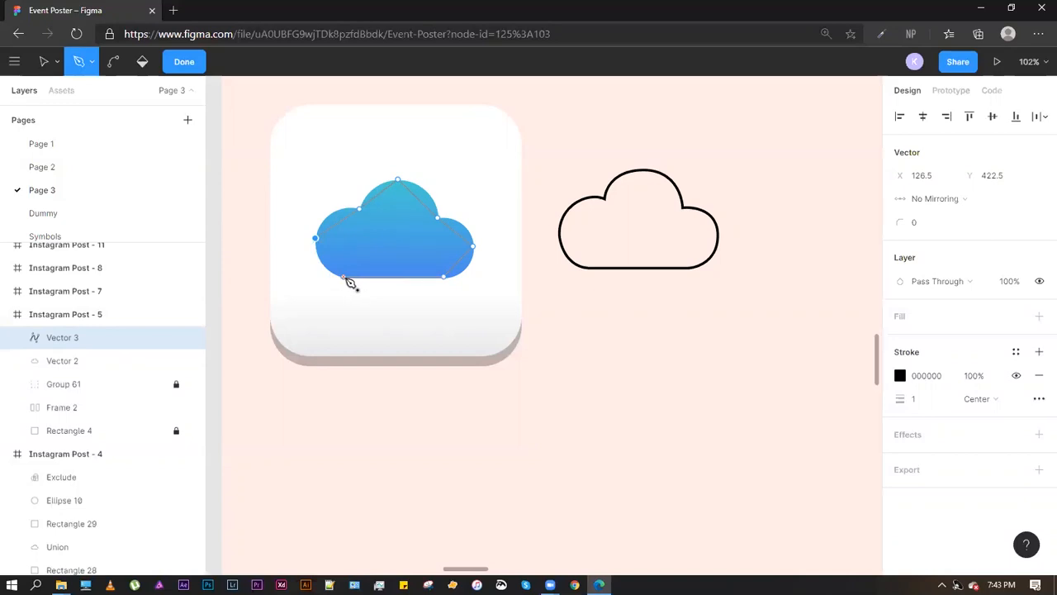
pyautogui.press('Escape')
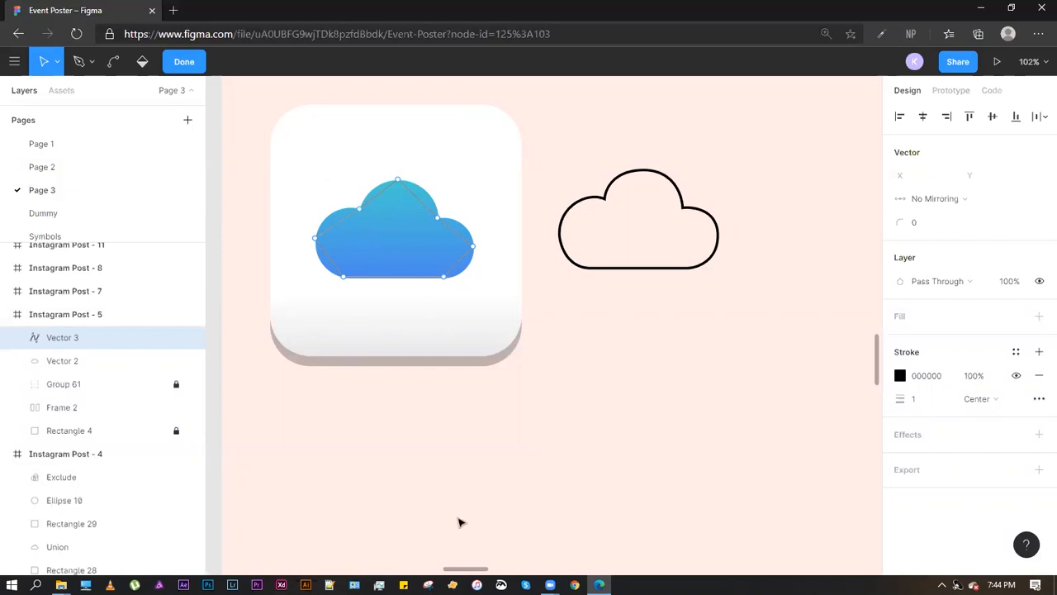
# Bend the traced path's bottom-right anchor with the Bend tool, straightening the bottom segment and curving the lower-right segment along the cloud's edge
pyautogui.press('ctrl')
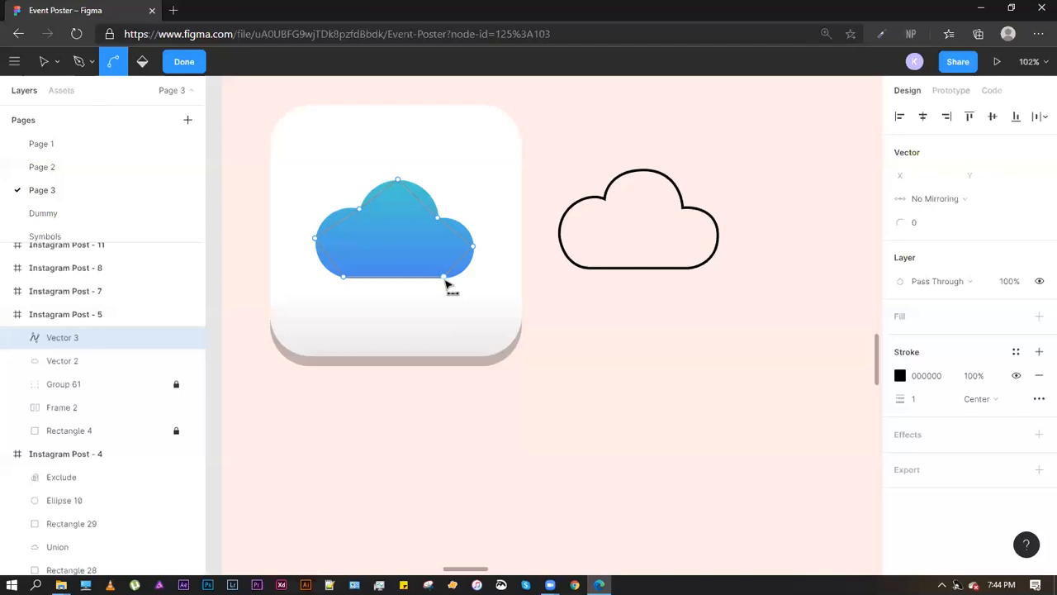
pyautogui.moveTo(446, 284); pyautogui.dragTo(411, 297)
pyautogui.scroll(5, 411, 298)
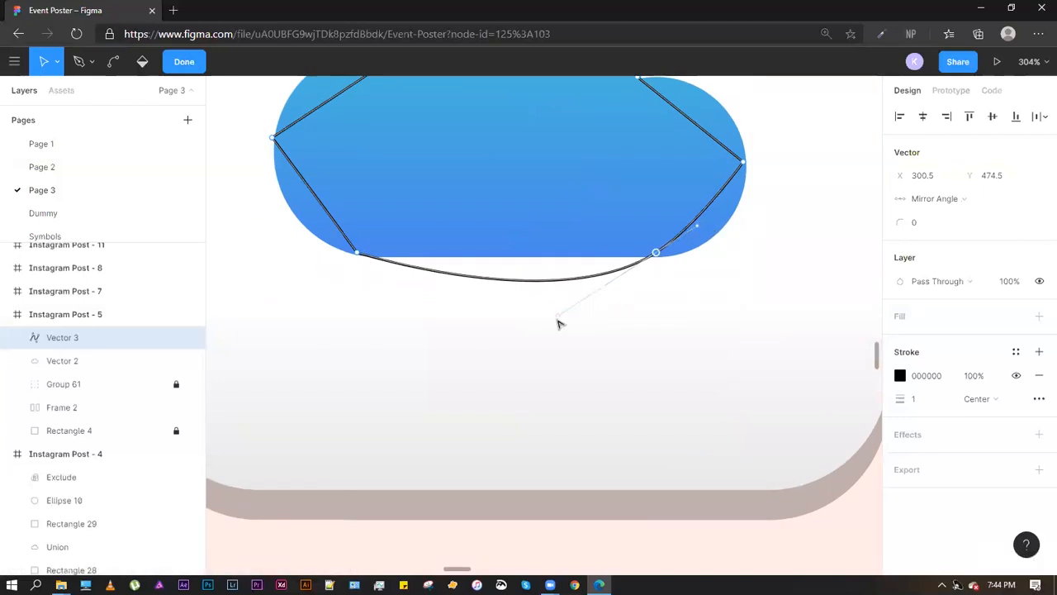
pyautogui.moveTo(558, 323); pyautogui.dragTo(548, 251)
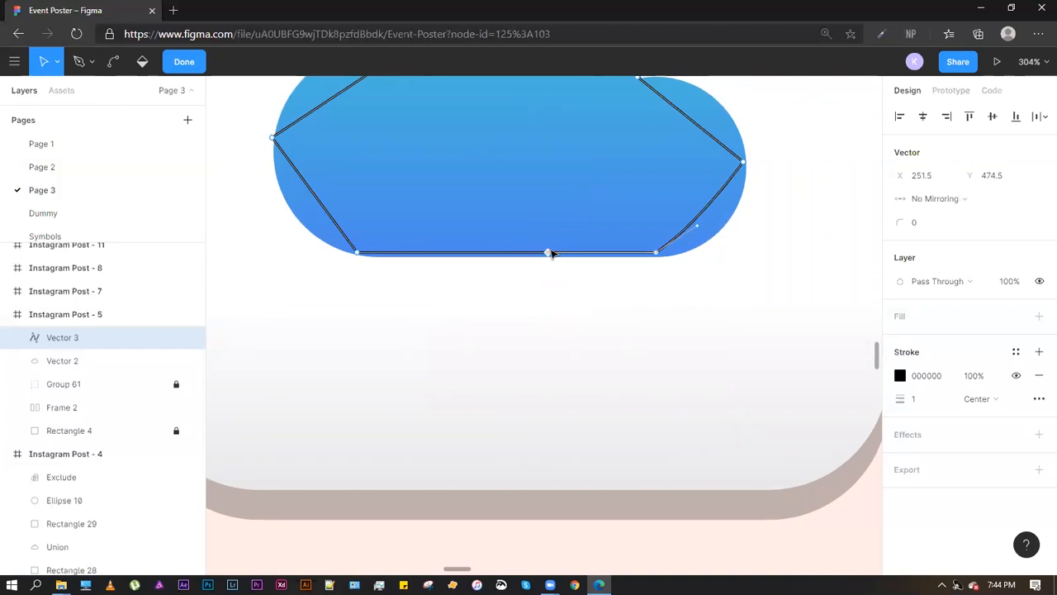
pyautogui.hscroll(3, 547, 253)
pyautogui.scroll(1, 547, 252)
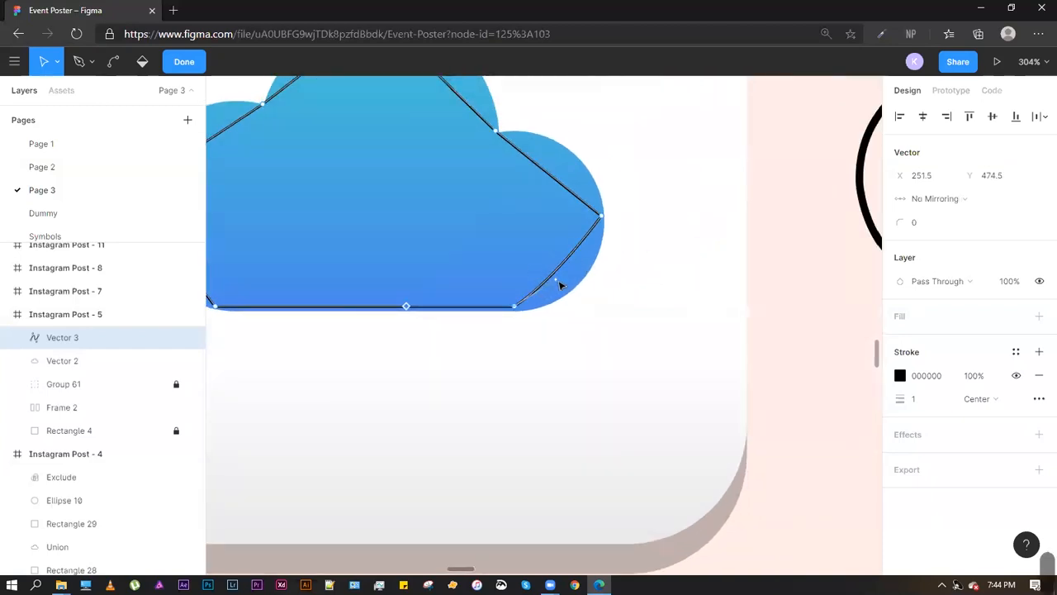
pyautogui.moveTo(558, 283); pyautogui.dragTo(602, 297)
# Bend the path's rightmost anchor and adjust both of its handles so the curve follows the cloud's right lobe
pyautogui.moveTo(612, 203); pyautogui.dragTo(668, 251)
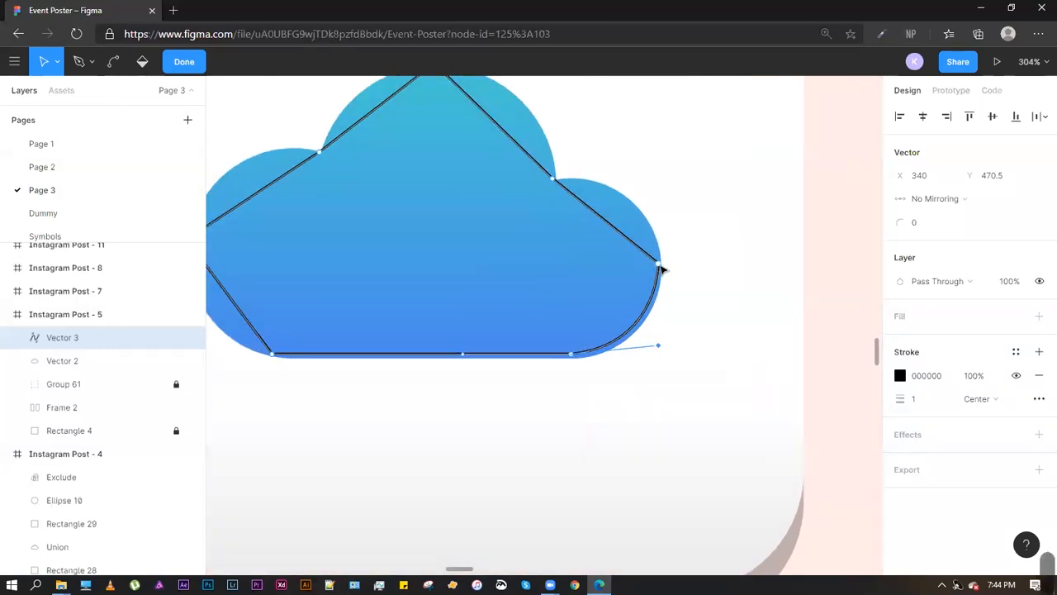
pyautogui.press('ctrl')
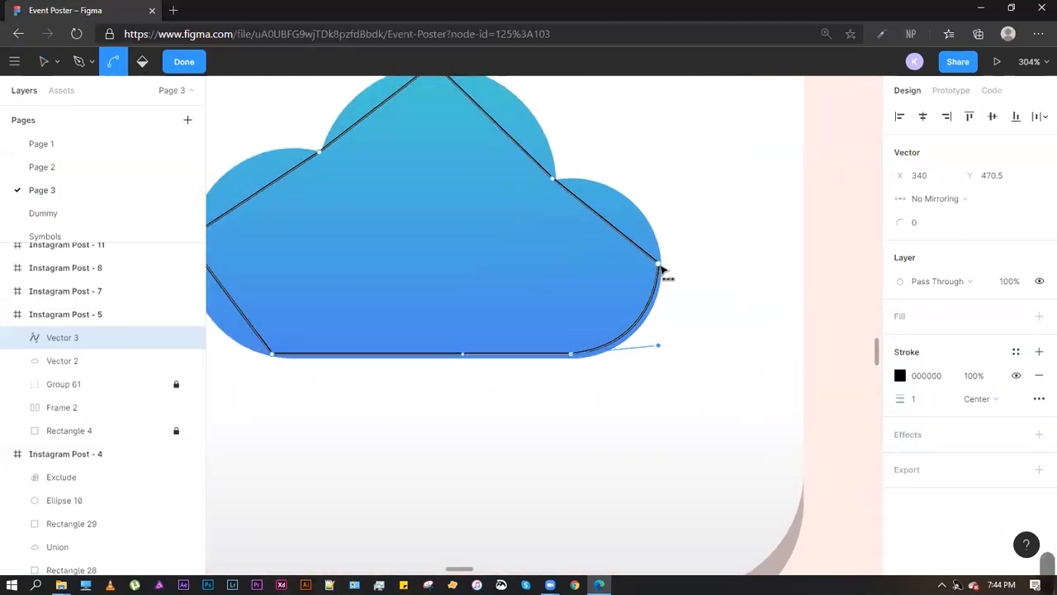
pyautogui.moveTo(661, 269); pyautogui.dragTo(658, 312)
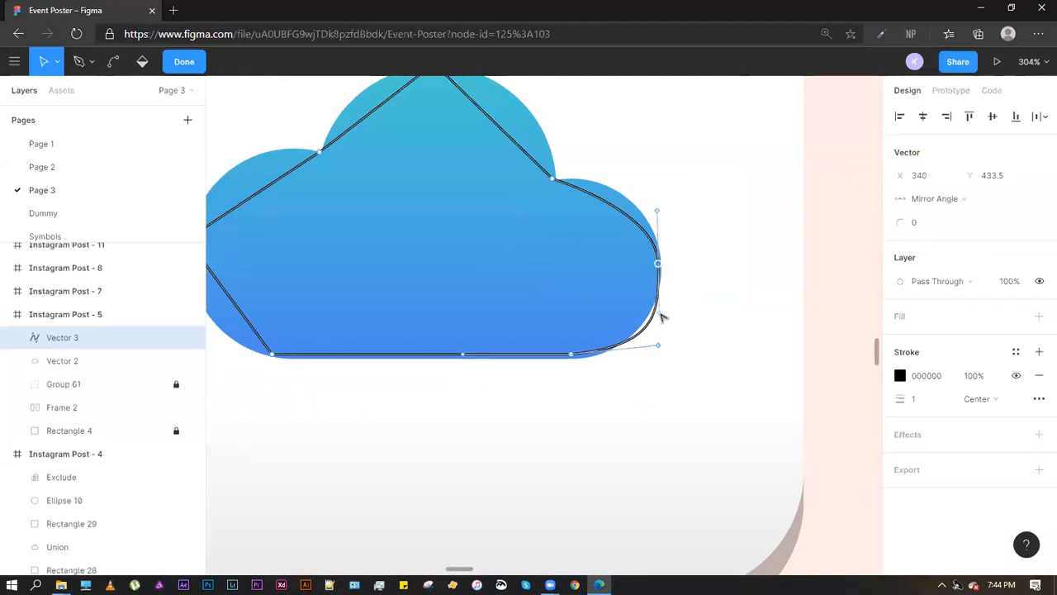
pyautogui.moveTo(660, 313)
pyautogui.mouseDown()
pyautogui.moveTo(670, 297)
pyautogui.moveTo(658, 292)
pyautogui.mouseUp()
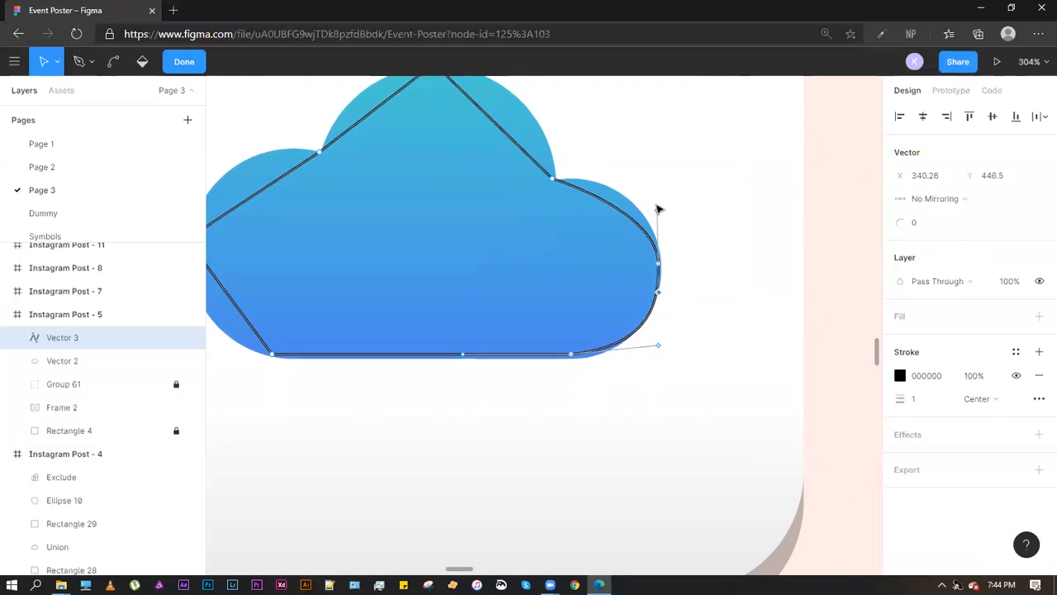
pyautogui.moveTo(659, 214); pyautogui.dragTo(658, 182)
# Bend the anchor in the notch between the top and right lobes so the upper-right segment follows the cloud's edge
pyautogui.moveTo(574, 191); pyautogui.dragTo(631, 245)
pyautogui.press('ctrl')
pyautogui.moveTo(566, 207); pyautogui.dragTo(616, 142)
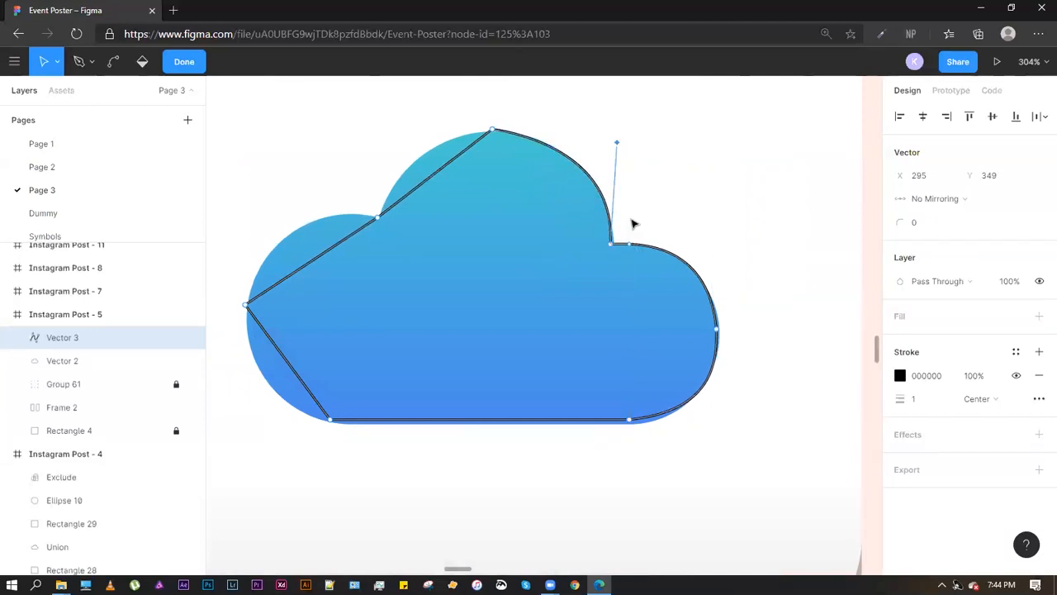
pyautogui.moveTo(624, 253); pyautogui.dragTo(651, 229)
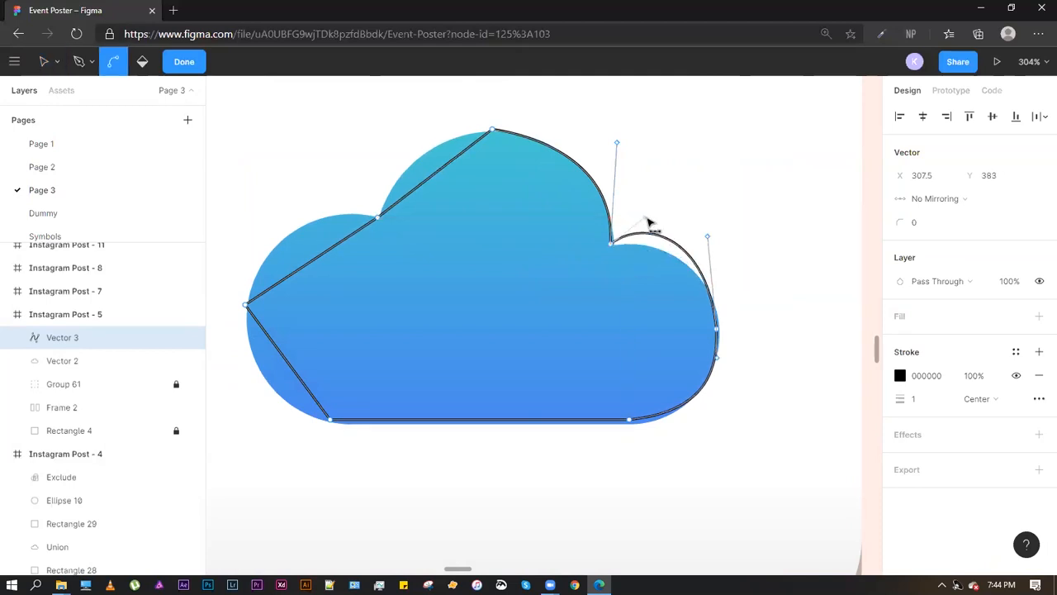
pyautogui.hotkey('ctrl', 'z')
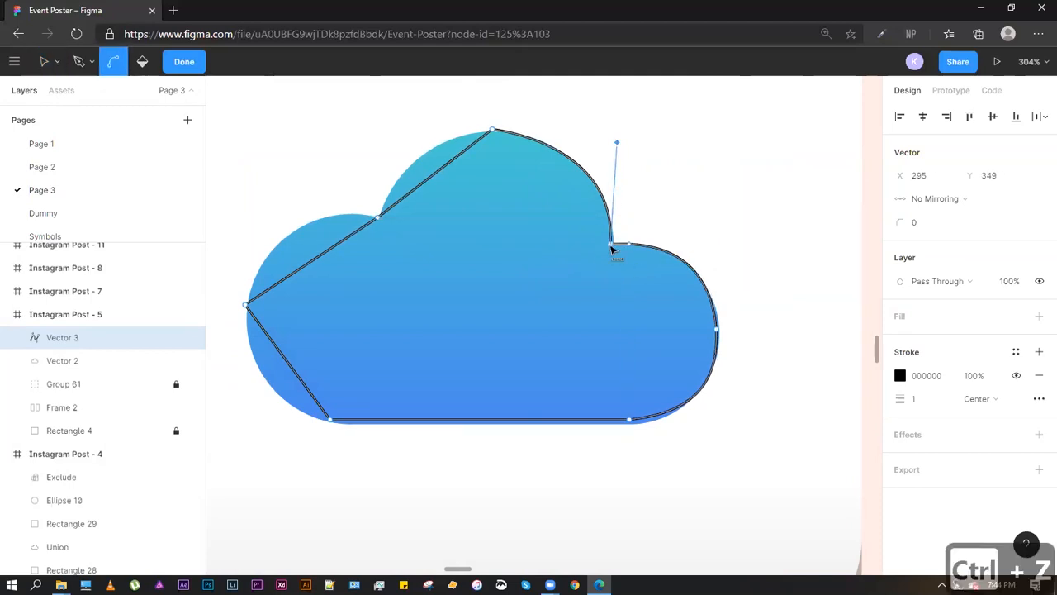
pyautogui.moveTo(617, 145); pyautogui.dragTo(672, 182)
pyautogui.hotkey('ctrl', 'z')
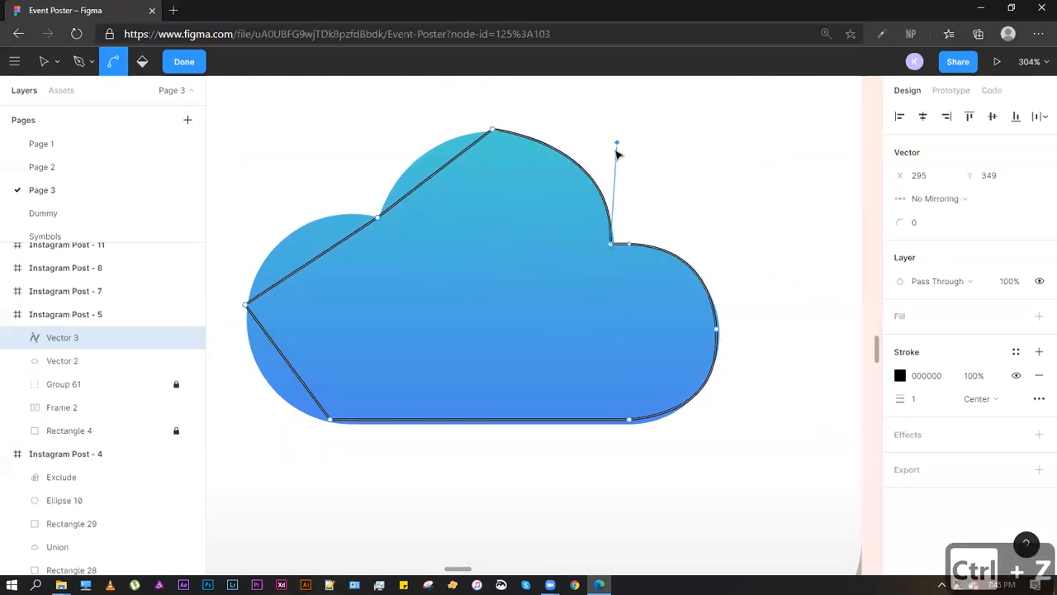
# Bend the path's topmost anchor and adjust its handles and the left notch anchor so the curve follows the cloud's top lobe
pyautogui.moveTo(511, 156); pyautogui.dragTo(586, 163)
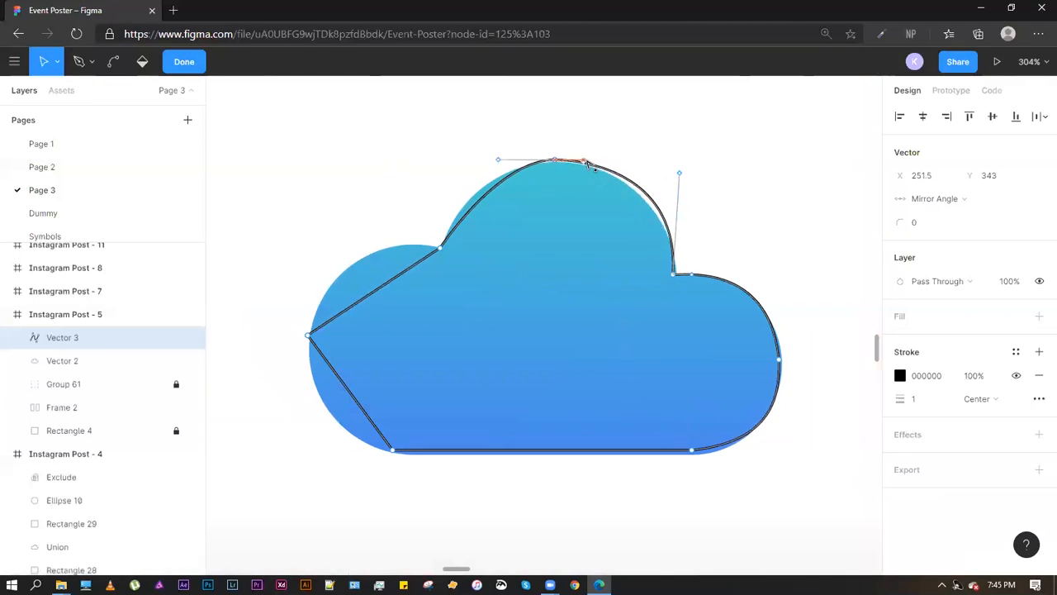
pyautogui.moveTo(498, 161); pyautogui.dragTo(458, 156)
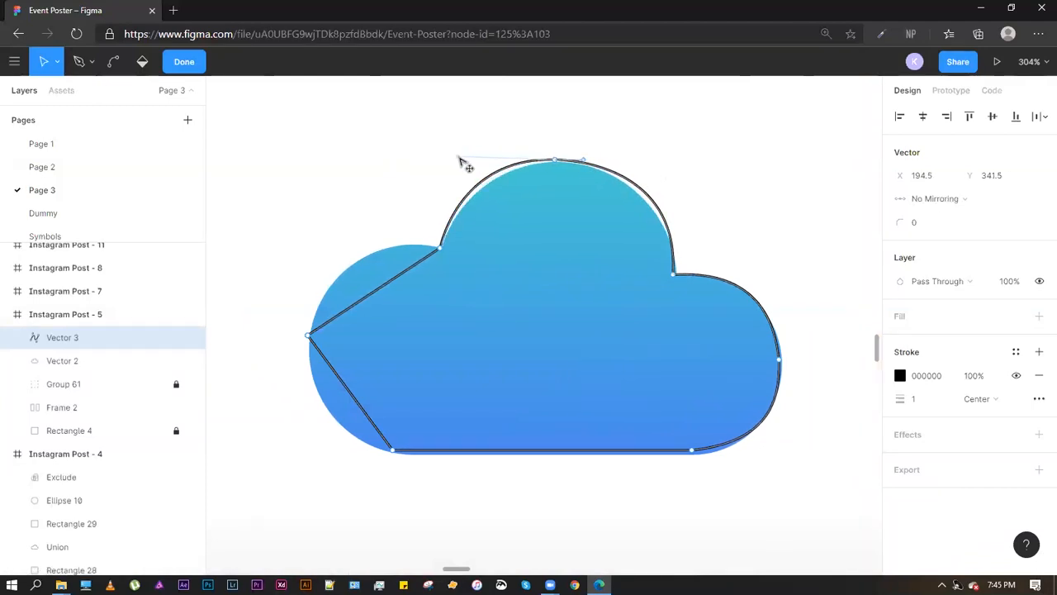
pyautogui.keyDown('ctrl'); pyautogui.click(439, 248); pyautogui.keyUp('ctrl')
pyautogui.moveTo(485, 215); pyautogui.dragTo(448, 221)
# Bend the path's leftmost anchor and adjust its handles so the curve follows the cloud's left lobe
pyautogui.moveTo(357, 261); pyautogui.dragTo(339, 239)
pyautogui.press('ctrl')
pyautogui.moveTo(307, 337); pyautogui.dragTo(295, 438)
pyautogui.moveTo(320, 272); pyautogui.dragTo(347, 239)
pyautogui.press('ctrl')
# Finish editing the traced path and move it off the icon to below the outlined cloud
pyautogui.scroll(-5, 446, 238)
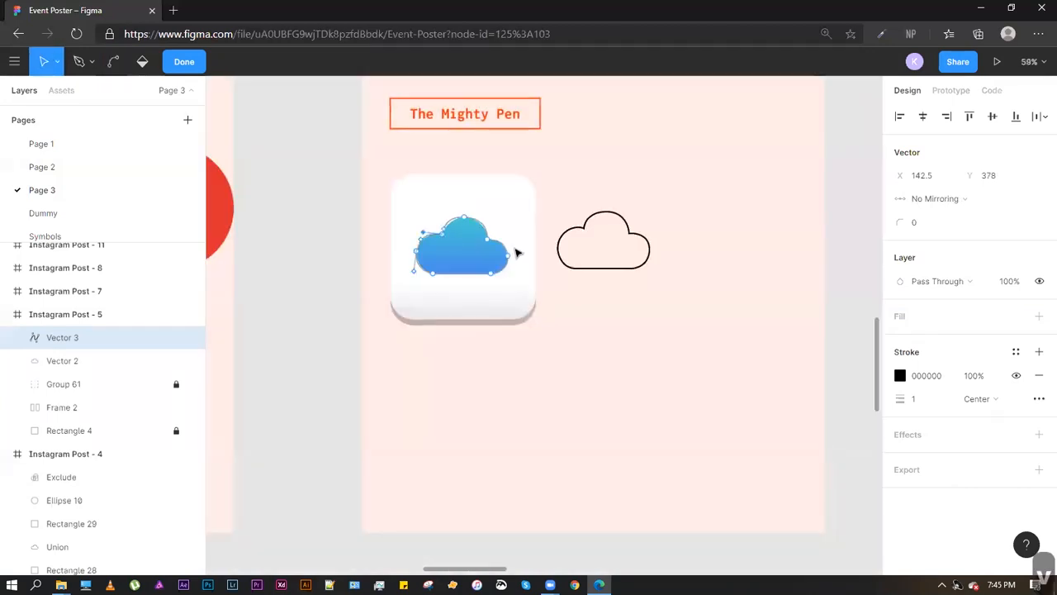
pyautogui.press('Escape')
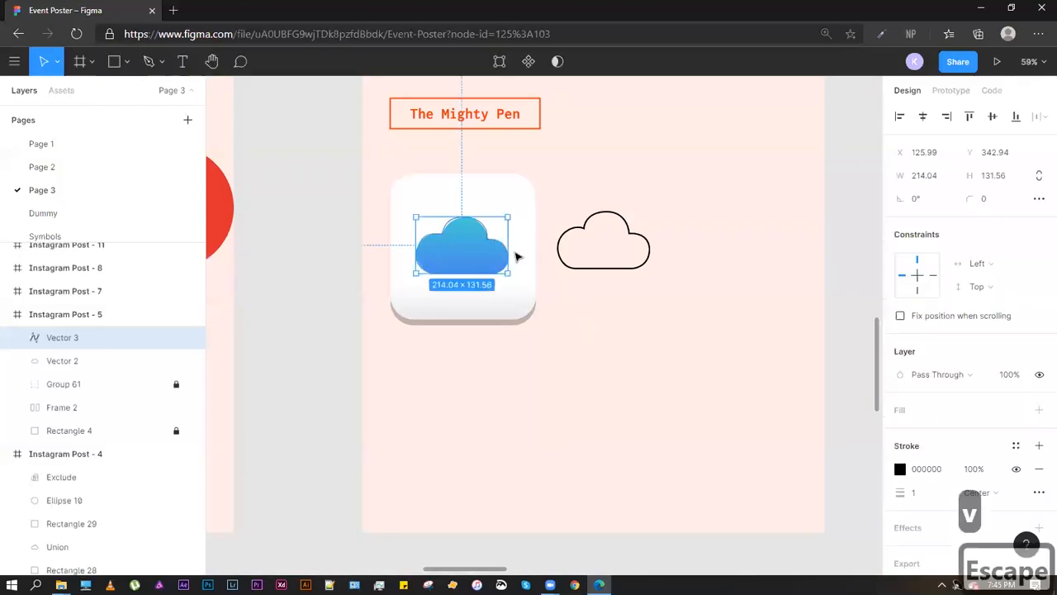
pyautogui.moveTo(498, 244); pyautogui.dragTo(639, 323)
pyautogui.click(671, 305)
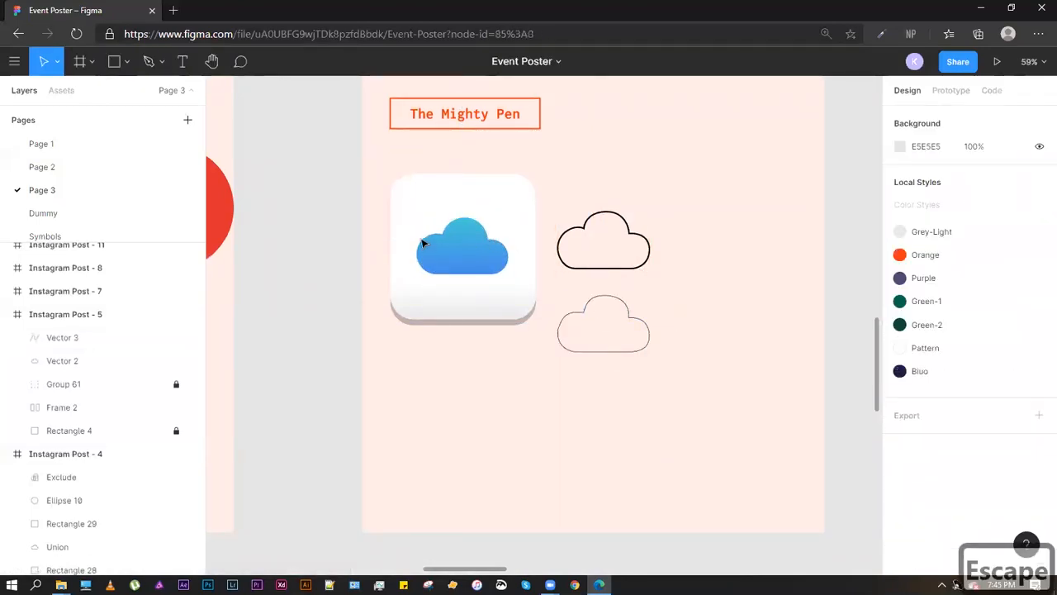
# Add a black 000000 fill to the traced cloud below the outlined cloud
pyautogui.moveTo(552, 308); pyautogui.dragTo(825, 266)
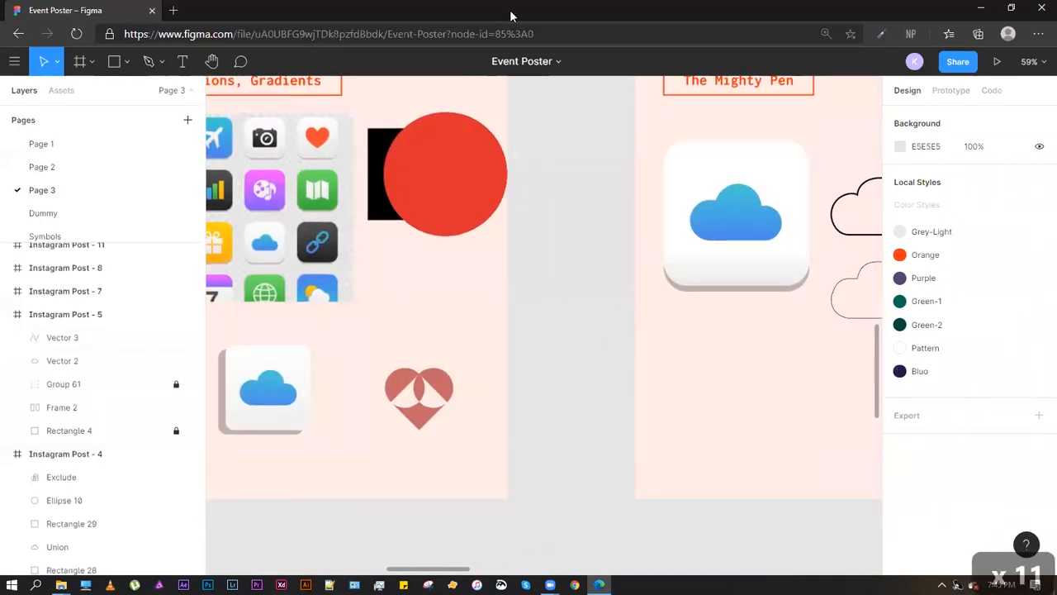
pyautogui.moveTo(619, 307); pyautogui.dragTo(208, 295)
pyautogui.click(481, 254)
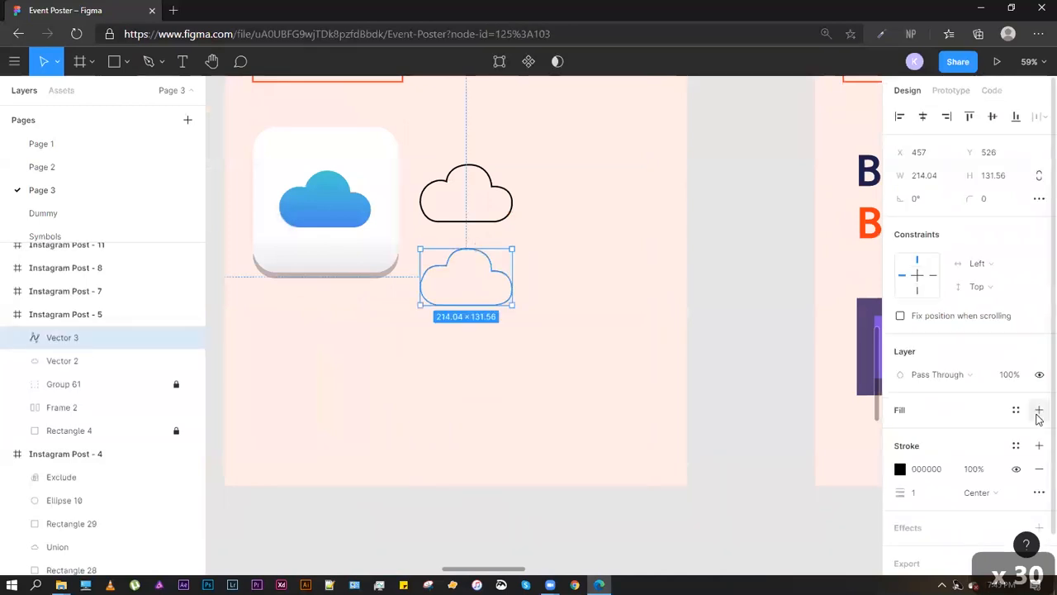
pyautogui.click(1038, 412)
pyautogui.click(901, 435)
pyautogui.moveTo(842, 297); pyautogui.dragTo(635, 361)
pyautogui.click(583, 328)
pyautogui.click(466, 277)
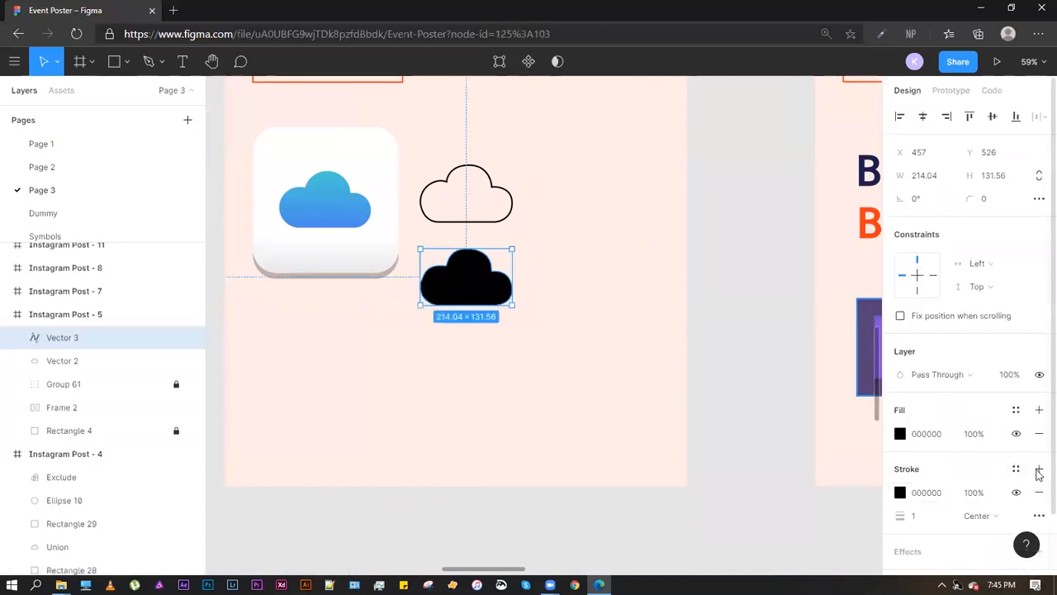
# Set the traced cloud's stroke color to FFFFFF and its thickness to 46
pyautogui.click(900, 492)
pyautogui.write('ffffff')
pyautogui.press('Return')
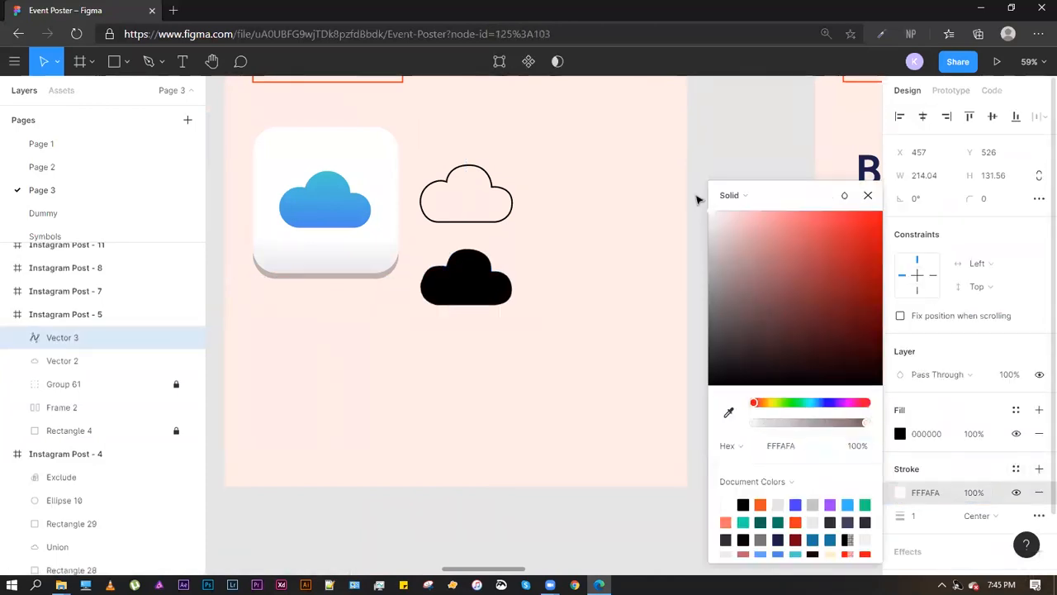
pyautogui.hotkey('ctrl', 'z')
pyautogui.hotkey('ctrl', 'shift', 'z')
pyautogui.click(931, 517)
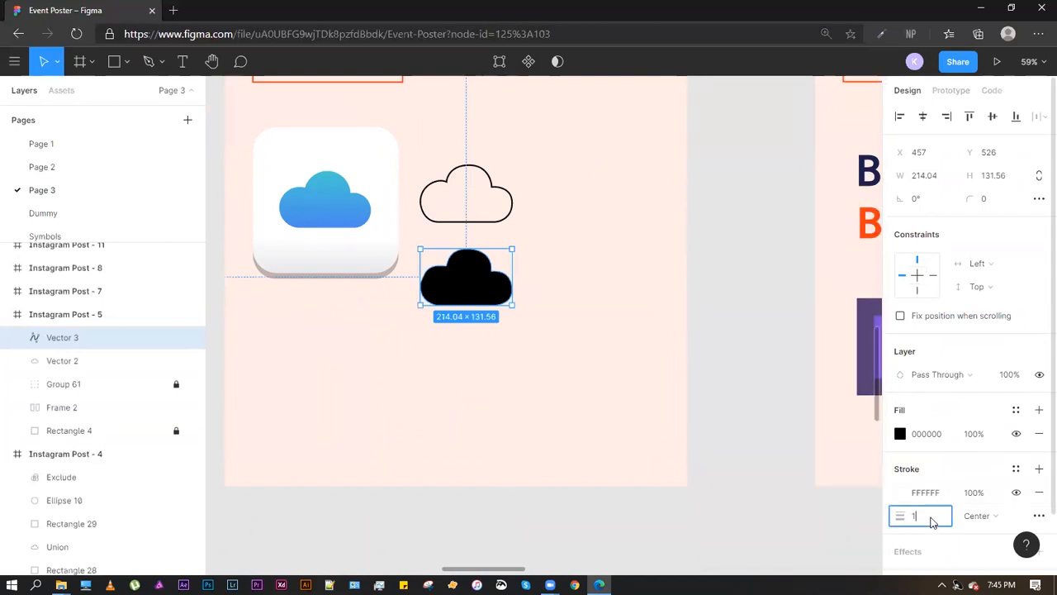
pyautogui.write('46')
pyautogui.press('Return')
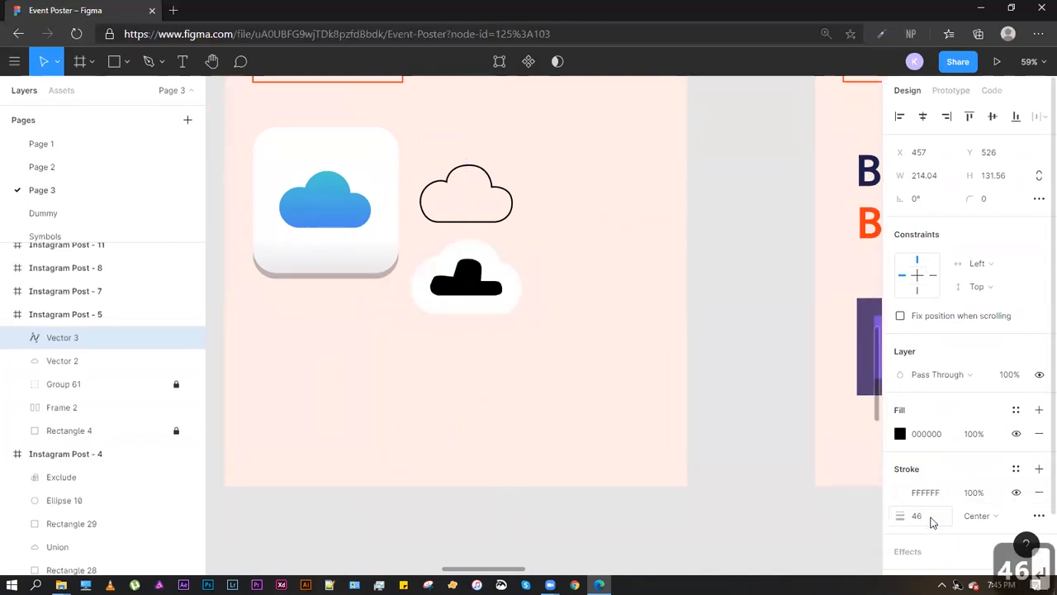
# Try the Inside alignment for the traced cloud's stroke, settle on Outside, and deselect the cloud
pyautogui.click(977, 515)
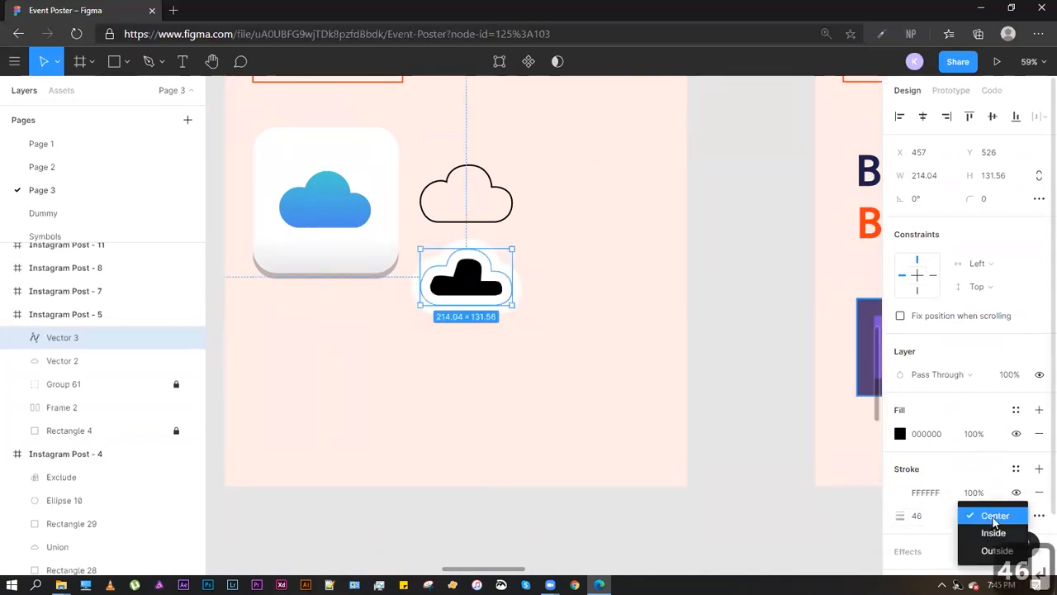
pyautogui.click(988, 533)
pyautogui.click(979, 515)
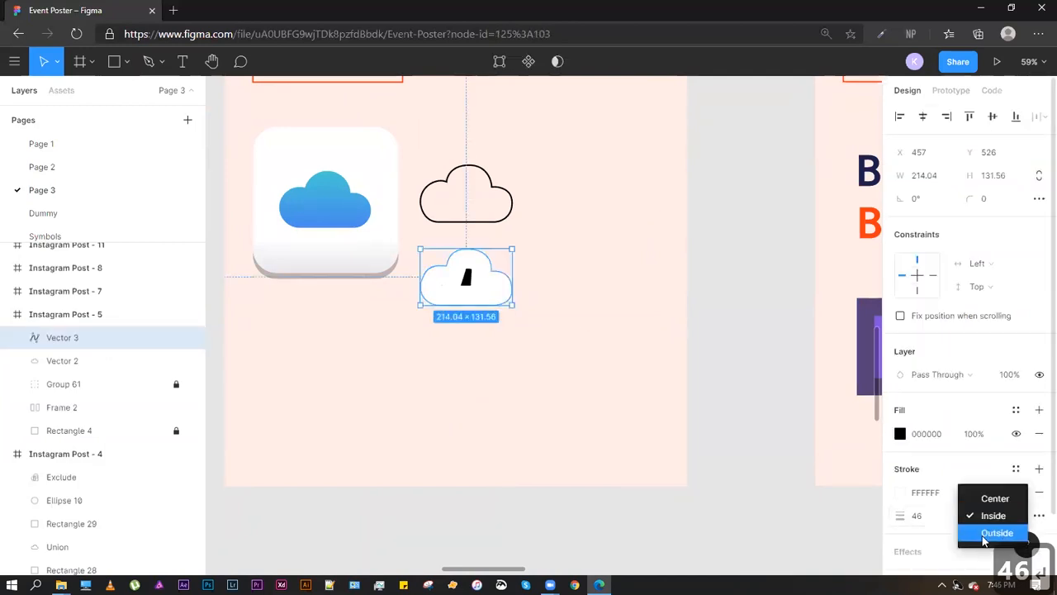
pyautogui.click(989, 535)
pyautogui.scroll(5, 473, 283)
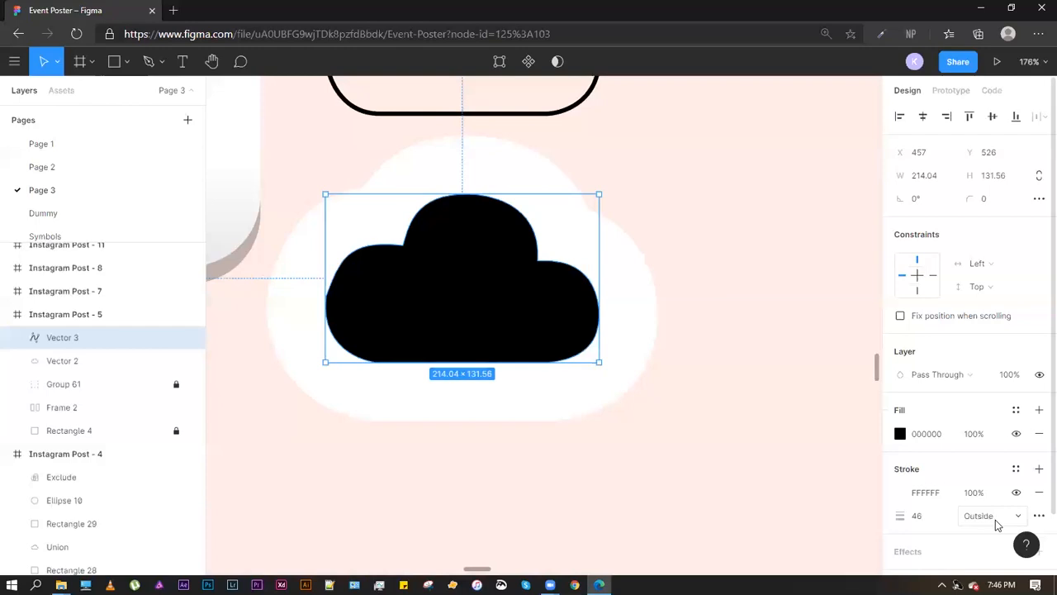
pyautogui.click(755, 389)
pyautogui.scroll(-5, 456, 244)
pyautogui.click(458, 258)
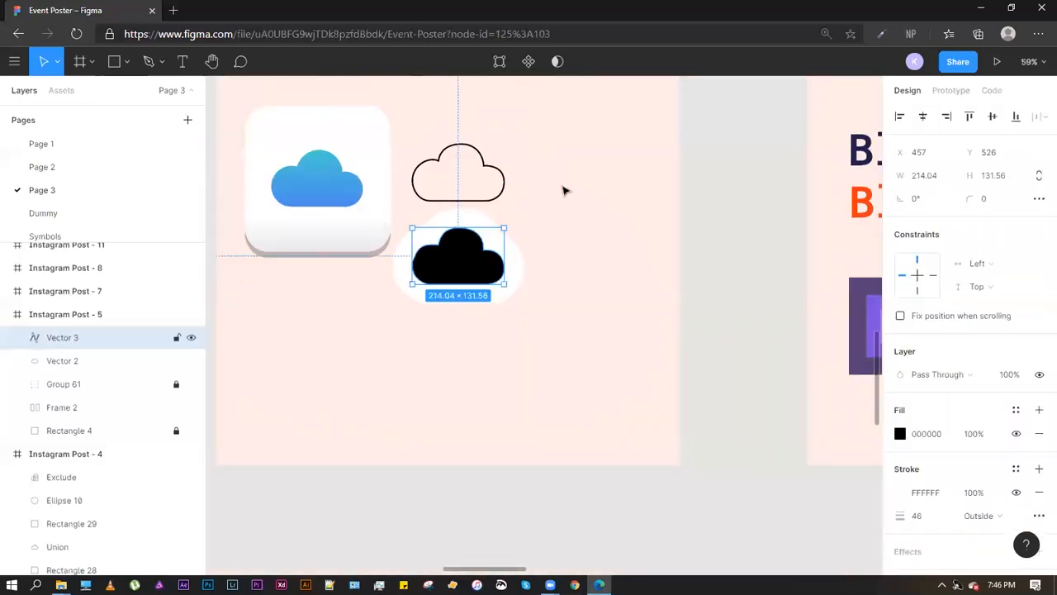
pyautogui.scroll(2, 531, 203)
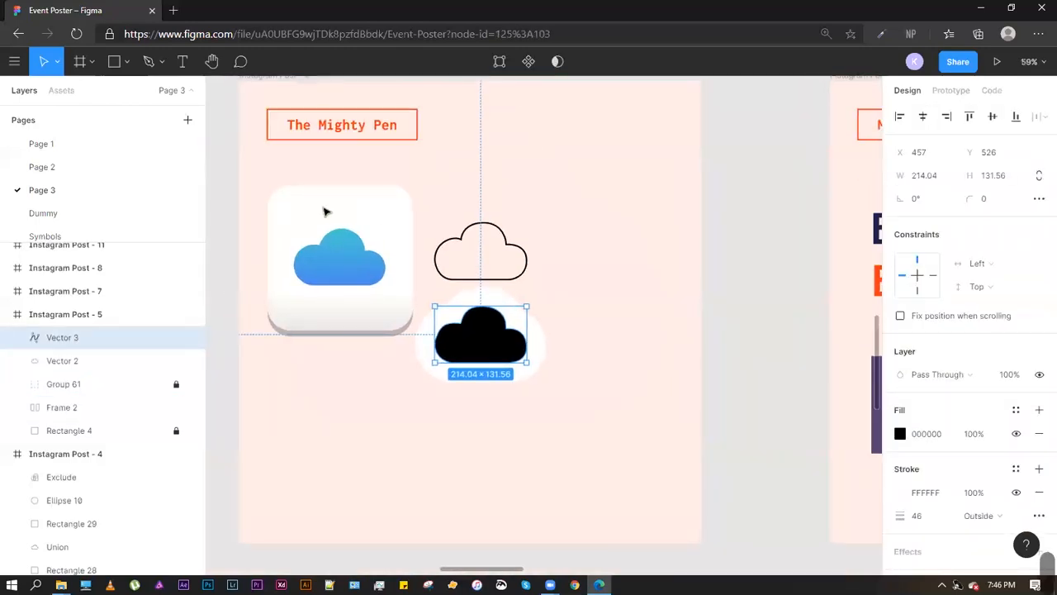
pyautogui.click(584, 312)
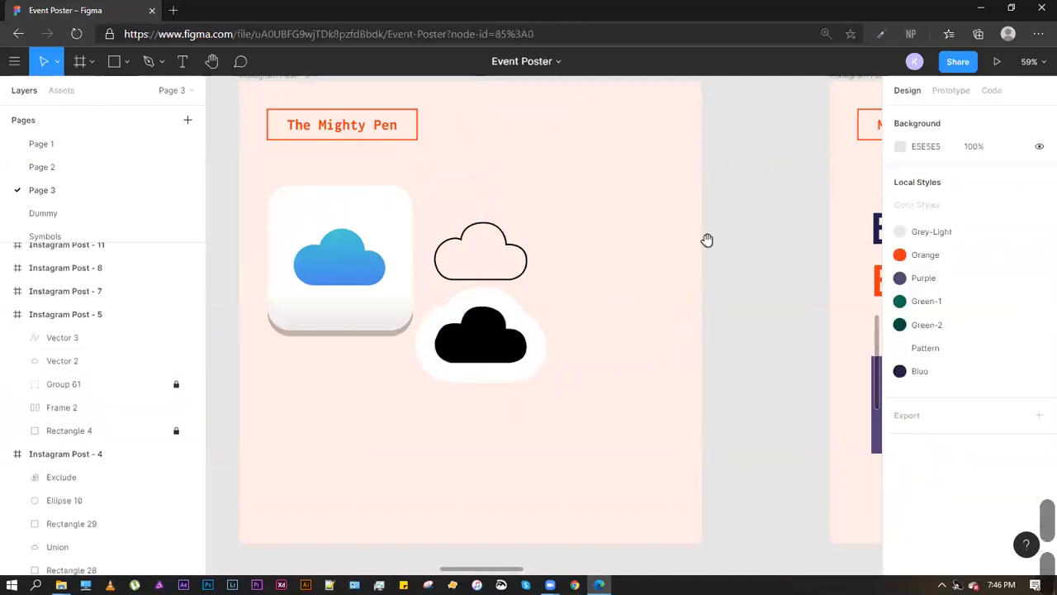
# Move on to the "Masking, Blending Modes" frame and cancel the Audio Alert about the microphone
pyautogui.hscroll(12, 706, 239)
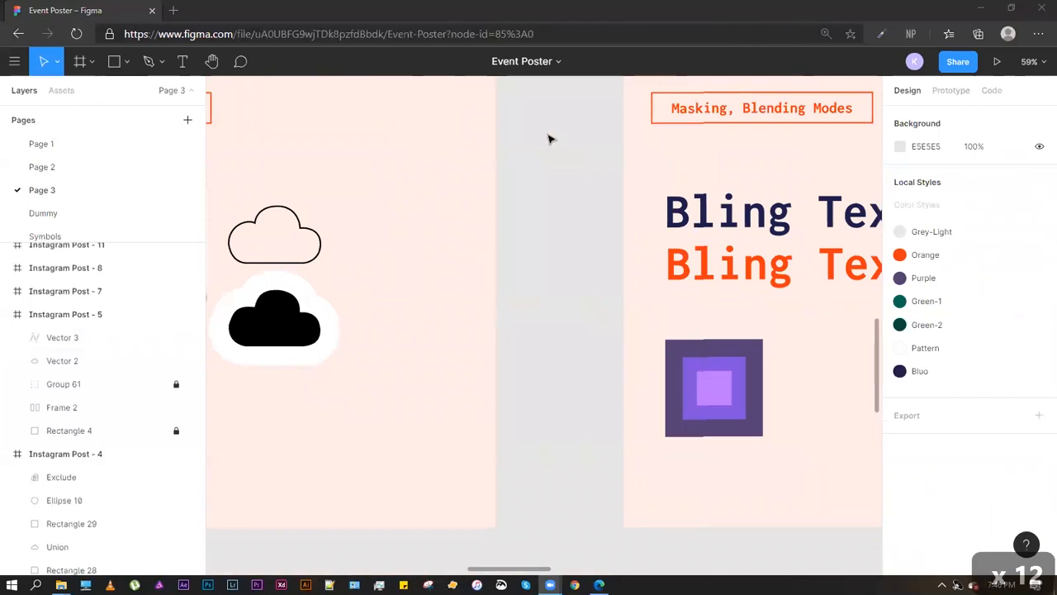
pyautogui.scroll(-5, 550, 138)
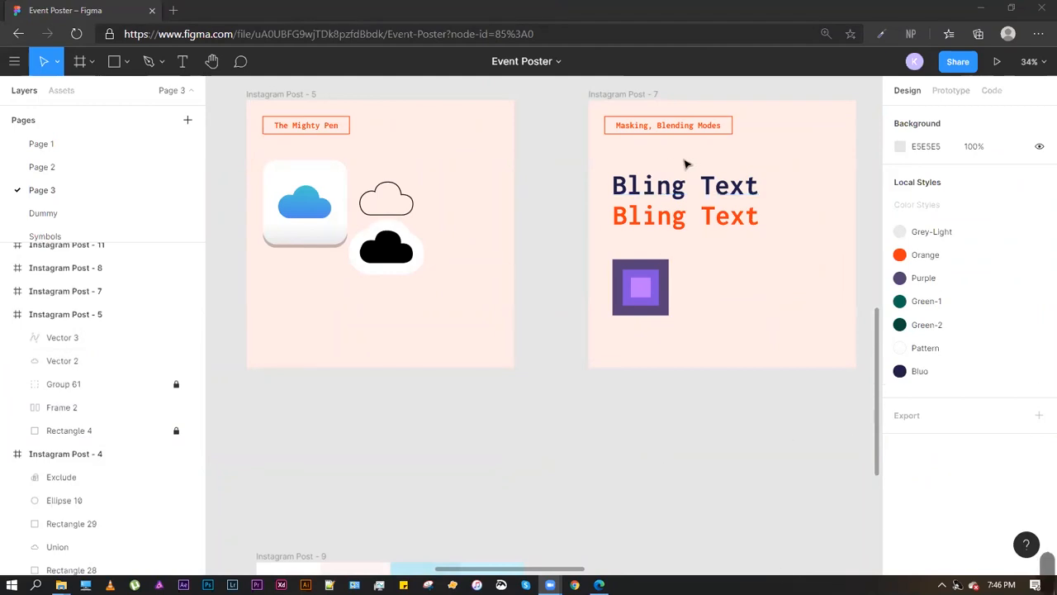
pyautogui.click(685, 186)
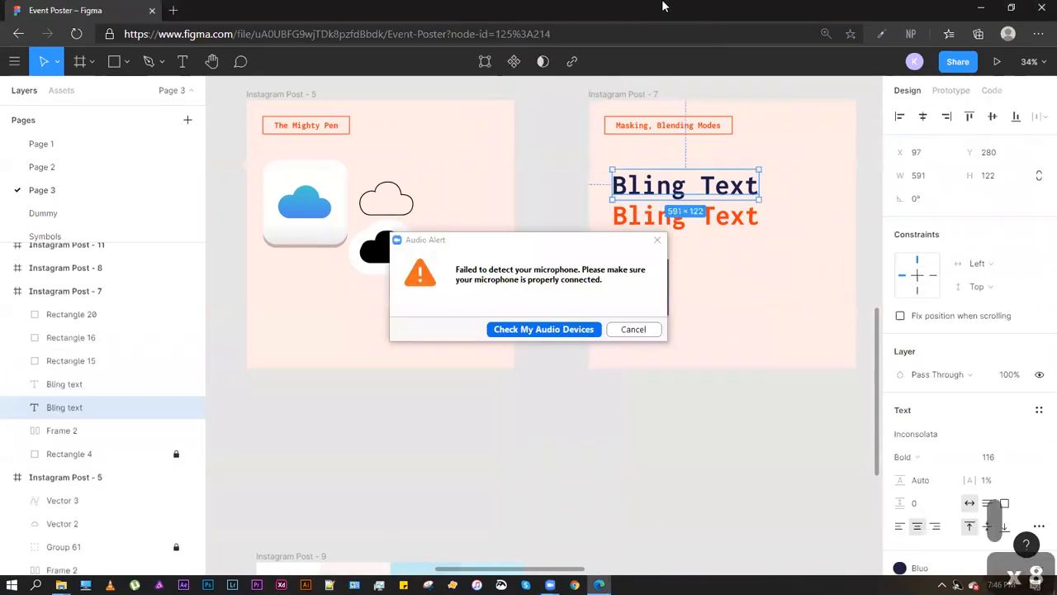
pyautogui.click(635, 328)
pyautogui.click(724, 317)
# Examine the two Bling Text layers and the nested purple squares in the "Masking, Blending Modes" frame
pyautogui.press('space')
pyautogui.moveTo(678, 378); pyautogui.dragTo(674, 380)
pyautogui.hscroll(5, 673, 381)
pyautogui.scroll(3, 611, 363)
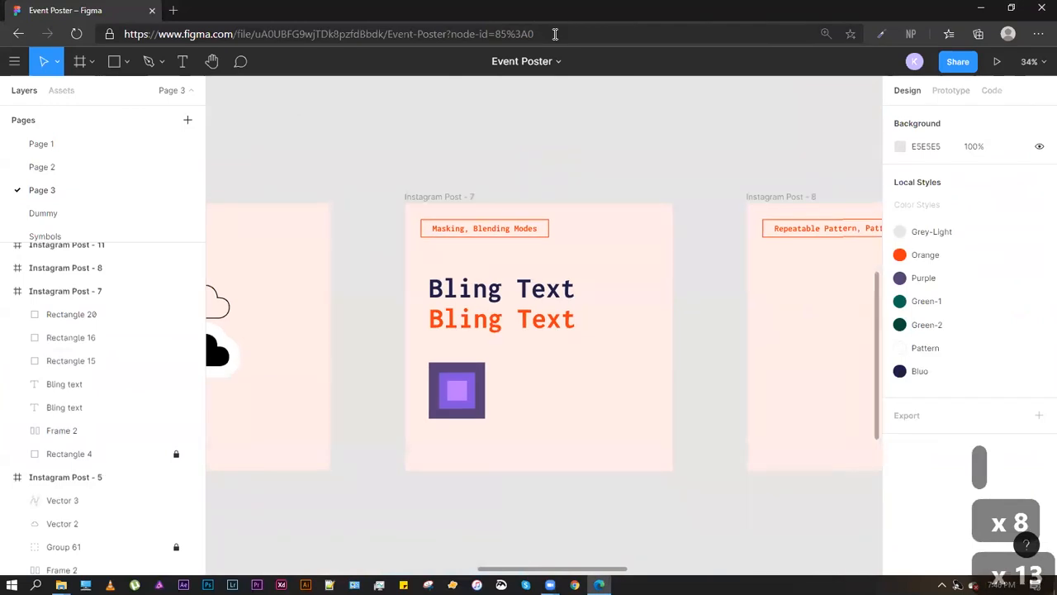
pyautogui.scroll(2, 392, 261)
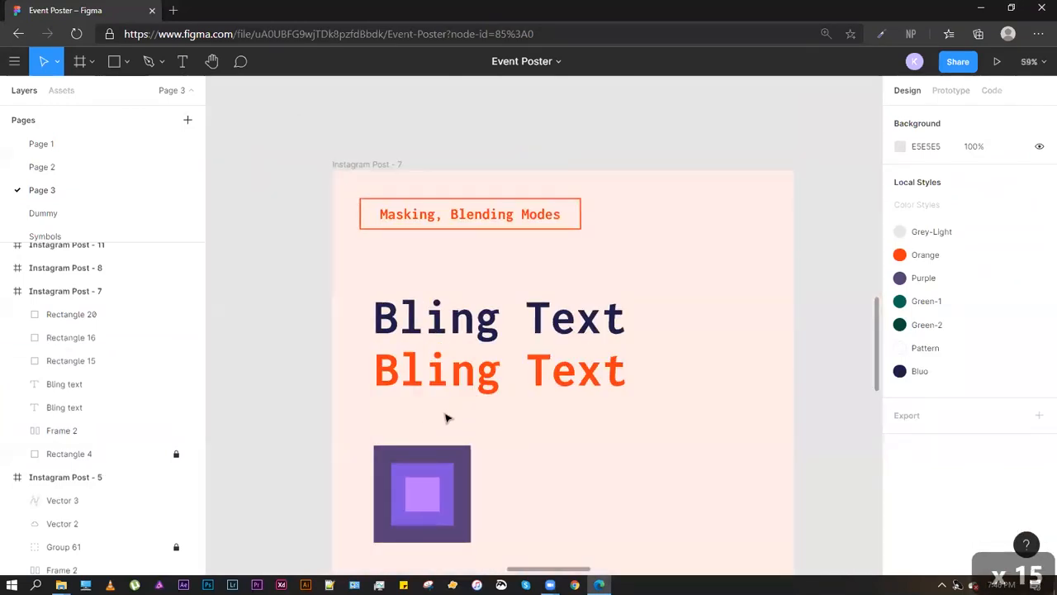
pyautogui.click(558, 378)
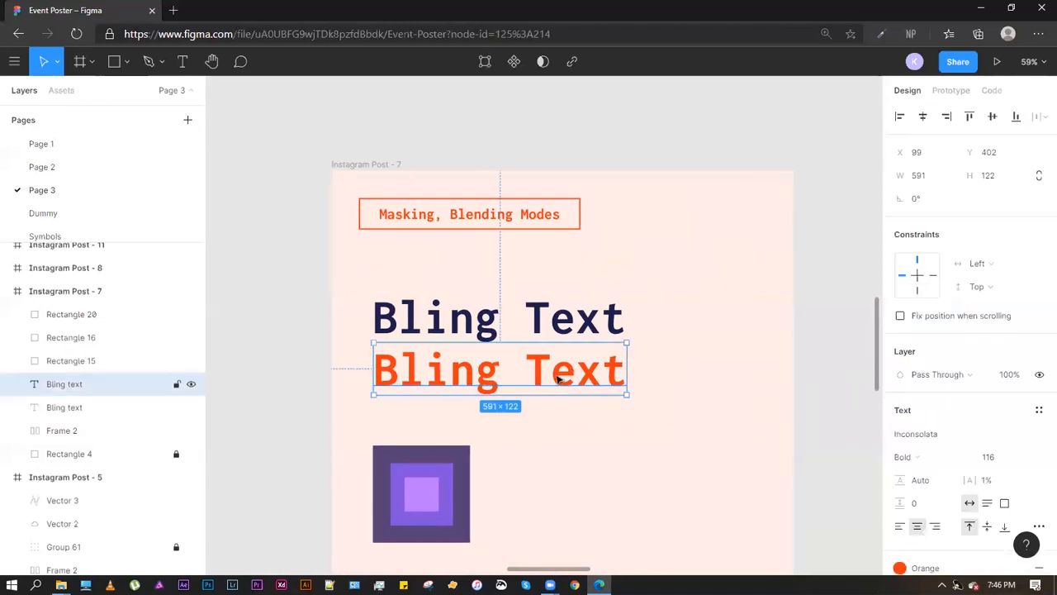
pyautogui.click(393, 264)
pyautogui.hscroll(3, 502, 283)
pyautogui.scroll(-1, 502, 284)
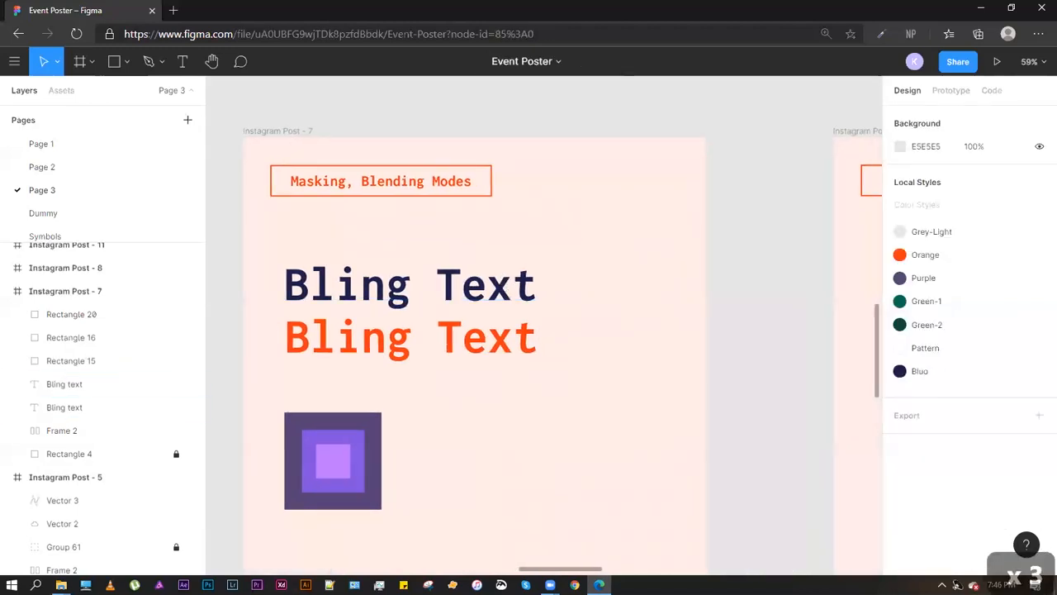
pyautogui.scroll(-3, 293, 307)
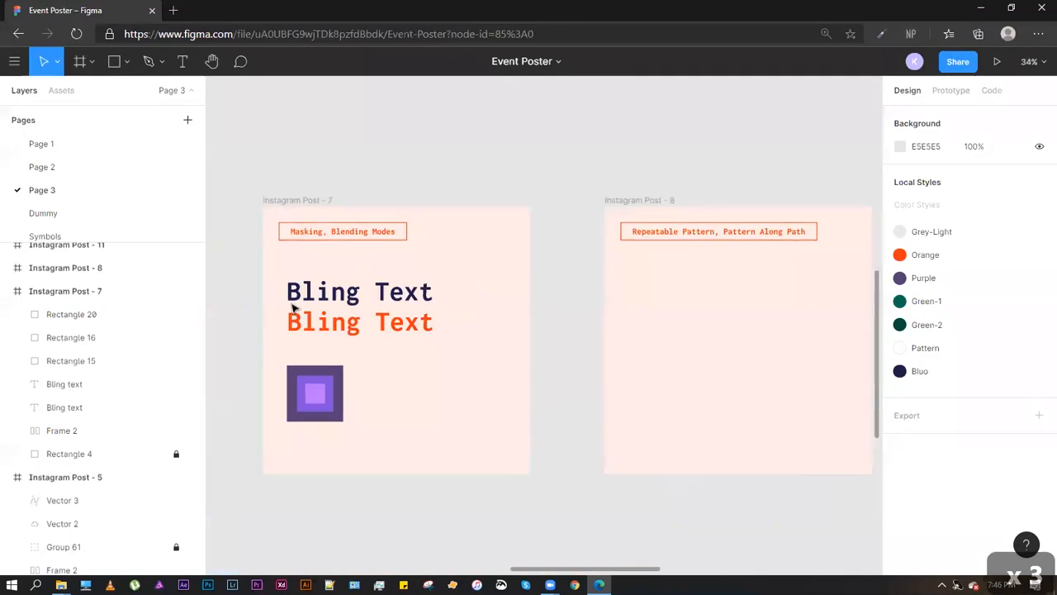
pyautogui.hscroll(-1, 347, 306)
pyautogui.scroll(5, 380, 305)
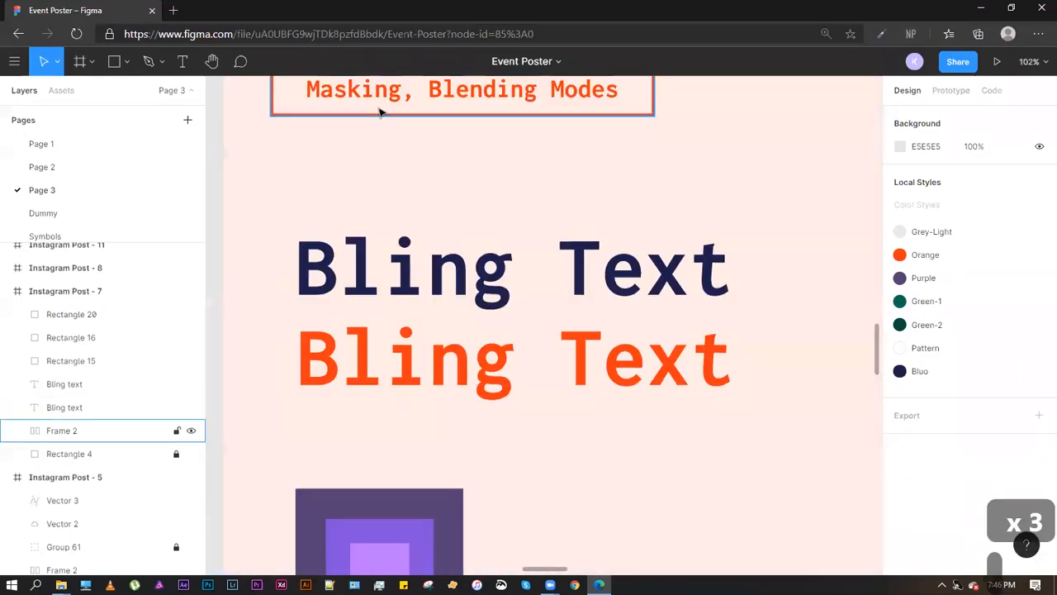
pyautogui.scroll(1, 380, 144)
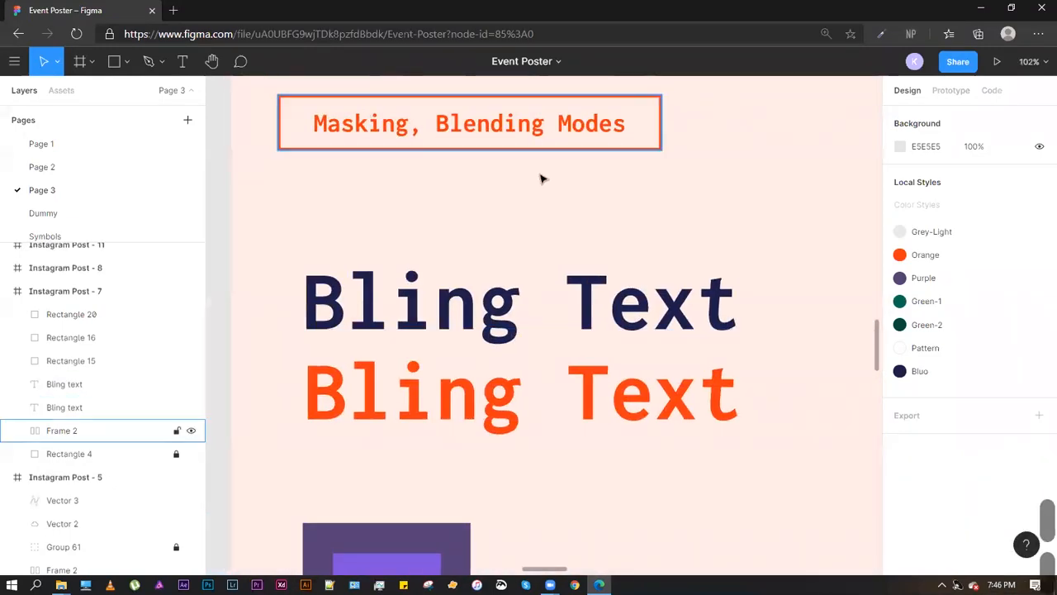
# Review the available layer blend modes for the dark blue Bling Text and deselect it without choosing one
pyautogui.click(353, 322)
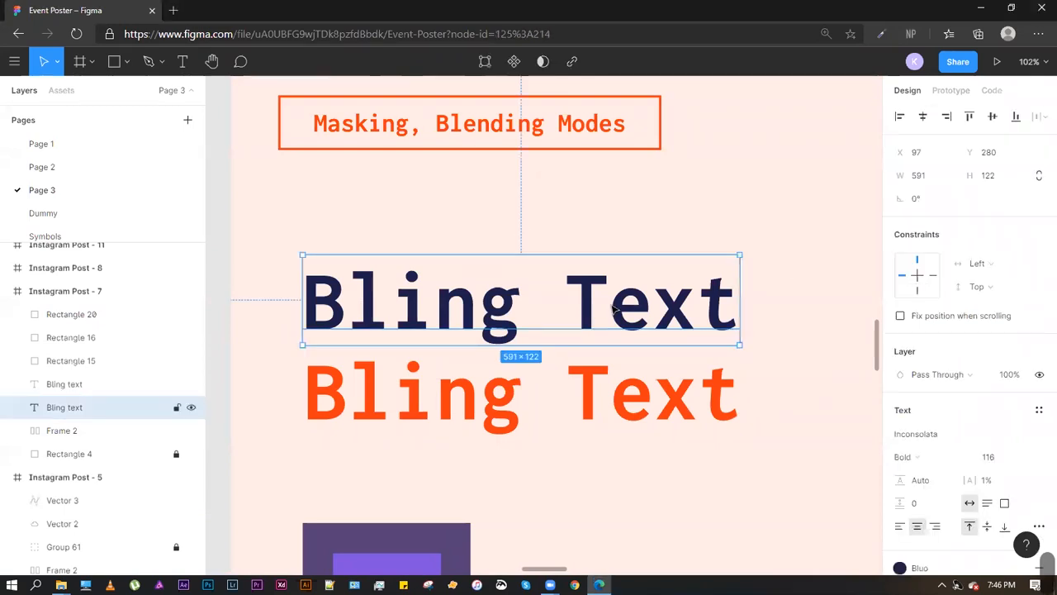
pyautogui.scroll(-3, 434, 318)
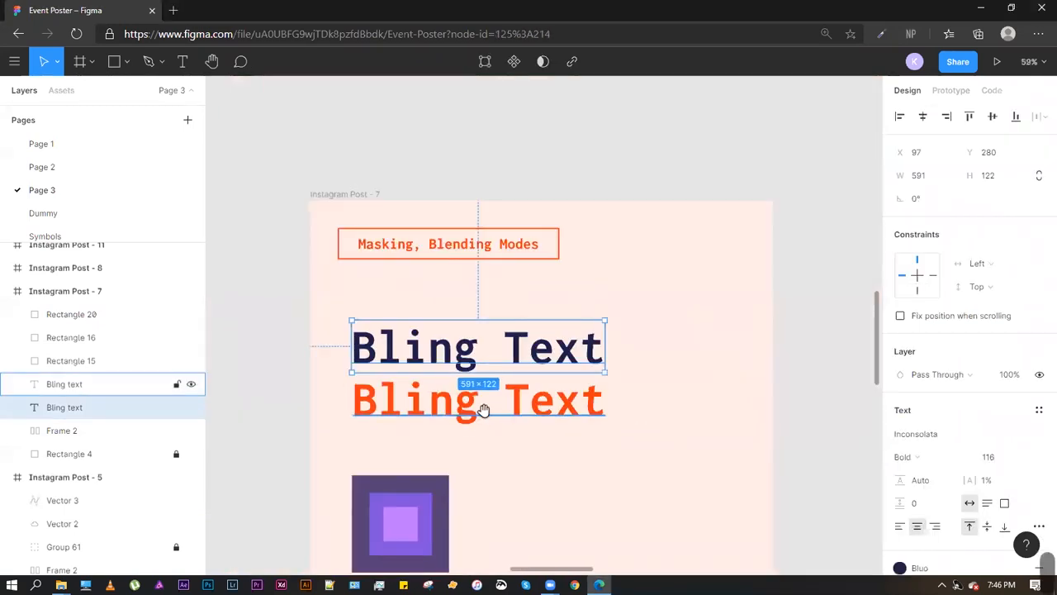
pyautogui.scroll(-3, 484, 408)
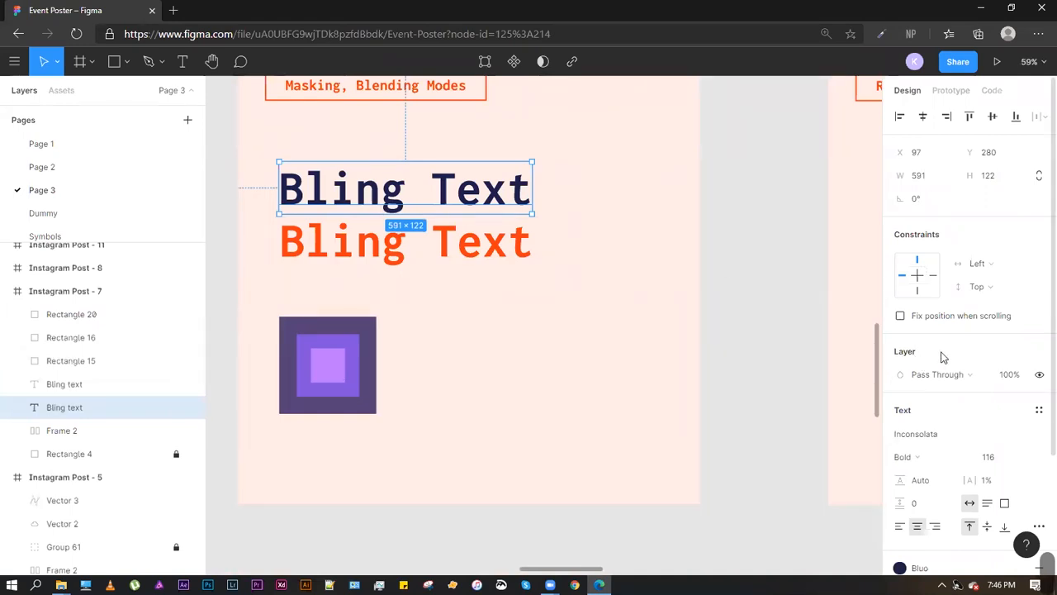
pyautogui.click(950, 382)
pyautogui.press('Escape')
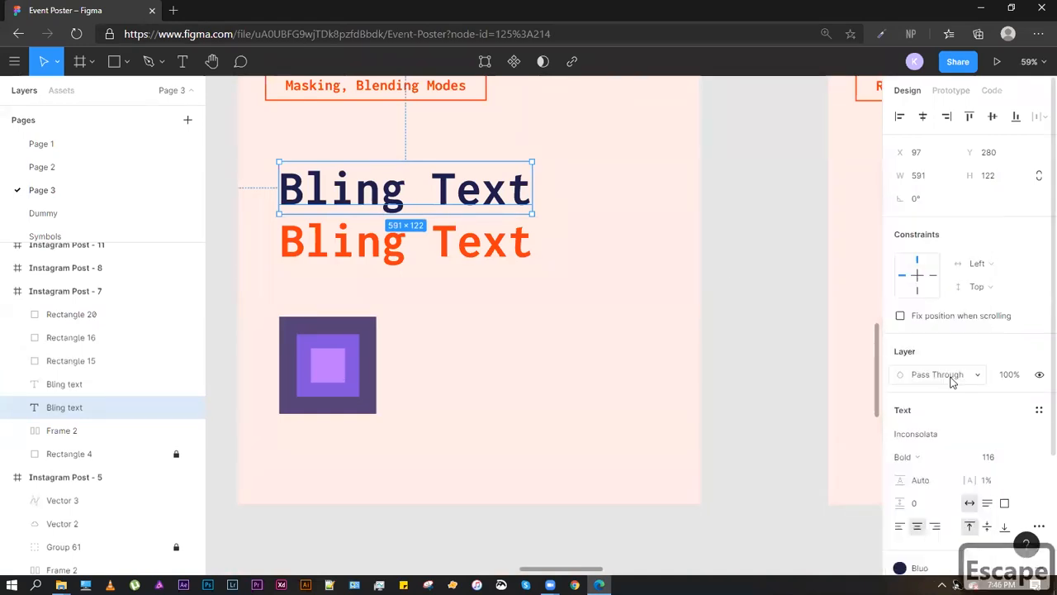
pyautogui.click(948, 376)
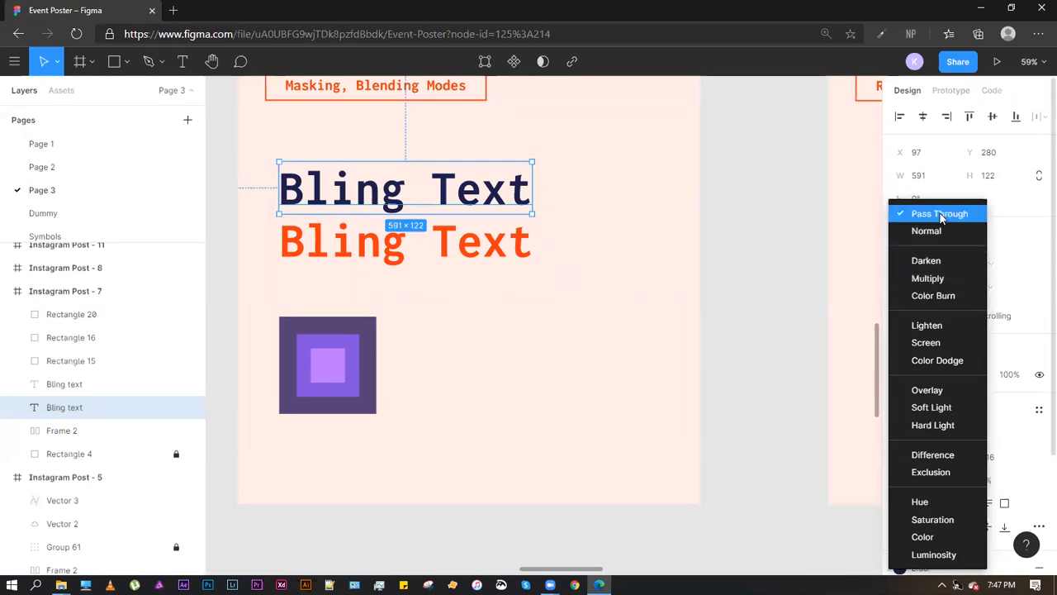
pyautogui.click(437, 103)
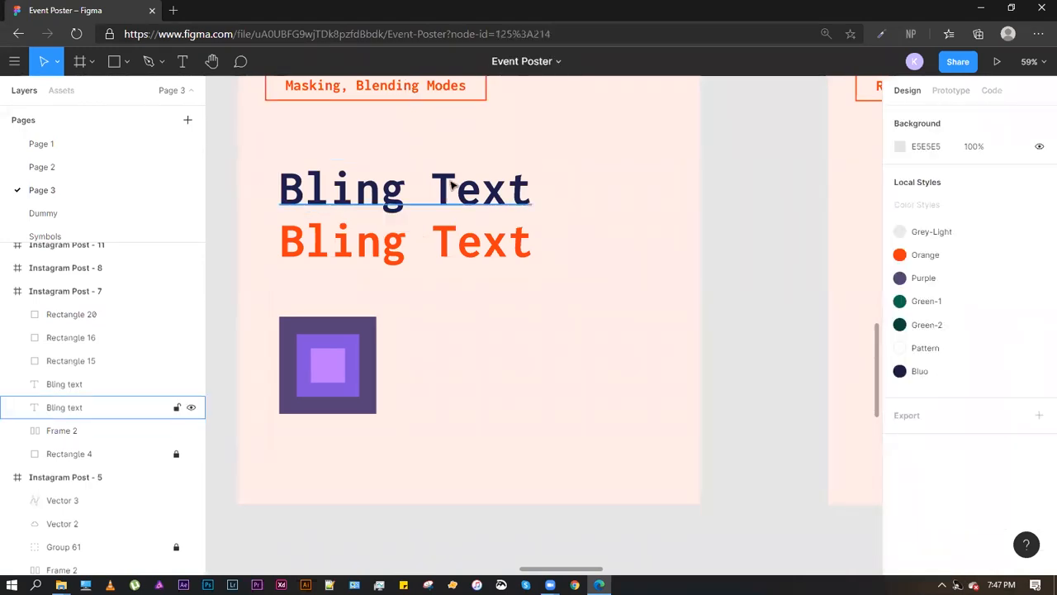
# Lay the orange Bling Text over the dark blue one and nudge it right and down to X 105, Y 289
pyautogui.click(453, 188)
pyautogui.moveTo(378, 248); pyautogui.dragTo(372, 211)
pyautogui.scroll(5, 283, 185)
pyautogui.press('Right')
pyautogui.press('Right')
pyautogui.press('Right')
pyautogui.press('Right')
pyautogui.press('Right')
pyautogui.press('Right')
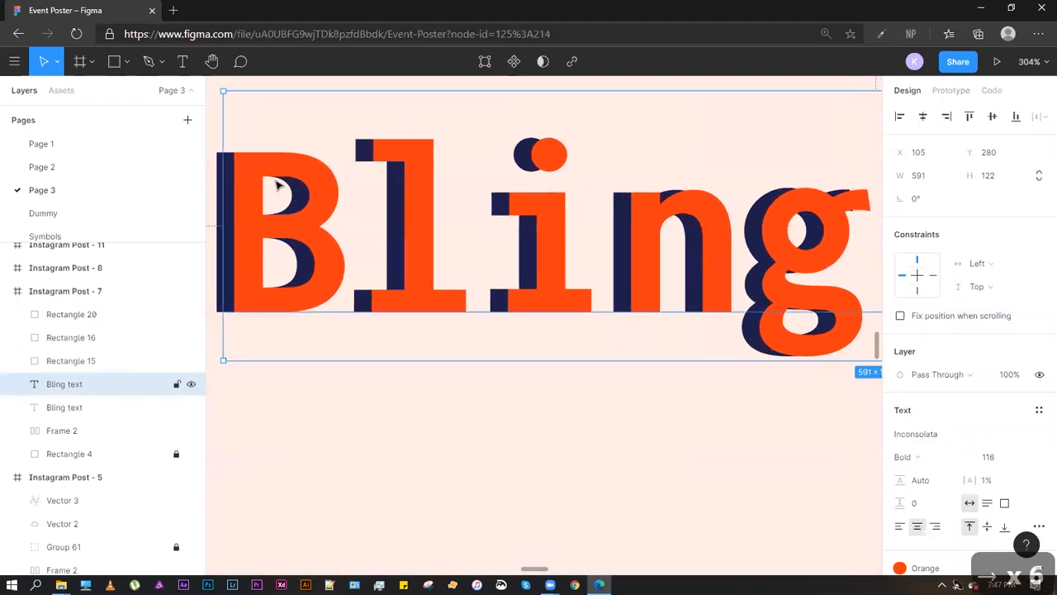
pyautogui.press('Down')
pyautogui.press('Down')
pyautogui.press('Down')
pyautogui.press('Down')
pyautogui.press('Down')
pyautogui.press('Down')
pyautogui.press('Down')
pyautogui.press('Down')
pyautogui.press('Down')
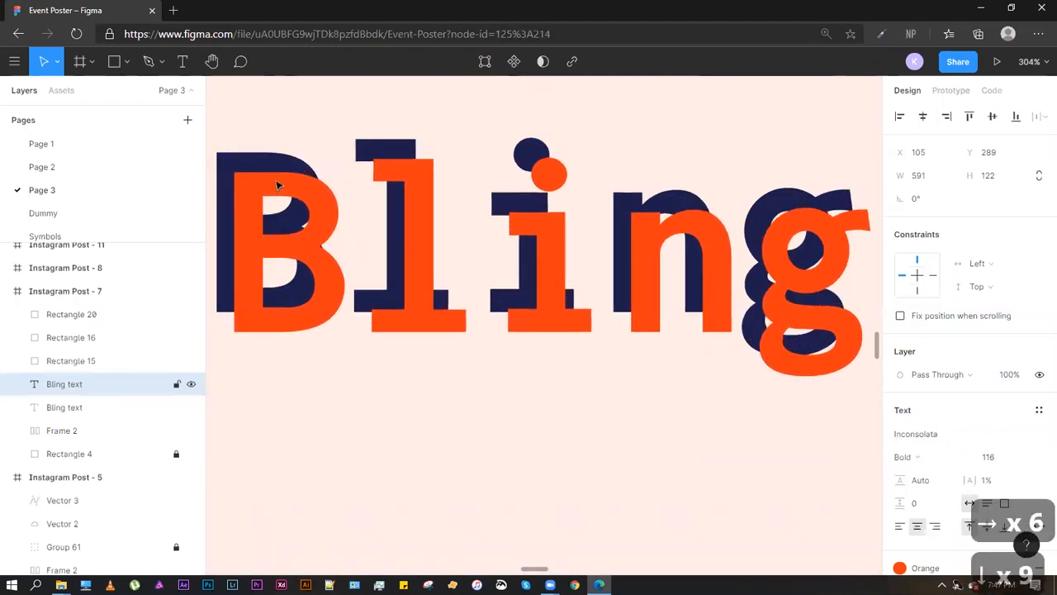
# Stretch the orange Bling Text's box to a height of 236 and fit it back to its text with auto height
pyautogui.scroll(-5, 278, 185)
pyautogui.moveTo(316, 266); pyautogui.dragTo(316, 350)
pyautogui.scroll(-1, 316, 350)
pyautogui.click(831, 181)
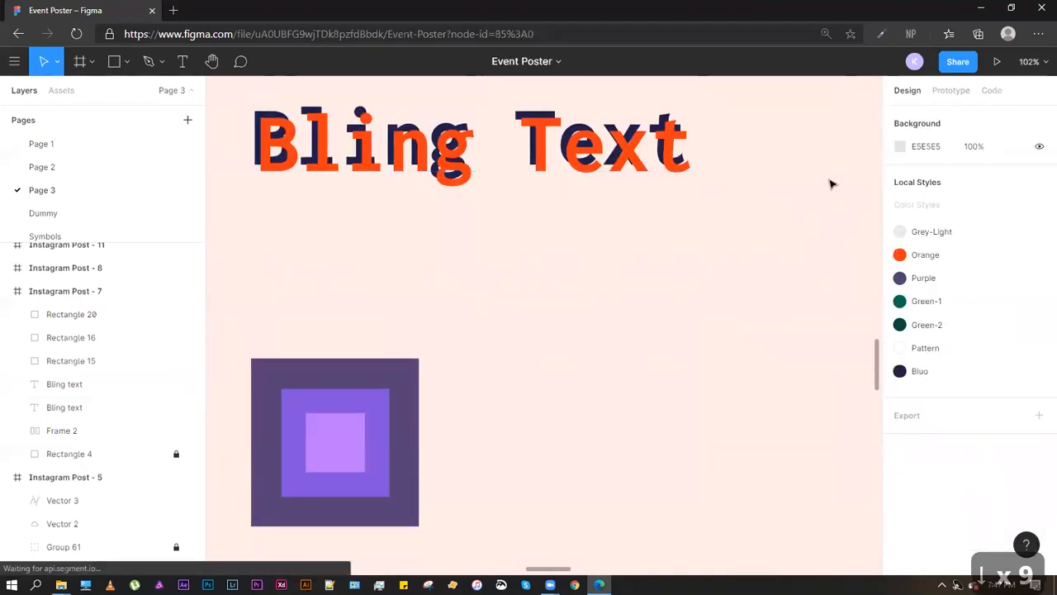
pyautogui.click(662, 144)
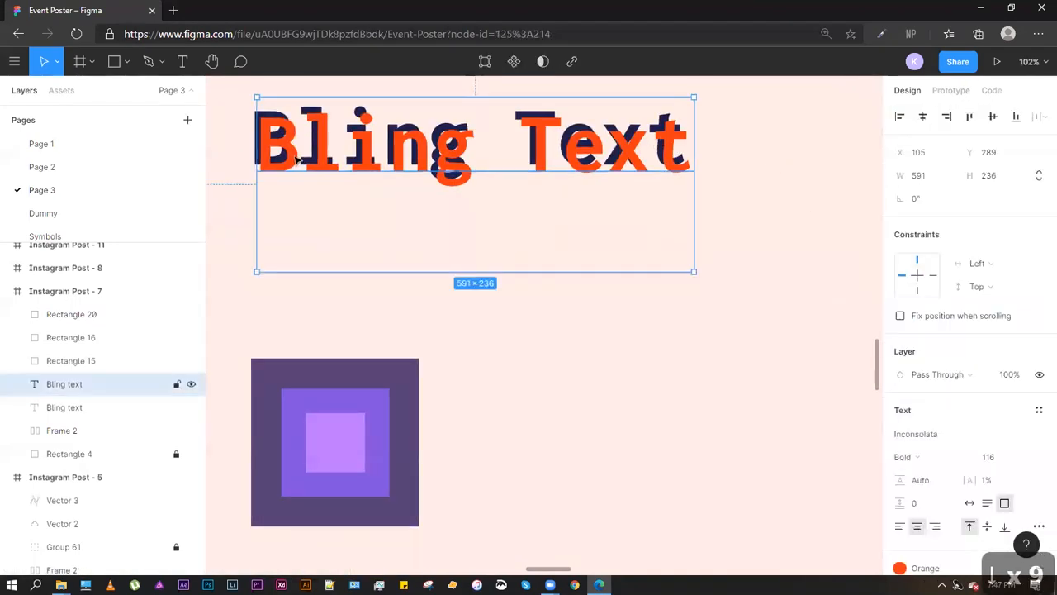
pyautogui.click(987, 502)
pyautogui.click(528, 272)
pyautogui.click(385, 180)
pyautogui.moveTo(342, 201); pyautogui.dragTo(433, 290)
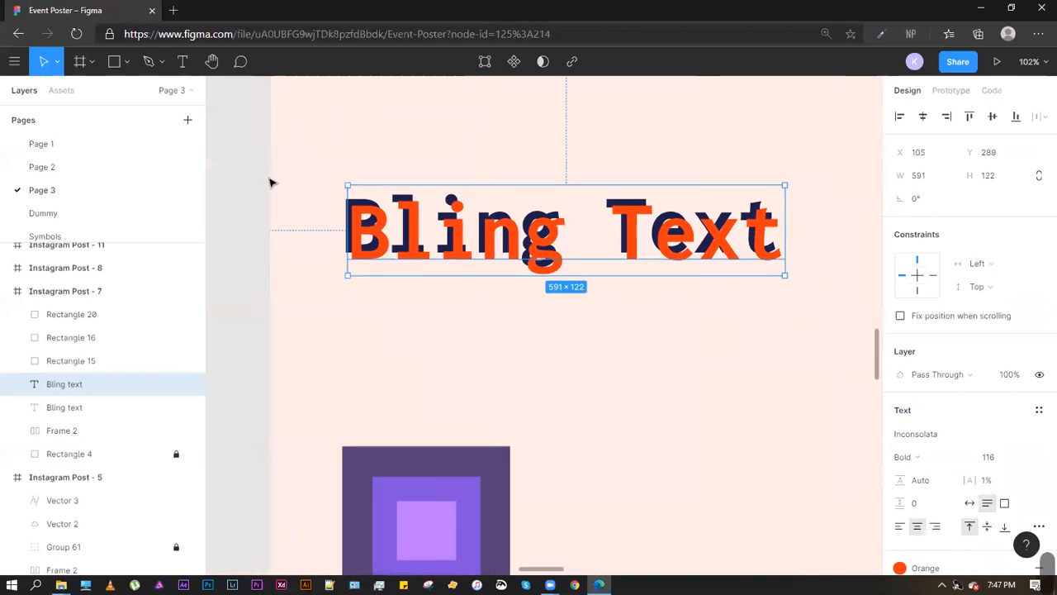
# Try the Multiply blend mode on the orange Bling Text and inspect where its letters overlap the dark blue text
pyautogui.scroll(5, 544, 240)
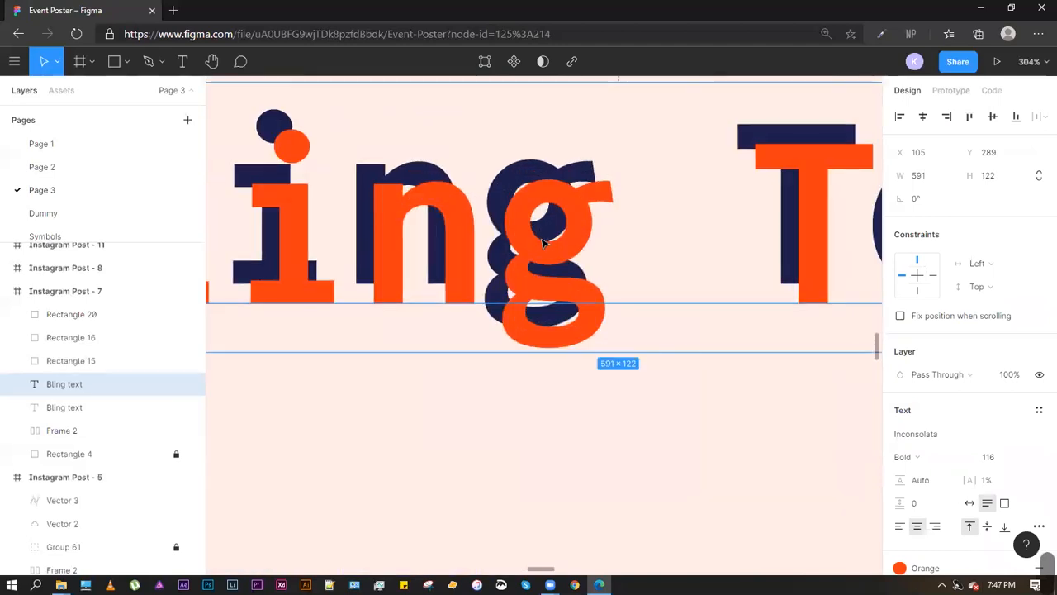
pyautogui.scroll(-2, 613, 215)
pyautogui.click(698, 406)
pyautogui.click(562, 233)
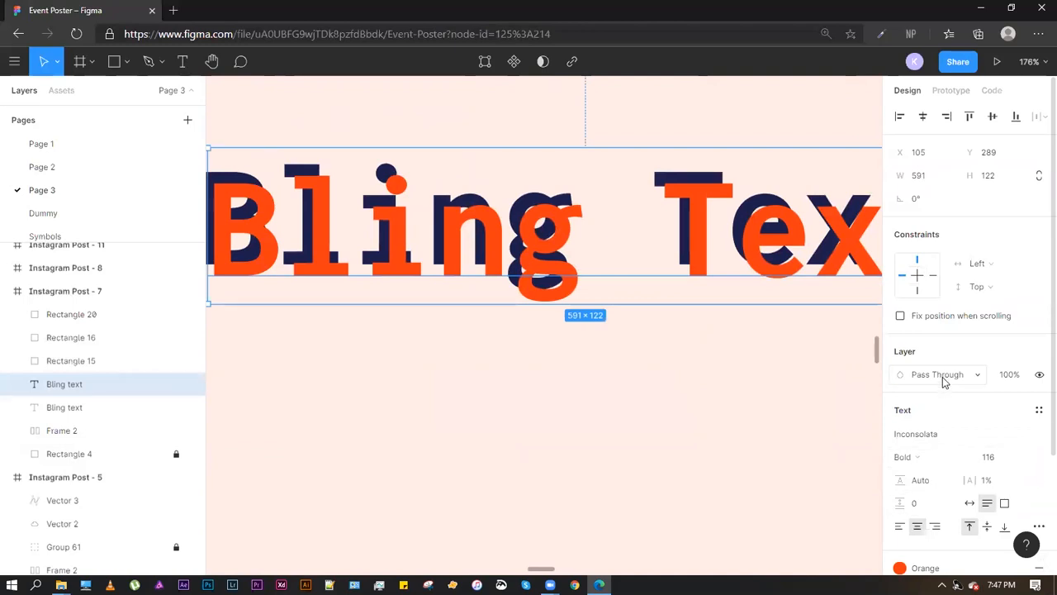
pyautogui.click(970, 379)
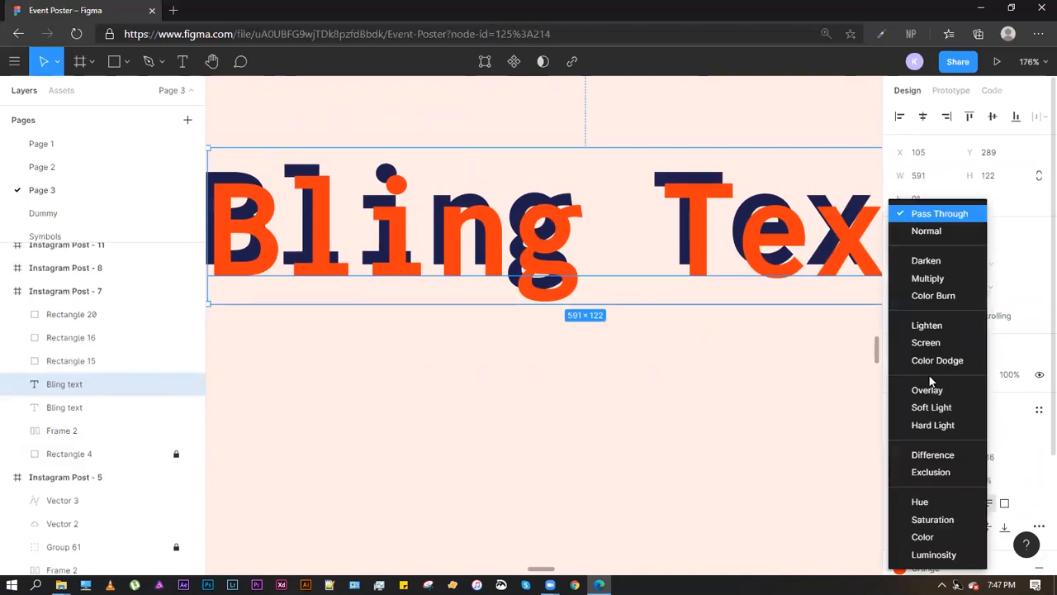
pyautogui.click(943, 279)
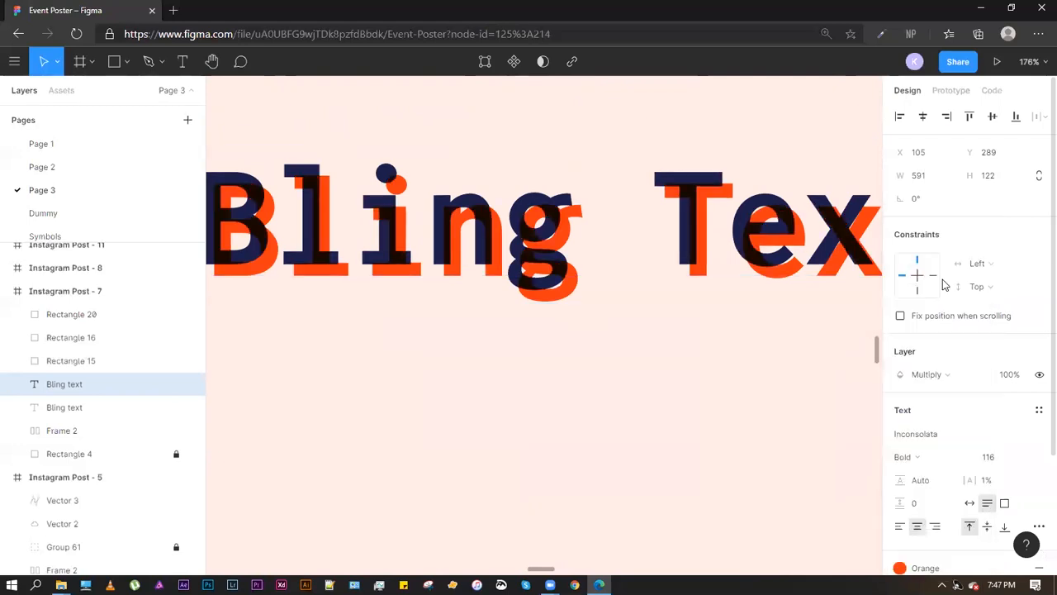
pyautogui.click(468, 372)
pyautogui.scroll(5, 369, 264)
pyautogui.scroll(-5, 369, 263)
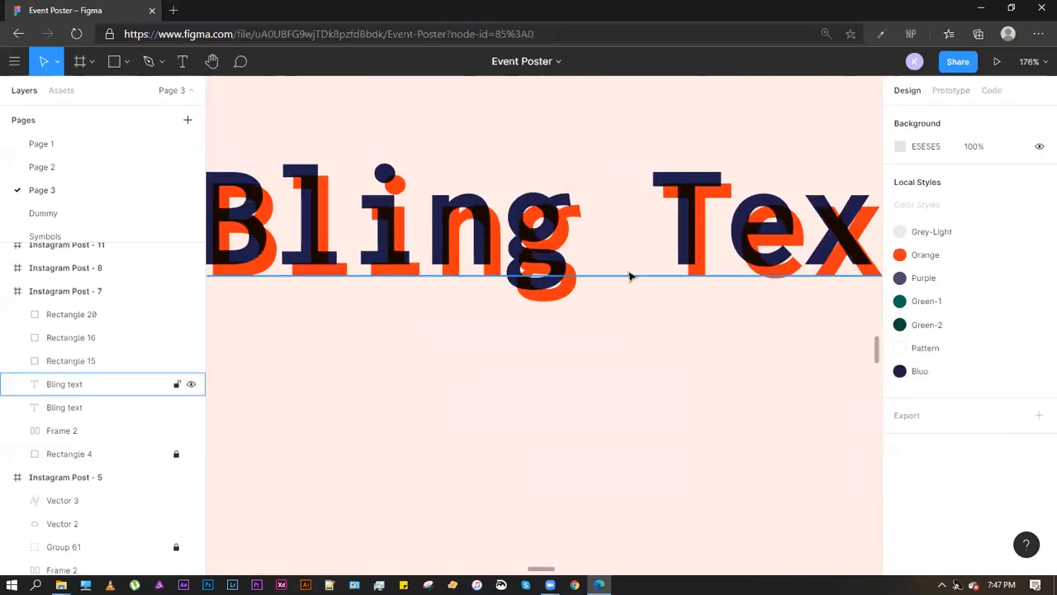
pyautogui.click(564, 230)
pyautogui.scroll(5, 545, 219)
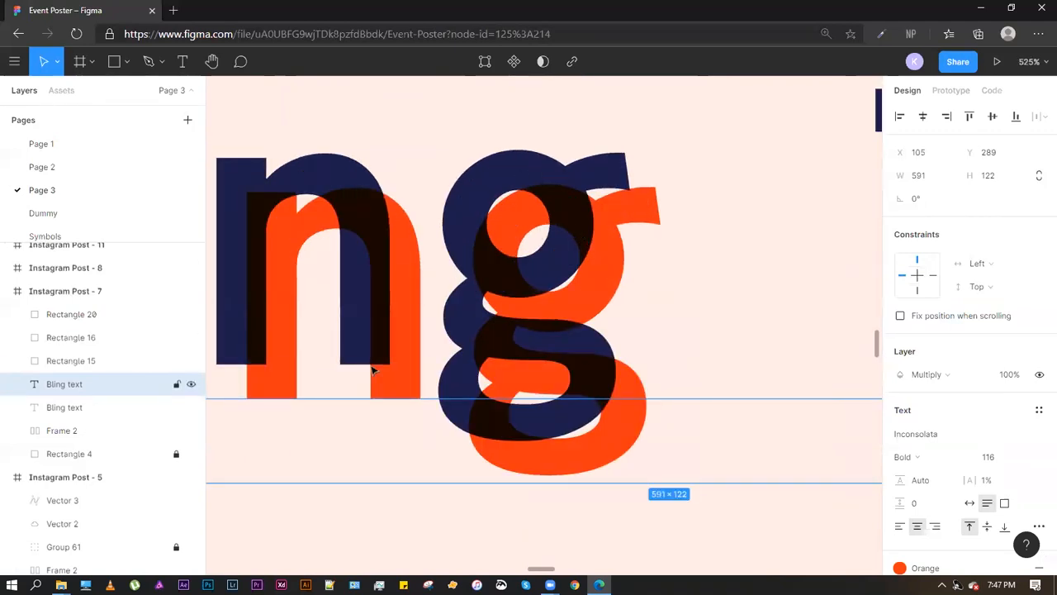
# Try the Soft Light blend mode on the orange Bling Text and inspect the overlapping letters
pyautogui.scroll(-5, 545, 319)
pyautogui.click(553, 408)
pyautogui.click(542, 287)
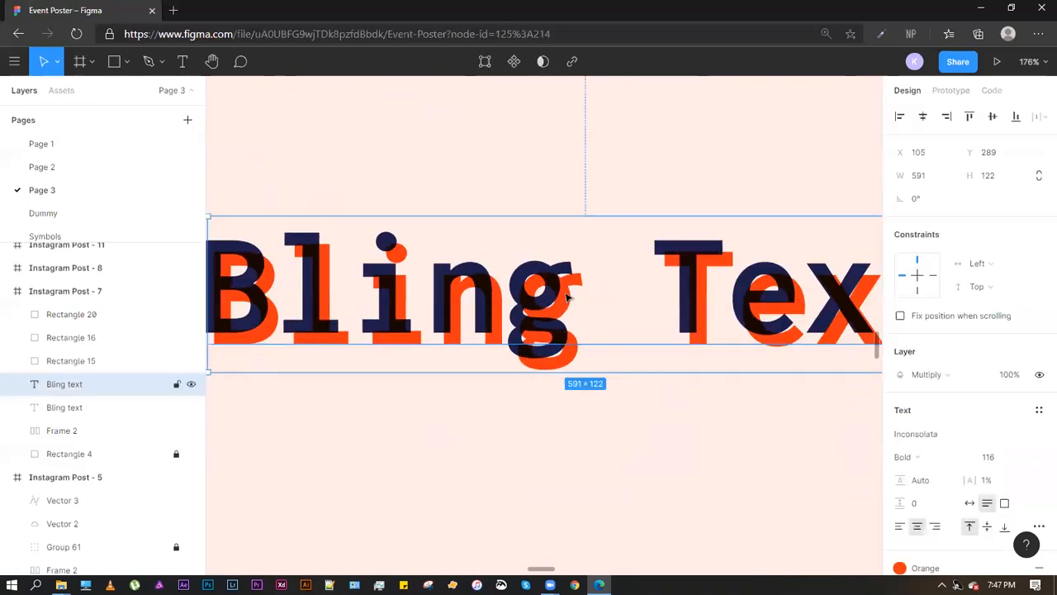
pyautogui.click(929, 374)
pyautogui.click(936, 411)
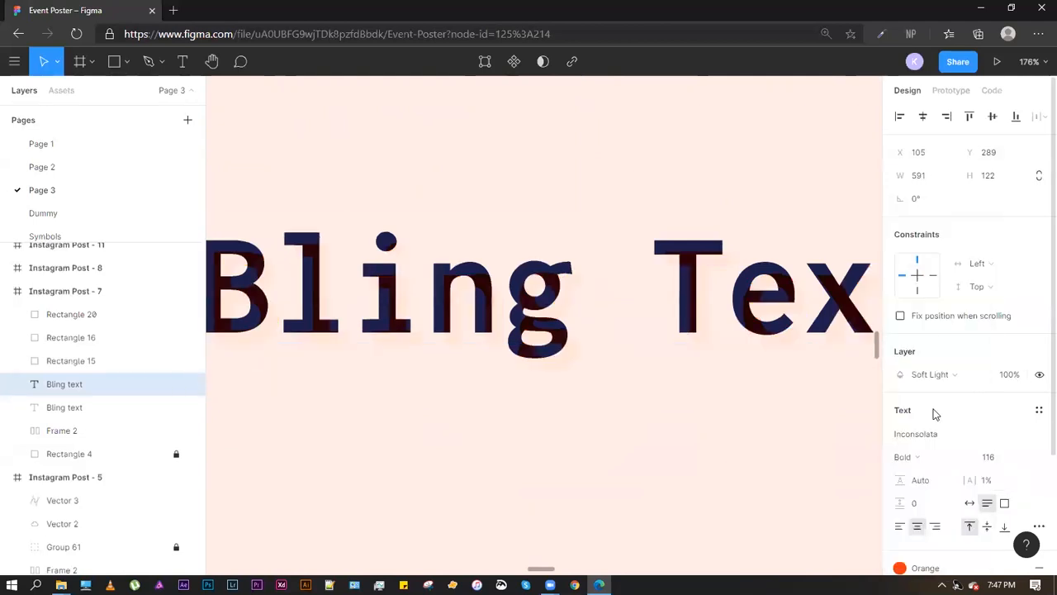
pyautogui.scroll(3, 405, 312)
pyautogui.scroll(-2, 354, 285)
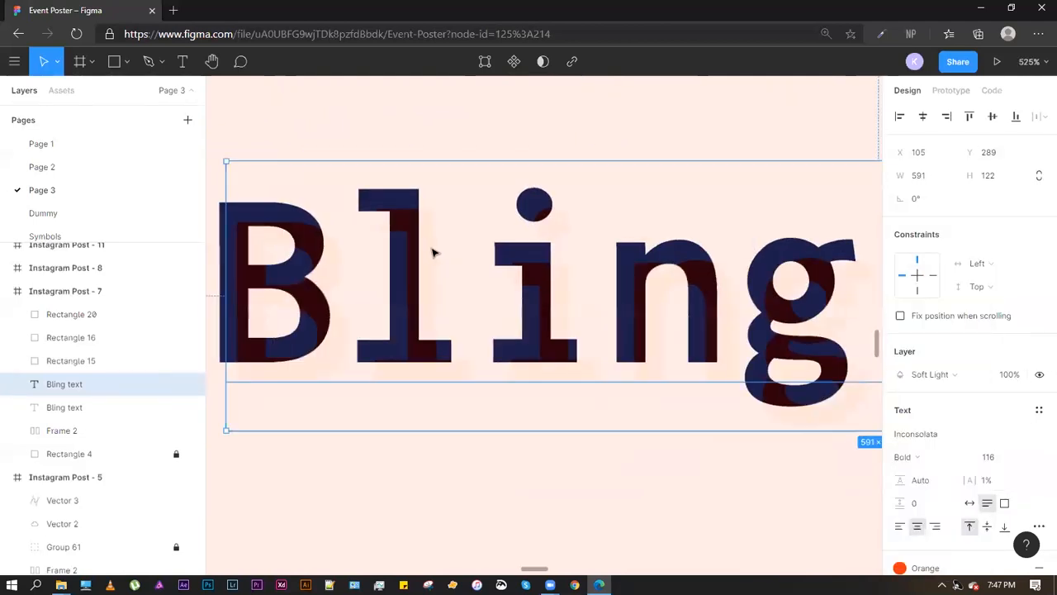
# Try the Difference blend mode on the orange Bling Text and move the text to X 104, Y 280
pyautogui.click(946, 376)
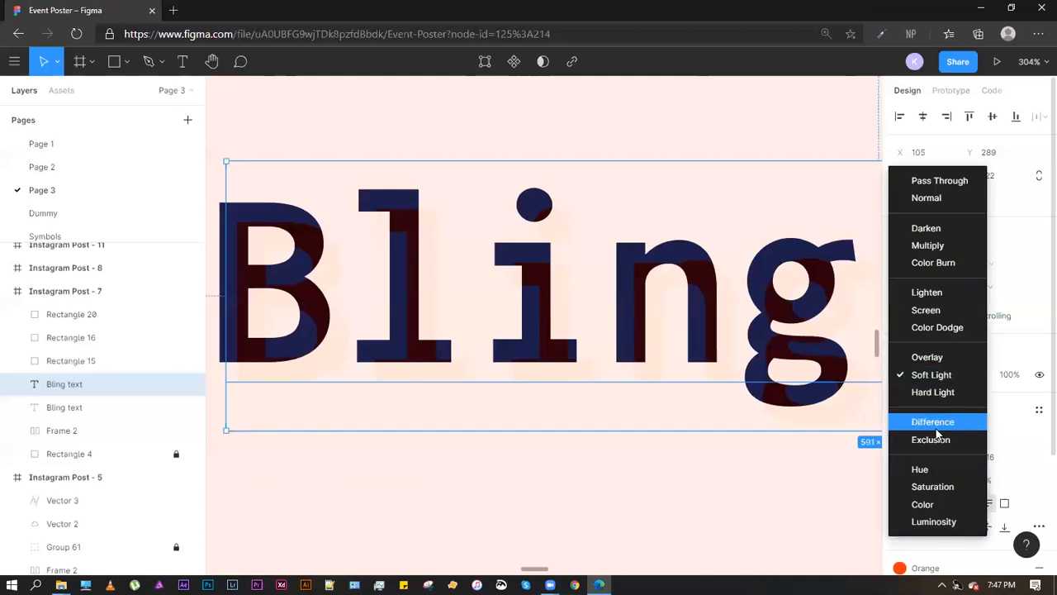
pyautogui.click(936, 423)
pyautogui.scroll(-2, 460, 293)
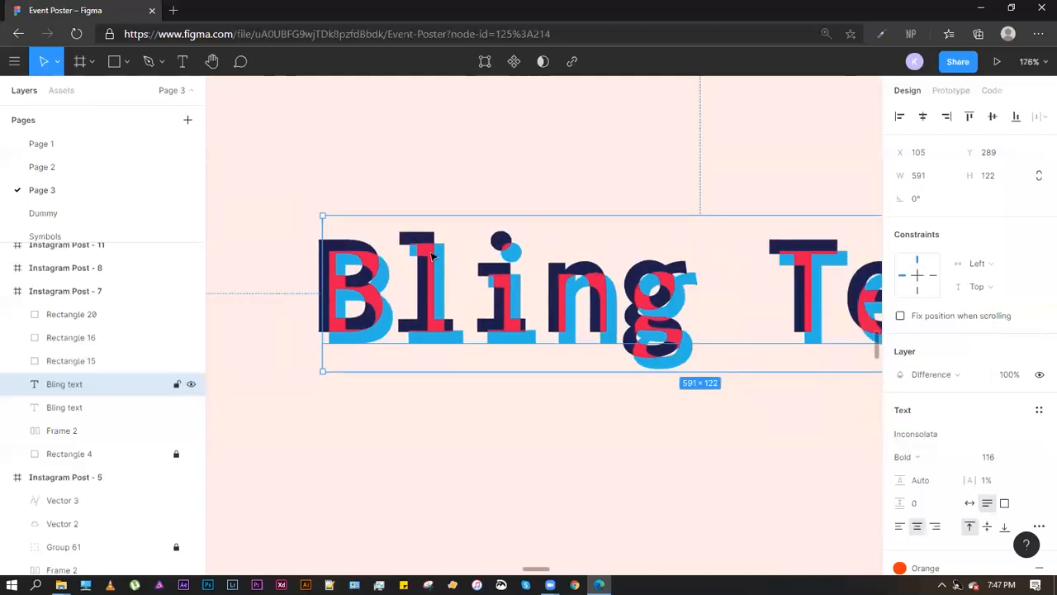
pyautogui.moveTo(444, 265)
pyautogui.mouseDown()
pyautogui.moveTo(428, 258)
pyautogui.moveTo(442, 255)
pyautogui.mouseUp()
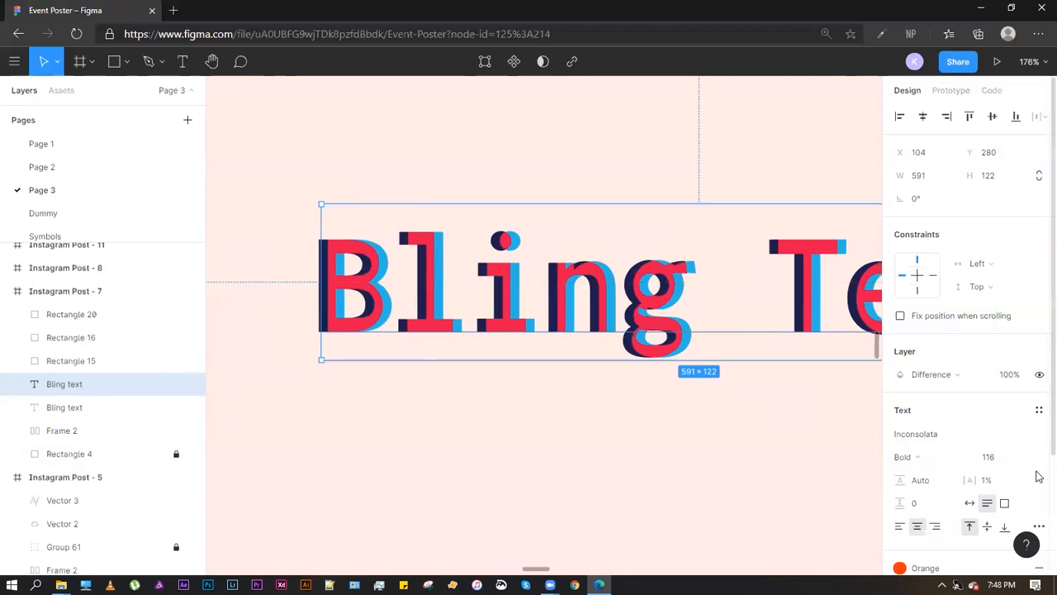
# Try the Saturation blend mode on the overlaid orange Bling Text and deselect it
pyautogui.click(931, 375)
pyautogui.click(946, 440)
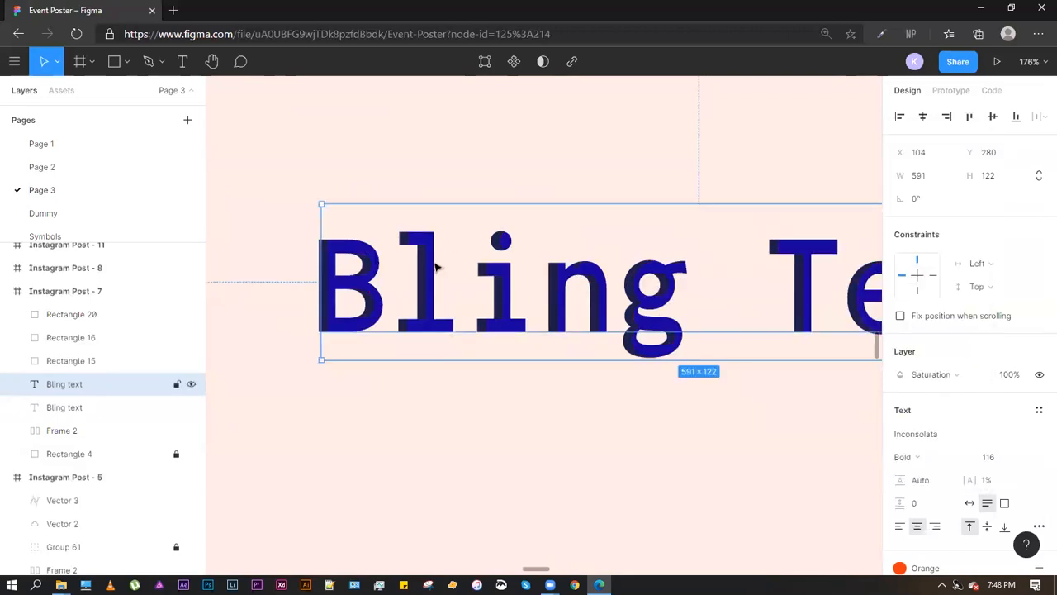
pyautogui.click(735, 384)
# Apply a blend mode to the overlaid Bling Text that turns the overlapping letters dark brown, and deselect it
pyautogui.click(649, 285)
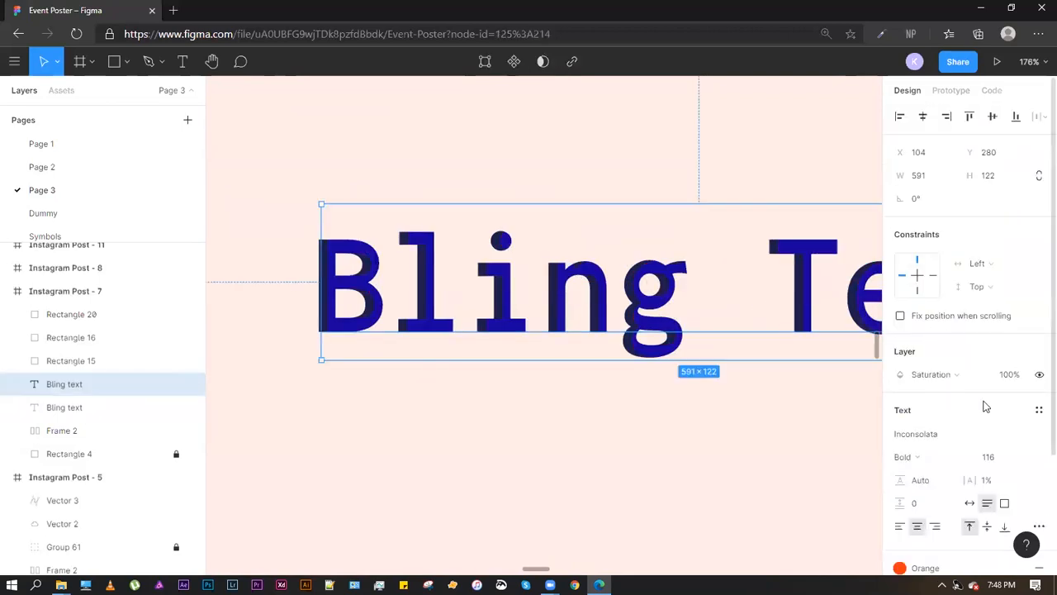
pyautogui.click(941, 375)
pyautogui.click(948, 419)
pyautogui.press('Escape')
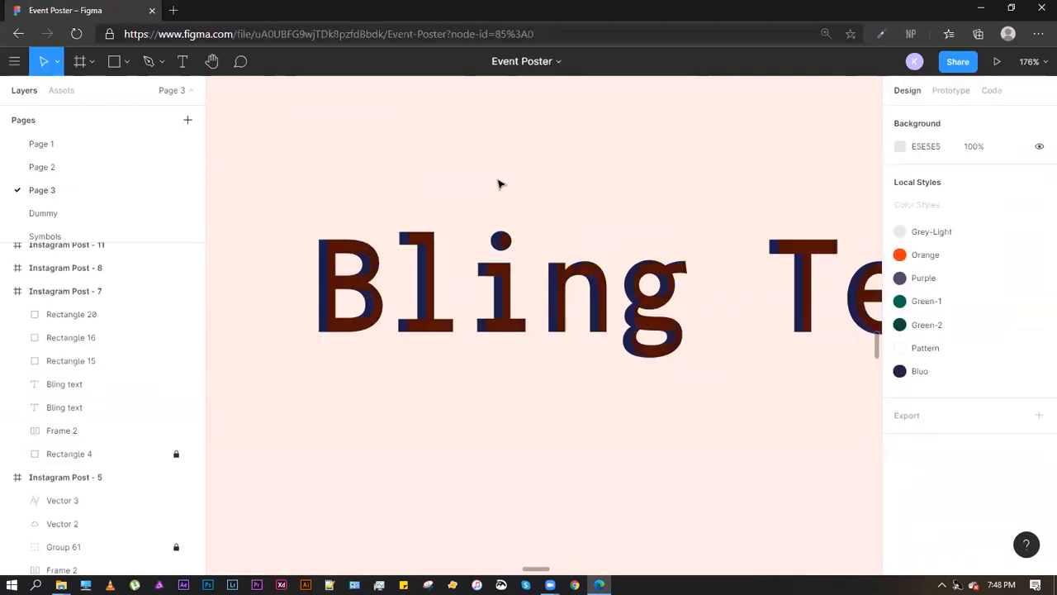
# Examine the nested purple squares below the Bling Text and check the layer settings of each square
pyautogui.scroll(-4, 487, 185)
pyautogui.scroll(4, 481, 186)
pyautogui.moveTo(599, 350); pyautogui.dragTo(643, 290)
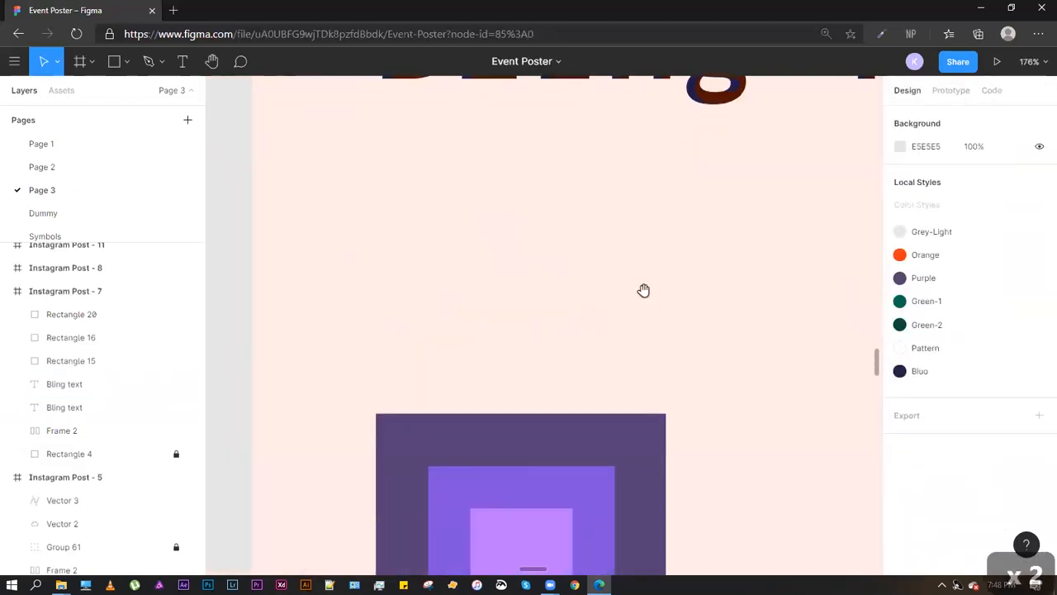
pyautogui.scroll(-5, 722, 385)
pyautogui.click(523, 273)
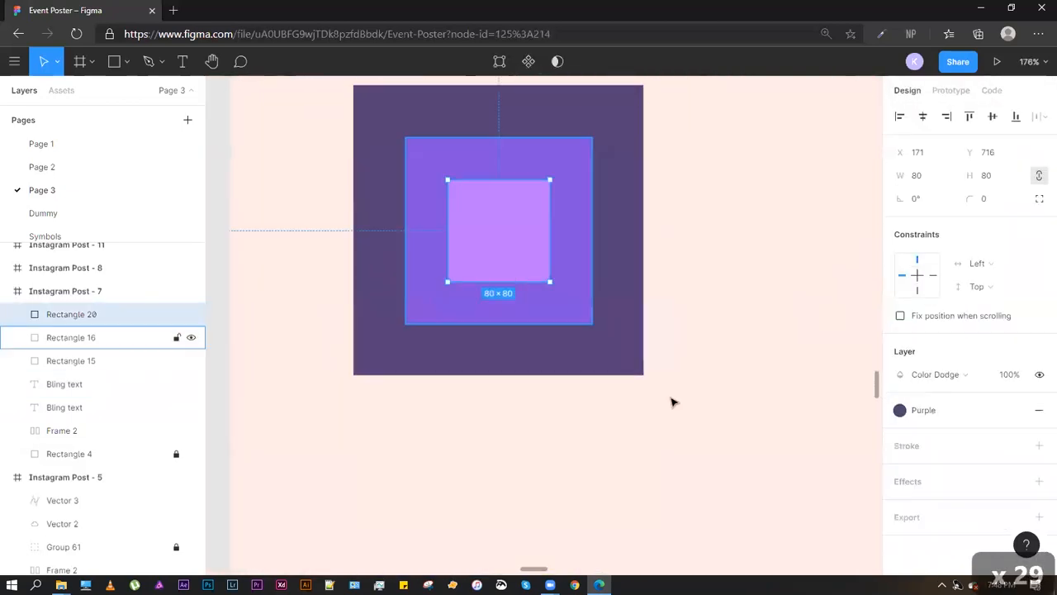
pyautogui.click(569, 230)
pyautogui.click(685, 214)
pyautogui.click(567, 198)
pyautogui.click(514, 210)
pyautogui.click(576, 192)
pyautogui.click(625, 166)
pyautogui.click(467, 226)
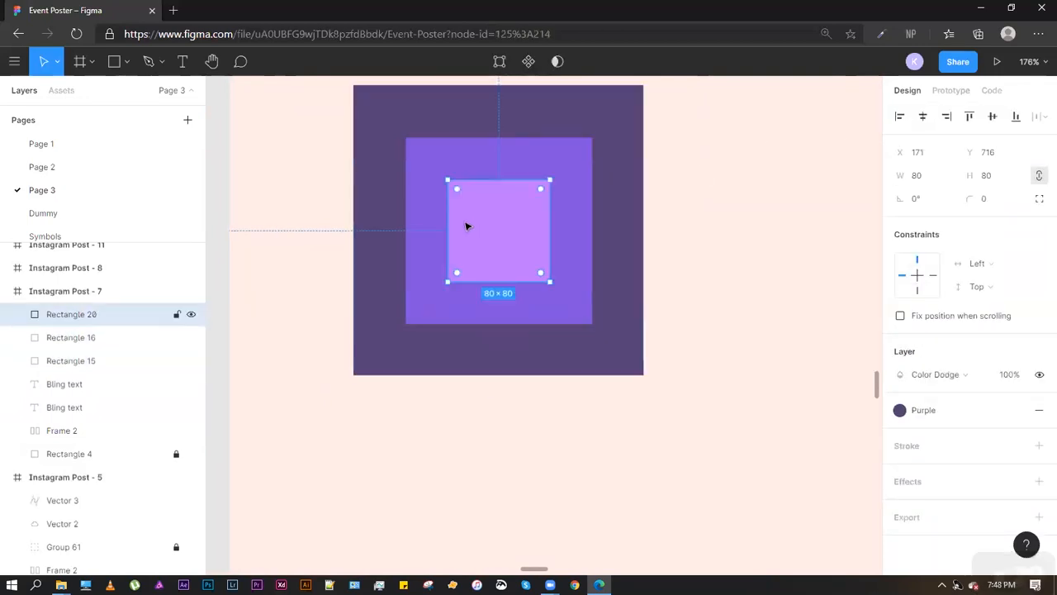
# Move the innermost 80 × 80 square out of the nest to X 490, Y 716 and set its blend mode to Normal
pyautogui.scroll(-5, 444, 218)
pyautogui.scroll(3, 399, 258)
pyautogui.moveTo(536, 185); pyautogui.dragTo(454, 261)
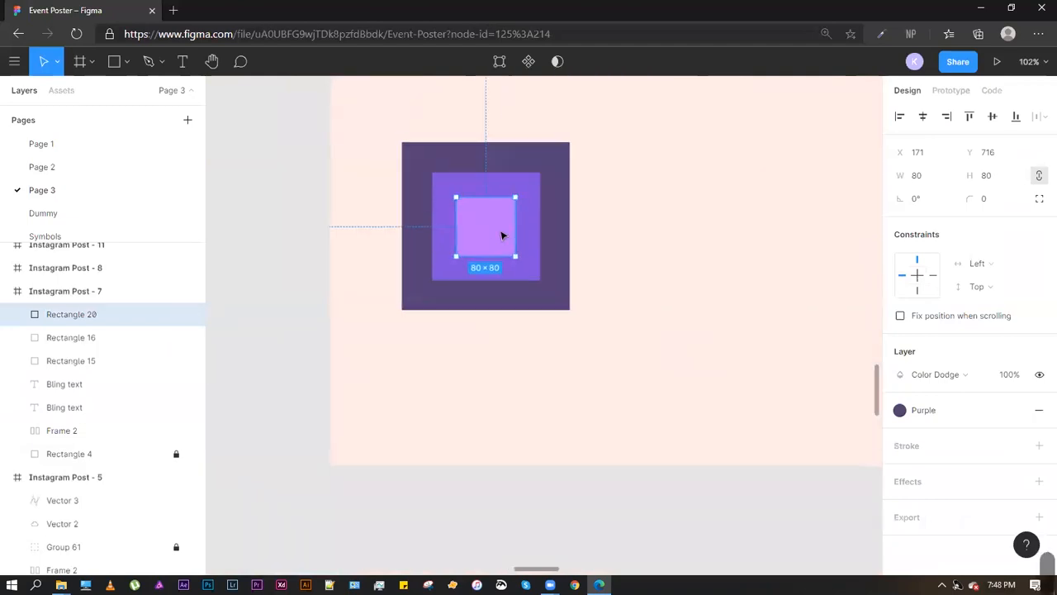
pyautogui.moveTo(501, 235); pyautogui.dragTo(725, 221)
pyautogui.click(698, 272)
pyautogui.hotkey('ctrl', 'z')
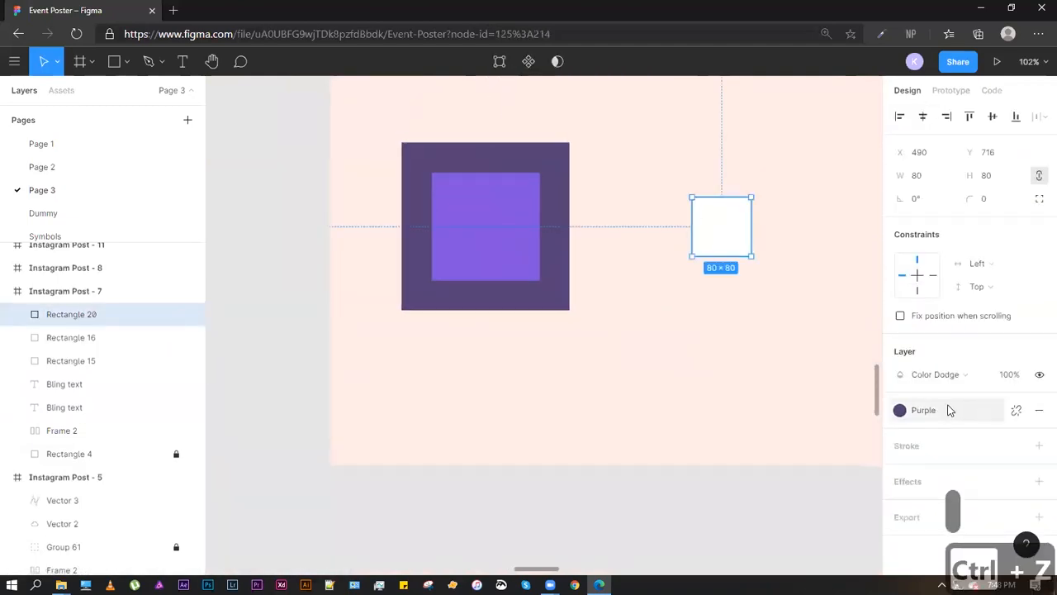
pyautogui.click(935, 374)
pyautogui.click(932, 230)
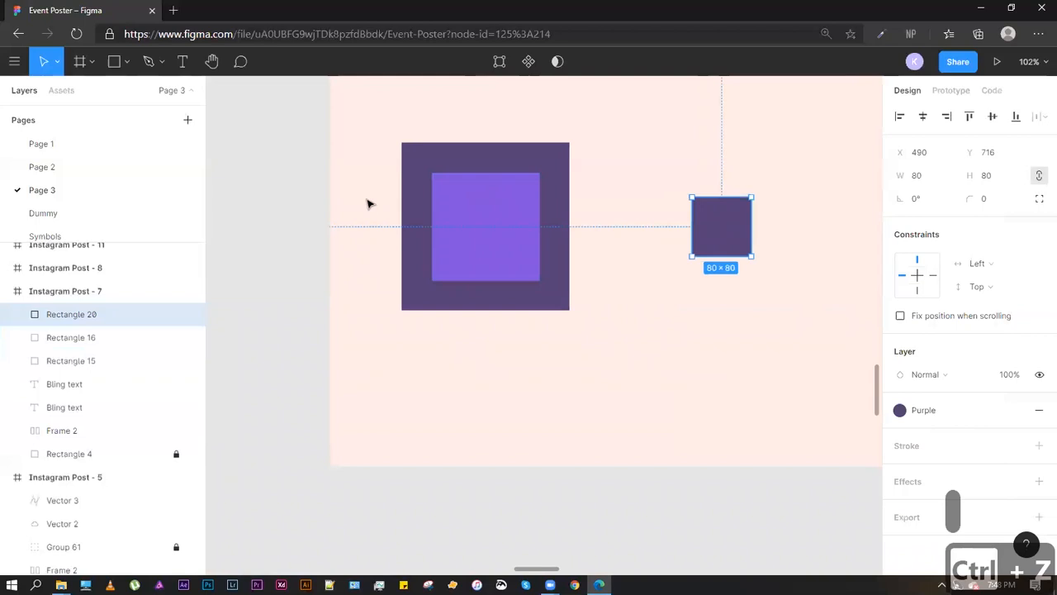
# Set the middle square's blend mode to Normal and move the small square back to its center at X 171, Y 716
pyautogui.click(467, 236)
pyautogui.click(950, 378)
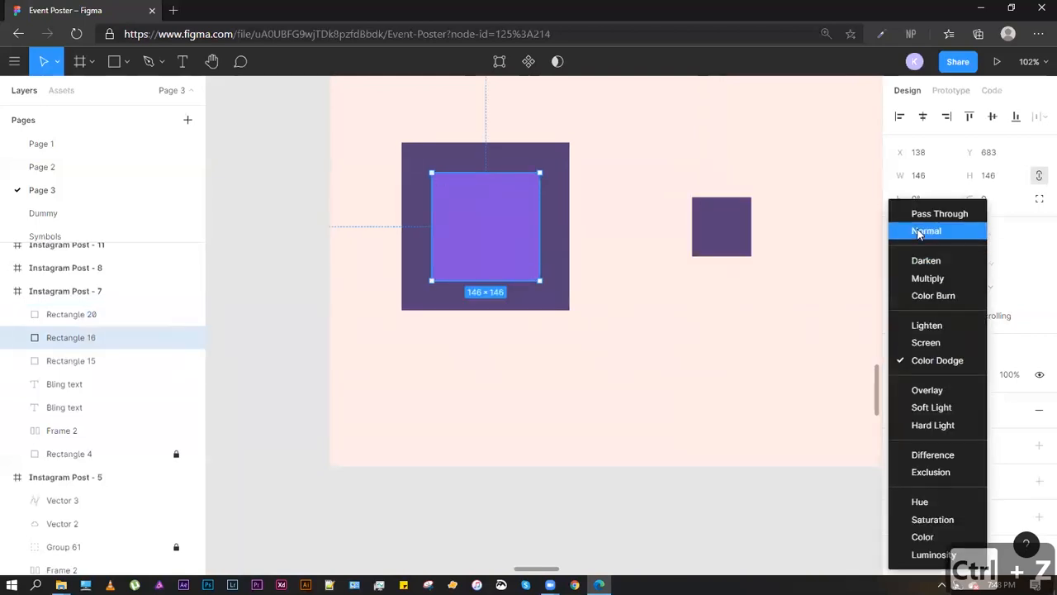
pyautogui.click(924, 231)
pyautogui.moveTo(732, 222); pyautogui.dragTo(500, 246)
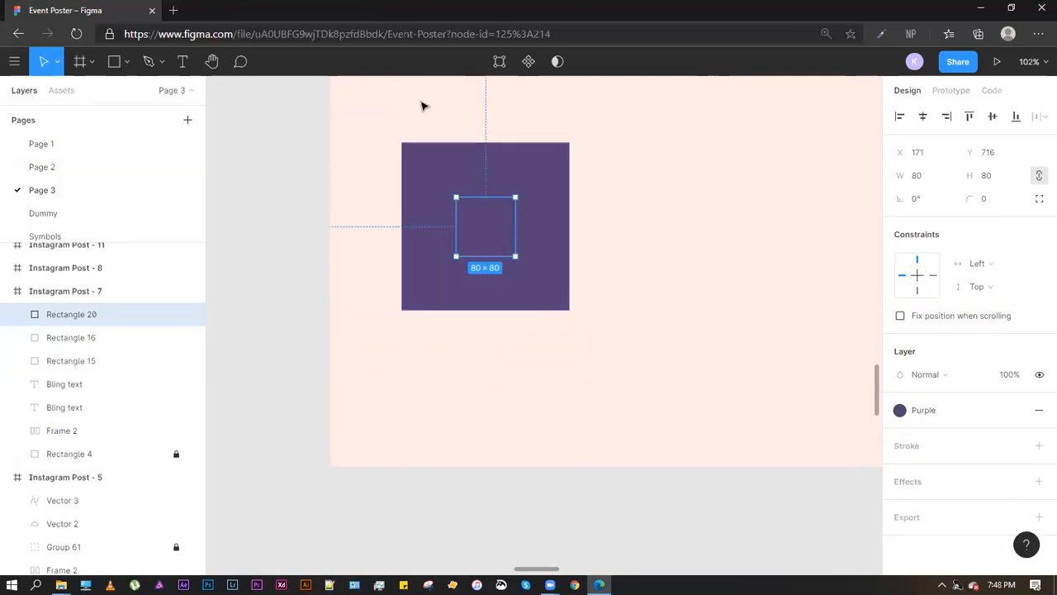
pyautogui.click(744, 226)
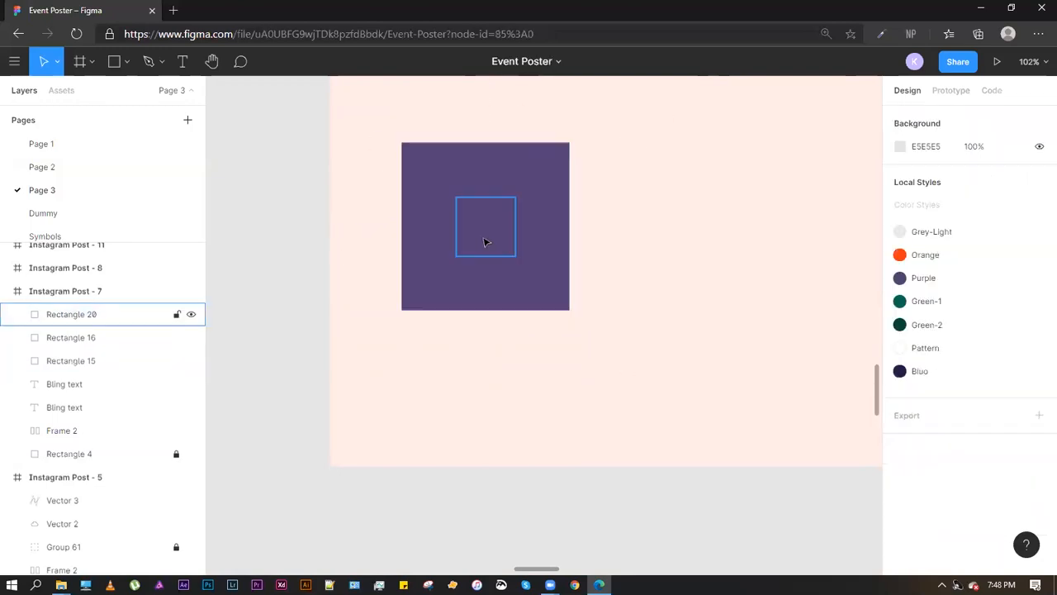
# Set the blend mode of the innermost 80 × 80 square to Screen
pyautogui.click(480, 202)
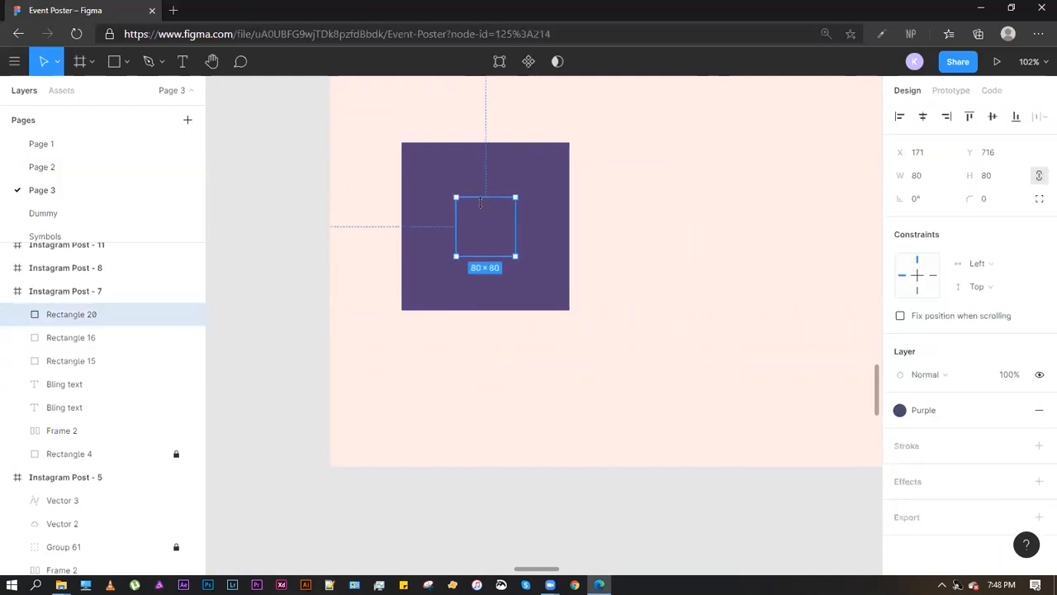
pyautogui.click(925, 374)
pyautogui.click(929, 340)
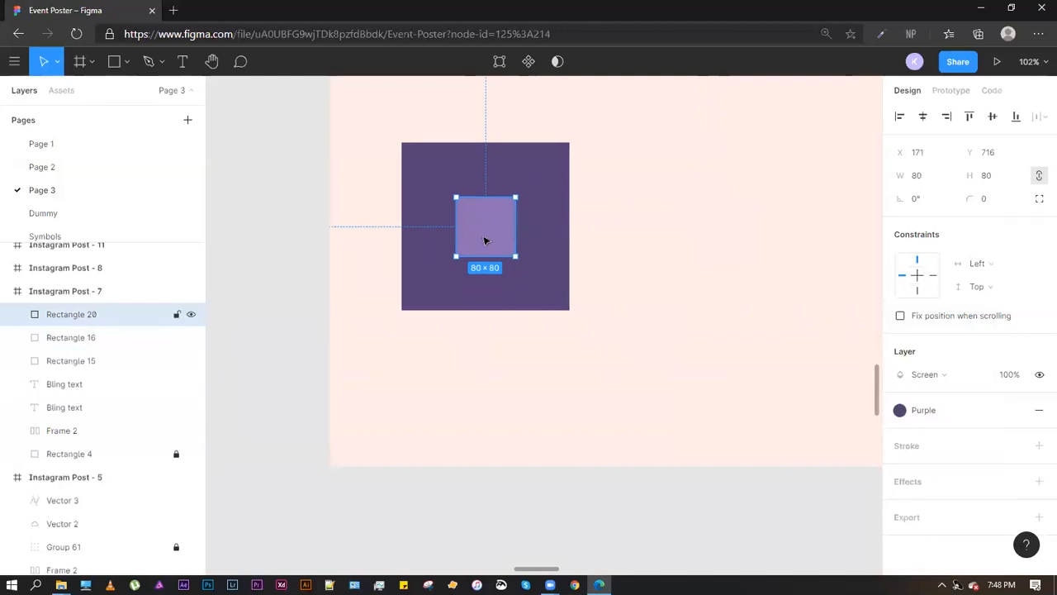
# Try the Screen-mode square over the frame's pink background and return it to X 171, Y 716 inside the purple squares
pyautogui.moveTo(483, 235); pyautogui.dragTo(695, 253)
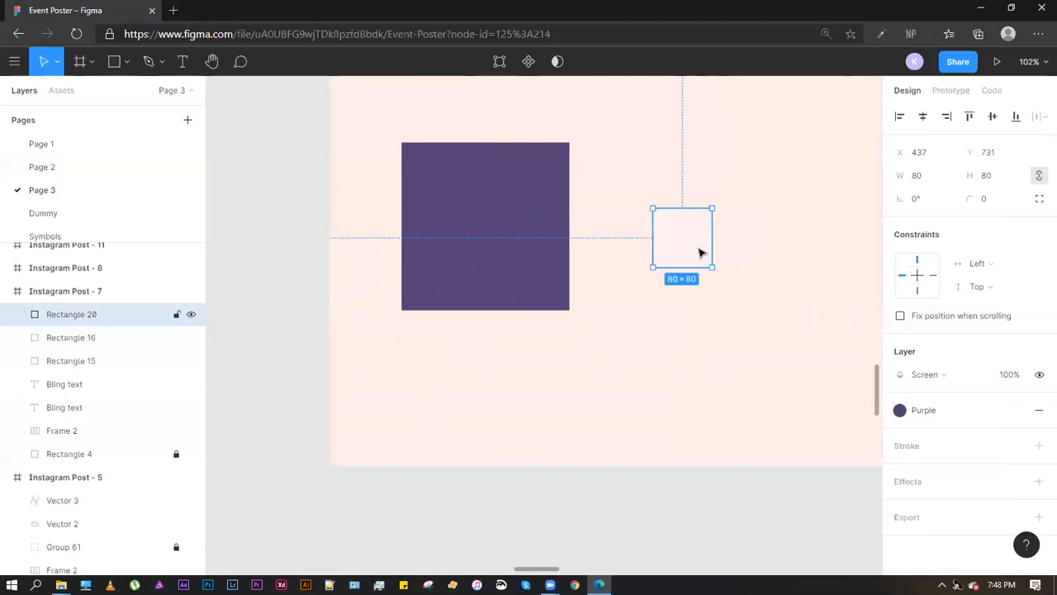
pyautogui.hotkey('ctrl', 'z')
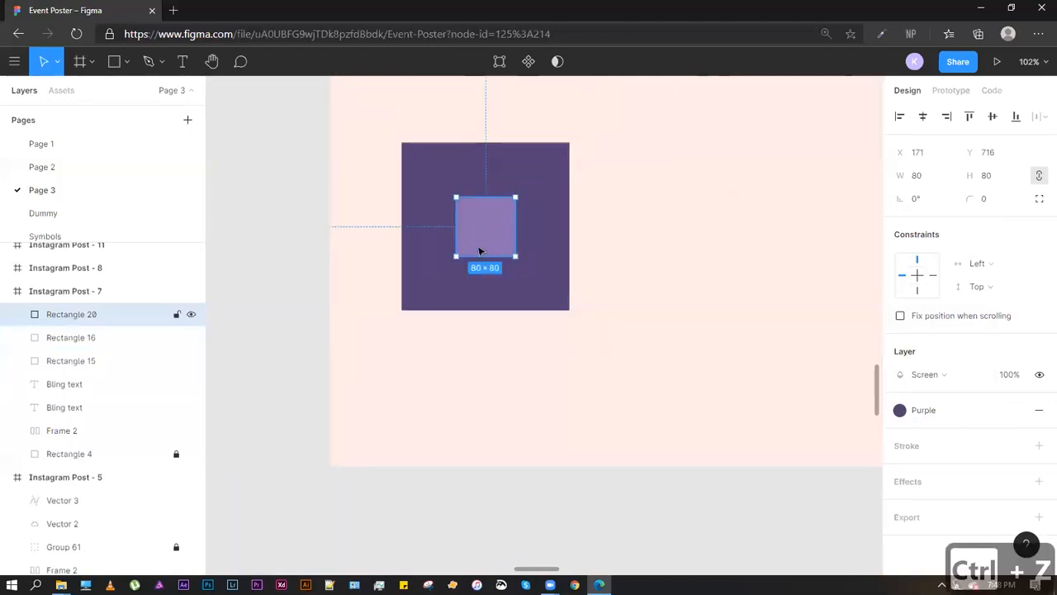
pyautogui.moveTo(474, 242); pyautogui.dragTo(661, 226)
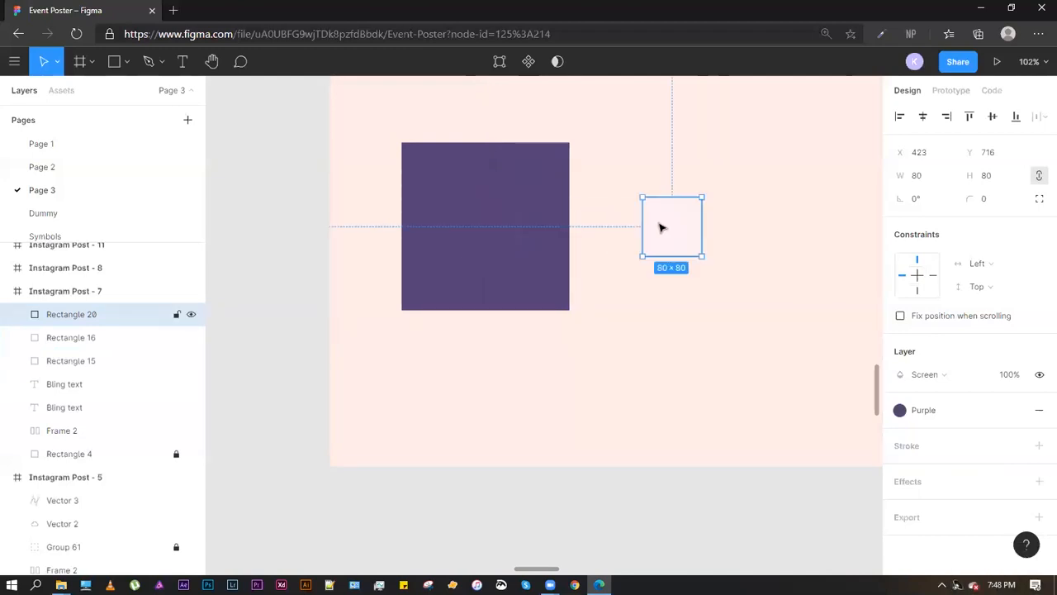
pyautogui.scroll(5, 700, 212)
pyautogui.click(403, 364)
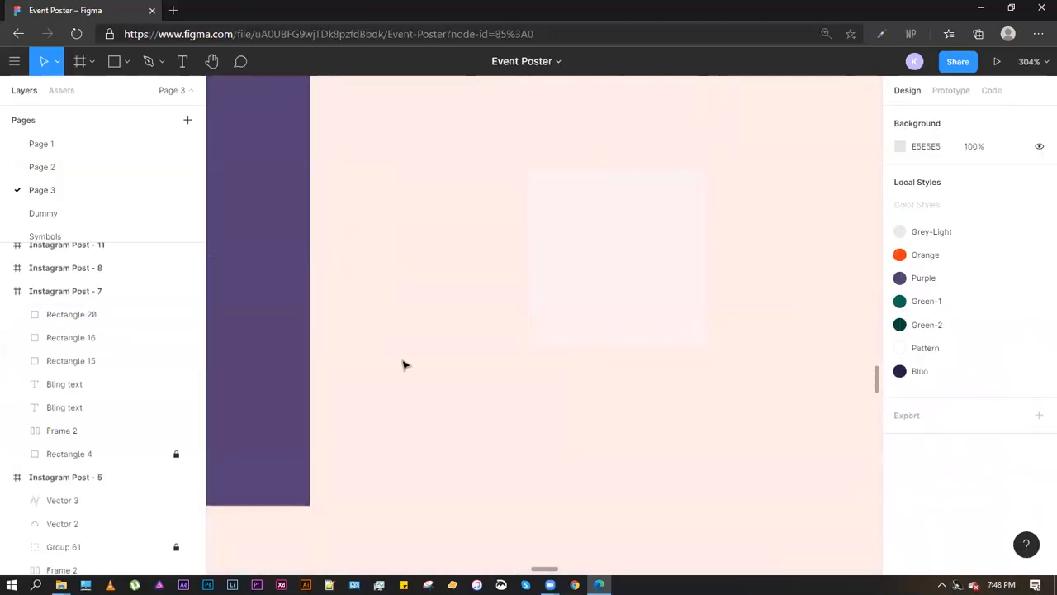
pyautogui.scroll(-5, 660, 356)
pyautogui.moveTo(666, 336); pyautogui.dragTo(477, 342)
pyautogui.press('alt')
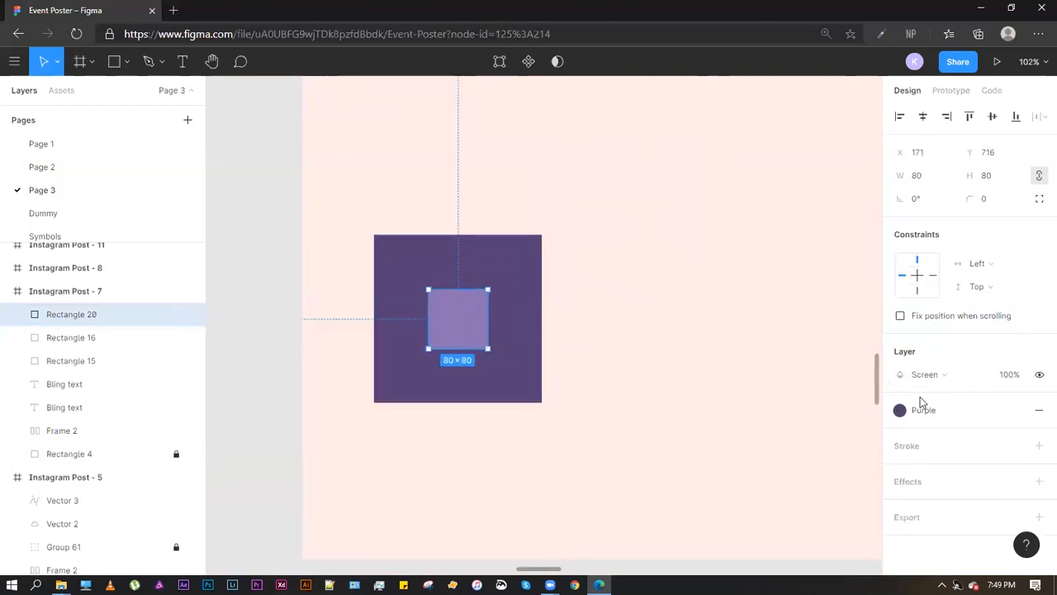
pyautogui.click(607, 311)
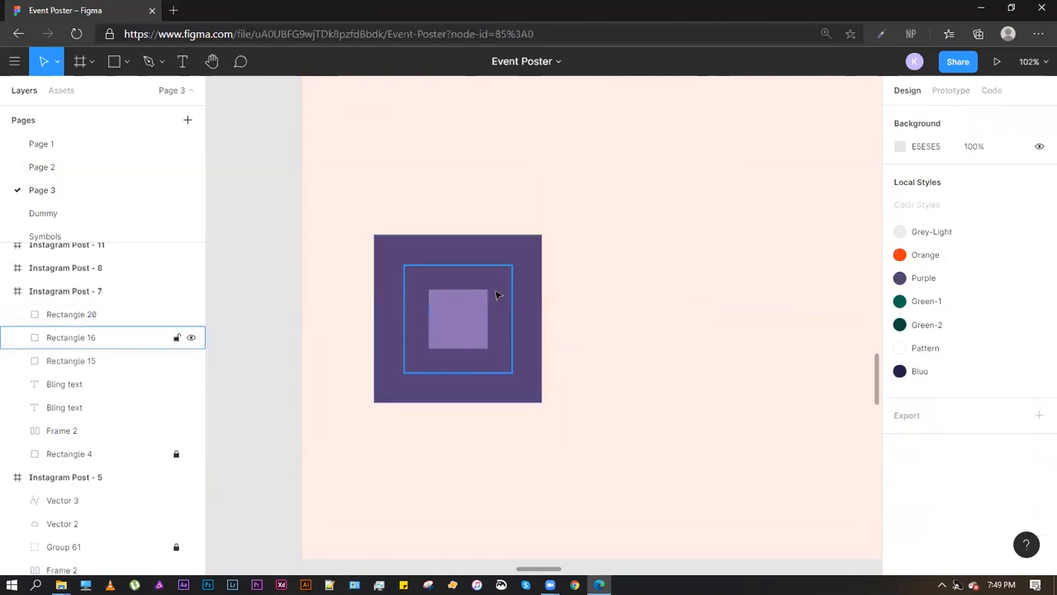
# Try the Hue blend mode on the middle 146 × 146 square, set it to Overlay, and compare the nested squares
pyautogui.click(500, 287)
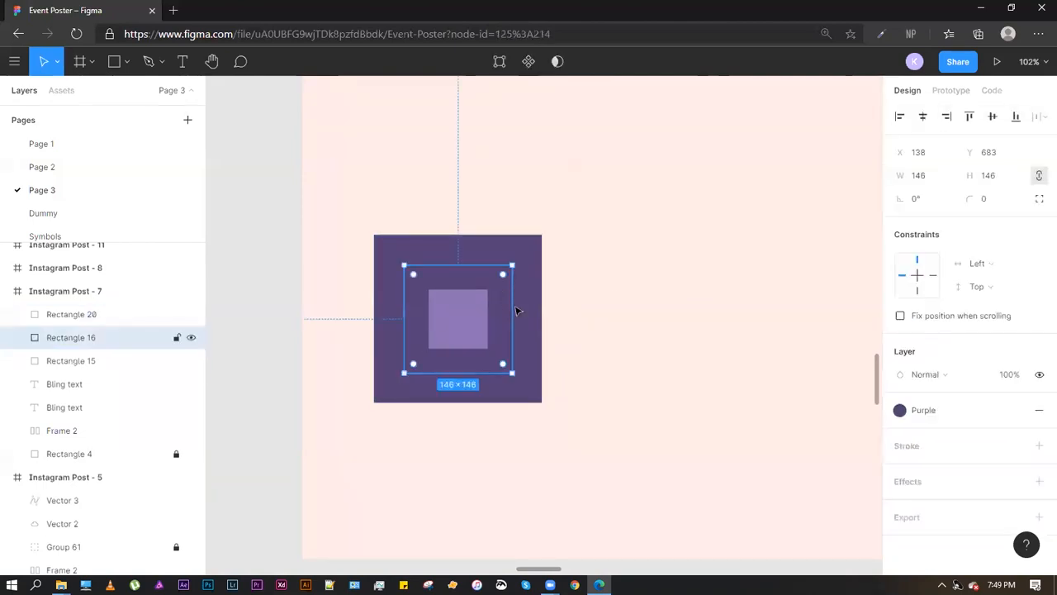
pyautogui.click(950, 378)
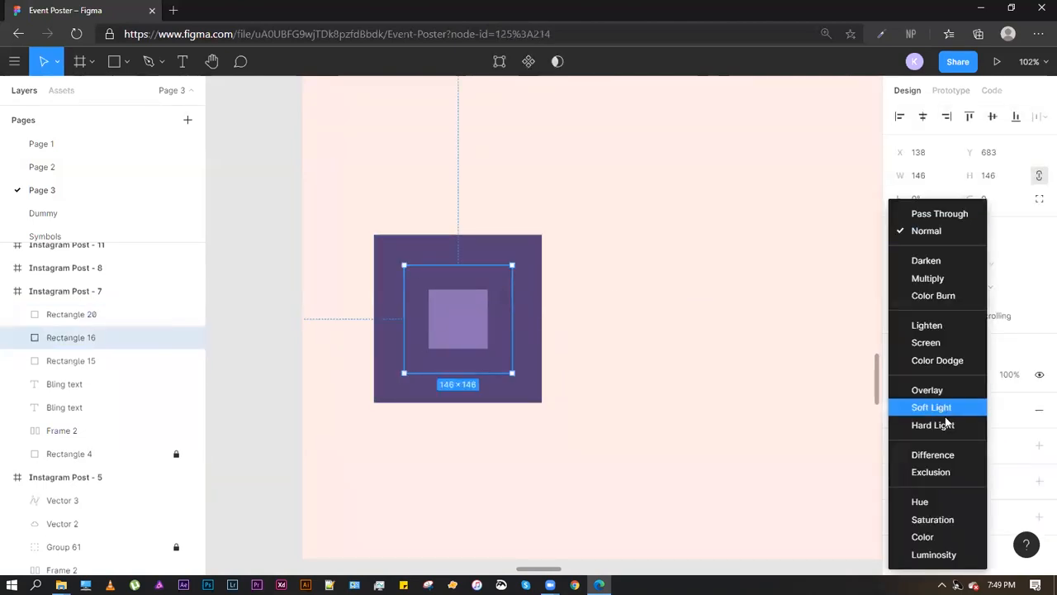
pyautogui.click(946, 501)
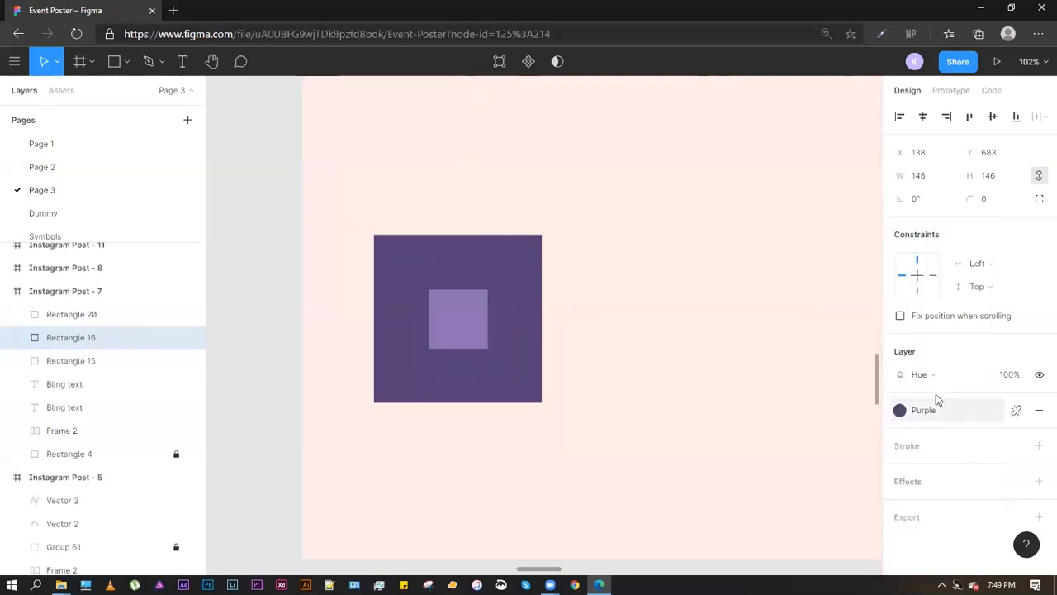
pyautogui.click(923, 376)
pyautogui.click(923, 275)
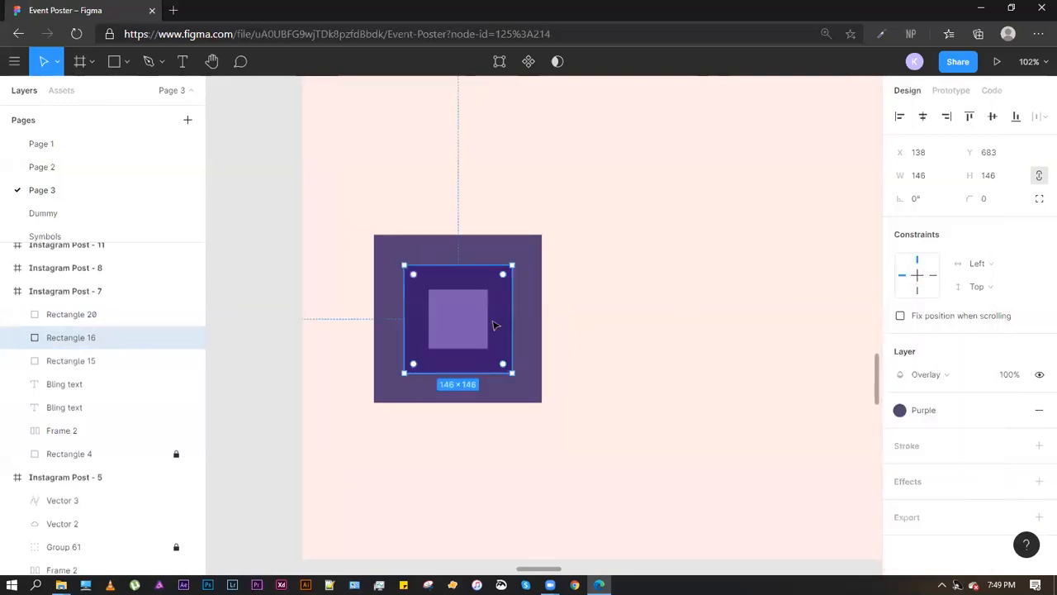
pyautogui.click(604, 355)
pyautogui.click(485, 302)
pyautogui.click(524, 259)
pyautogui.click(465, 309)
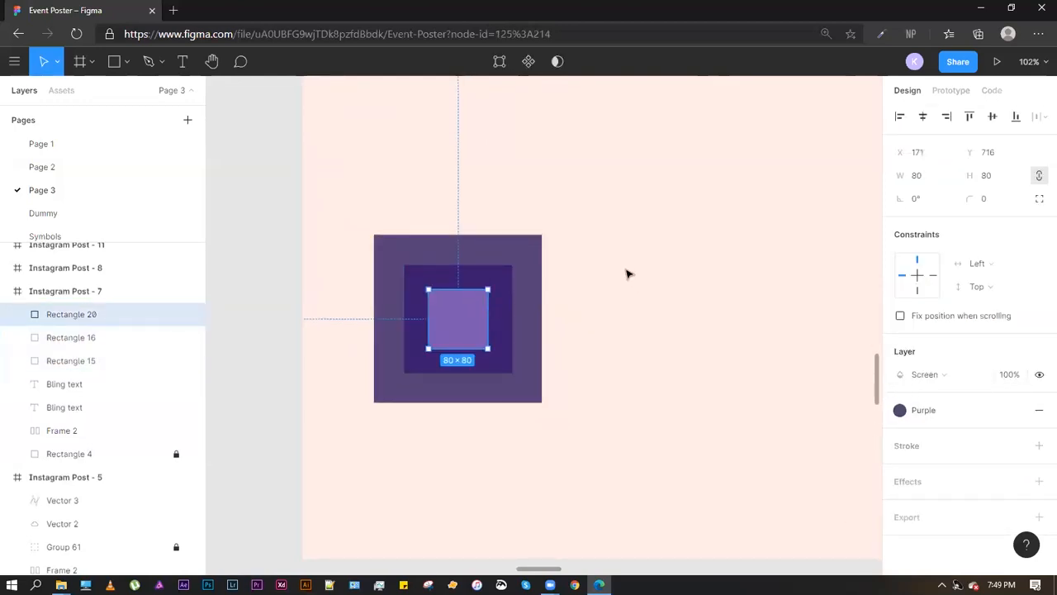
pyautogui.click(626, 274)
# Set the middle square's layer opacity to 60% and deselect it
pyautogui.click(459, 277)
pyautogui.hotkey('shift', '2')
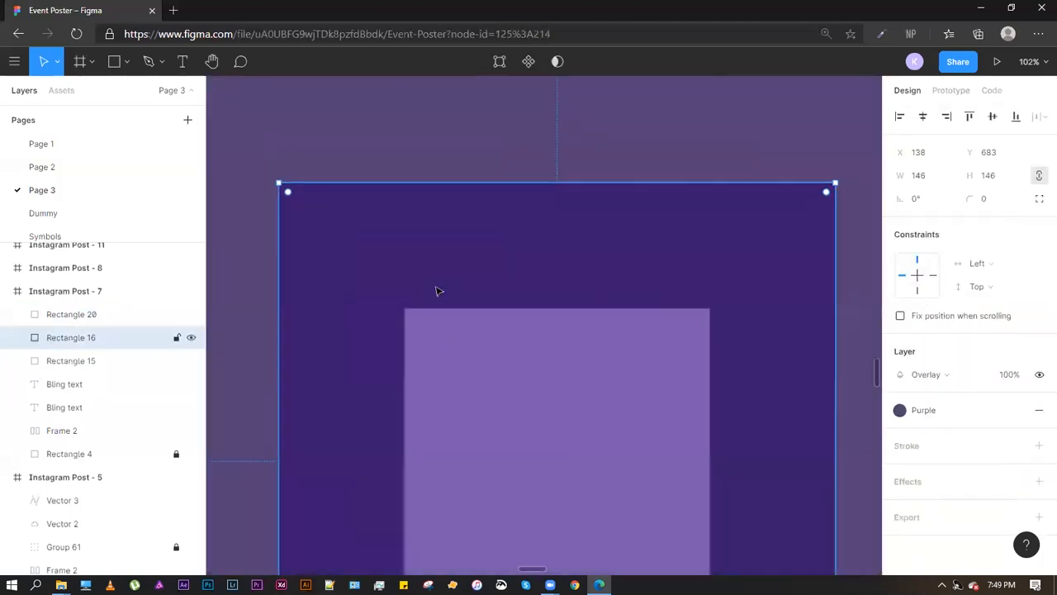
pyautogui.click(1011, 378)
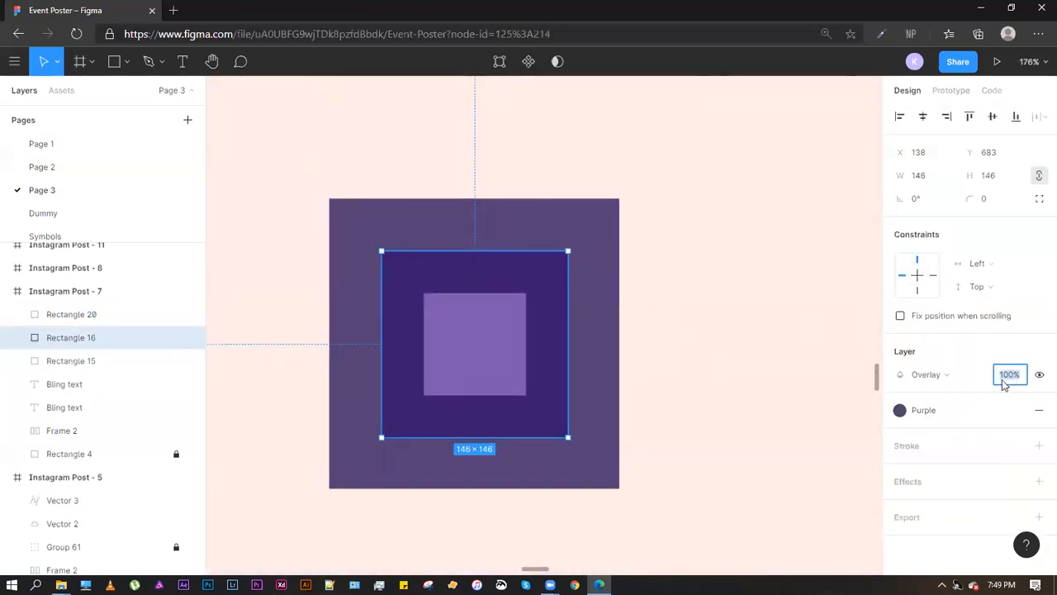
pyautogui.write('60')
pyautogui.press('Return')
pyautogui.hotkey('shift', '1')
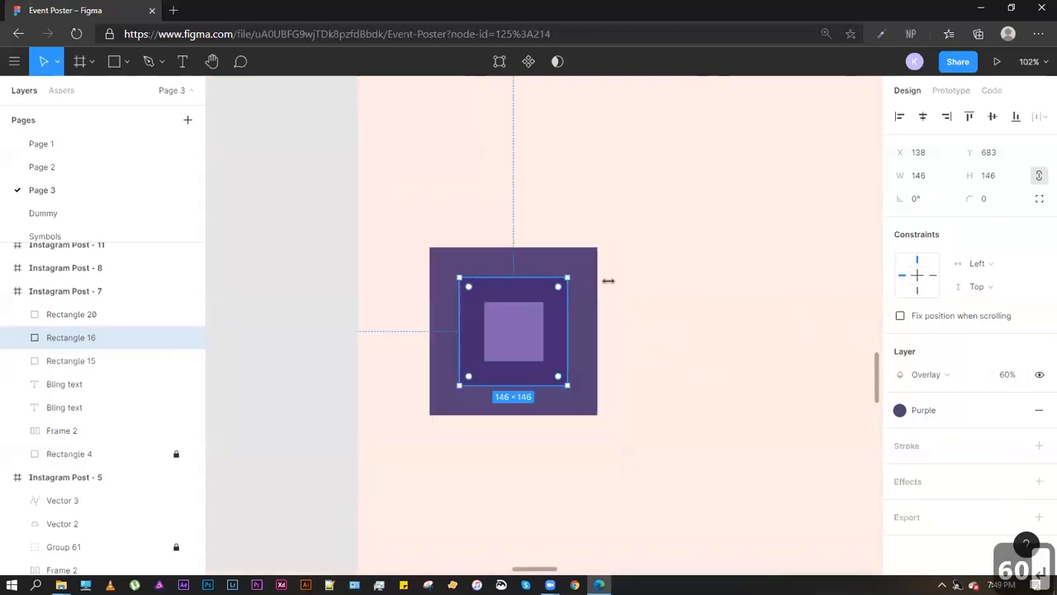
pyautogui.click(608, 280)
# Review the Masking, Blending Modes frame beside its neighboring frames and go to the Cool Trick design in Instagram Post - 9
pyautogui.scroll(-3, 453, 292)
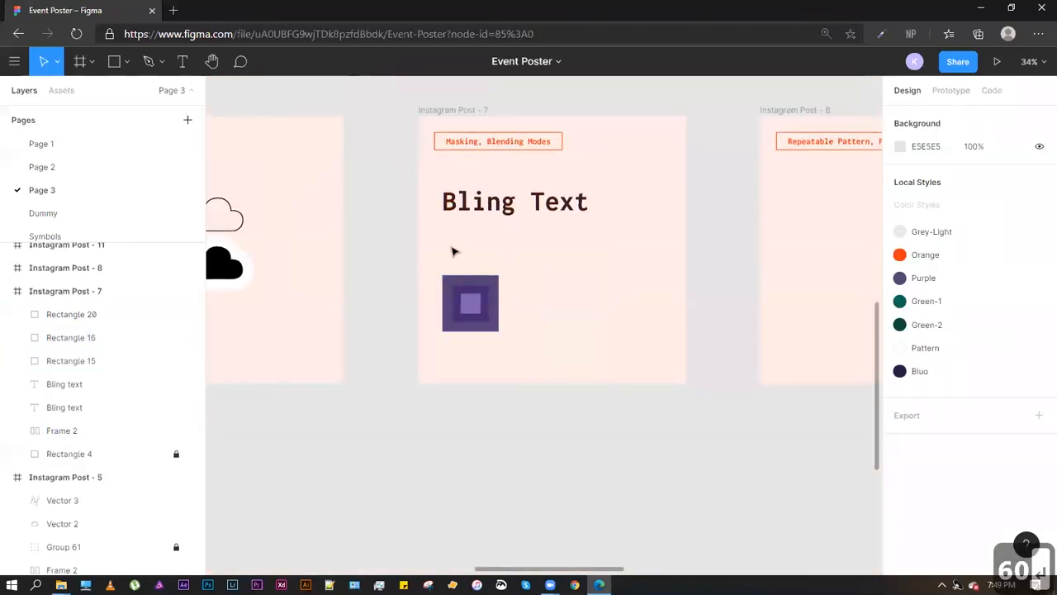
pyautogui.scroll(3, 453, 251)
pyautogui.moveTo(650, 300); pyautogui.dragTo(597, 323)
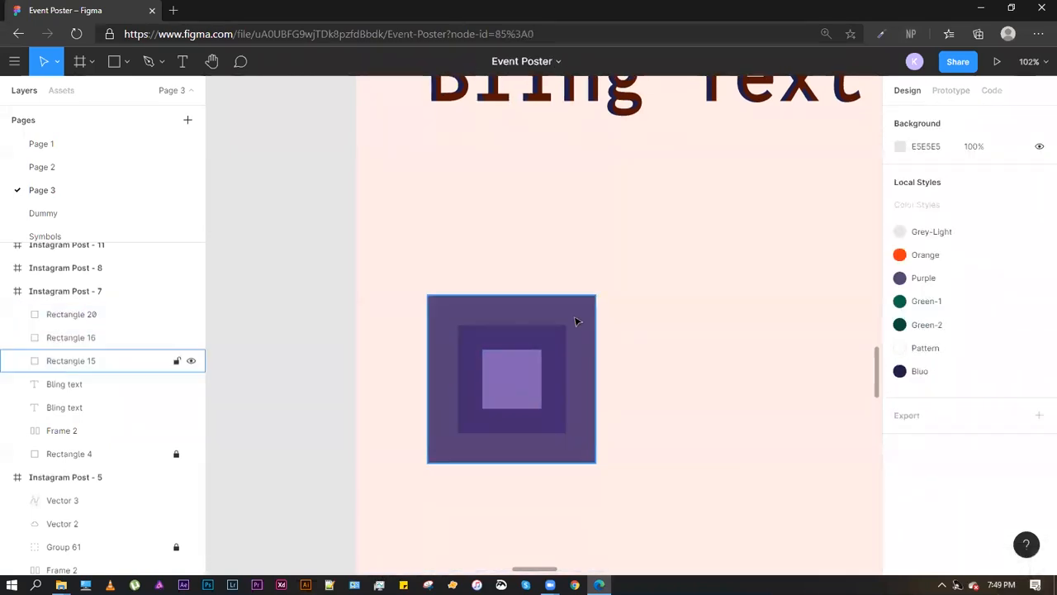
pyautogui.scroll(-3, 578, 292)
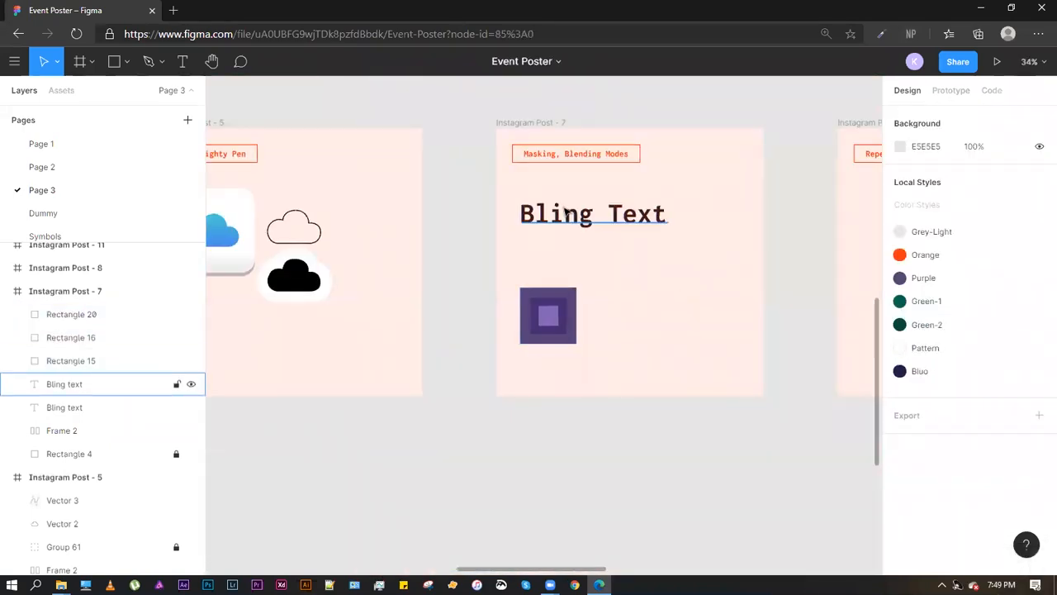
pyautogui.scroll(3, 598, 239)
pyautogui.moveTo(527, 423); pyautogui.dragTo(406, 217)
pyautogui.scroll(-3, 418, 229)
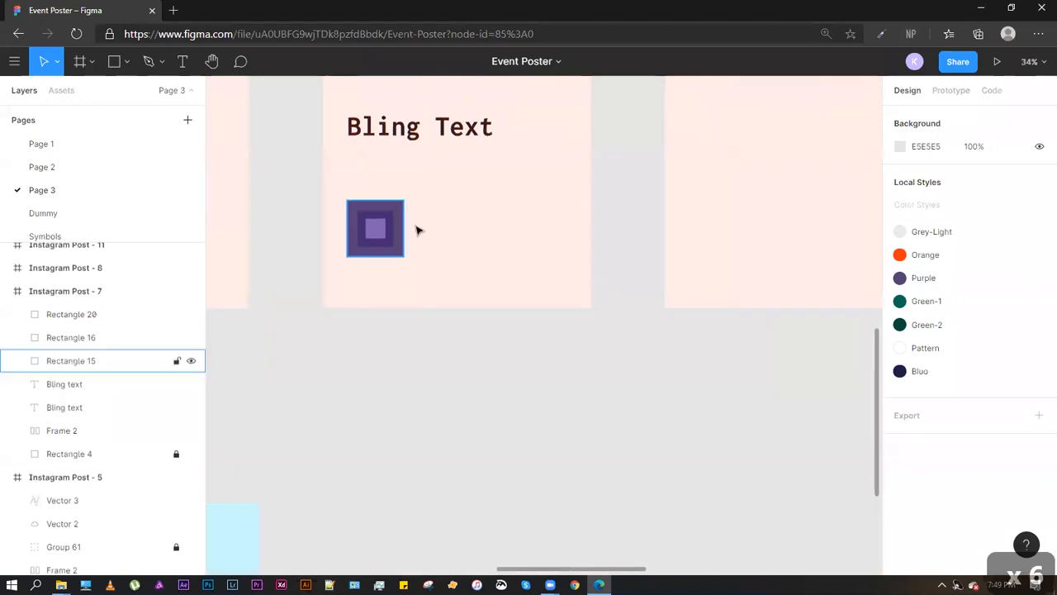
pyautogui.scroll(2, 432, 240)
pyautogui.scroll(-2, 428, 241)
pyautogui.scroll(2, 481, 309)
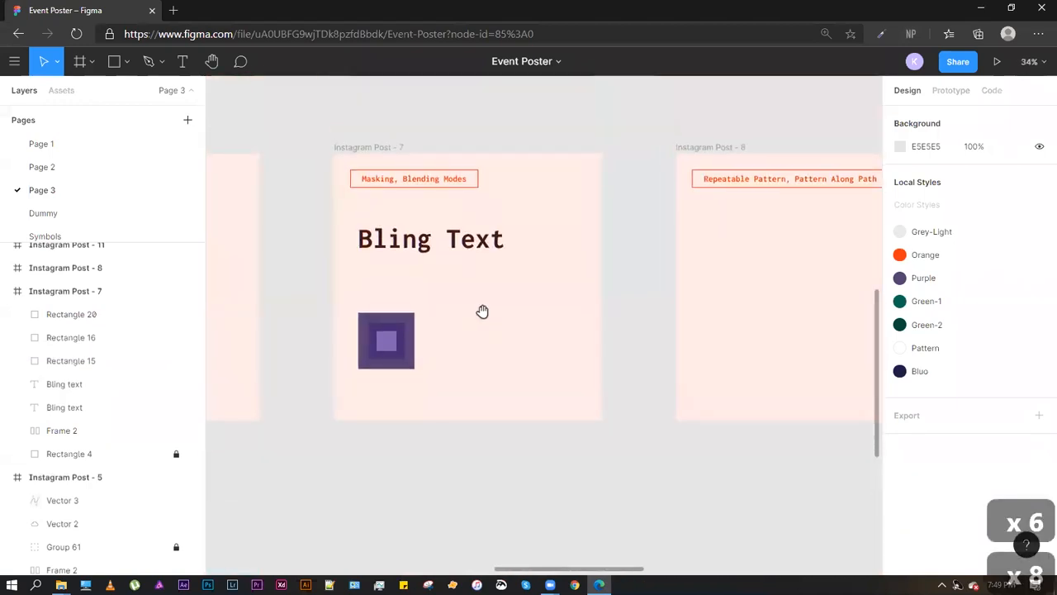
pyautogui.moveTo(600, 373); pyautogui.dragTo(529, 333)
pyautogui.scroll(-3, 545, 305)
pyautogui.scroll(-3, 573, 273)
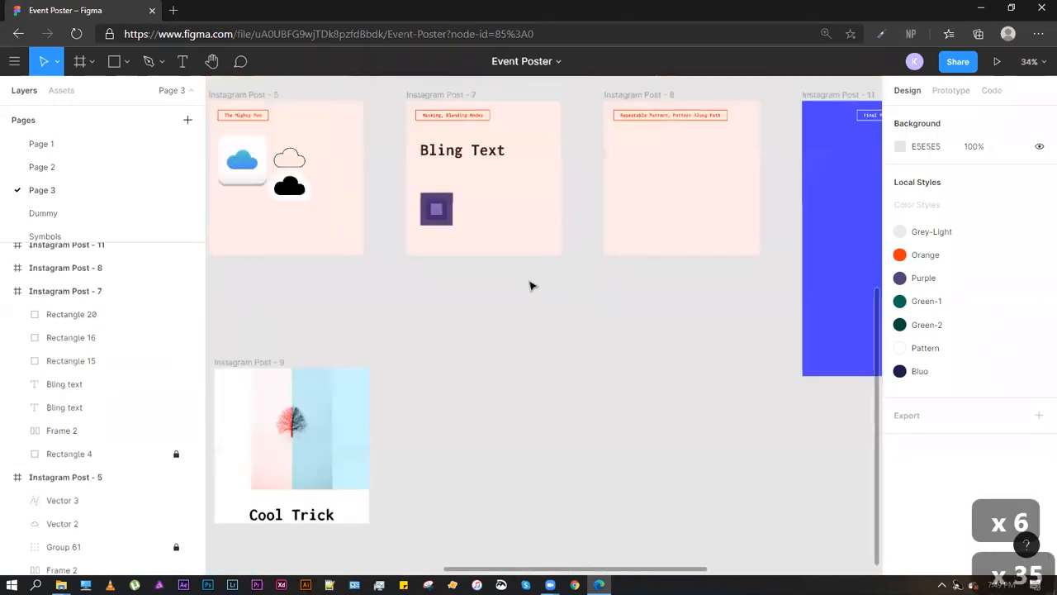
pyautogui.scroll(3, 528, 338)
pyautogui.scroll(3, 462, 364)
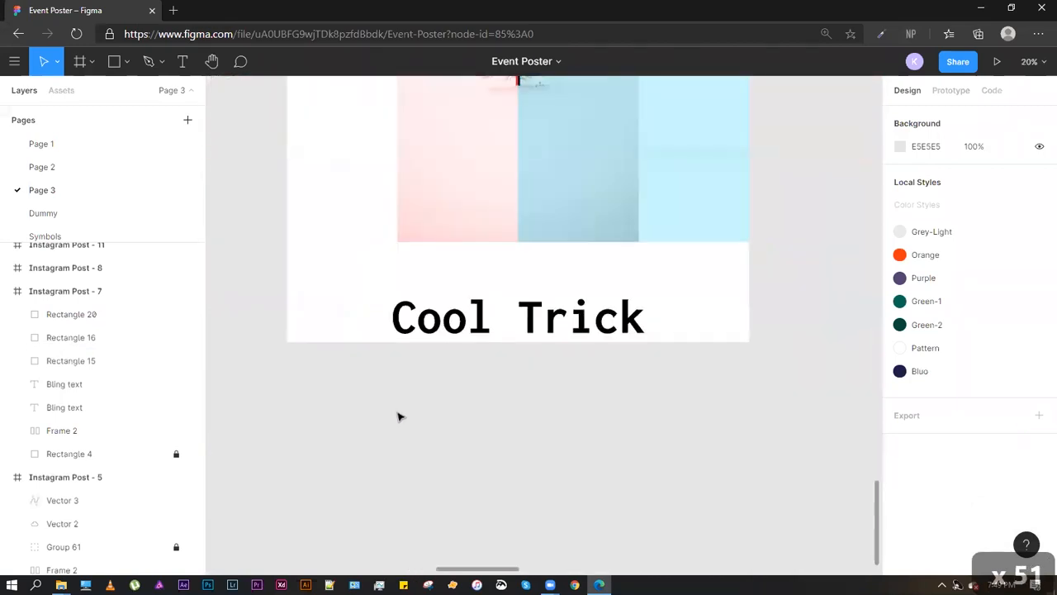
# Set the blend mode of the red and light blue rectangles over the tree photo to Normal
pyautogui.click(545, 314)
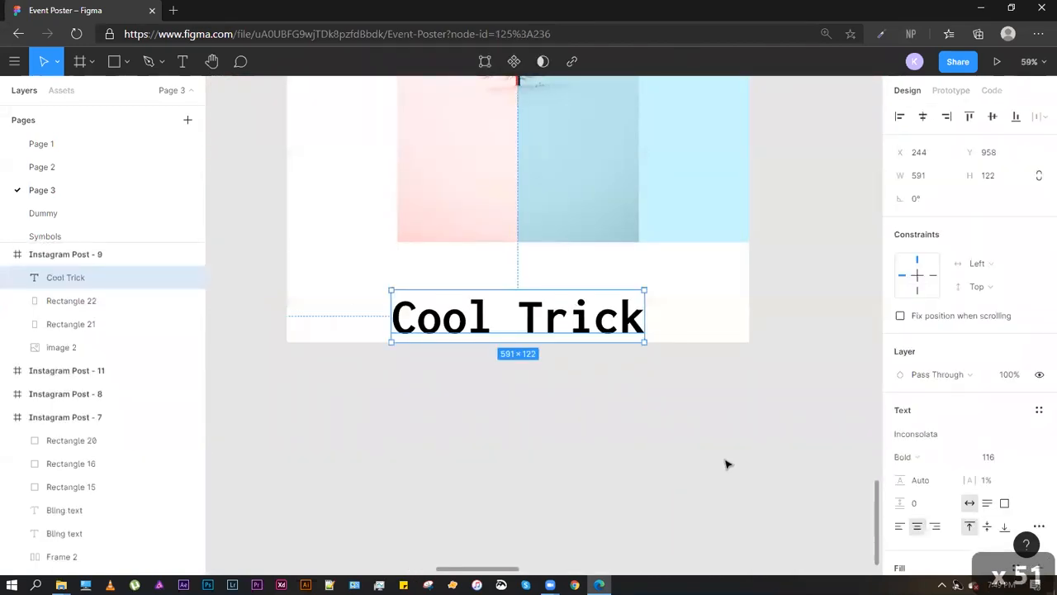
pyautogui.scroll(5, 453, 215)
pyautogui.click(533, 352)
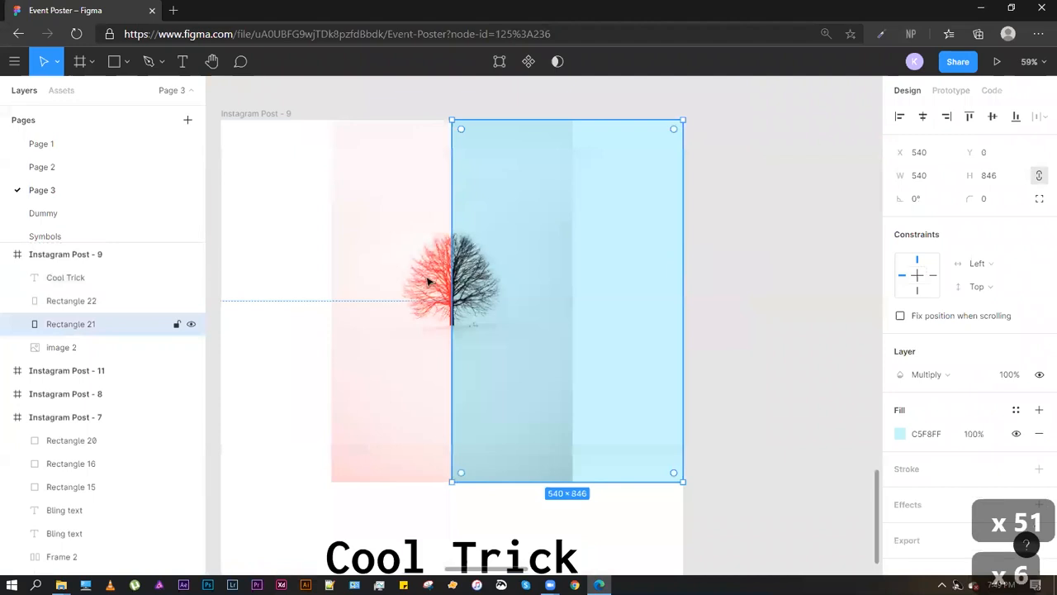
pyautogui.keyDown('shift'); pyautogui.click(427, 281); pyautogui.keyUp('shift')
pyautogui.click(900, 431)
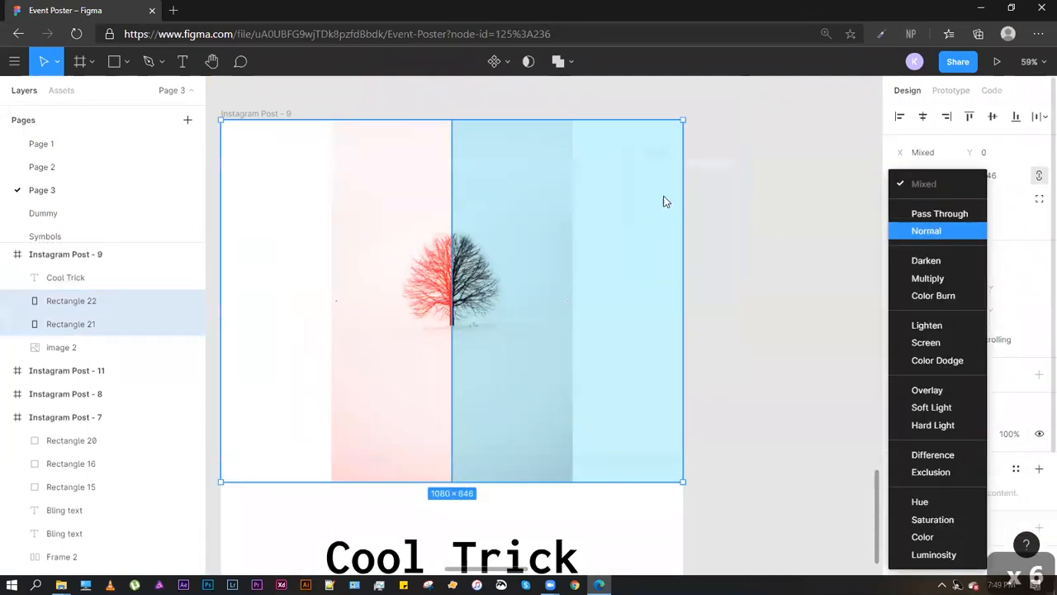
pyautogui.click(688, 173)
# Move the light blue and red rectangles outside Instagram Post - 9, one on each side, and inspect the uncovered tree photo
pyautogui.scroll(-3, 606, 231)
pyautogui.scroll(-5, 576, 187)
pyautogui.click(578, 188)
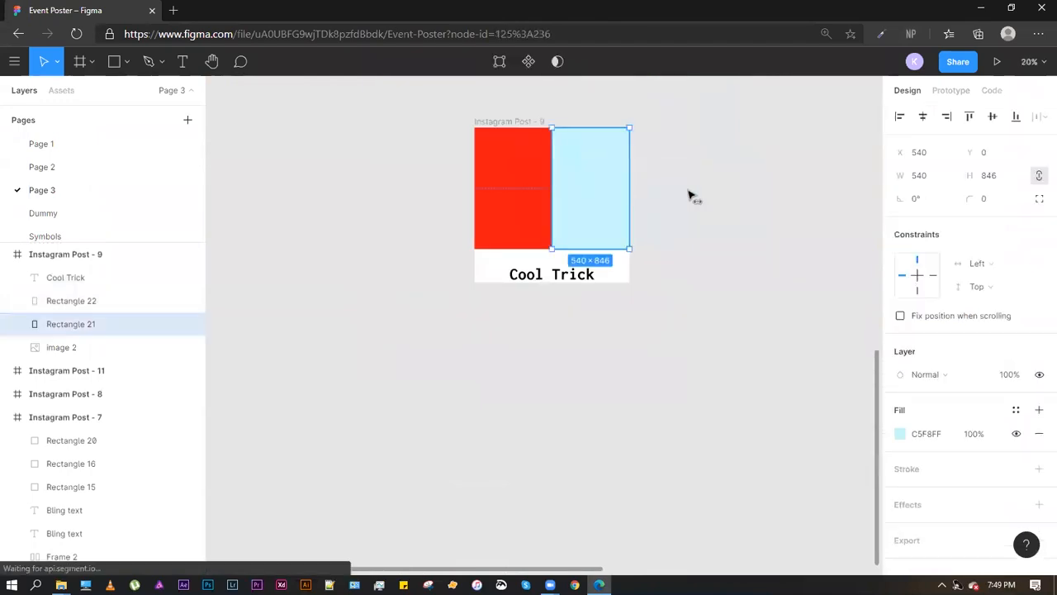
pyautogui.moveTo(689, 196); pyautogui.dragTo(688, 193)
pyautogui.moveTo(496, 193); pyautogui.dragTo(405, 189)
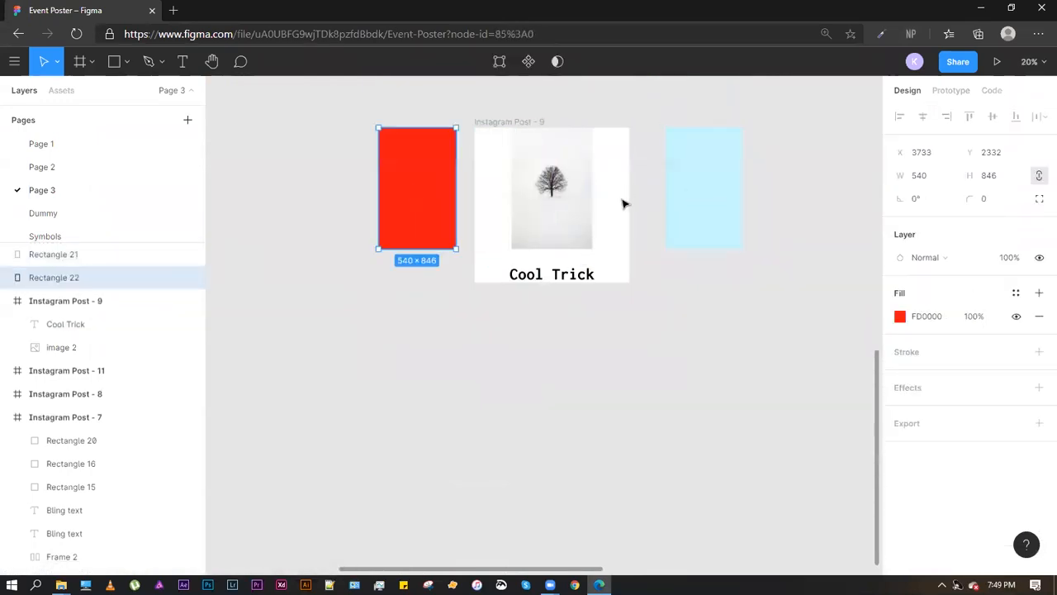
pyautogui.scroll(3, 586, 157)
pyautogui.click(504, 227)
pyautogui.hotkey('shift', '2')
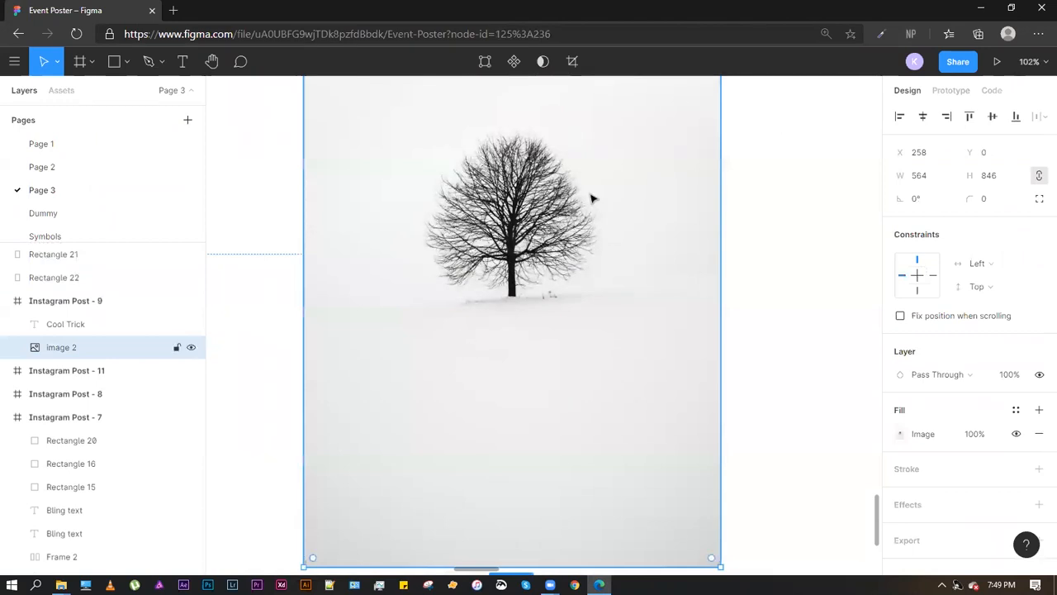
pyautogui.scroll(-5, 496, 248)
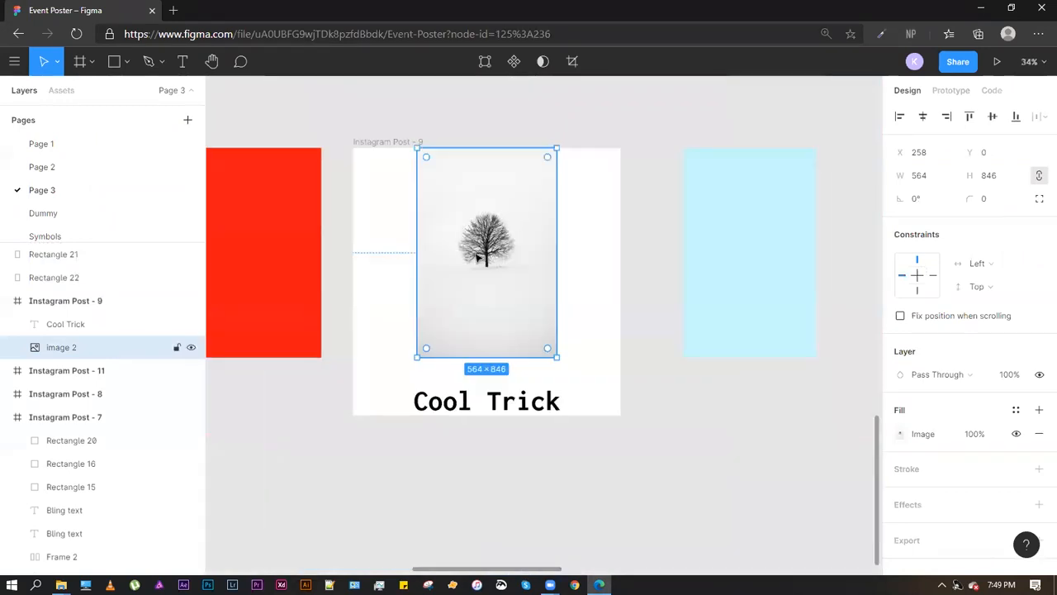
# Place the light blue rectangle over the tree photo in Instagram Post - 9 at X 282, Y 0
pyautogui.moveTo(777, 268); pyautogui.dragTo(694, 251)
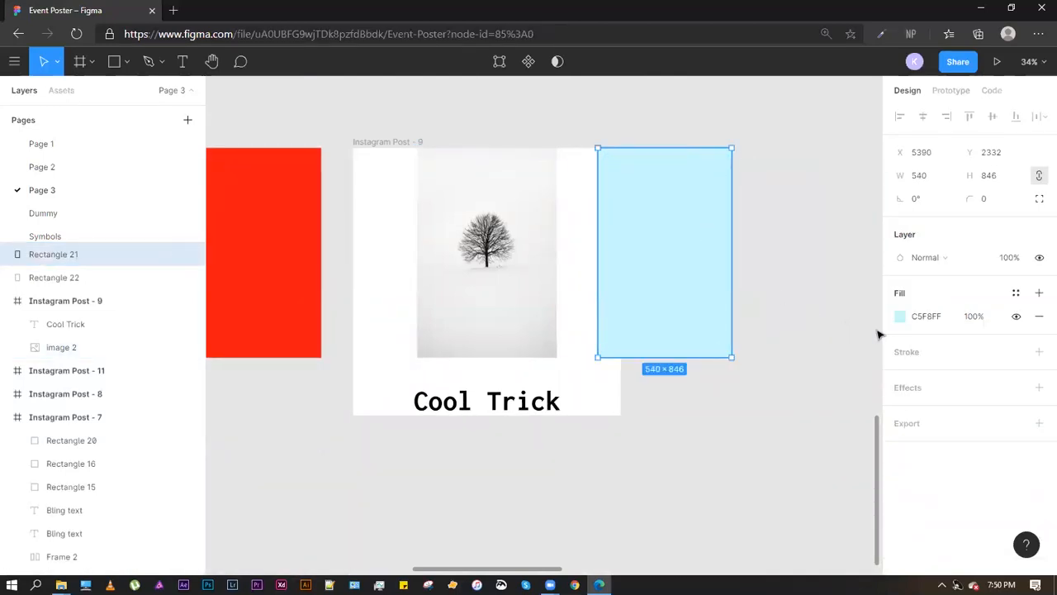
pyautogui.click(900, 317)
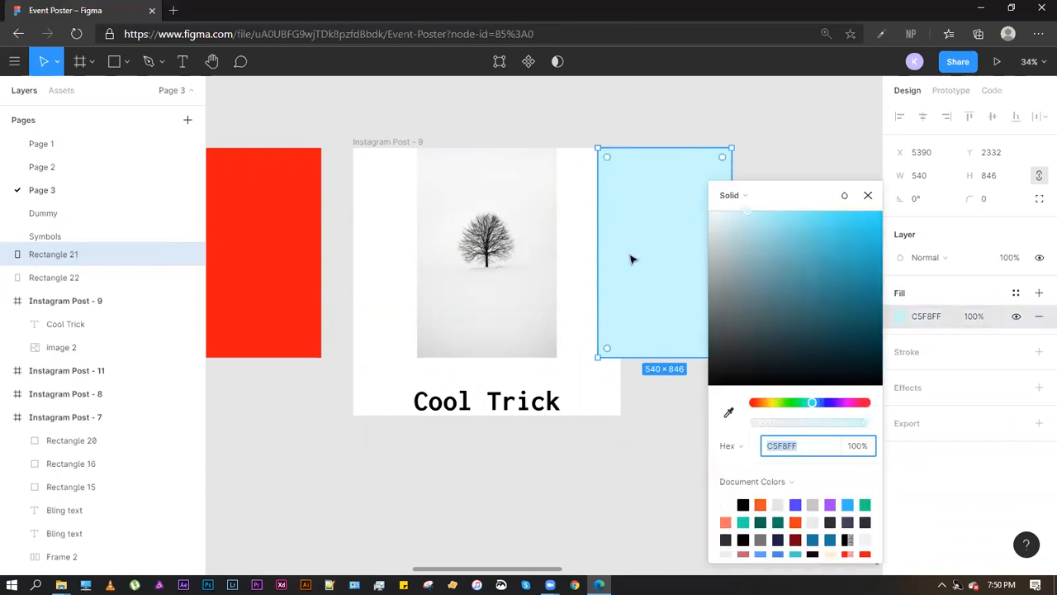
pyautogui.click(594, 135)
pyautogui.moveTo(644, 215); pyautogui.dragTo(484, 226)
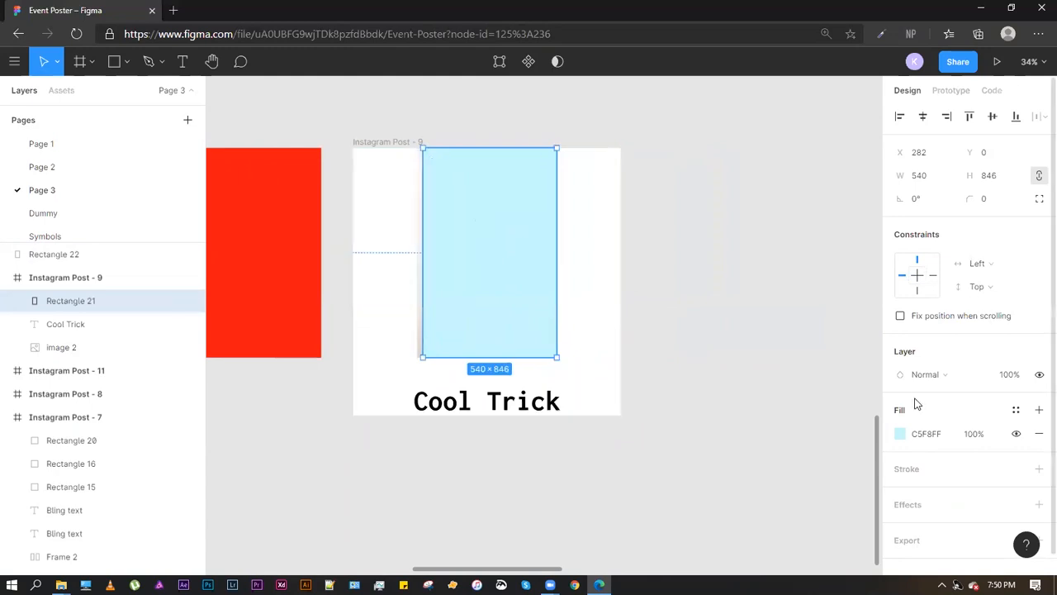
# Try the Multiply blend mode on the light blue rectangle, set it to Screen, and examine the tinted tree
pyautogui.click(923, 374)
pyautogui.click(484, 140)
pyautogui.click(475, 218)
pyautogui.click(932, 374)
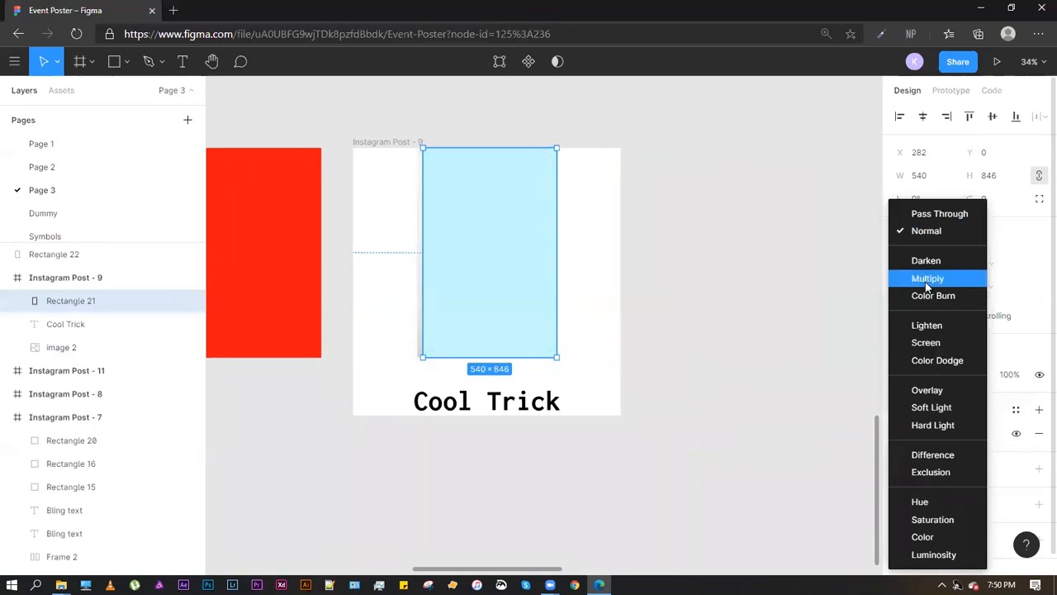
pyautogui.click(927, 279)
pyautogui.click(961, 374)
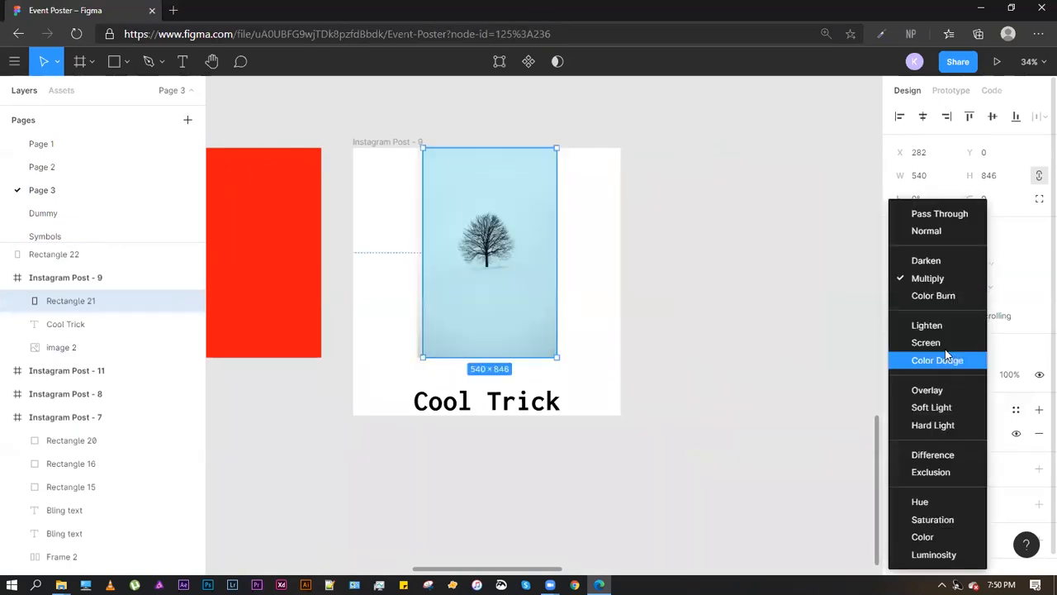
pyautogui.click(938, 344)
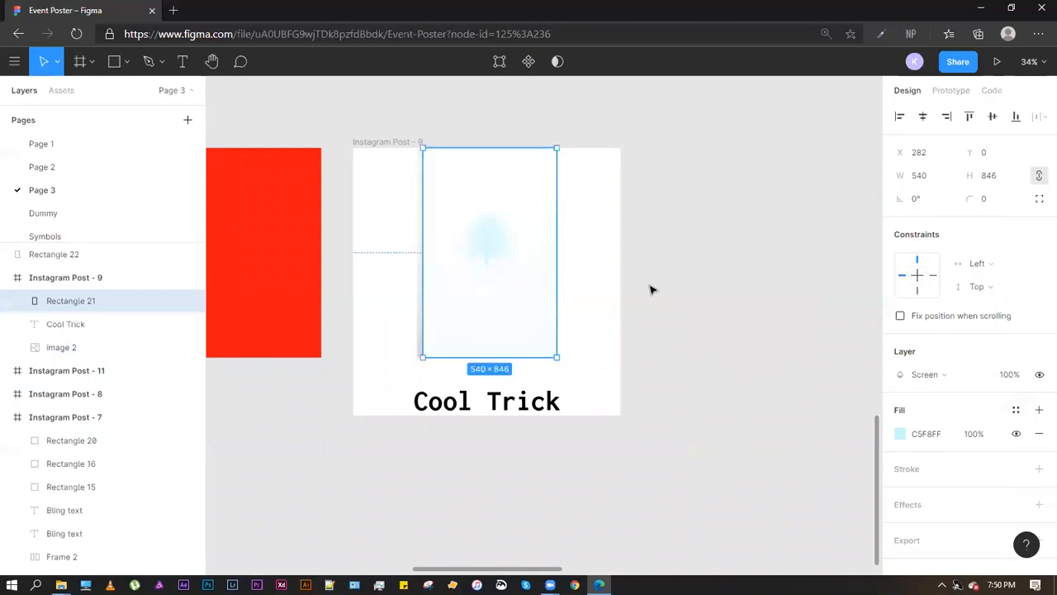
pyautogui.scroll(5, 467, 245)
pyautogui.scroll(2, 578, 274)
pyautogui.scroll(-5, 568, 273)
pyautogui.moveTo(679, 296); pyautogui.dragTo(575, 283)
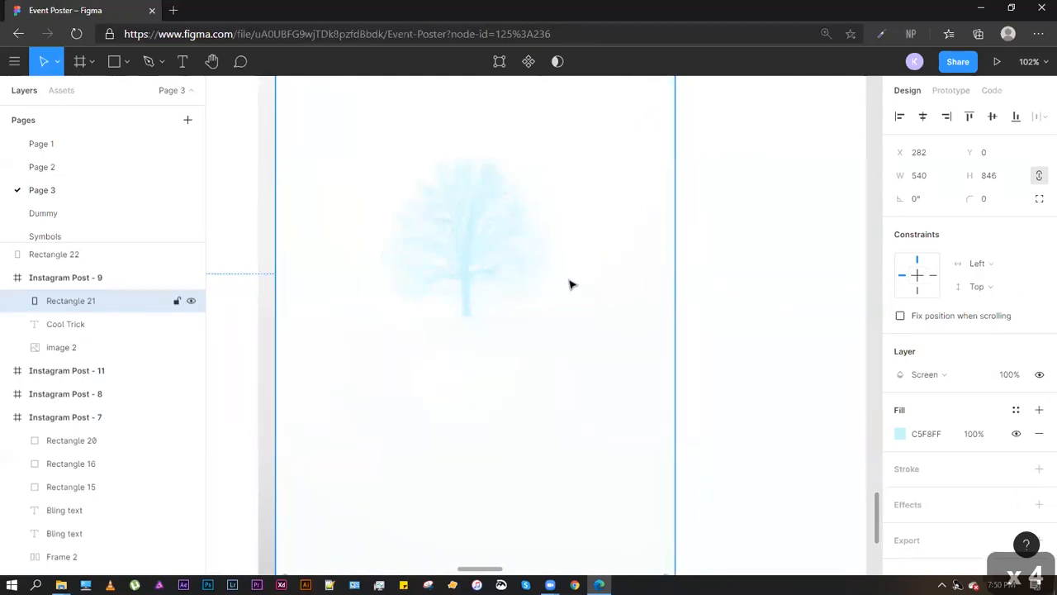
# Try a 001AFF fill on the Screen-mode rectangle over the tree and change it to FF3300 orange
pyautogui.click(902, 438)
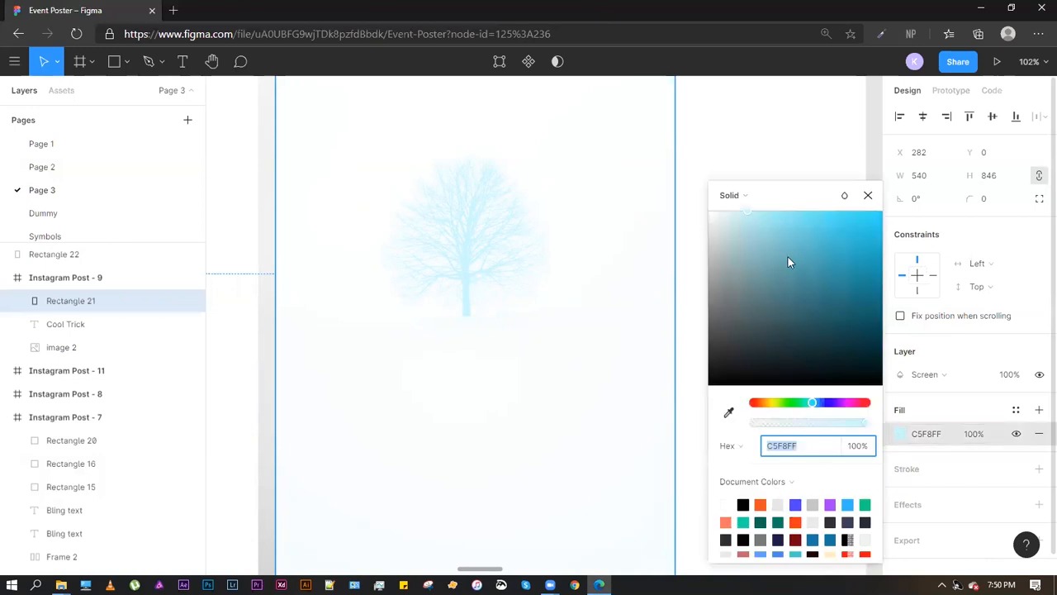
pyautogui.click(825, 404)
pyautogui.moveTo(864, 231); pyautogui.dragTo(887, 208)
pyautogui.scroll(-5, 453, 261)
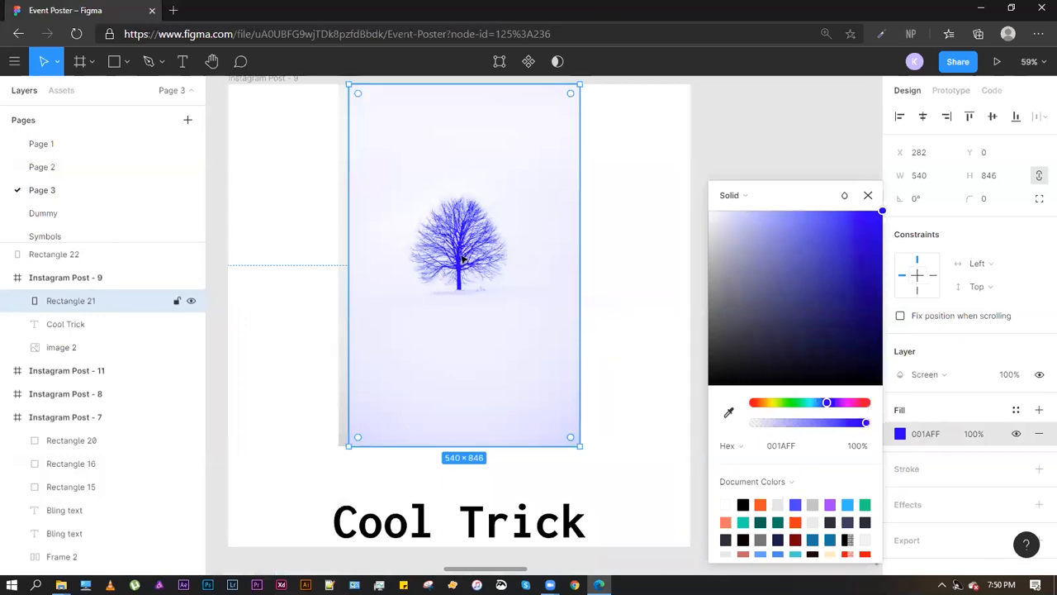
pyautogui.click(808, 449)
pyautogui.click(795, 522)
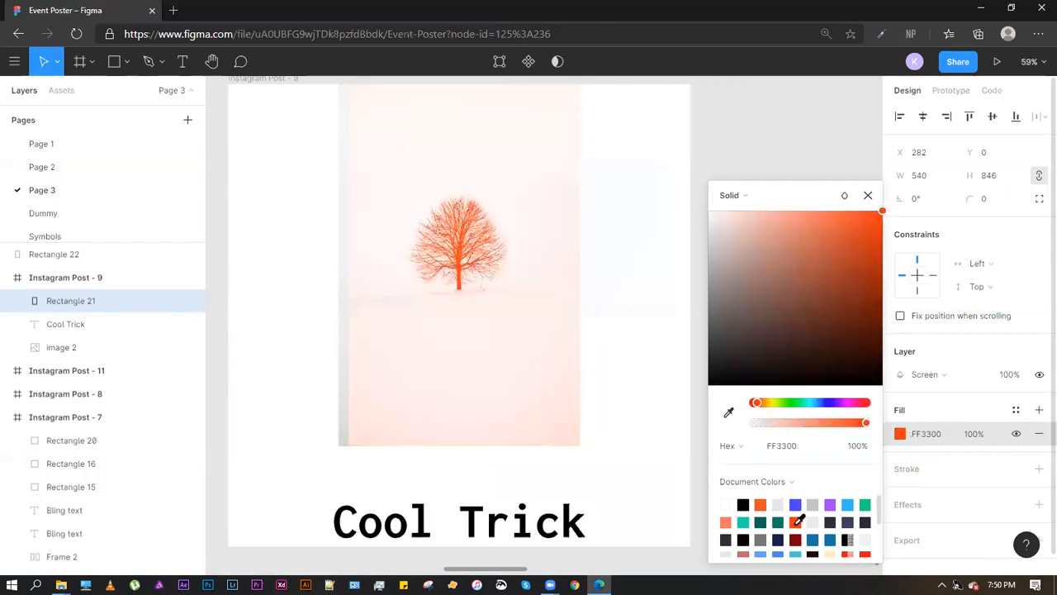
pyautogui.click(618, 244)
# Shift the orange Screen-mode rectangle onto the right half of the tree at X 540, Y 0 and deselect it
pyautogui.moveTo(494, 261); pyautogui.dragTo(601, 275)
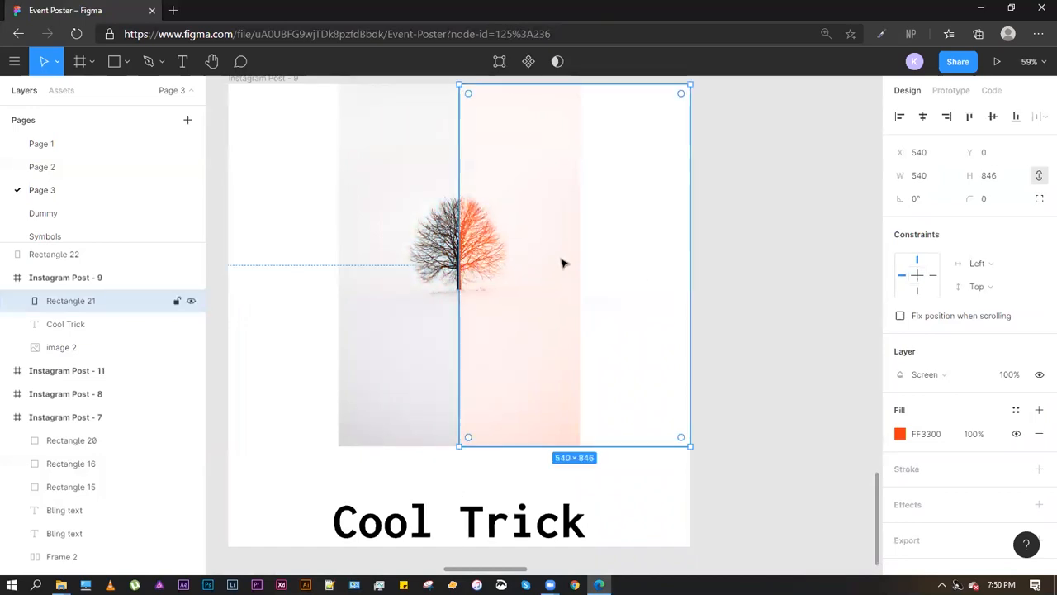
pyautogui.click(928, 376)
pyautogui.click(771, 267)
# Move the red rectangle into Instagram Post - 9 over the tree's left half at X 0, Y 0
pyautogui.hscroll(-4, 835, 288)
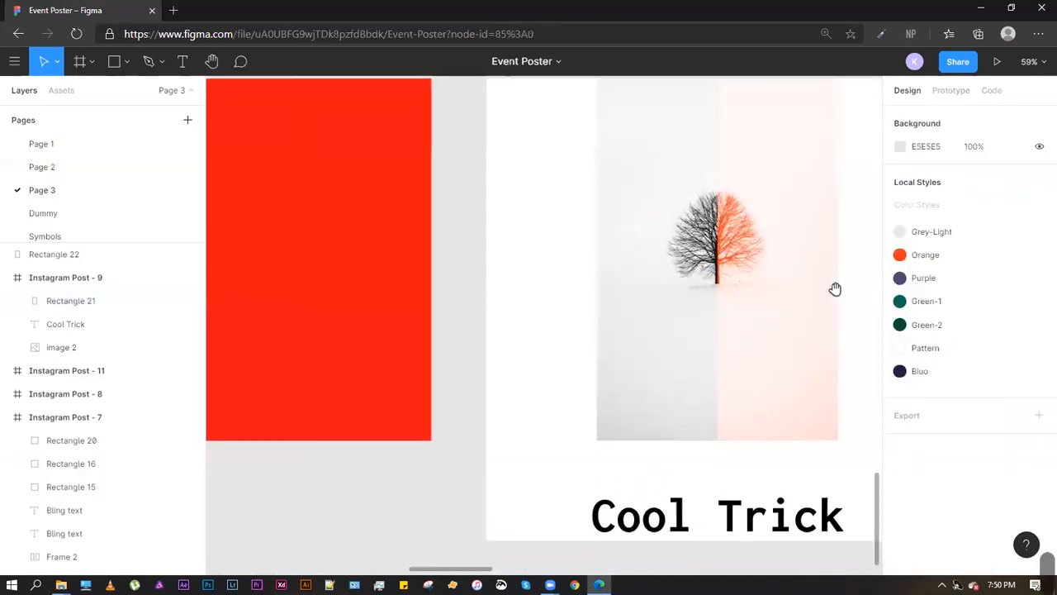
pyautogui.click(299, 295)
pyautogui.hscroll(-2, 380, 278)
pyautogui.scroll(-3, 422, 275)
pyautogui.moveTo(422, 275); pyautogui.dragTo(591, 275)
pyautogui.scroll(3, 615, 232)
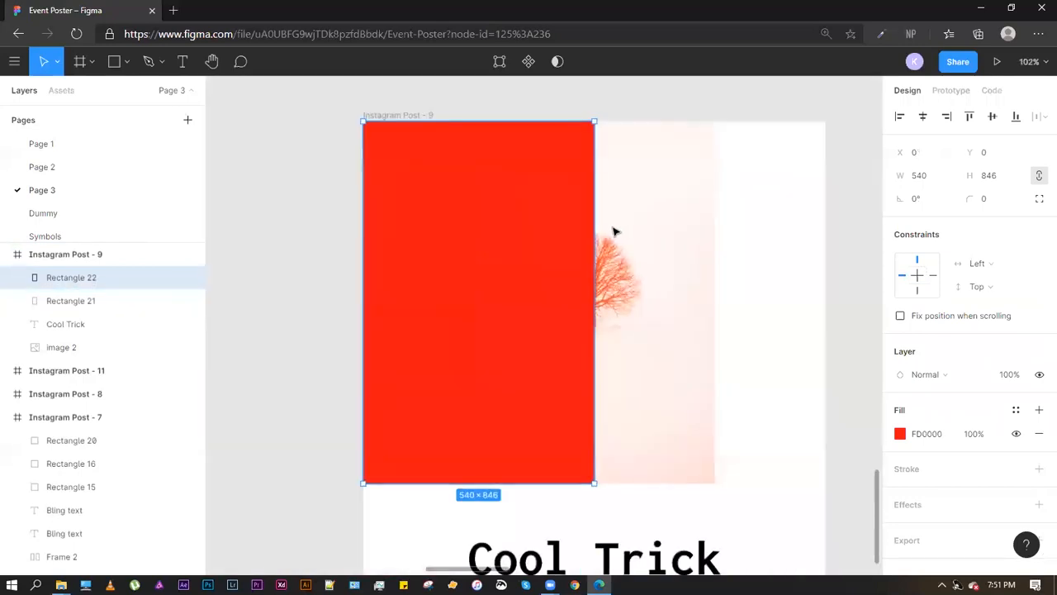
# Set the red rectangle's fill to 3A5AFF blue and its blend mode to Multiply
pyautogui.click(900, 433)
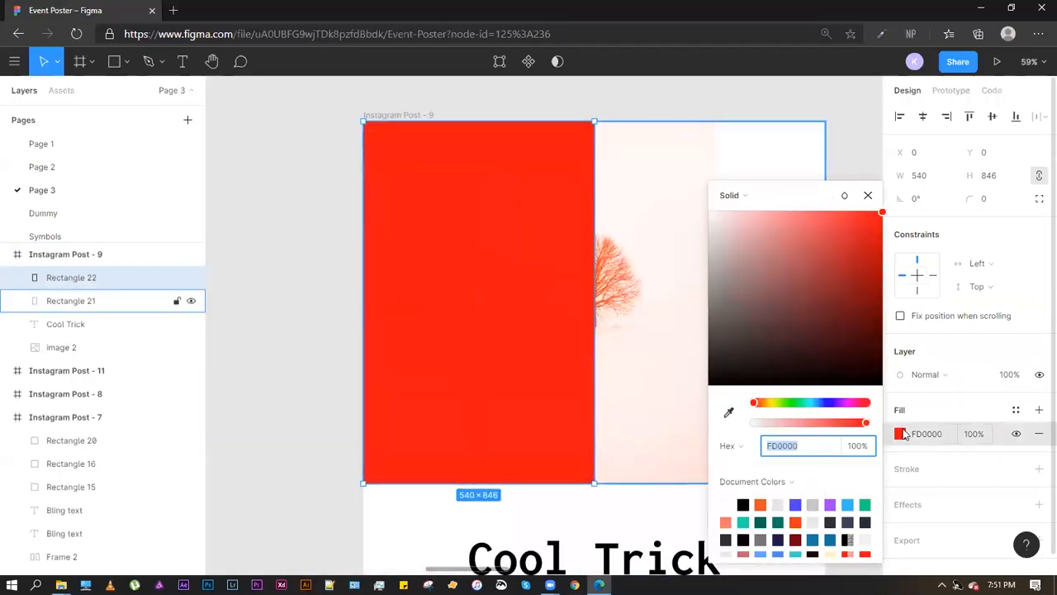
pyautogui.click(795, 503)
pyautogui.click(573, 90)
pyautogui.click(536, 193)
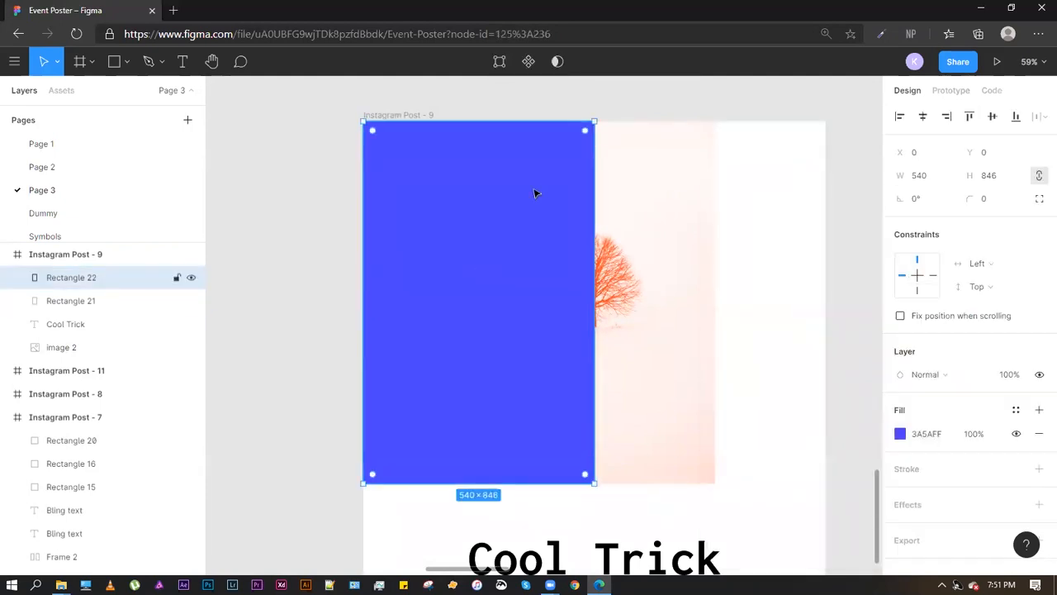
pyautogui.click(929, 374)
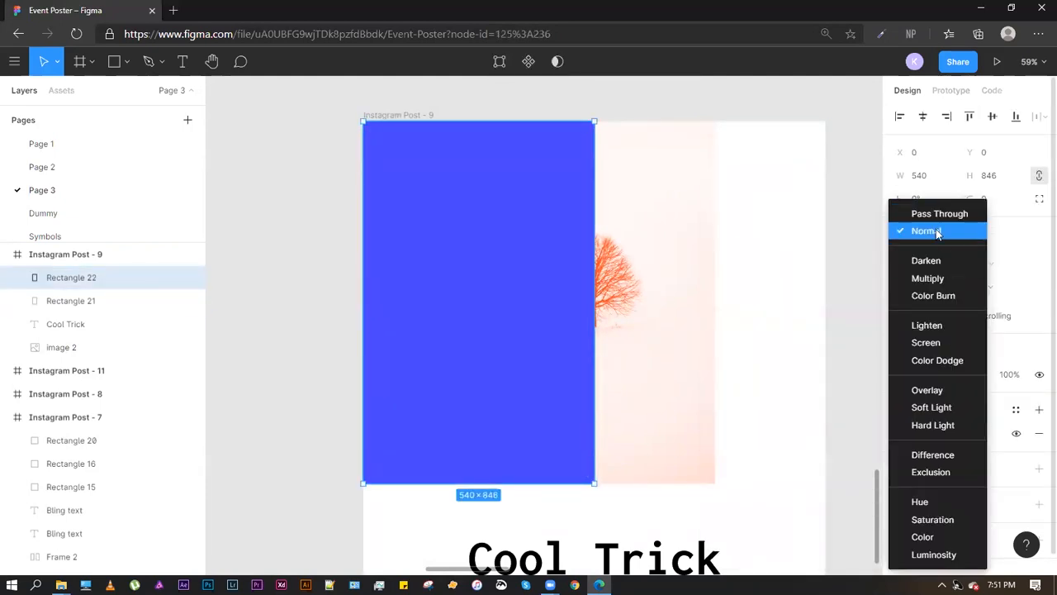
pyautogui.click(942, 279)
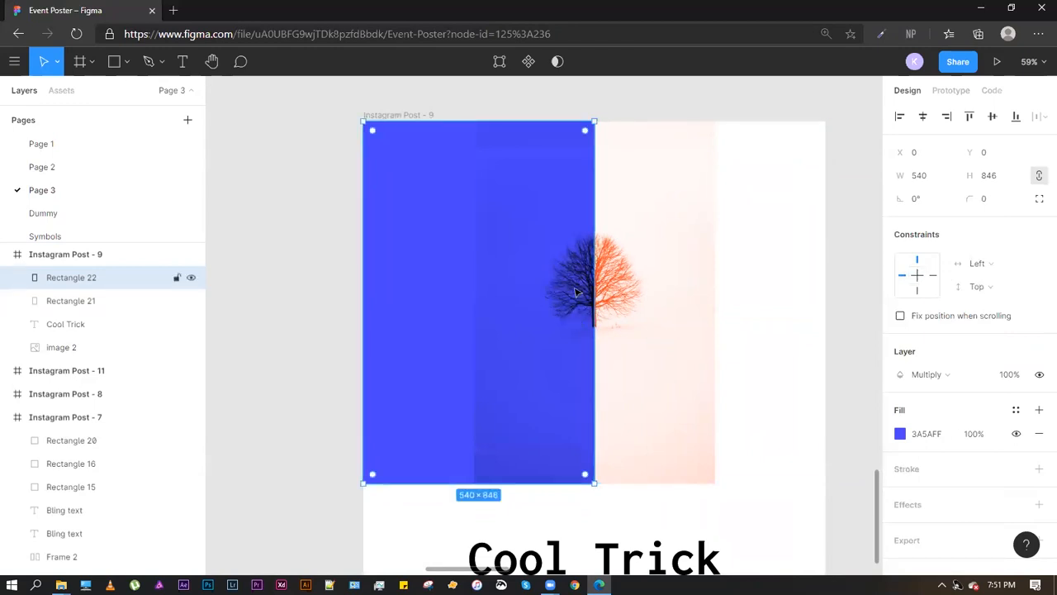
# Compare the blue Multiply half and the orange Screen half of the tree, both up close and across the whole frame
pyautogui.scroll(10, 576, 292)
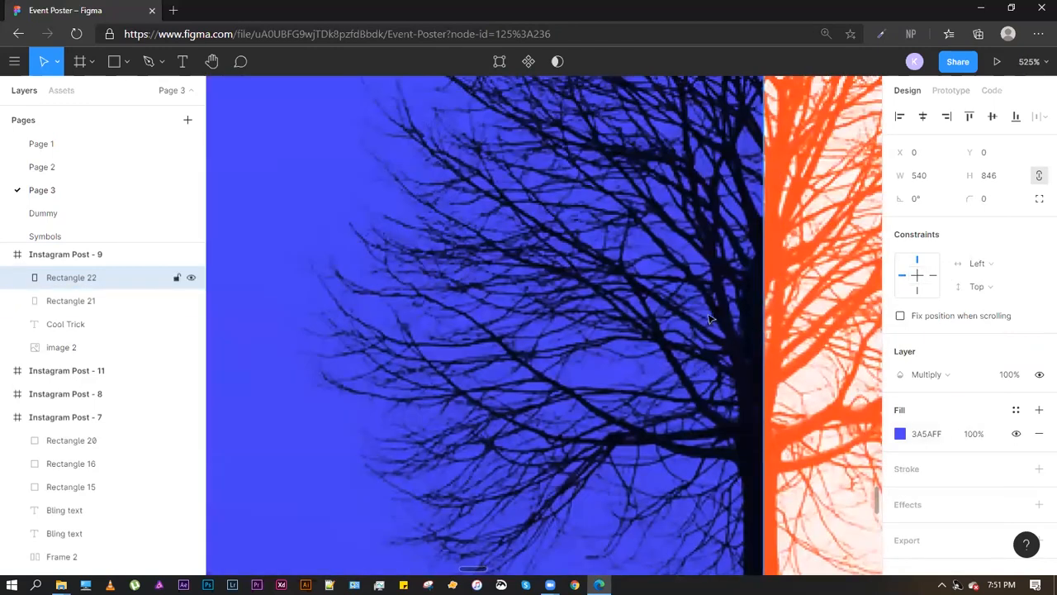
pyautogui.scroll(-5, 310, 326)
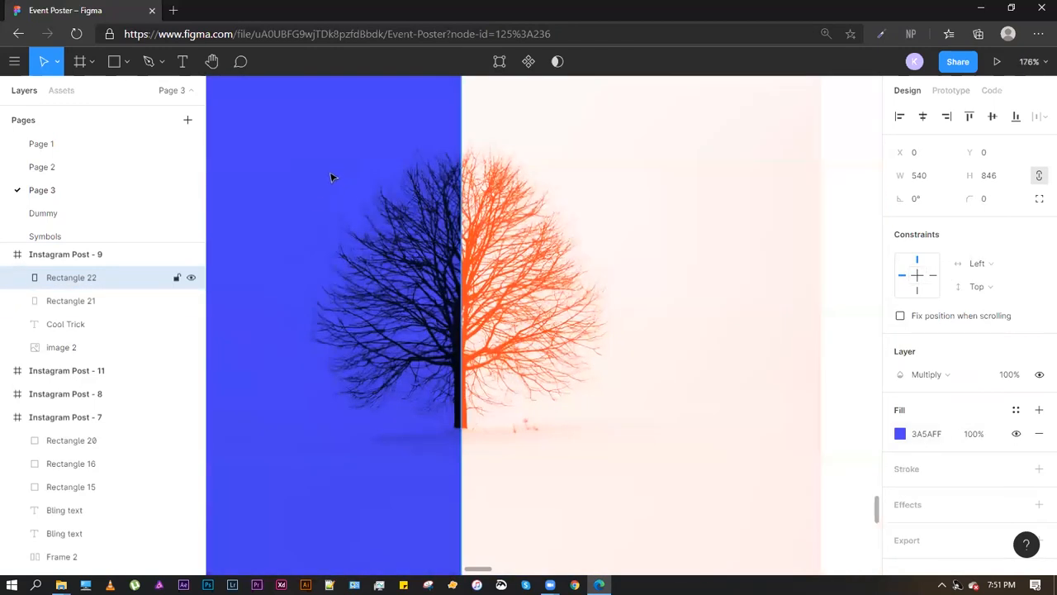
pyautogui.moveTo(366, 462); pyautogui.dragTo(504, 300)
pyautogui.scroll(-3, 446, 273)
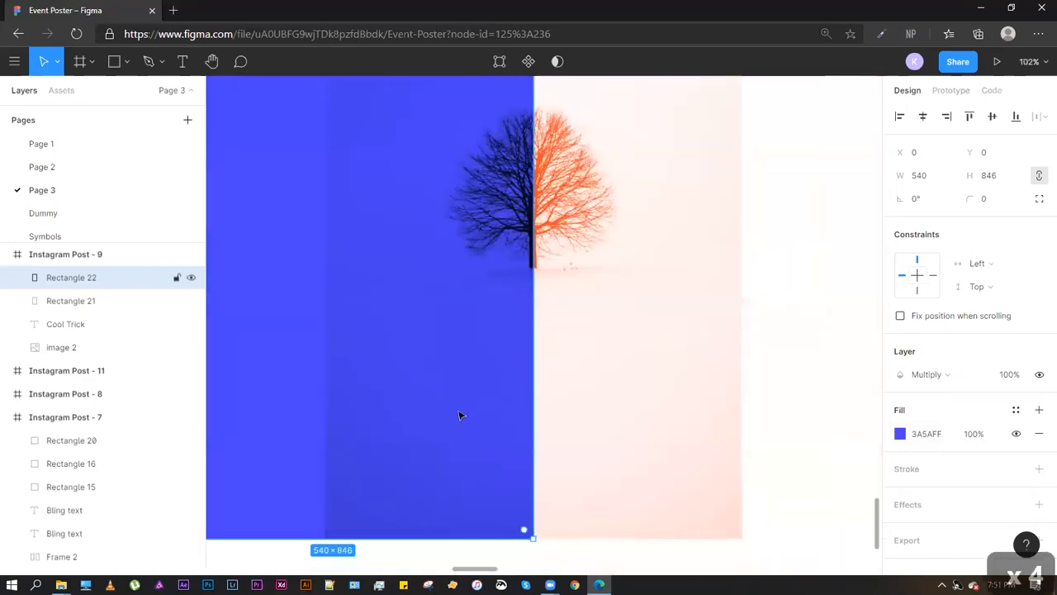
pyautogui.scroll(-3, 460, 411)
pyautogui.click(578, 321)
pyautogui.click(762, 184)
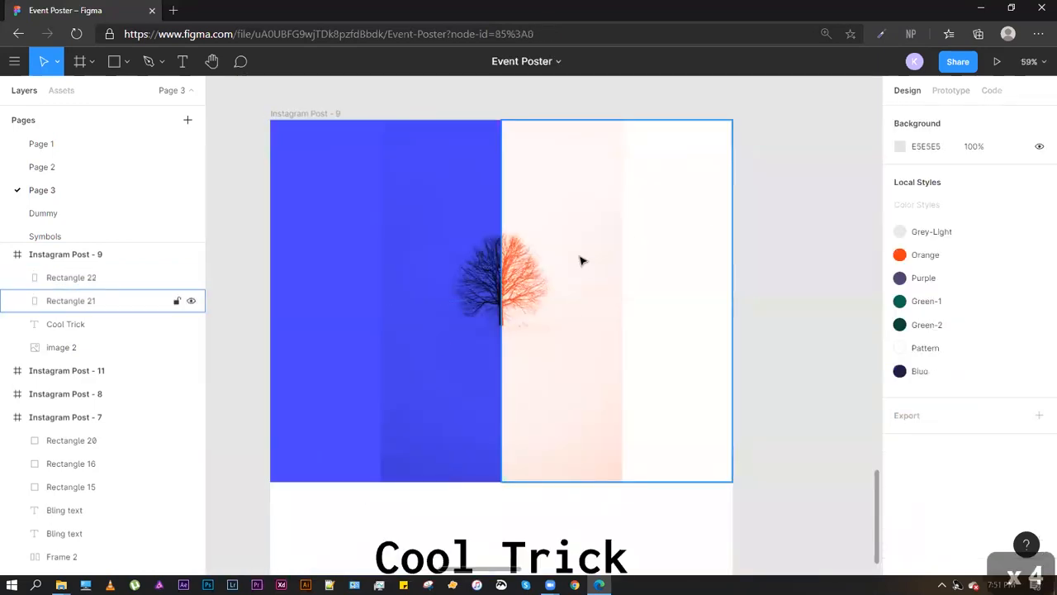
pyautogui.scroll(3, 429, 267)
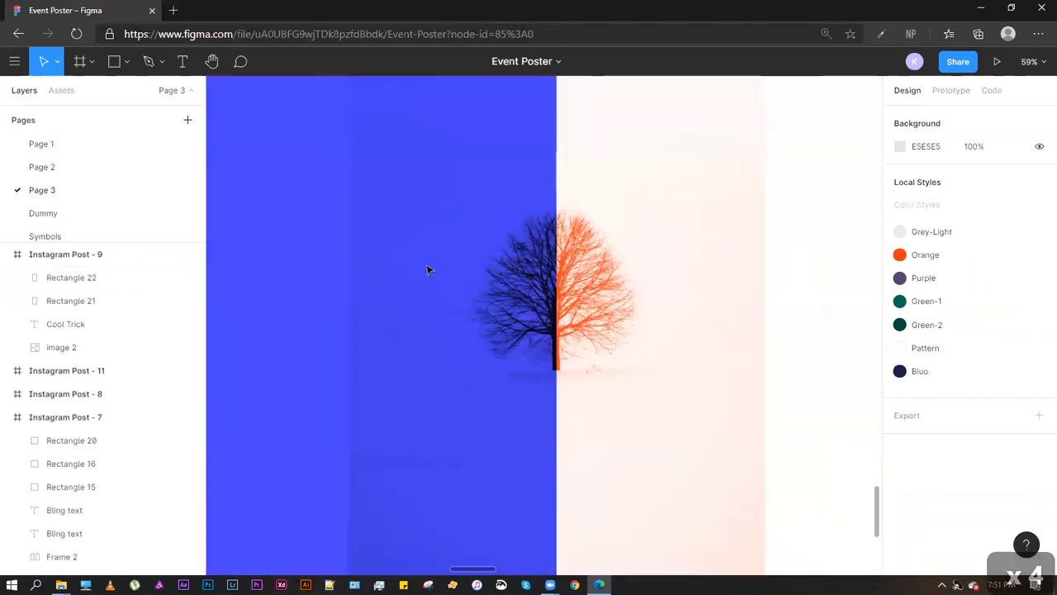
pyautogui.scroll(-3, 429, 267)
pyautogui.moveTo(515, 226); pyautogui.dragTo(484, 254)
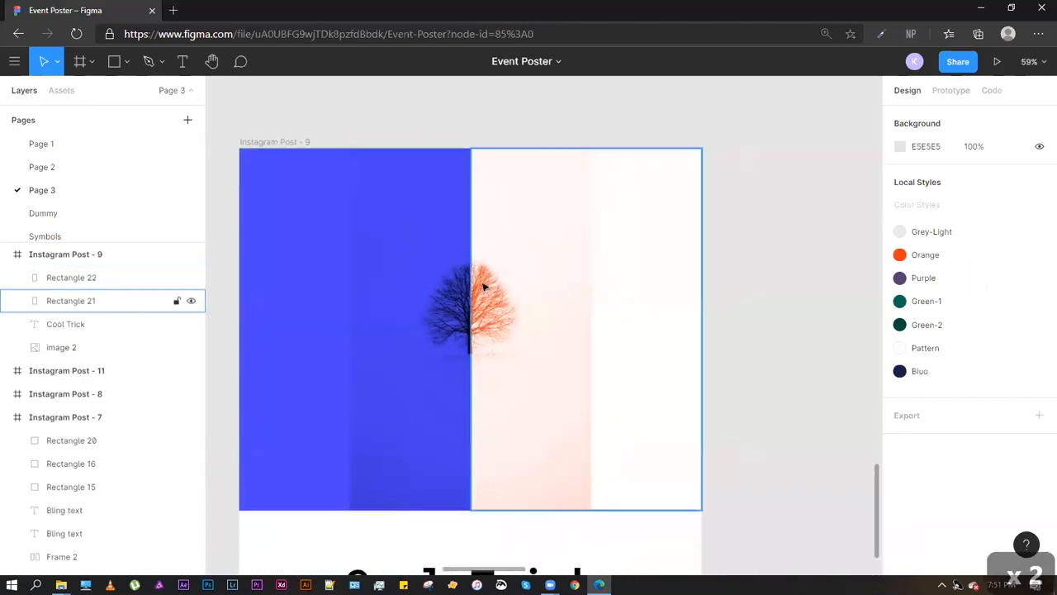
pyautogui.click(498, 301)
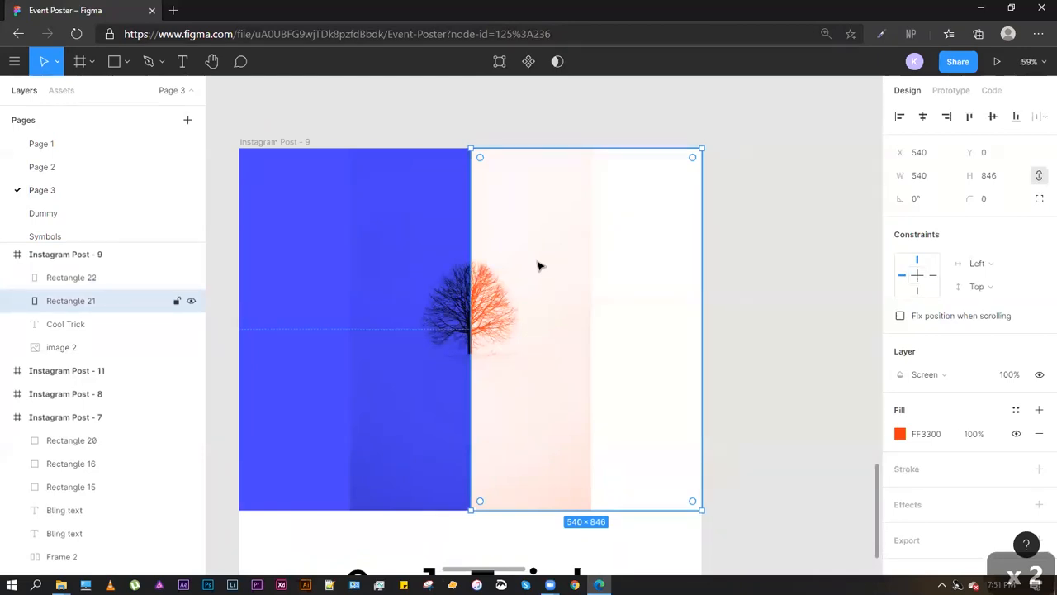
pyautogui.click(547, 113)
pyautogui.scroll(-5, 503, 210)
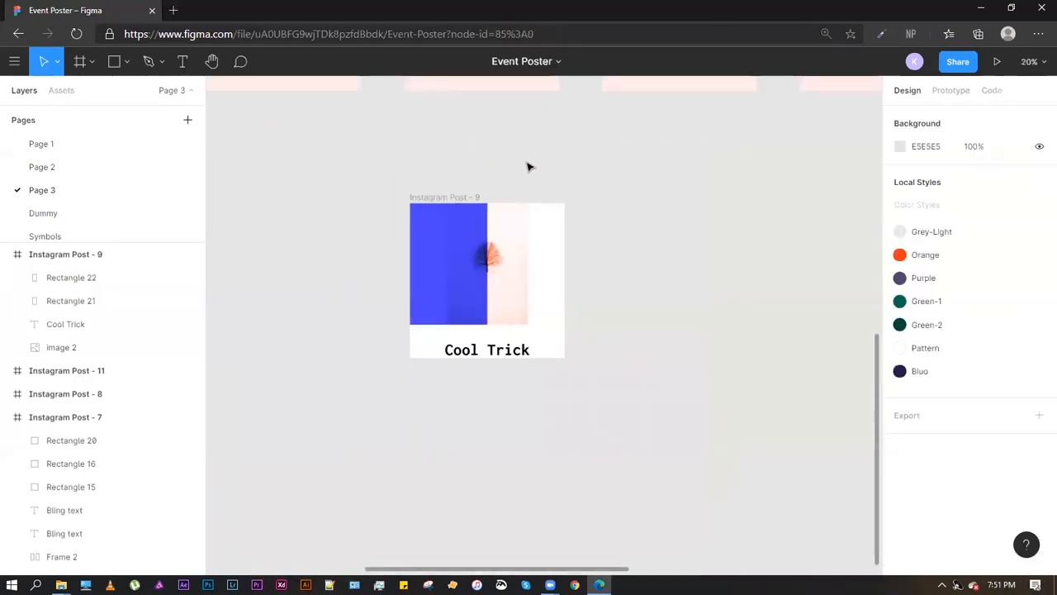
pyautogui.scroll(2, 457, 346)
pyautogui.scroll(5, 470, 269)
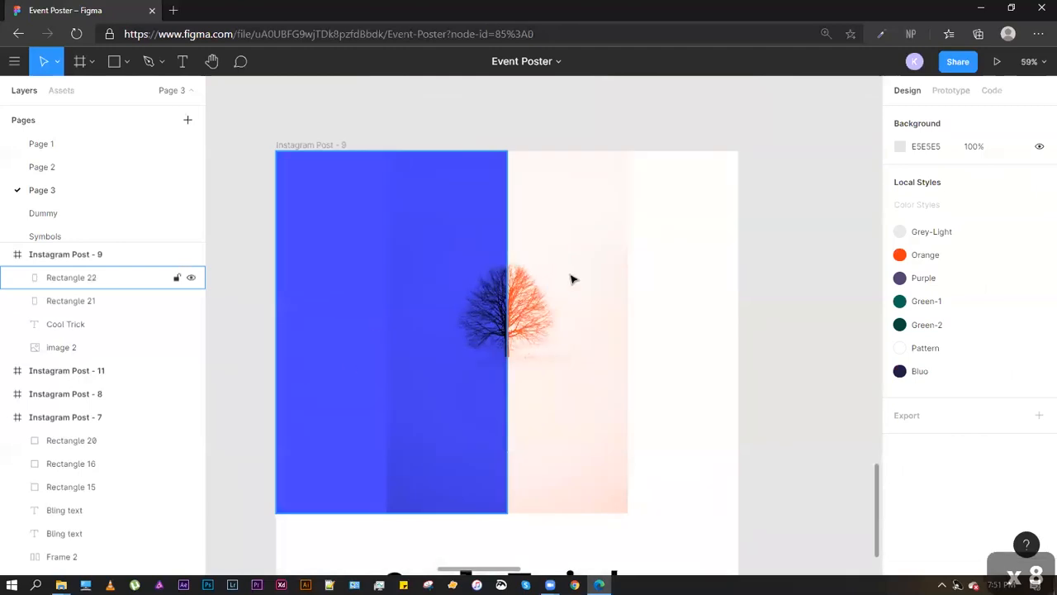
pyautogui.click(505, 308)
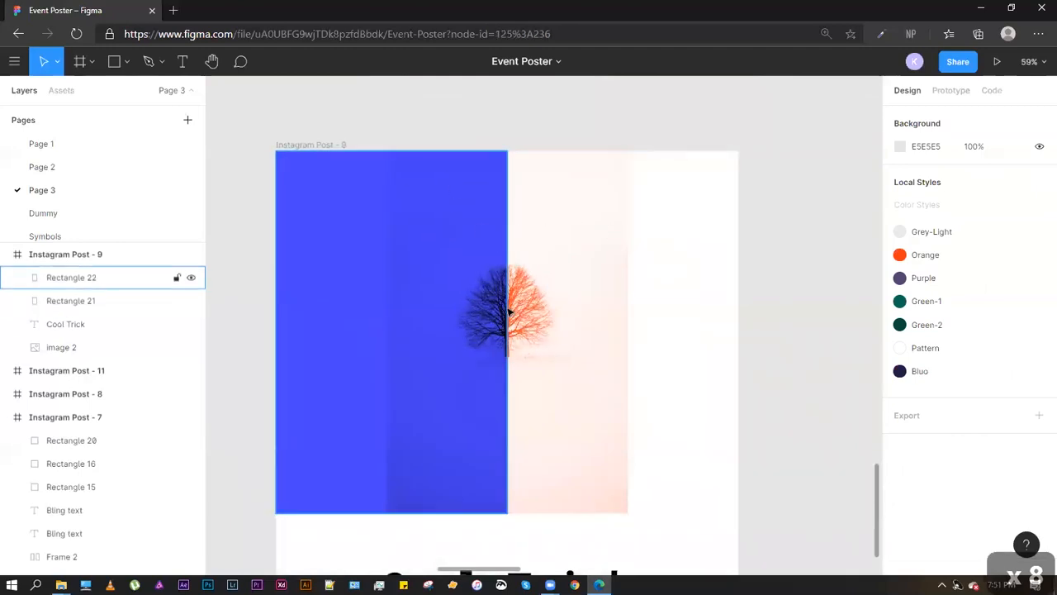
pyautogui.click(514, 134)
pyautogui.scroll(5, 538, 309)
pyautogui.scroll(-5, 537, 322)
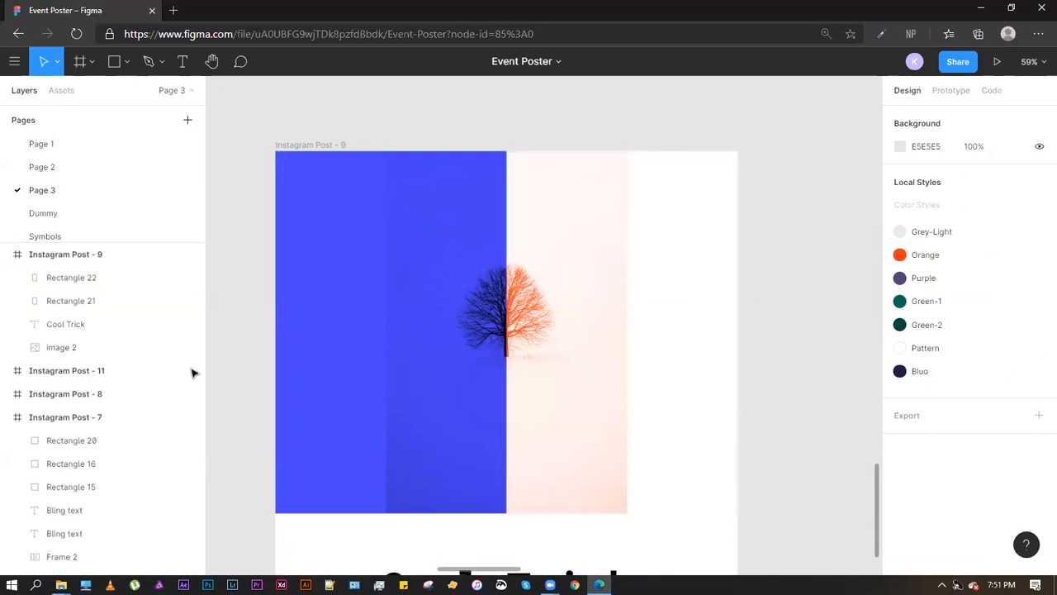
# Turn the tree image in Instagram Post - 9 into a mask and select the blue rectangle clipped by it
pyautogui.click(116, 350)
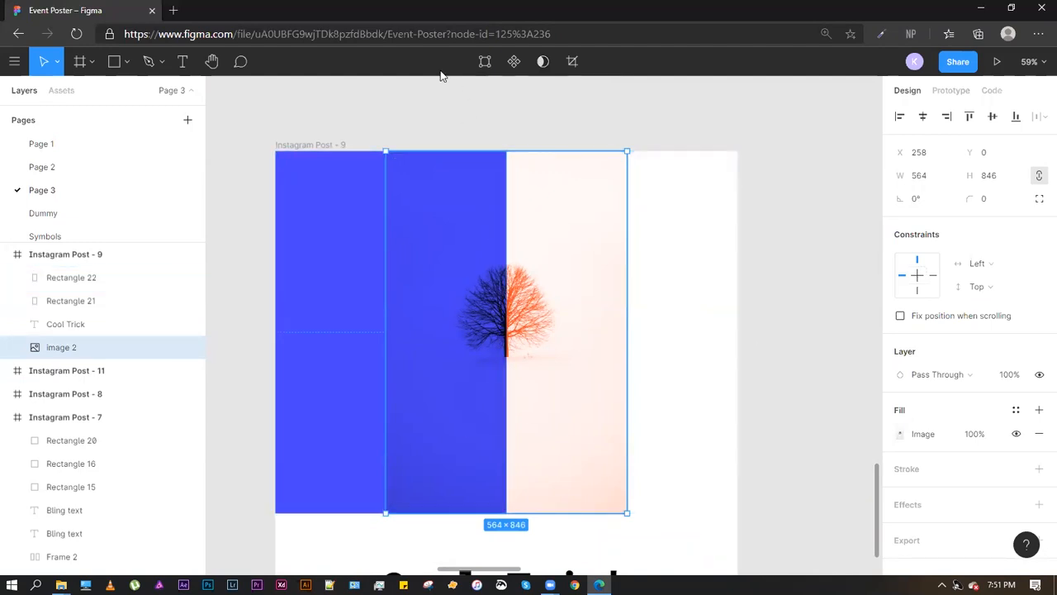
pyautogui.click(549, 60)
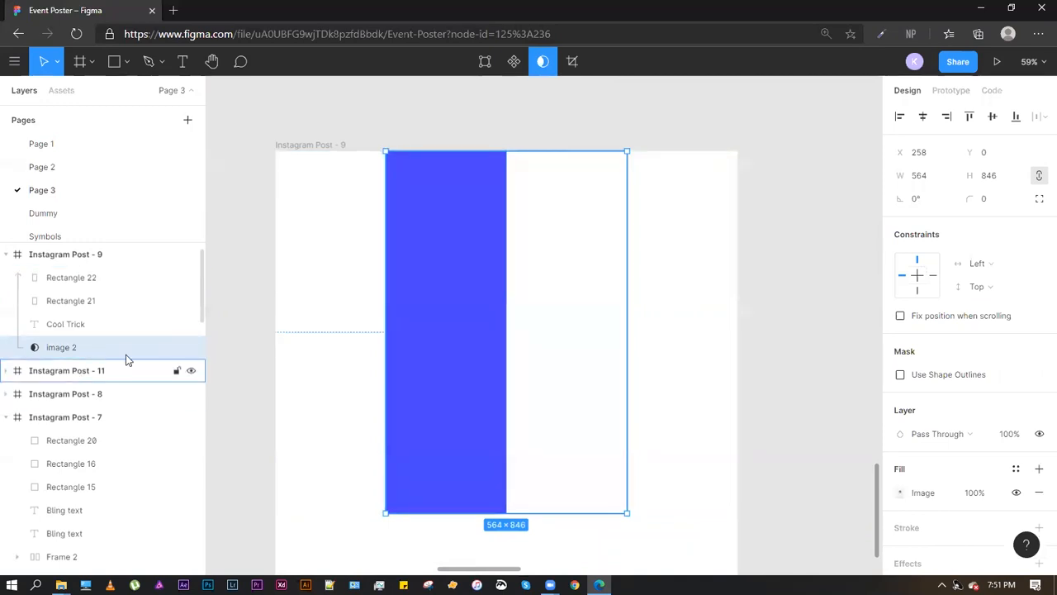
pyautogui.click(542, 134)
pyautogui.click(484, 255)
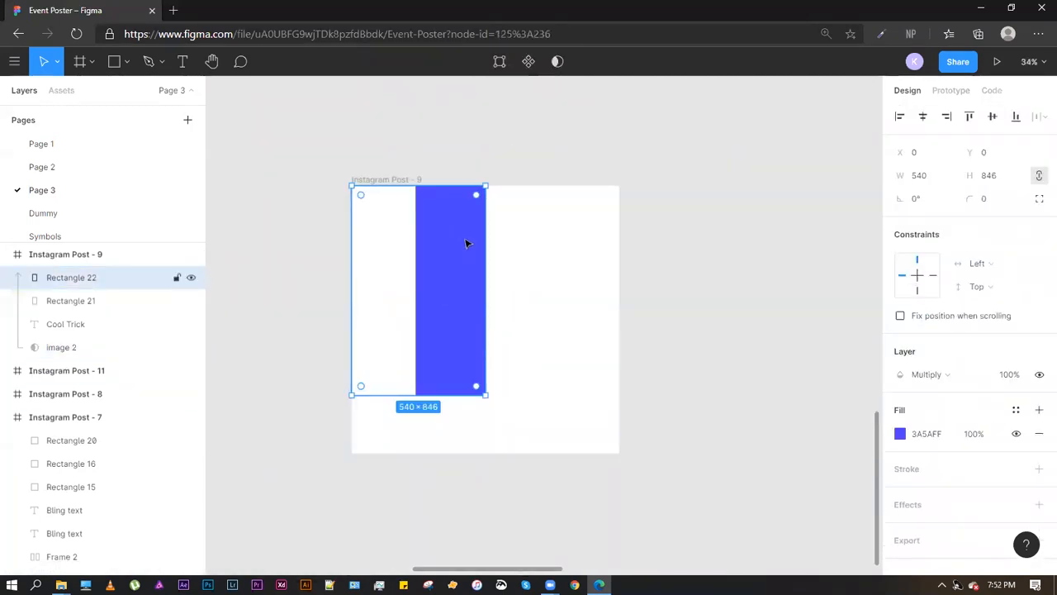
pyautogui.press('t')
pyautogui.moveTo(401, 197); pyautogui.dragTo(537, 350)
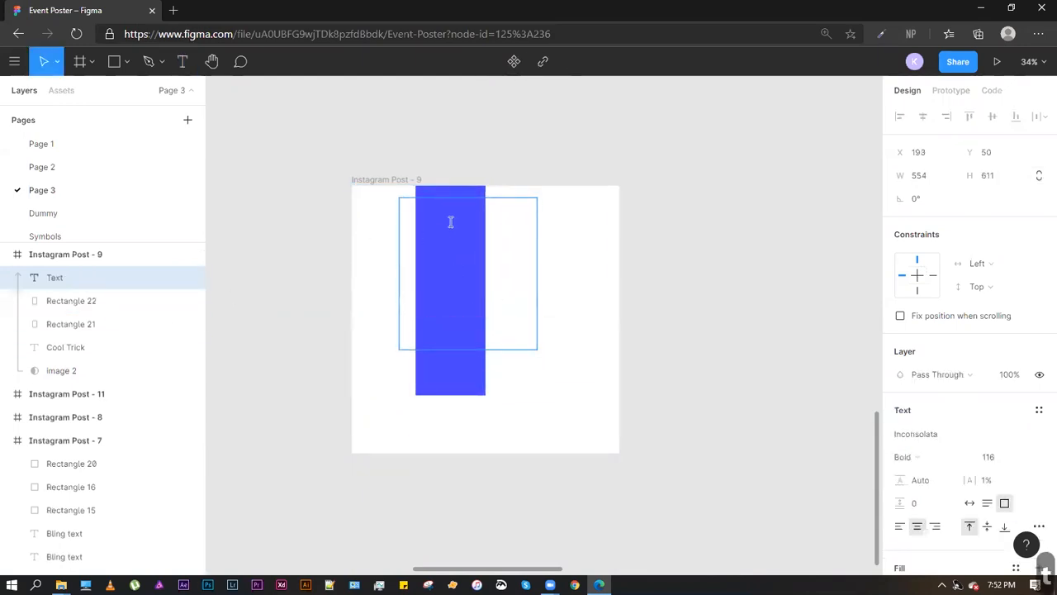
pyautogui.press('Escape')
pyautogui.press('t')
pyautogui.moveTo(402, 209); pyautogui.dragTo(567, 340)
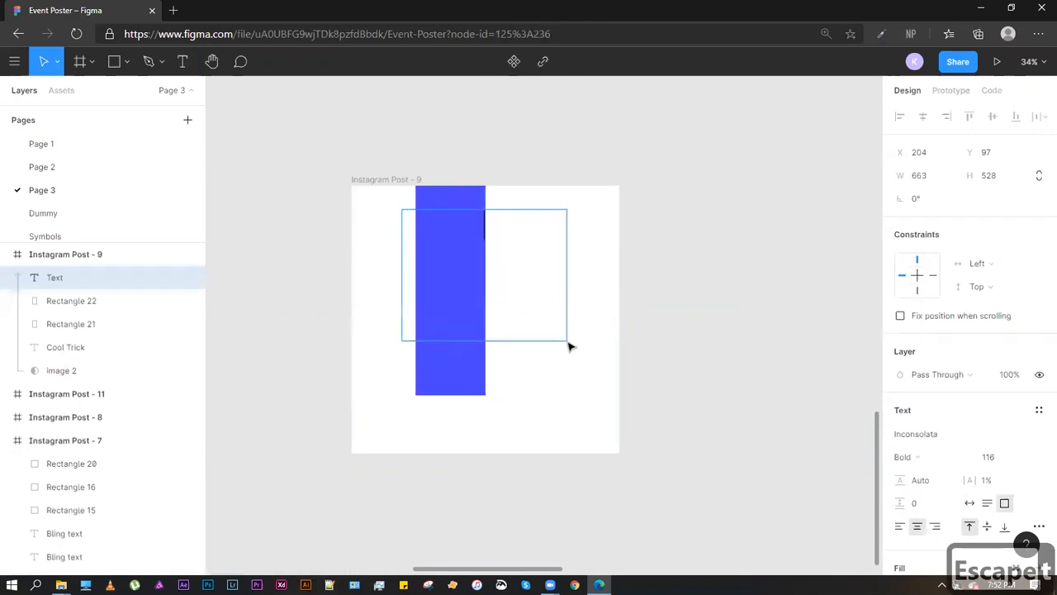
pyautogui.press('Escape')
# Draw a 563 × 507 rectangle in Instagram Post - 9, fill it with D51010 red and move it to X -24, Y 165
pyautogui.press('r')
pyautogui.moveTo(397, 227)
pyautogui.mouseDown()
pyautogui.moveTo(469, 326)
pyautogui.moveTo(537, 350)
pyautogui.mouseUp()
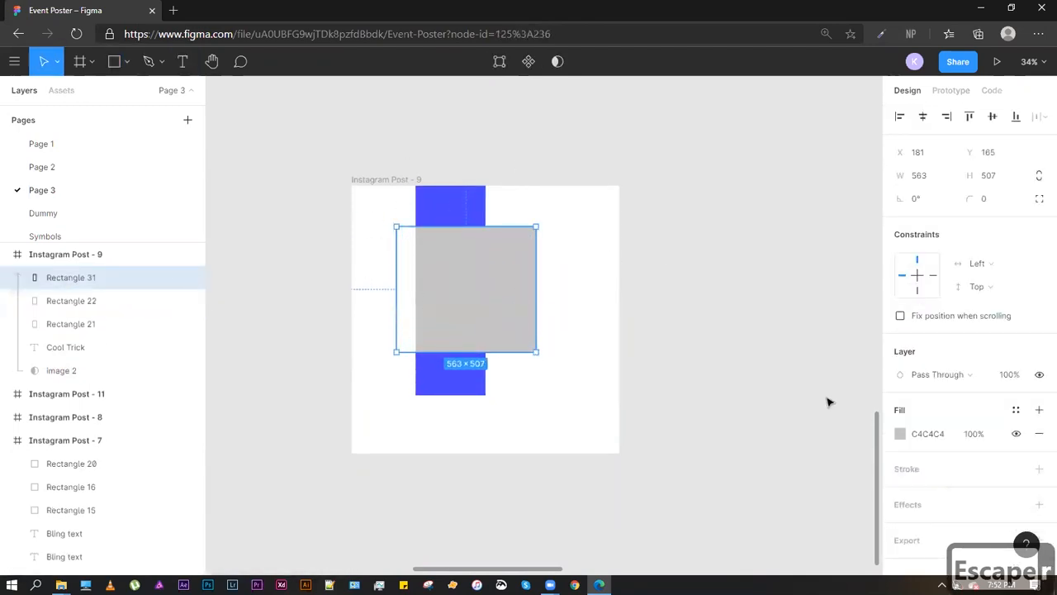
pyautogui.click(899, 432)
pyautogui.moveTo(818, 366); pyautogui.dragTo(869, 239)
pyautogui.moveTo(506, 310); pyautogui.dragTo(454, 312)
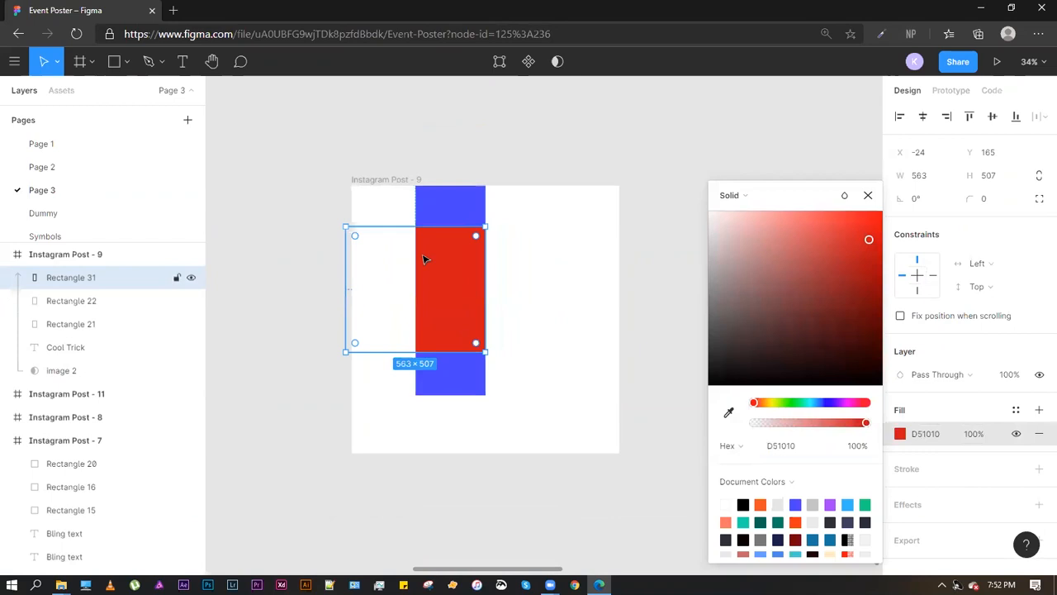
pyautogui.click(459, 206)
# Move the red circle in Instagram Post - 4 over the app icons image at X 276, Y 254
pyautogui.scroll(-5, 526, 304)
pyautogui.scroll(5, 531, 253)
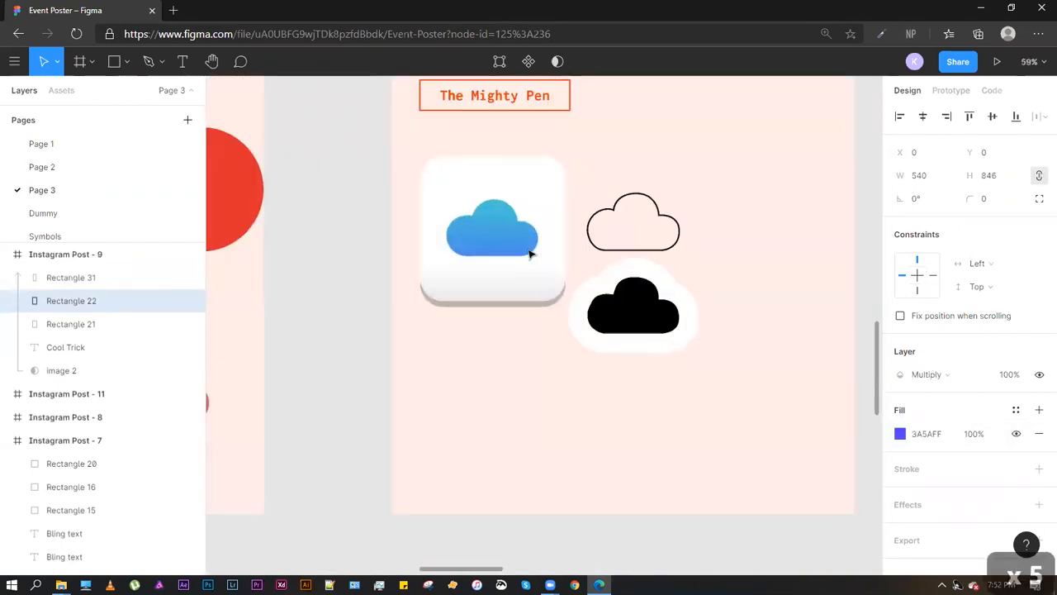
pyautogui.hscroll(-10, 529, 254)
pyautogui.click(737, 193)
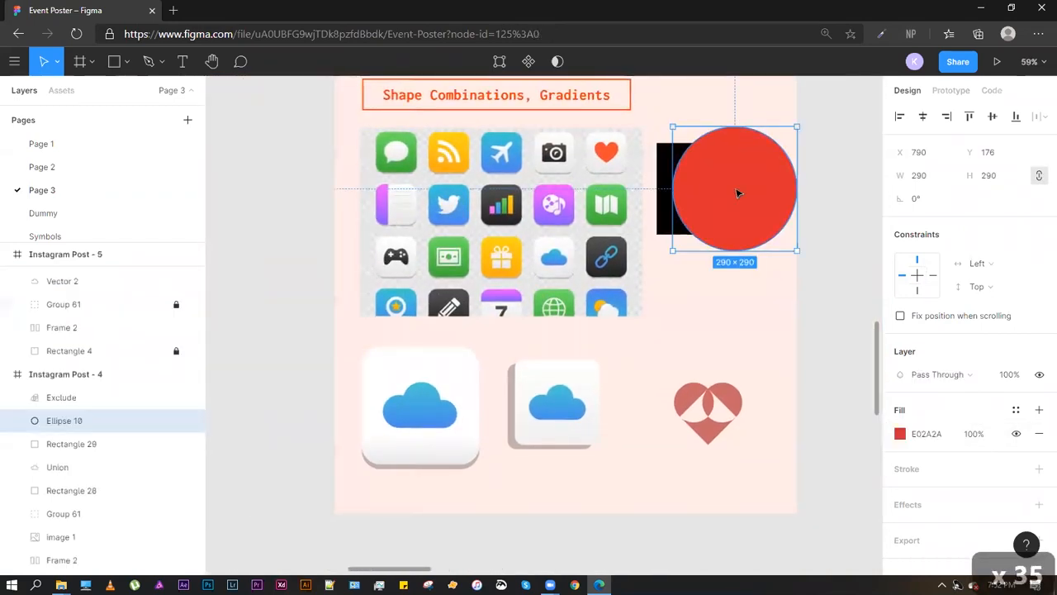
pyautogui.moveTo(726, 218); pyautogui.dragTo(532, 237)
pyautogui.scroll(-2, 83, 413)
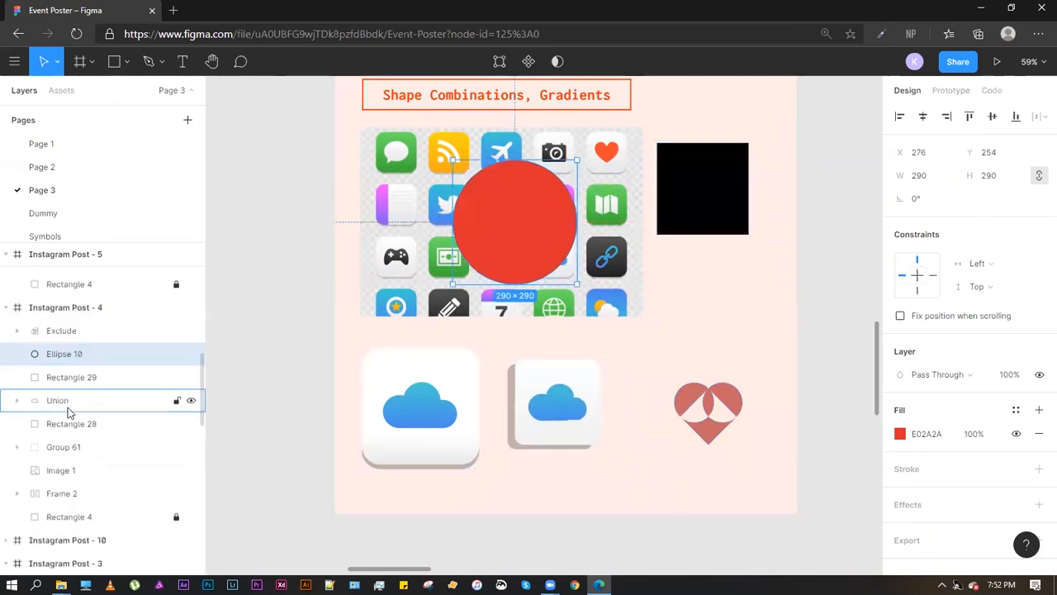
# Reorder the red circle directly beneath the app icons image and use it as a mask
pyautogui.click(76, 455)
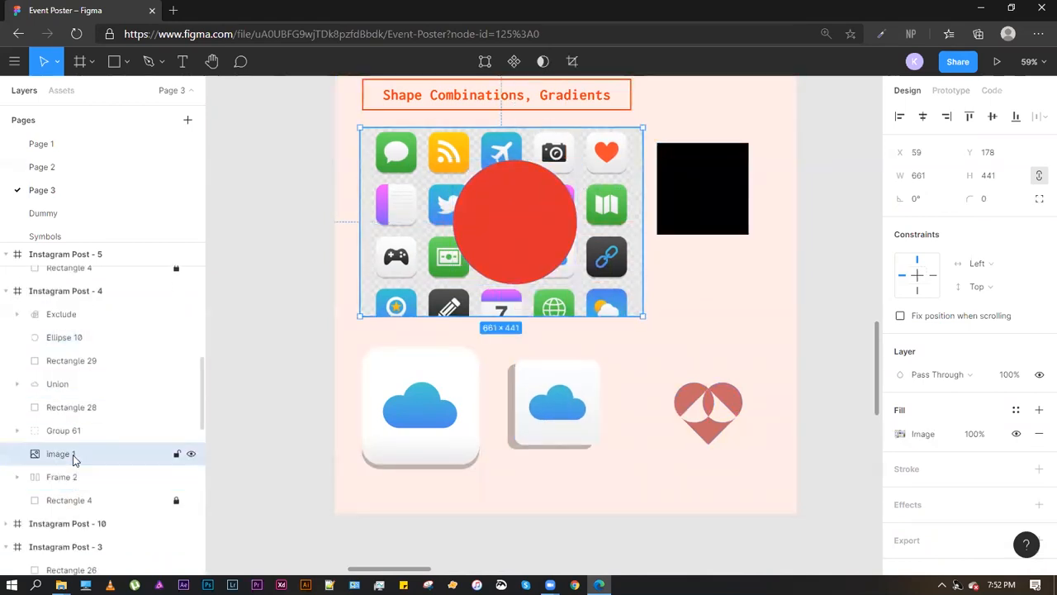
pyautogui.click(81, 338)
pyautogui.moveTo(94, 341); pyautogui.dragTo(92, 466)
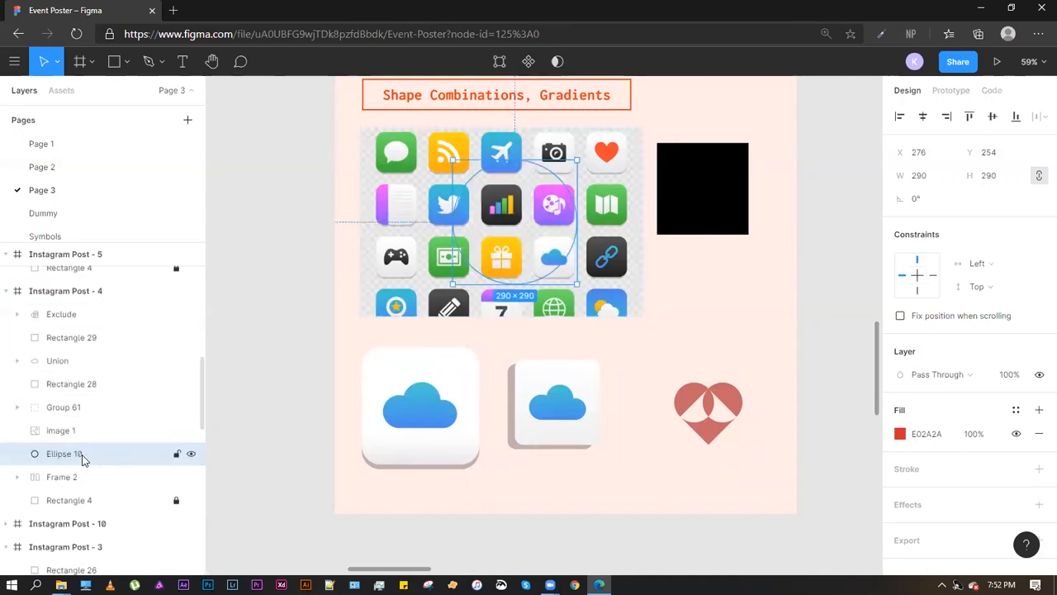
pyautogui.click(557, 62)
pyautogui.click(369, 196)
pyautogui.click(487, 205)
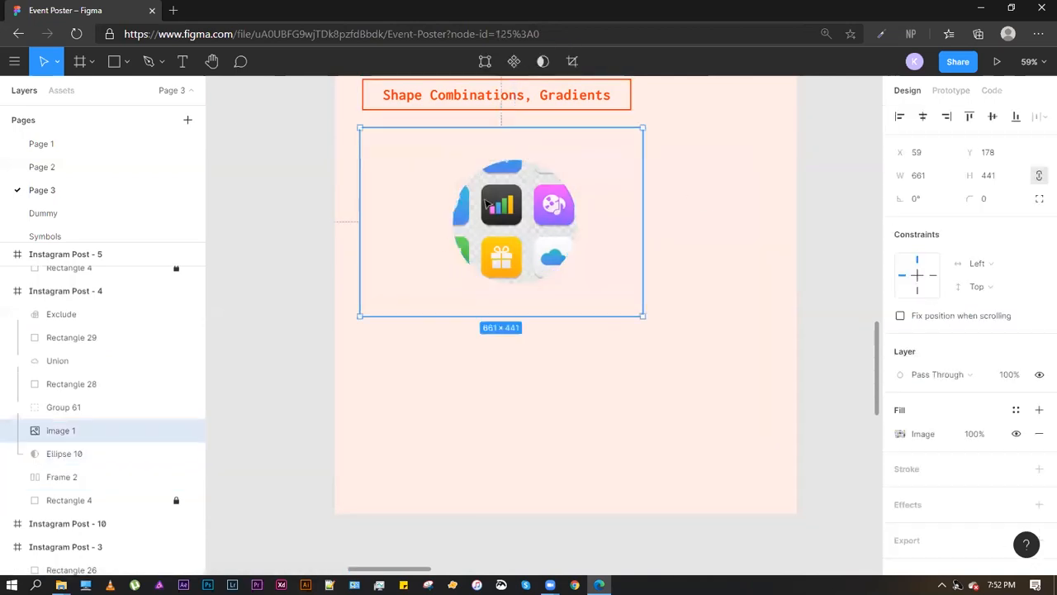
# Shrink the circular mask about its centre over the app icons and deselect it
pyautogui.doubleClick(542, 228)
pyautogui.press('Escape')
pyautogui.click(69, 461)
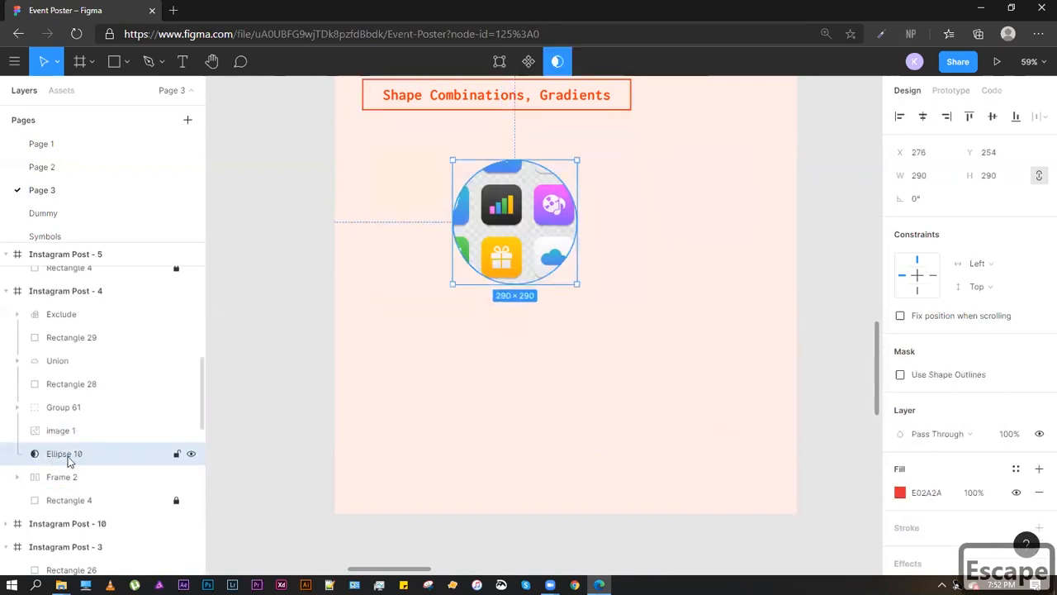
pyautogui.moveTo(576, 284); pyautogui.dragTo(500, 279)
pyautogui.press('Escape')
pyautogui.scroll(-3, 498, 278)
pyautogui.scroll(2, 471, 179)
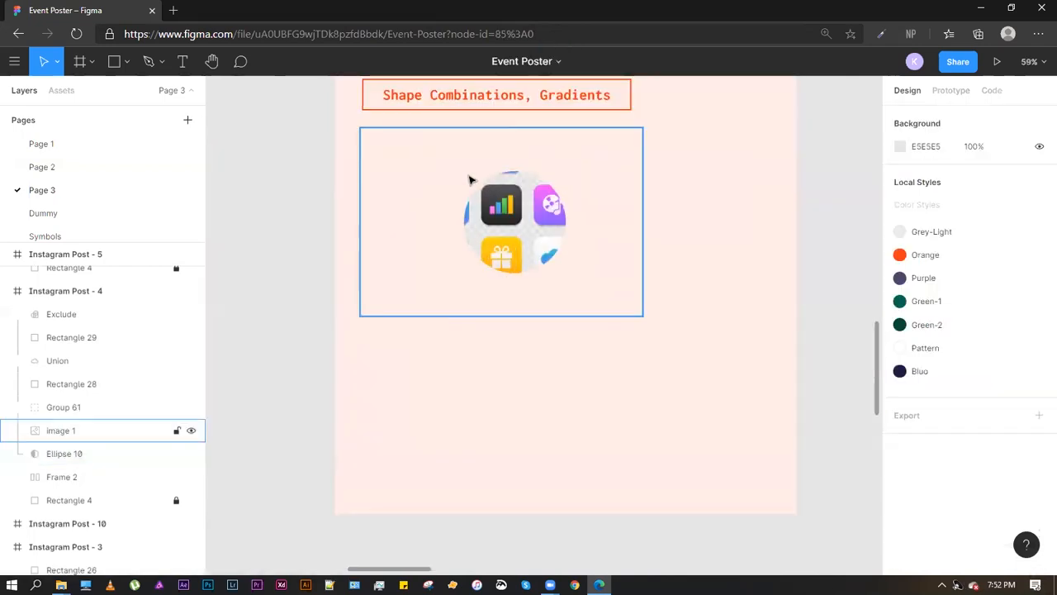
# Look across the Page 3 frames up to the Repeatable Pattern, Pattern Along Path frame
pyautogui.scroll(-5, 540, 267)
pyautogui.hscroll(5, 538, 319)
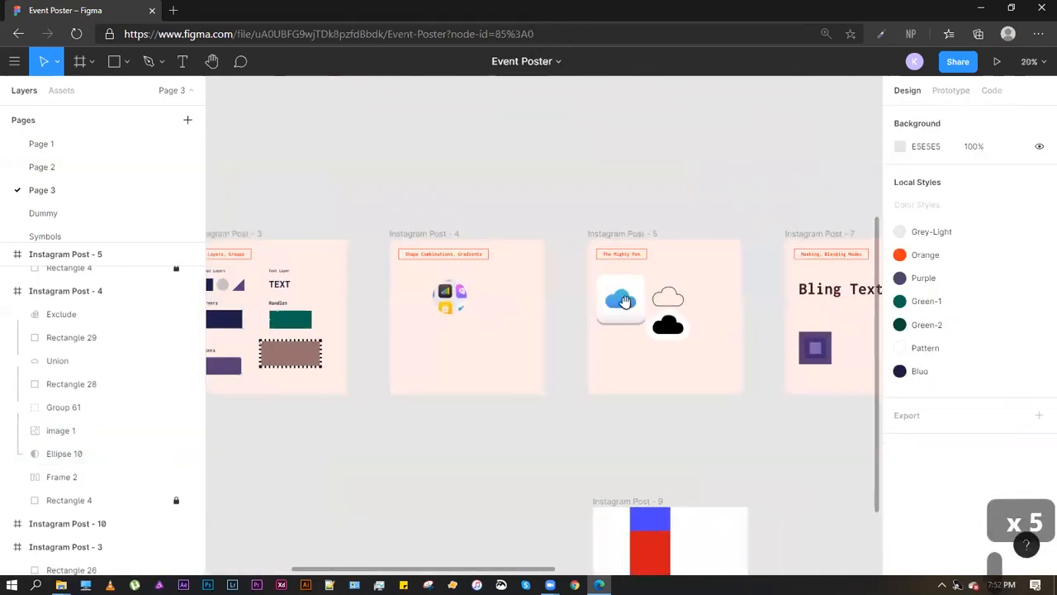
pyautogui.click(608, 251)
pyautogui.scroll(3, 644, 243)
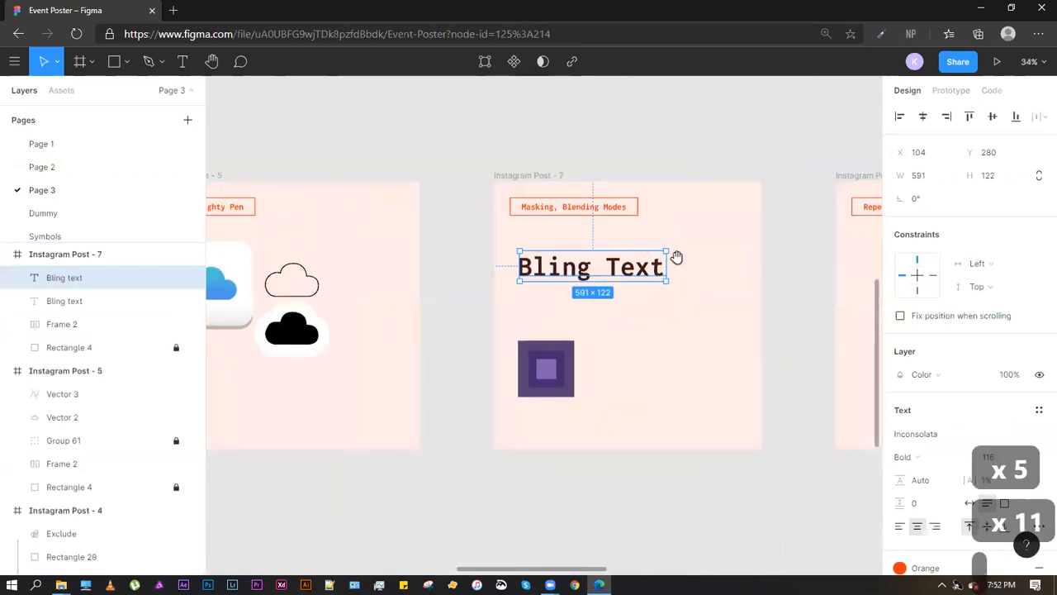
pyautogui.hscroll(10, 534, 248)
pyautogui.scroll(5, 436, 240)
pyautogui.hscroll(-1, 421, 280)
pyautogui.scroll(-3, 526, 321)
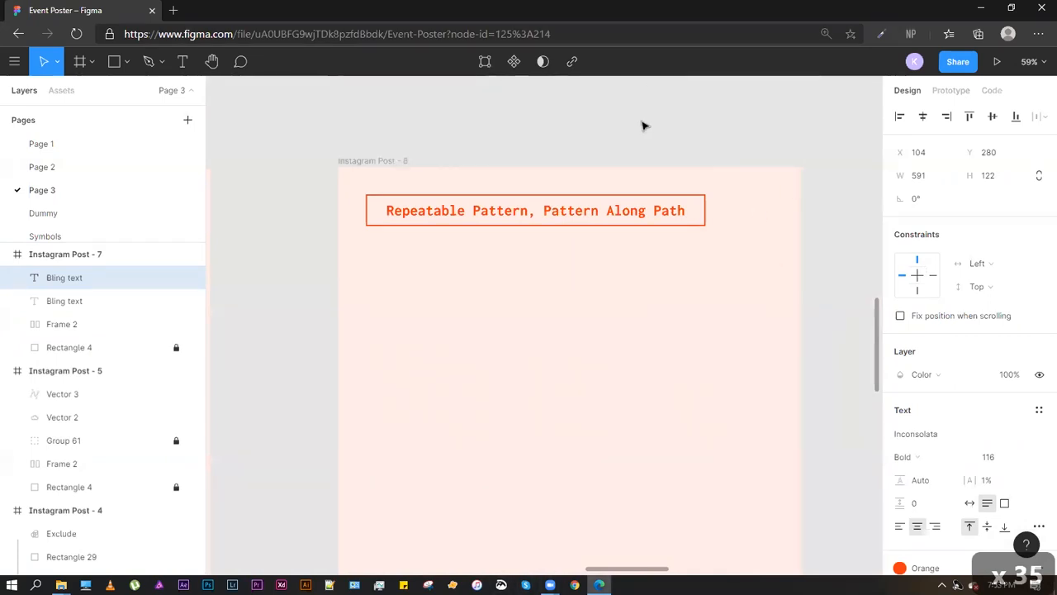
pyautogui.click(643, 125)
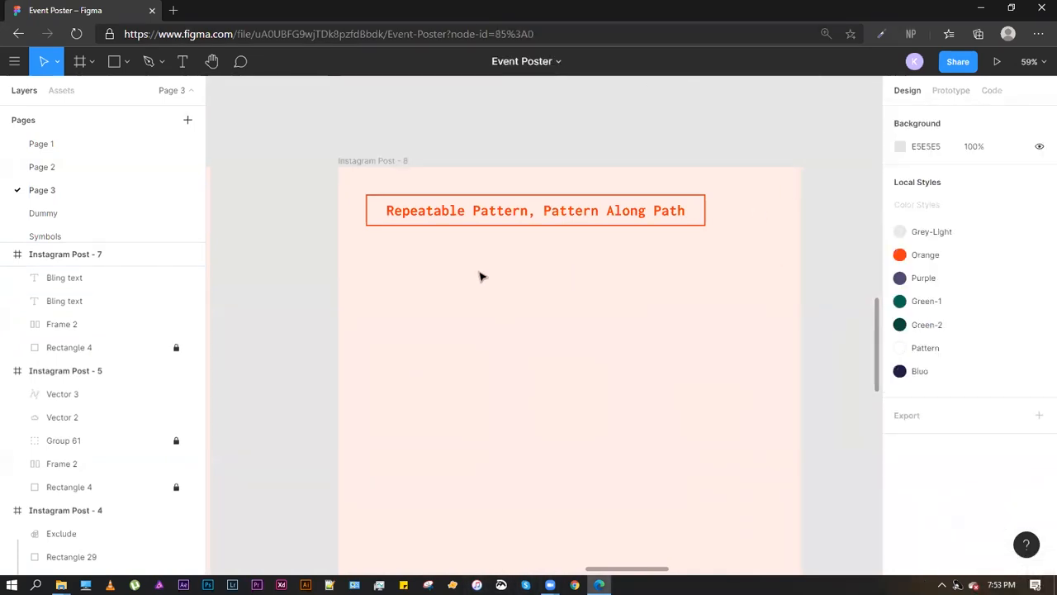
pyautogui.scroll(-3, 482, 277)
pyautogui.scroll(5, 510, 269)
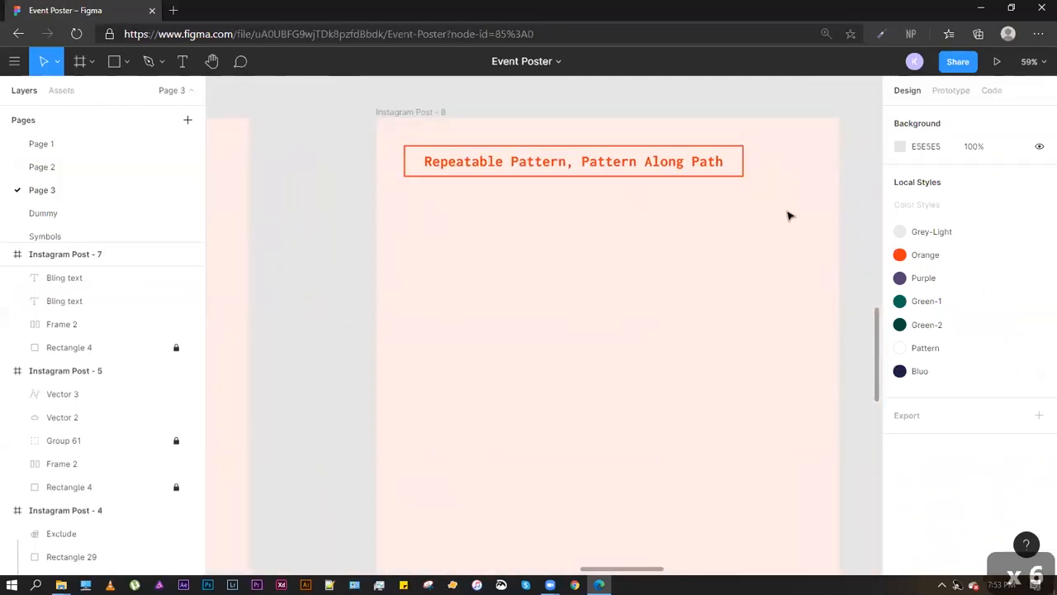
# Open the Dummy page and select the Pattern group in Instagram Post - 2
pyautogui.click(90, 166)
pyautogui.click(95, 192)
pyautogui.click(50, 213)
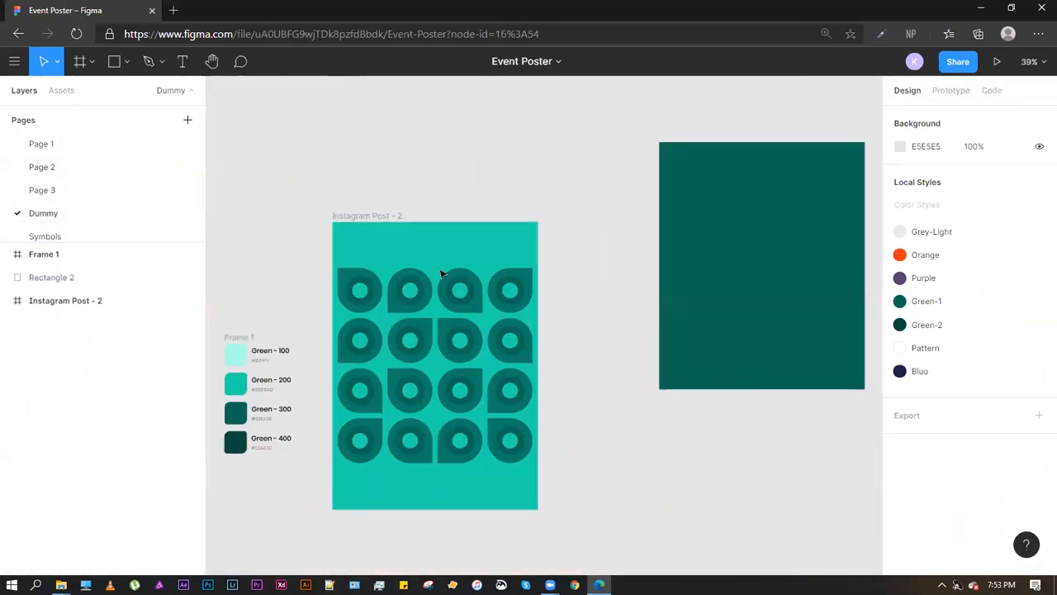
pyautogui.click(363, 329)
pyautogui.scroll(3, 363, 329)
pyautogui.scroll(-3, 364, 329)
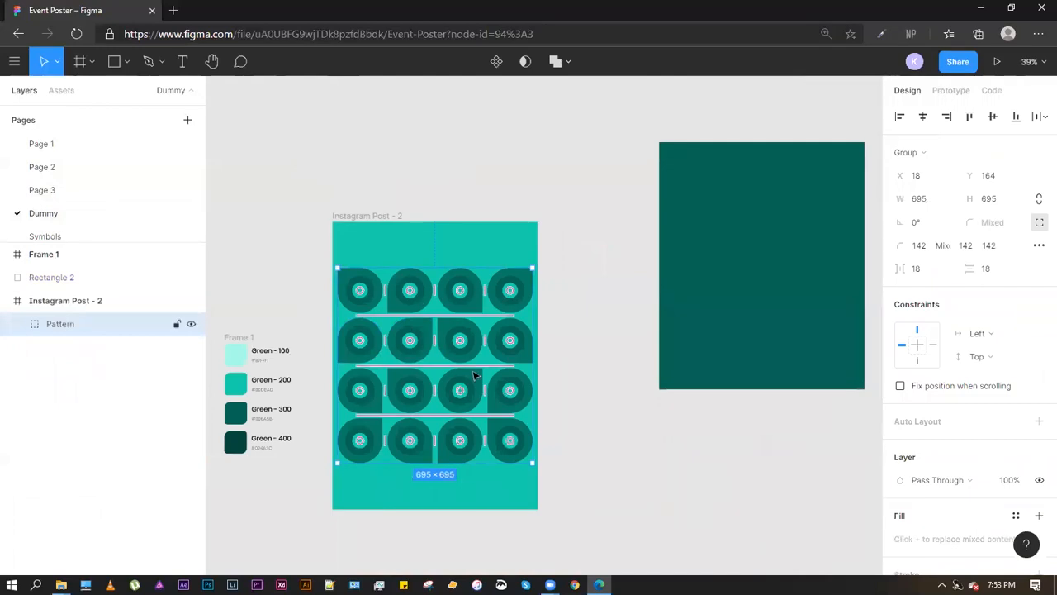
# Move the Pattern group onto the dark green rectangle and try the Soft Light blend mode on it
pyautogui.moveTo(512, 295); pyautogui.dragTo(806, 200)
pyautogui.click(937, 363)
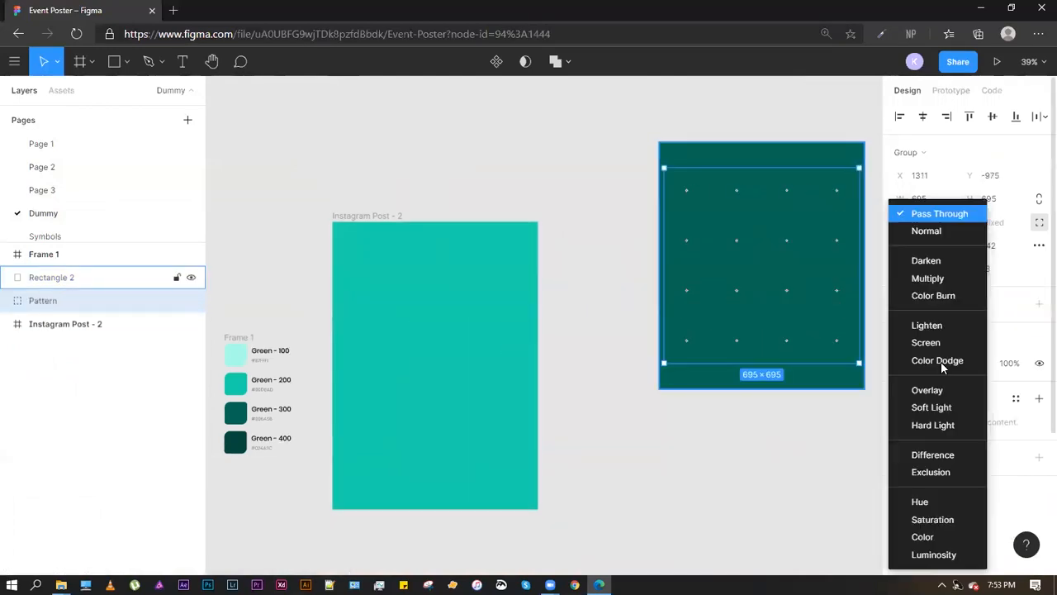
pyautogui.click(937, 407)
pyautogui.click(934, 371)
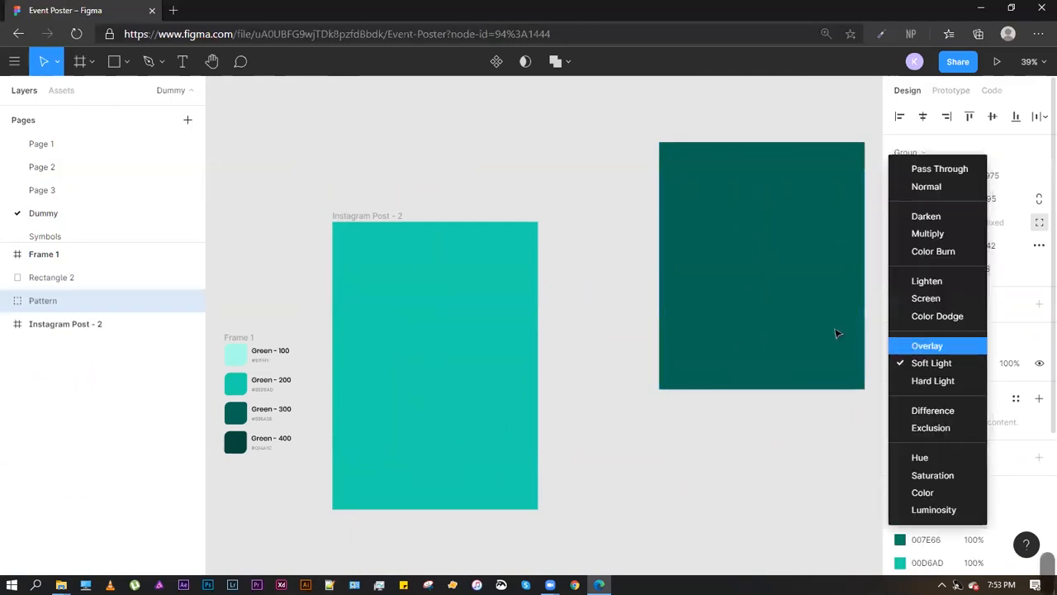
pyautogui.click(566, 199)
# Cut the Pattern group and paste it back into Instagram Post - 2
pyautogui.click(758, 232)
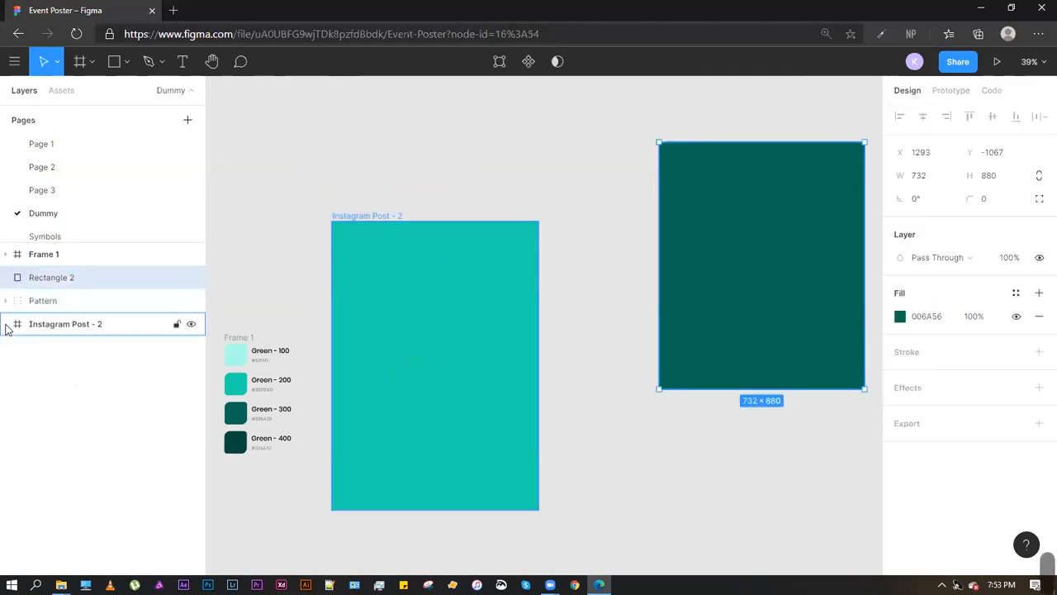
pyautogui.click(65, 304)
pyautogui.hotkey('ctrl', 'x')
pyautogui.click(743, 143)
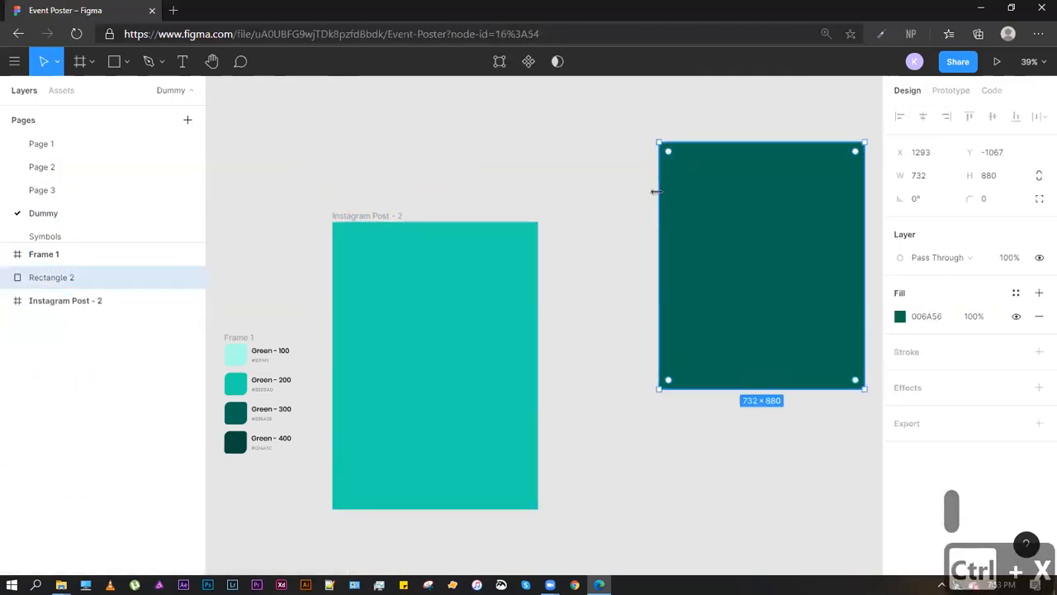
pyautogui.click(501, 305)
pyautogui.hotkey('ctrl', 'v')
pyautogui.click(487, 360)
pyautogui.click(501, 356)
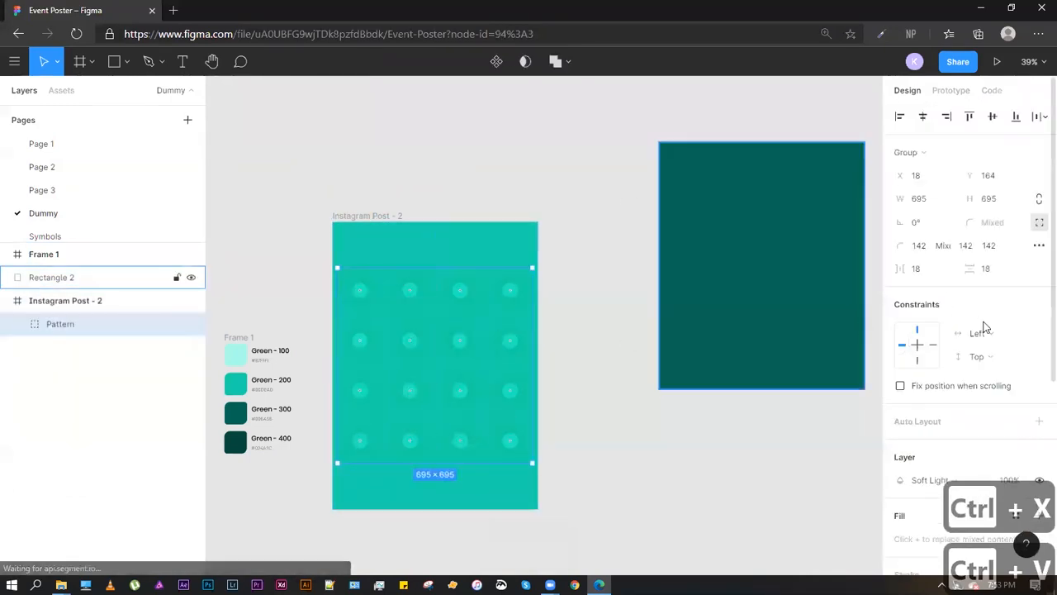
# Set the Pattern group's blend mode to Color Dodge and deselect it
pyautogui.click(937, 481)
pyautogui.click(914, 361)
pyautogui.click(588, 281)
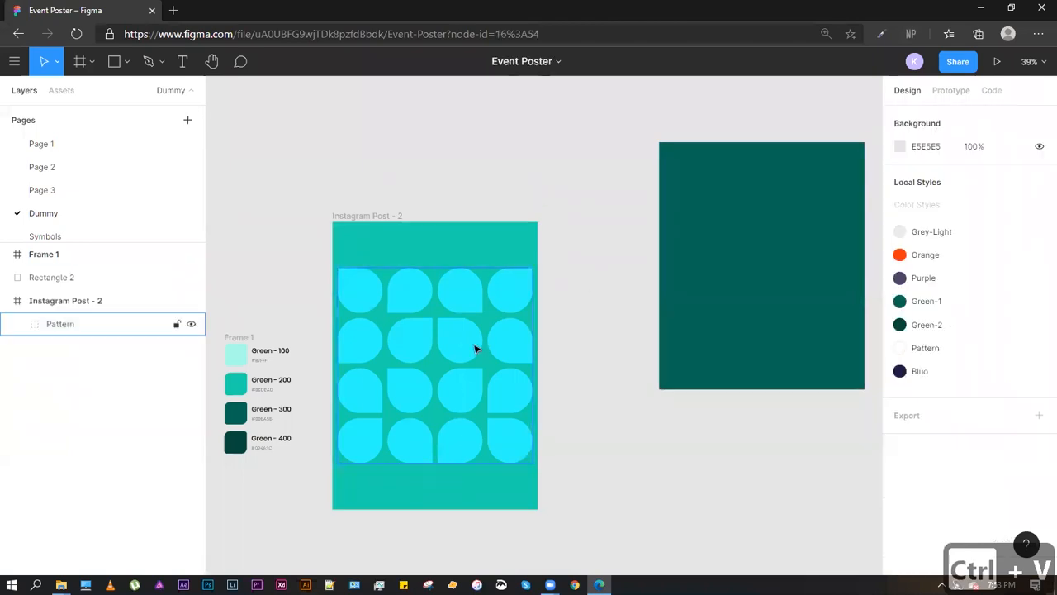
pyautogui.click(475, 349)
pyautogui.click(575, 322)
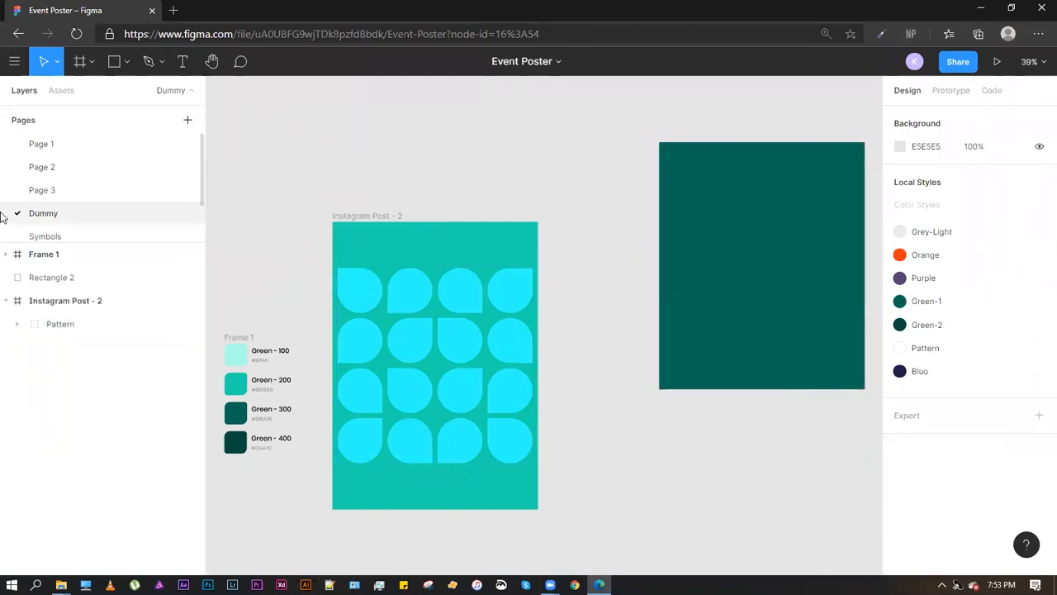
# Return to Page 3 and draw a 263 × 263 square below the title in Instagram Post - 8
pyautogui.click(49, 190)
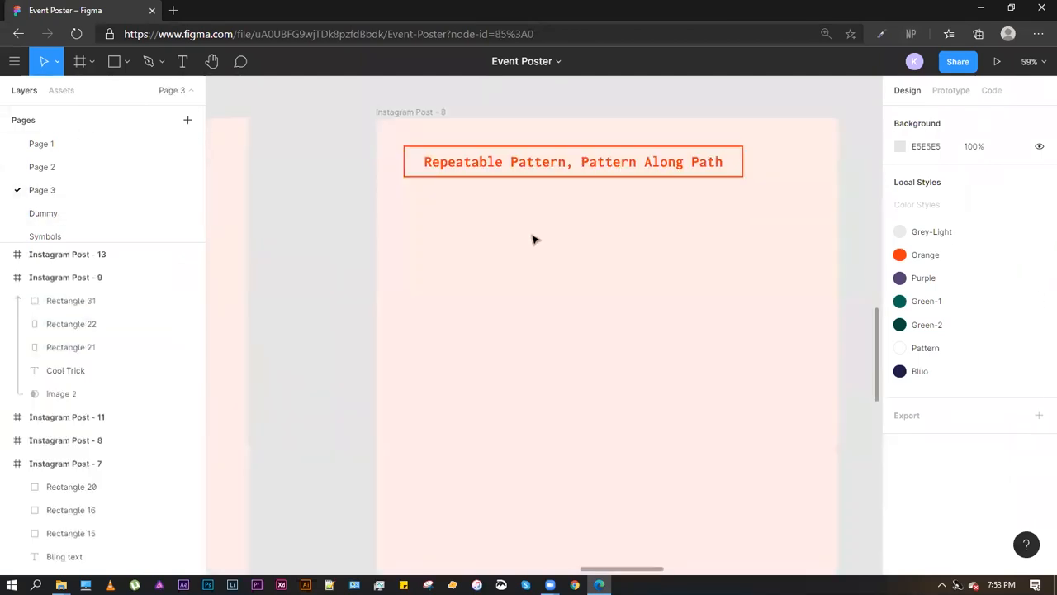
pyautogui.press('r')
pyautogui.moveTo(410, 204); pyautogui.dragTo(517, 288)
pyautogui.click(521, 361)
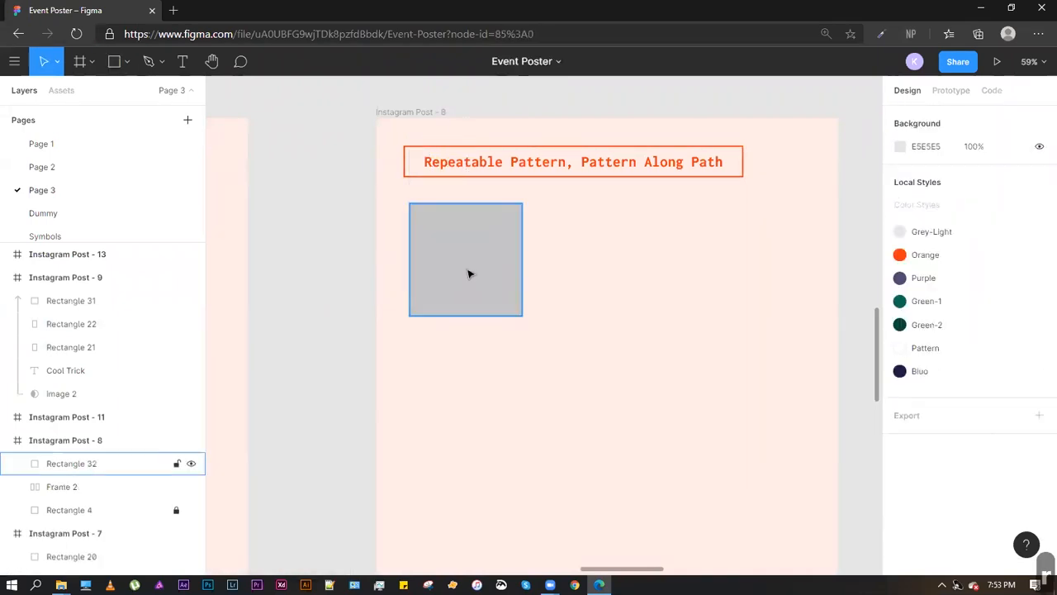
pyautogui.click(468, 273)
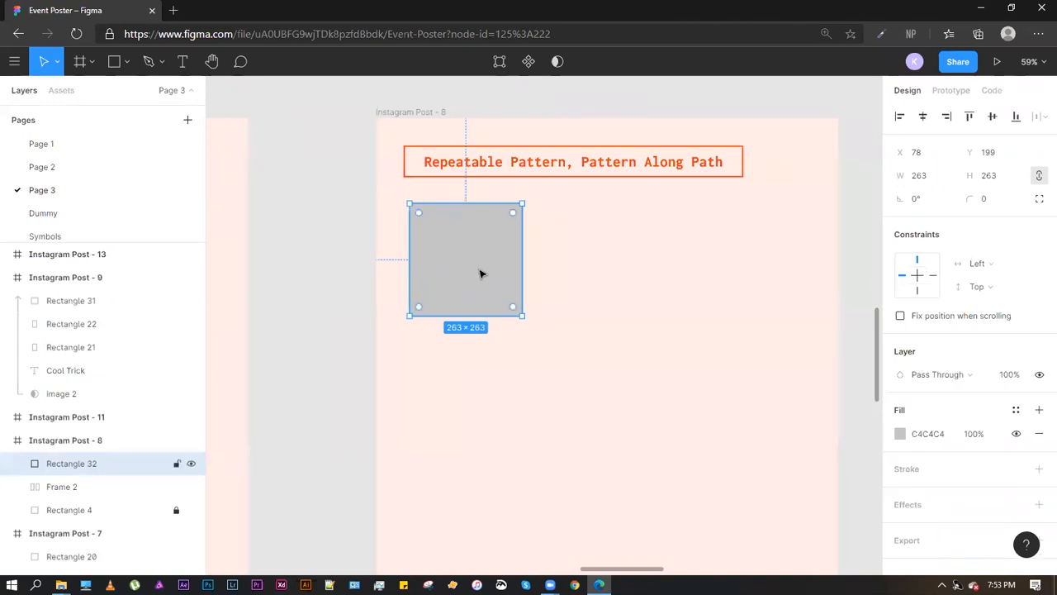
# Set the square's fill to white FFFFFF
pyautogui.click(899, 434)
pyautogui.write('fff')
pyautogui.press('Return')
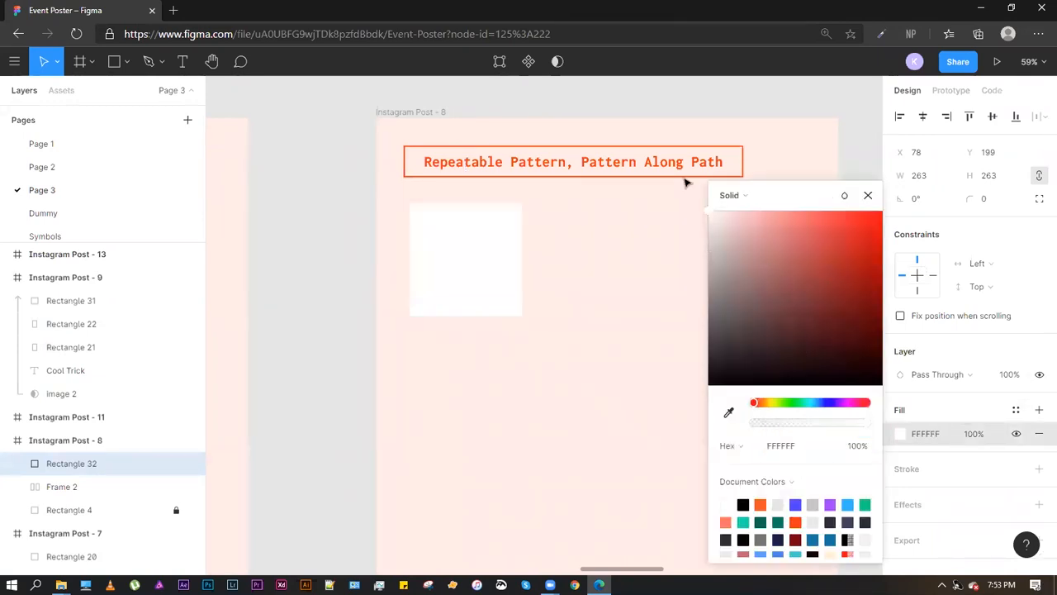
pyautogui.click(582, 259)
# Remove the square's fill and add a black 000000 inside stroke of width 1
pyautogui.click(437, 259)
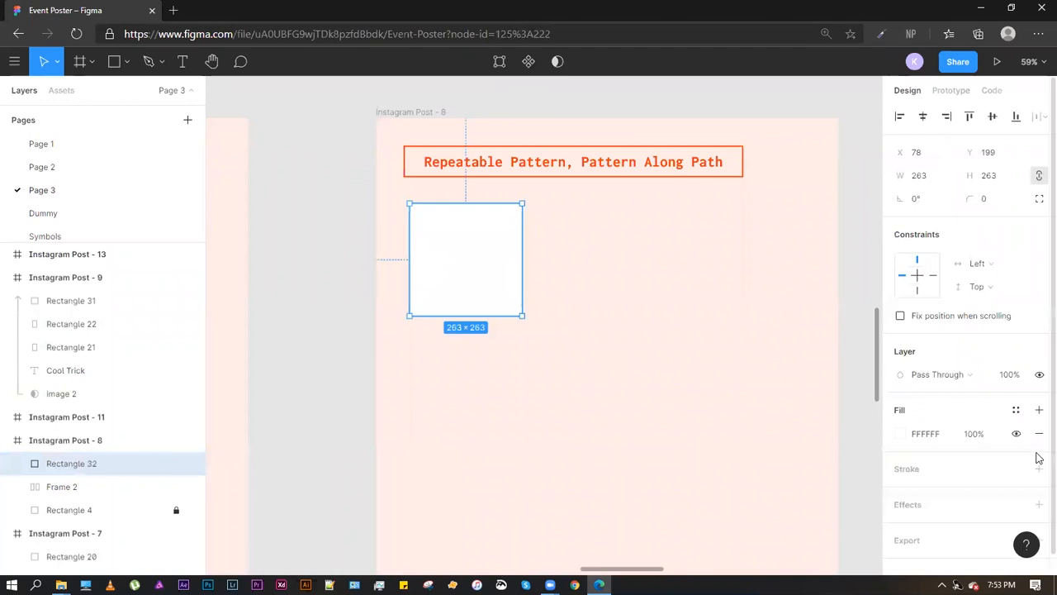
pyautogui.click(1039, 434)
pyautogui.click(926, 450)
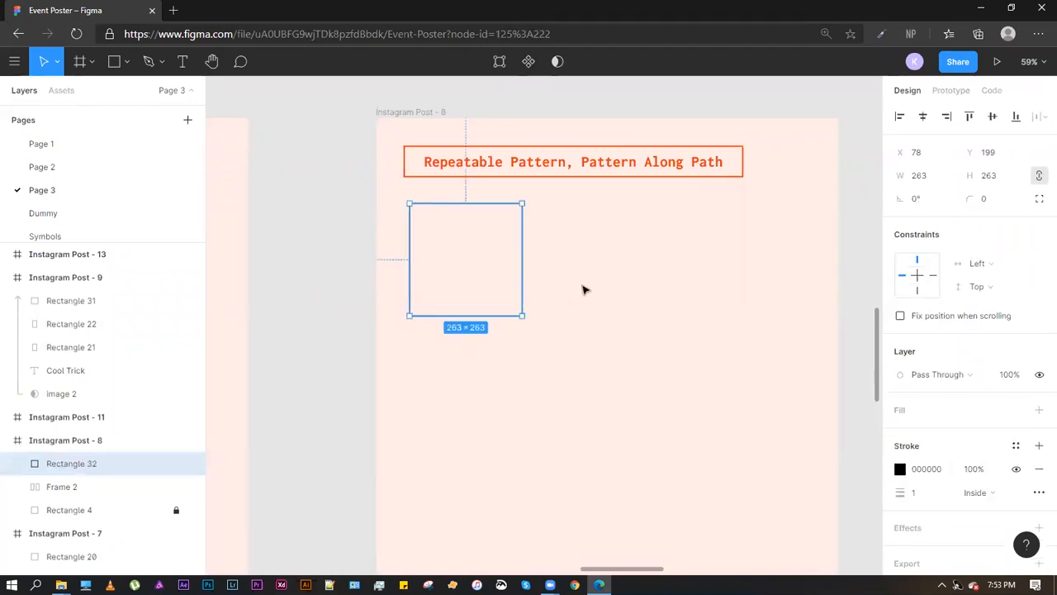
# Resize the square to 230 × 230 and align it with the upper-left corner of Instagram Post - 8 at X 0, Y 0
pyautogui.click(583, 288)
pyautogui.scroll(-3, 508, 230)
pyautogui.moveTo(516, 245); pyautogui.dragTo(495, 286)
pyautogui.scroll(5, 496, 225)
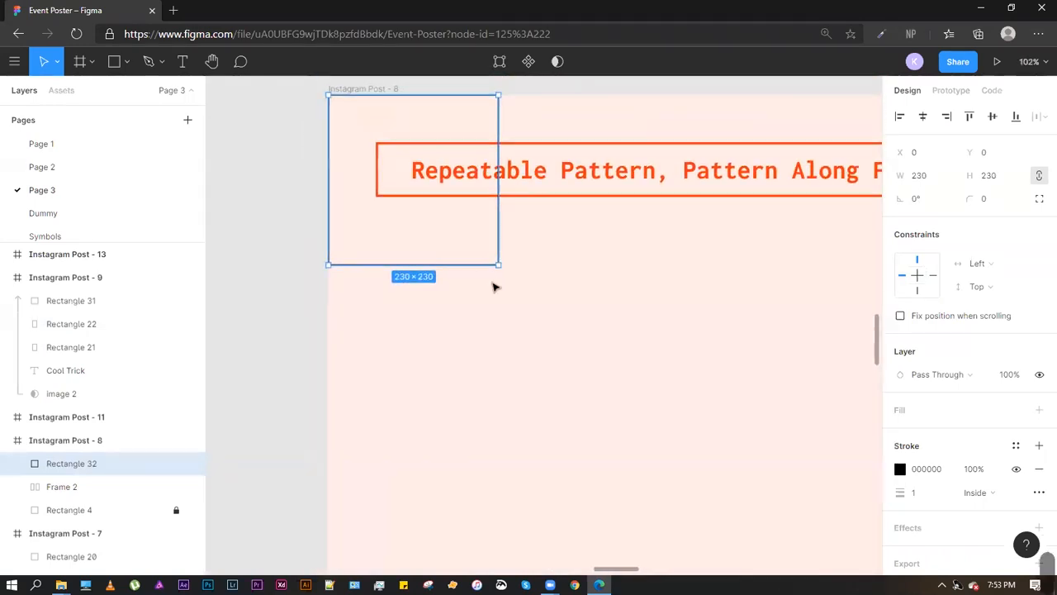
pyautogui.scroll(-4, 460, 377)
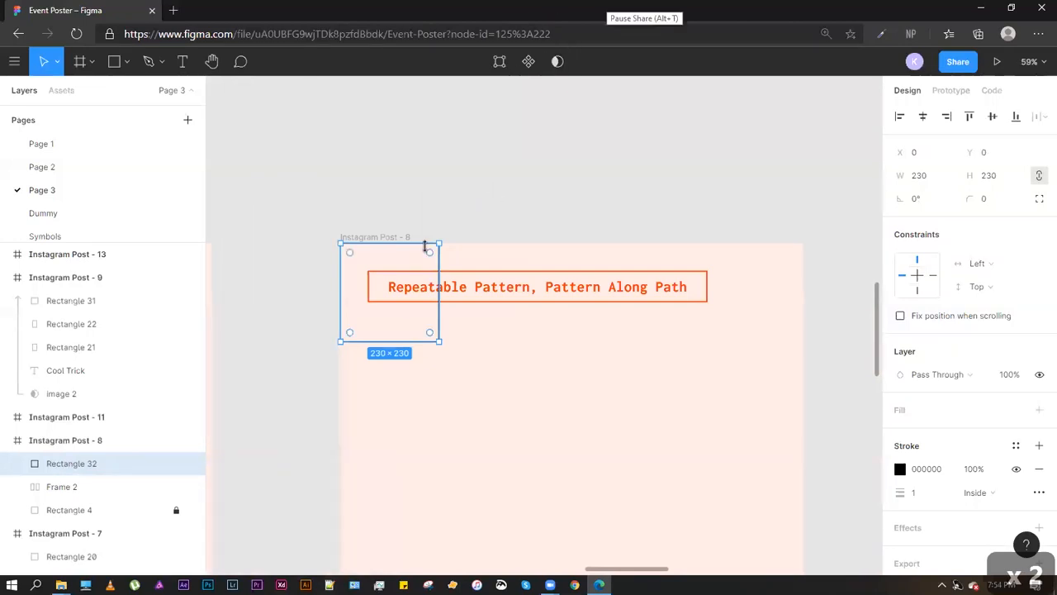
# Turn the 230 × 230 square into a component
pyautogui.click(427, 199)
pyautogui.click(435, 249)
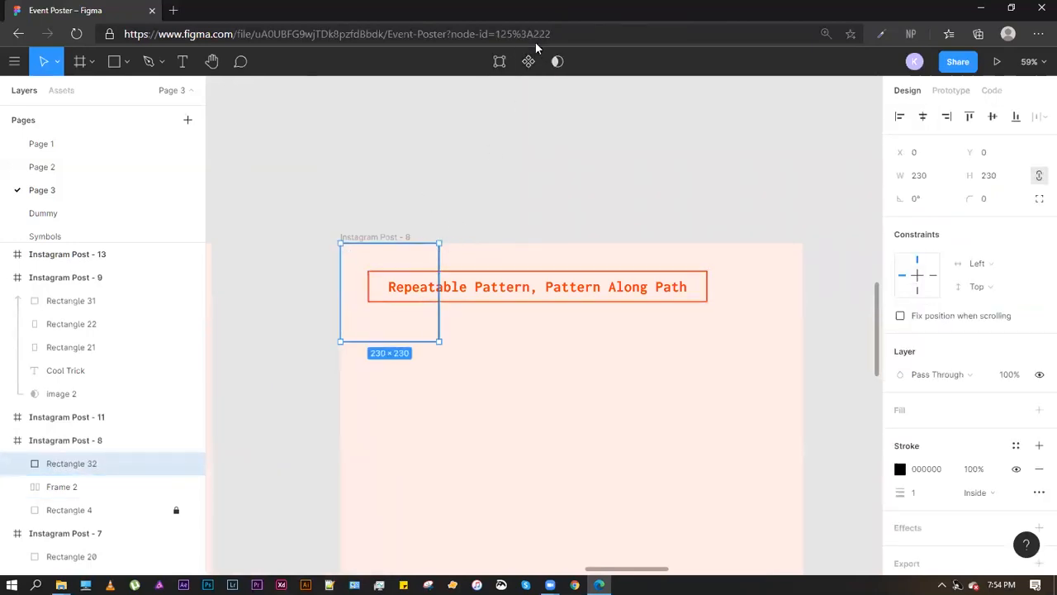
pyautogui.click(438, 198)
pyautogui.click(438, 259)
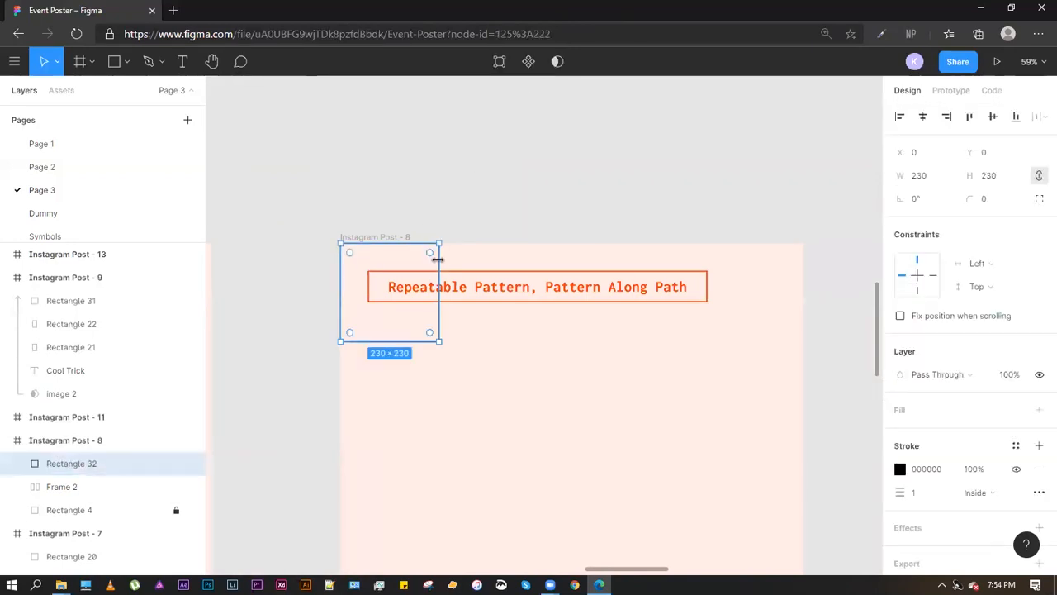
pyautogui.click(529, 63)
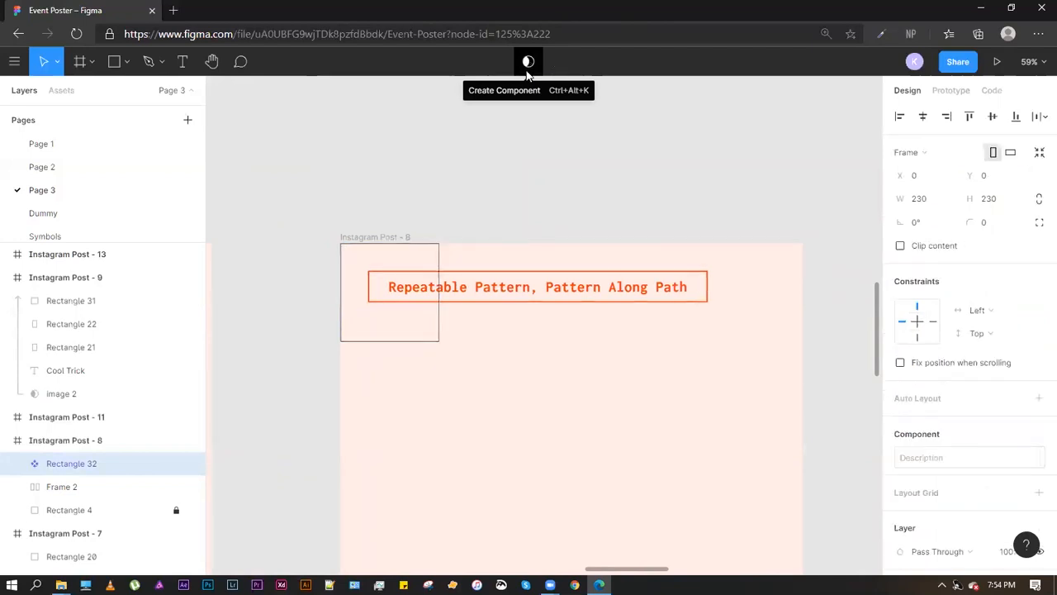
pyautogui.click(495, 137)
# Move the master component above Instagram Post - 8 and place an instance of it inside the frame at X 0, Y 277
pyautogui.click(439, 248)
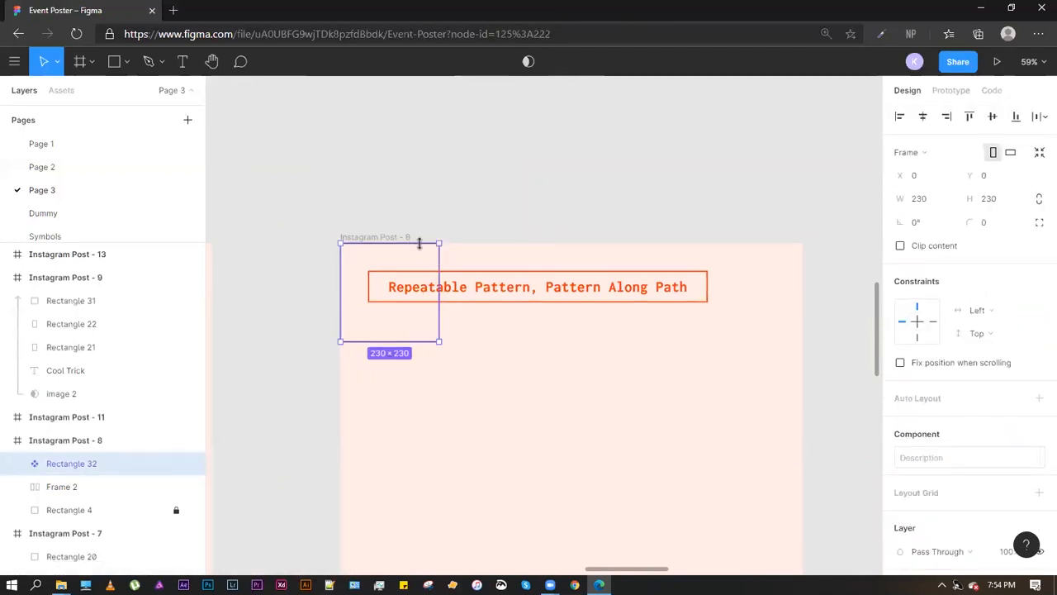
pyautogui.scroll(5, 438, 256)
pyautogui.moveTo(439, 241); pyautogui.dragTo(513, 216)
pyautogui.scroll(-8, 535, 153)
pyautogui.click(562, 109)
pyautogui.click(509, 110)
pyautogui.click(526, 120)
pyautogui.click(512, 216)
pyautogui.scroll(8, 513, 213)
pyautogui.click(512, 265)
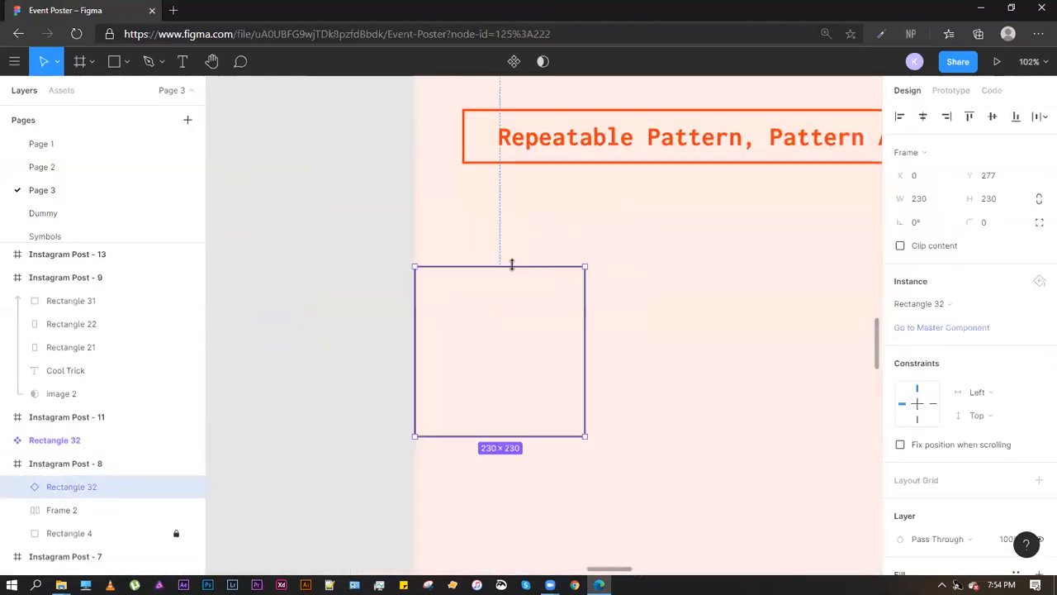
pyautogui.moveTo(569, 283); pyautogui.dragTo(442, 190)
pyautogui.scroll(-5, 404, 202)
pyautogui.scroll(5, 394, 191)
pyautogui.scroll(-3, 394, 189)
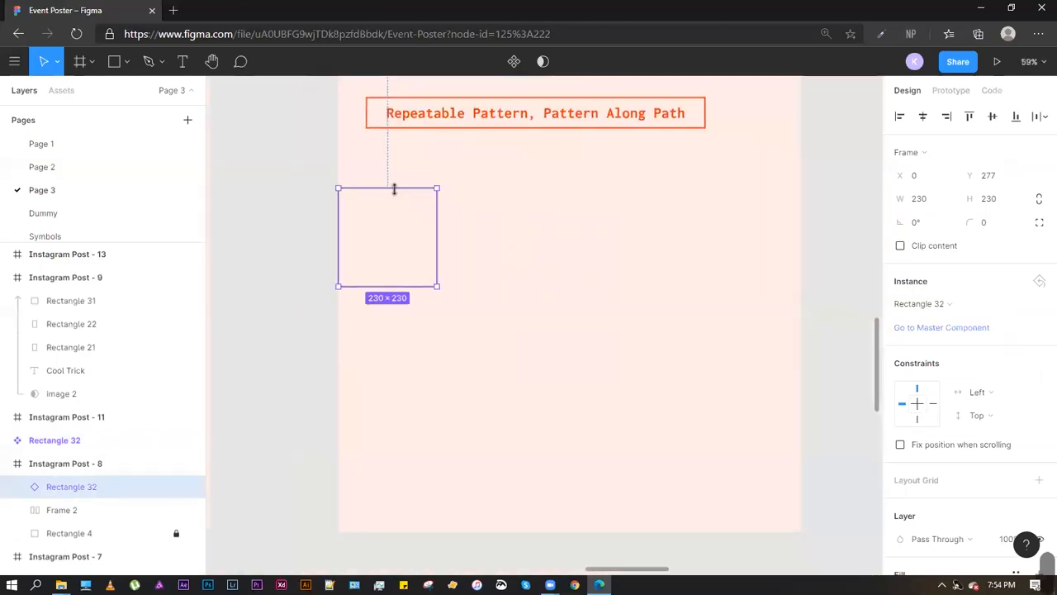
# Open the plugin management page and go to the featured community plugins
pyautogui.rightClick(435, 222)
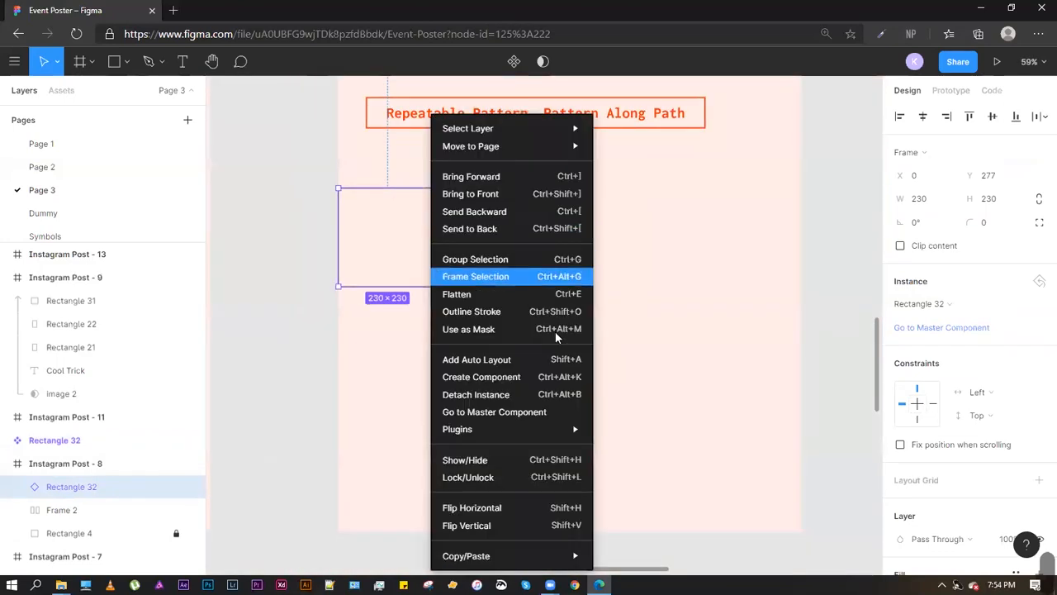
pyautogui.moveTo(566, 431)
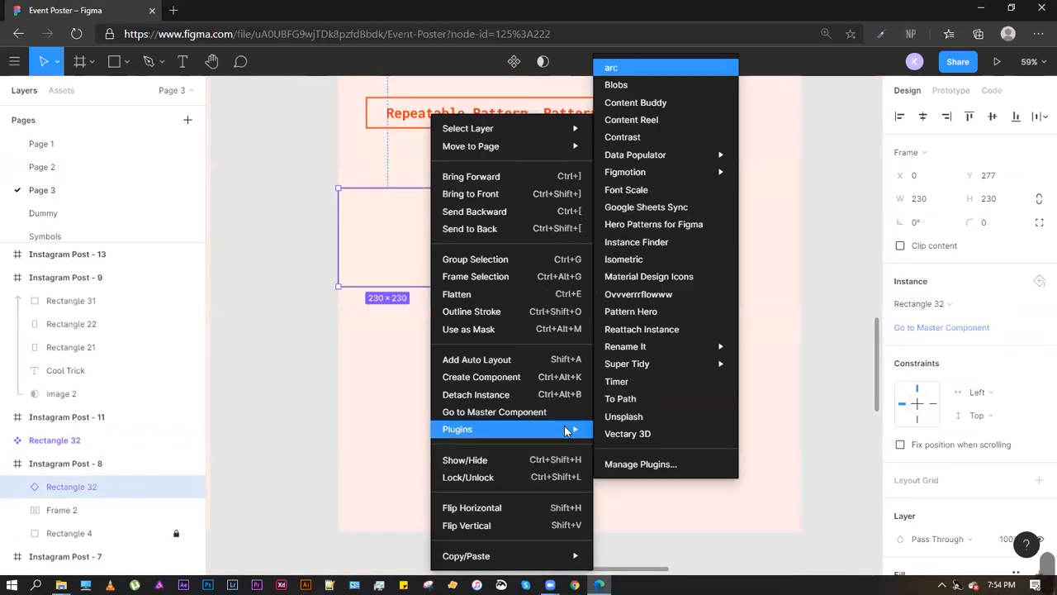
pyautogui.click(653, 463)
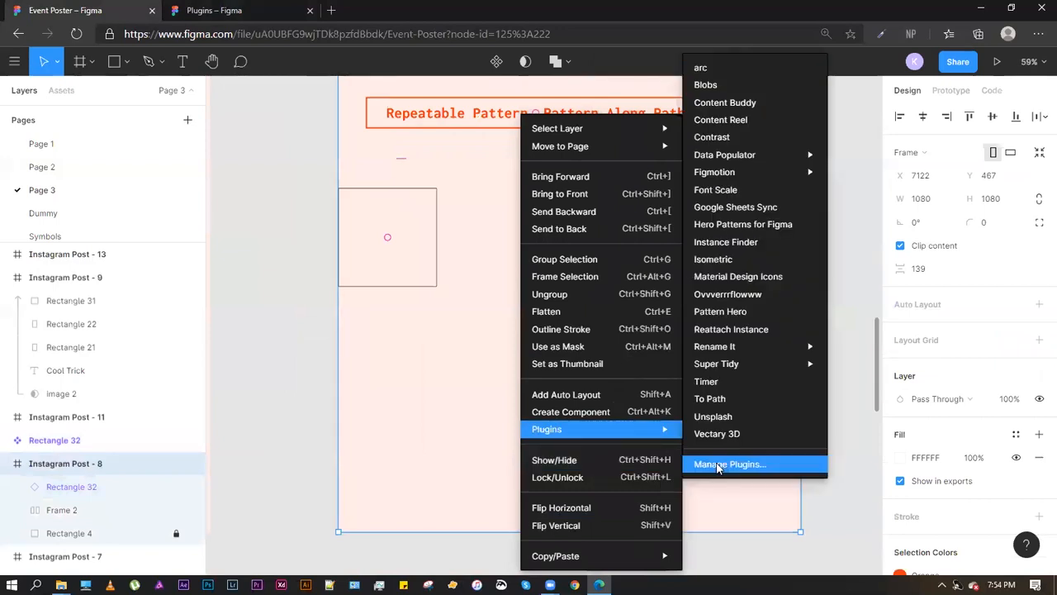
pyautogui.click(220, 10)
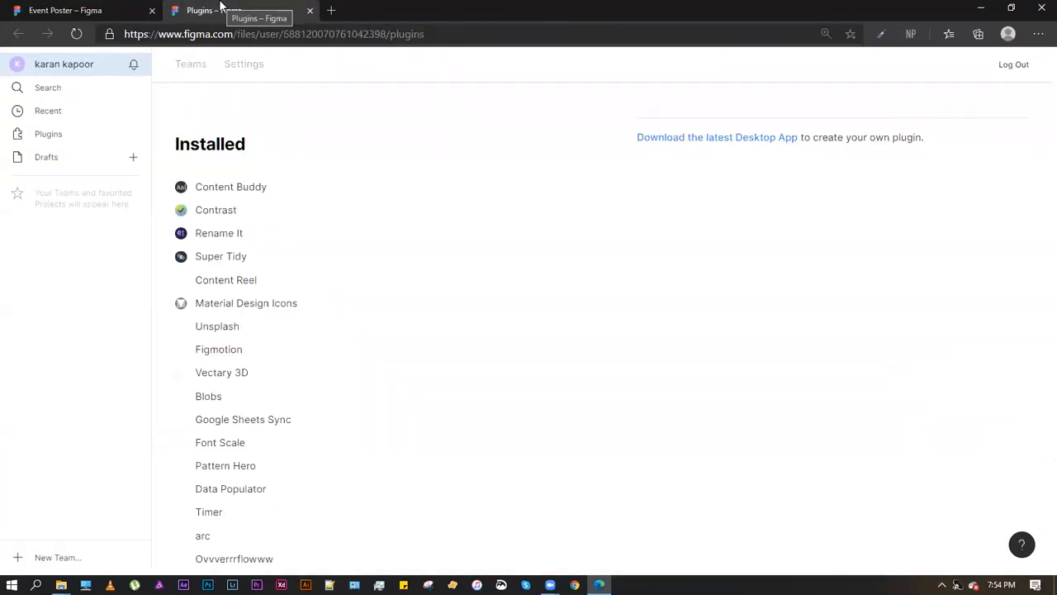
pyautogui.scroll(-2, 471, 405)
pyautogui.scroll(2, 458, 360)
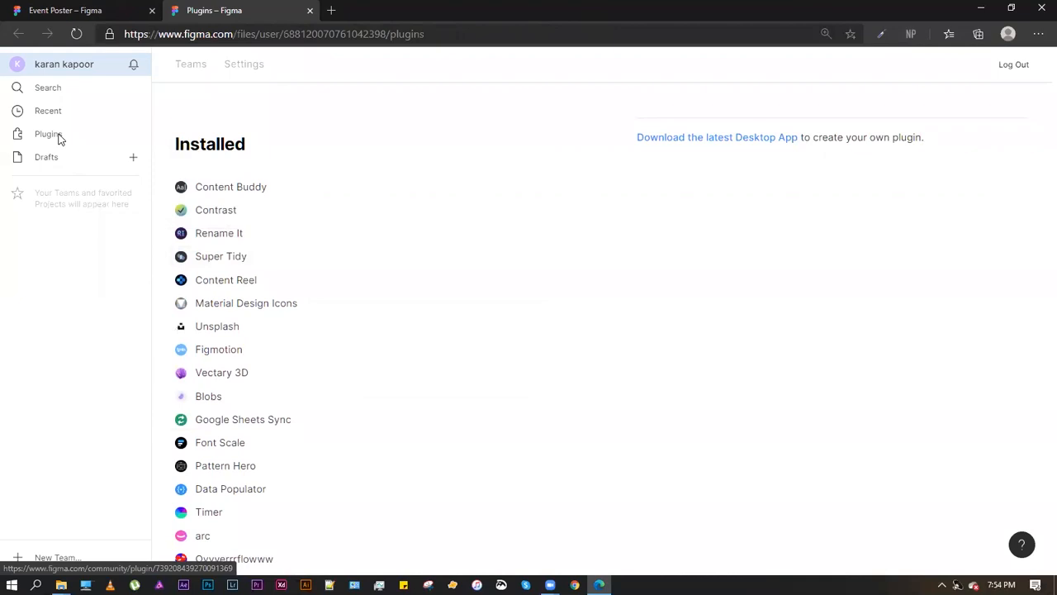
pyautogui.click(59, 133)
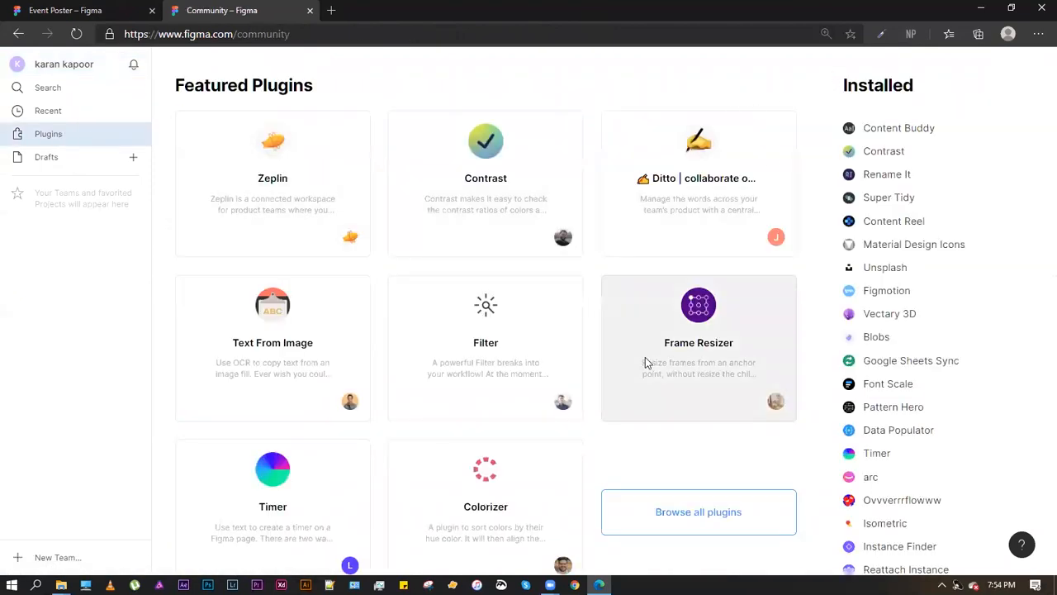
# Search all community plugins for "patter" and install Pattern Hero
pyautogui.scroll(-3, 644, 361)
pyautogui.click(686, 247)
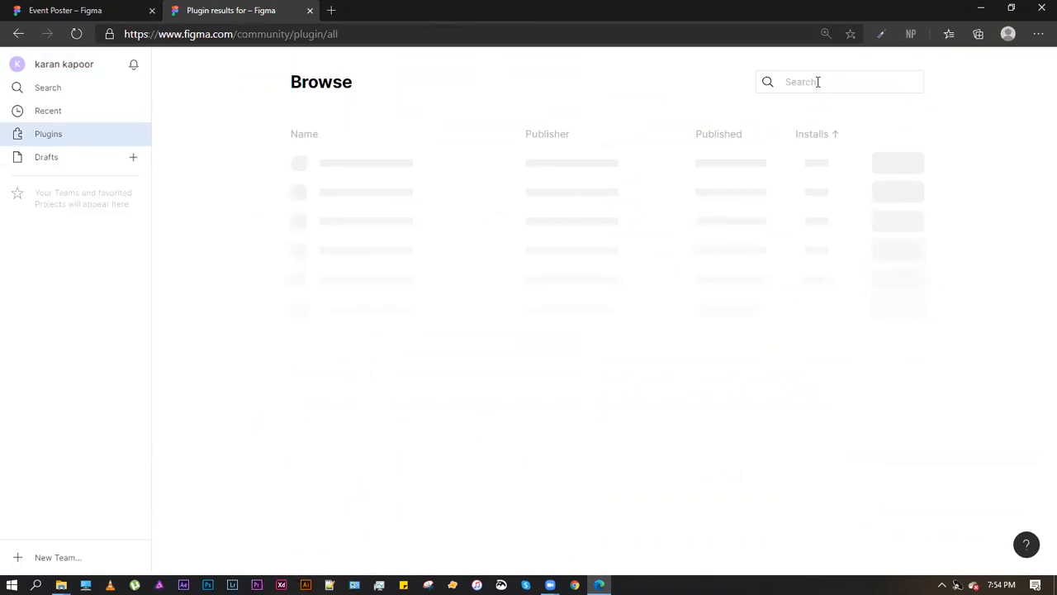
pyautogui.write('parr')
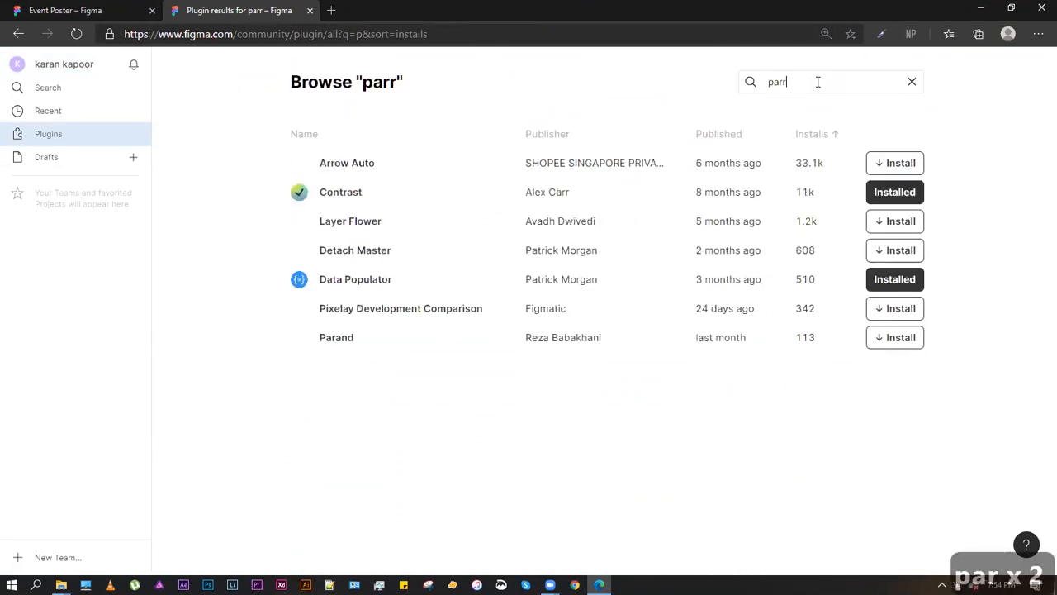
pyautogui.press('BackSpace')
pyautogui.press('BackSpace')
pyautogui.write('te')
pyautogui.press('BackSpace')
pyautogui.write('ter')
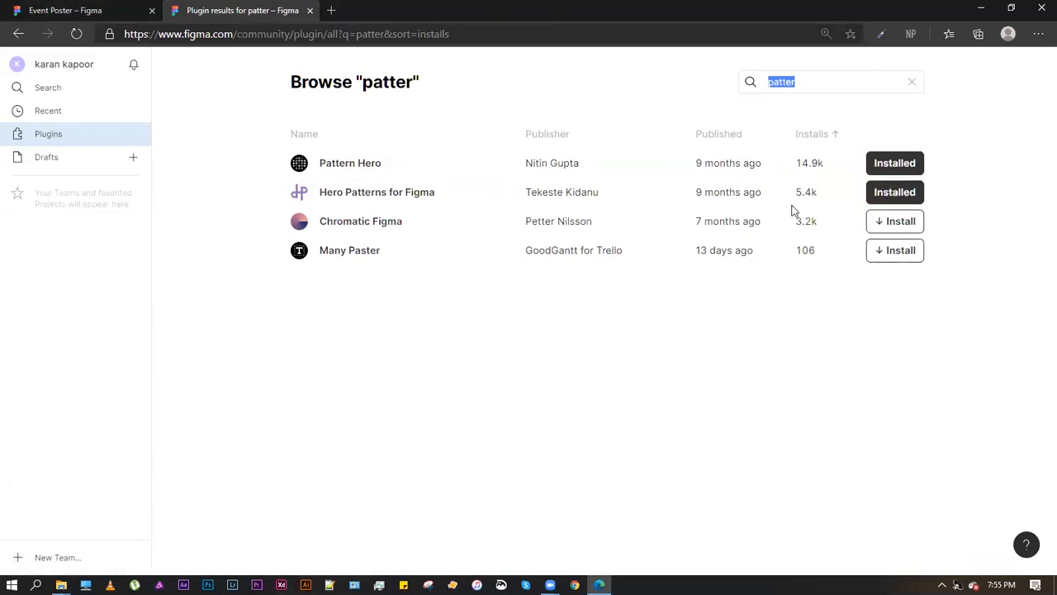
pyautogui.click(907, 162)
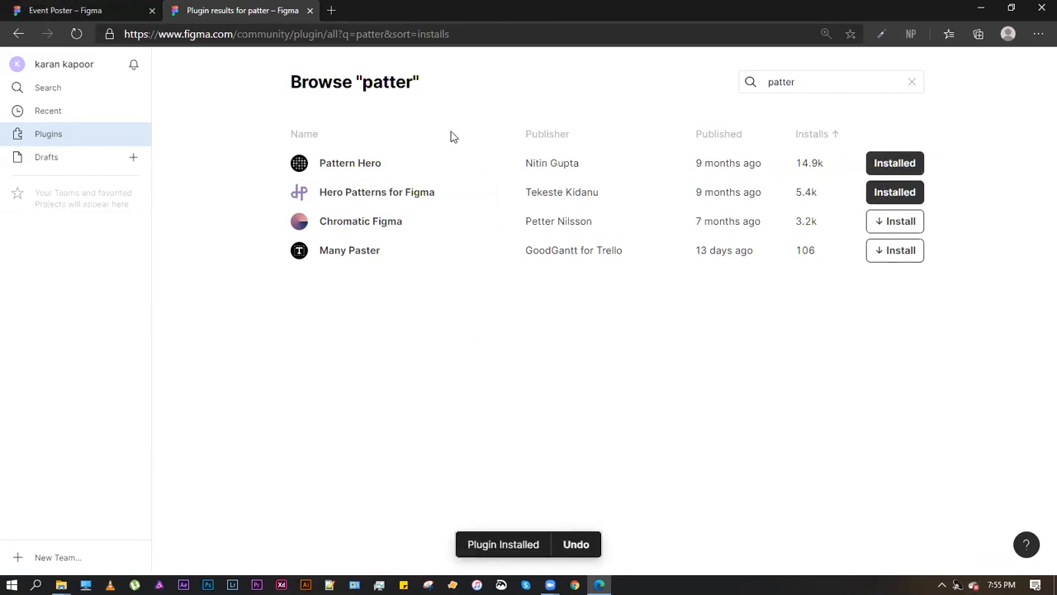
# Return to the Event Poster file and run the Pattern Hero plugin on the square instance below the title
pyautogui.hotkey('ctrl', 'Tab')
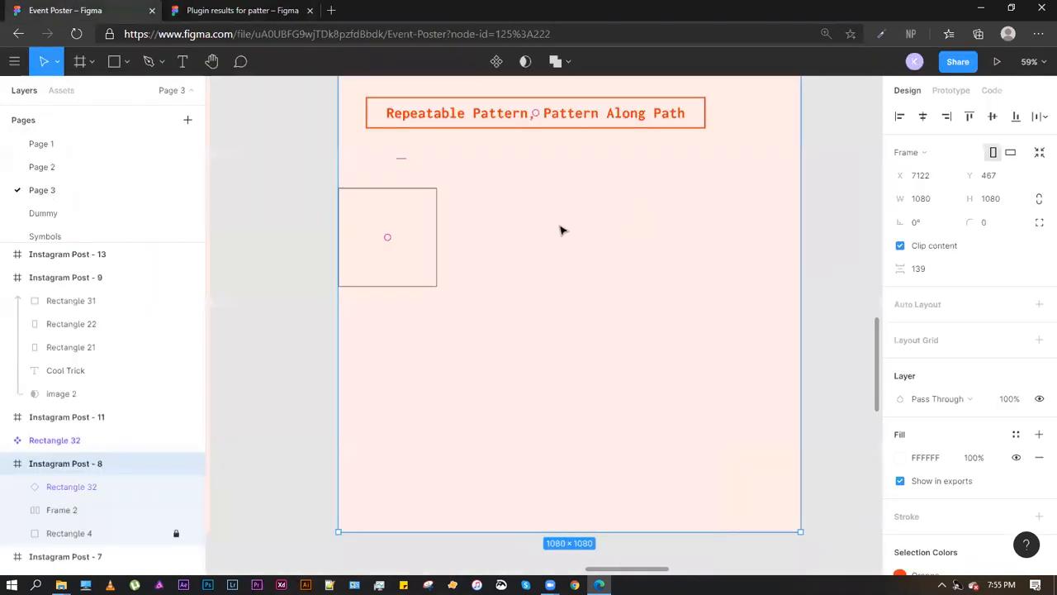
pyautogui.click(574, 274)
pyautogui.click(405, 198)
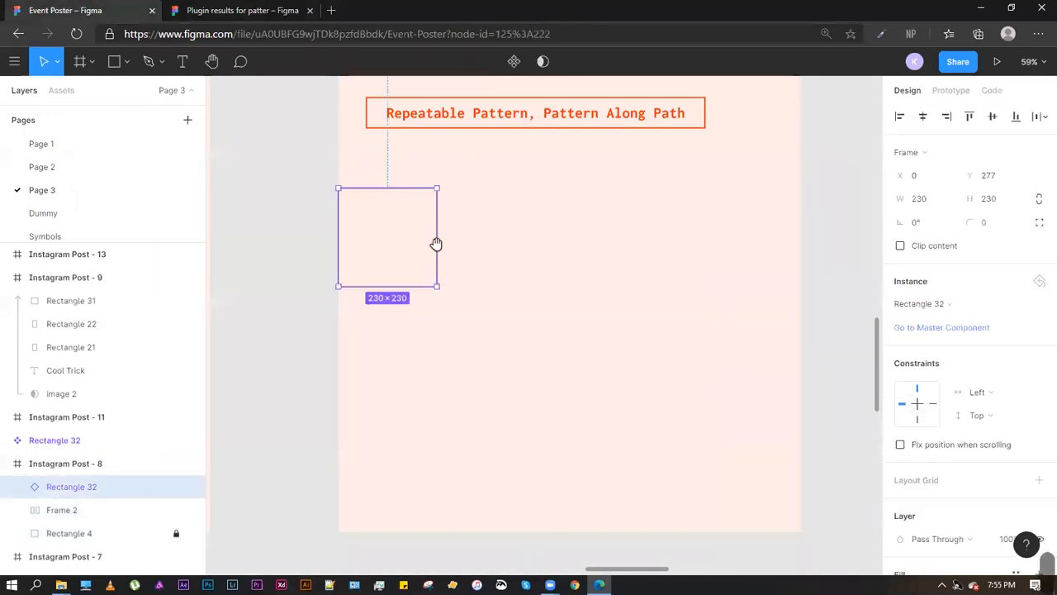
pyautogui.scroll(2, 436, 242)
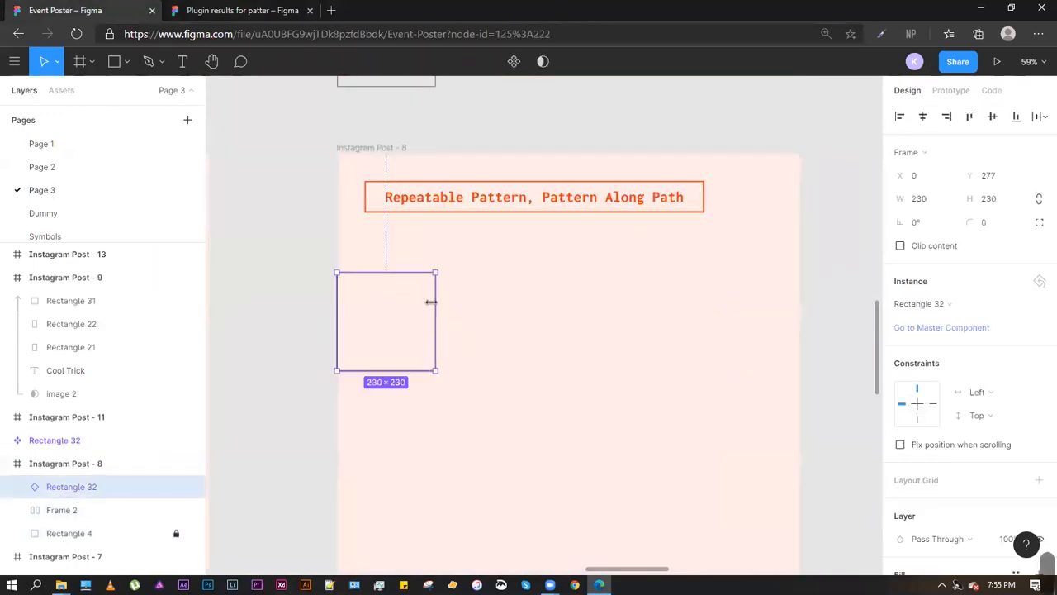
pyautogui.moveTo(495, 429)
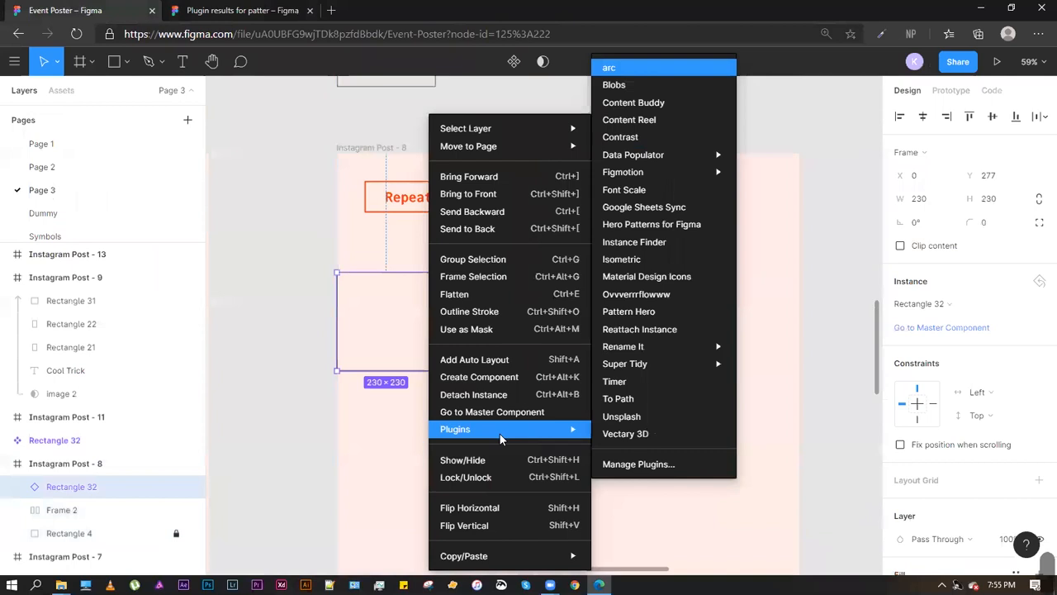
pyautogui.click(702, 313)
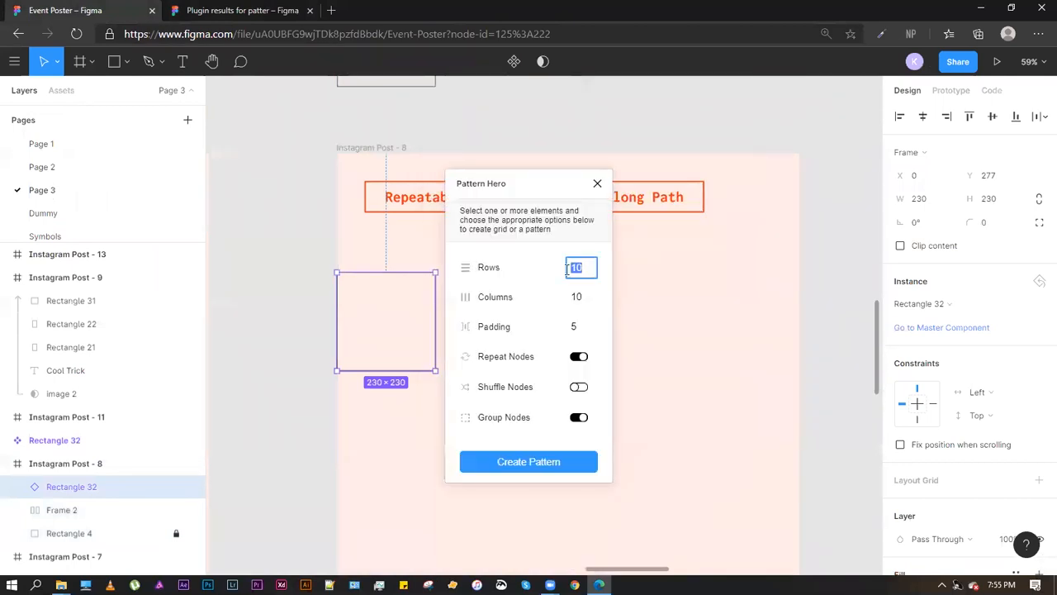
# Create a pattern of 8 rows and 8 columns from the instance, reduce the browser zoom and close Pattern Hero
pyautogui.click(567, 267)
pyautogui.write('8')
pyautogui.press('Tab')
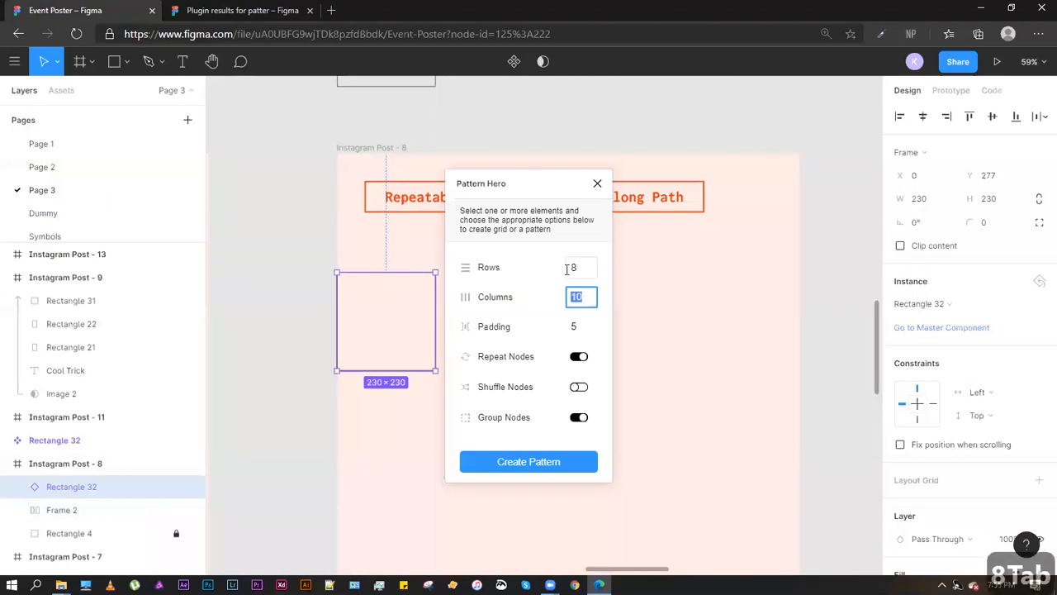
pyautogui.write('8')
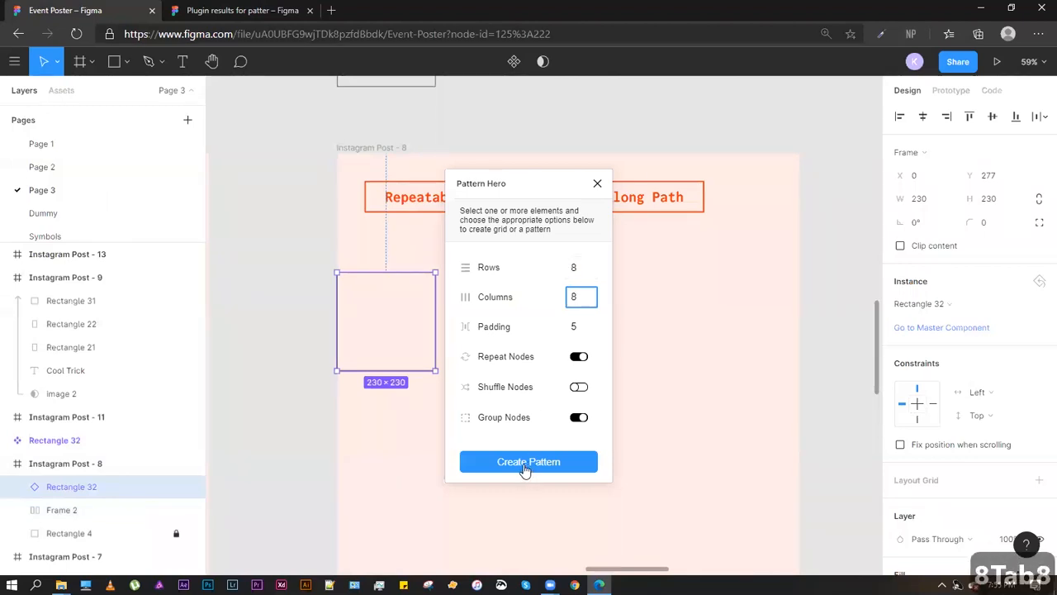
pyautogui.click(525, 468)
pyautogui.hotkey('ctrl', '-')
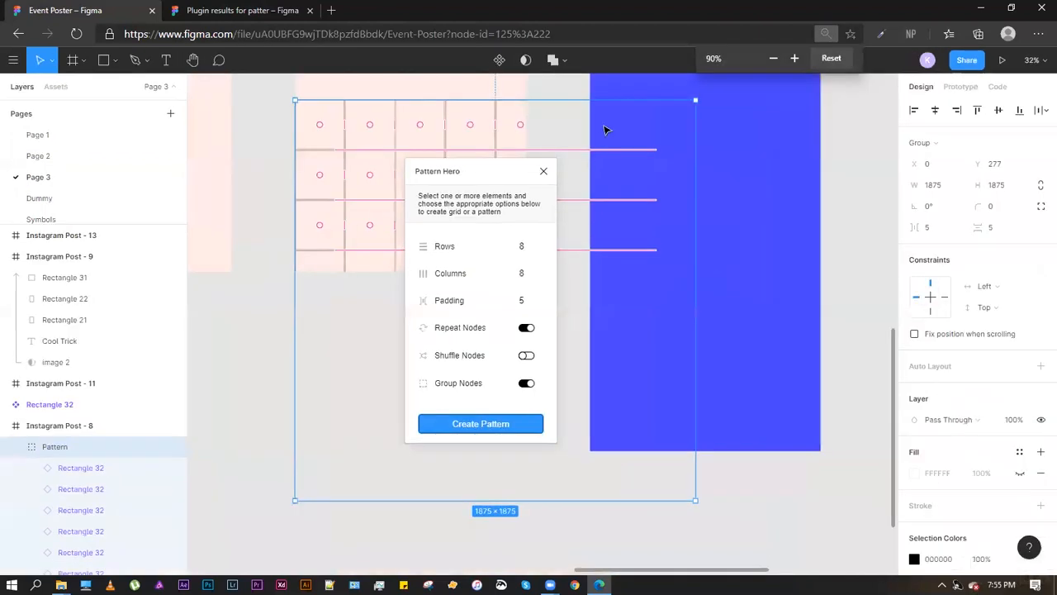
pyautogui.hotkey('ctrl', '-')
pyautogui.click(514, 85)
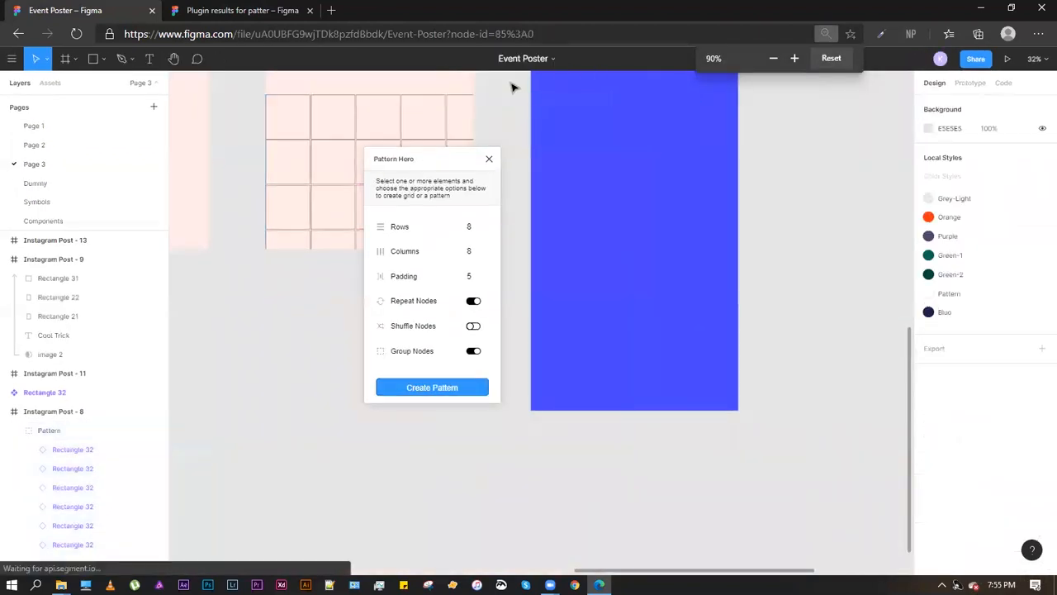
pyautogui.click(488, 160)
# Set both the horizontal and vertical spacing of the Pattern group to 30
pyautogui.scroll(10, 351, 144)
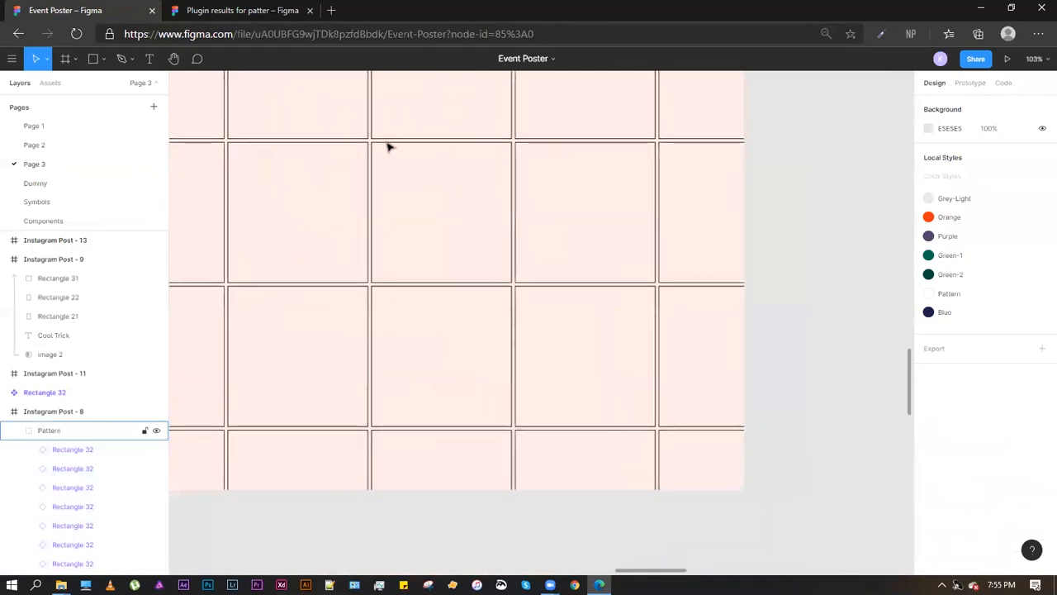
pyautogui.click(387, 145)
pyautogui.scroll(-3, 418, 196)
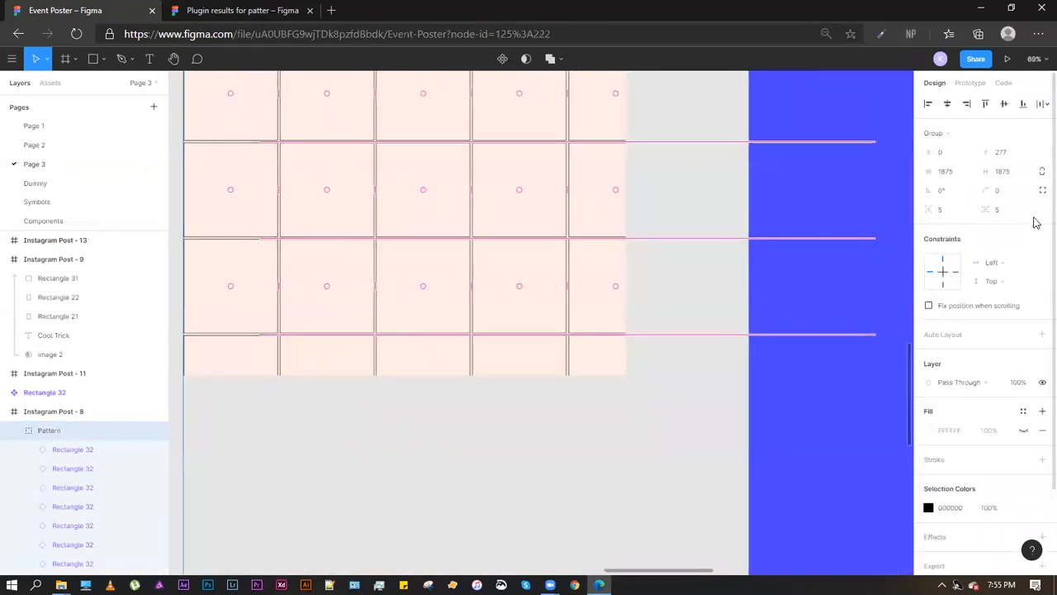
pyautogui.click(946, 211)
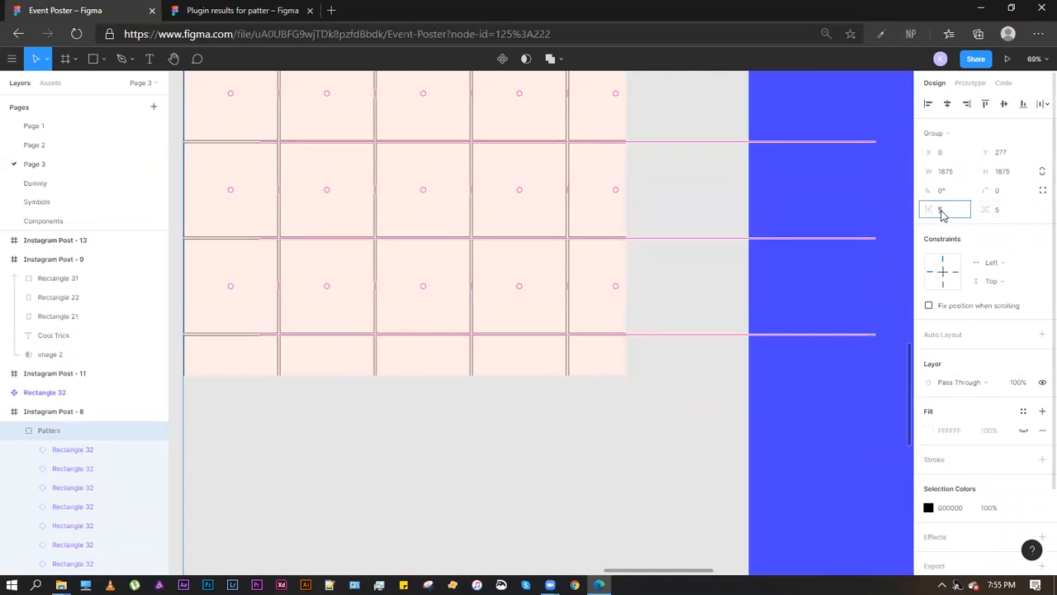
pyautogui.press('Return')
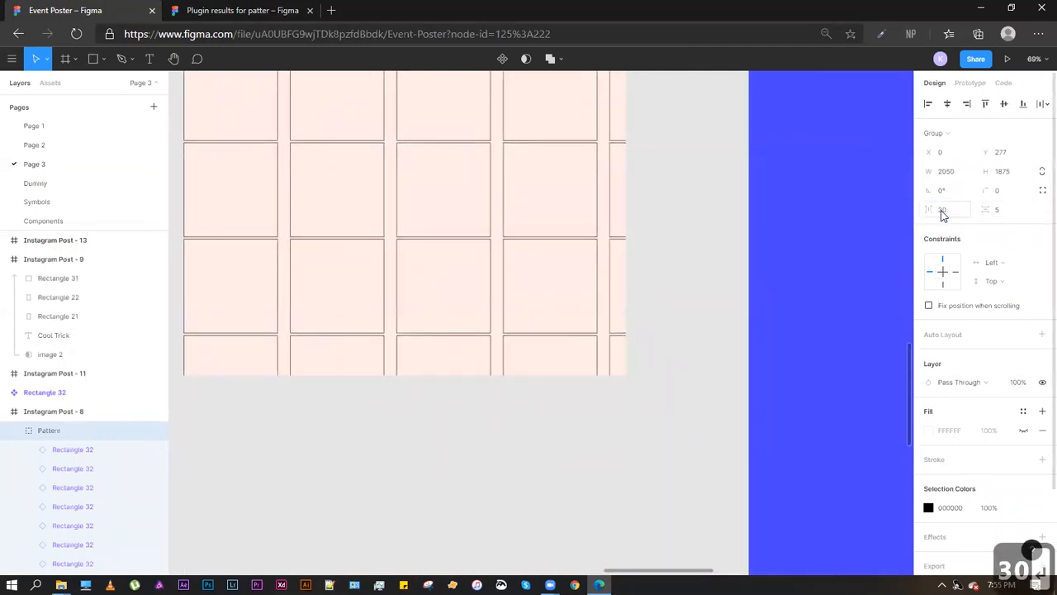
pyautogui.write('3')
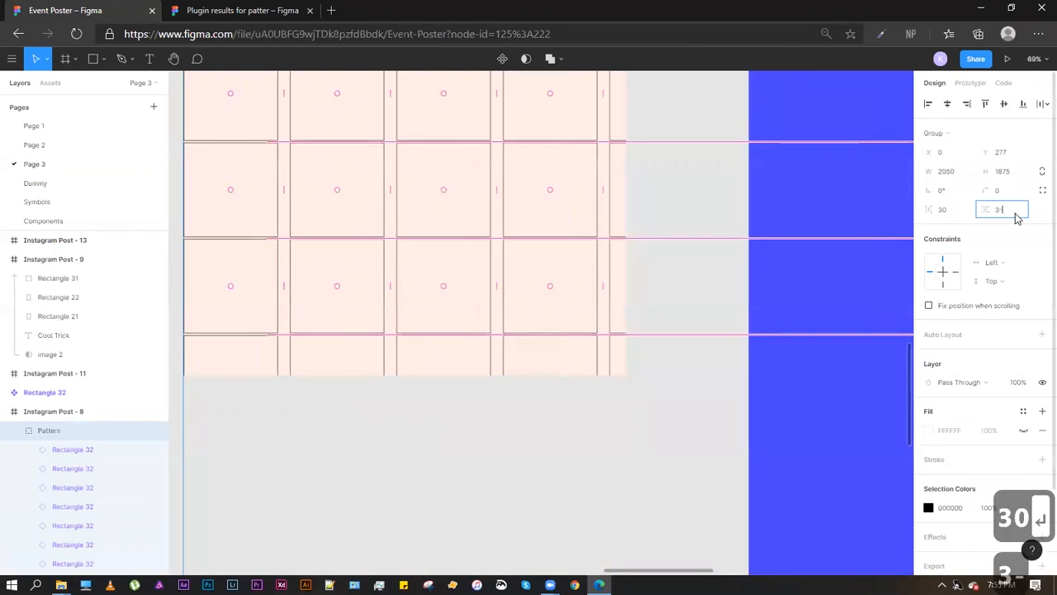
pyautogui.write('0')
pyautogui.press('Return')
pyautogui.scroll(-3, 417, 188)
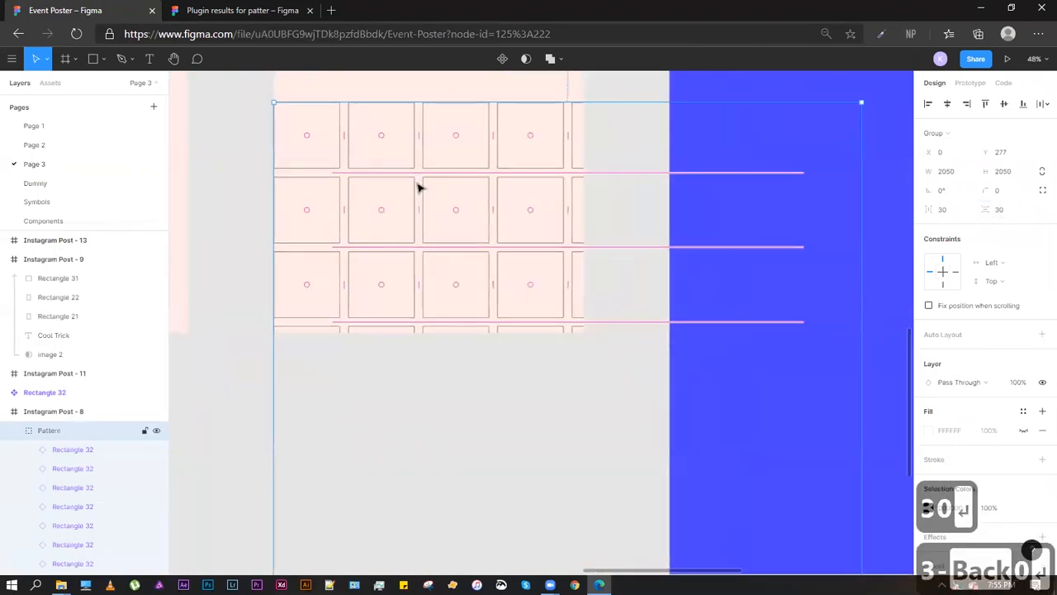
pyautogui.scroll(-5, 417, 188)
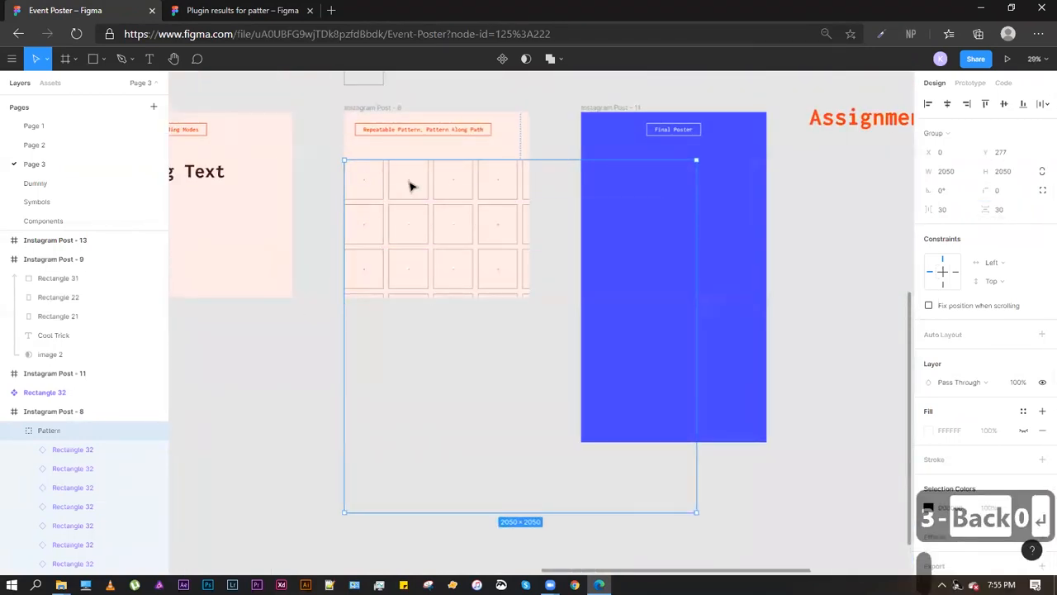
pyautogui.scroll(5, 375, 172)
pyautogui.scroll(-3, 381, 165)
pyautogui.scroll(2, 388, 231)
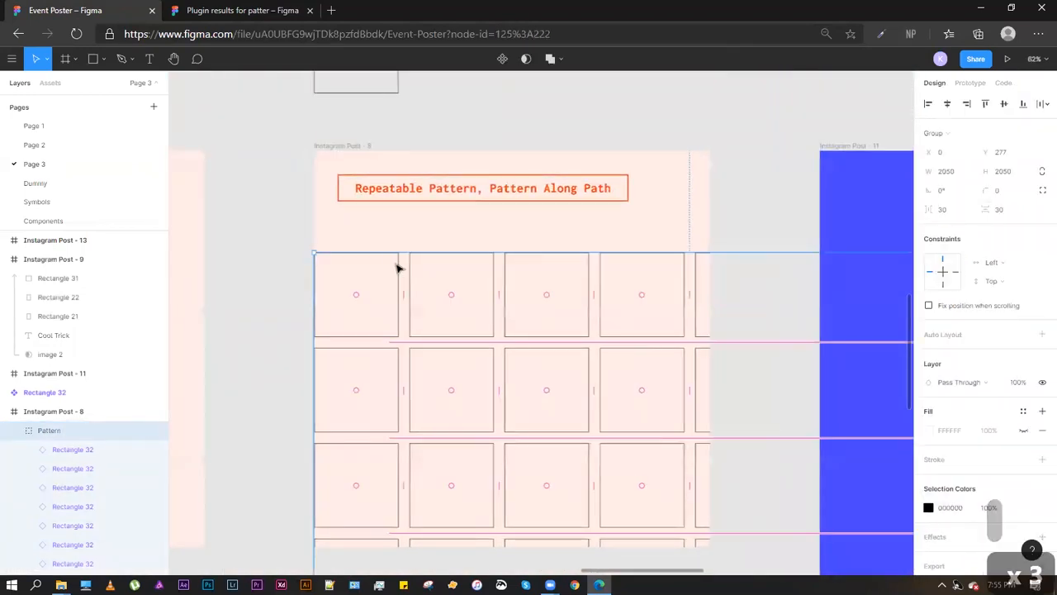
# Scale the Pattern group in Instagram Post - 8 down to about 843 × 843
pyautogui.scroll(-4, 554, 436)
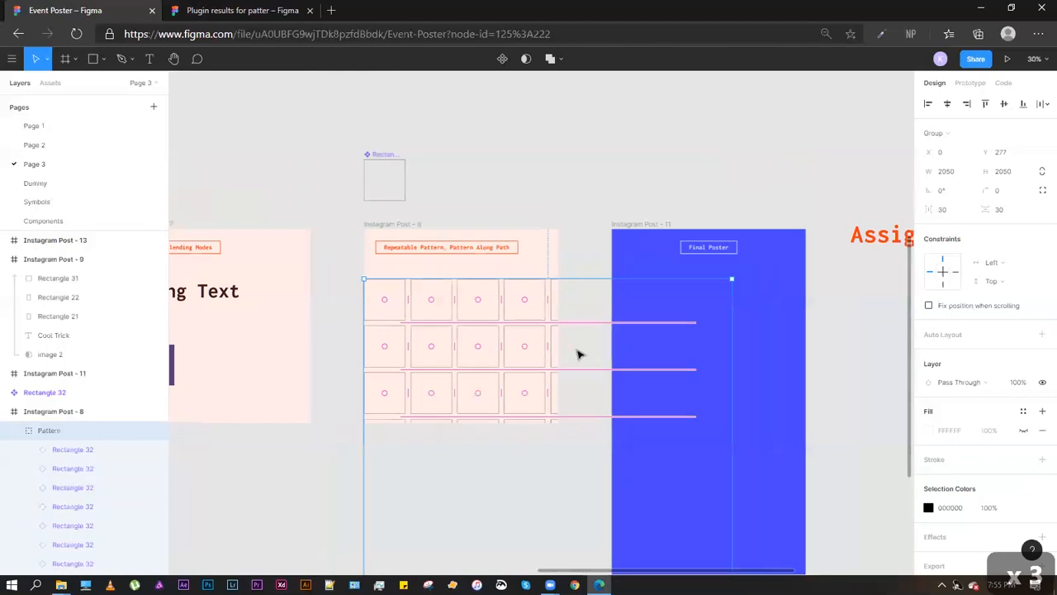
pyautogui.scroll(-3, 578, 355)
pyautogui.moveTo(634, 432); pyautogui.dragTo(413, 201)
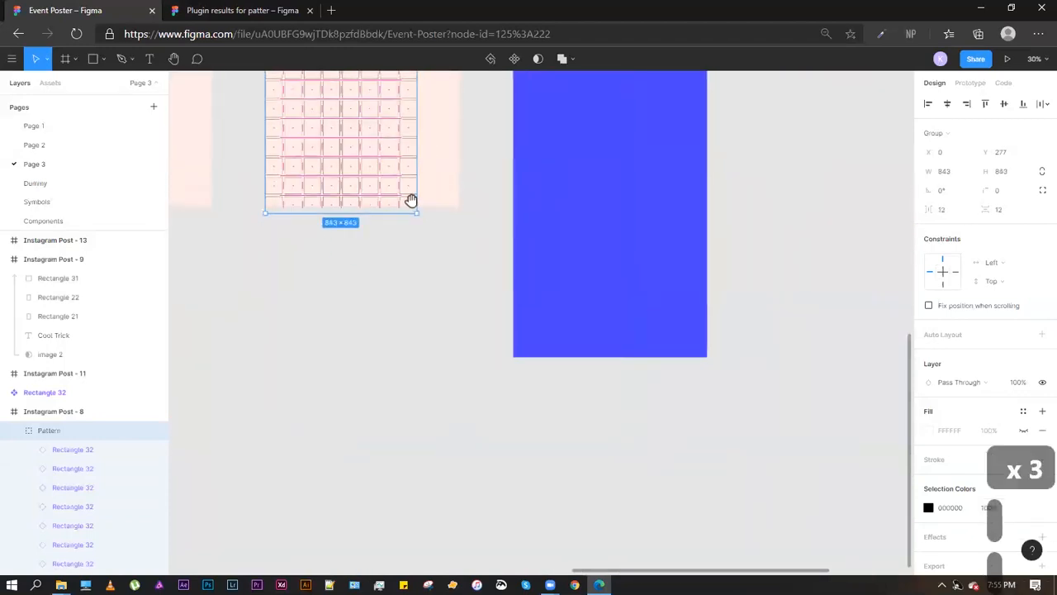
pyautogui.scroll(5, 505, 288)
pyautogui.click(468, 170)
# Draw a square of about 99 × 99 in the middle of the main square component above Instagram Post - 8
pyautogui.click(394, 172)
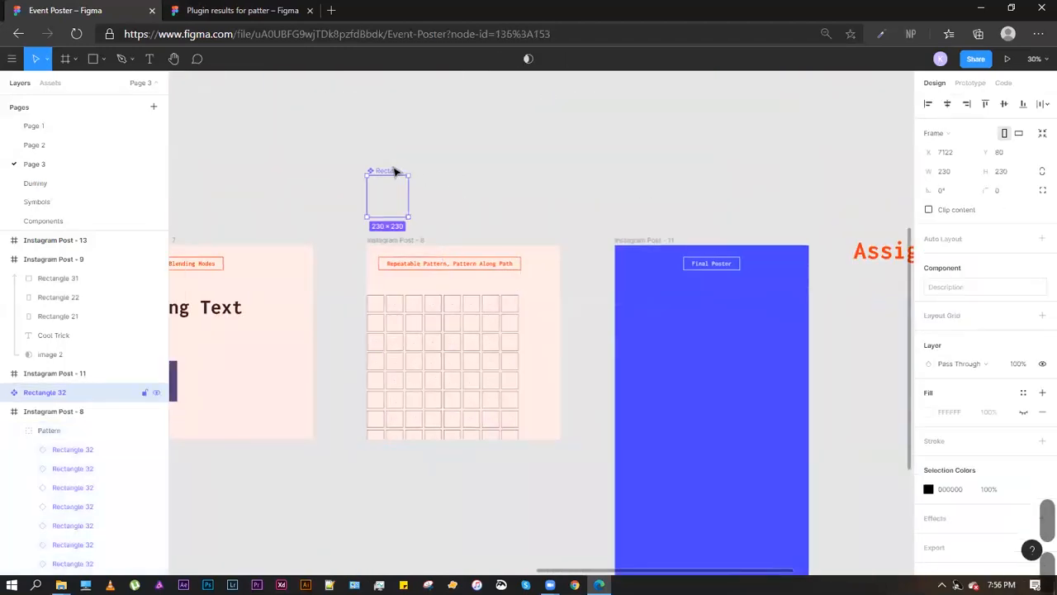
pyautogui.scroll(5, 394, 172)
pyautogui.press('r')
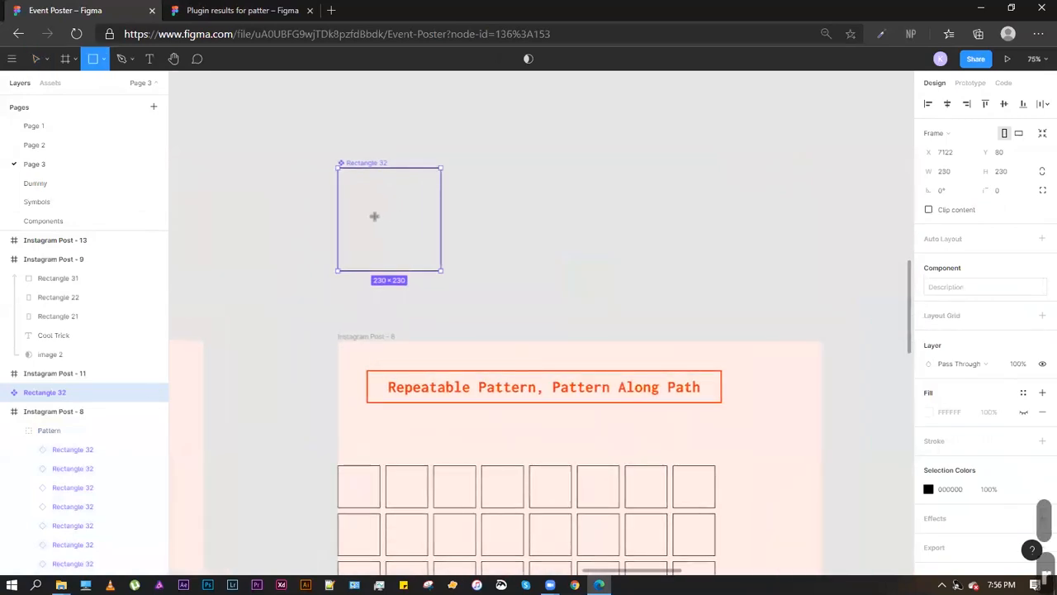
pyautogui.moveTo(371, 199)
pyautogui.mouseDown()
pyautogui.moveTo(408, 236)
pyautogui.moveTo(392, 222)
pyautogui.mouseUp()
pyautogui.scroll(-4, 567, 328)
pyautogui.click(465, 314)
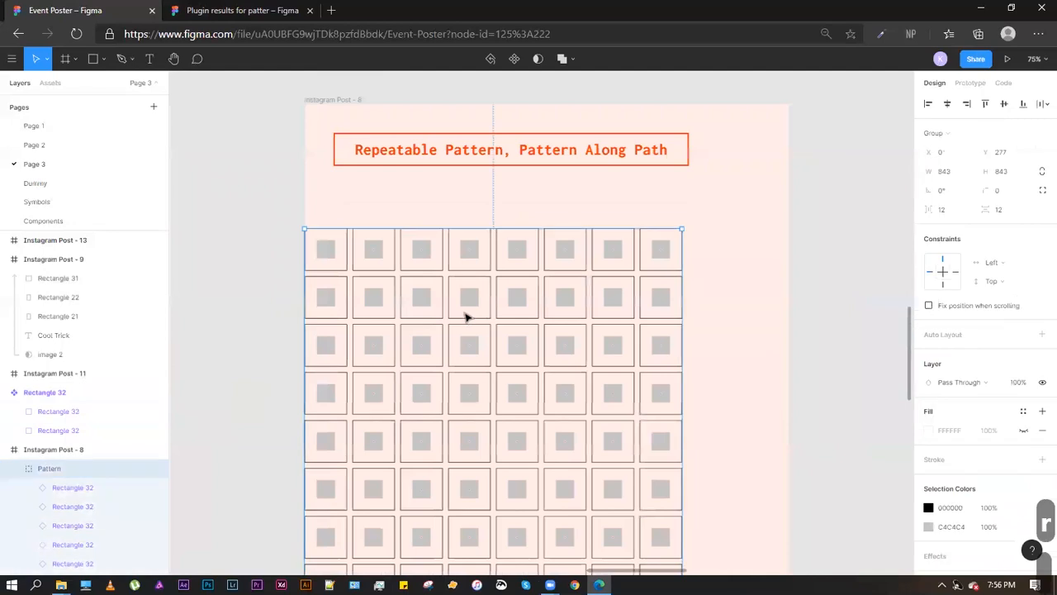
# Change the fill of the inner square in the main component to red, FF1515
pyautogui.scroll(1, 570, 328)
pyautogui.hscroll(1, 570, 328)
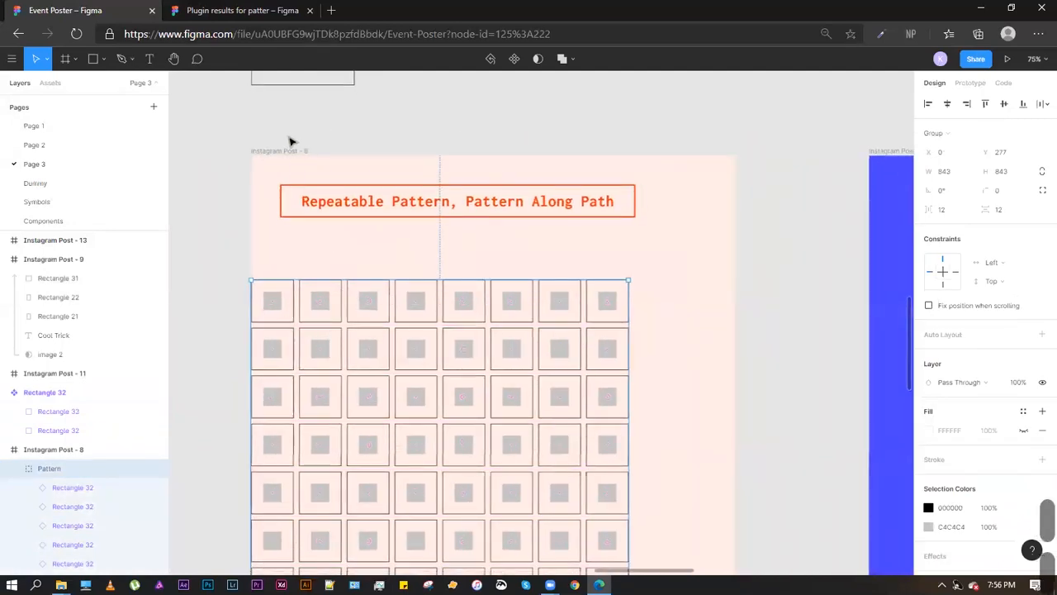
pyautogui.scroll(5, 330, 347)
pyautogui.hscroll(-1, 331, 347)
pyautogui.click(346, 264)
pyautogui.doubleClick(352, 268)
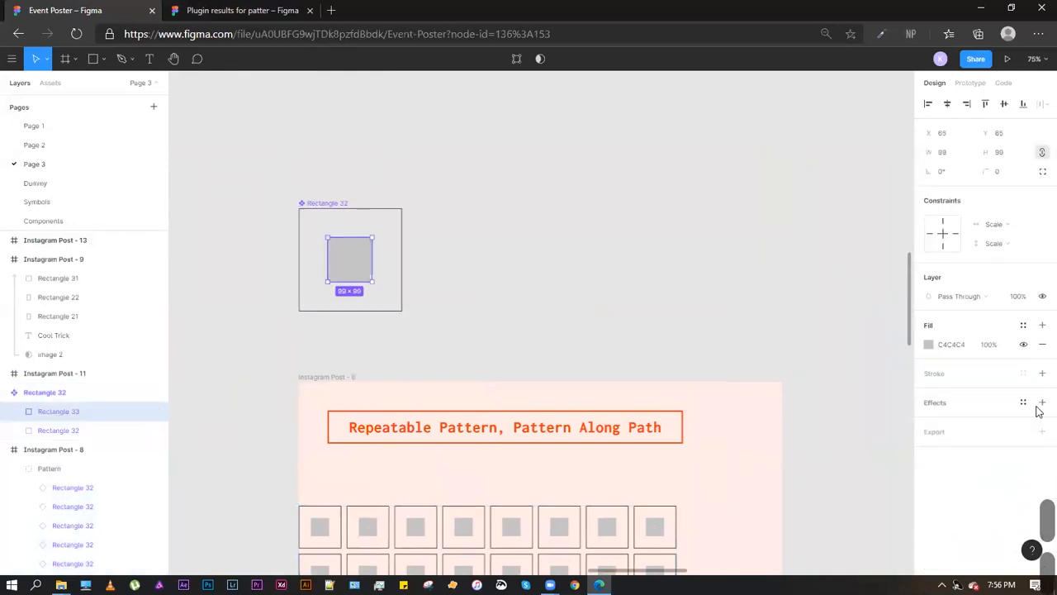
pyautogui.click(934, 346)
pyautogui.moveTo(878, 320); pyautogui.dragTo(902, 279)
pyautogui.click(382, 459)
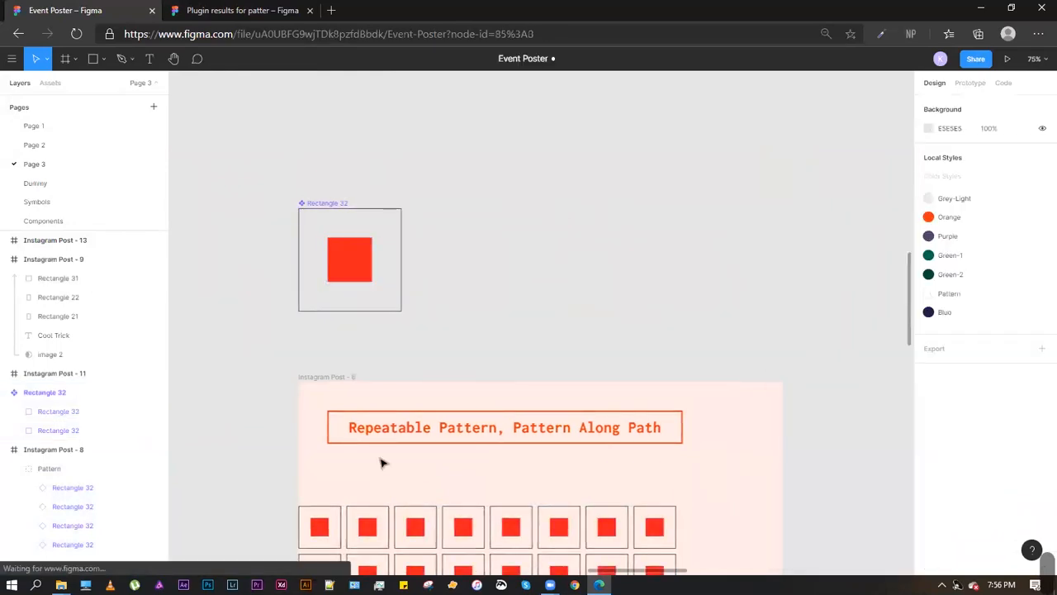
# Position the Pattern group below the title in Instagram Post - 8 at about X 93, Y 180, undoing the extra moves
pyautogui.scroll(-2, 414, 496)
pyautogui.scroll(-3, 414, 497)
pyautogui.click(479, 259)
pyautogui.moveTo(479, 259); pyautogui.dragTo(601, 216)
pyautogui.hotkey('ctrl', 'z')
pyautogui.hotkey('ctrl', 'z')
pyautogui.hotkey('ctrl', 'z')
pyautogui.hotkey('ctrl', 'z')
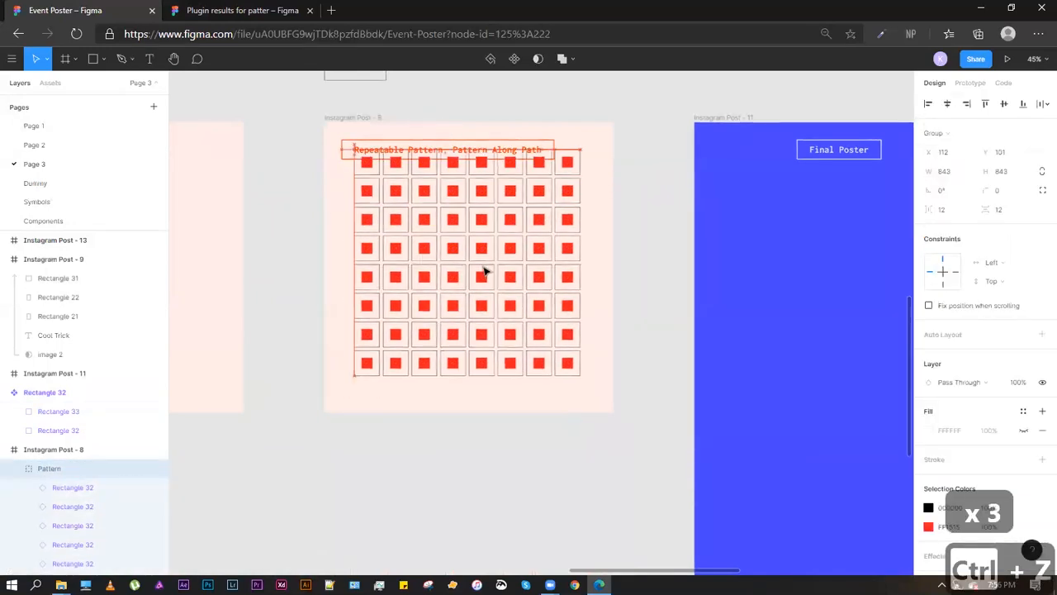
pyautogui.hotkey('ctrl', 'z')
pyautogui.hotkey('ctrl', 'z')
pyautogui.hotkey('ctrl', 'z')
pyautogui.hotkey('ctrl', 'z')
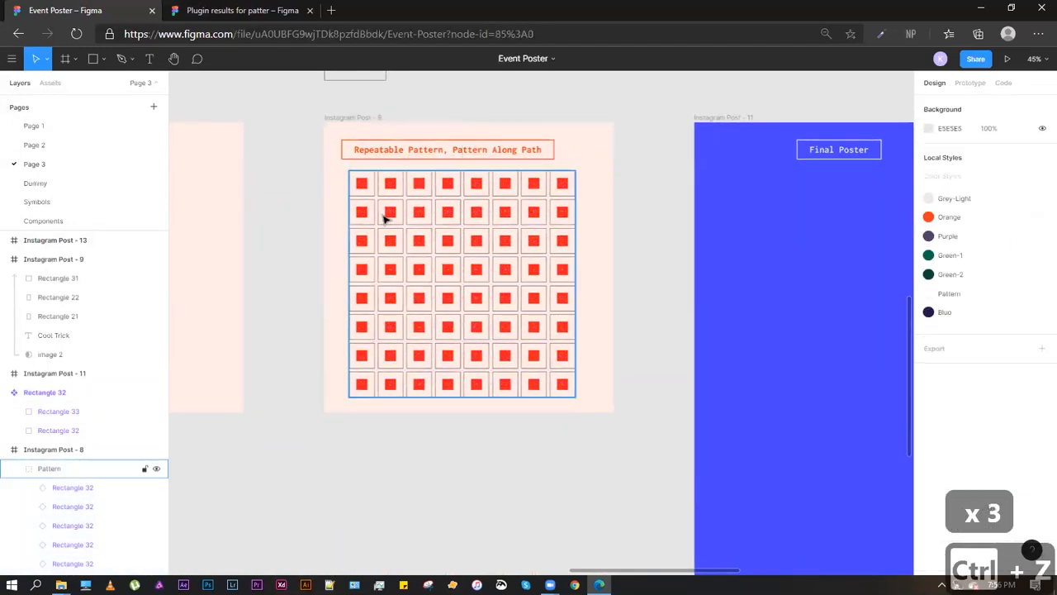
pyautogui.hotkey('ctrl', 'z')
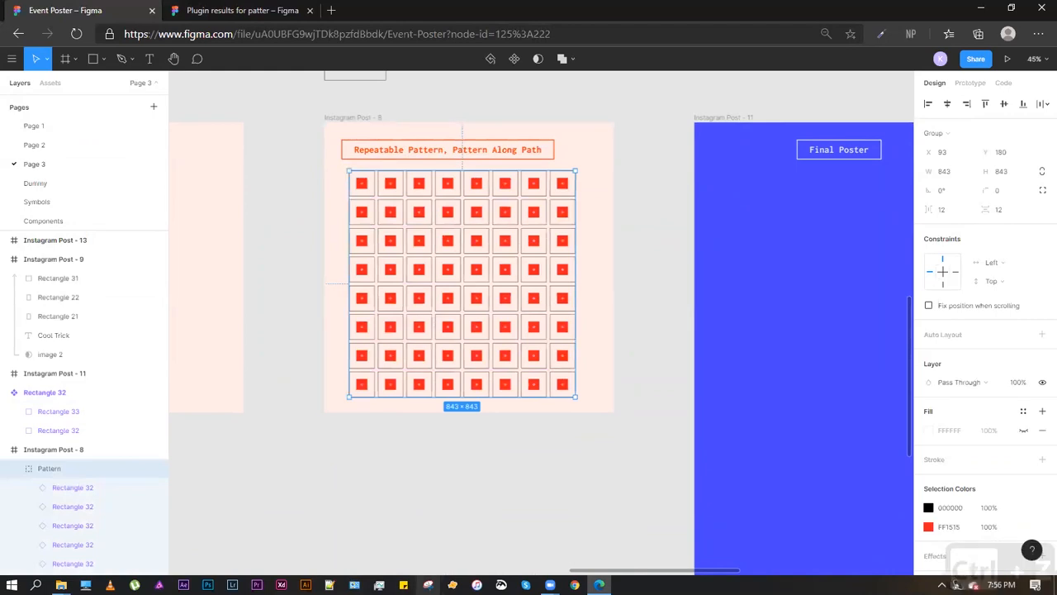
# Copy the Pattern group and paste it into the blue Instagram Post - 11 frame
pyautogui.hotkey('ctrl', 'c')
pyautogui.hotkey('ctrl', 'c')
pyautogui.hotkey('ctrl', 'c')
pyautogui.hotkey('ctrl', 'c')
pyautogui.hotkey('ctrl', 'c')
pyautogui.hotkey('ctrl', 'c')
pyautogui.hotkey('ctrl', 'c')
pyautogui.moveTo(548, 174); pyautogui.dragTo(344, 207)
pyautogui.click(541, 148)
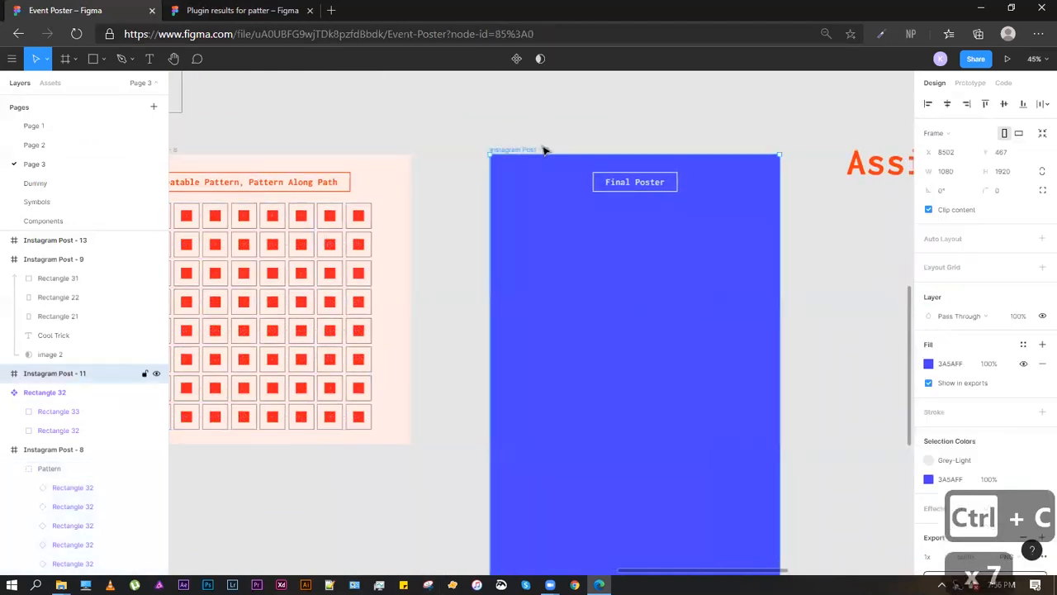
pyautogui.hotkey('ctrl', 'v')
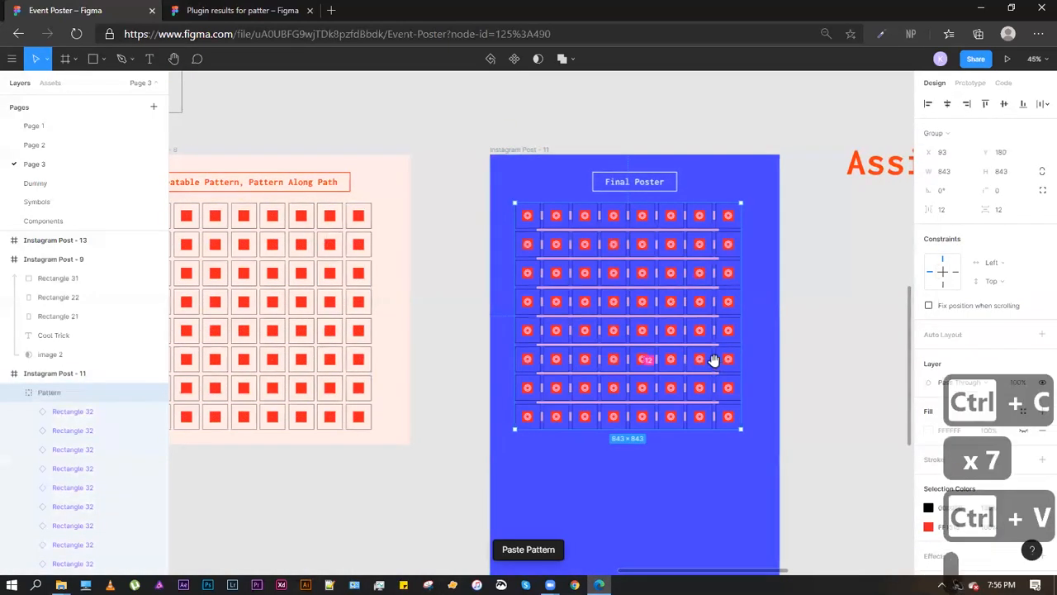
pyautogui.hotkey('ctrl', 'v')
pyautogui.hotkey('ctrl', 'v')
pyautogui.hotkey('ctrl', 'v')
pyautogui.hotkey('ctrl', 'v')
pyautogui.hotkey('ctrl', 'v')
pyautogui.hotkey('ctrl', 'v')
pyautogui.hotkey('ctrl', 'v')
pyautogui.hotkey('ctrl', 'v')
pyautogui.hotkey('ctrl', 'v')
pyautogui.hotkey('ctrl', 'v')
pyautogui.hotkey('ctrl', 'v')
pyautogui.hotkey('ctrl', 'v')
pyautogui.hotkey('ctrl', 'v')
pyautogui.hotkey('ctrl', 'v')
pyautogui.hotkey('ctrl', 'v')
pyautogui.hotkey('ctrl', 'v')
pyautogui.hotkey('ctrl', 'v')
pyautogui.hotkey('ctrl', 'v')
# Set the blend mode of the pasted Pattern group in Instagram Post - 11 to Darken
pyautogui.scroll(-3, 572, 376)
pyautogui.hscroll(2, 572, 375)
pyautogui.scroll(1, 529, 210)
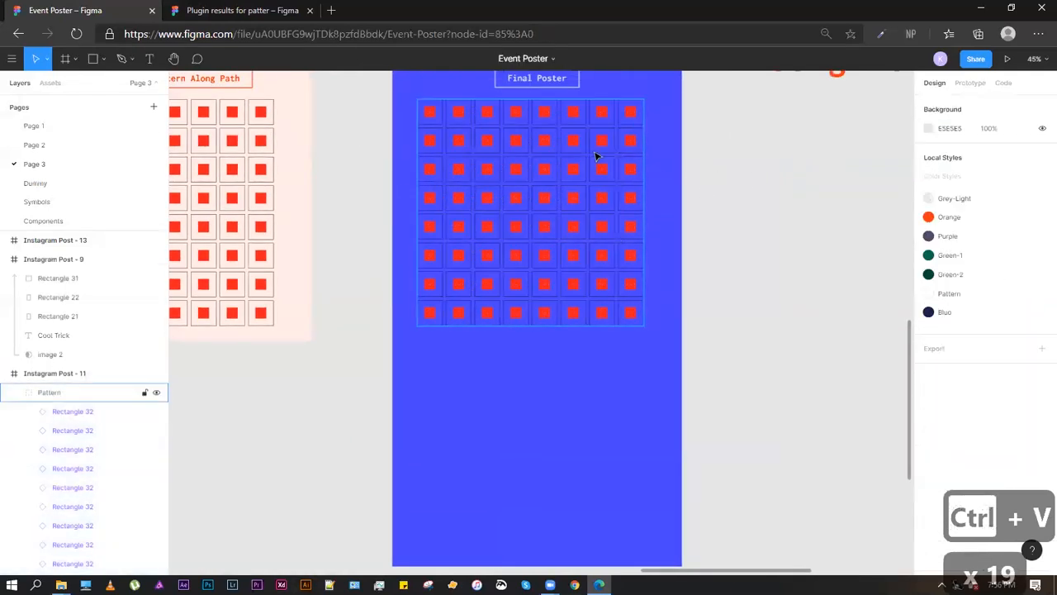
pyautogui.scroll(2, 561, 215)
pyautogui.hscroll(2, 562, 215)
pyautogui.click(578, 219)
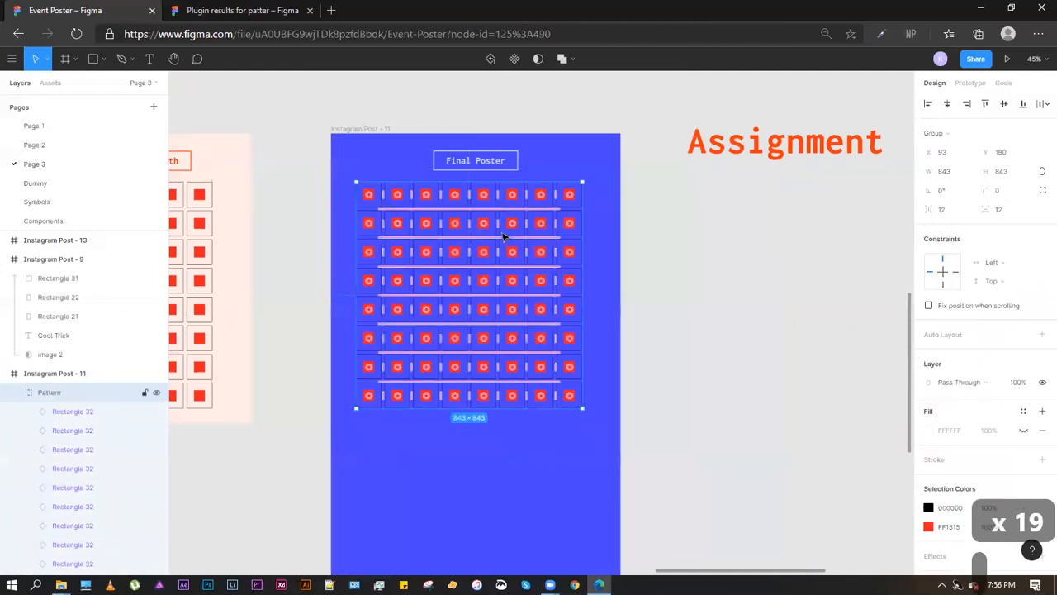
pyautogui.click(949, 382)
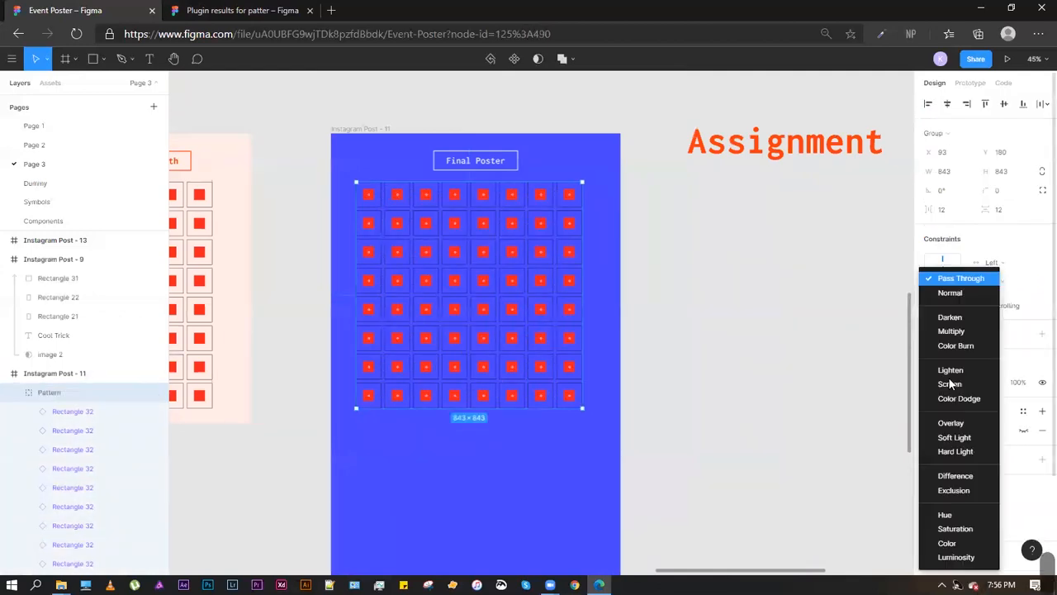
pyautogui.click(950, 317)
pyautogui.press('Escape')
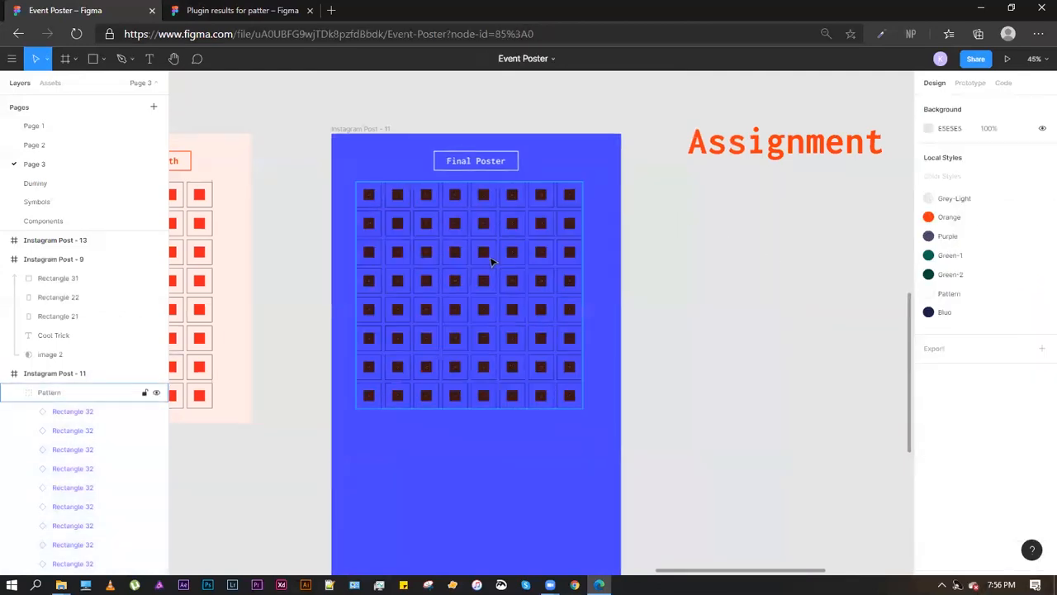
# Stretch the Pattern group to 1080 × 1920 so it fills the whole Instagram Post - 11 frame
pyautogui.scroll(-2, 537, 248)
pyautogui.click(446, 227)
pyautogui.moveTo(490, 363); pyautogui.dragTo(511, 540)
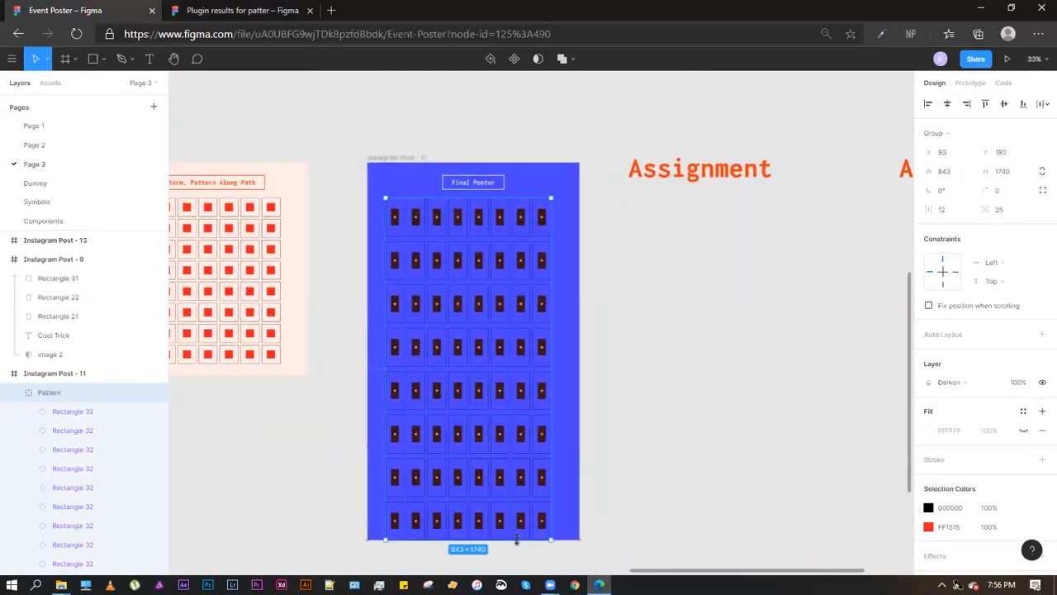
pyautogui.moveTo(562, 353); pyautogui.dragTo(581, 353)
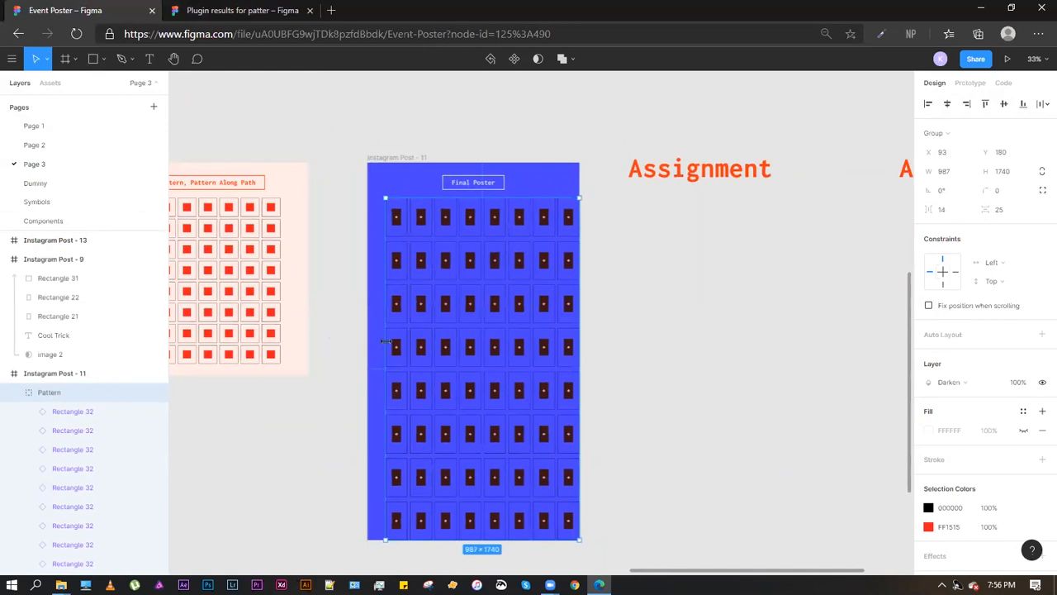
pyautogui.moveTo(385, 341); pyautogui.dragTo(365, 341)
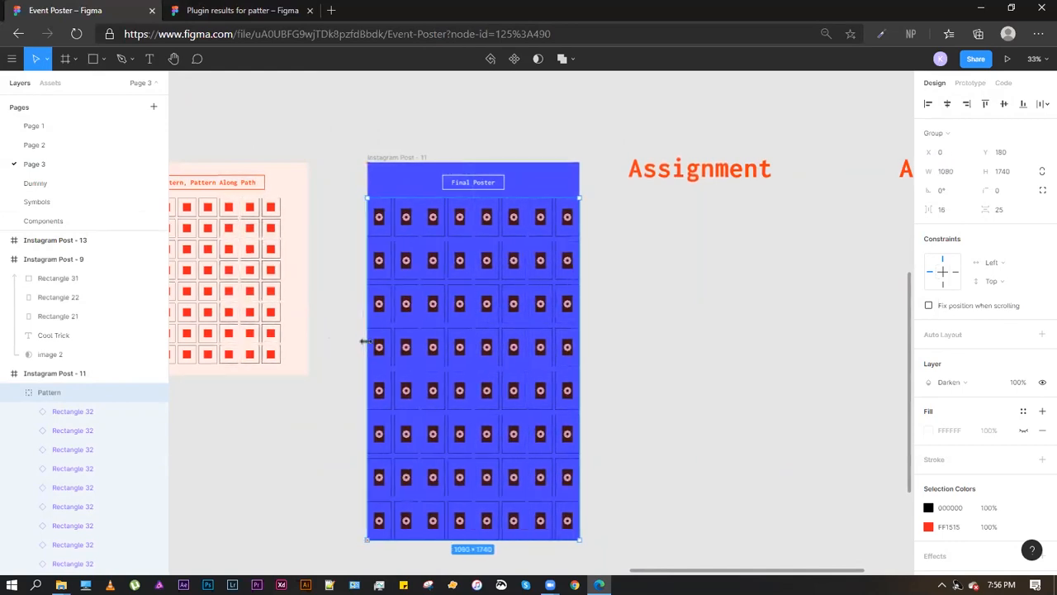
pyautogui.moveTo(489, 195); pyautogui.dragTo(491, 162)
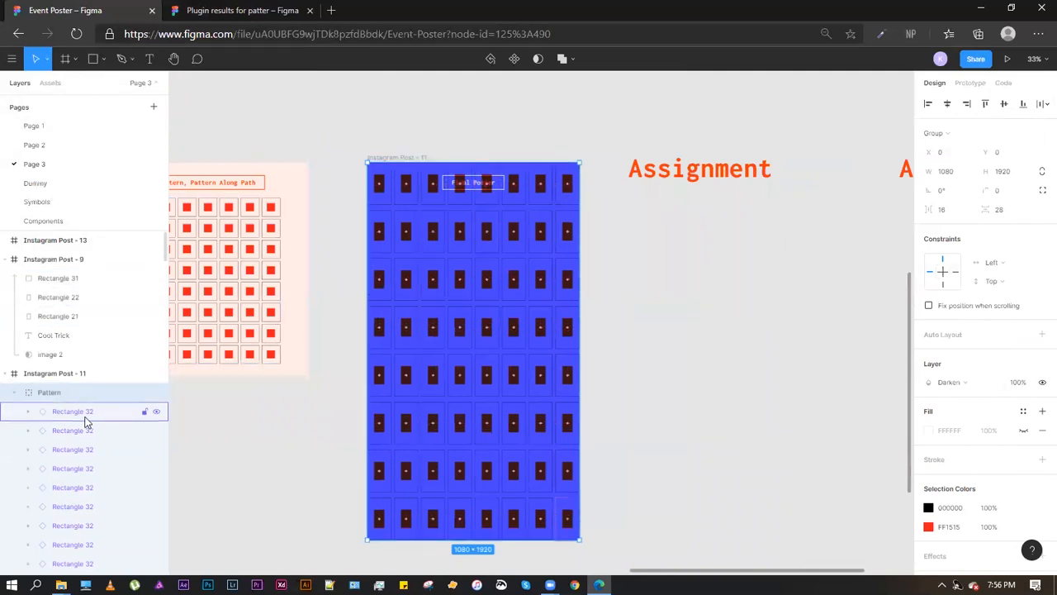
# Send the Pattern group behind the Final Poster label and delete the label
pyautogui.click(14, 395)
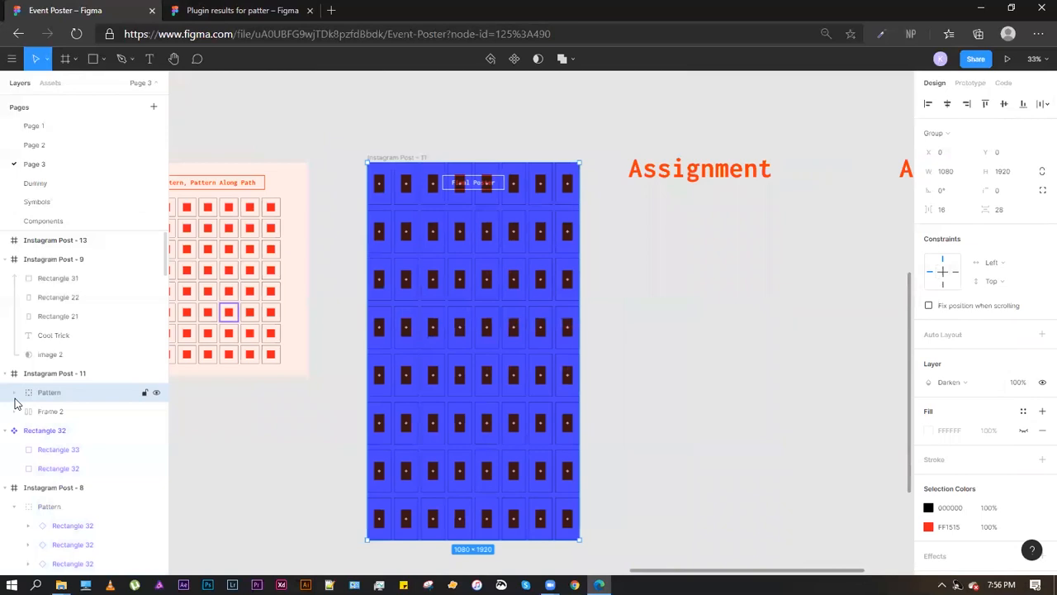
pyautogui.hotkey('ctrl', '[')
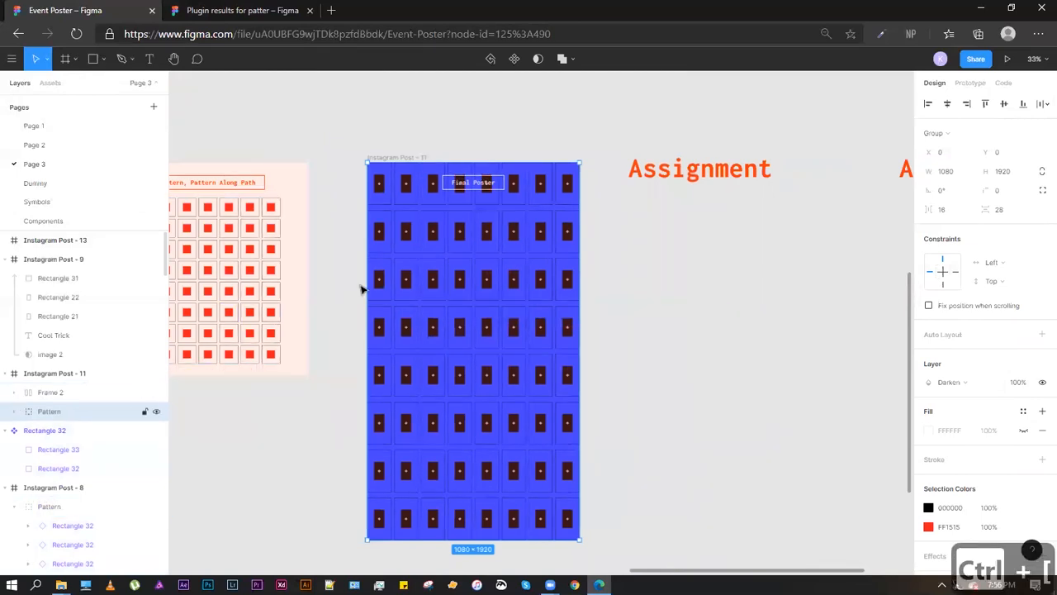
pyautogui.click(482, 187)
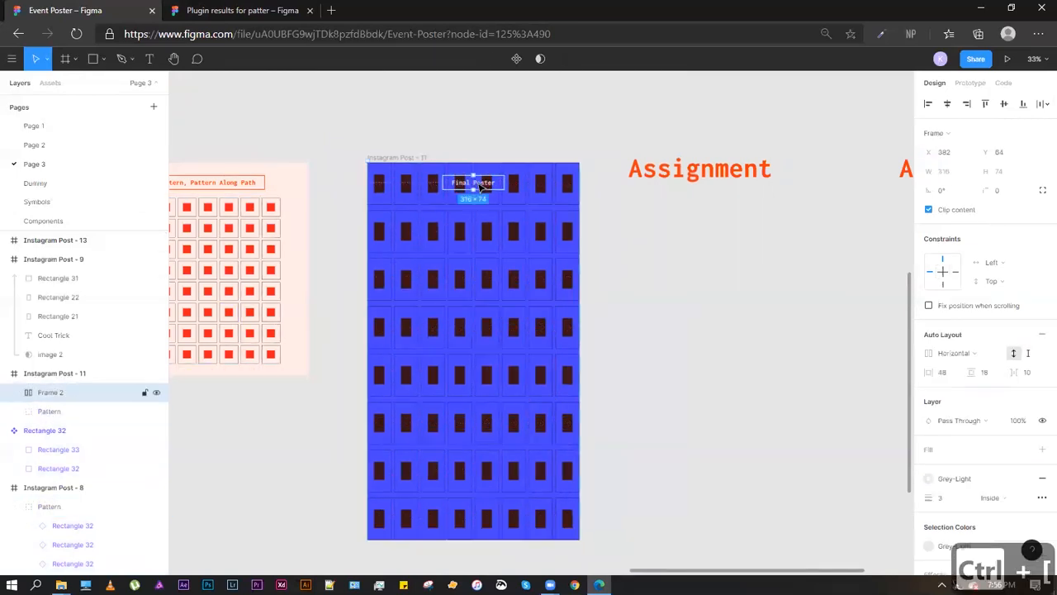
pyautogui.press('Delete')
pyautogui.click(493, 245)
pyautogui.click(739, 184)
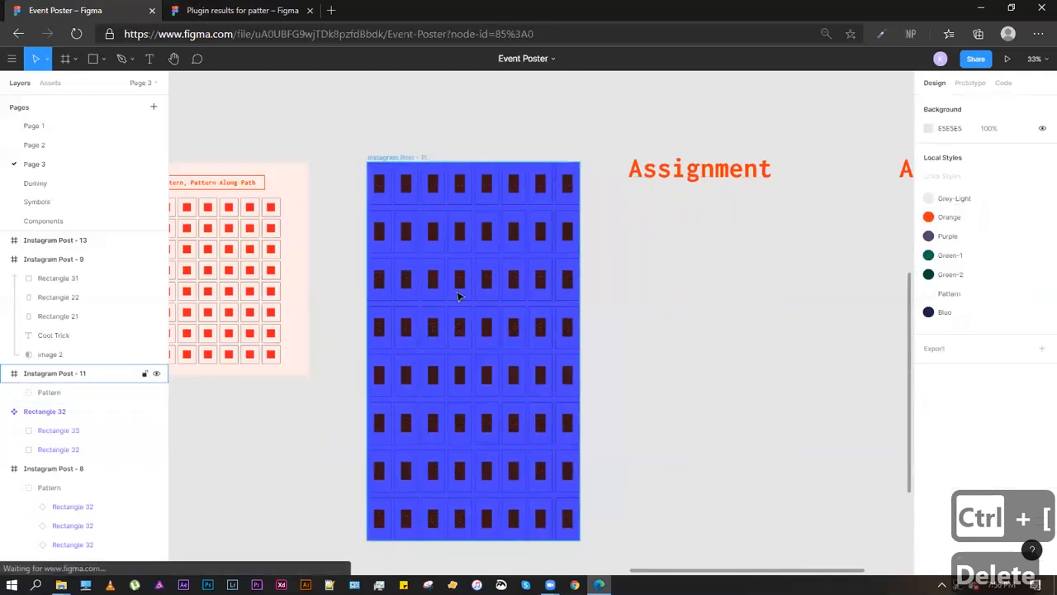
# Set the layer opacity of the Instagram Post - 11 frame to 3%
pyautogui.scroll(10, 459, 297)
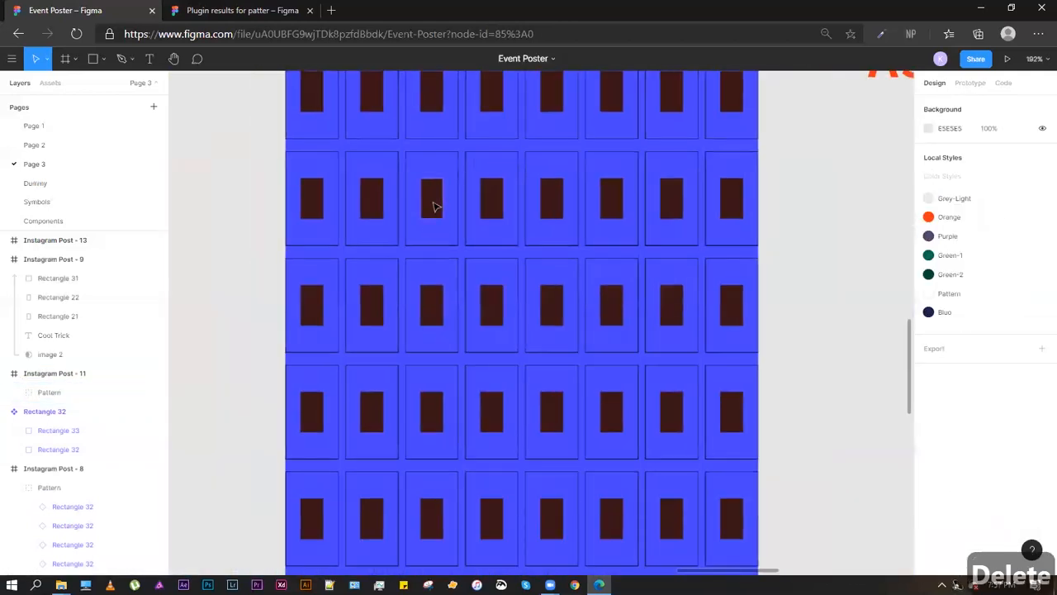
pyautogui.scroll(-5, 436, 206)
pyautogui.click(432, 198)
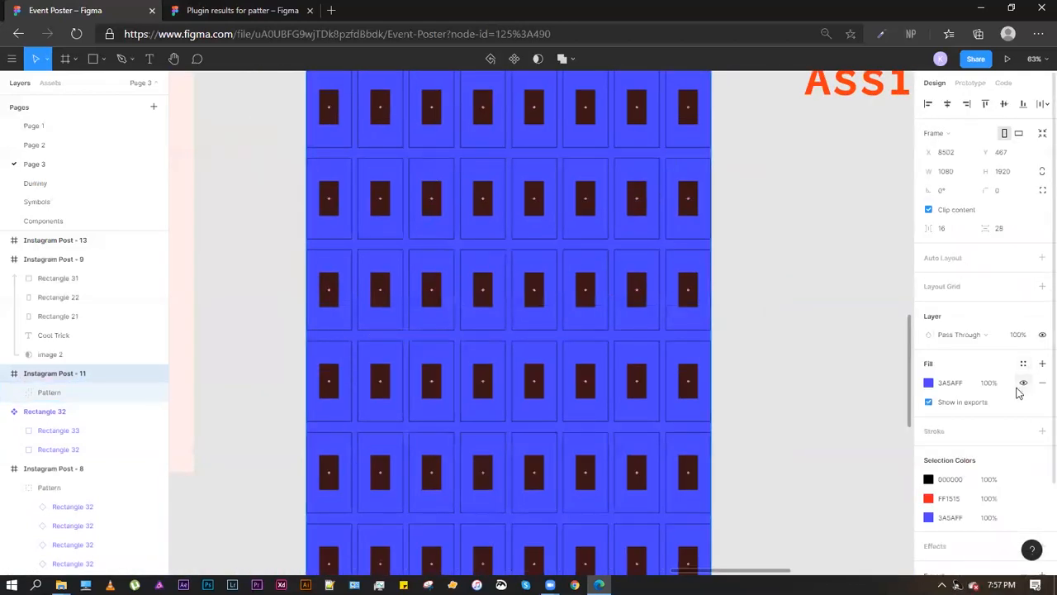
pyautogui.click(1020, 338)
pyautogui.write('1')
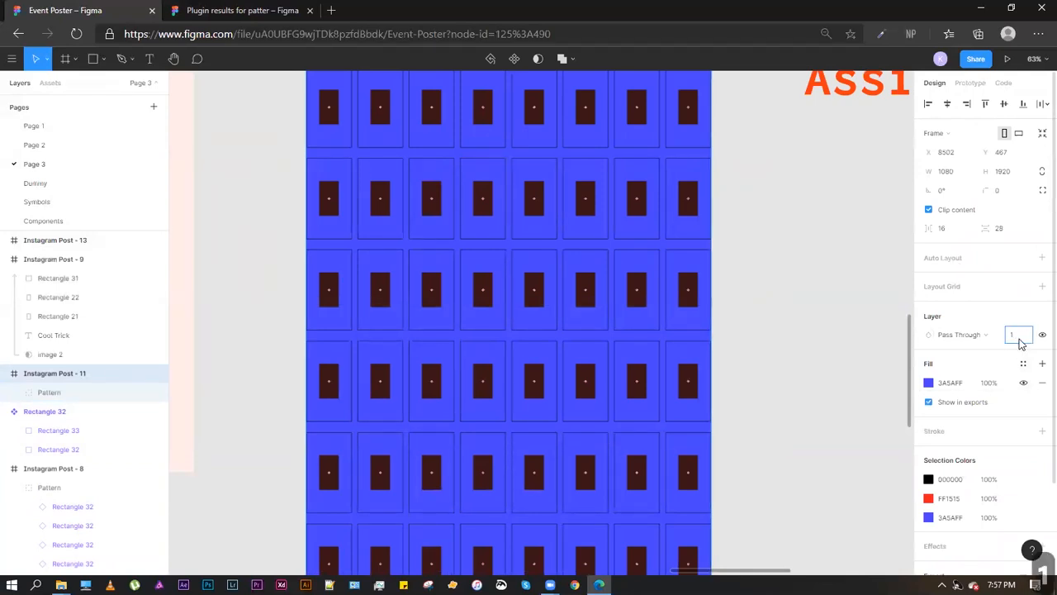
pyautogui.press('BackSpace')
pyautogui.write('3')
pyautogui.press('Return')
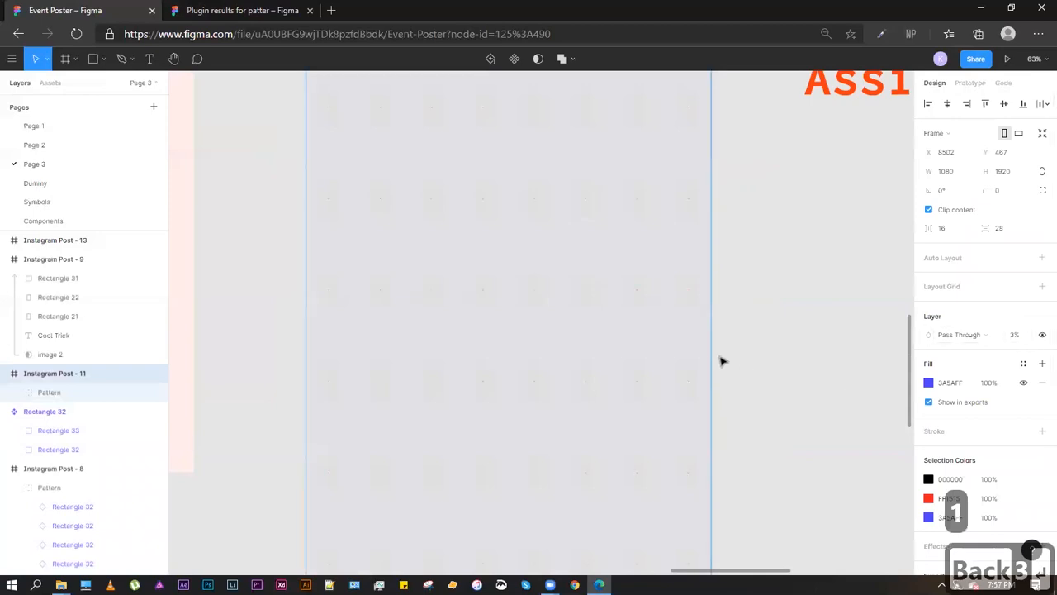
pyautogui.scroll(-2, 420, 212)
pyautogui.scroll(-1, 419, 213)
pyautogui.click(734, 230)
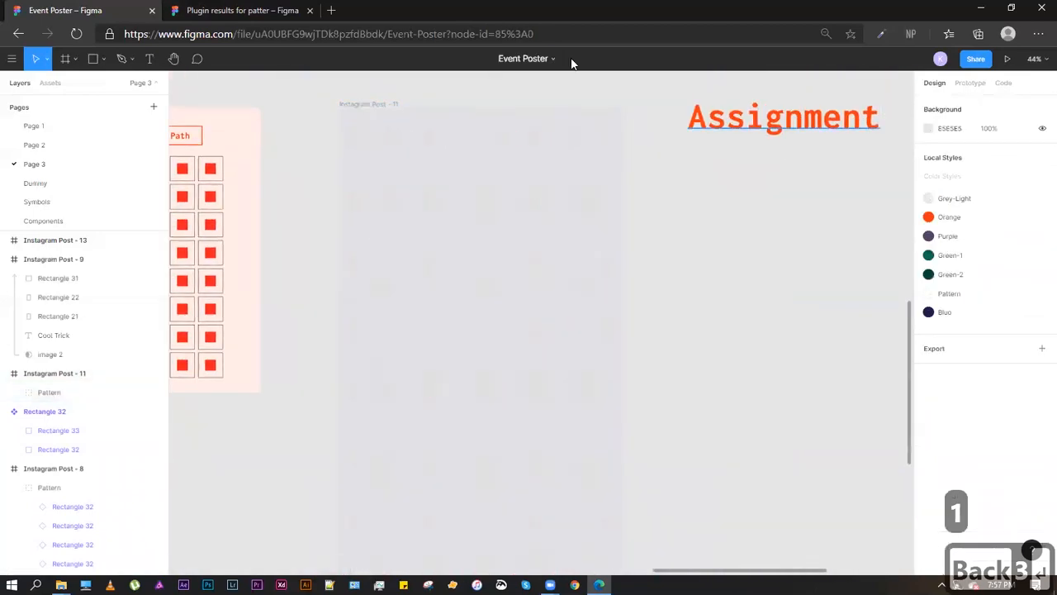
# Try moving the Pattern group inside the faded Instagram Post - 11 frame and undo the moves
pyautogui.moveTo(418, 173); pyautogui.dragTo(571, 262)
pyautogui.moveTo(584, 191); pyautogui.dragTo(664, 250)
pyautogui.hotkey('ctrl', 'z')
pyautogui.hotkey('ctrl', 'z')
pyautogui.hotkey('ctrl', 'z')
pyautogui.hotkey('ctrl', 'z')
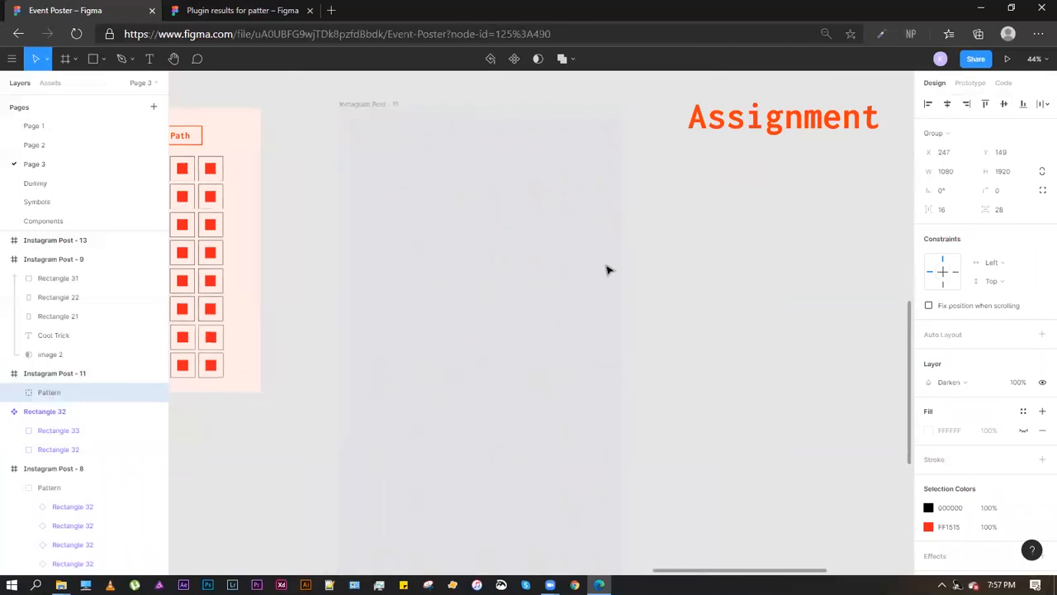
# Restore the layer opacity of the Instagram Post - 11 frame to 100%
pyautogui.click(379, 104)
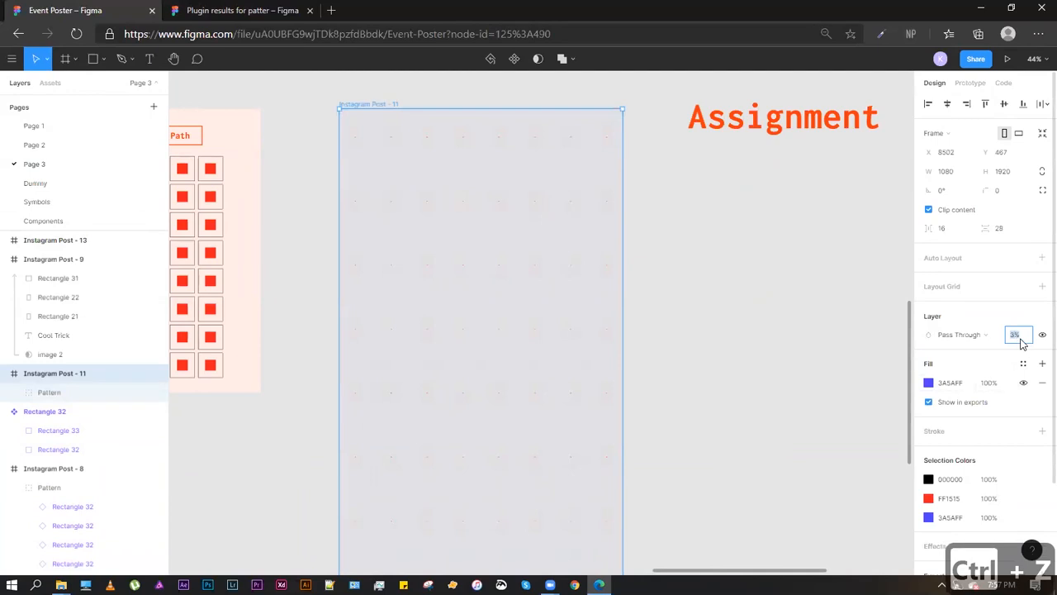
pyautogui.hotkey('ctrl', 'z')
pyautogui.hotkey('ctrl', 'z')
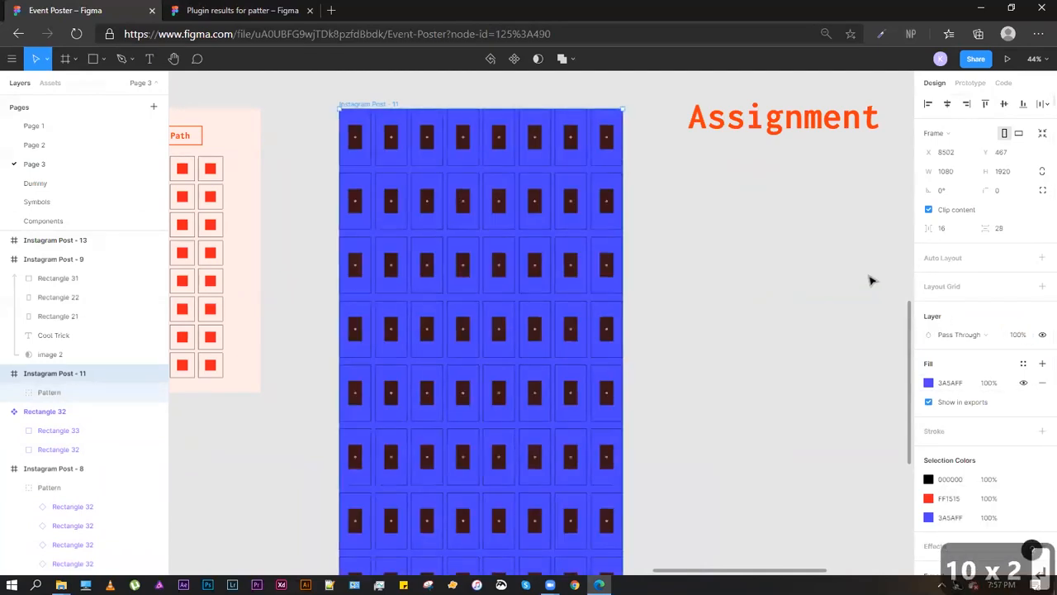
pyautogui.press('Escape')
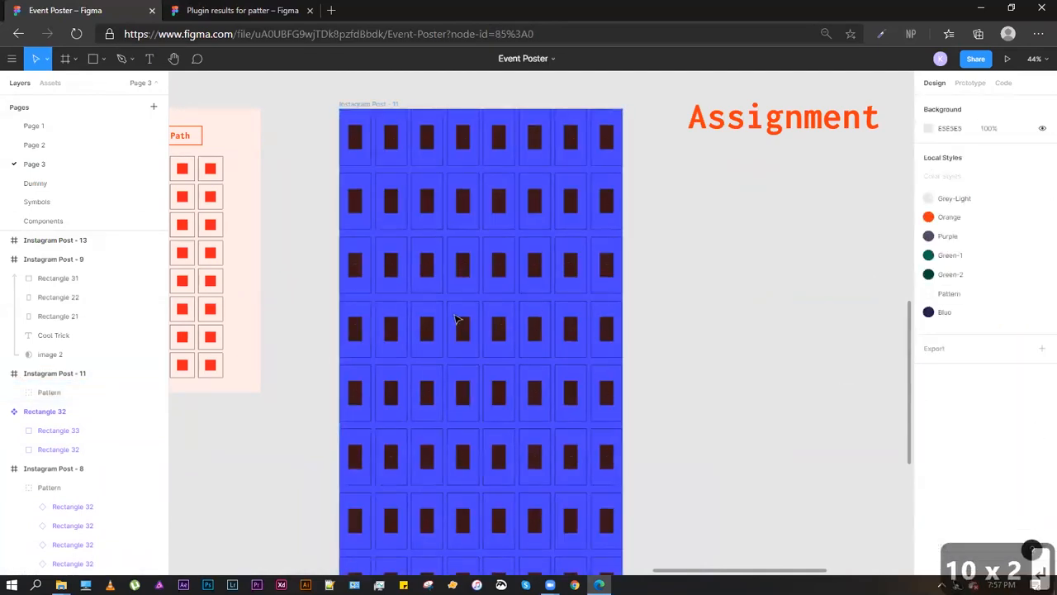
# Set the layer opacity of the Pattern group in the Instagram Post - 11 frame to 7%
pyautogui.click(460, 248)
pyautogui.click(37, 392)
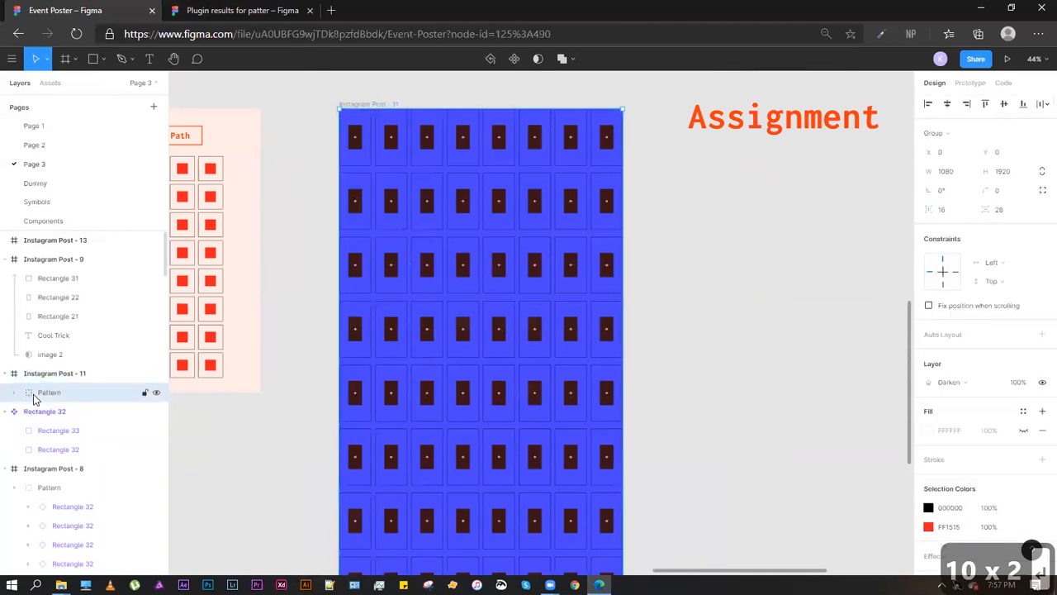
pyautogui.click(1024, 384)
pyautogui.write('3')
pyautogui.press('Return')
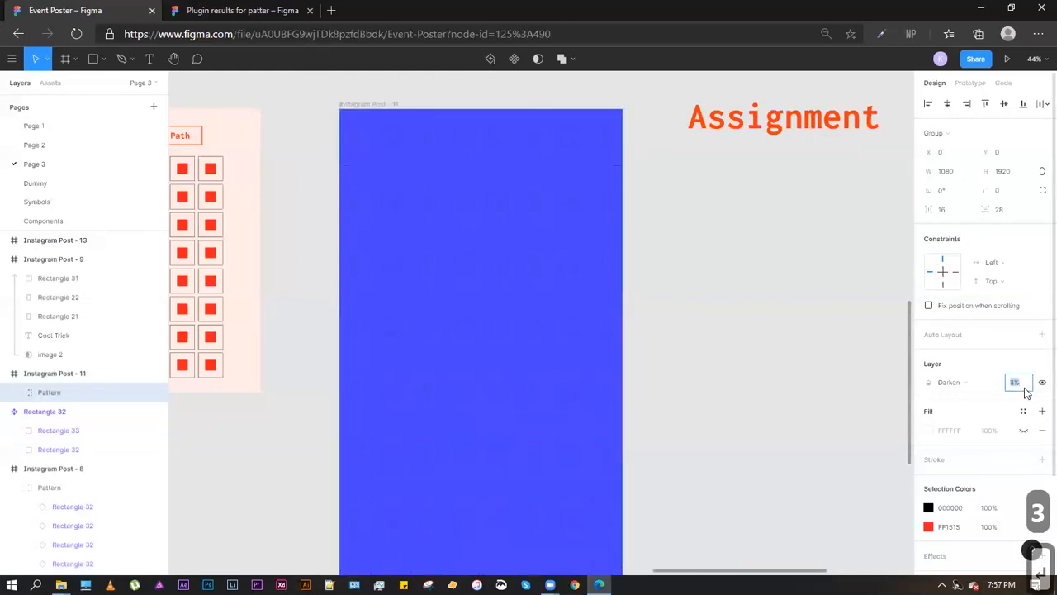
pyautogui.press('Up')
pyautogui.press('Up')
pyautogui.press('Up')
pyautogui.press('Down')
pyautogui.press('Down')
pyautogui.press('Up')
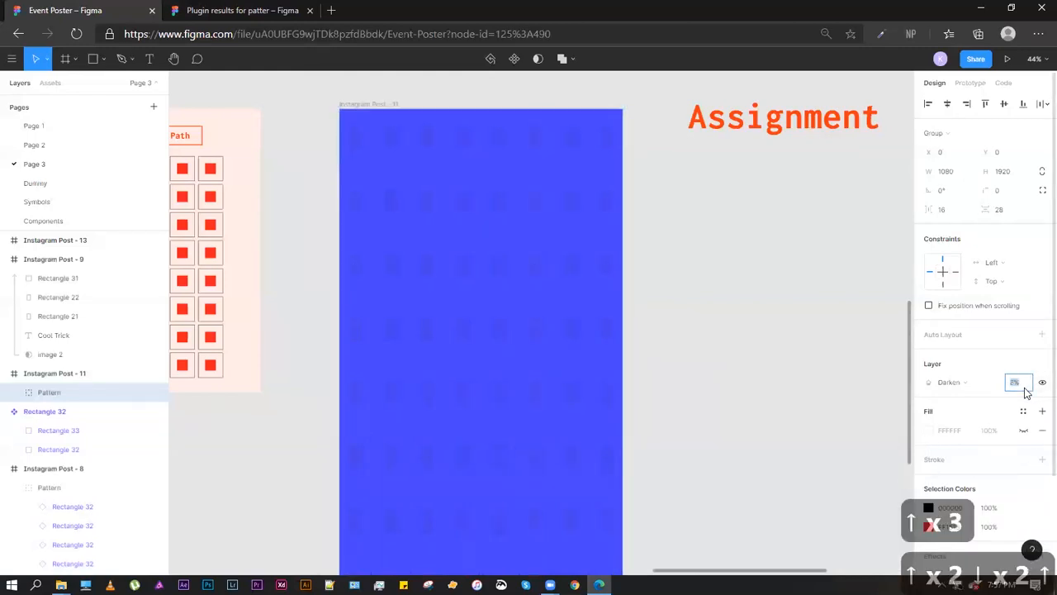
# Shrink the red square inside the Rectangle 32 component to 45 × 45 around its centre
pyautogui.click(679, 300)
pyautogui.moveTo(477, 308); pyautogui.dragTo(634, 197)
pyautogui.scroll(5, 585, 276)
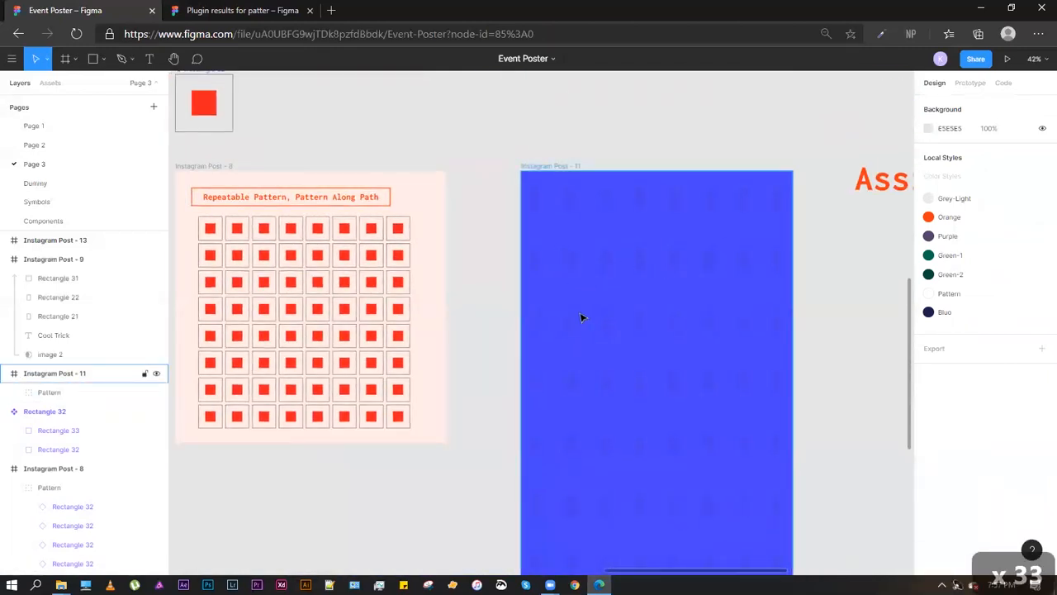
pyautogui.scroll(-2, 612, 246)
pyautogui.scroll(3, 578, 265)
pyautogui.hscroll(-3, 578, 264)
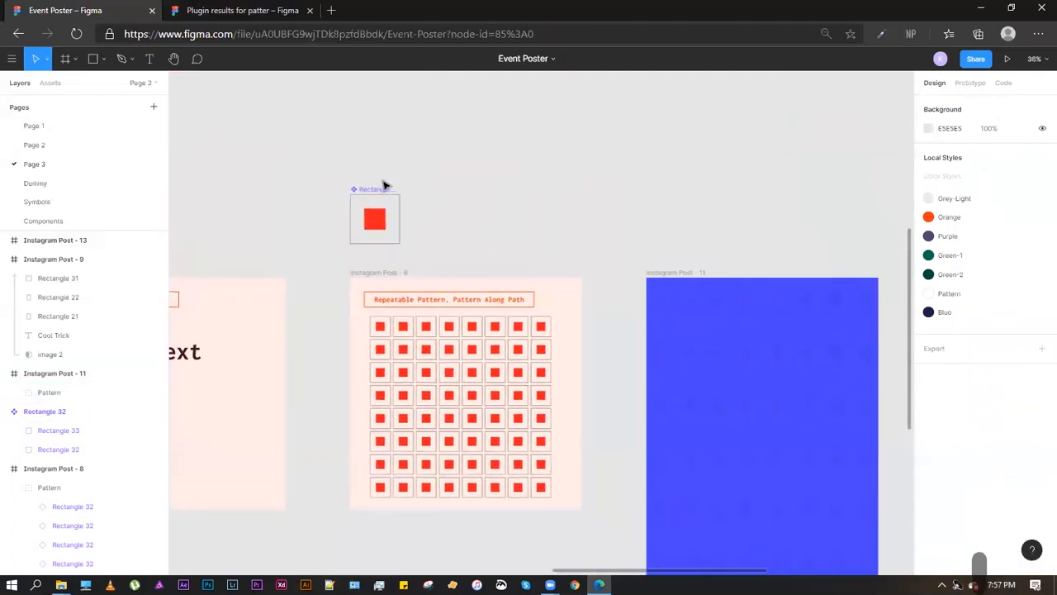
pyautogui.click(378, 191)
pyautogui.scroll(5, 378, 199)
pyautogui.doubleClick(376, 229)
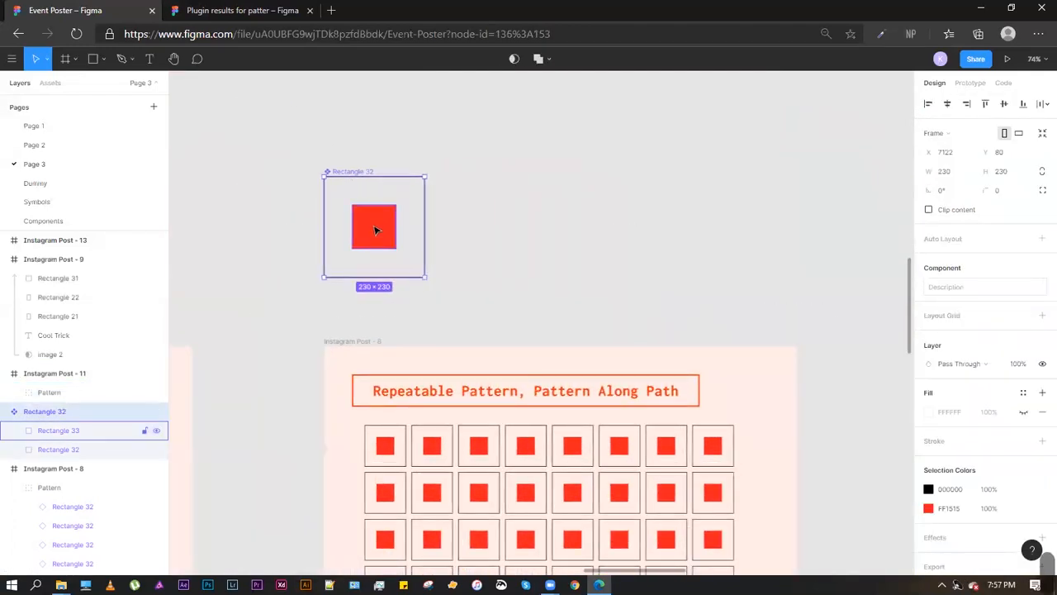
pyautogui.scroll(4, 375, 230)
pyautogui.moveTo(413, 185); pyautogui.dragTo(392, 207)
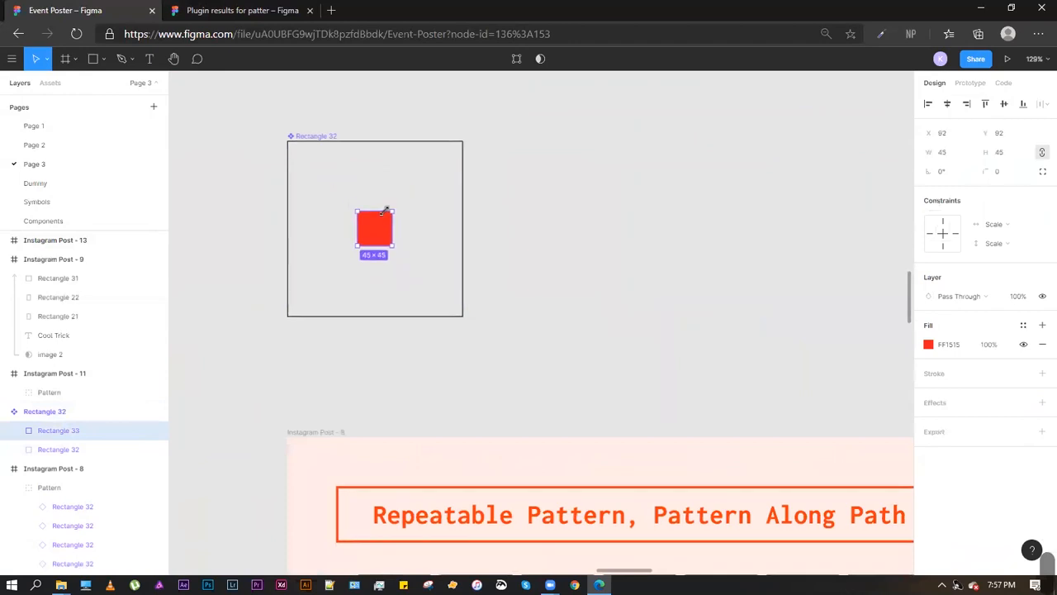
pyautogui.click(384, 187)
# Start a new text layer in the upper half of the blue Instagram Post - 11 frame
pyautogui.scroll(-5, 385, 186)
pyautogui.scroll(-3, 493, 234)
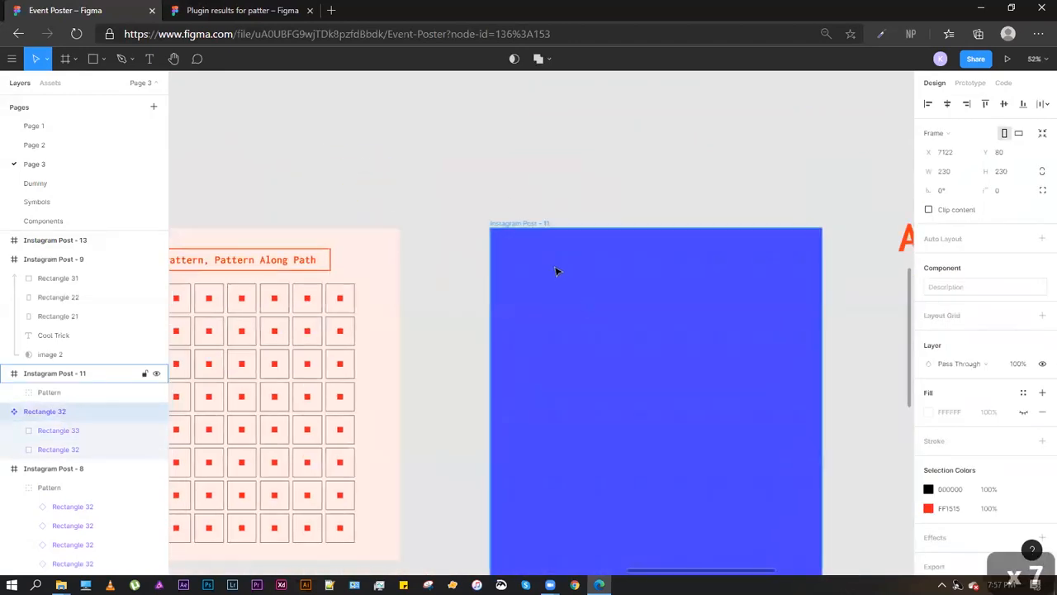
pyautogui.scroll(-4, 556, 272)
pyautogui.moveTo(651, 462); pyautogui.dragTo(554, 222)
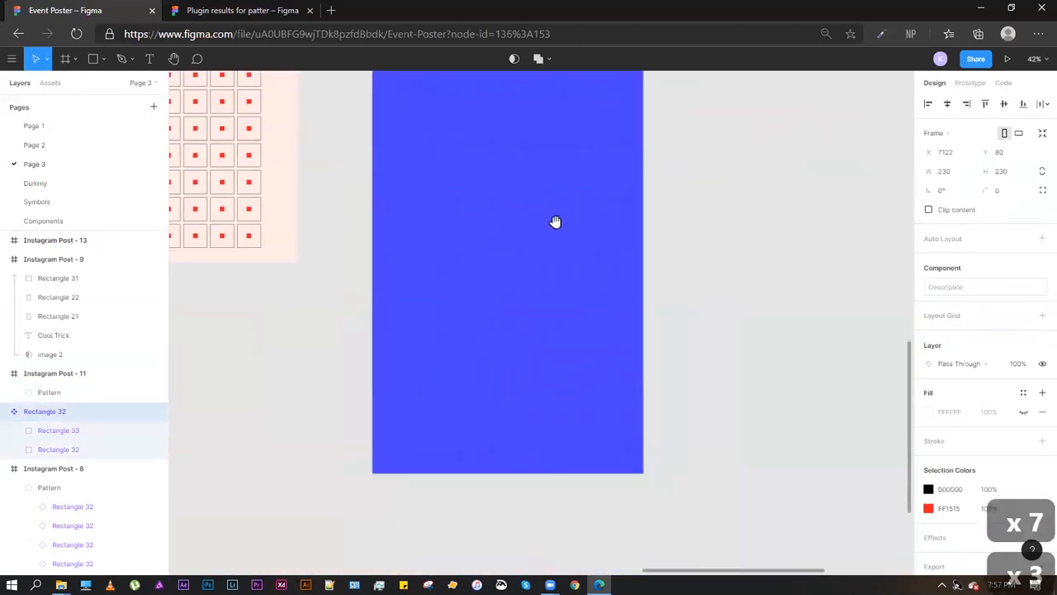
pyautogui.click(486, 220)
pyautogui.moveTo(532, 179); pyautogui.dragTo(564, 270)
pyautogui.click(707, 261)
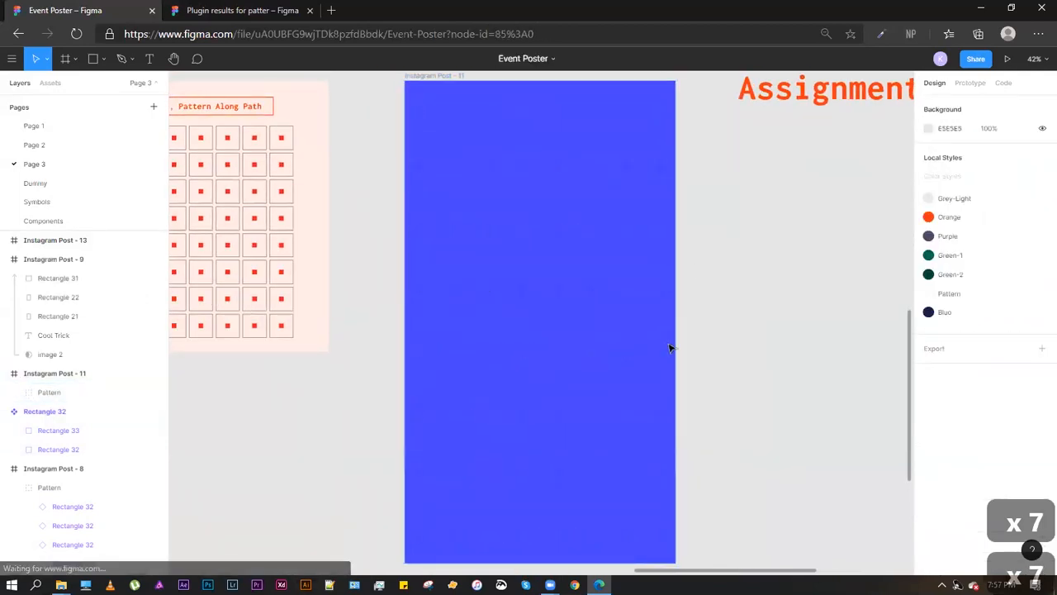
pyautogui.press('t')
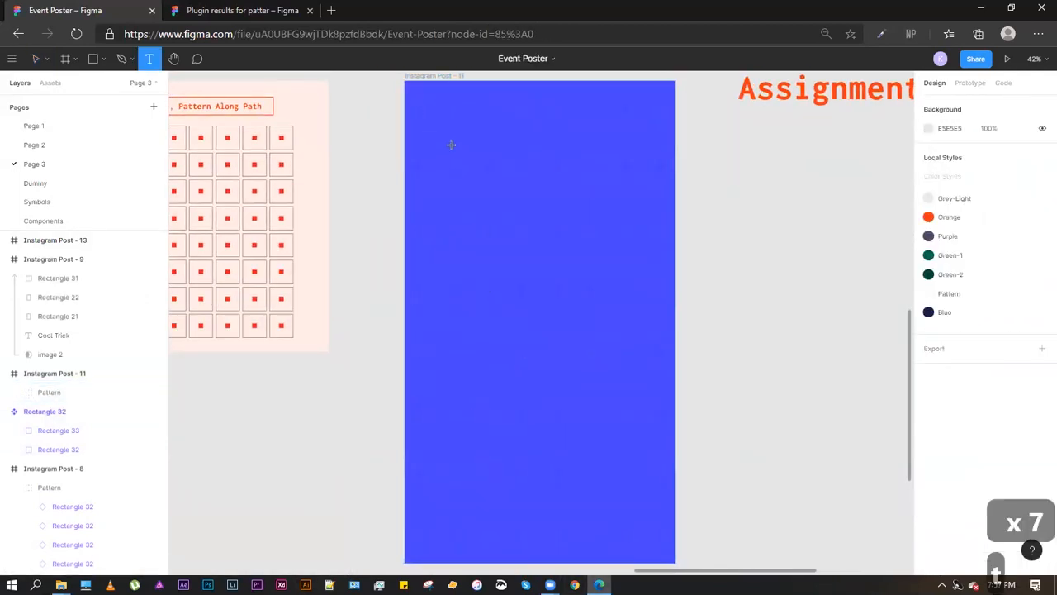
pyautogui.click(464, 242)
pyautogui.write('adasas')
pyautogui.press('BackSpace')
pyautogui.press('BackSpace')
pyautogui.press('BackSpace')
pyautogui.press('BackSpace')
pyautogui.press('BackSpace')
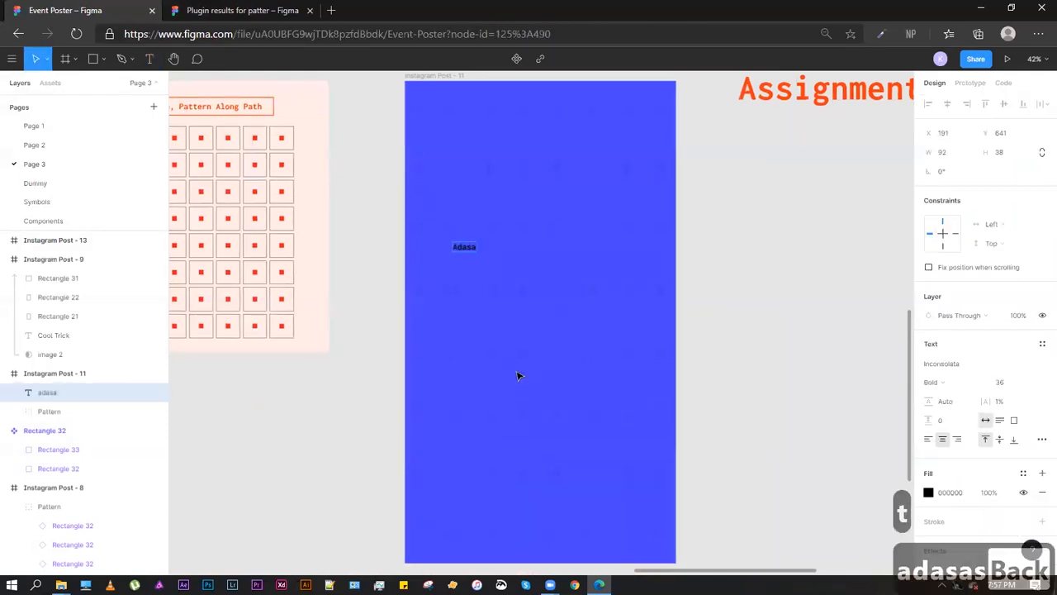
pyautogui.press('BackSpace')
pyautogui.press('BackSpace')
# Write the two-line text "This is a poster made" / "from basic tools in figma" in the new text layer
pyautogui.write('Thi')
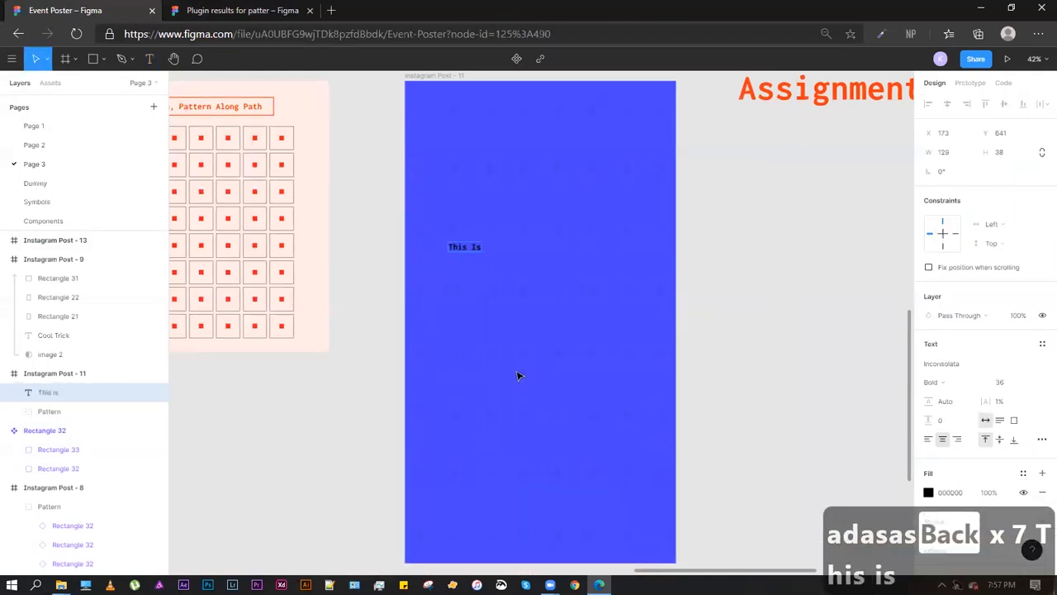
pyautogui.write('s is a poster')
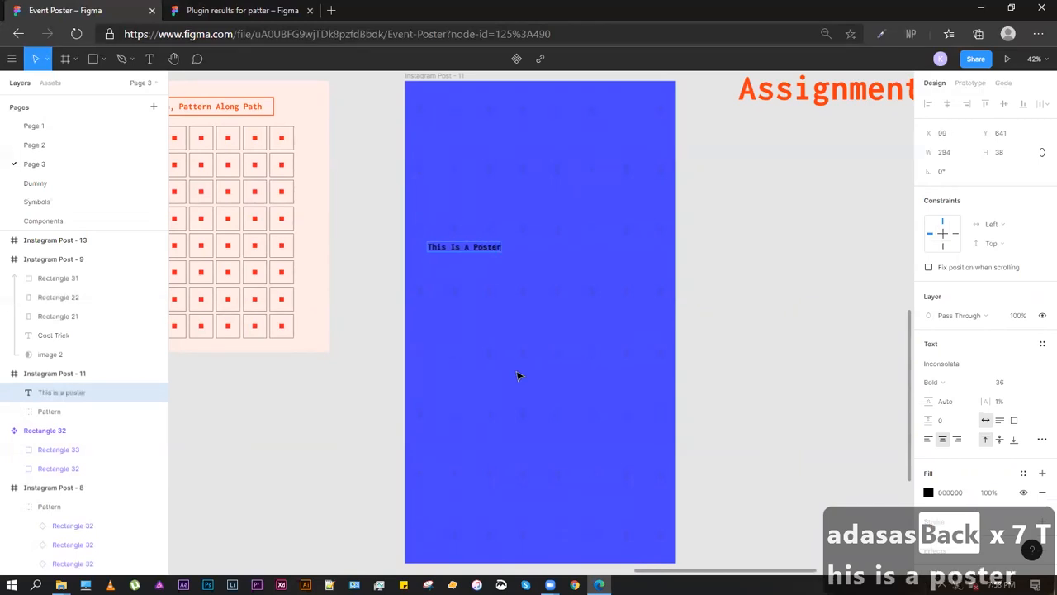
pyautogui.write(' made')
pyautogui.press('Return')
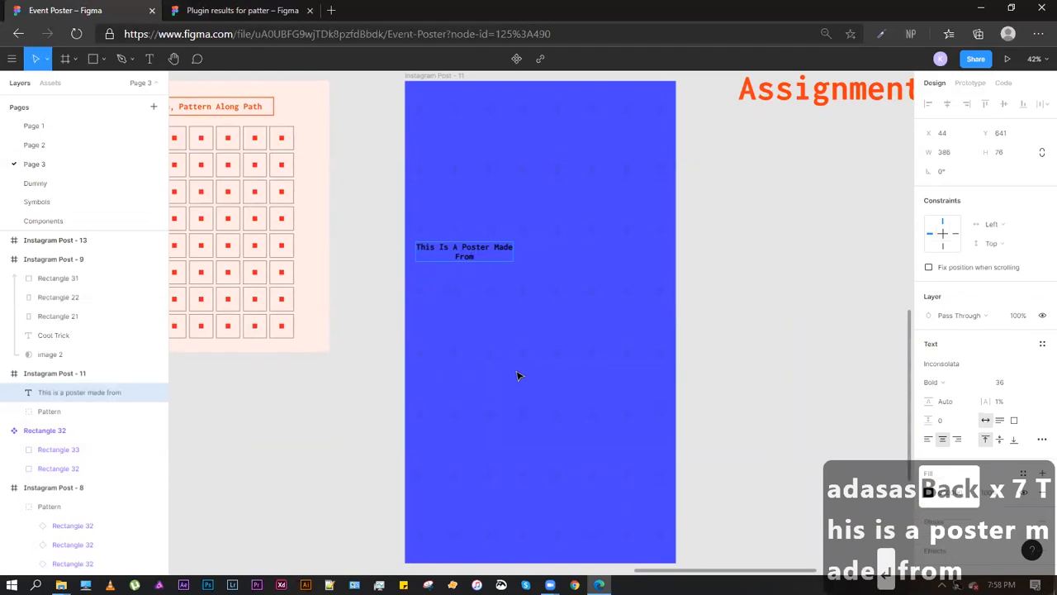
pyautogui.write('too')
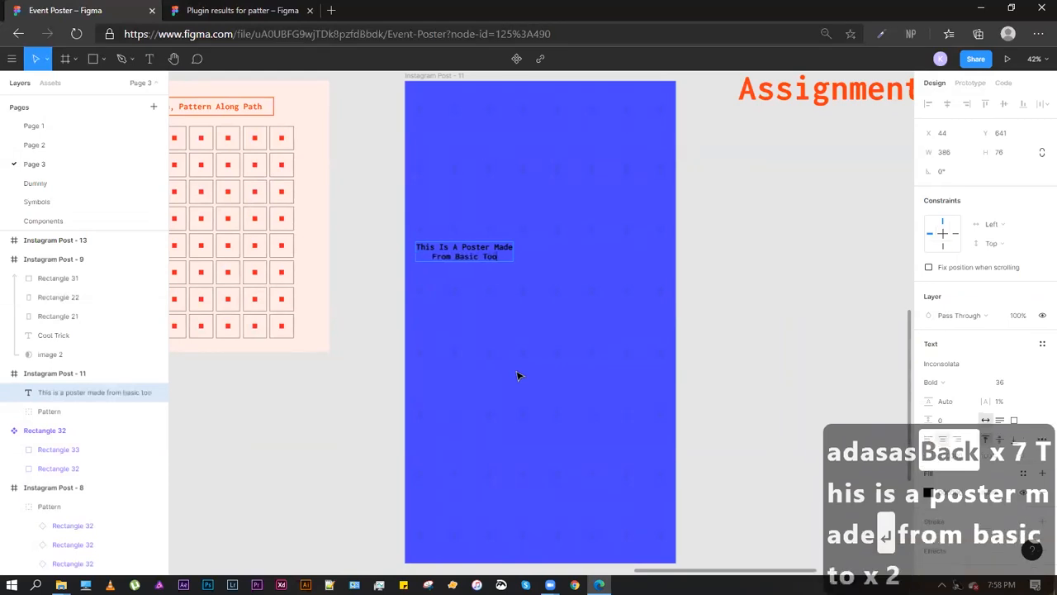
pyautogui.write('ls in figma')
pyautogui.press('Escape')
pyautogui.click(746, 198)
# Move the poster text to about the middle of the blue frame and set its font size to 72
pyautogui.moveTo(484, 268); pyautogui.dragTo(554, 313)
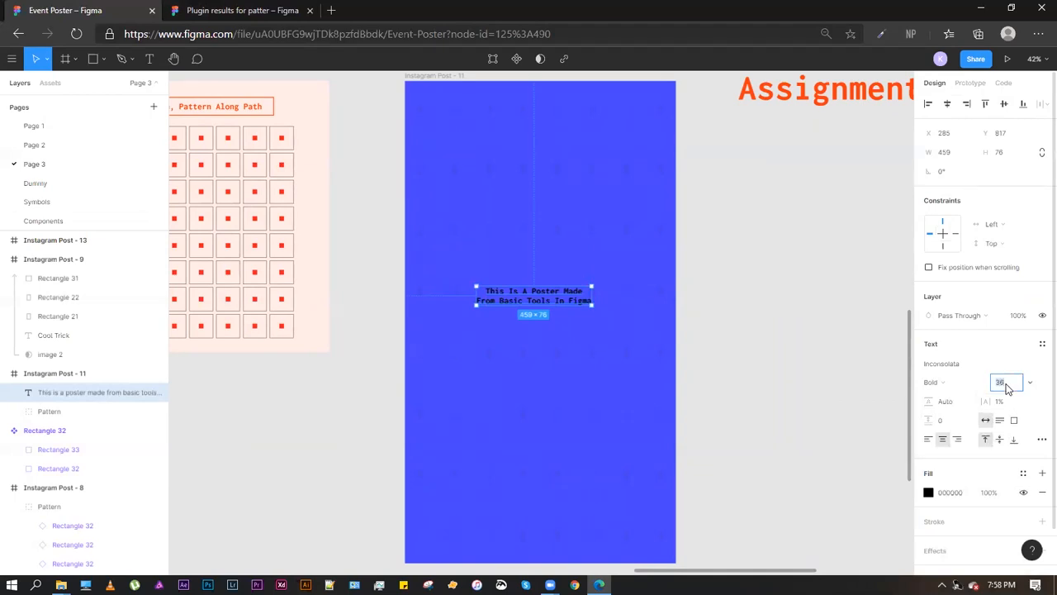
pyautogui.click(1031, 381)
pyautogui.click(1014, 454)
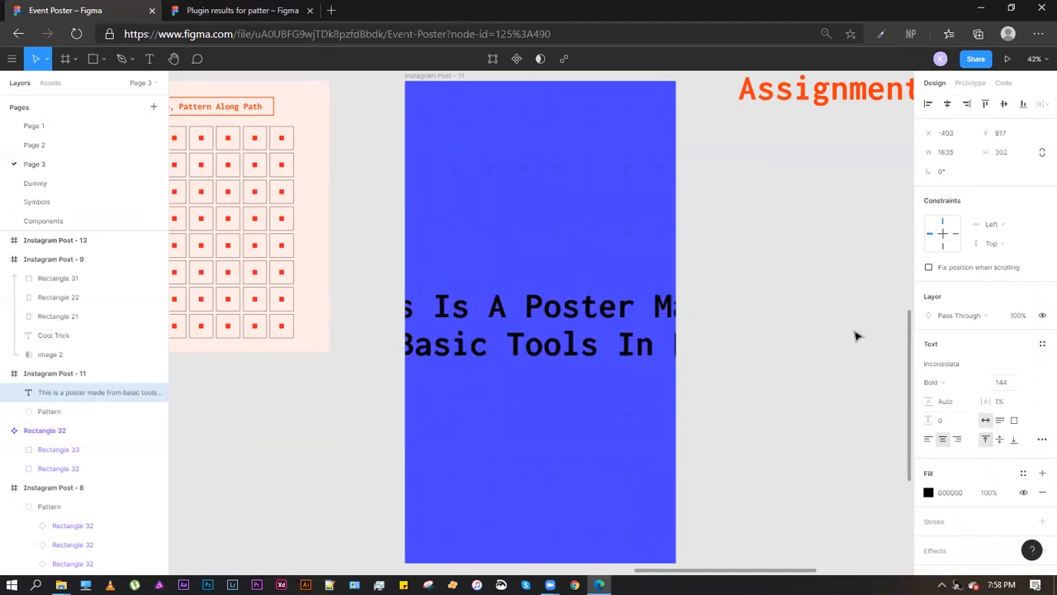
pyautogui.click(1029, 385)
pyautogui.click(1013, 352)
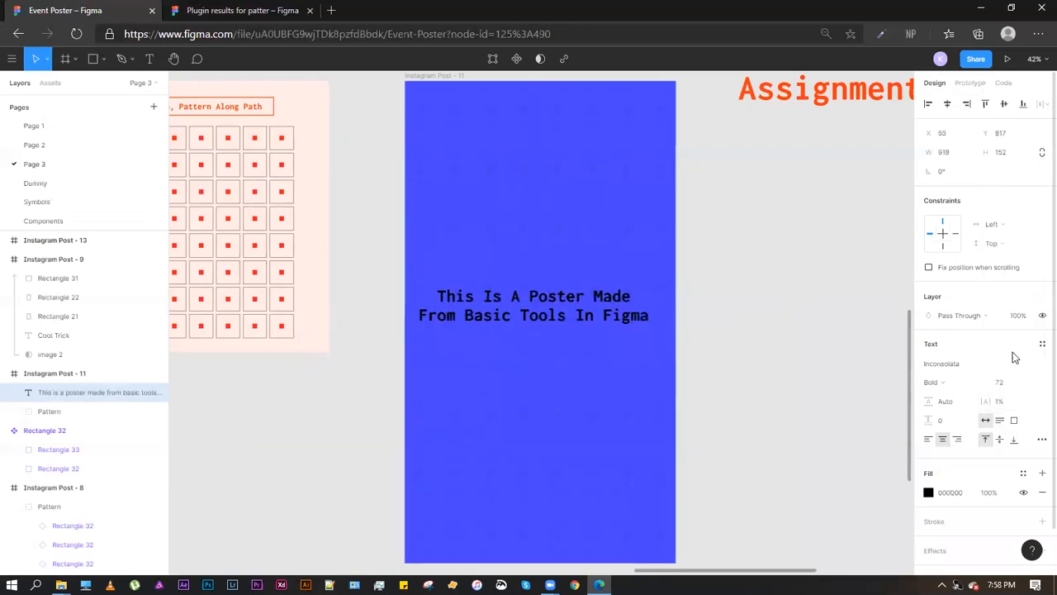
# Nudge the poster text slightly sideways and change its fill colour to white (FFFFFF)
pyautogui.moveTo(566, 315); pyautogui.dragTo(570, 315)
pyautogui.click(929, 493)
pyautogui.moveTo(822, 351); pyautogui.dragTo(727, 236)
pyautogui.click(633, 271)
pyautogui.click(572, 294)
# Draw a rectangle about 967 × 678 around the poster text and layer it between the text and the Pattern group
pyautogui.click(537, 256)
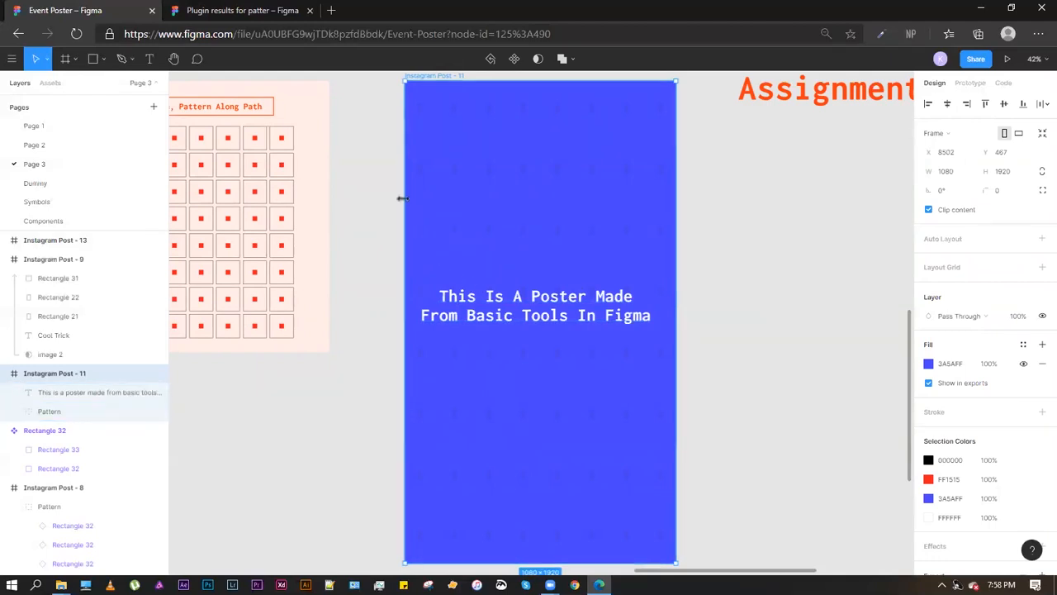
pyautogui.press('r')
pyautogui.moveTo(415, 216); pyautogui.dragTo(657, 388)
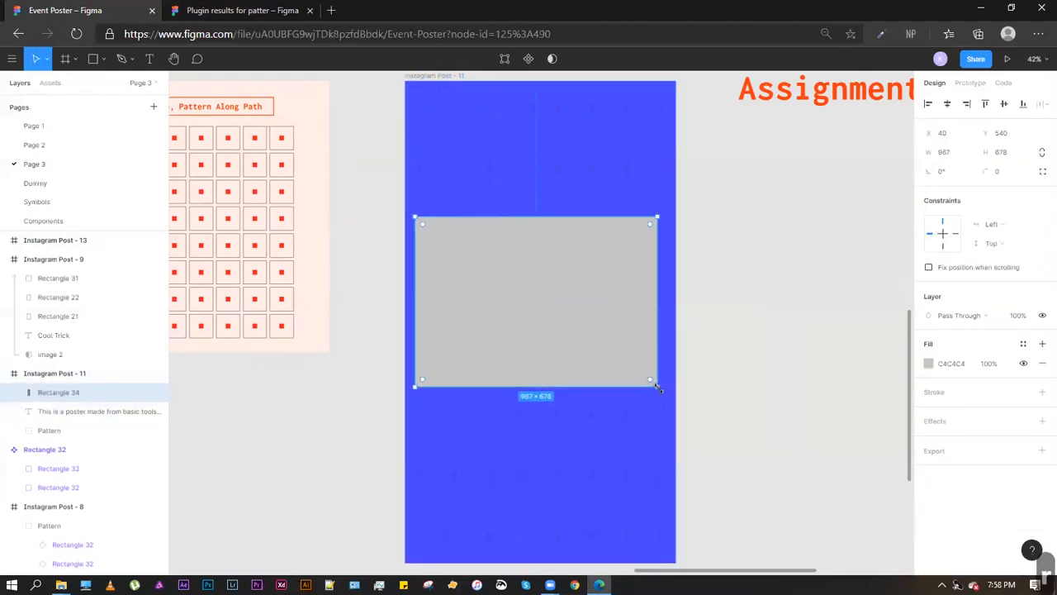
pyautogui.hotkey('ctrl', '[')
pyautogui.hotkey('ctrl', '[')
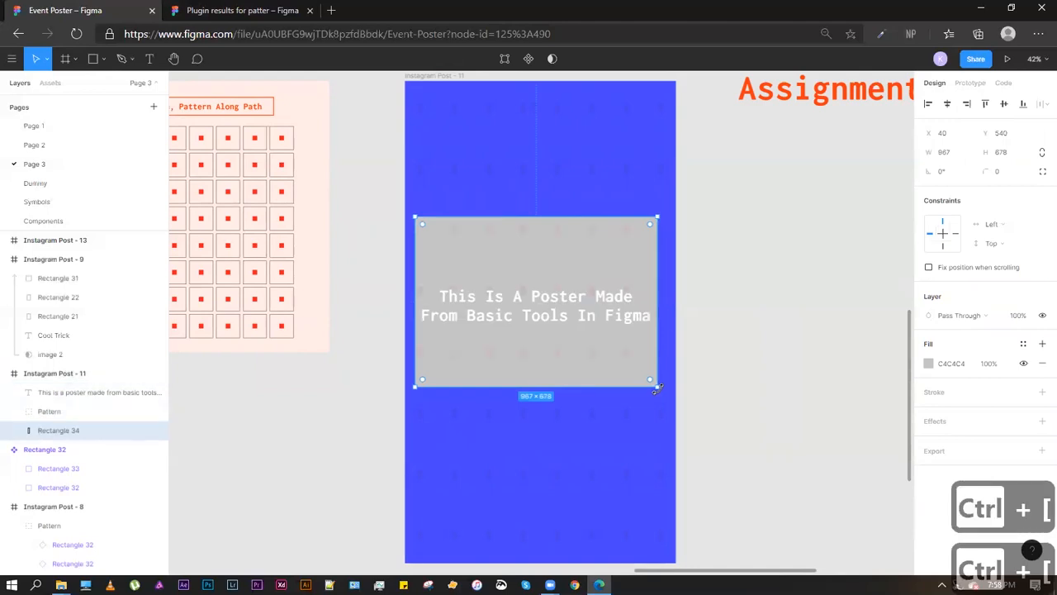
pyautogui.hotkey('ctrl', '[')
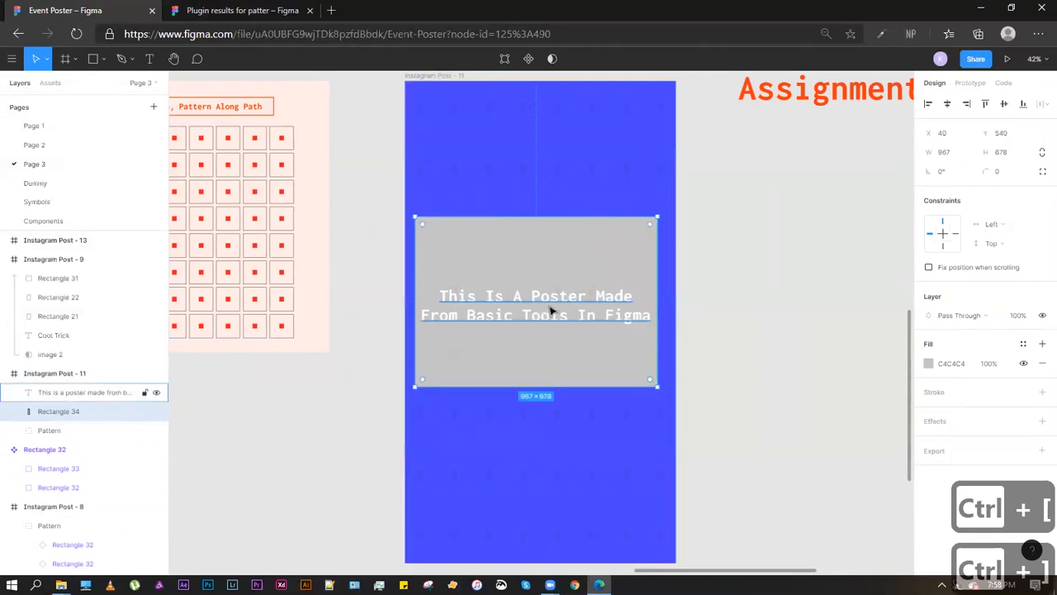
pyautogui.moveTo(531, 372); pyautogui.dragTo(551, 314)
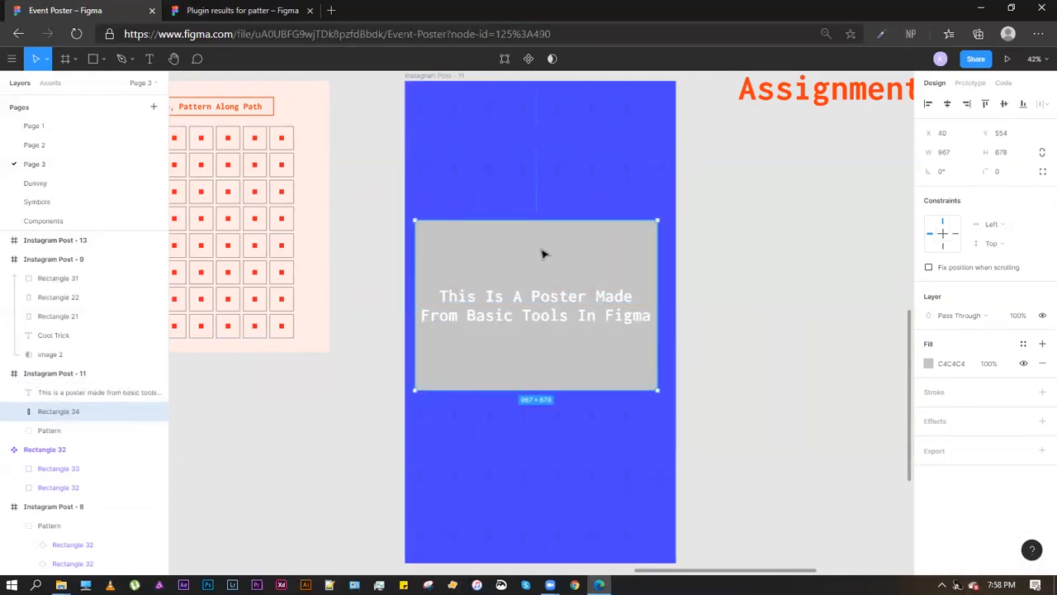
# Add a white (FFFFFF) stroke to the rectangle around the poster text
pyautogui.click(1041, 392)
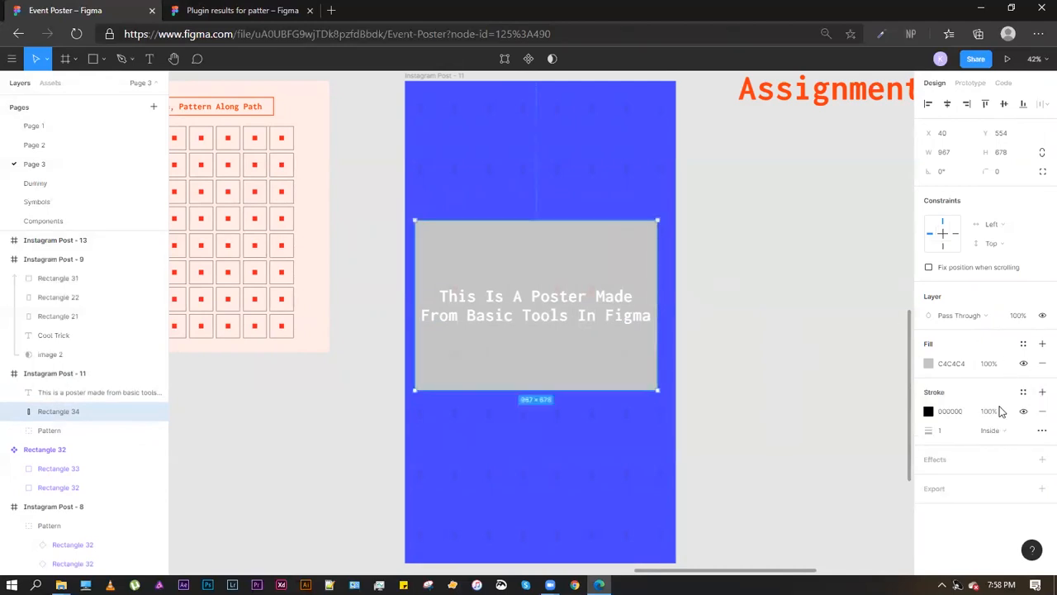
pyautogui.click(929, 412)
pyautogui.write('fff')
pyautogui.press('Return')
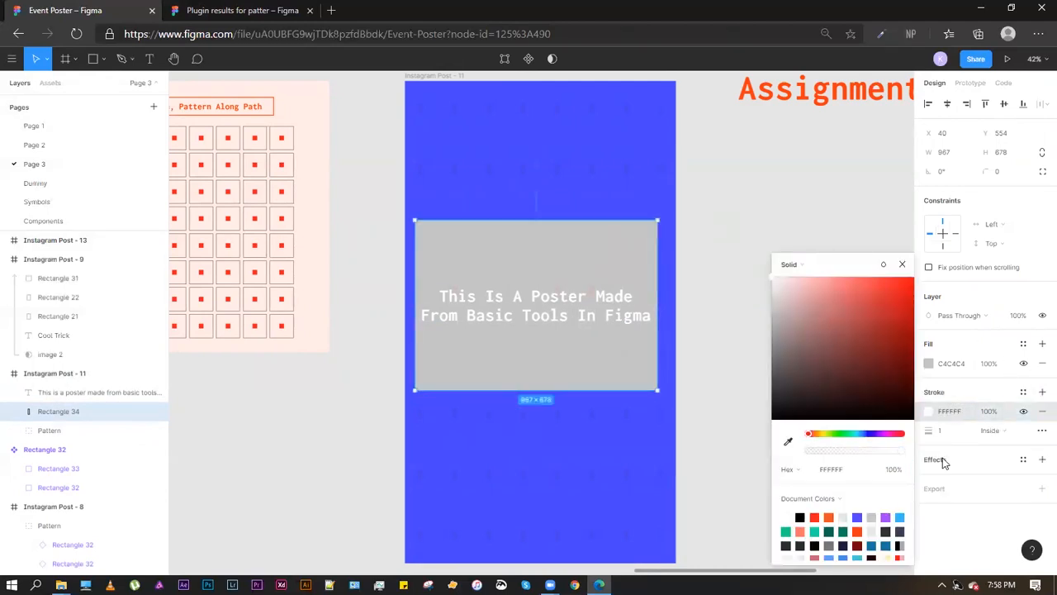
# Set the rectangle's stroke weight to 8 and remove its grey fill
pyautogui.click(948, 435)
pyautogui.press('Up')
pyautogui.press('Up')
pyautogui.press('Up')
pyautogui.press('Up')
pyautogui.press('Up')
pyautogui.press('Up')
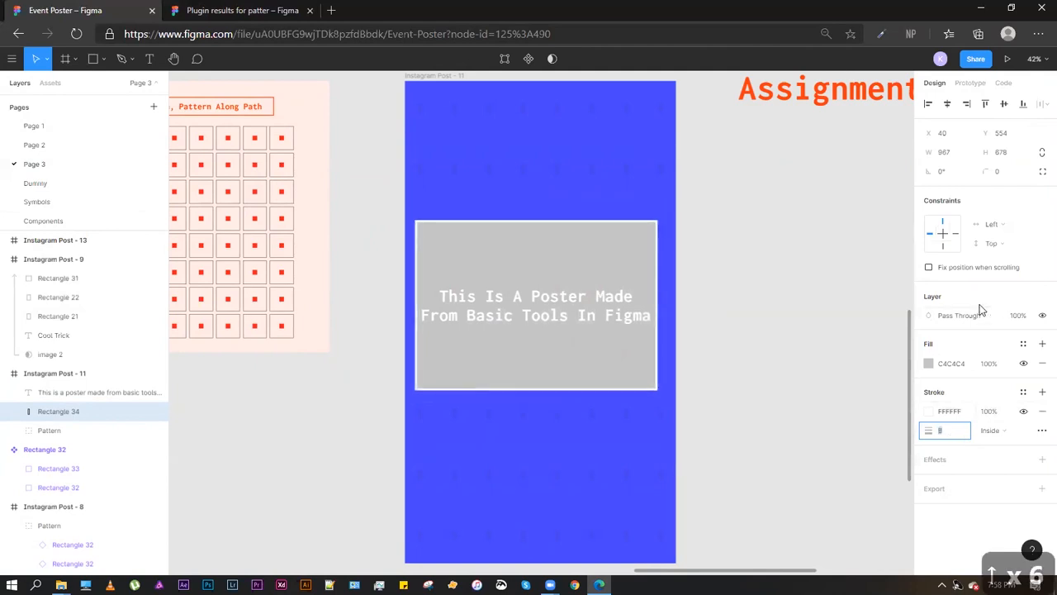
pyautogui.click(1041, 364)
pyautogui.scroll(2, 585, 374)
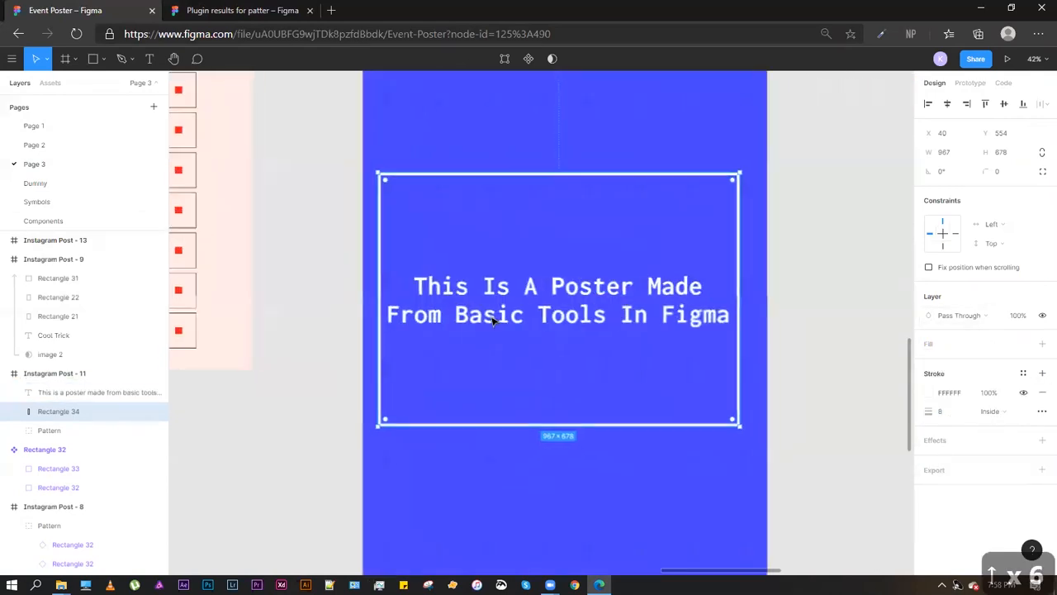
# Delete the Pattern group from the Instagram Post - 11 frame
pyautogui.scroll(-3, 658, 283)
pyautogui.click(658, 283)
pyautogui.click(475, 162)
pyautogui.click(475, 162)
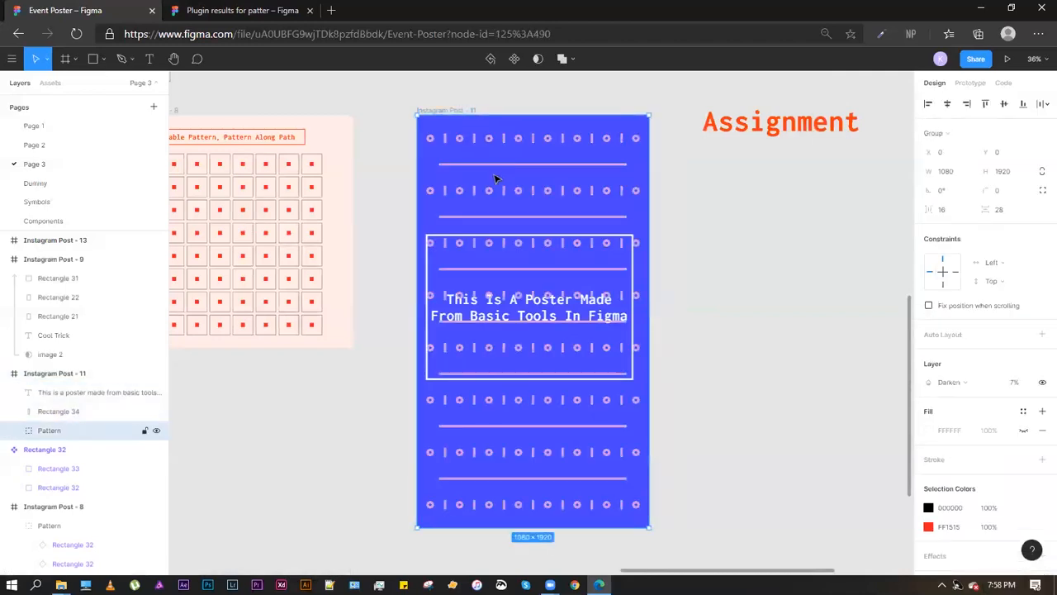
pyautogui.press('Delete')
pyautogui.press('Delete')
# Reduce the height of the white outlined rectangle evenly from both edges so it frames the poster text more tightly
pyautogui.click(559, 313)
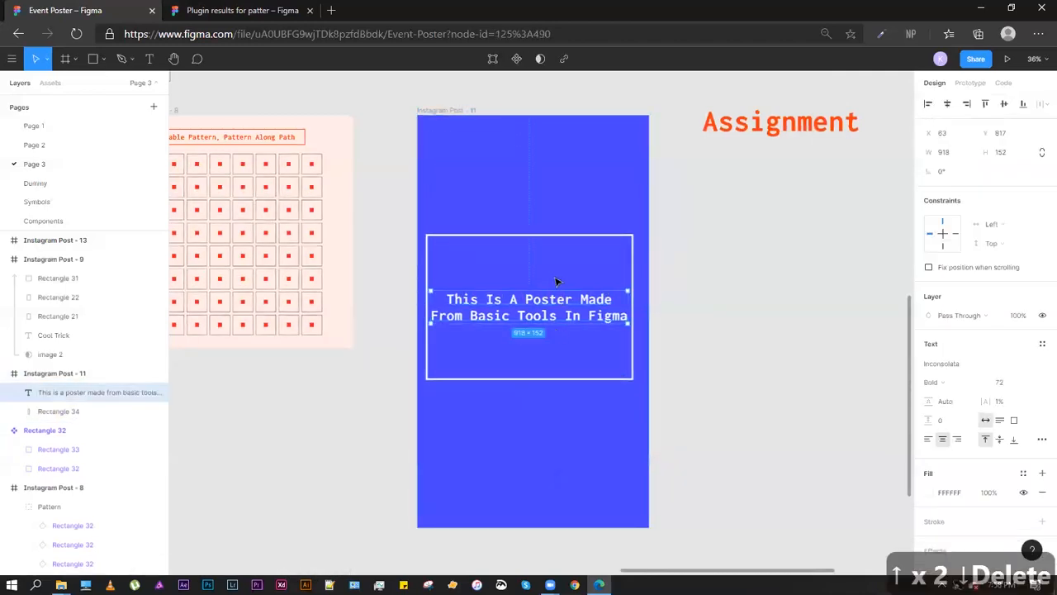
pyautogui.scroll(3, 520, 272)
pyautogui.scroll(-3, 519, 272)
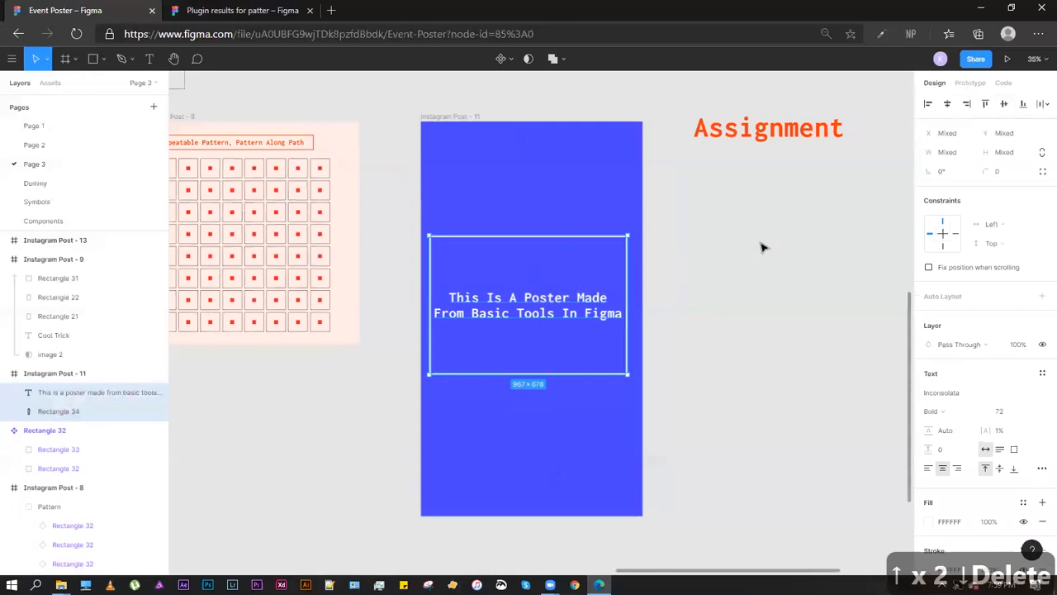
pyautogui.click(545, 236)
pyautogui.moveTo(545, 237)
pyautogui.mouseDown()
pyautogui.moveTo(524, 141)
pyautogui.moveTo(540, 249)
pyautogui.mouseUp()
pyautogui.click(738, 224)
pyautogui.click(496, 301)
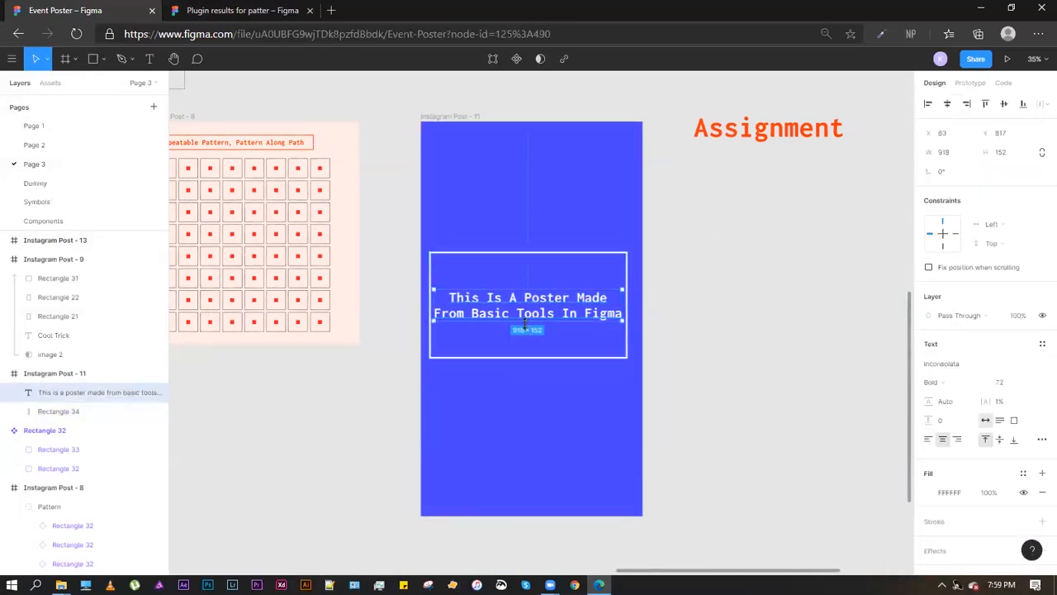
pyautogui.scroll(3, 495, 302)
pyautogui.scroll(-5, 495, 301)
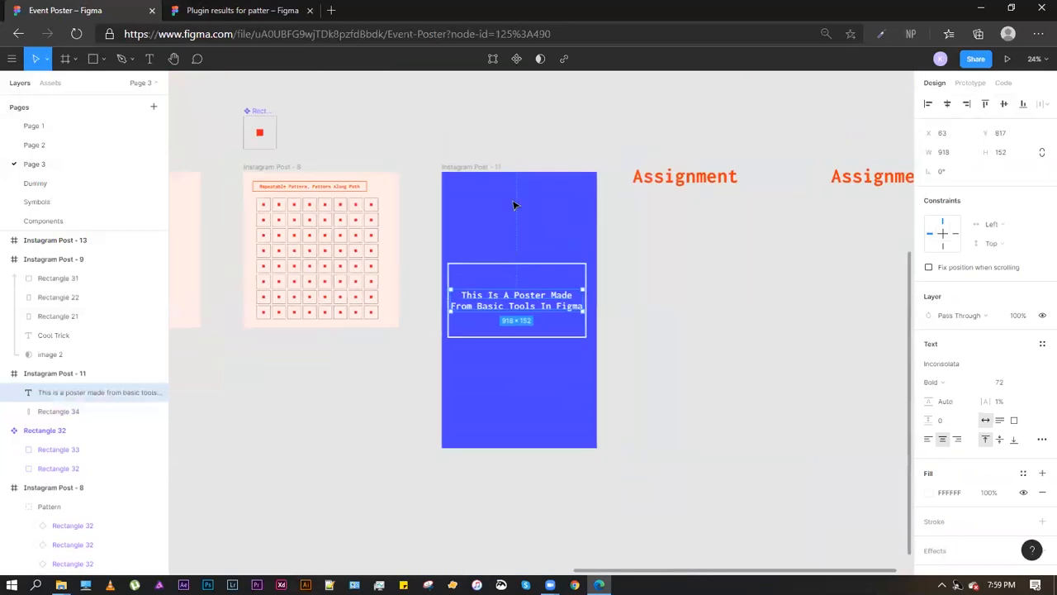
pyautogui.press('Escape')
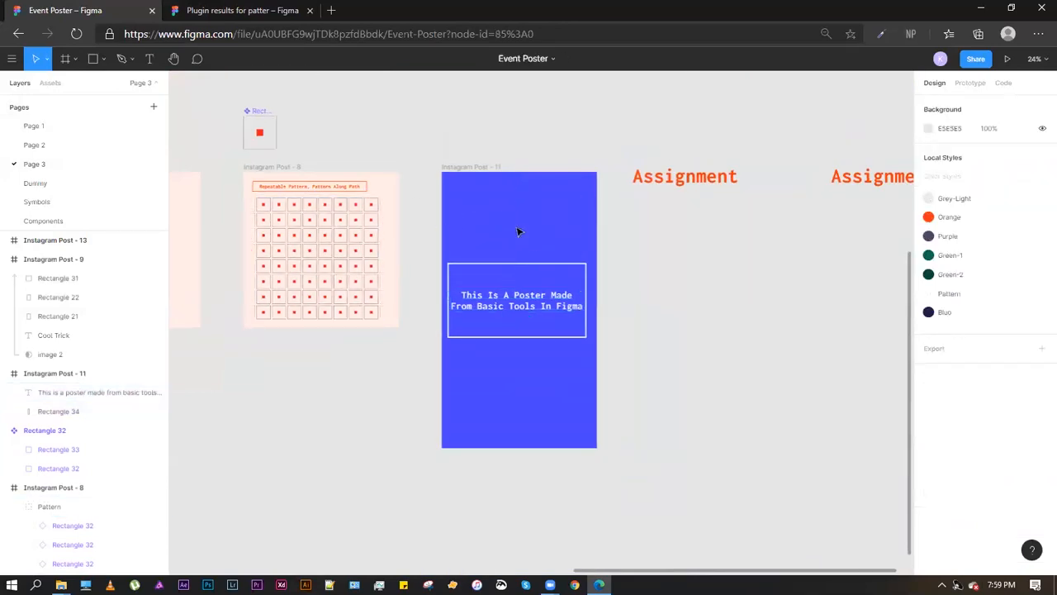
pyautogui.scroll(3, 273, 206)
pyautogui.scroll(-3, 272, 205)
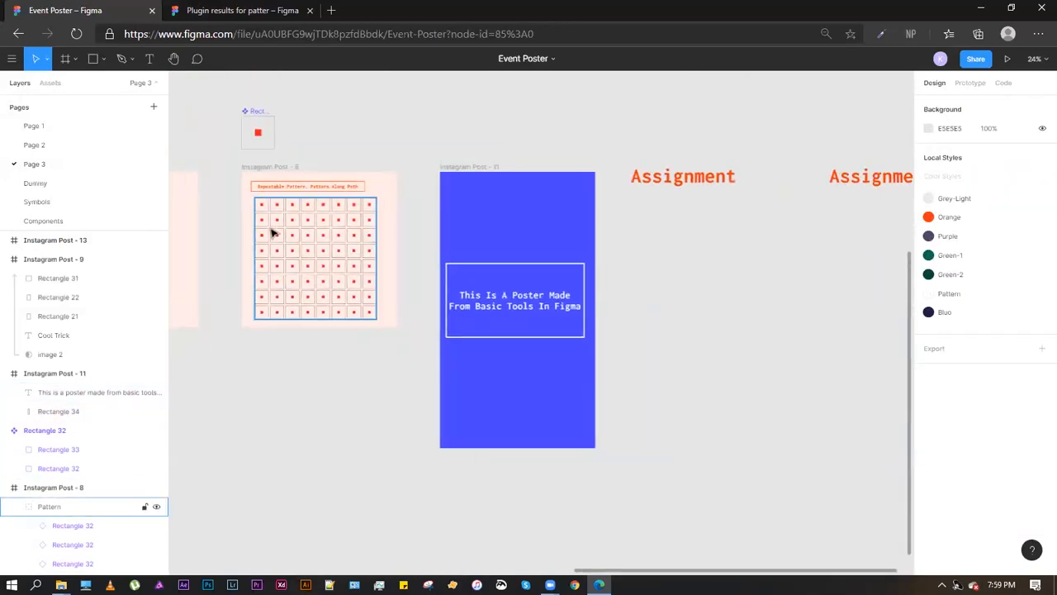
# Review the practice frames on Page 3, from the guides and grids frame through the repeatable pattern to the blue poster
pyautogui.click(272, 231)
pyautogui.hscroll(2, 487, 264)
pyautogui.scroll(3, 476, 310)
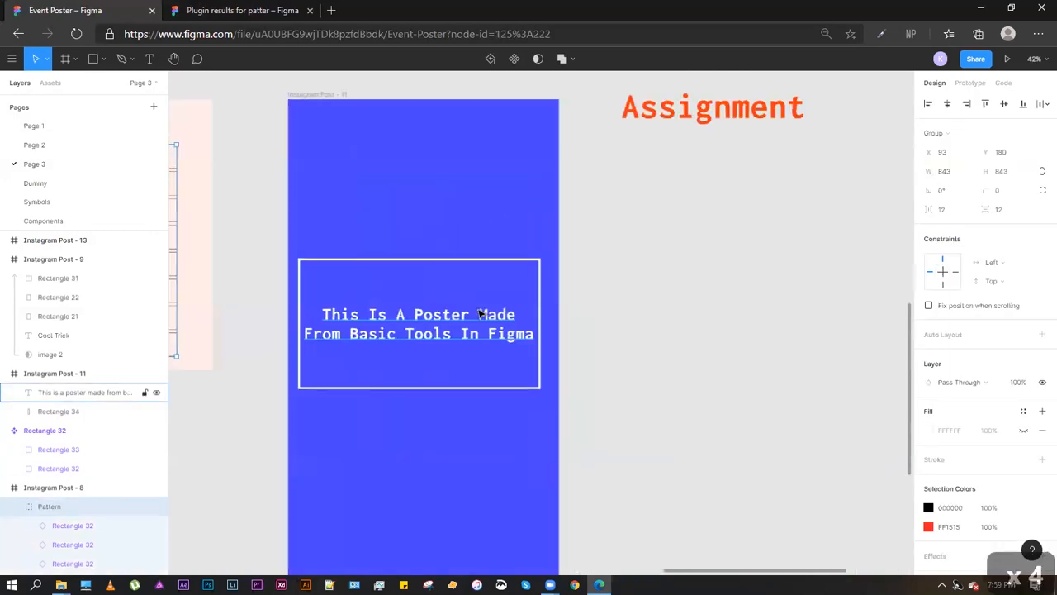
pyautogui.scroll(-3, 537, 297)
pyautogui.click(603, 286)
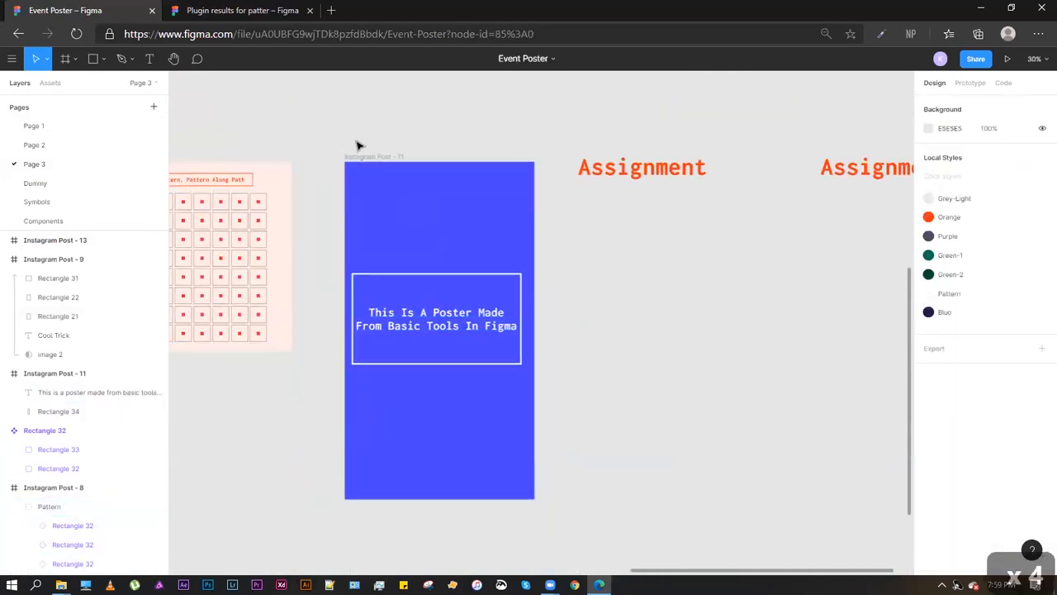
pyautogui.click(383, 156)
pyautogui.click(542, 267)
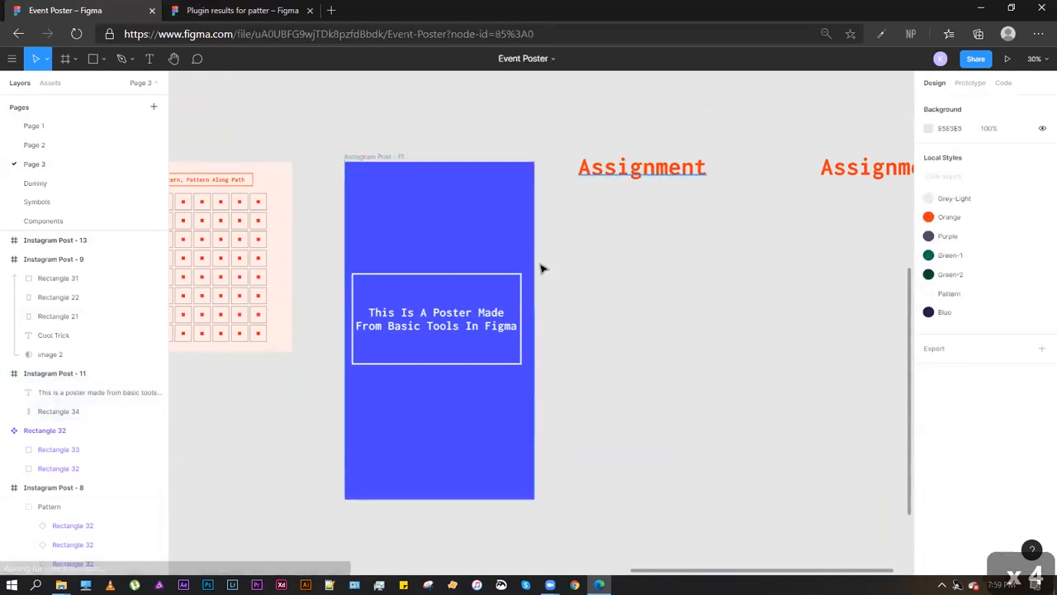
pyautogui.scroll(-3, 562, 297)
pyautogui.moveTo(465, 302); pyautogui.dragTo(814, 215)
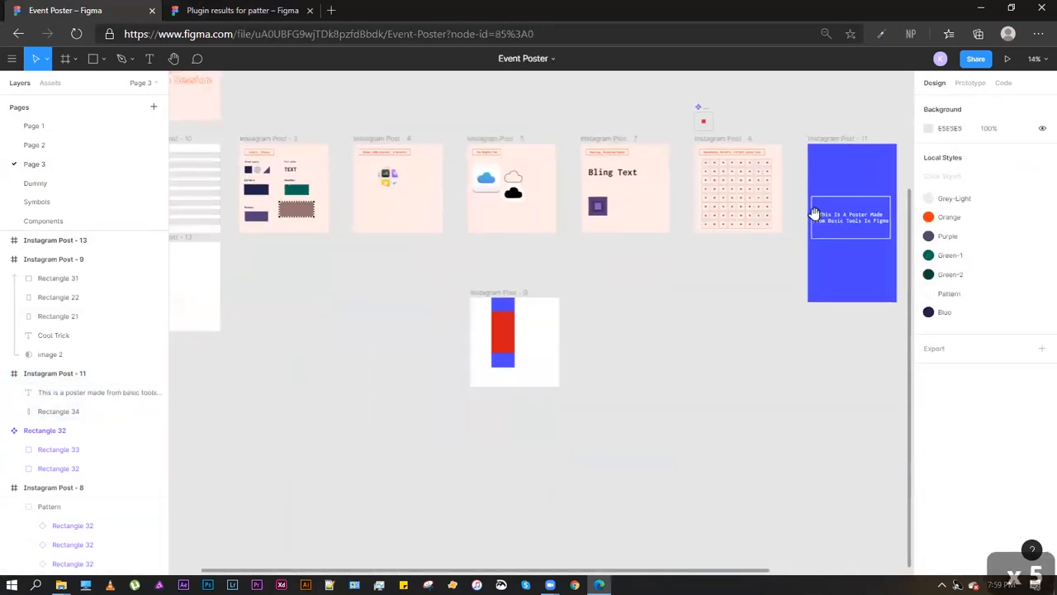
pyautogui.moveTo(608, 238); pyautogui.dragTo(806, 260)
pyautogui.scroll(3, 488, 263)
pyautogui.scroll(5, 441, 489)
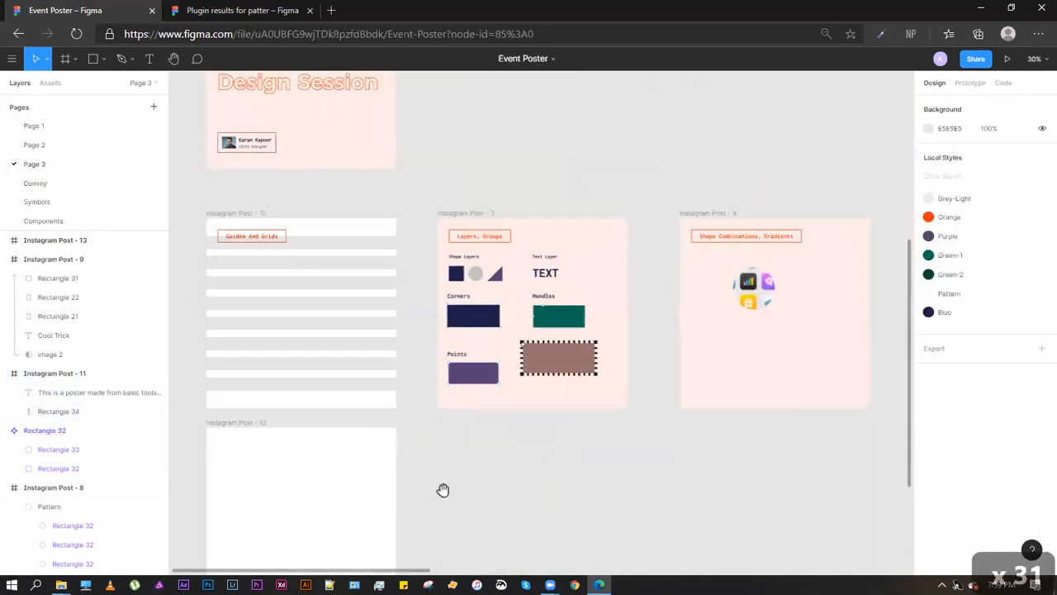
pyautogui.hscroll(5, 363, 286)
pyautogui.scroll(-3, 732, 234)
pyautogui.scroll(3, 757, 197)
pyautogui.hscroll(5, 757, 197)
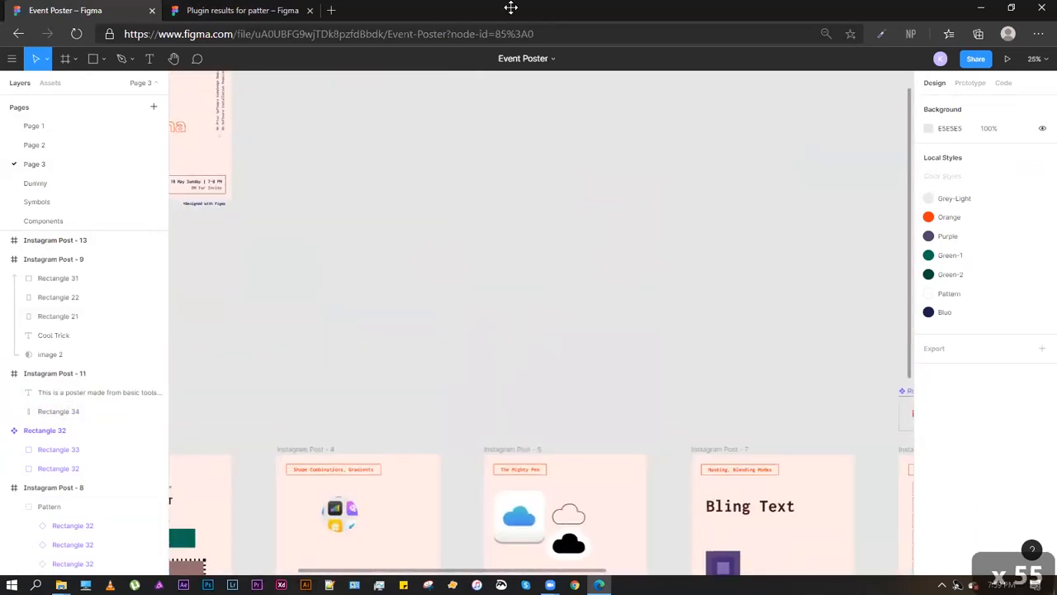
pyautogui.scroll(-3, 590, 290)
pyautogui.hscroll(10, 590, 290)
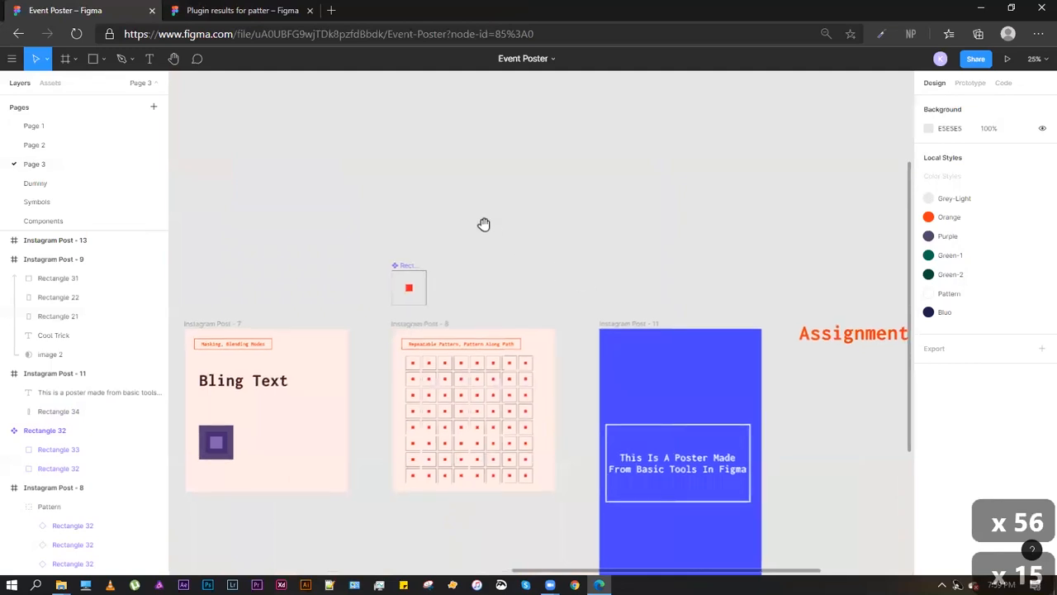
pyautogui.scroll(-2, 789, 394)
pyautogui.hscroll(2, 788, 394)
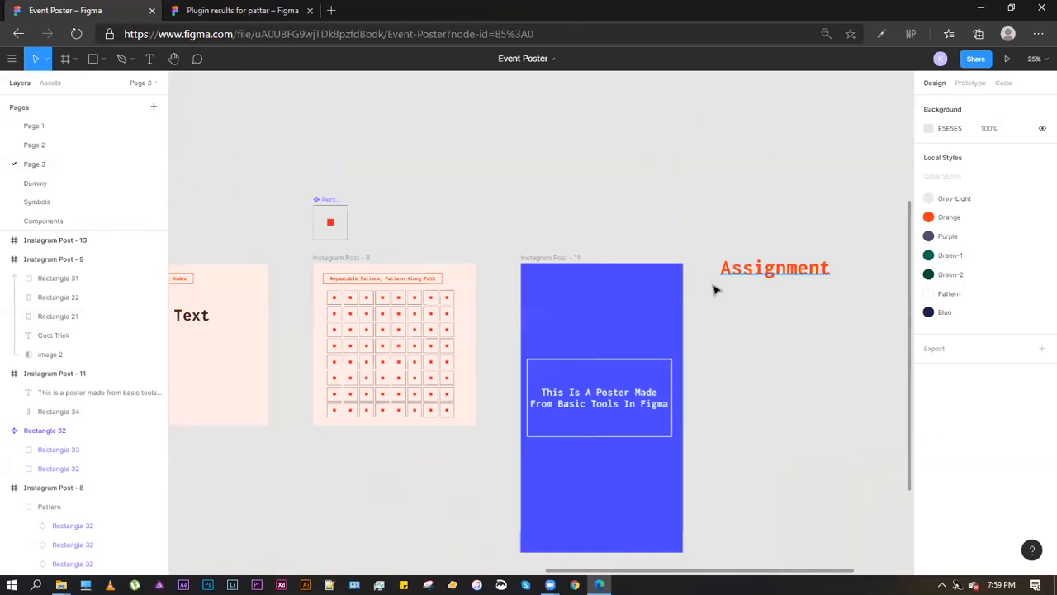
pyautogui.moveTo(589, 313); pyautogui.dragTo(628, 505)
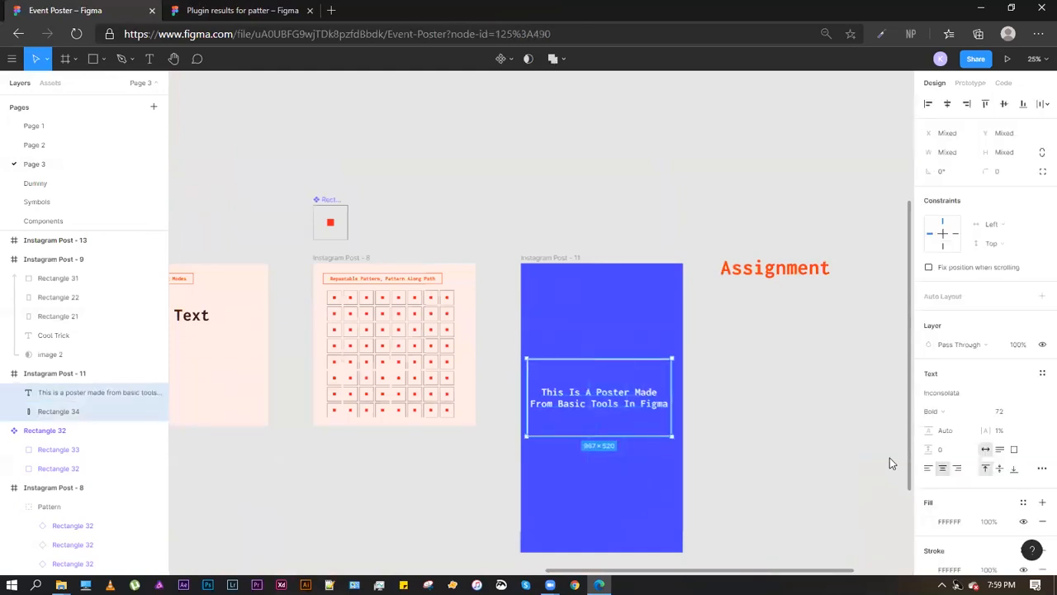
pyautogui.moveTo(587, 339); pyautogui.dragTo(613, 480)
pyautogui.click(582, 286)
pyautogui.click(582, 310)
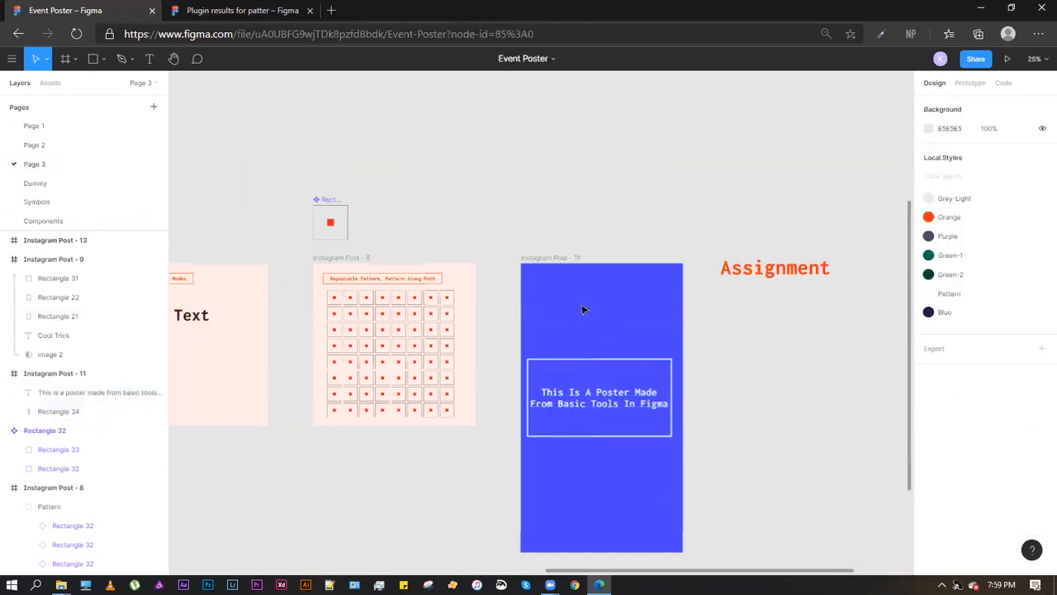
pyautogui.click(612, 359)
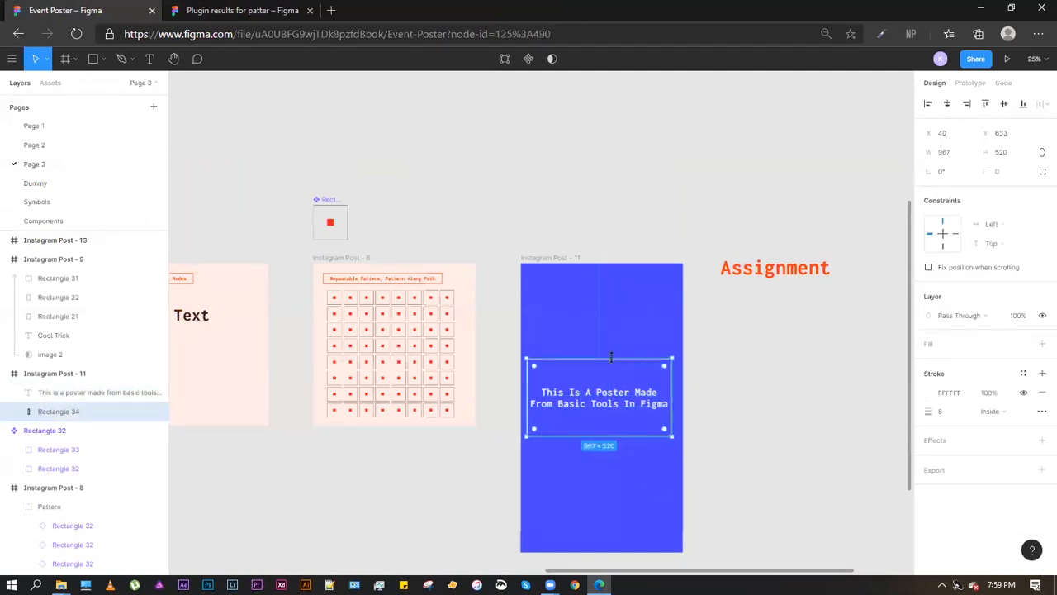
pyautogui.moveTo(602, 317); pyautogui.dragTo(586, 504)
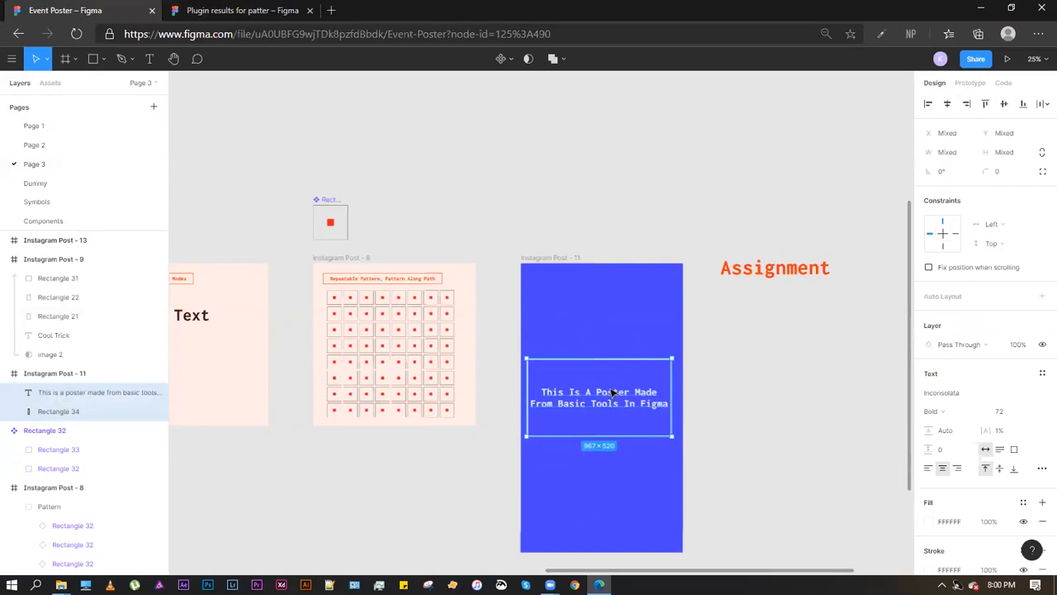
pyautogui.click(602, 316)
pyautogui.moveTo(602, 316); pyautogui.dragTo(601, 486)
pyautogui.click(606, 294)
pyautogui.moveTo(605, 289); pyautogui.dragTo(593, 496)
pyautogui.click(616, 279)
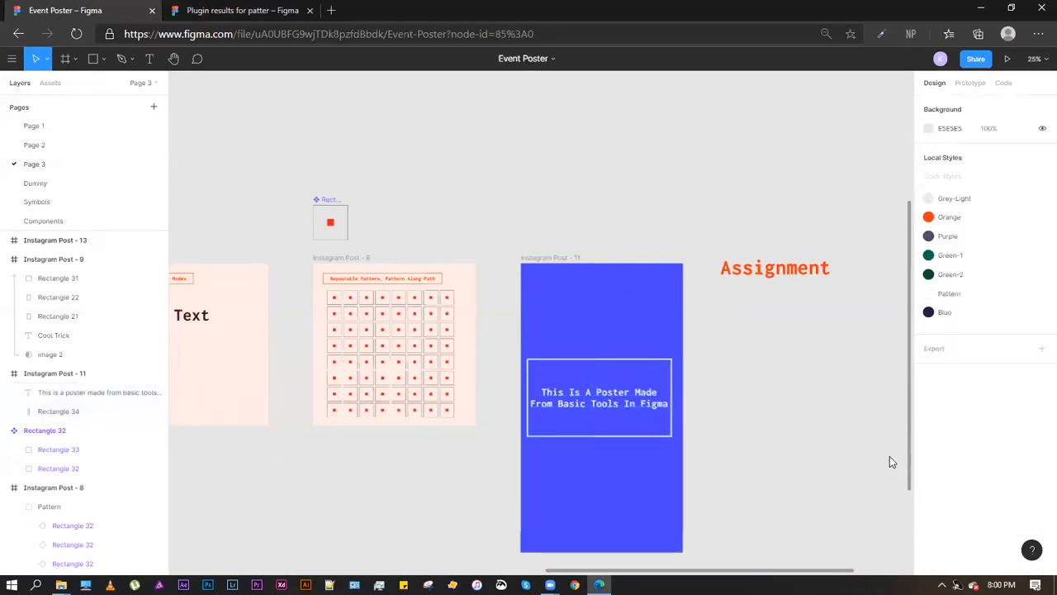
pyautogui.moveTo(616, 301); pyautogui.dragTo(629, 484)
pyautogui.click(603, 322)
# Examine the repeatable pattern frame up close and inspect the text properties of the blue poster's white text
pyautogui.scroll(5, 389, 371)
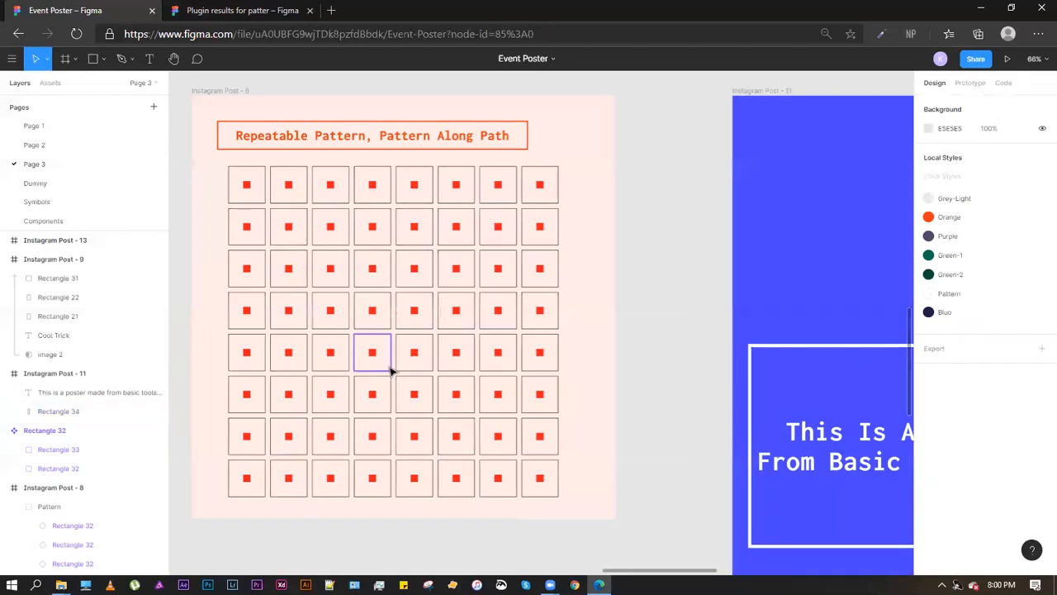
pyautogui.scroll(-1, 366, 352)
pyautogui.press('space')
pyautogui.moveTo(611, 307); pyautogui.dragTo(364, 216)
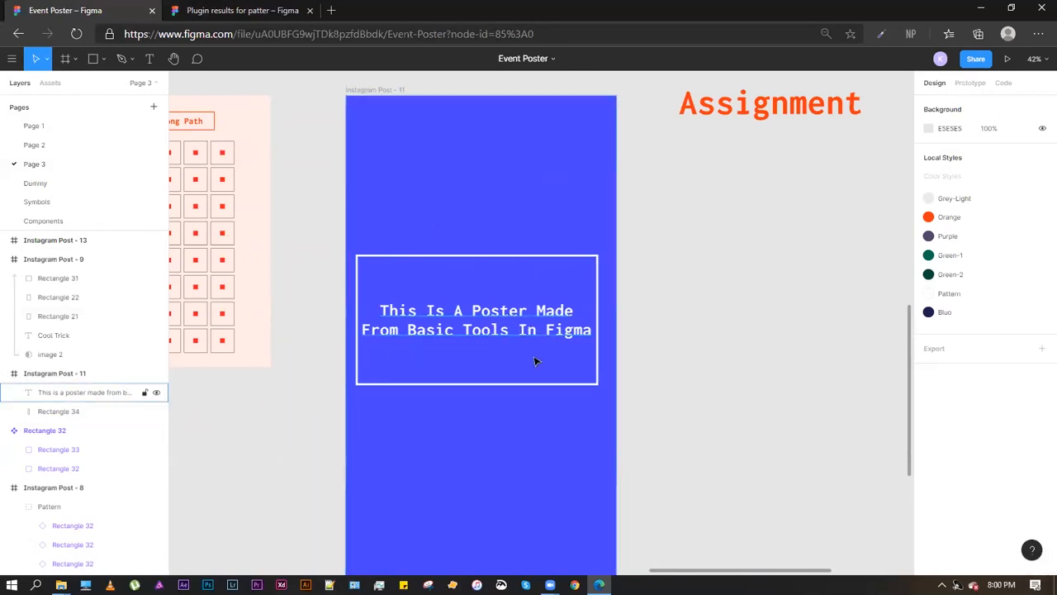
pyautogui.click(510, 311)
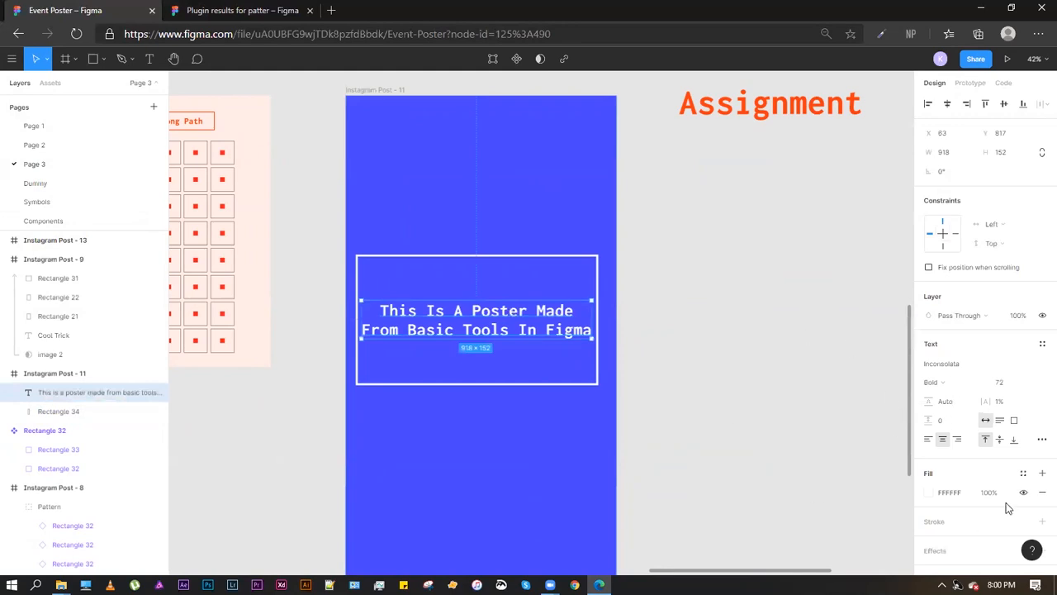
pyautogui.click(820, 215)
pyautogui.scroll(-1, 567, 267)
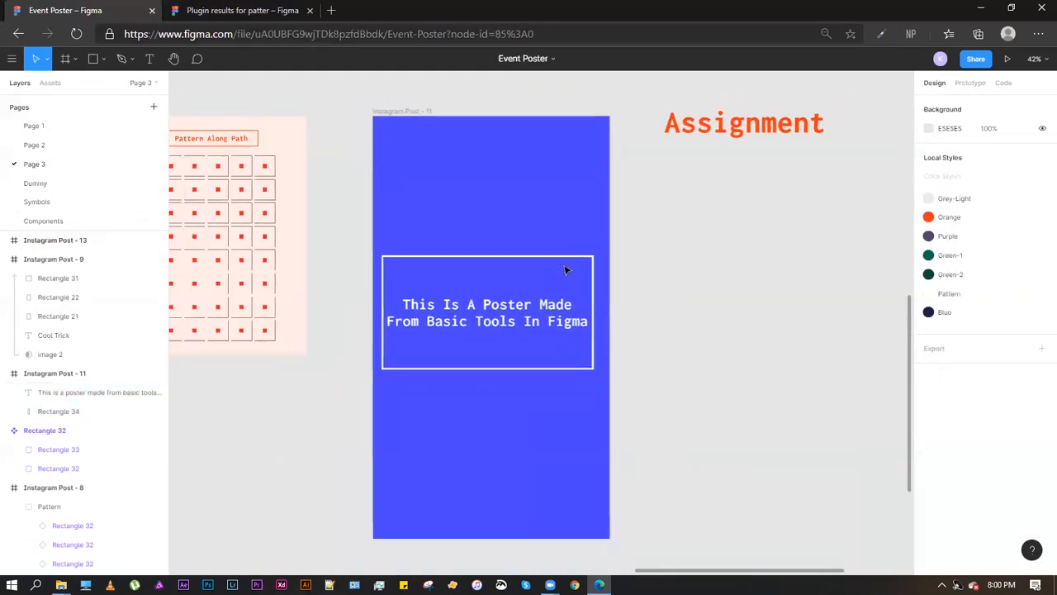
pyautogui.scroll(-3, 566, 270)
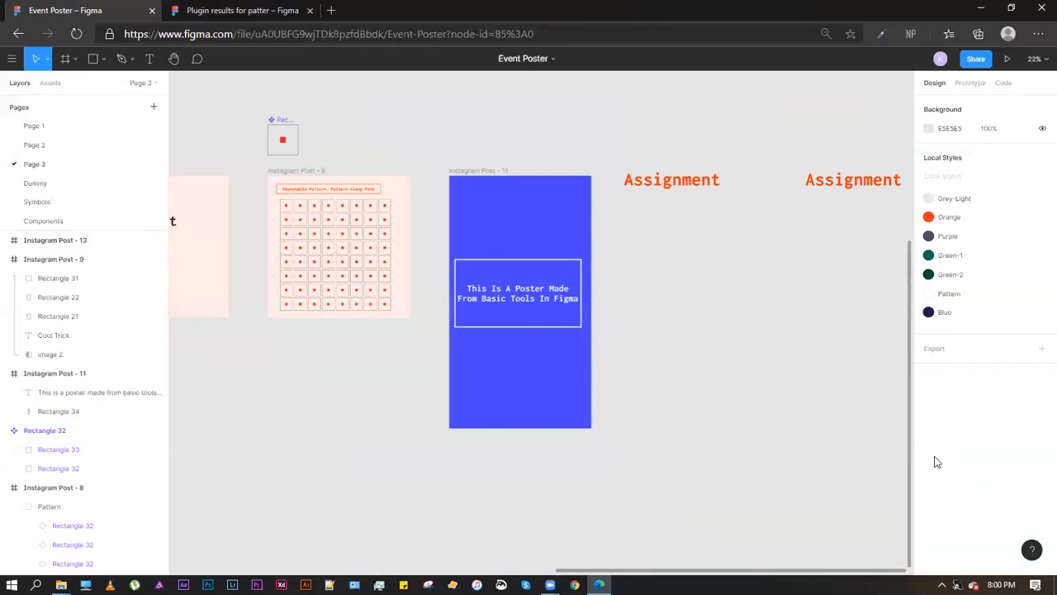
pyautogui.click(1019, 540)
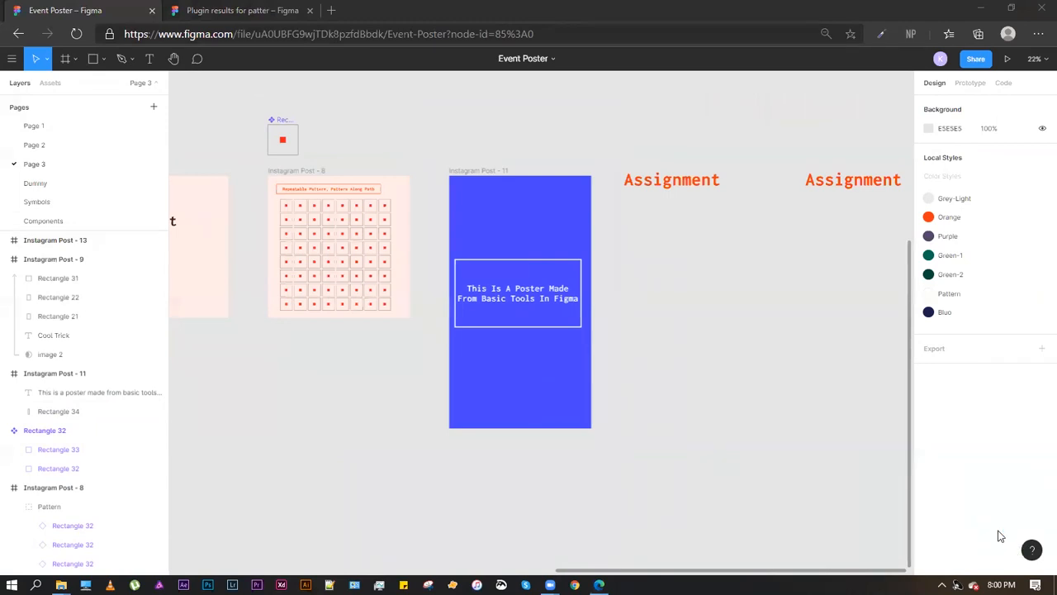
pyautogui.click(677, 228)
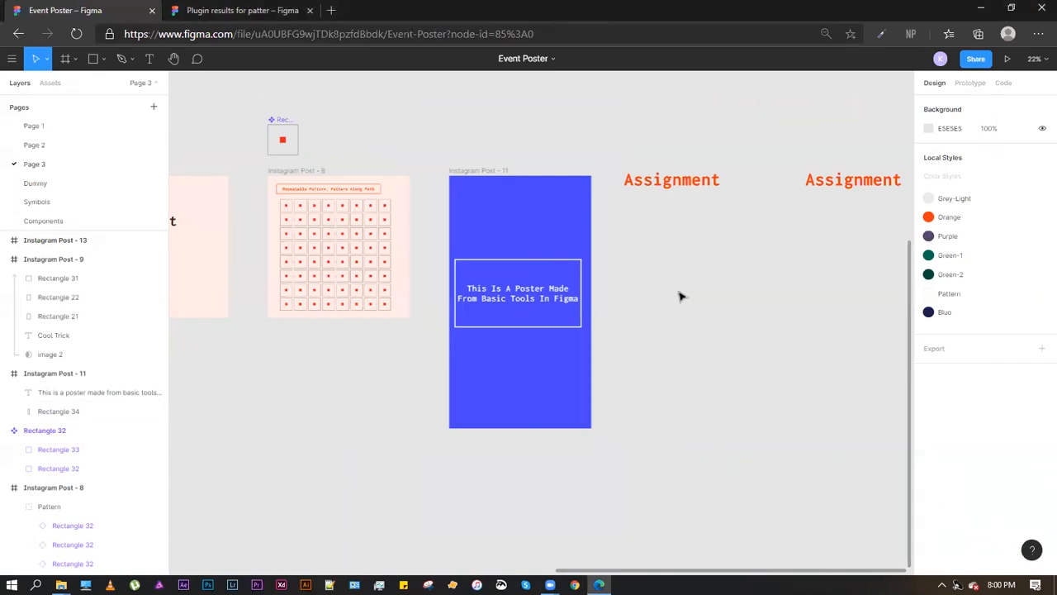
pyautogui.click(590, 6)
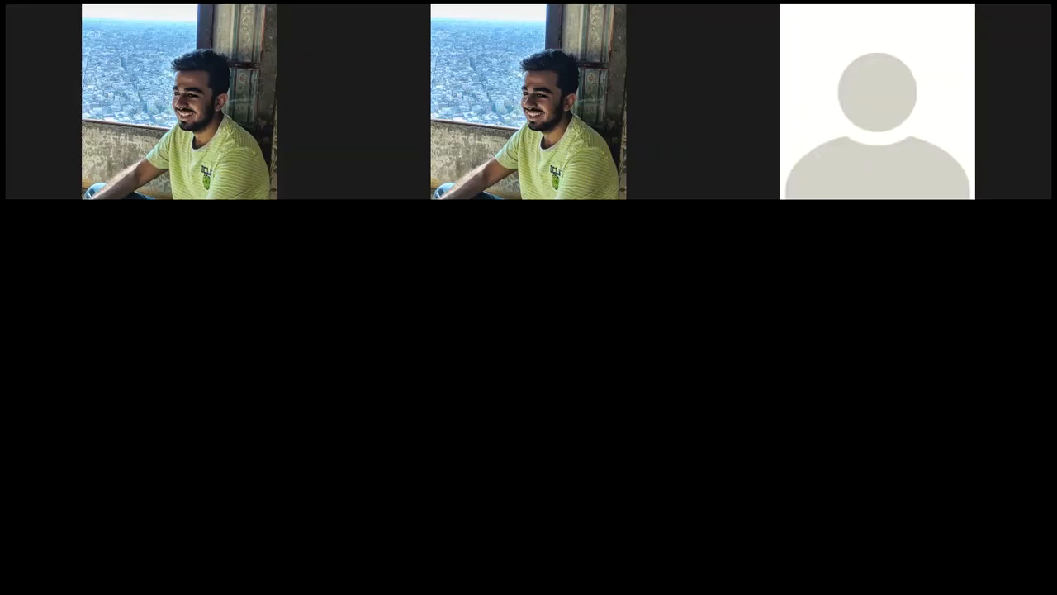